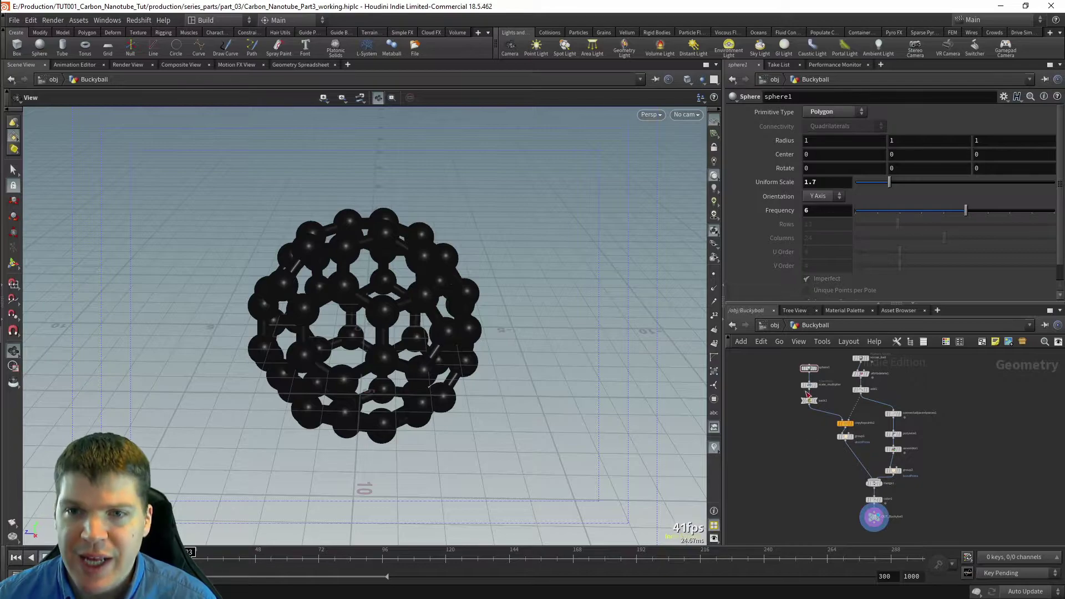
# Step: Review the buckyball network by displaying the copytopoints1, connectadjacentpieces1 and polywire1 results in turn, ending on the final output node
pyautogui.moveTo(809, 368)
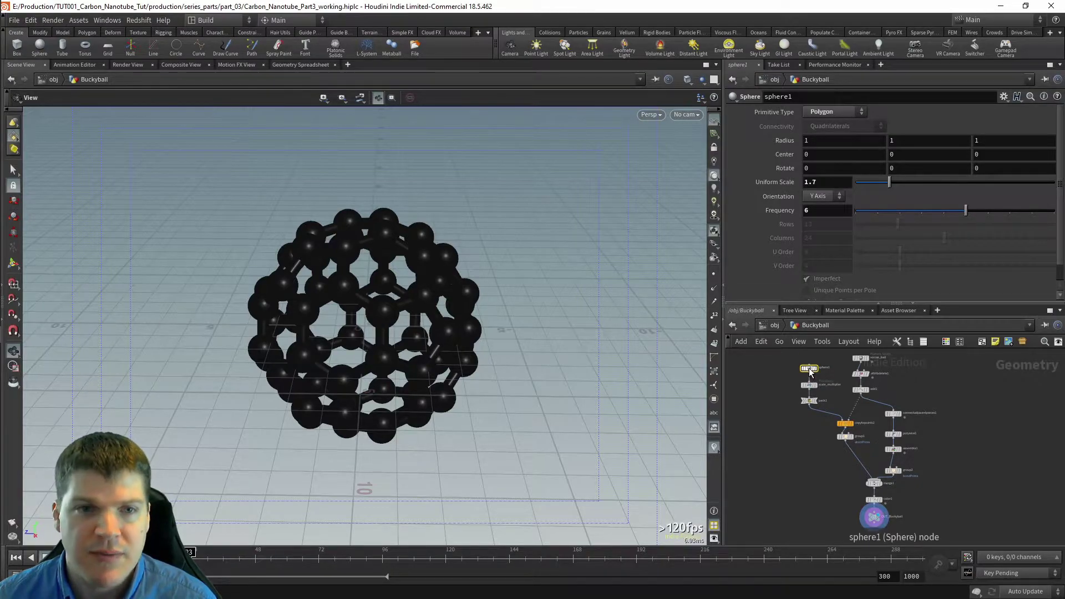
pyautogui.click(844, 423)
pyautogui.press('r')
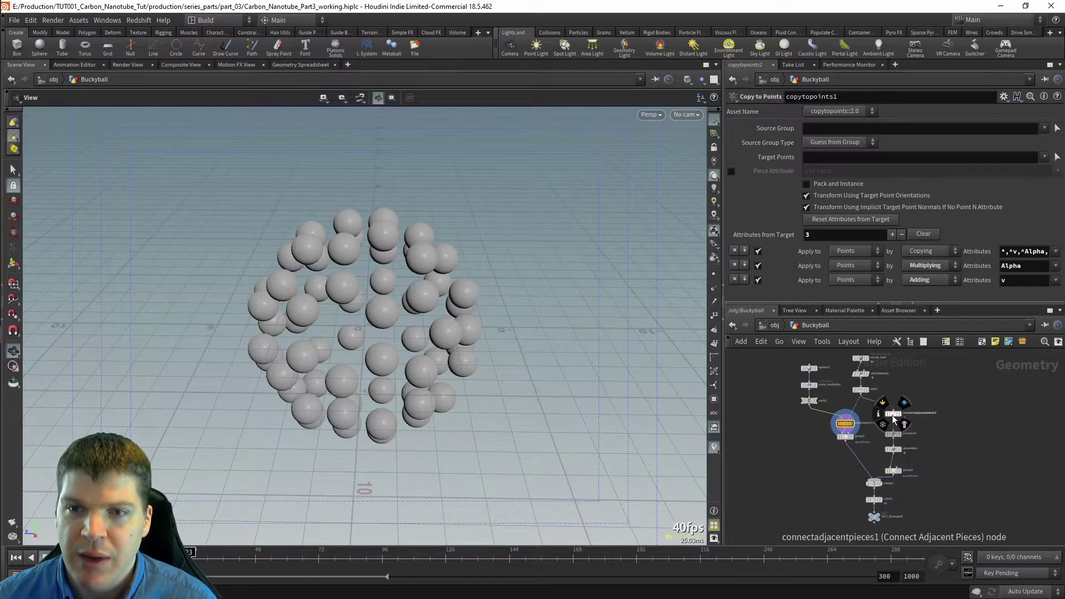
pyautogui.click(891, 415)
pyautogui.click(893, 416)
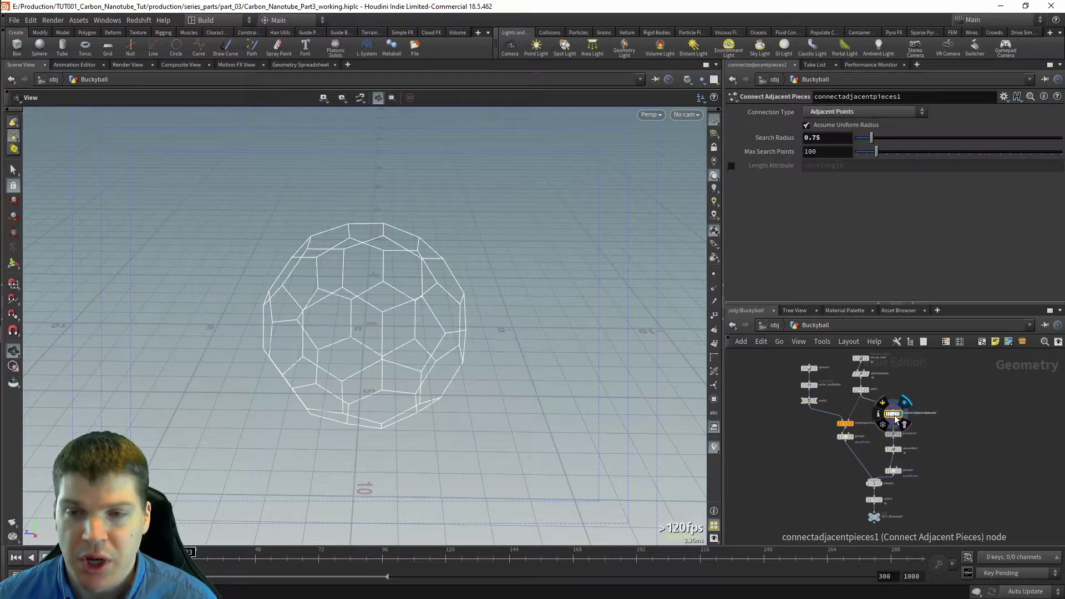
pyautogui.click(899, 434)
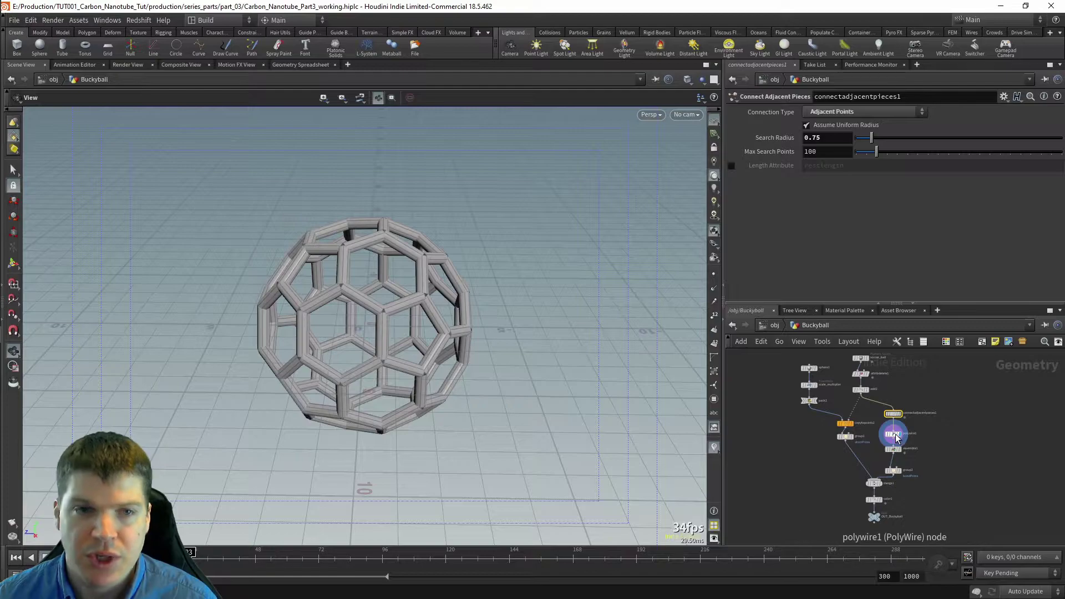
pyautogui.click(874, 483)
pyautogui.click(874, 500)
pyautogui.click(874, 516)
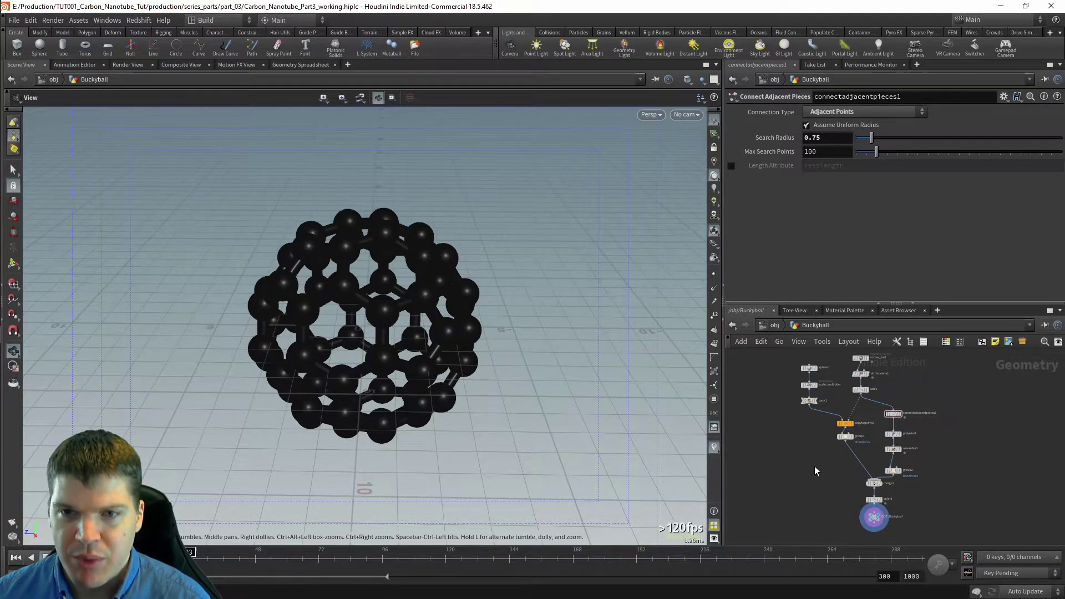
# Step: Rename the Buckyball geometry object as Nanotube at object level and go back inside its network
pyautogui.press('u')
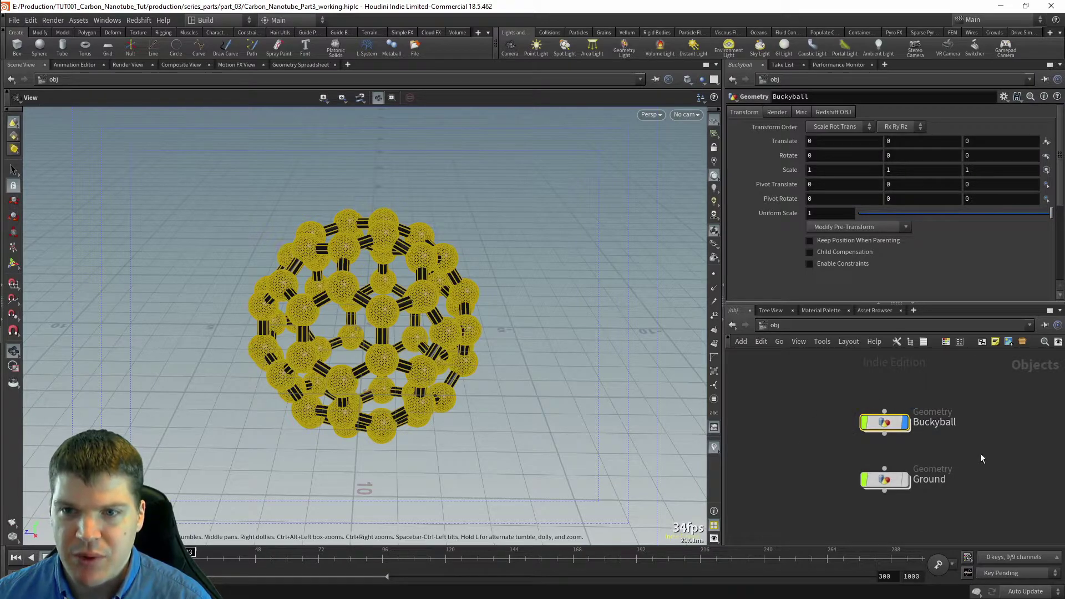
pyautogui.doubleClick(932, 423)
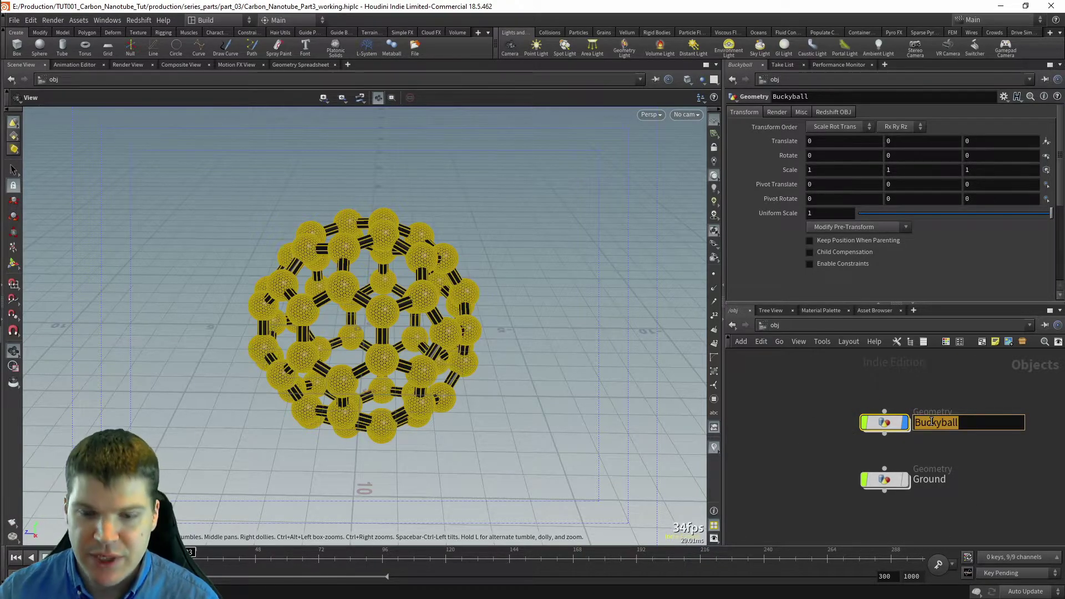
pyautogui.write('Nanotube')
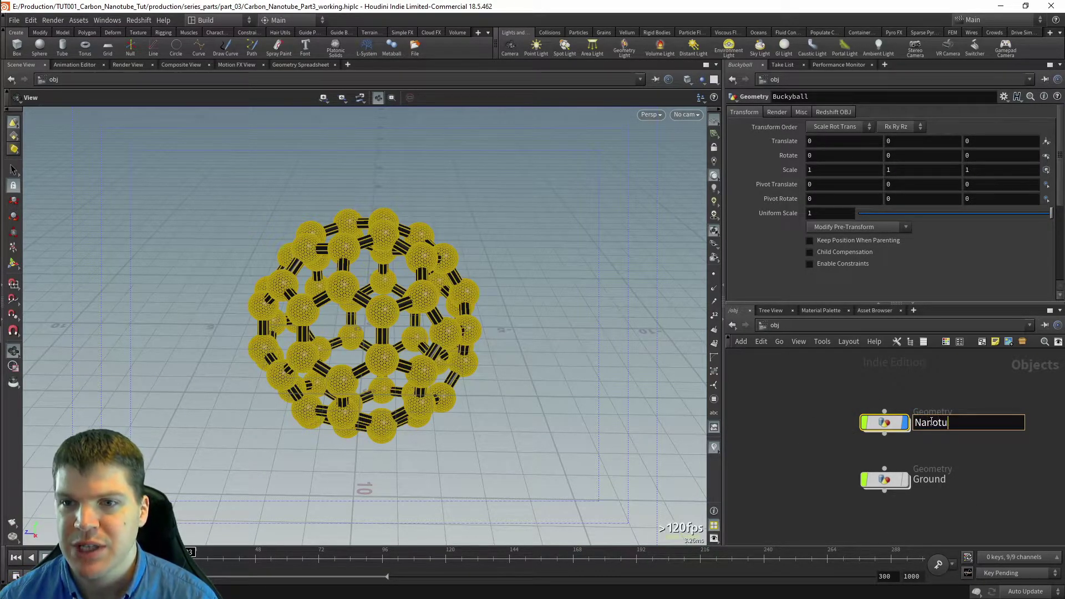
pyautogui.press('Return')
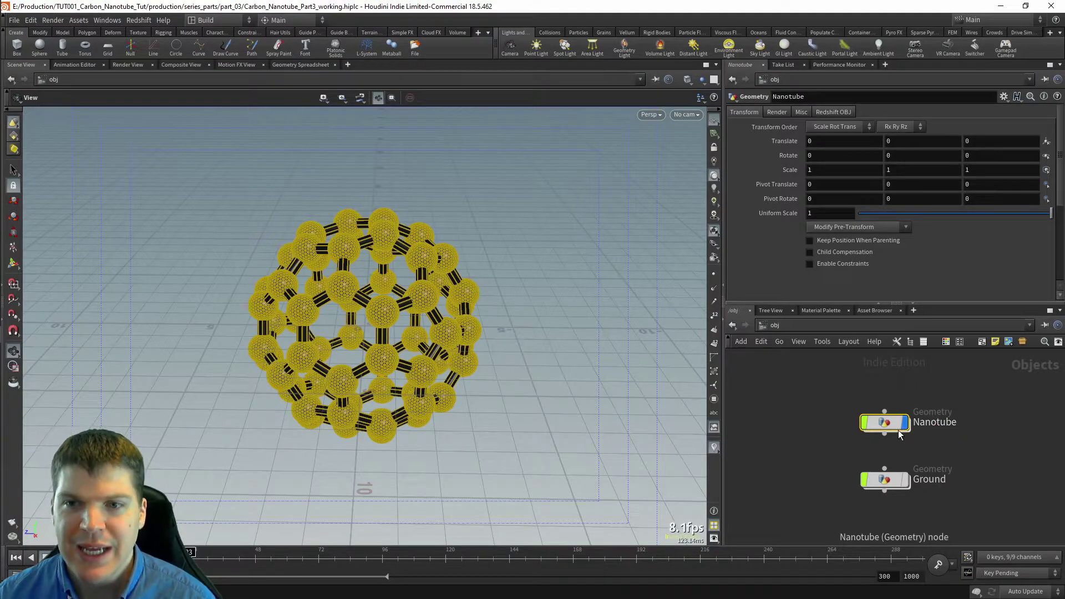
pyautogui.doubleClick(888, 424)
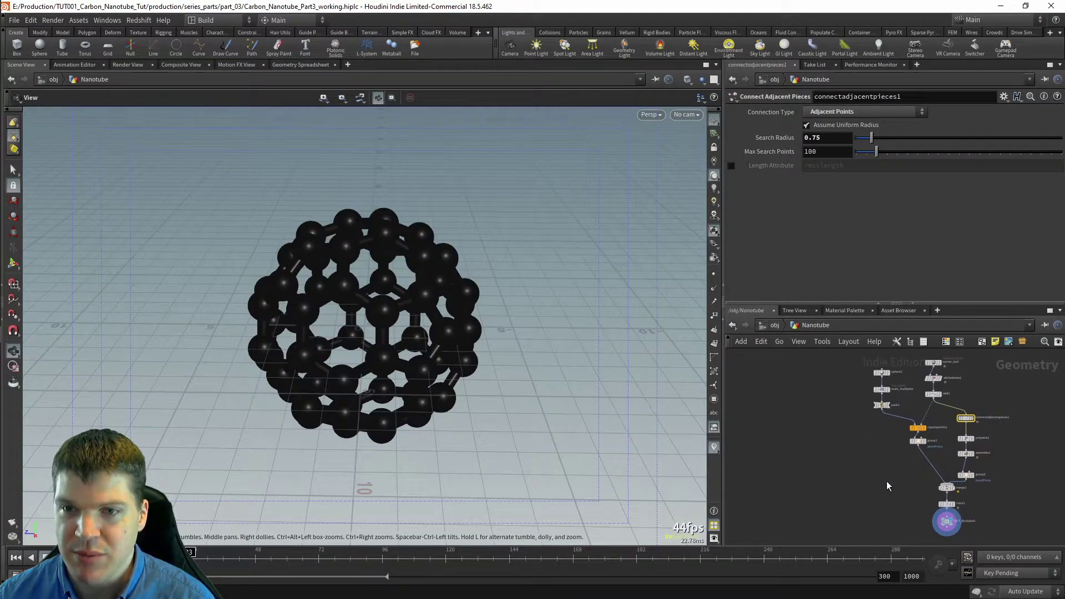
pyautogui.scroll(-1, 886, 459)
pyautogui.moveTo(886, 459)
pyautogui.mouseDown(button='middle')
pyautogui.moveTo(897, 473)
pyautogui.moveTo(873, 449)
pyautogui.moveTo(885, 447)
pyautogui.mouseUp(button='middle')
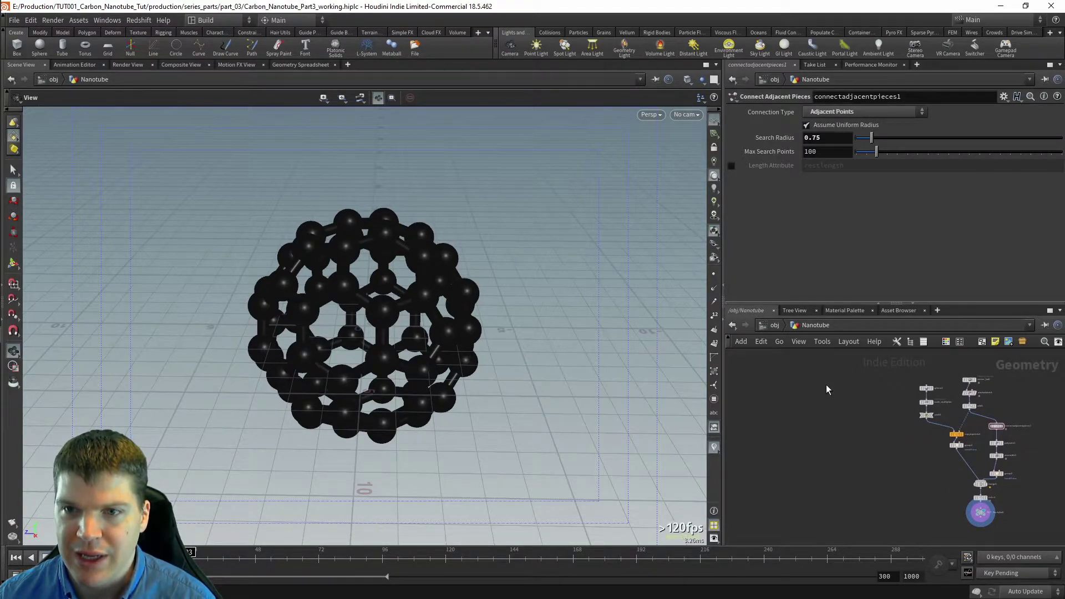
pyautogui.moveTo(899, 454); pyautogui.dragTo(810, 456, button='middle')
pyautogui.moveTo(946, 465); pyautogui.dragTo(655, 306, button='middle')
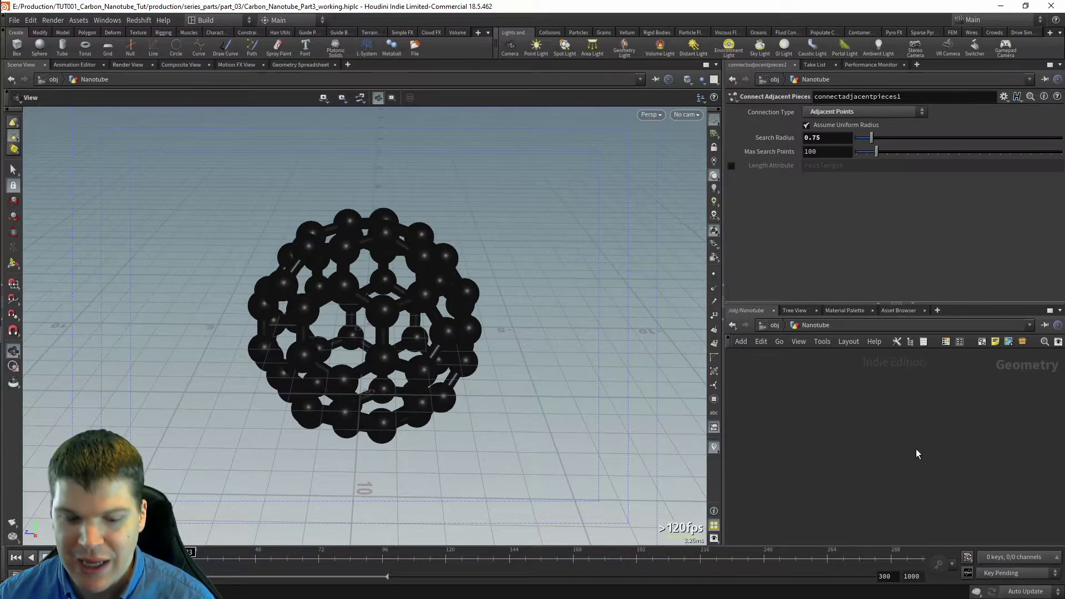
pyautogui.press('h')
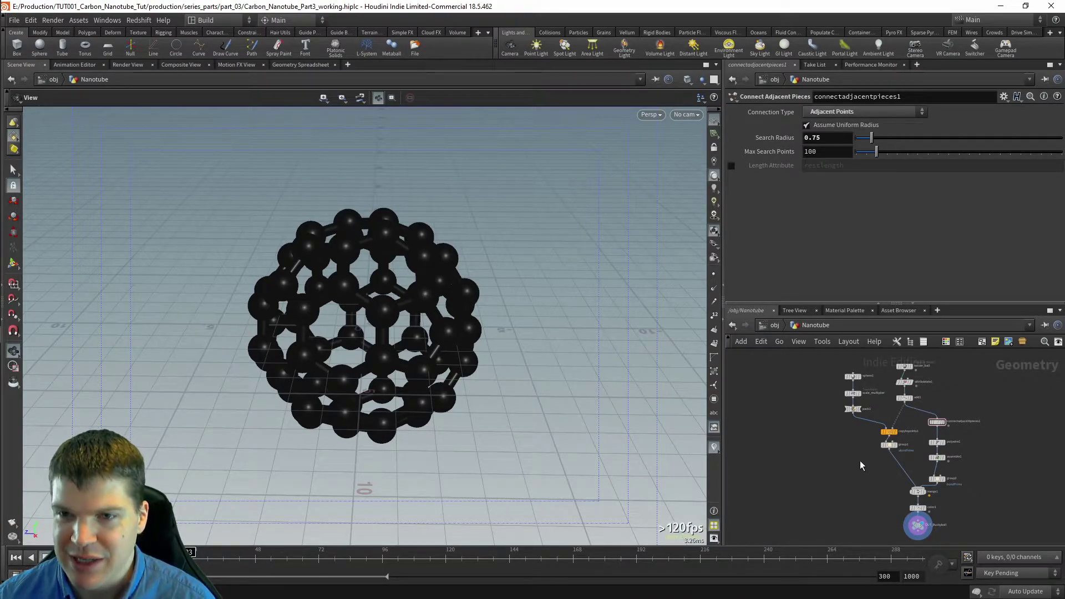
pyautogui.moveTo(740, 399); pyautogui.dragTo(793, 397, button='middle')
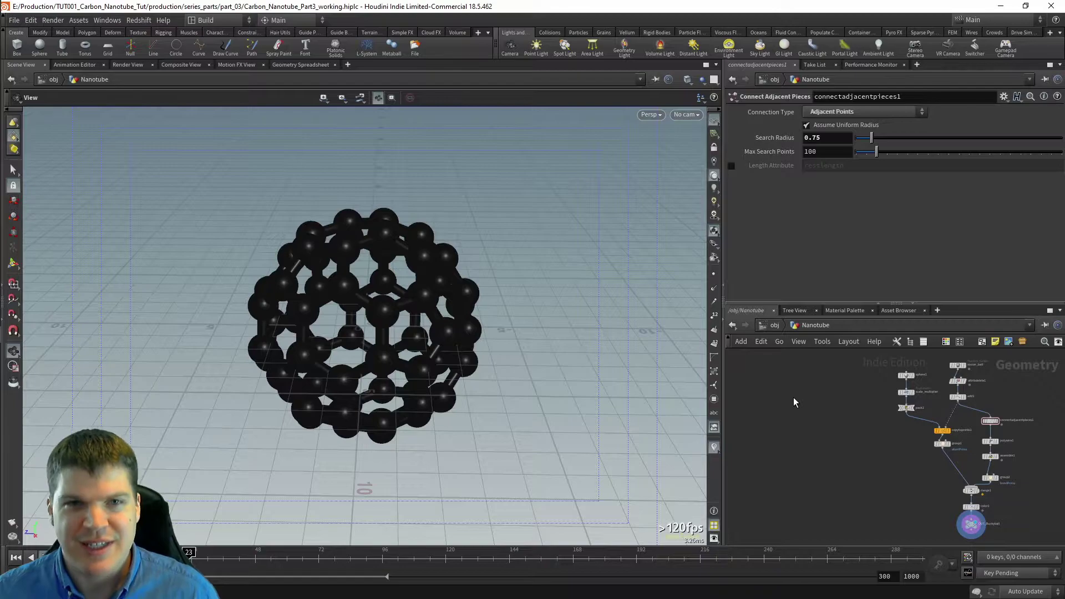
pyautogui.moveTo(499, 305); pyautogui.dragTo(406, 280)
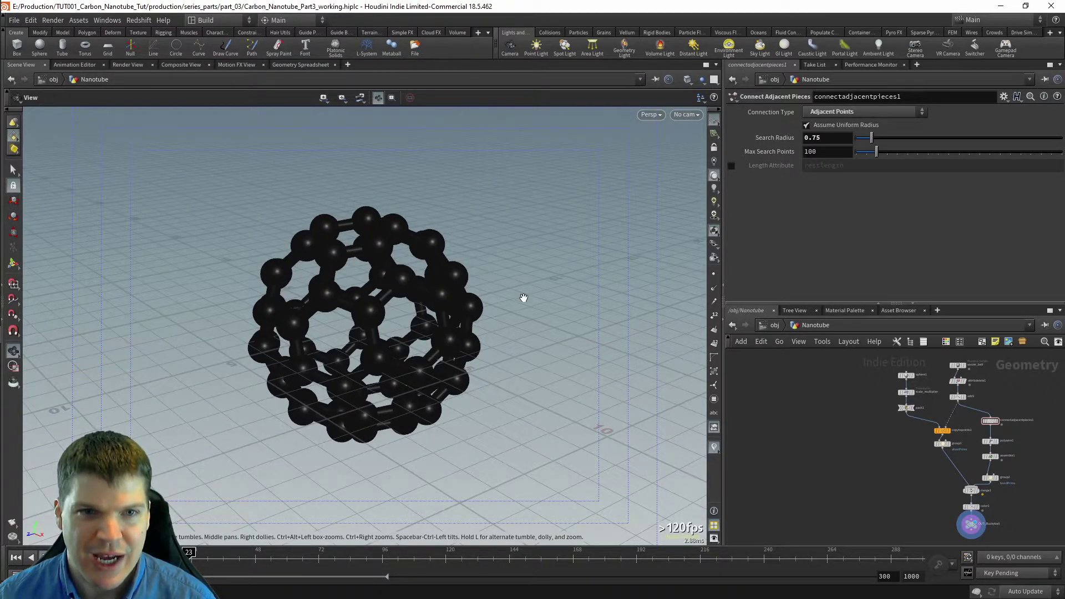
pyautogui.moveTo(518, 297); pyautogui.dragTo(542, 321)
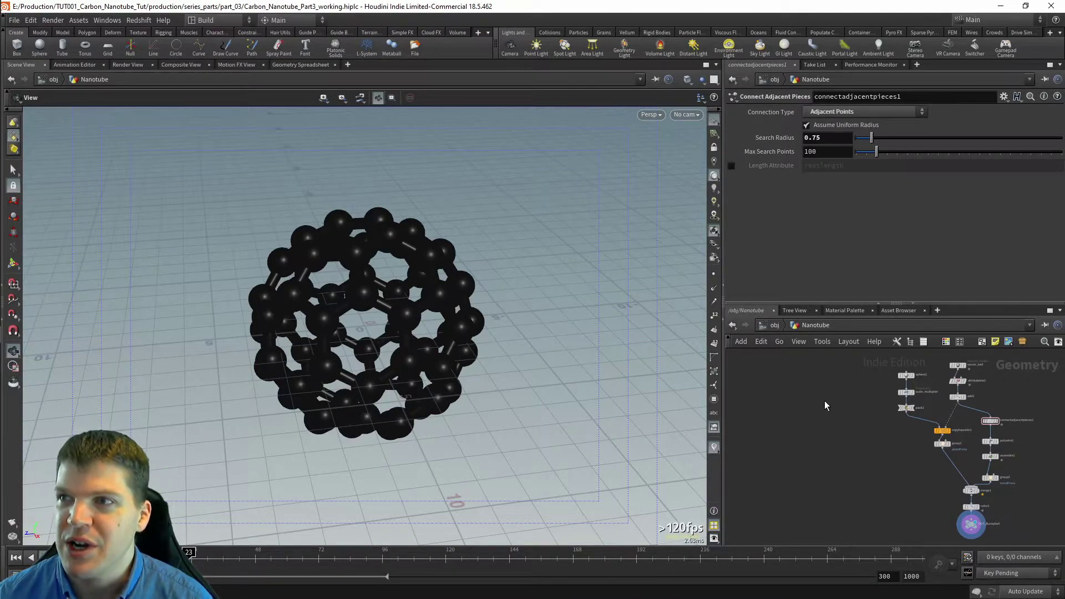
# Step: Add a Tube node in the empty area beside the existing network and make it the displayed node
pyautogui.press('Tab')
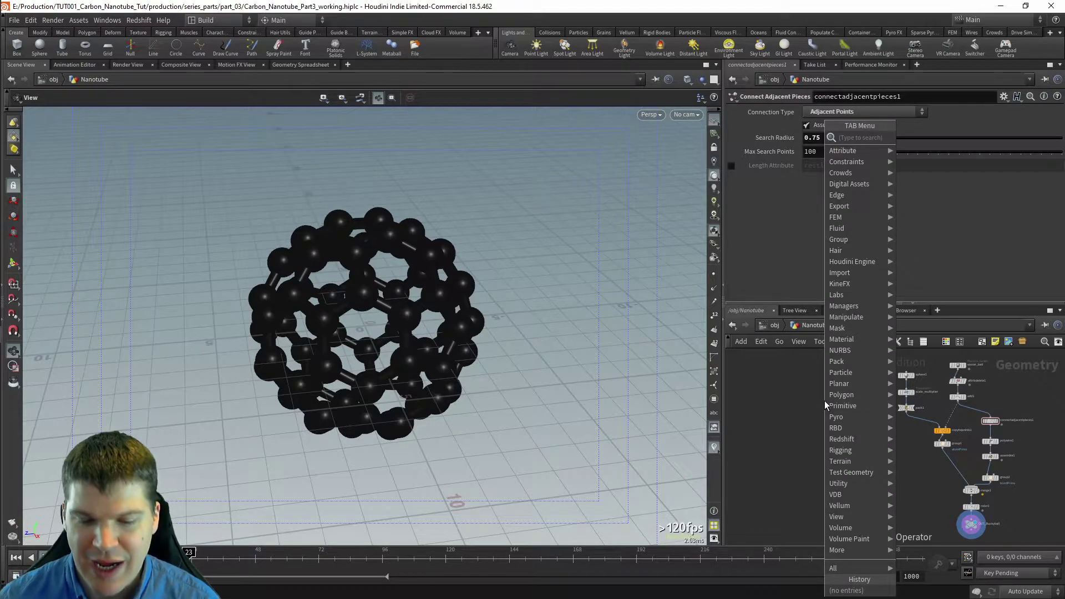
pyautogui.write('tube')
pyautogui.press('Return')
pyautogui.click(824, 400)
pyautogui.press('r')
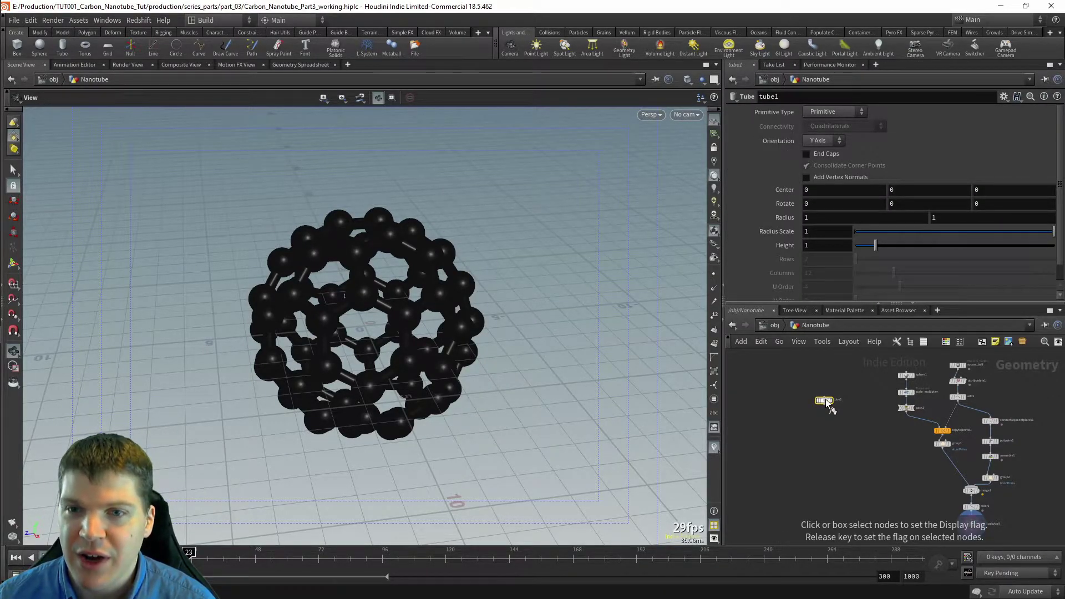
pyautogui.click(824, 401)
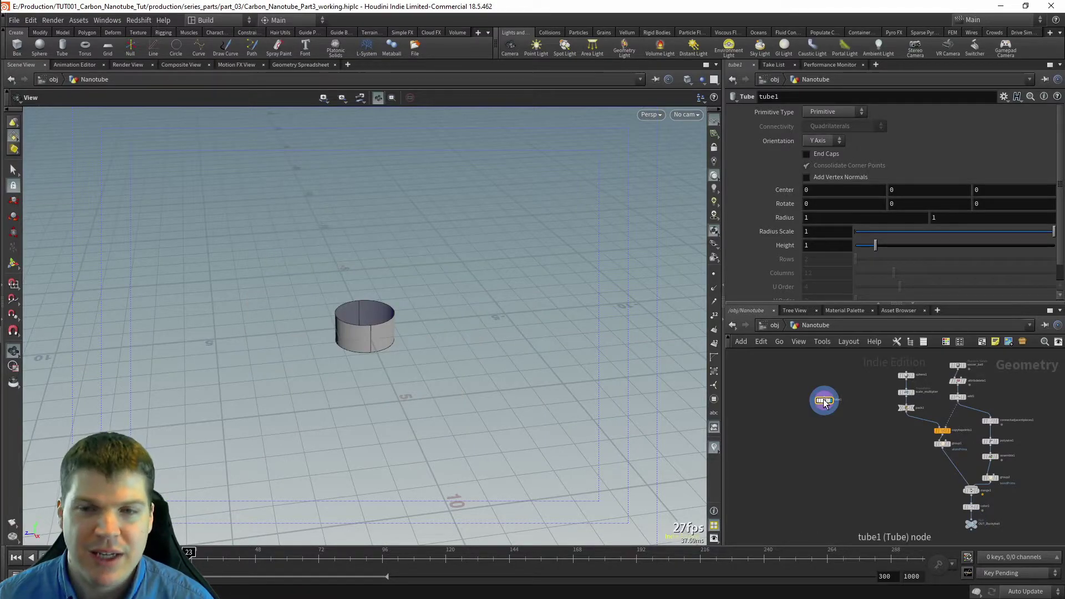
pyautogui.moveTo(824, 403)
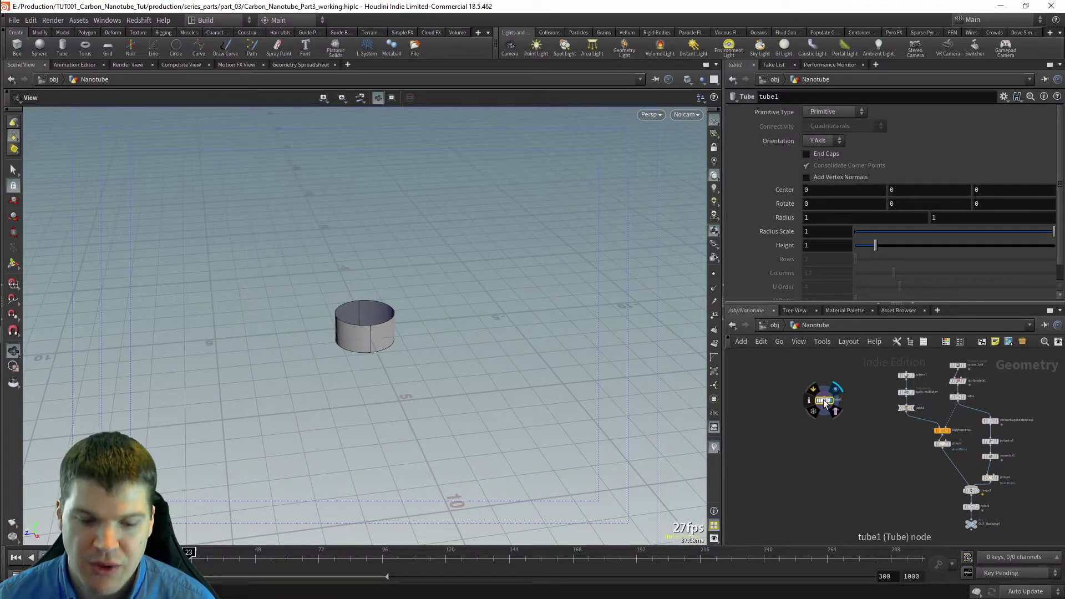
# Step: Set the tube's primitive type to Polygon and its columns to 6 for a hexagonal cross-section
pyautogui.scroll(5, 826, 401)
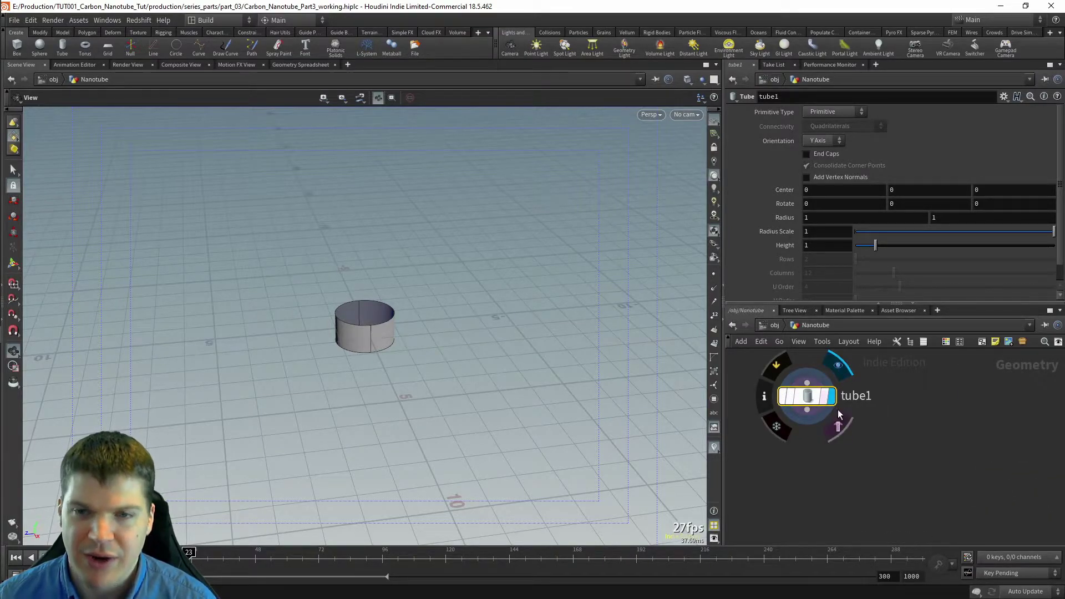
pyautogui.scroll(-4, 848, 435)
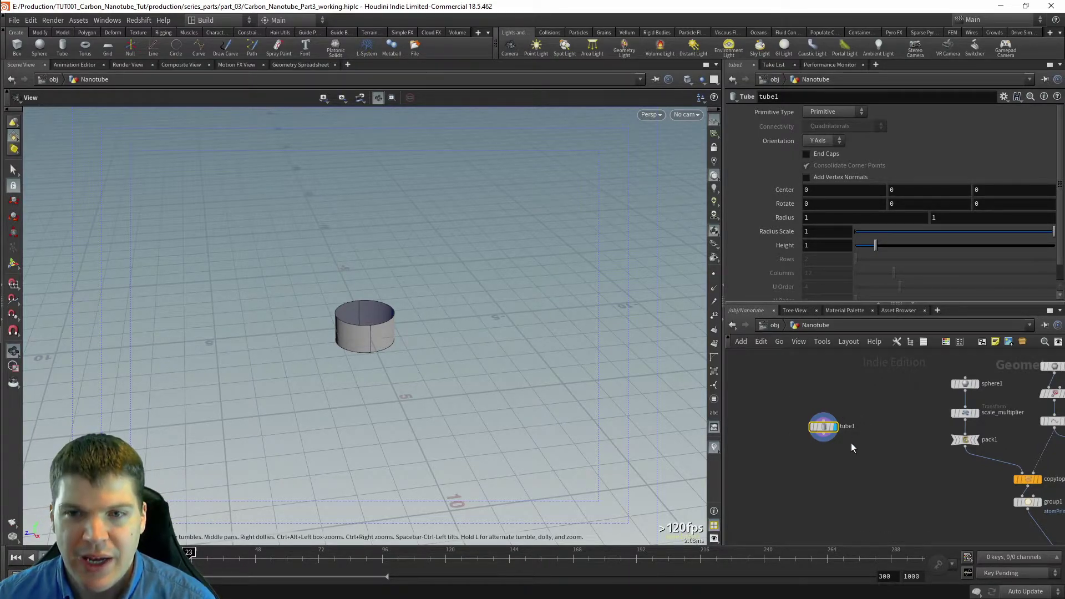
pyautogui.moveTo(316, 290); pyautogui.dragTo(202, 328)
pyautogui.moveTo(202, 327); pyautogui.dragTo(316, 316, button='right')
pyautogui.moveTo(316, 316)
pyautogui.mouseDown()
pyautogui.moveTo(325, 274)
pyautogui.moveTo(321, 321)
pyautogui.mouseUp()
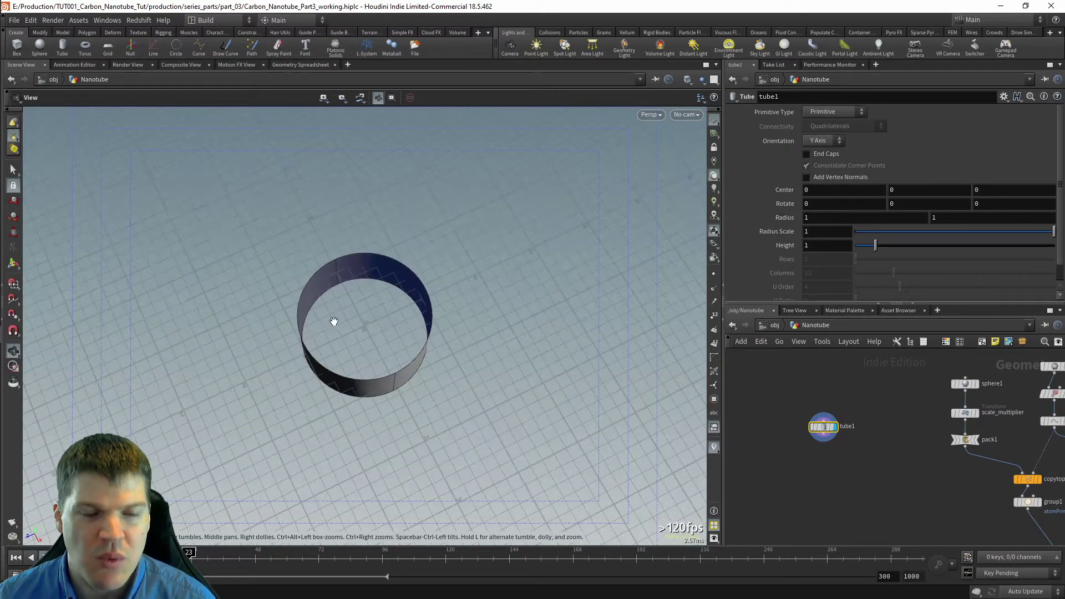
pyautogui.click(840, 112)
pyautogui.click(831, 134)
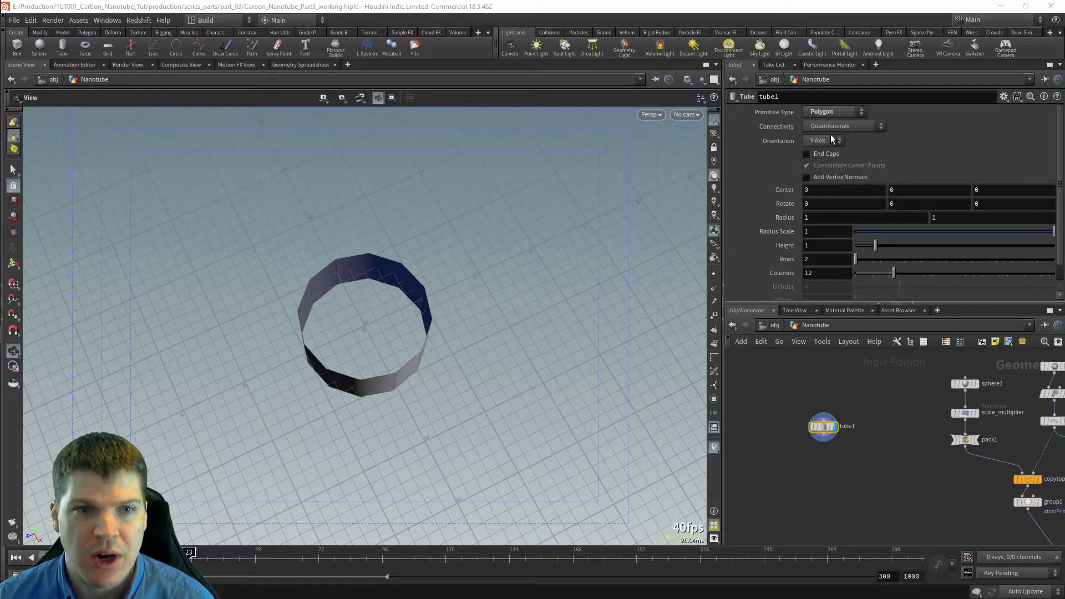
pyautogui.moveTo(311, 412); pyautogui.dragTo(489, 351)
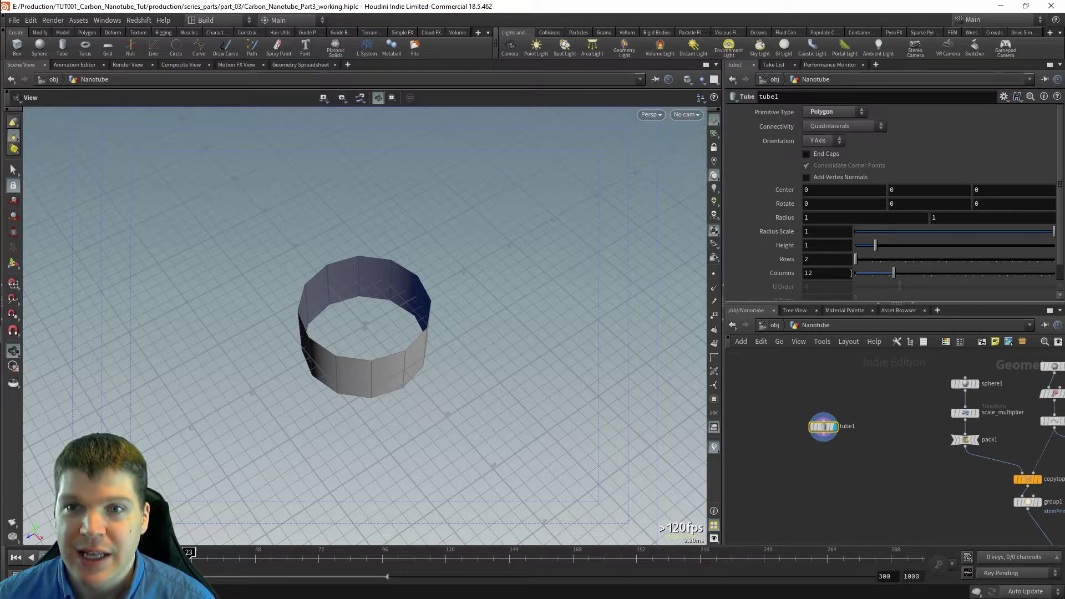
pyautogui.moveTo(893, 278); pyautogui.dragTo(865, 273)
pyautogui.moveTo(347, 338); pyautogui.dragTo(323, 214)
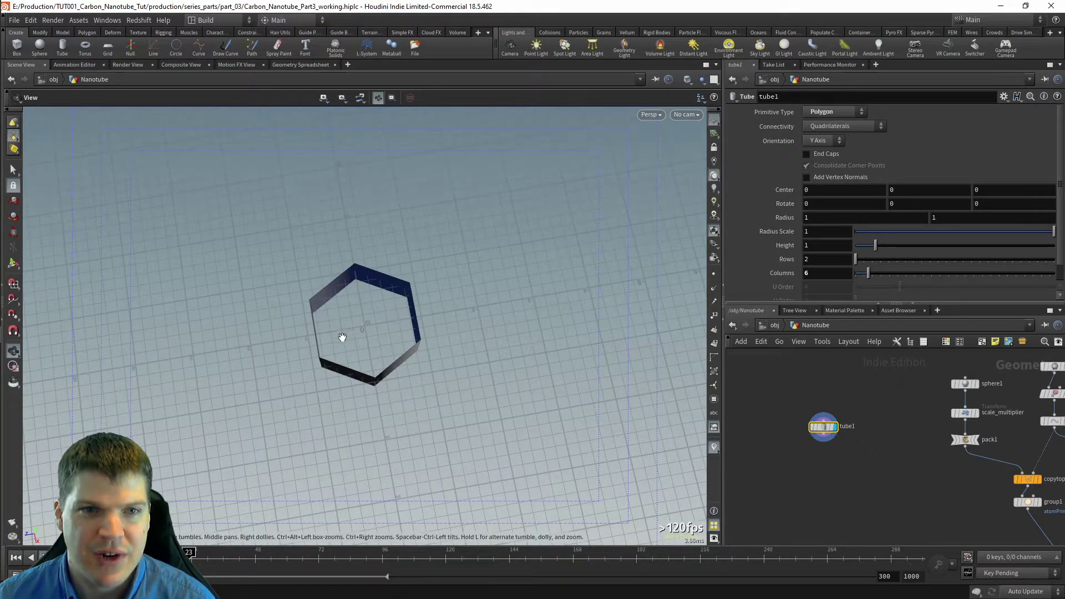
pyautogui.moveTo(589, 338); pyautogui.dragTo(524, 381)
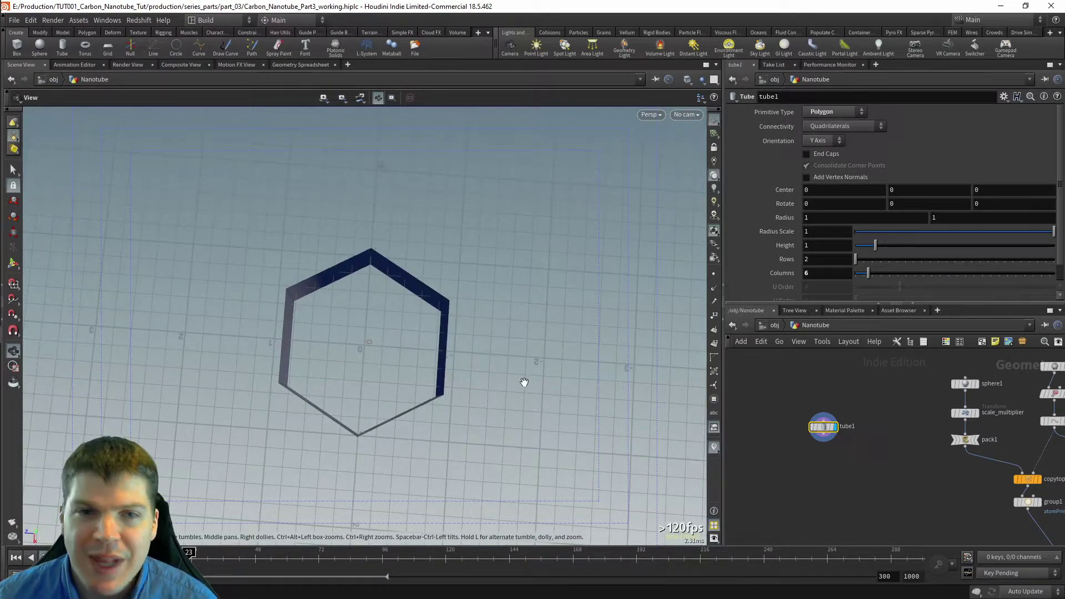
pyautogui.moveTo(920, 383); pyautogui.dragTo(801, 454, button='middle')
pyautogui.moveTo(894, 422); pyautogui.dragTo(860, 384, button='middle')
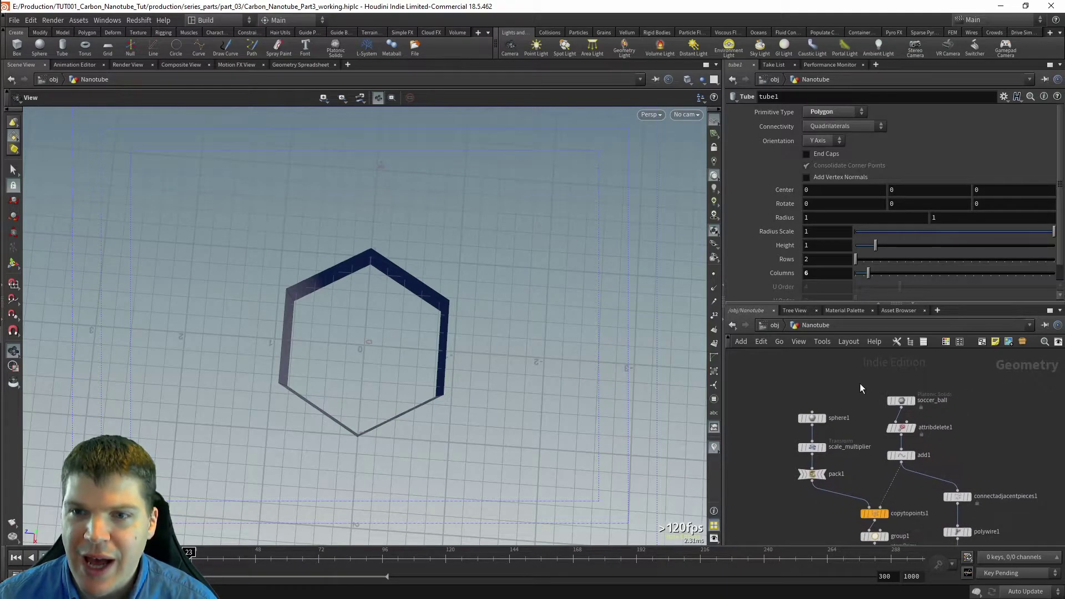
pyautogui.moveTo(938, 432); pyautogui.dragTo(992, 431, button='middle')
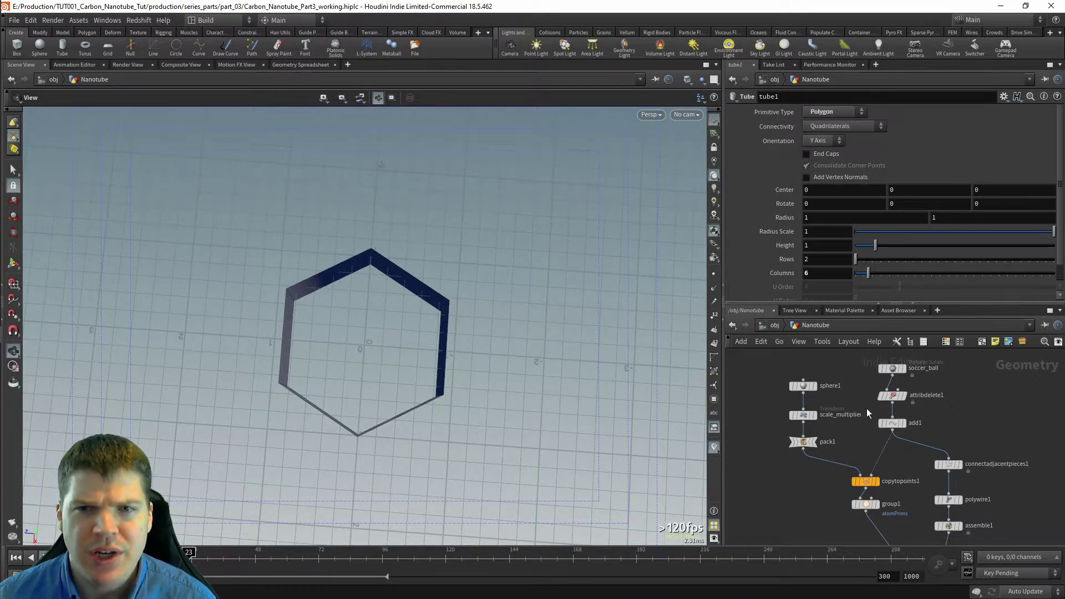
pyautogui.moveTo(762, 417); pyautogui.dragTo(916, 425, button='middle')
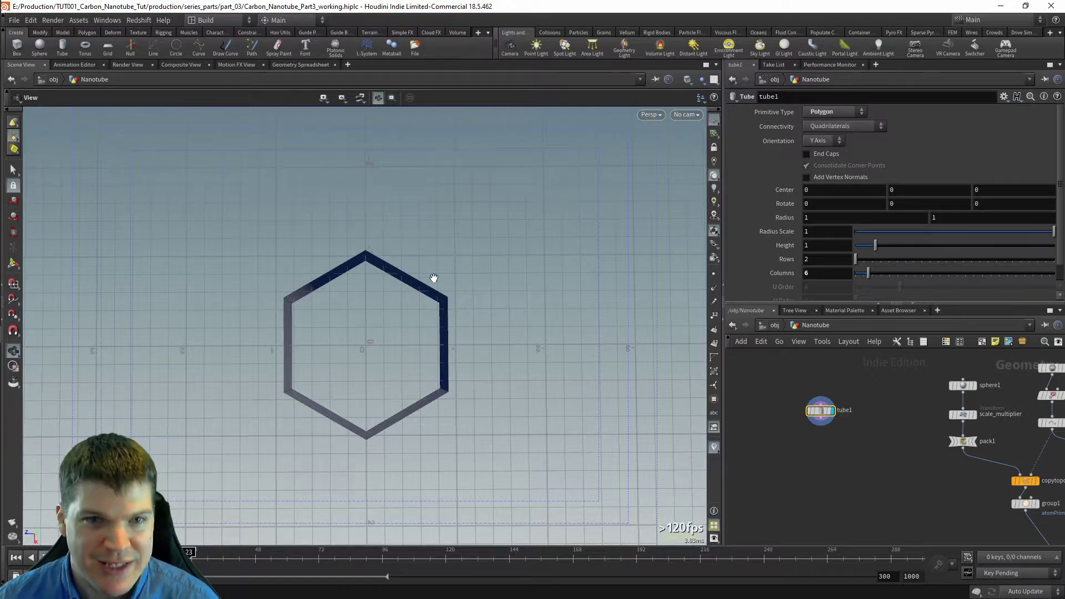
# Step: Switch the viewport from perspective to the Top view and frame the tube
pyautogui.click(688, 114)
pyautogui.click(655, 118)
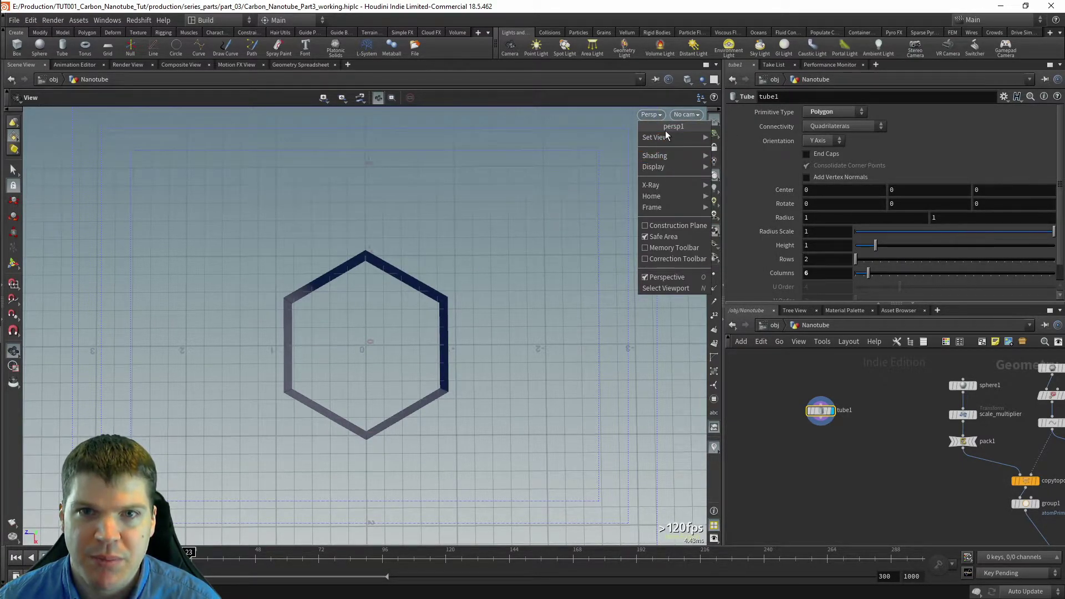
pyautogui.moveTo(667, 135)
pyautogui.click(733, 148)
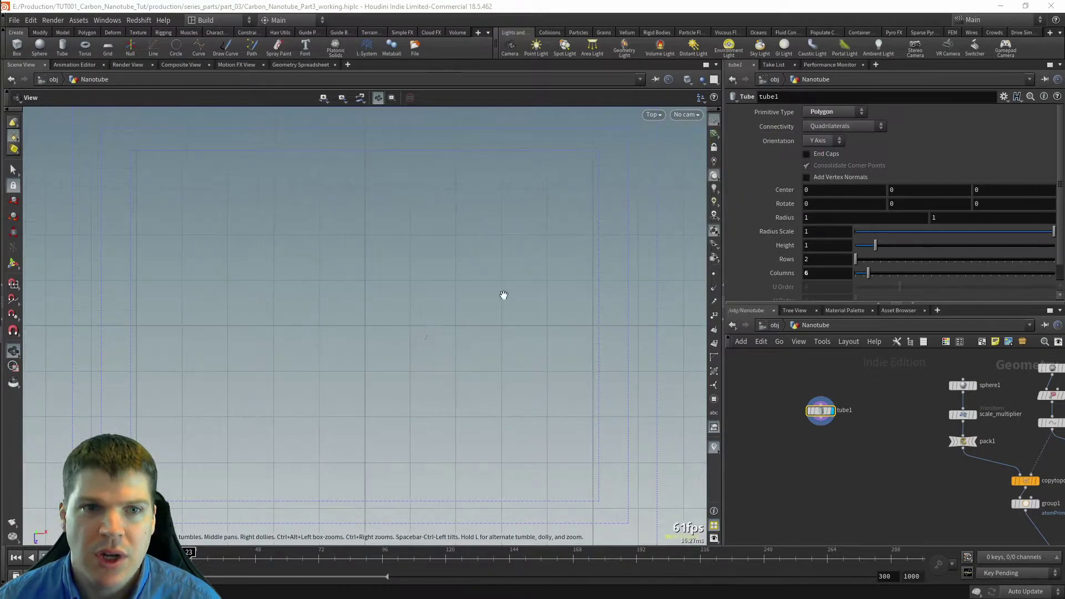
pyautogui.press('f')
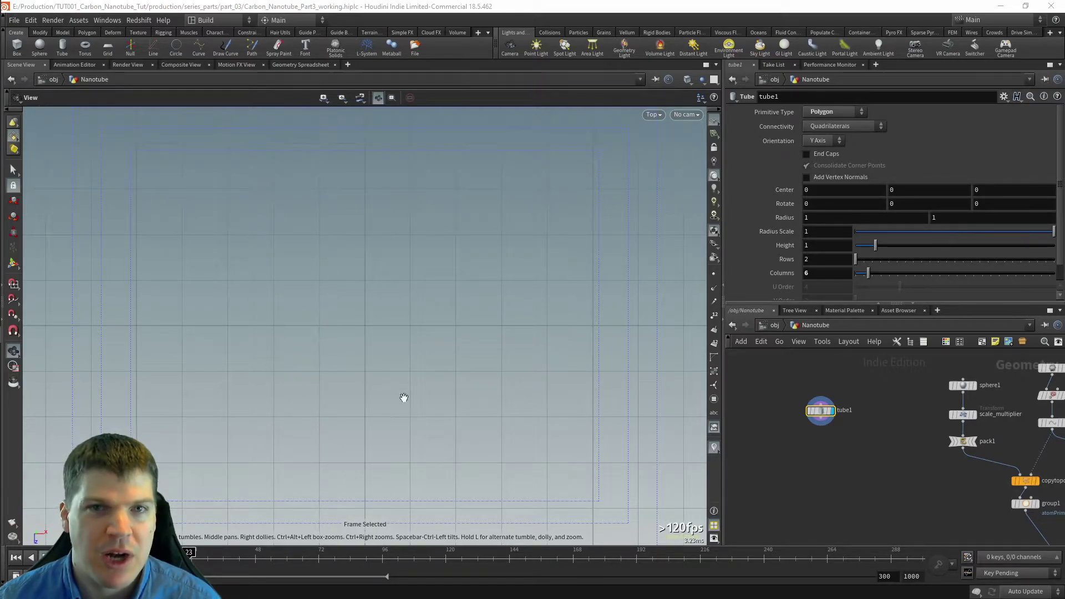
# Step: Set the viewport shading to Wireframe Ghost to show the tube's hexagonal outline from above
pyautogui.click(685, 81)
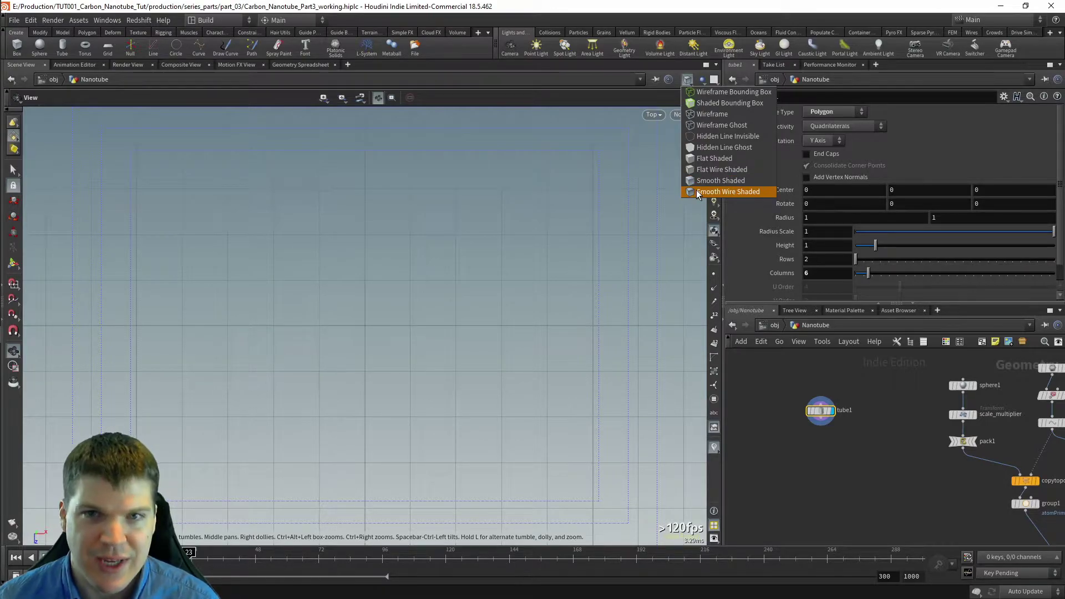
pyautogui.click(706, 126)
pyautogui.scroll(-3, 430, 307)
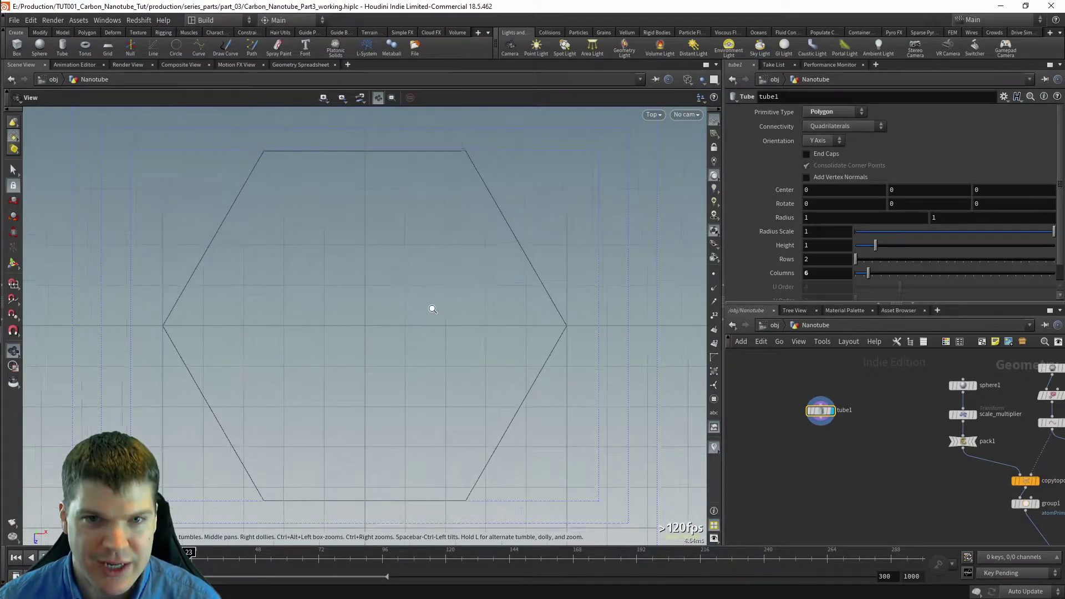
# Step: Turn on point display in the Top view so the hexagon's corner points are marked
pyautogui.click(713, 273)
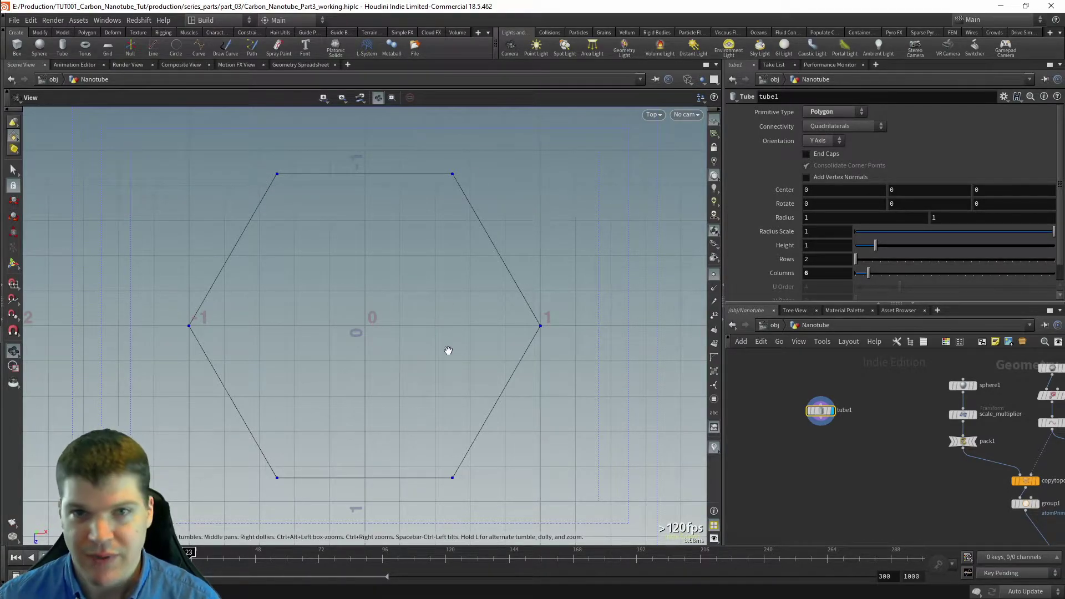
pyautogui.moveTo(447, 344); pyautogui.dragTo(469, 335, button='middle')
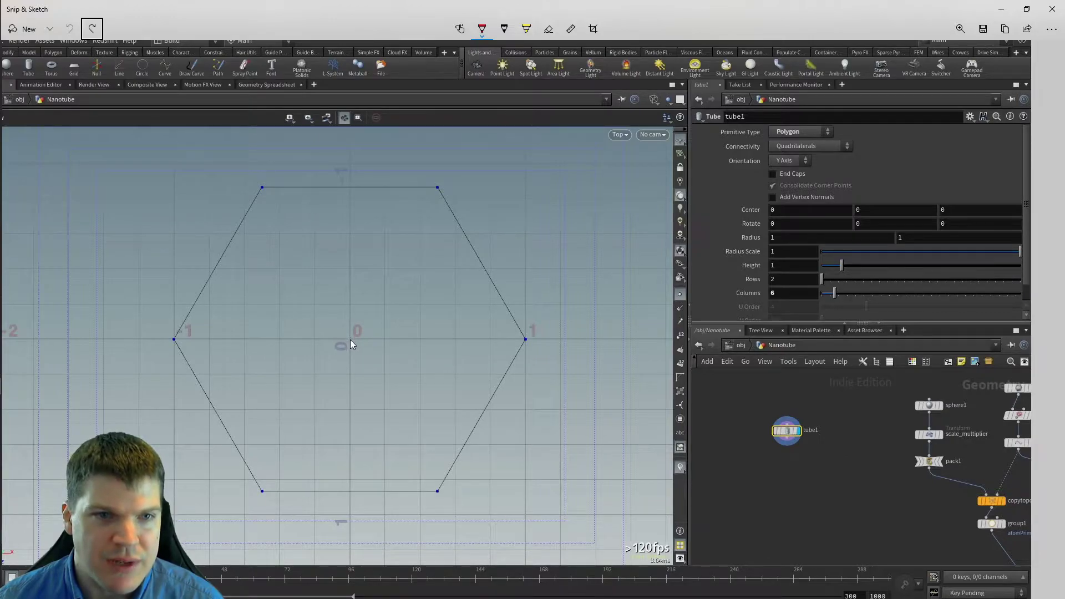
# Step: In Snip & Sketch, draw a red triangle from the hexagon's centre to two neighbouring corners, labelling the radius r and marking the equal sides
pyautogui.click(350, 339)
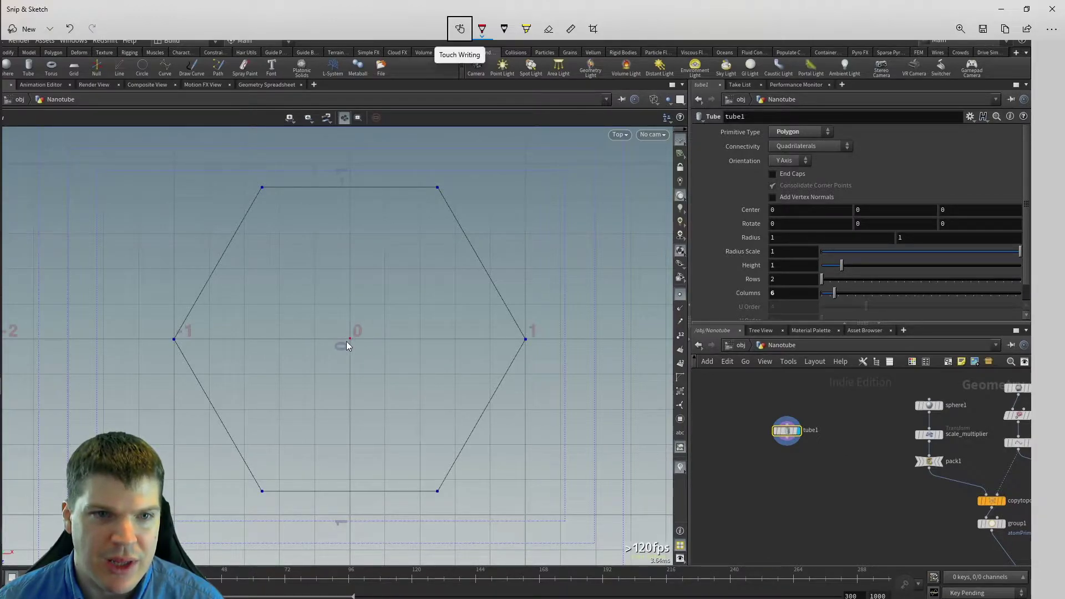
pyautogui.click(524, 339)
pyautogui.moveTo(351, 338); pyautogui.dragTo(524, 339)
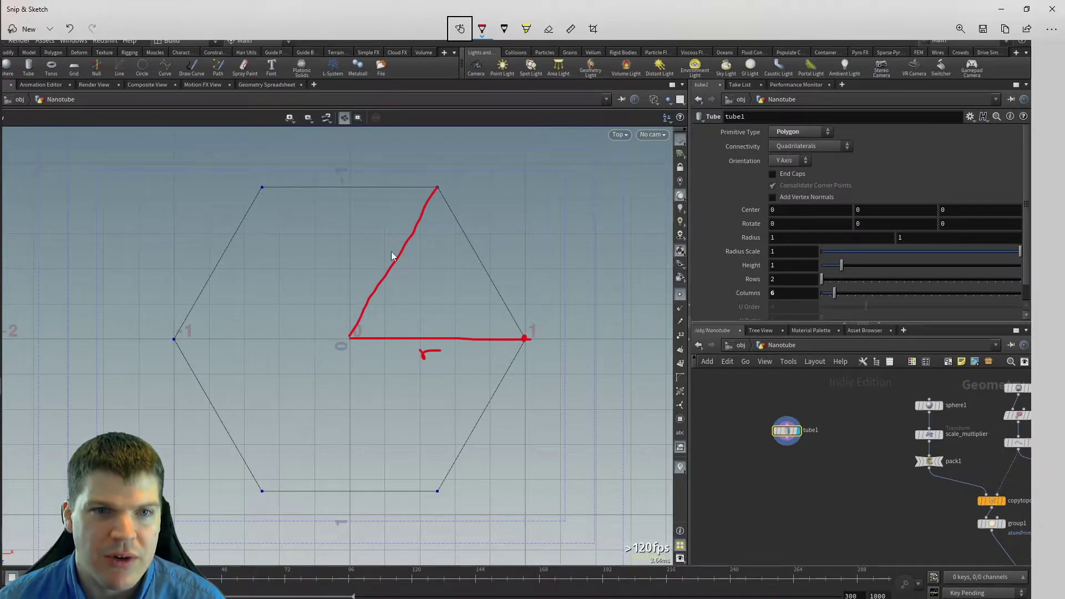
pyautogui.moveTo(438, 188); pyautogui.dragTo(528, 336)
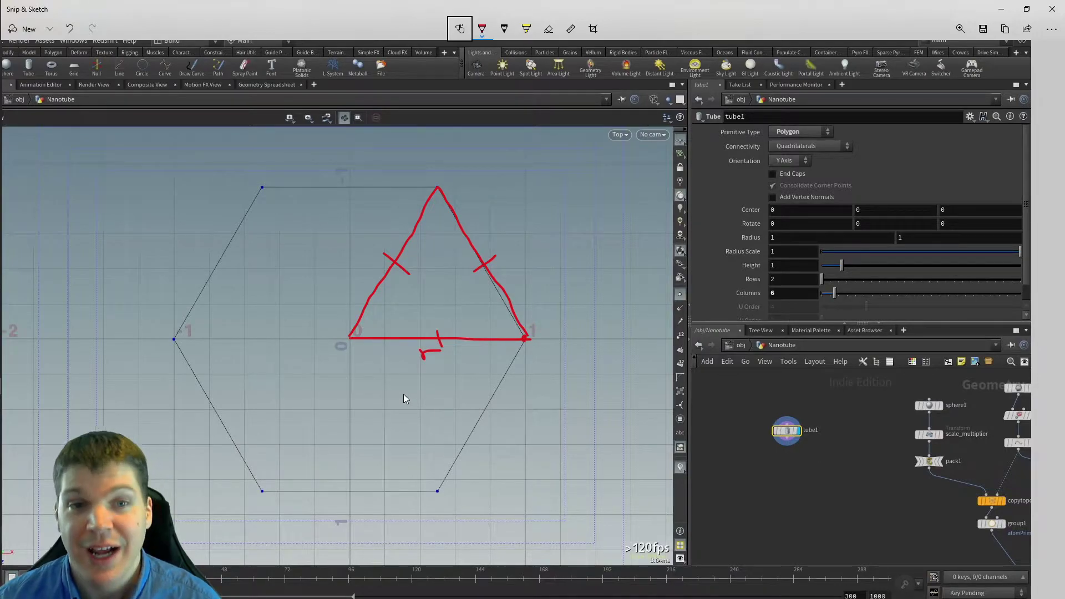
pyautogui.moveTo(508, 247); pyautogui.dragTo(508, 259)
pyautogui.moveTo(508, 253); pyautogui.dragTo(531, 242)
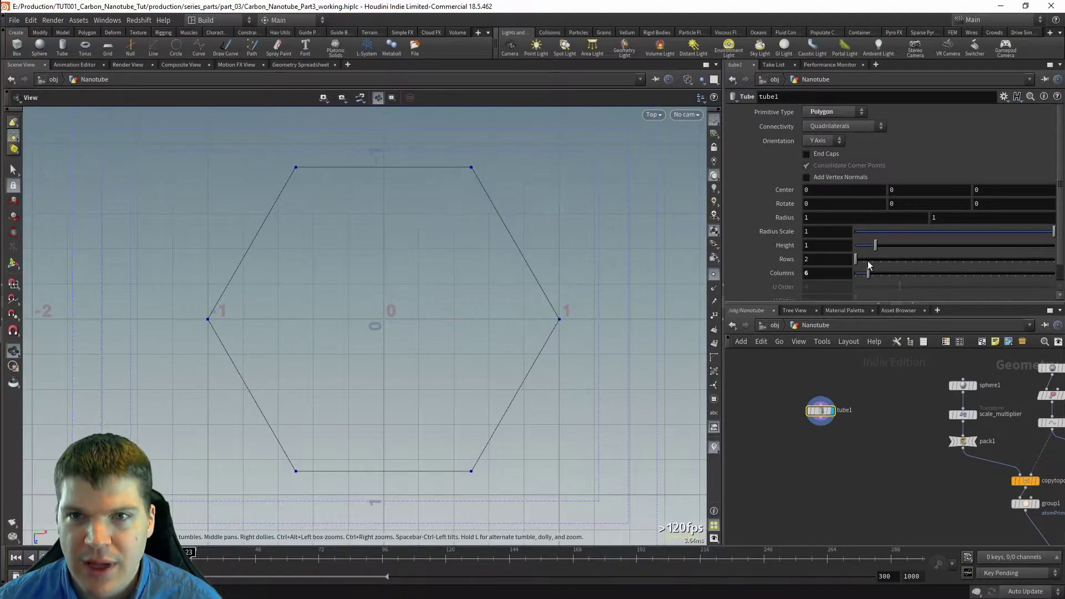
# Step: Set the tube's first radius to 1.42 and view its shape in perspective
pyautogui.click(831, 217)
pyautogui.write('.42')
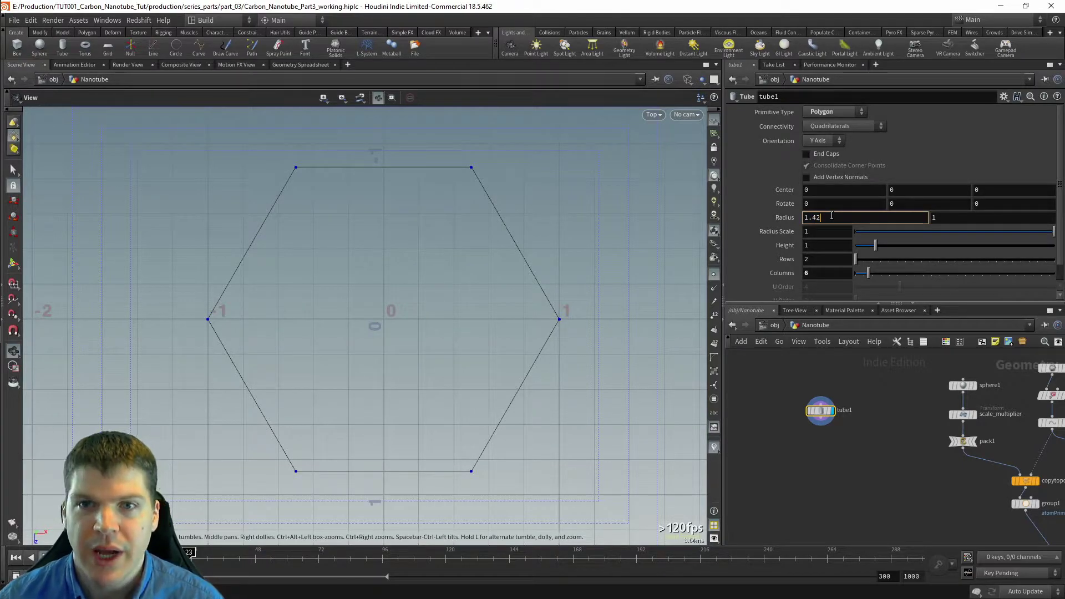
pyautogui.press('Return')
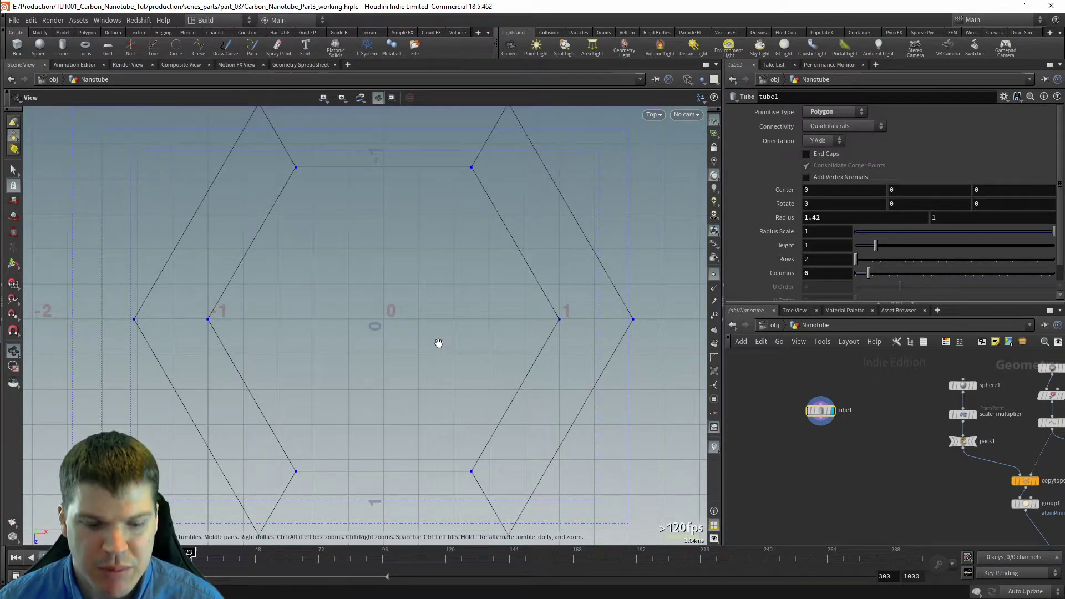
pyautogui.hotkey('space', '1')
pyautogui.moveTo(549, 344); pyautogui.dragTo(447, 328)
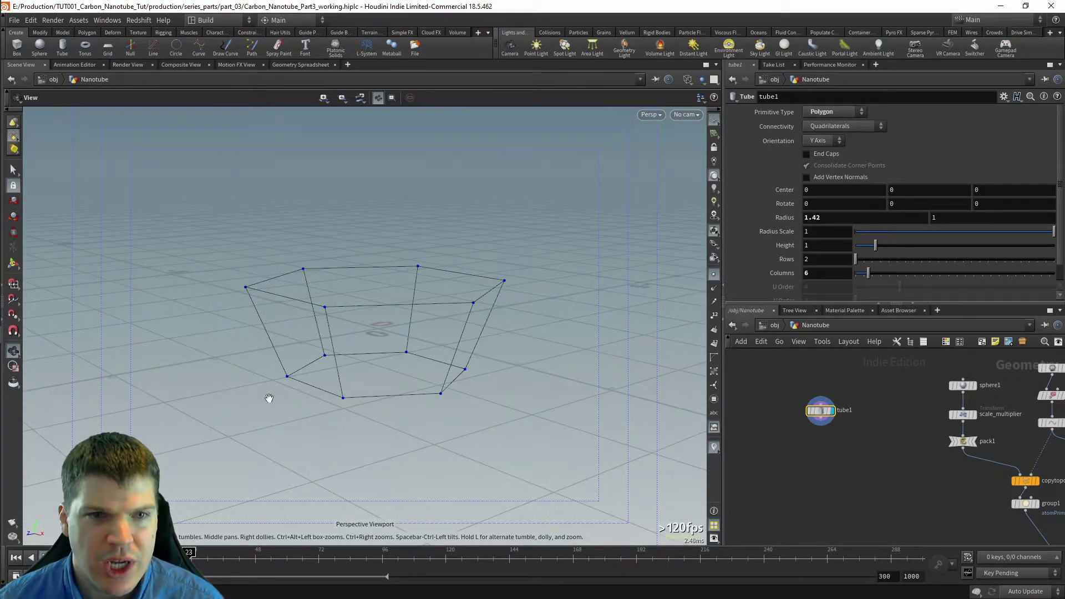
pyautogui.moveTo(303, 416); pyautogui.dragTo(328, 418)
pyautogui.moveTo(599, 347); pyautogui.dragTo(387, 351)
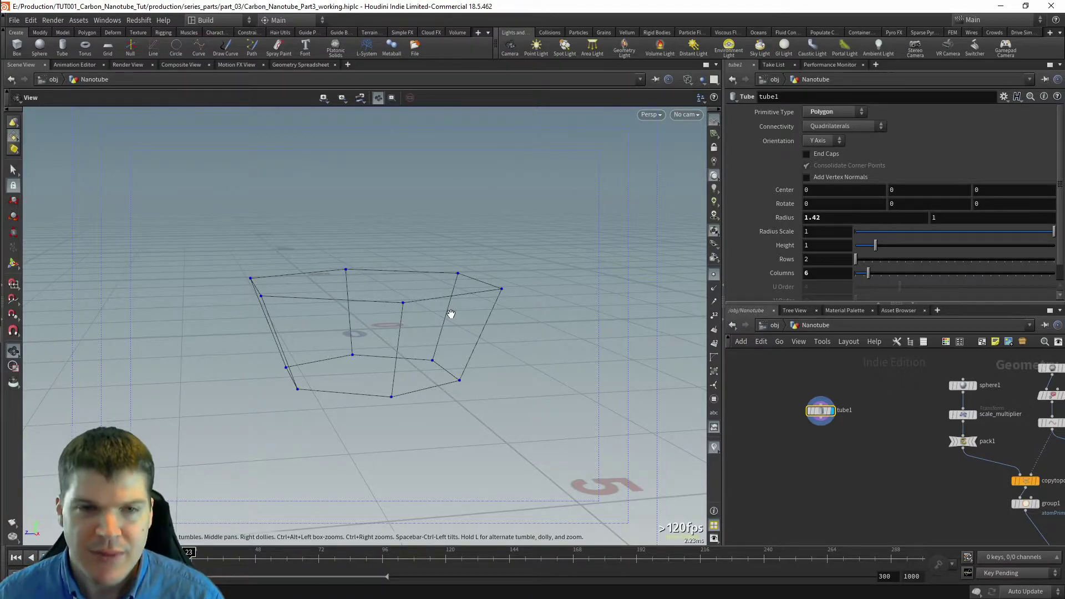
# Step: Copy the first radius value of 1.42 into the tube's second radius
pyautogui.click(827, 217)
pyautogui.hotkey('ctrl', 'c')
pyautogui.doubleClick(944, 220)
pyautogui.hotkey('ctrl', 'v')
pyautogui.press('Return')
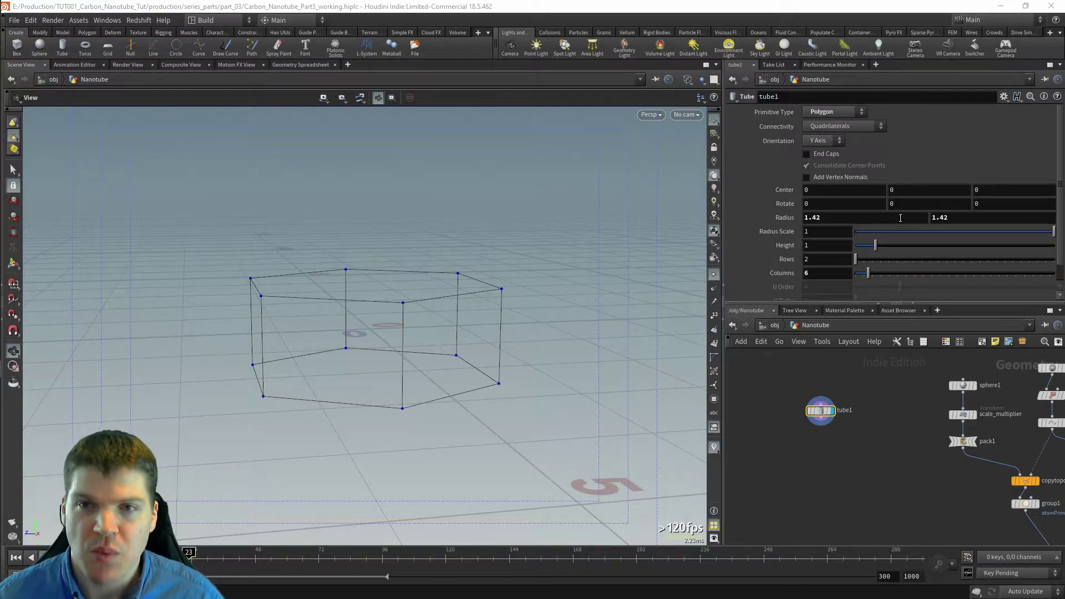
pyautogui.click(847, 216)
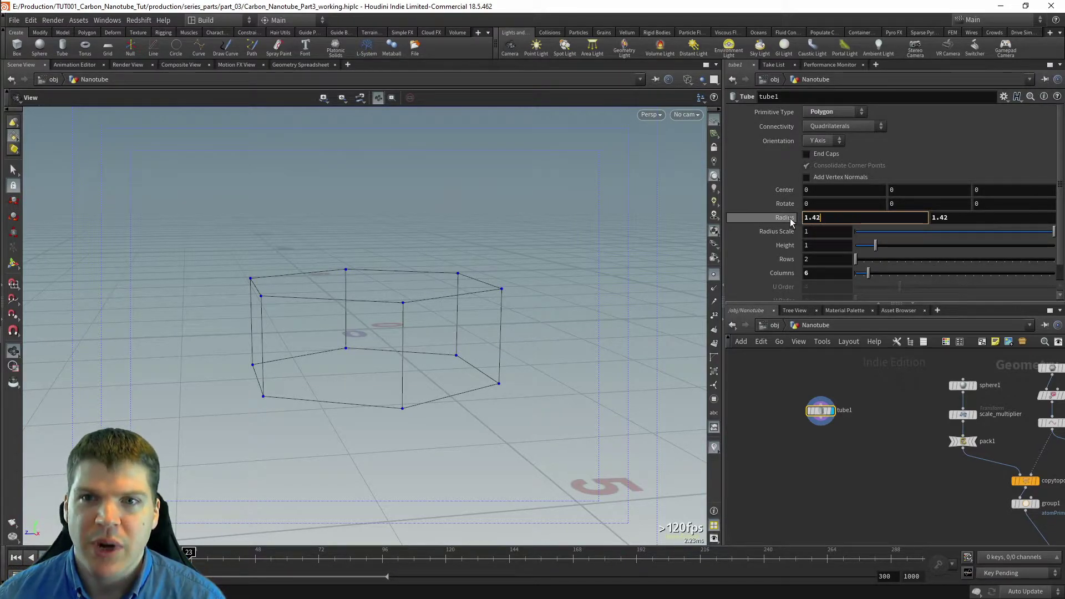
pyautogui.doubleClick(826, 217)
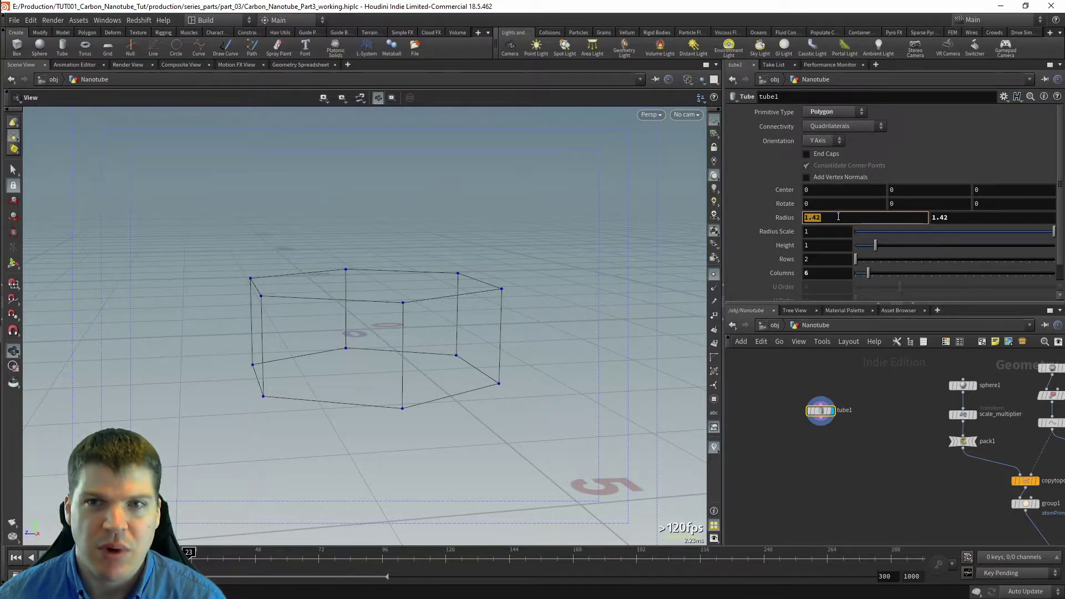
pyautogui.click(959, 217)
pyautogui.doubleClick(954, 217)
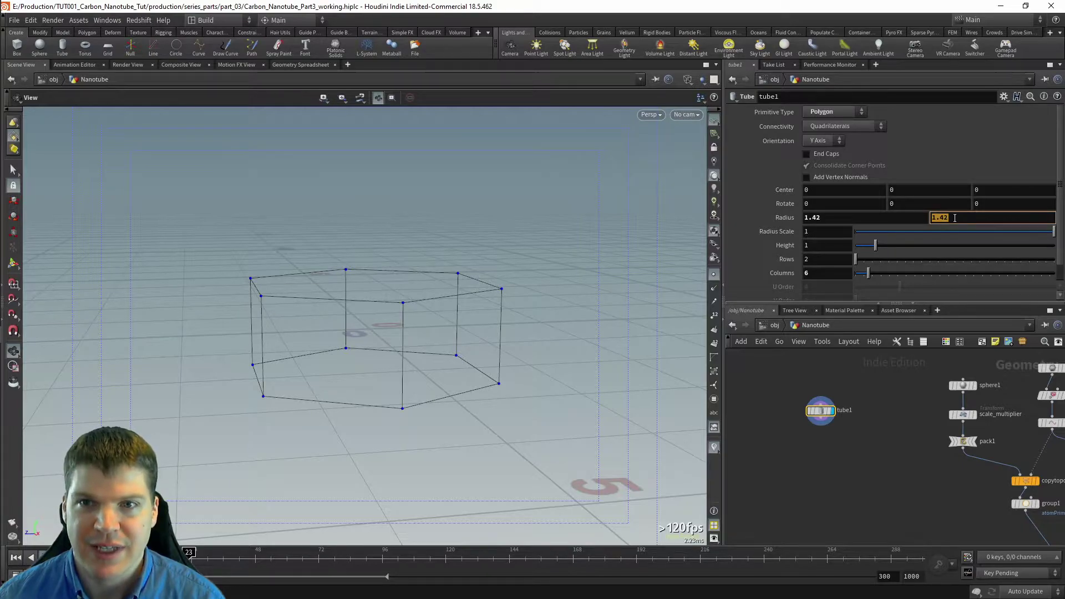
pyautogui.click(882, 216)
pyautogui.click(960, 216)
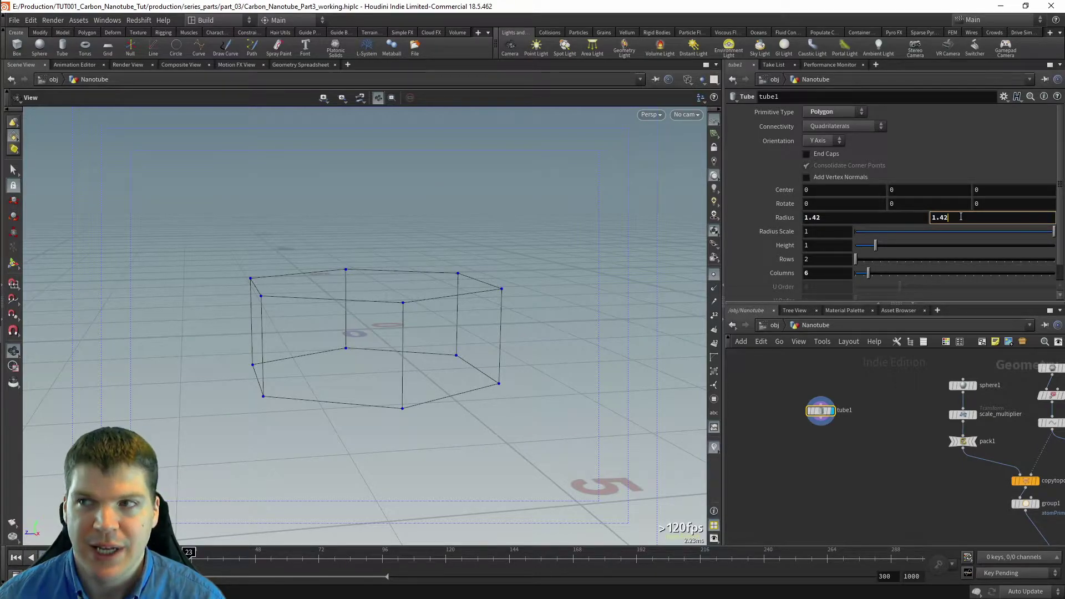
pyautogui.click(903, 221)
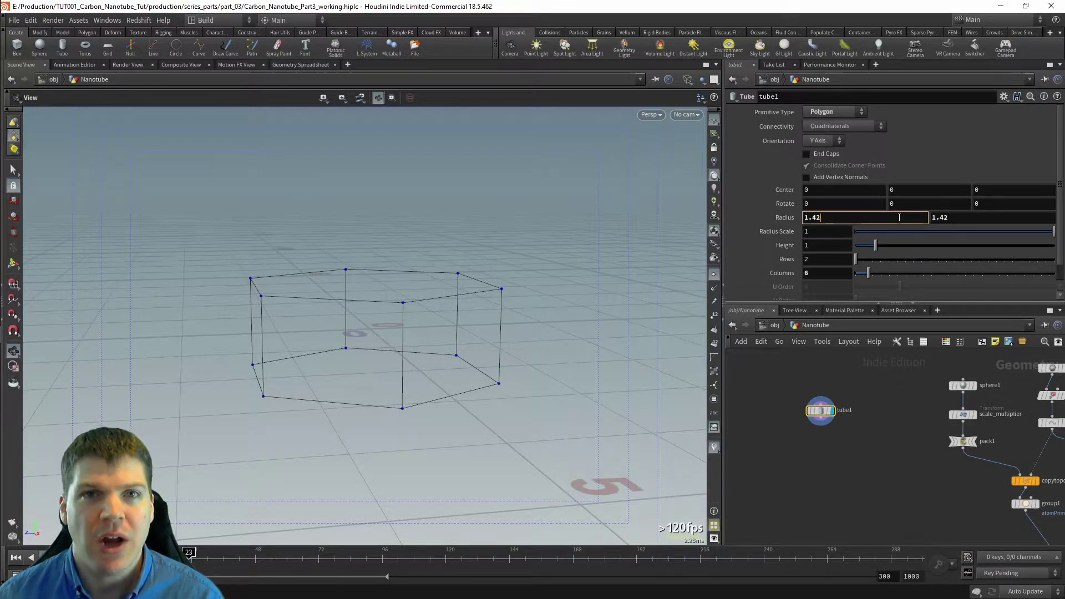
pyautogui.press('Return')
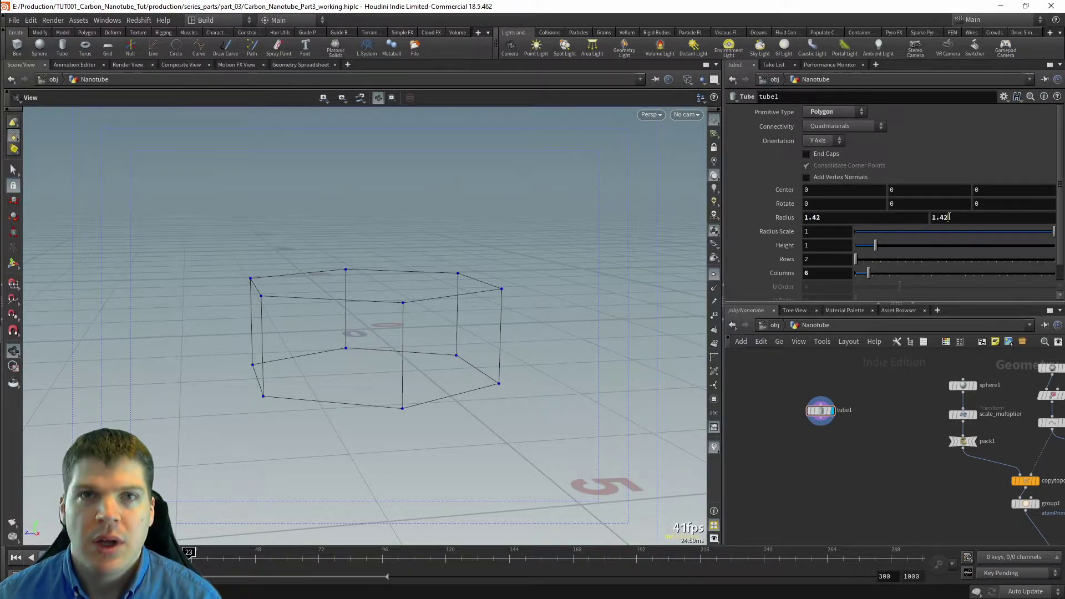
# Step: Set the tube's second radius back to 1 and copy the first radius as a parameter
pyautogui.click(949, 217)
pyautogui.write('1')
pyautogui.press('Return')
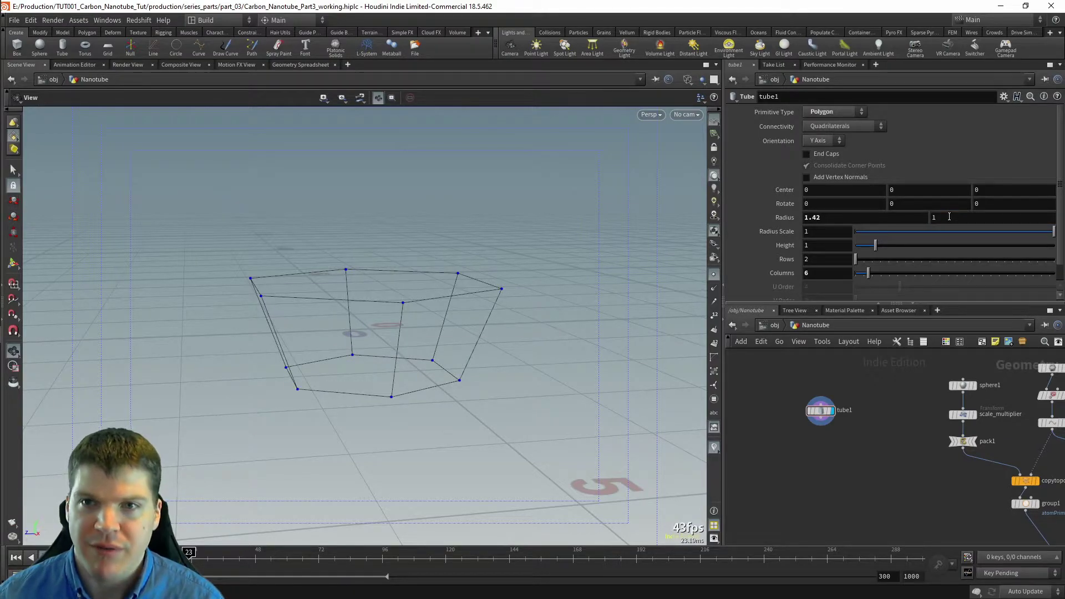
pyautogui.rightClick(818, 218)
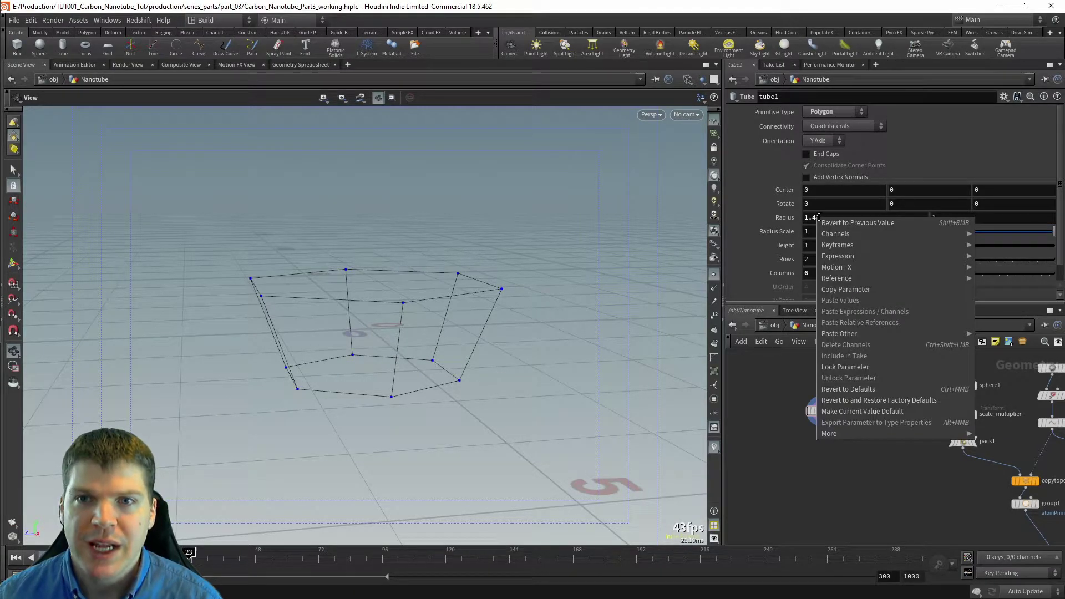
pyautogui.click(852, 290)
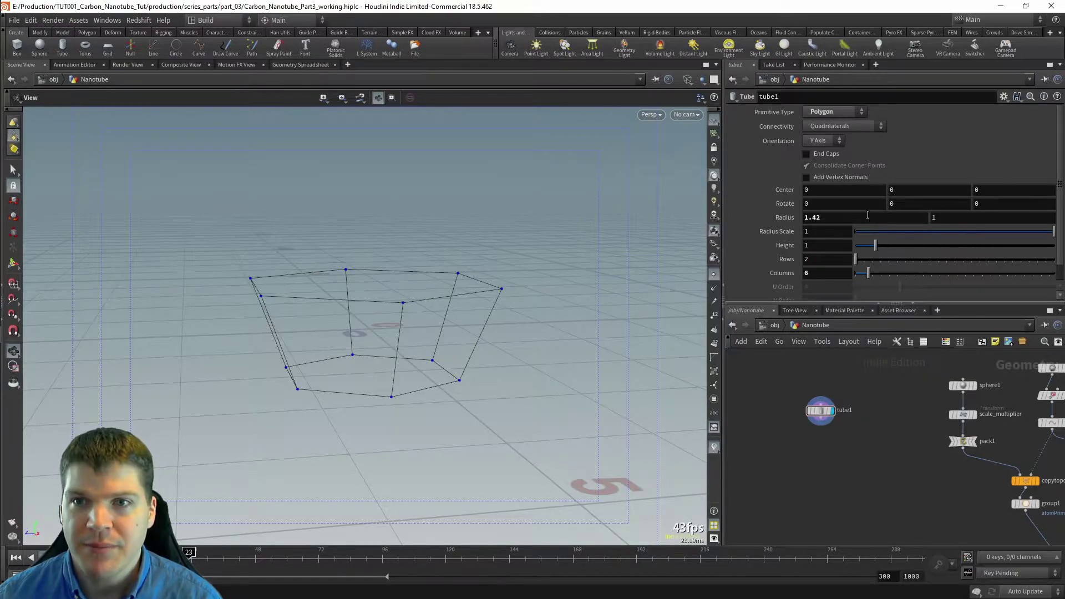
# Step: Try pasting the copied parameter into the second radius as a plain value, and undo it
pyautogui.rightClick(956, 218)
pyautogui.click(947, 301)
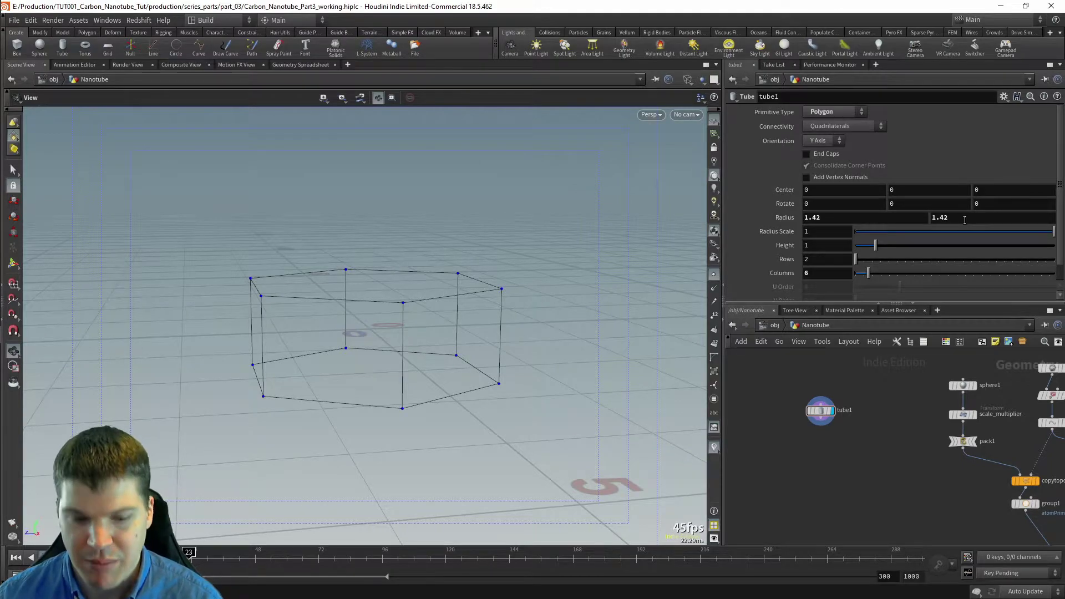
pyautogui.hotkey('ctrl', 'z')
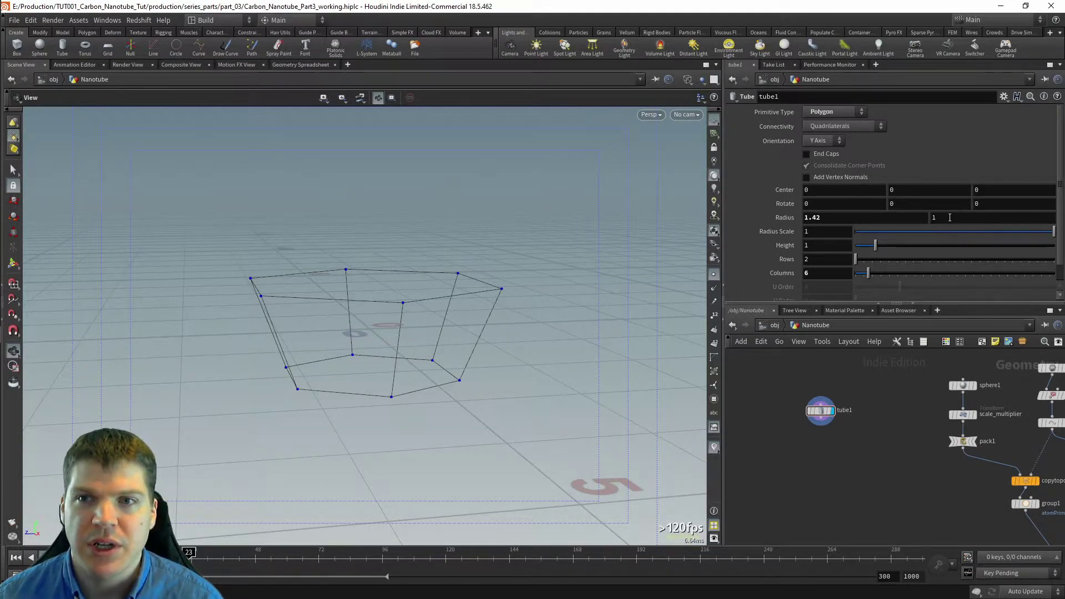
# Step: Paste the copied first radius into the second radius as a relative reference
pyautogui.rightClick(949, 218)
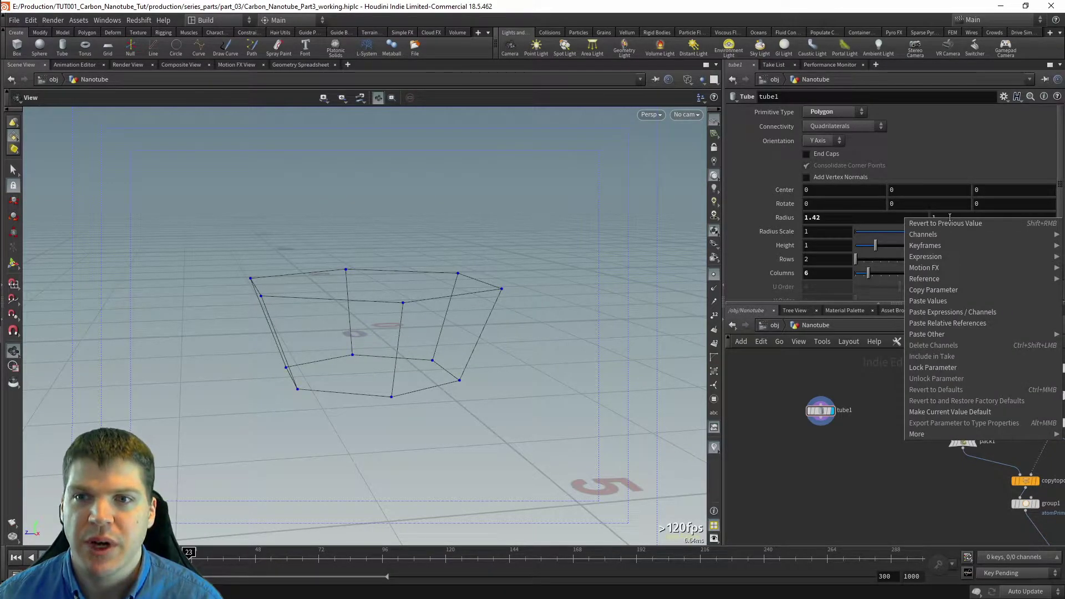
pyautogui.click(957, 323)
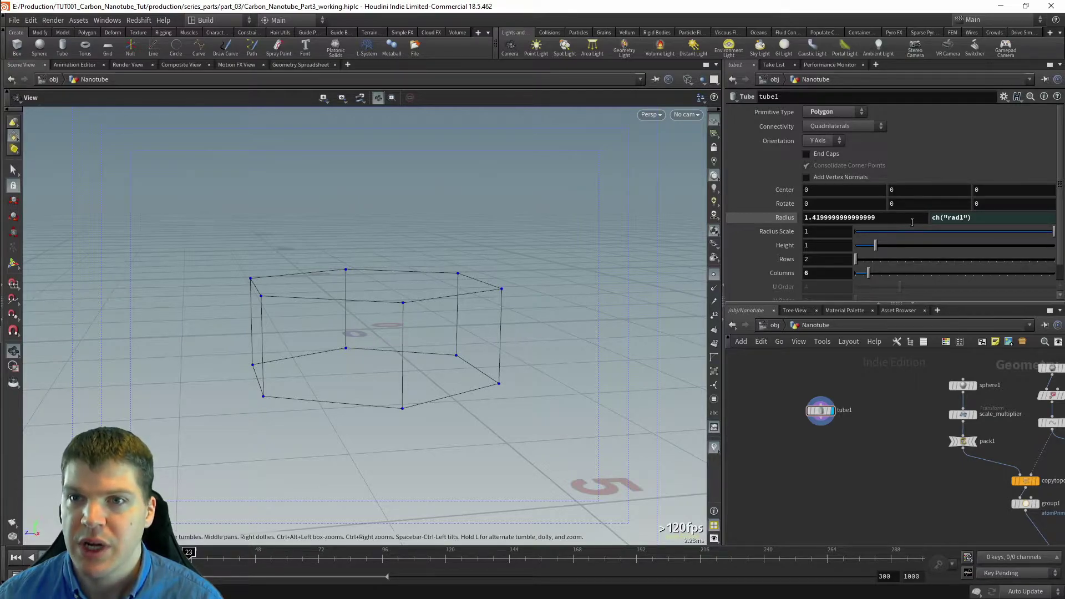
# Step: Examine the second radius's reference expression, switching the Radius parameter between its expression and its evaluated value
pyautogui.click(939, 218)
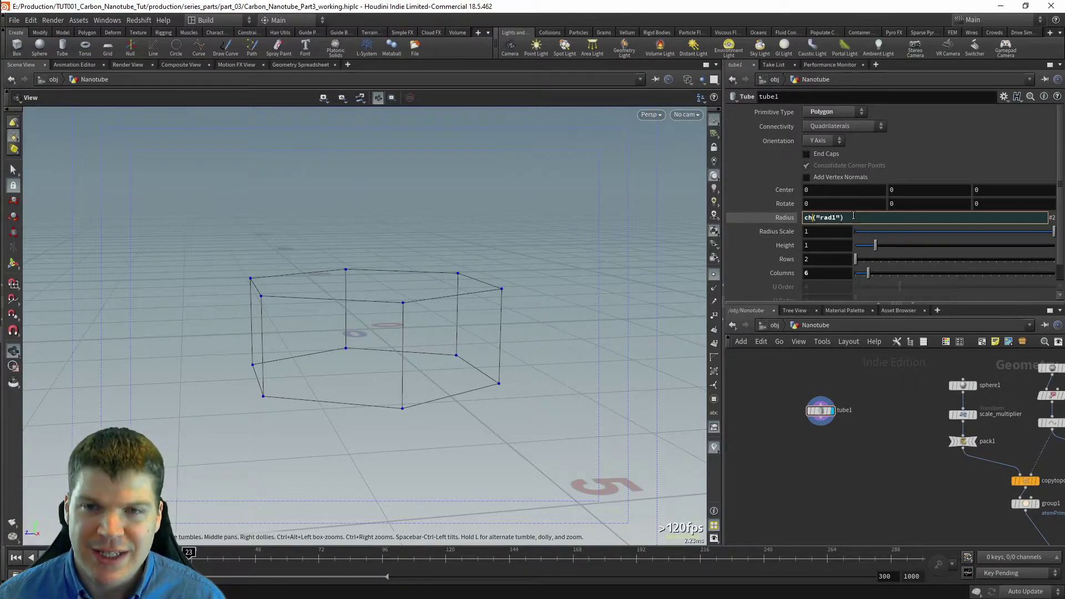
pyautogui.press('Return')
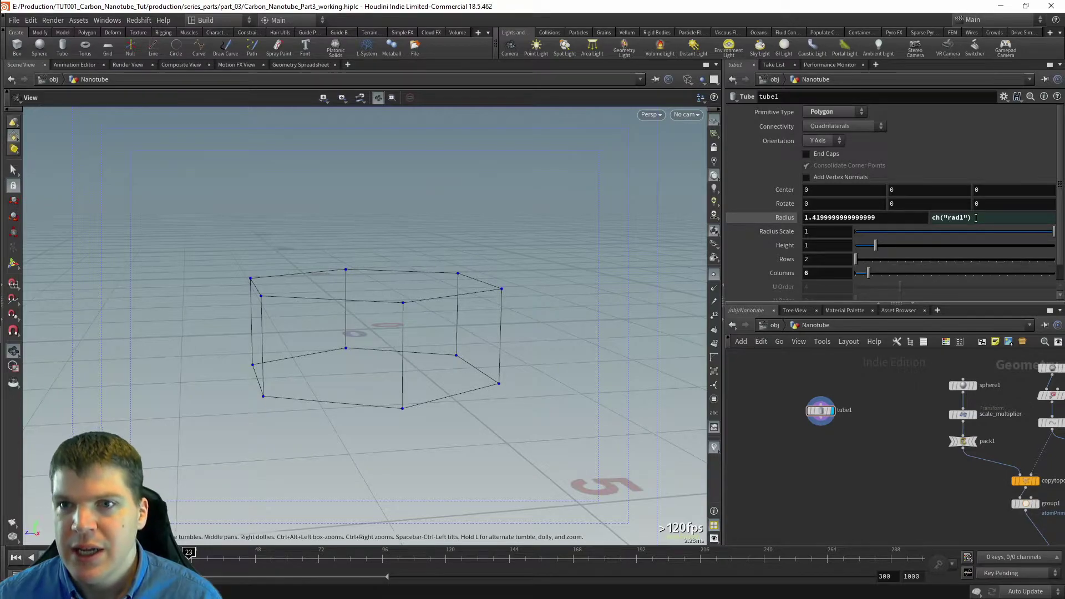
pyautogui.click(940, 219)
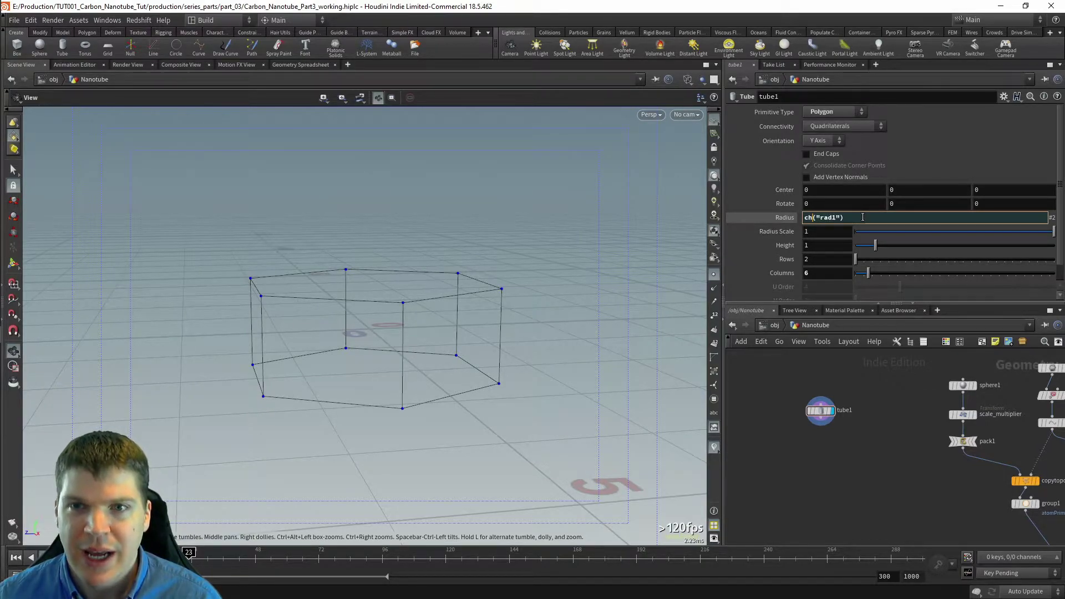
pyautogui.press('Return')
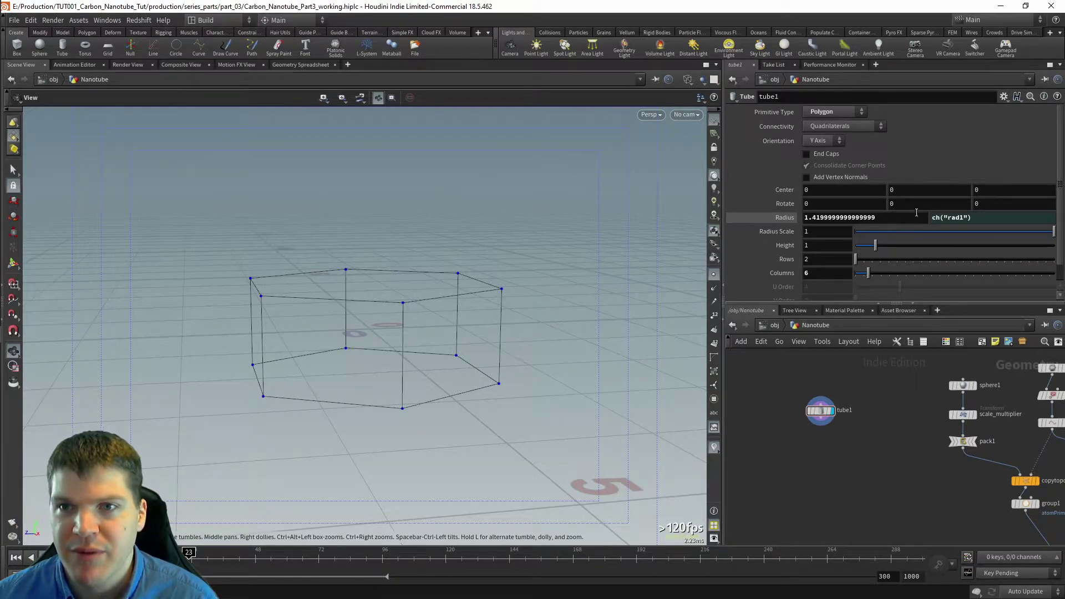
pyautogui.click(784, 218)
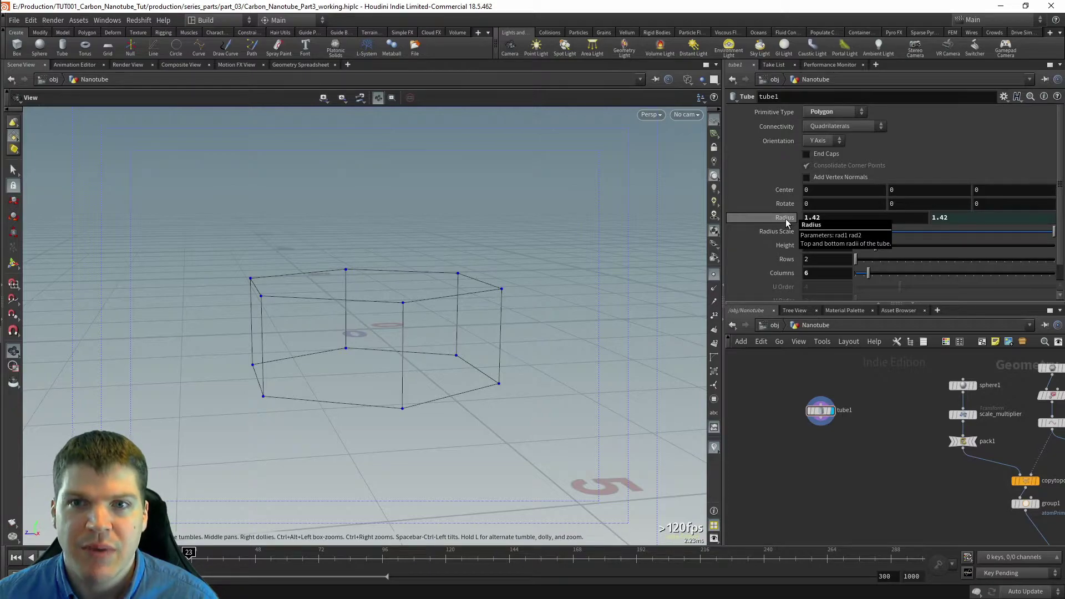
pyautogui.click(786, 222)
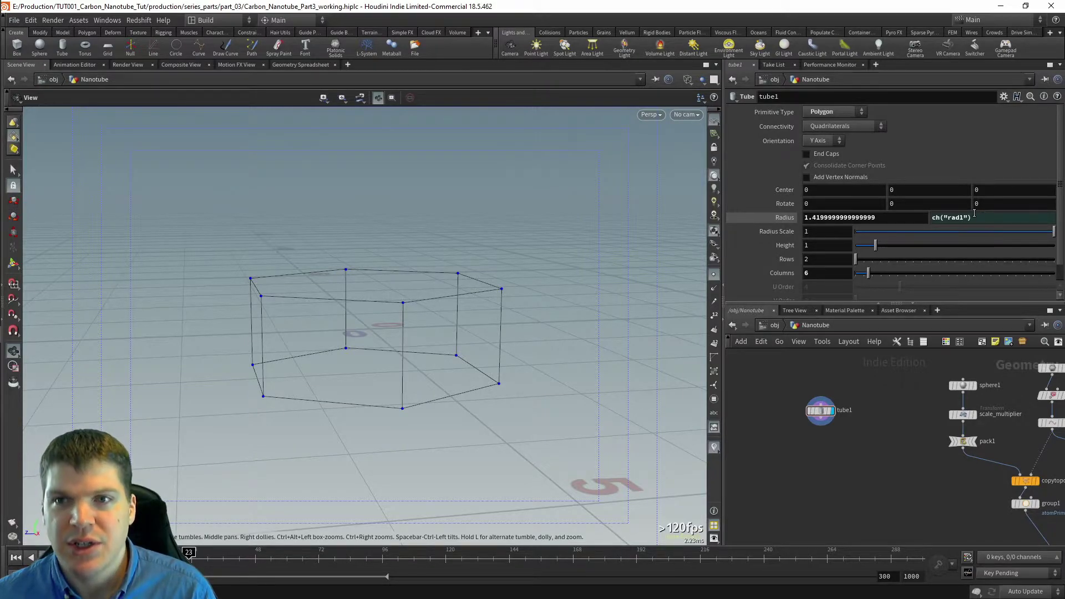
pyautogui.click(787, 219)
pyautogui.click(787, 219)
pyautogui.click(787, 219)
pyautogui.click(787, 219)
pyautogui.click(787, 219)
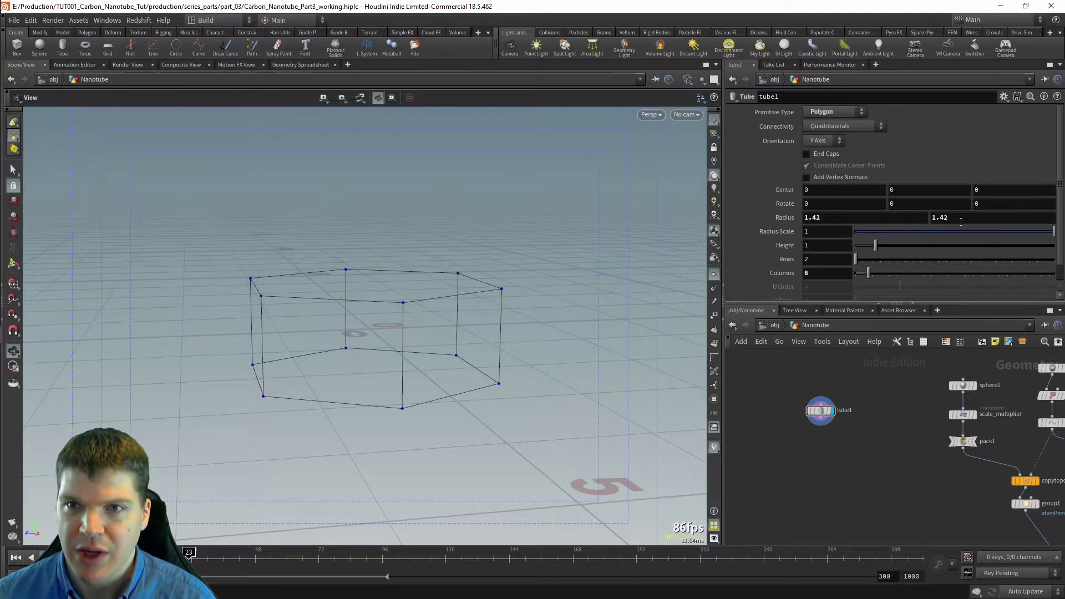
# Step: Revert the tube's first radius to its default of 1 and show the expression linking the second radius
pyautogui.keyDown('ctrl'); pyautogui.middleClick(827, 219); pyautogui.keyUp('ctrl')
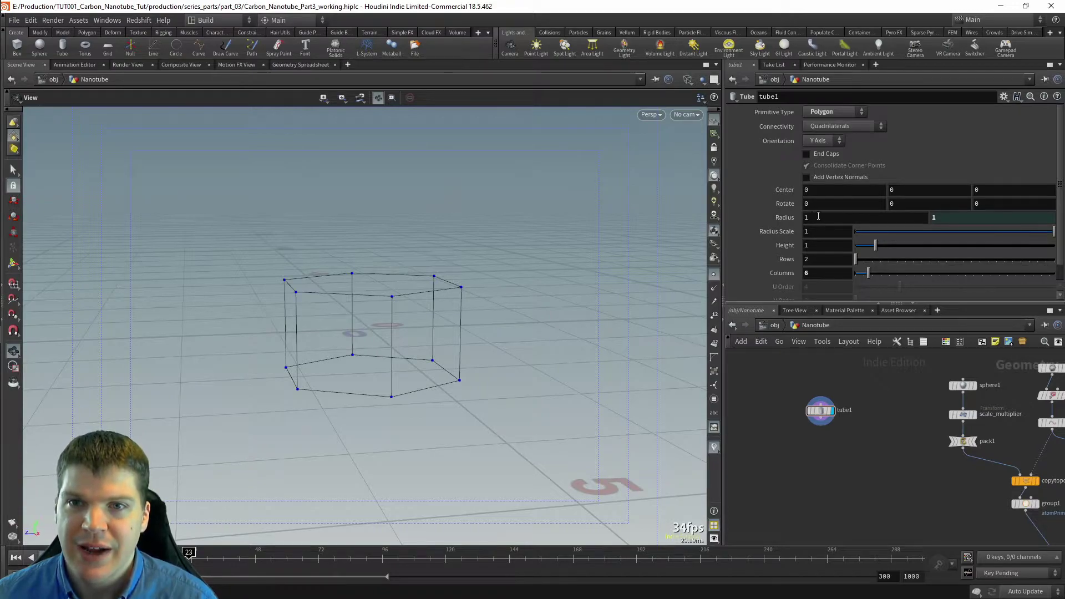
pyautogui.hotkey('ctrl', 'z')
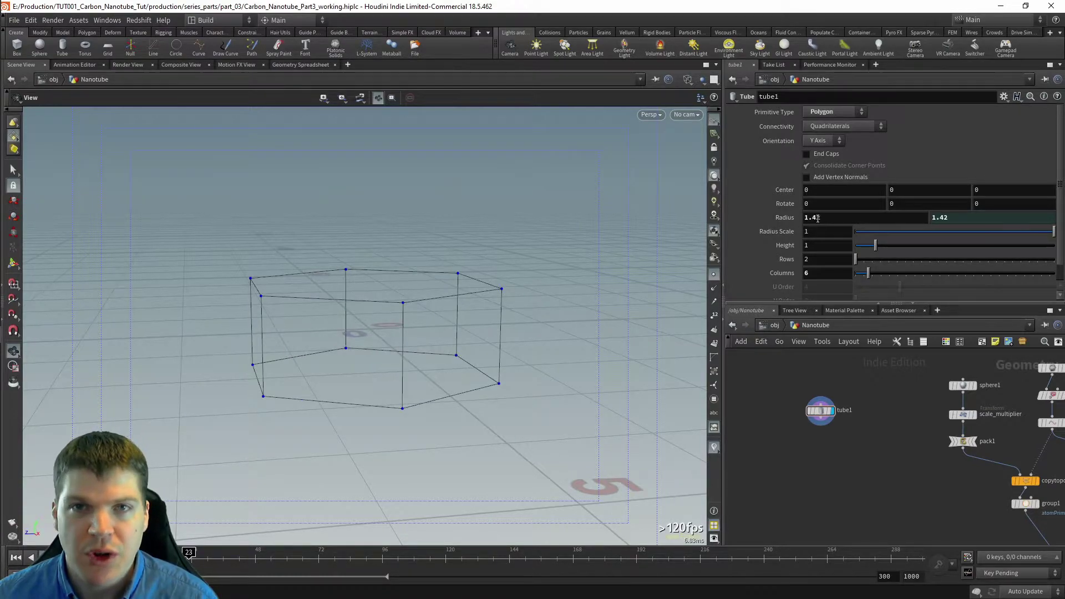
pyautogui.keyDown('ctrl'); pyautogui.middleClick(826, 218); pyautogui.keyUp('ctrl')
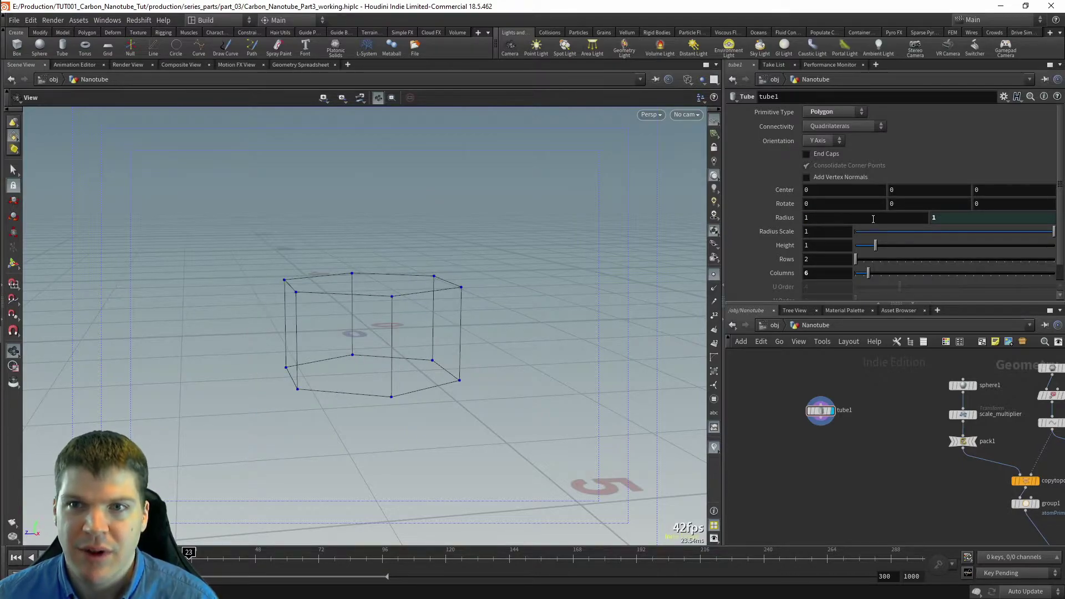
pyautogui.click(776, 220)
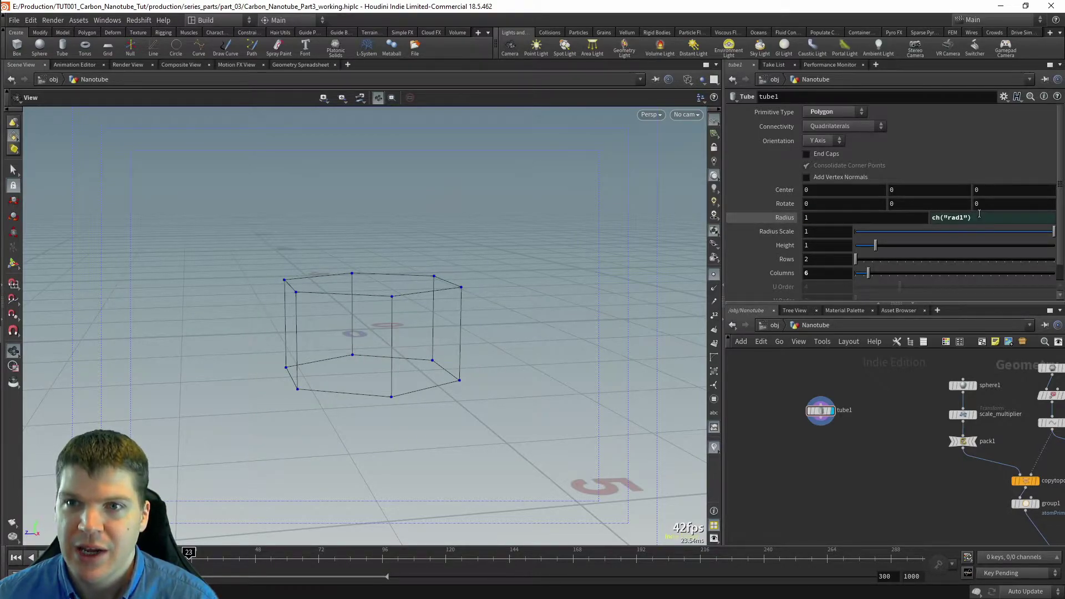
# Step: Show the tube's evaluated radii, revert Columns to the default of 12, and set Columns back to 6
pyautogui.click(787, 221)
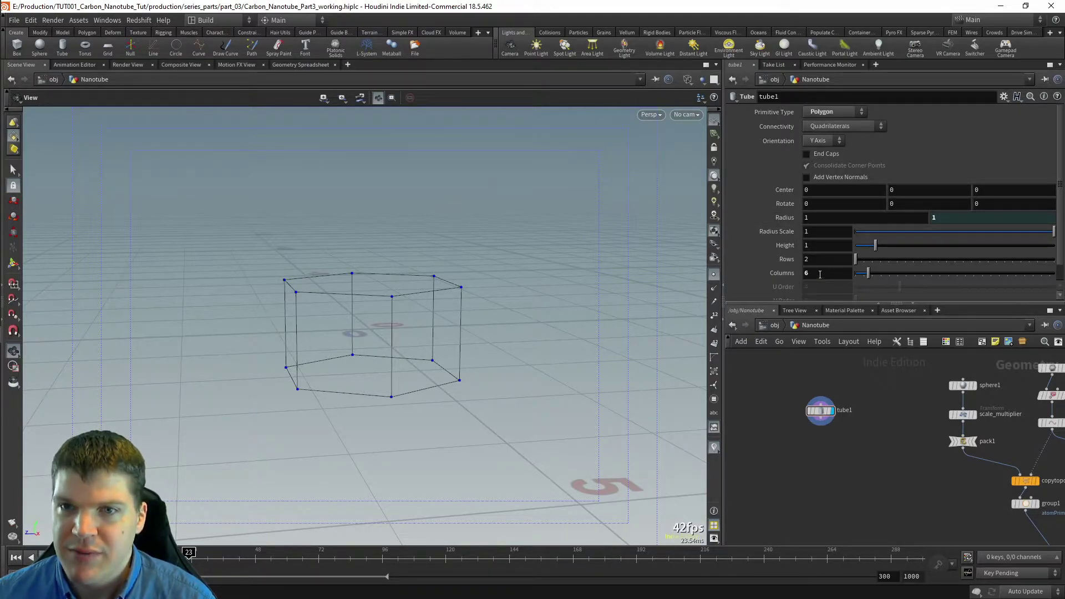
pyautogui.keyDown('ctrl'); pyautogui.middleClick(820, 274); pyautogui.keyUp('ctrl')
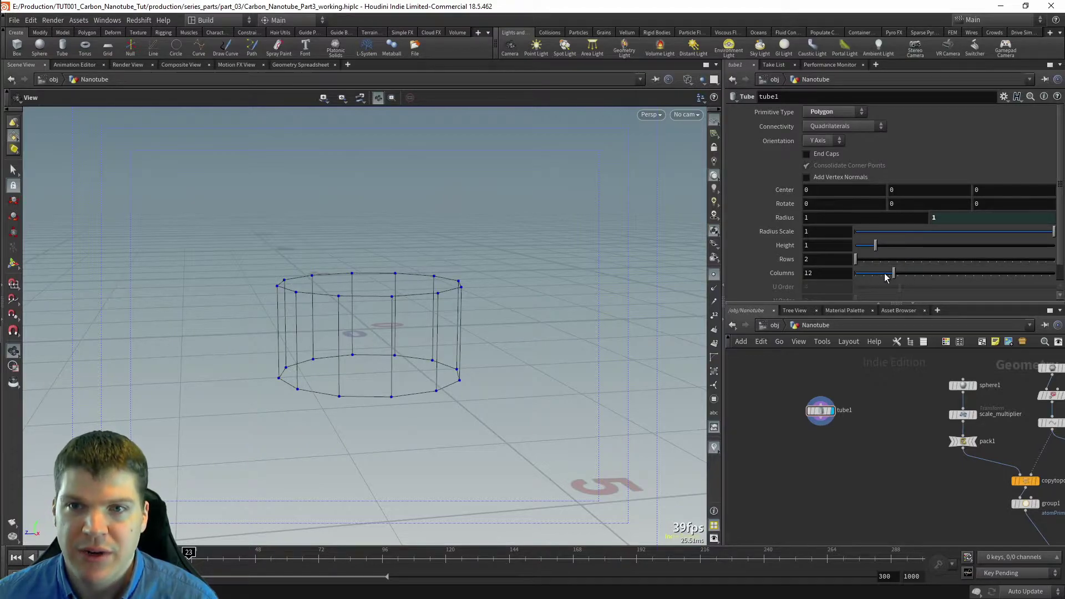
pyautogui.moveTo(890, 277); pyautogui.dragTo(867, 274)
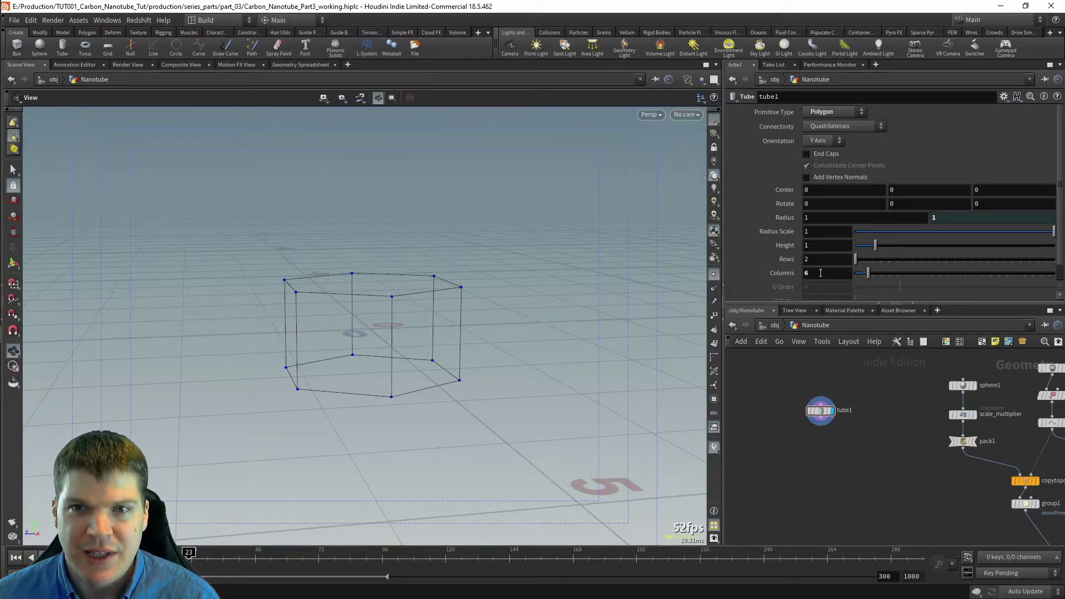
# Step: Set the tube's first radius to 1.42
pyautogui.click(826, 217)
pyautogui.write('.42')
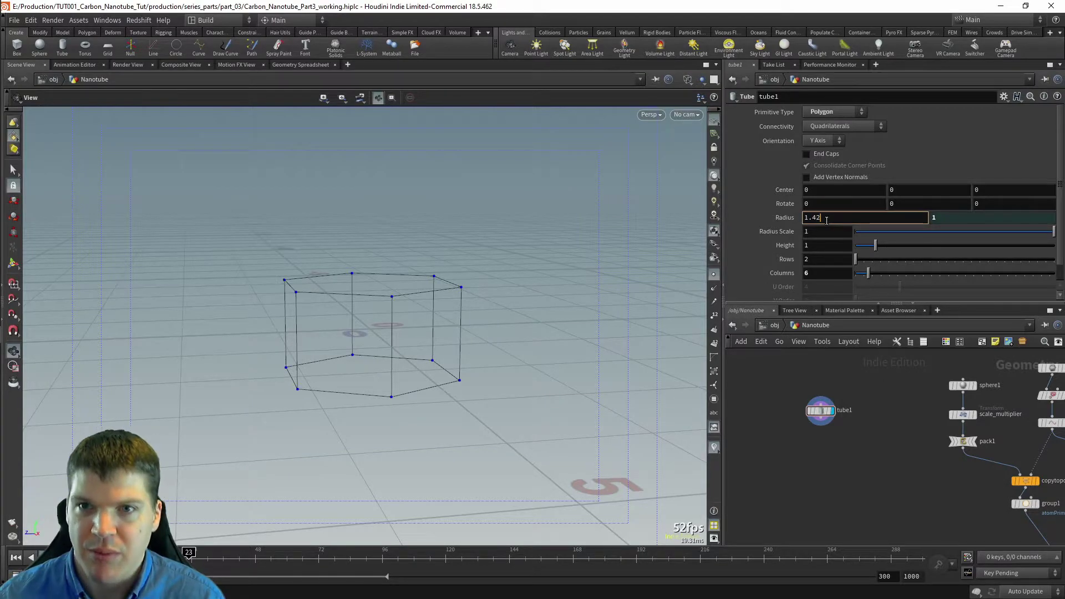
pyautogui.press('Return')
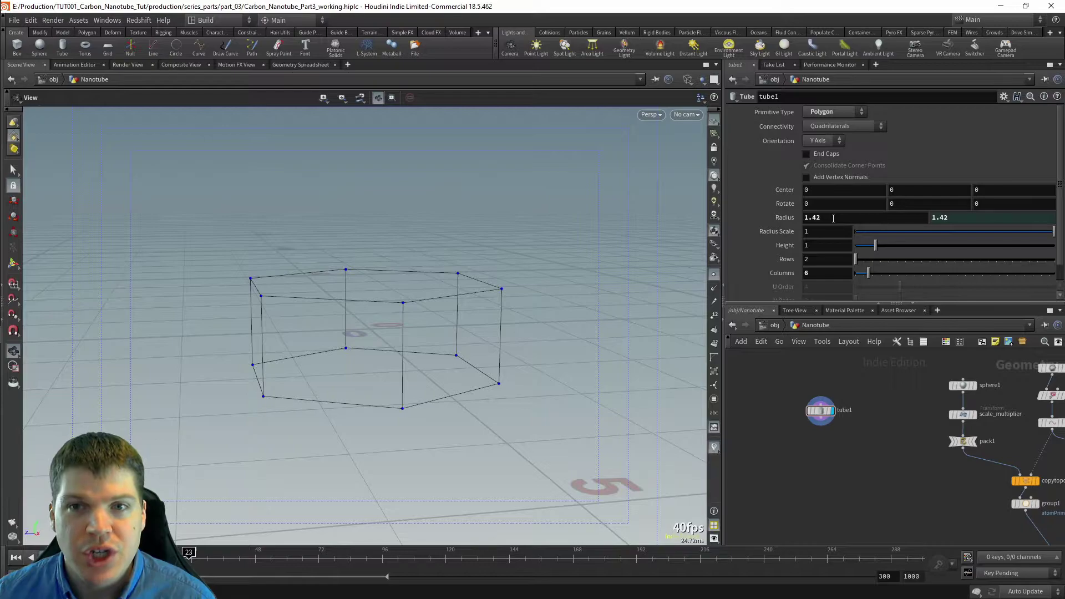
# Step: Revert the tube's first radius to its default, then undo and redo to compare it with 1.42, ending on 1.42
pyautogui.keyDown('ctrl'); pyautogui.middleClick(833, 218); pyautogui.keyUp('ctrl')
pyautogui.hotkey('ctrl', 'shift', 'z')
pyautogui.hotkey('ctrl', 'z')
pyautogui.hotkey('ctrl', 'shift', 'z')
pyautogui.hotkey('ctrl', 'z')
pyautogui.hotkey('ctrl', 'shift', 'z')
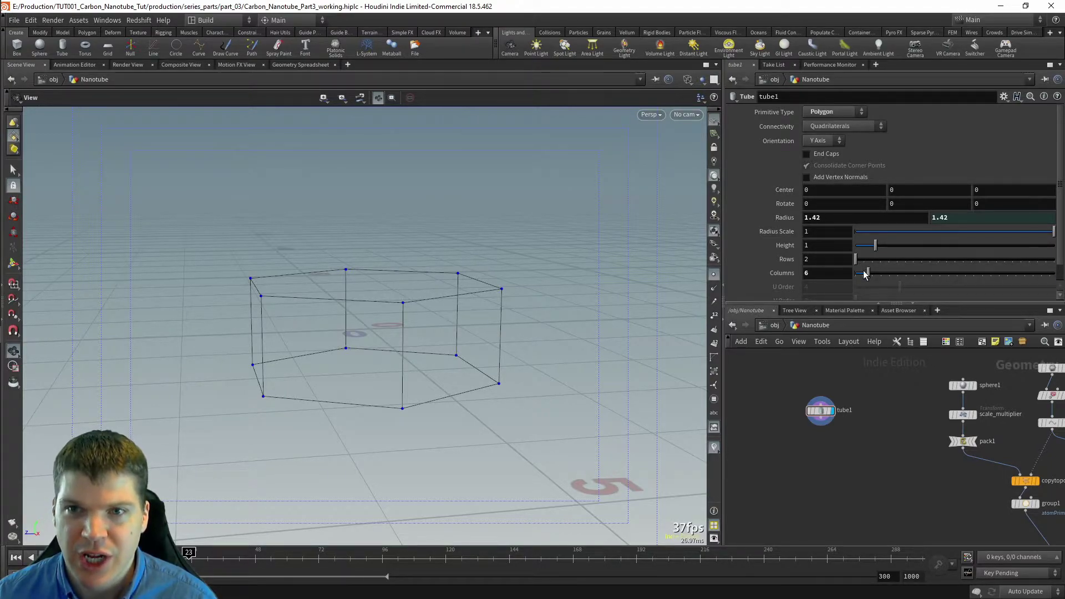
# Step: Try 8 columns and the default values of the first radius and columns, undoing back to radius 1.42 and 6 columns
pyautogui.moveTo(867, 273); pyautogui.dragTo(876, 272)
pyautogui.keyDown('ctrl'); pyautogui.middleClick(850, 217); pyautogui.keyUp('ctrl')
pyautogui.hotkey('ctrl', 'z')
pyautogui.keyDown('ctrl'); pyautogui.middleClick(851, 216); pyautogui.keyUp('ctrl')
pyautogui.hotkey('ctrl', 'z')
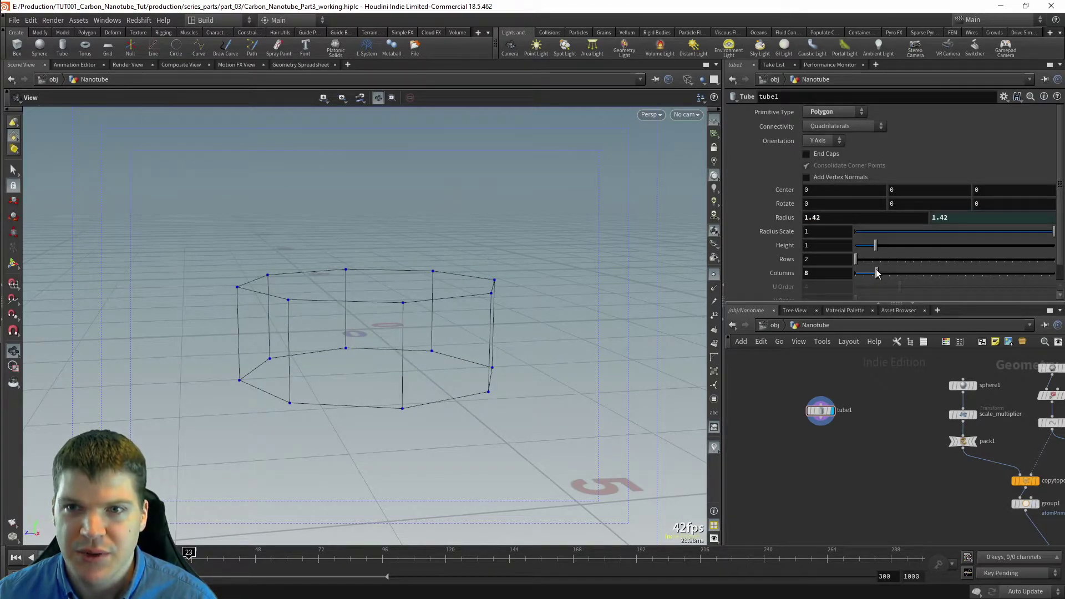
pyautogui.keyDown('ctrl'); pyautogui.middleClick(826, 275); pyautogui.keyUp('ctrl')
pyautogui.hotkey('ctrl', 'z')
pyautogui.keyDown('ctrl'); pyautogui.middleClick(827, 275); pyautogui.keyUp('ctrl')
pyautogui.hotkey('ctrl', 'z')
pyautogui.keyDown('ctrl'); pyautogui.middleClick(827, 276); pyautogui.keyUp('ctrl')
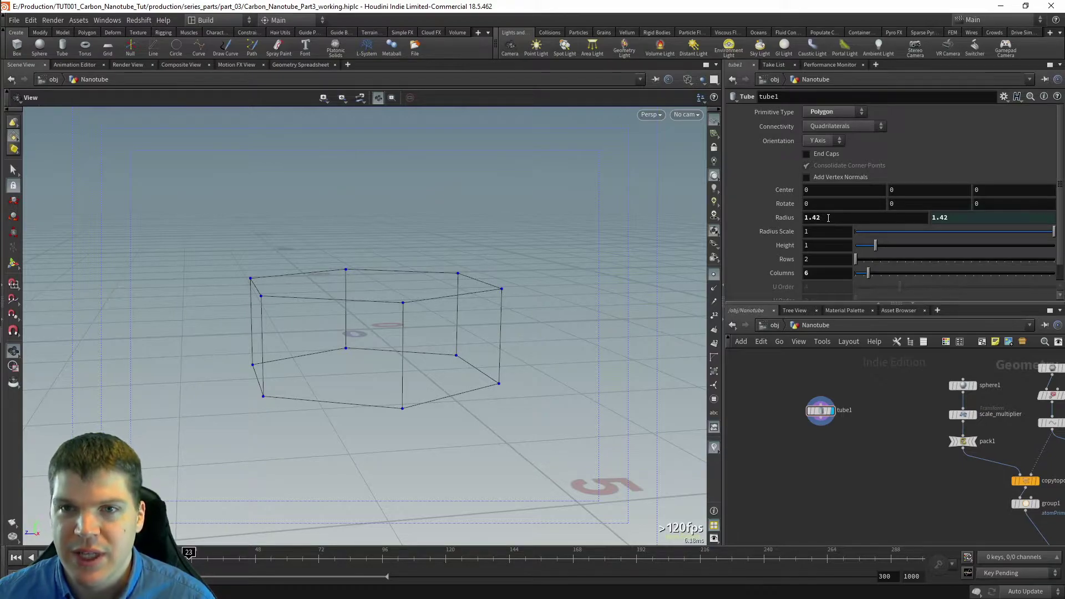
# Step: Try other values for the first radius and the radius scale, restoring the radius to 1.42 and the scale to its default
pyautogui.middleClick(827, 217)
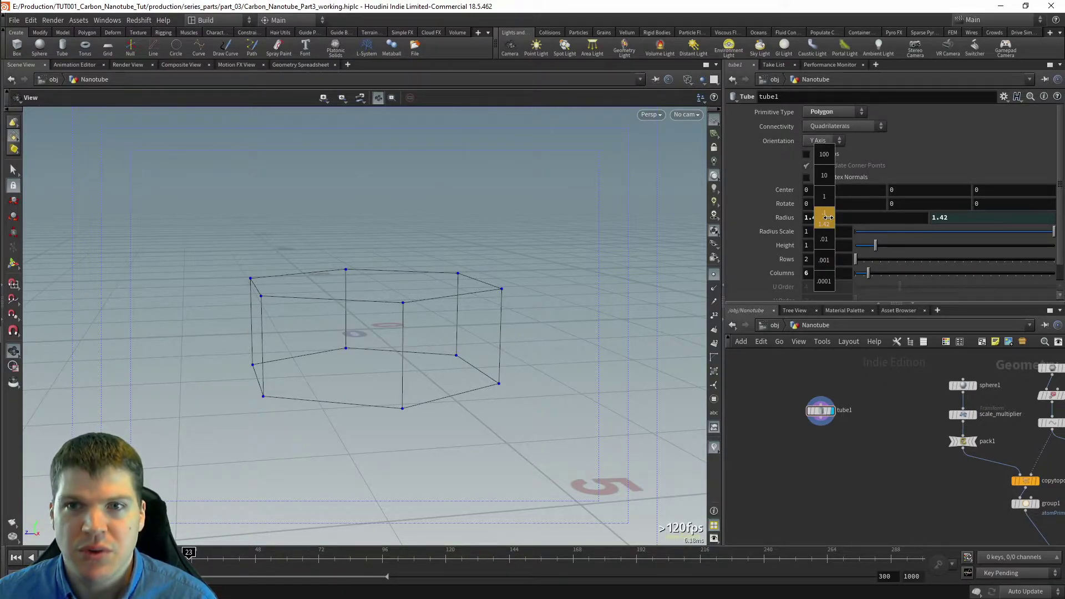
pyautogui.moveTo(828, 218)
pyautogui.mouseDown(button='middle')
pyautogui.moveTo(828, 234)
pyautogui.moveTo(827, 199)
pyautogui.moveTo(877, 197)
pyautogui.moveTo(798, 196)
pyautogui.moveTo(874, 197)
pyautogui.moveTo(834, 196)
pyautogui.moveTo(831, 217)
pyautogui.moveTo(954, 234)
pyautogui.moveTo(865, 233)
pyautogui.moveTo(829, 151)
pyautogui.moveTo(863, 152)
pyautogui.moveTo(830, 154)
pyautogui.moveTo(832, 236)
pyautogui.moveTo(861, 233)
pyautogui.moveTo(840, 232)
pyautogui.mouseUp(button='middle')
pyautogui.click(842, 219)
pyautogui.write('1.42')
pyautogui.press('Return')
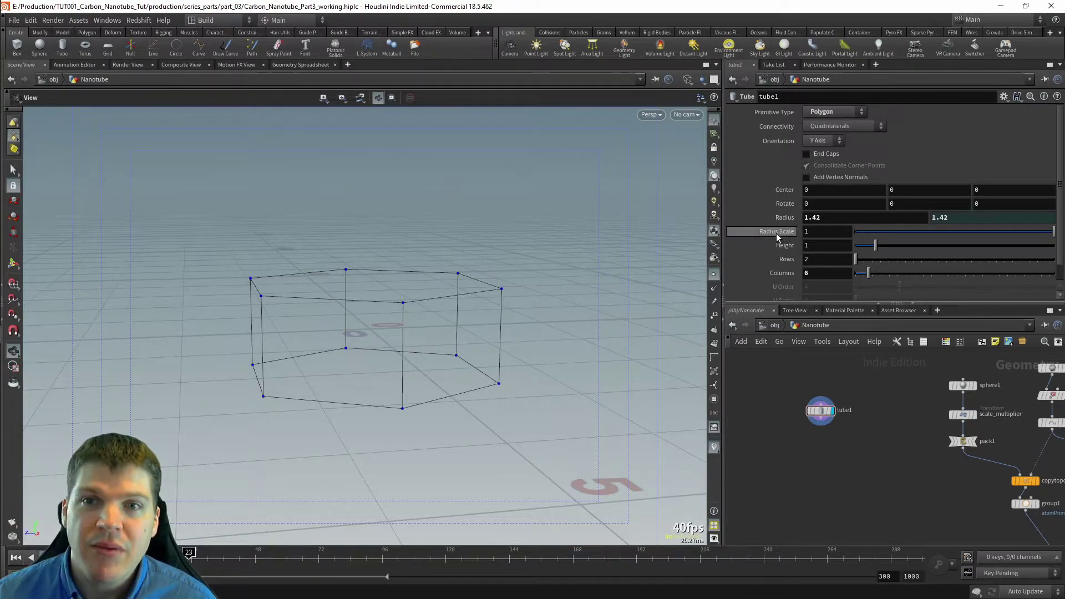
pyautogui.moveTo(1053, 232); pyautogui.dragTo(984, 232)
pyautogui.keyDown('ctrl'); pyautogui.middleClick(818, 233); pyautogui.keyUp('ctrl')
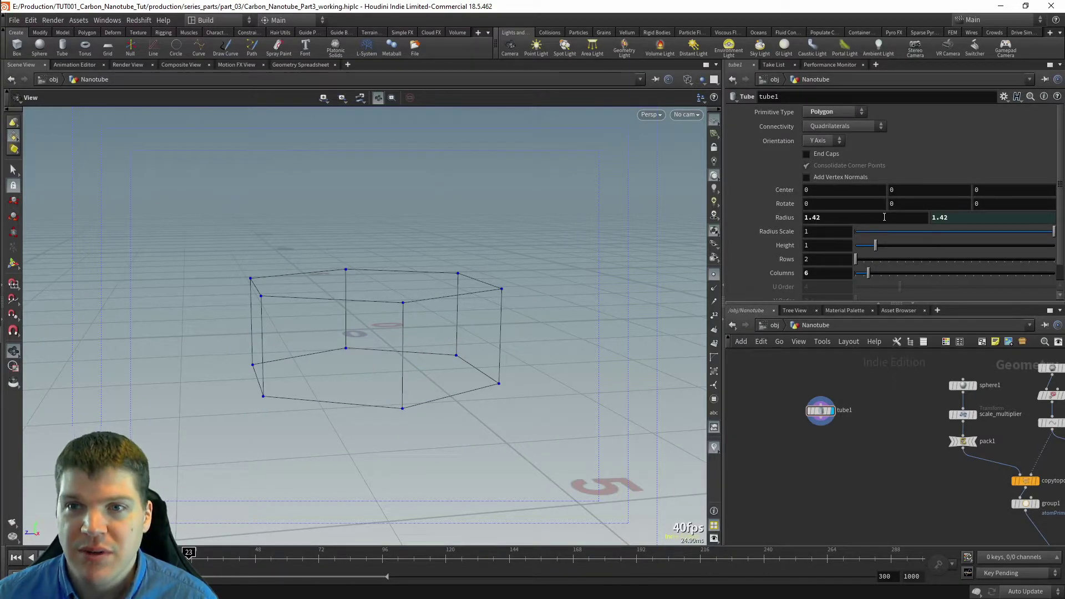
# Step: Examine the linked radii by switching the Radius parameter between its expression and its evaluated value
pyautogui.click(776, 220)
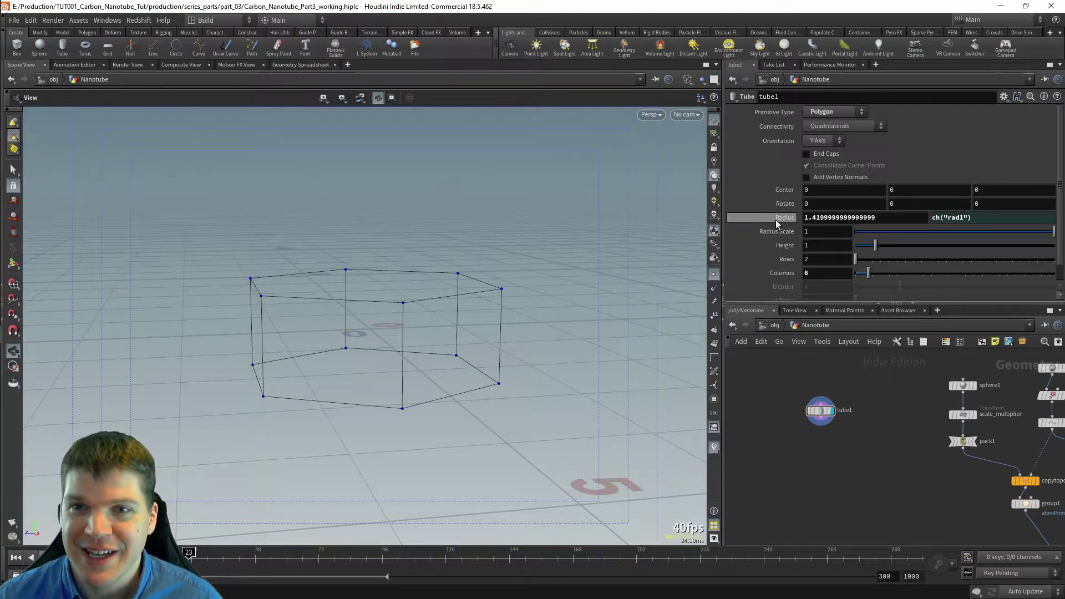
pyautogui.click(775, 219)
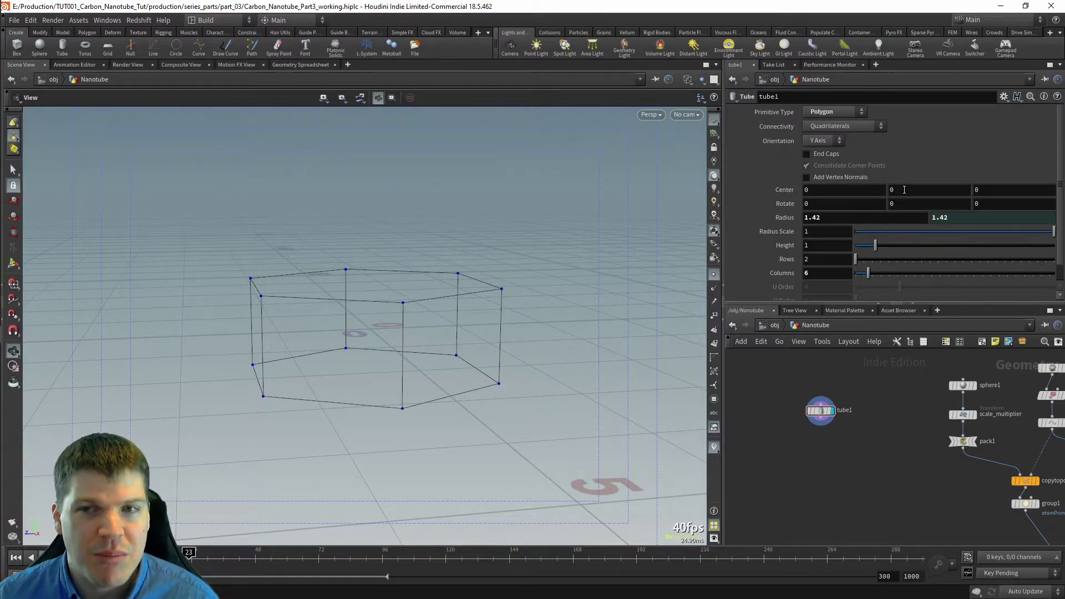
pyautogui.click(788, 219)
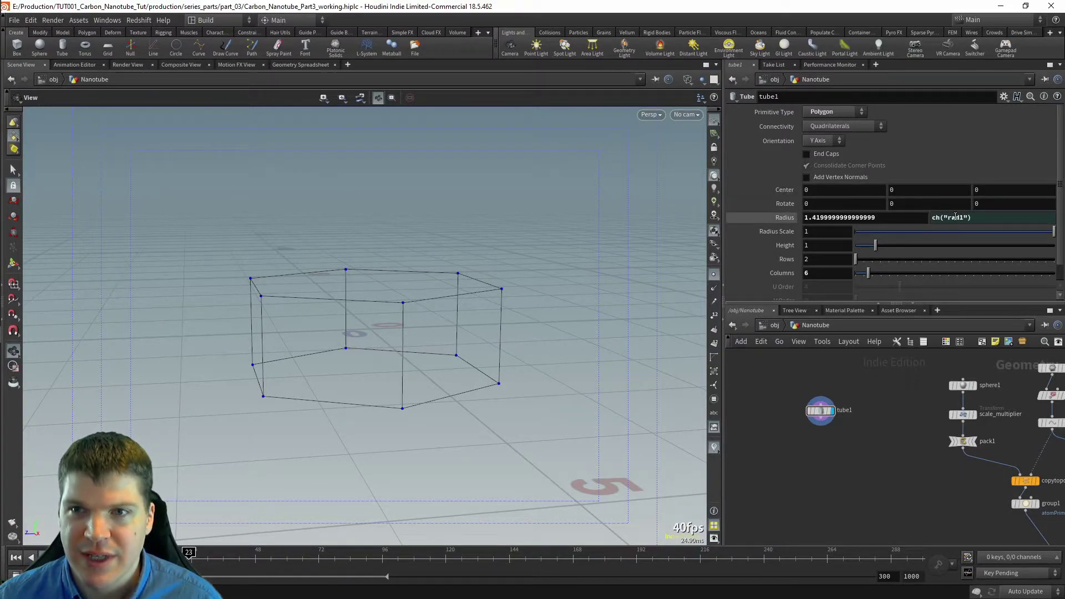
pyautogui.click(789, 220)
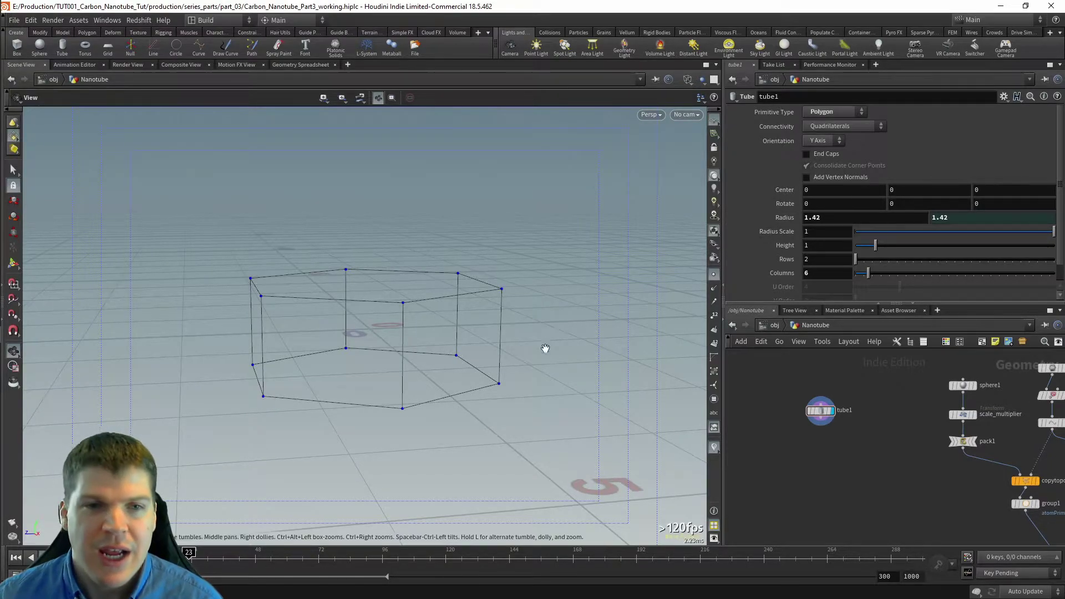
# Step: Examine from several angles how the hexagonal tube sits relative to the ground grid
pyautogui.moveTo(392, 352); pyautogui.dragTo(432, 340)
pyautogui.moveTo(430, 354); pyautogui.dragTo(435, 399)
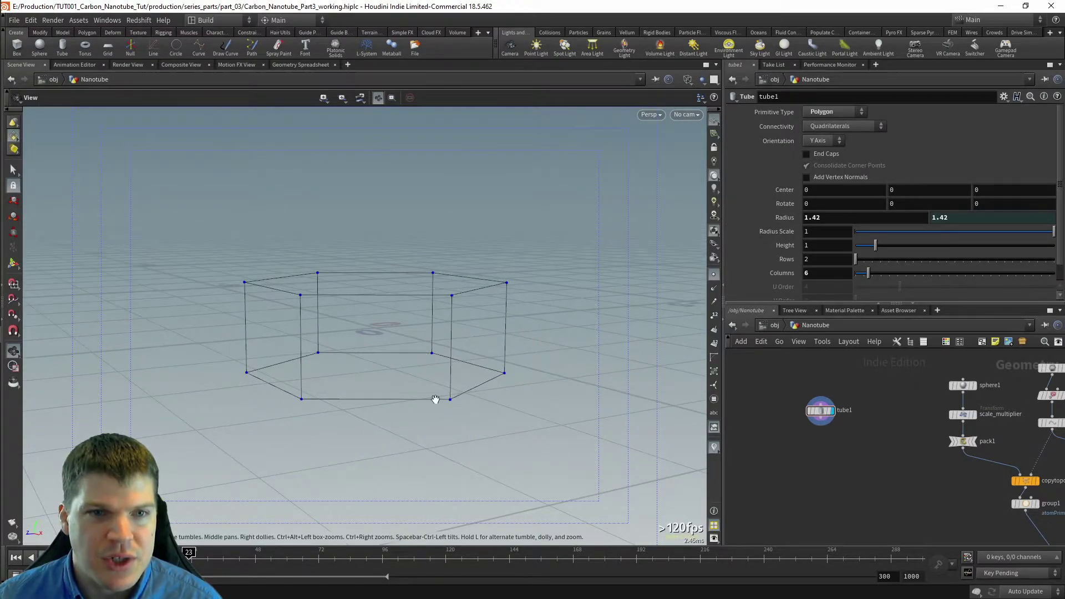
pyautogui.moveTo(447, 344); pyautogui.dragTo(333, 297)
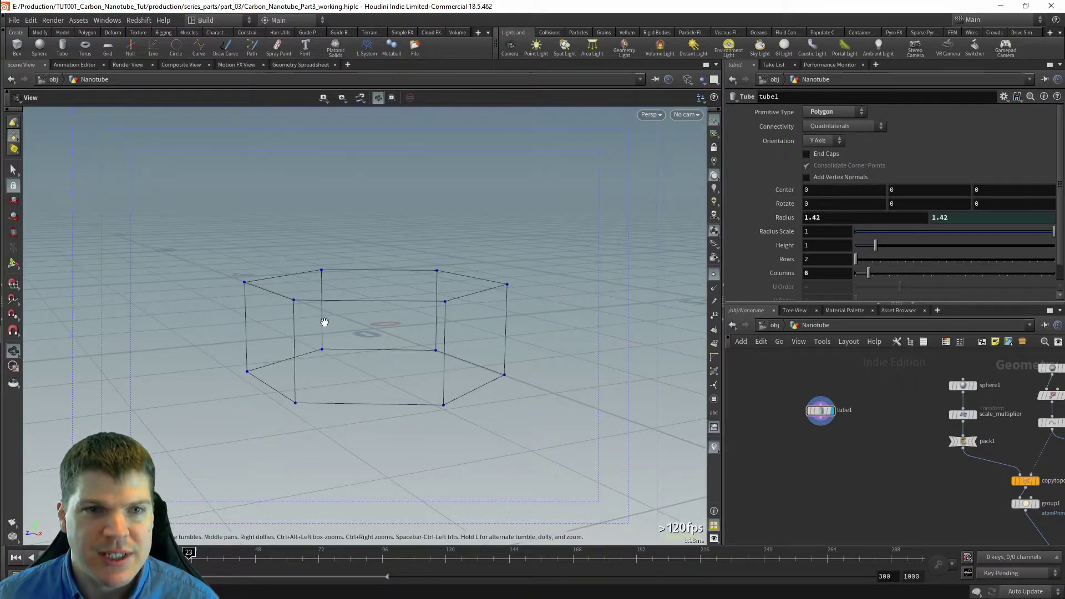
pyautogui.moveTo(552, 309); pyautogui.dragTo(190, 327)
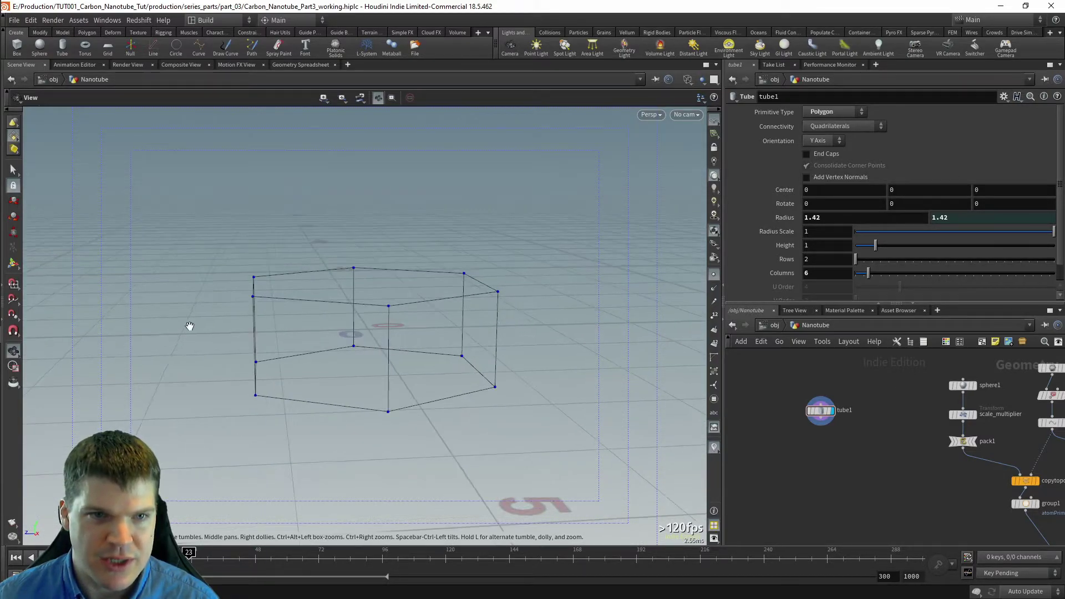
pyautogui.moveTo(535, 311); pyautogui.dragTo(435, 361)
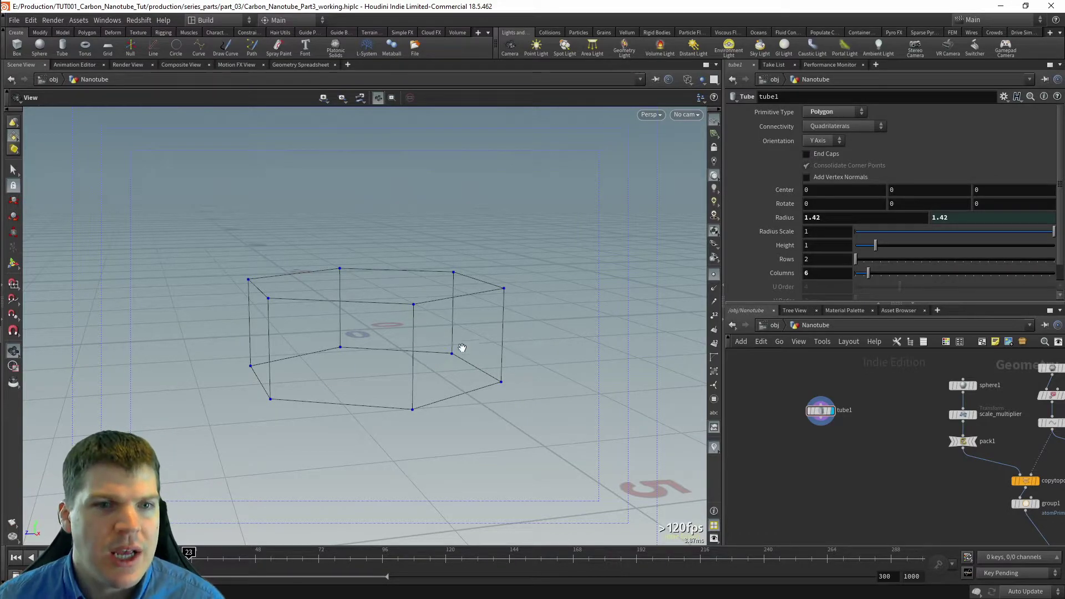
pyautogui.moveTo(414, 340); pyautogui.dragTo(395, 324)
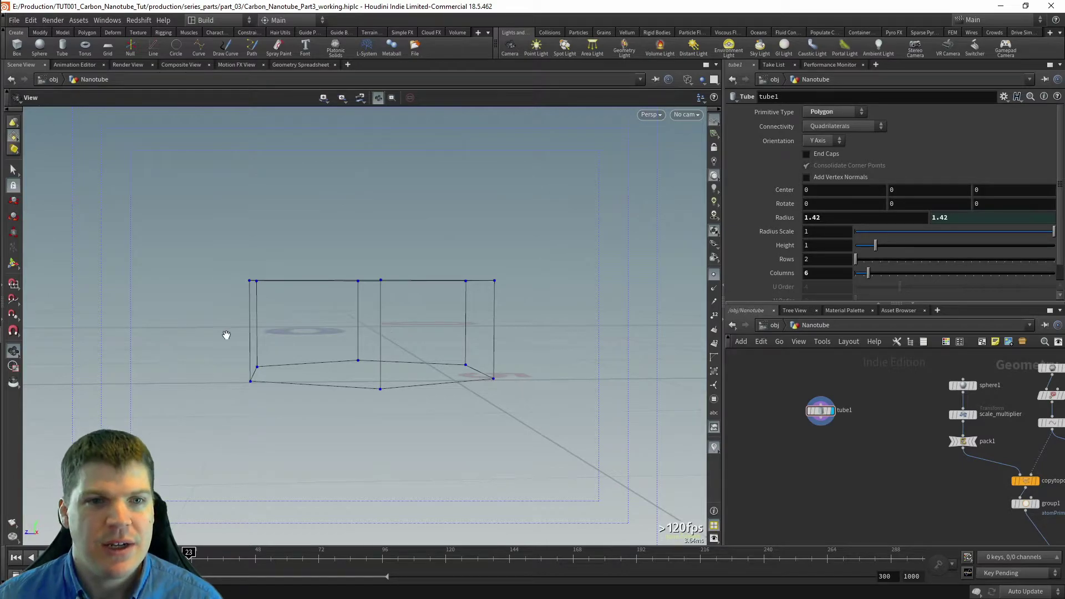
pyautogui.moveTo(447, 324); pyautogui.dragTo(461, 348)
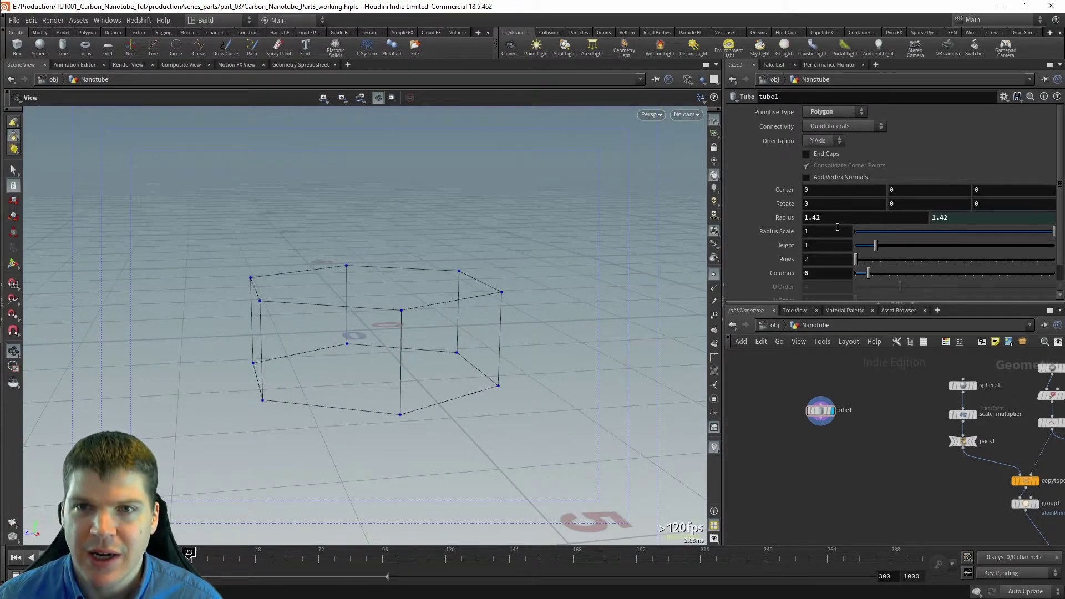
# Step: Try moving the tube vertically with manual values for its Y center, and undo the changes
pyautogui.moveTo(911, 189); pyautogui.dragTo(938, 193, button='middle')
pyautogui.hotkey('ctrl', 'z')
pyautogui.moveTo(317, 357); pyautogui.dragTo(327, 344)
pyautogui.moveTo(339, 305); pyautogui.dragTo(520, 306)
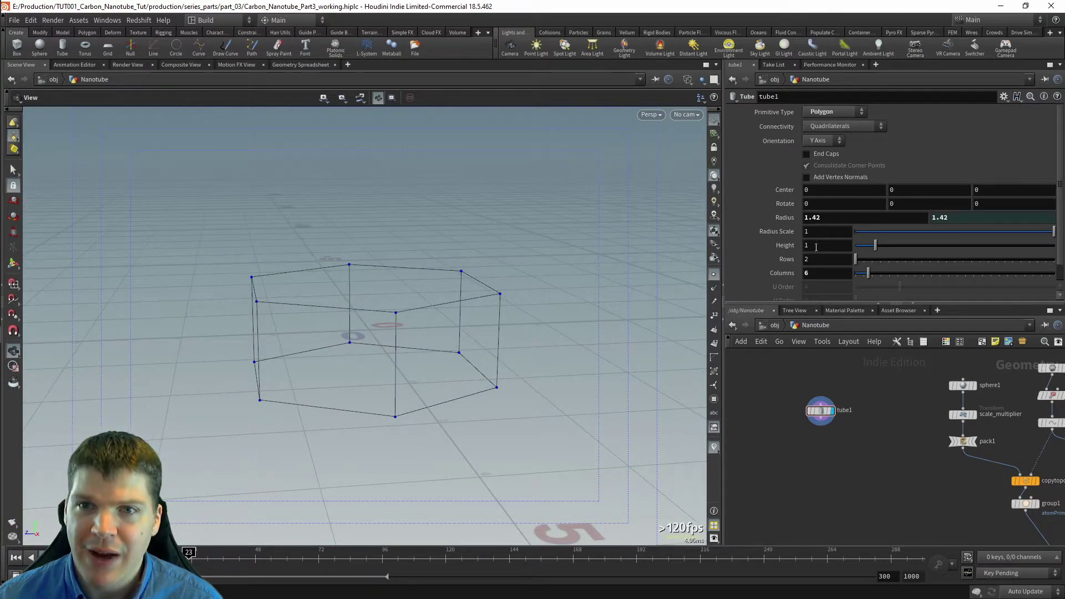
pyautogui.click(921, 191)
pyautogui.press('Return')
pyautogui.moveTo(349, 338)
pyautogui.mouseDown()
pyautogui.moveTo(364, 309)
pyautogui.moveTo(352, 339)
pyautogui.mouseUp()
pyautogui.hotkey('ctrl', 'z')
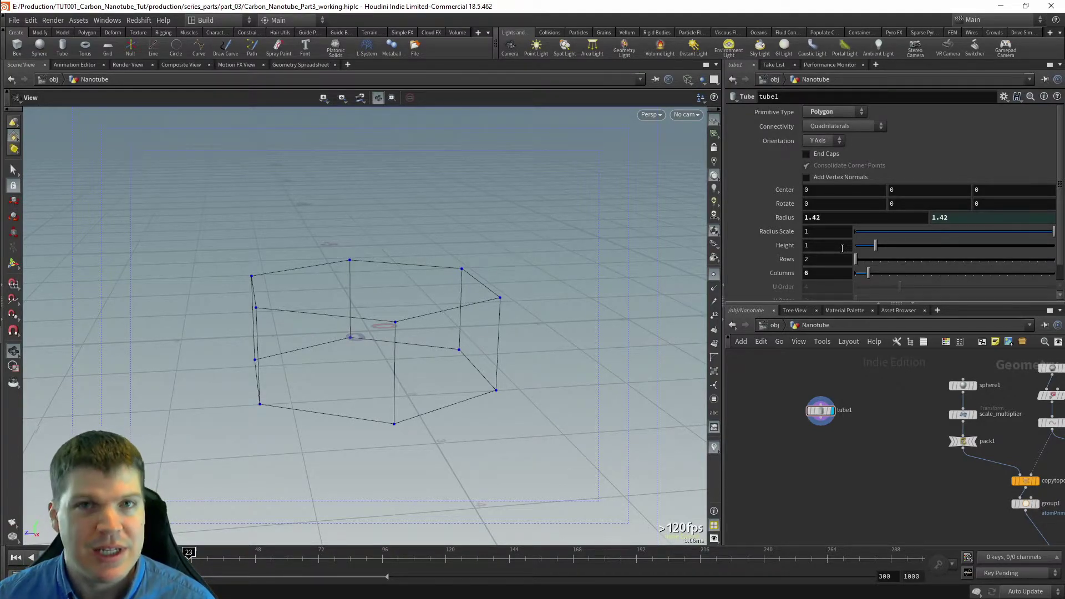
# Step: Copy the tube's Height parameter and paste it into the Y center as a relative reference
pyautogui.rightClick(815, 246)
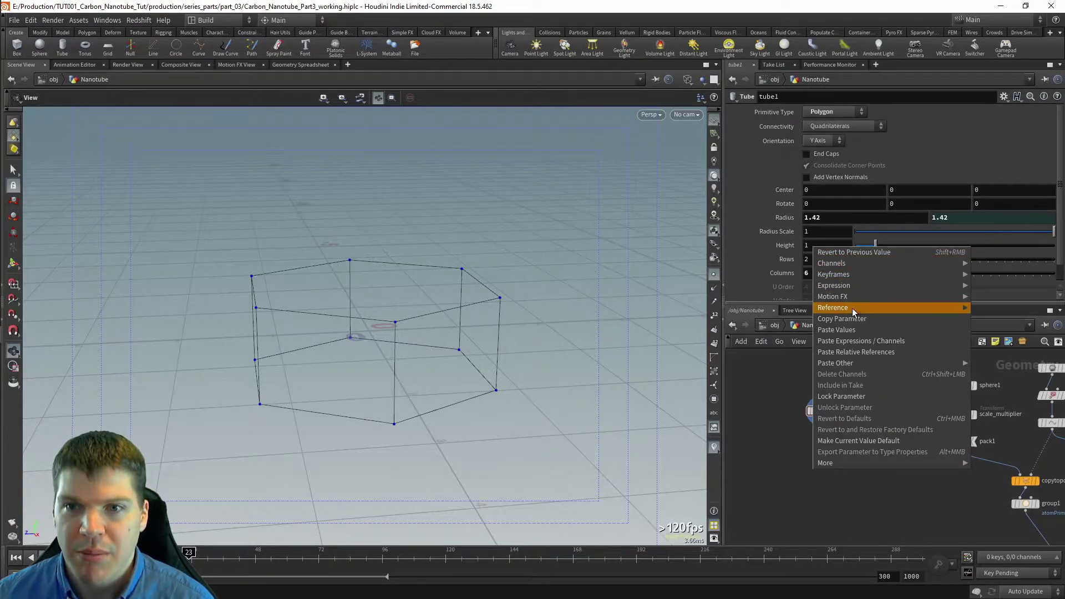
pyautogui.click(854, 324)
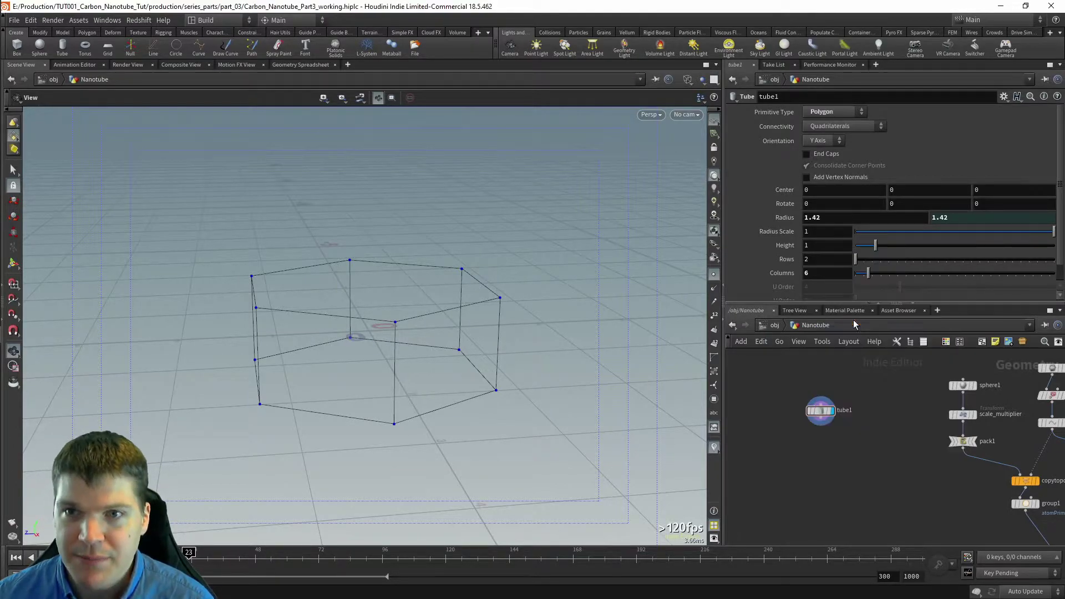
pyautogui.rightClick(906, 192)
pyautogui.click(933, 294)
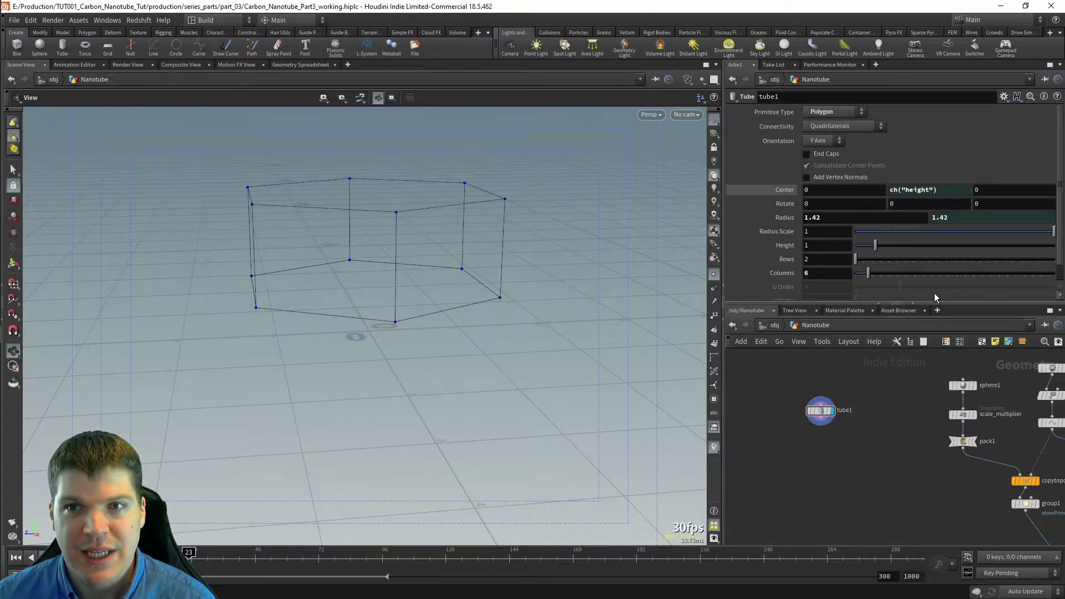
pyautogui.moveTo(392, 351); pyautogui.dragTo(560, 295)
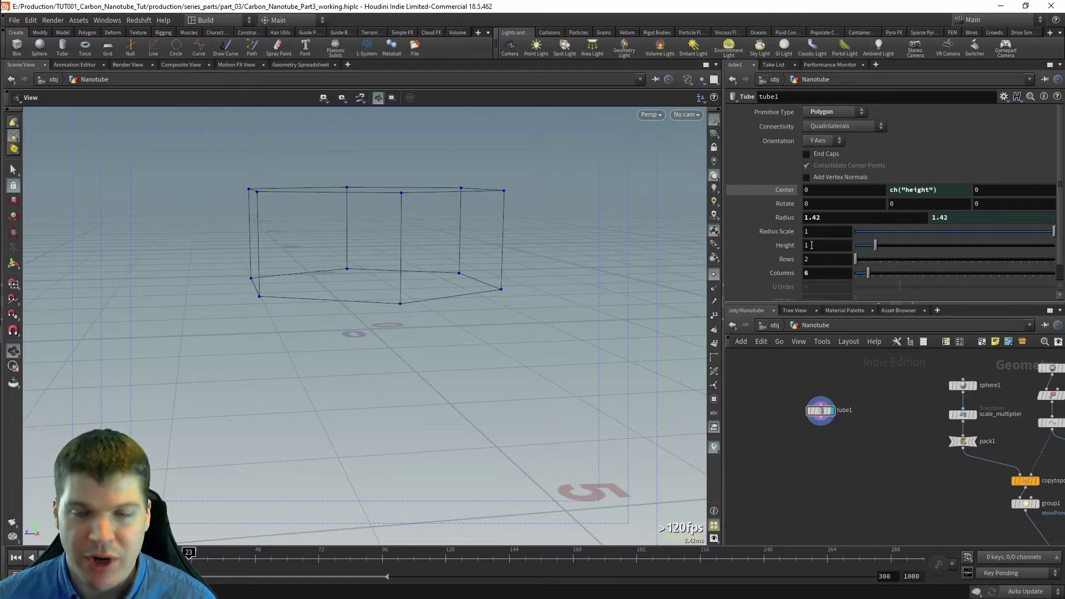
# Step: Change the tube's Y center expression to ch("height")/2
pyautogui.click(947, 187)
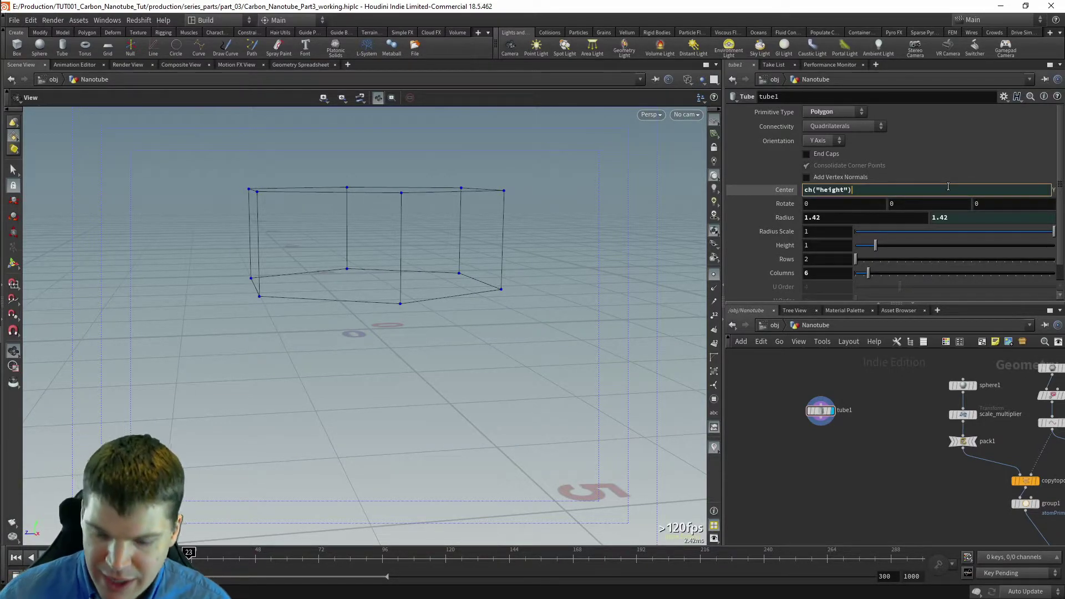
pyautogui.press('Return')
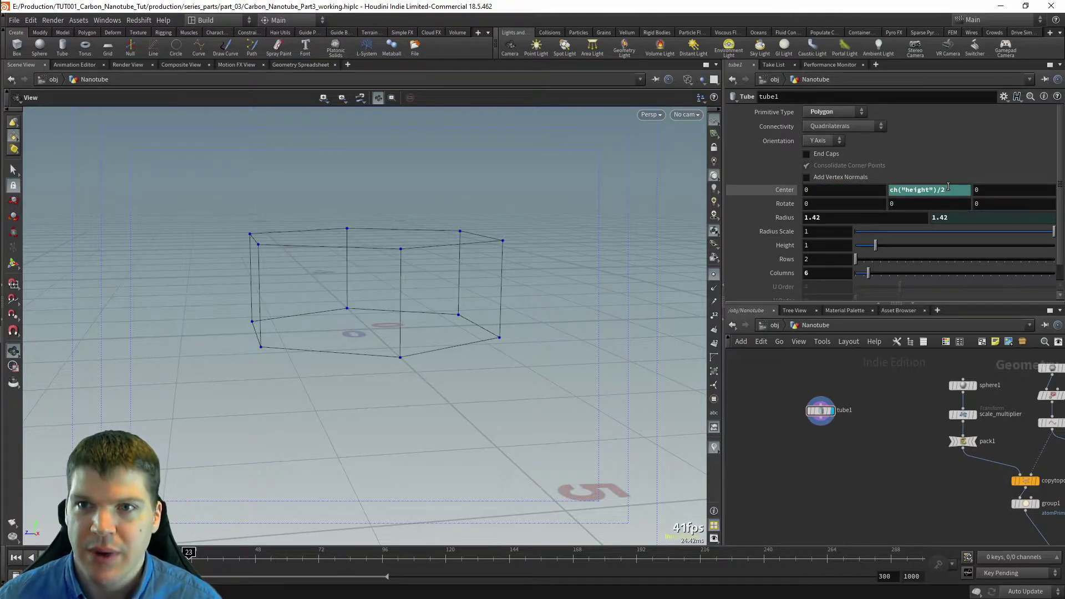
pyautogui.moveTo(563, 326); pyautogui.dragTo(475, 333)
# Step: Try a different tube height to test the Y center expression, and undo the height change
pyautogui.moveTo(883, 248)
pyautogui.mouseDown()
pyautogui.moveTo(943, 245)
pyautogui.moveTo(880, 258)
pyautogui.mouseUp()
pyautogui.hotkey('ctrl', 'z')
pyautogui.moveTo(538, 324); pyautogui.dragTo(502, 350)
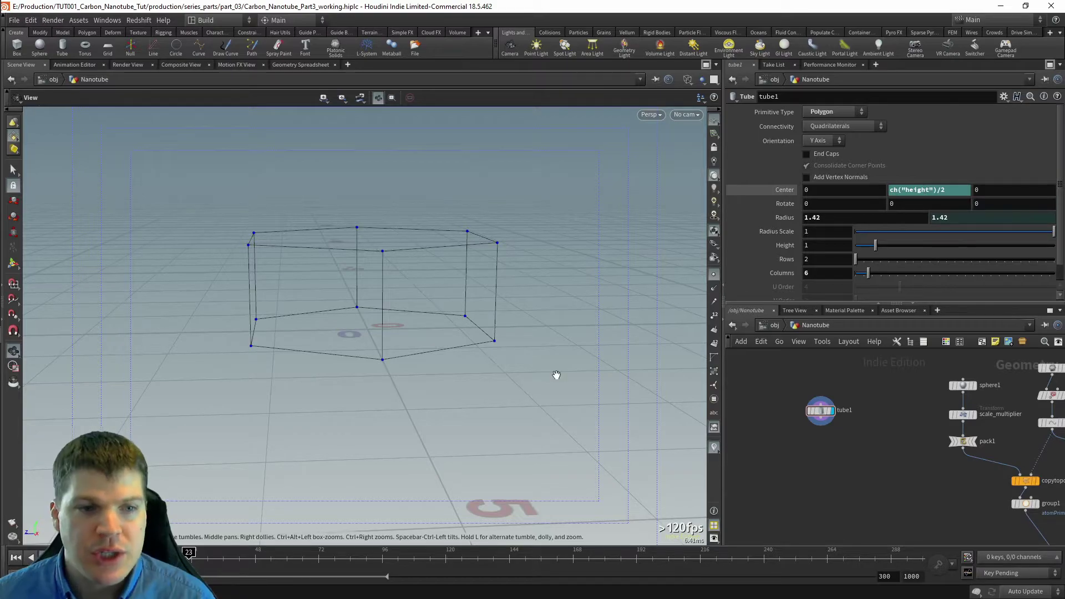
# Step: Split the viewport pane top and bottom, and add a Geometry Spreadsheet in the lower half
pyautogui.click(716, 65)
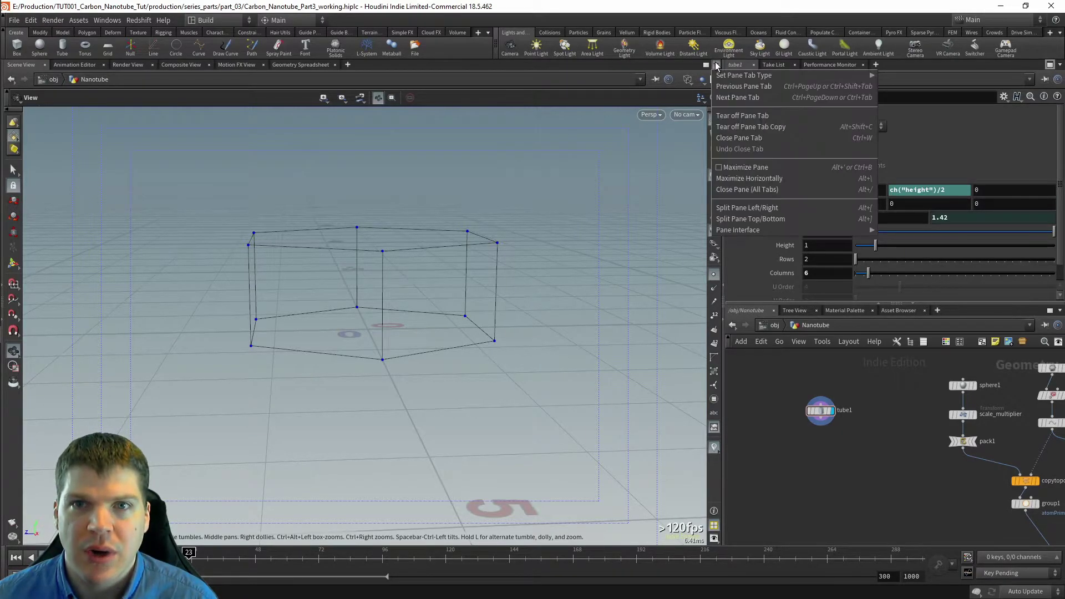
pyautogui.click(750, 218)
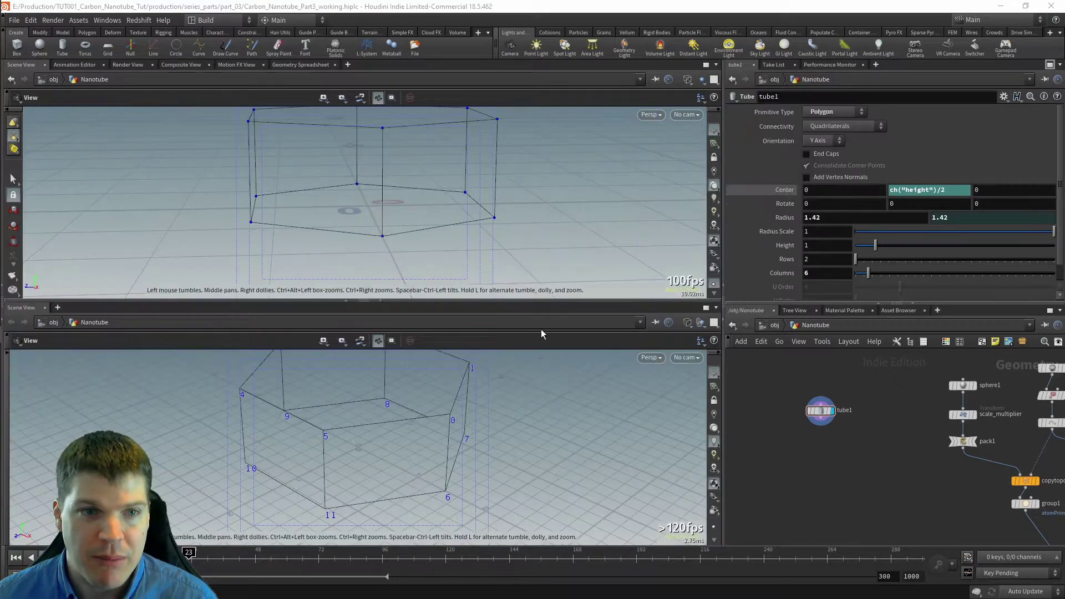
pyautogui.click(58, 307)
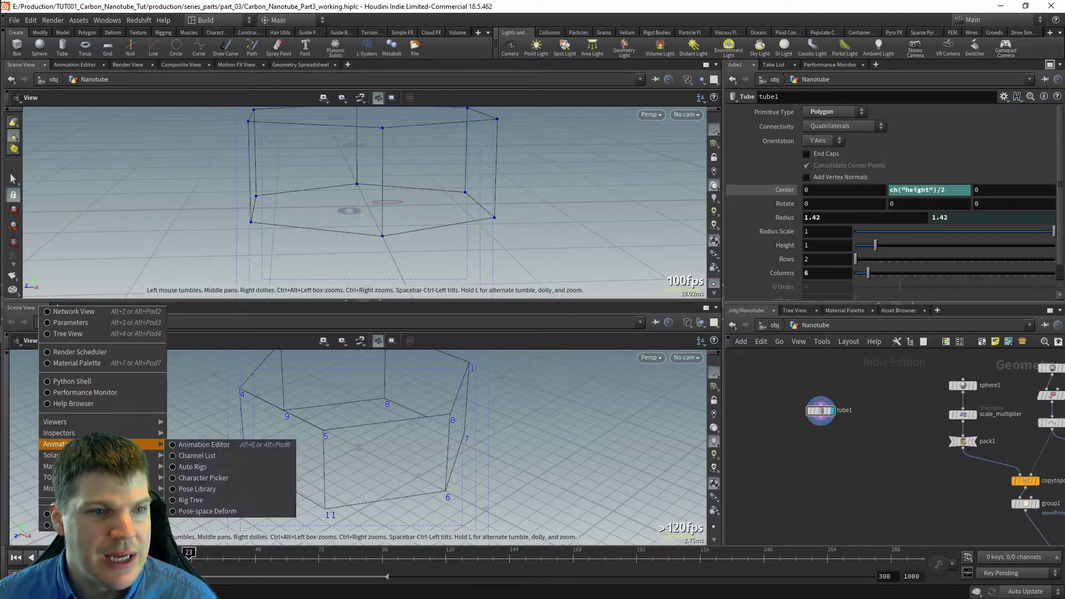
pyautogui.moveTo(118, 433)
pyautogui.click(225, 434)
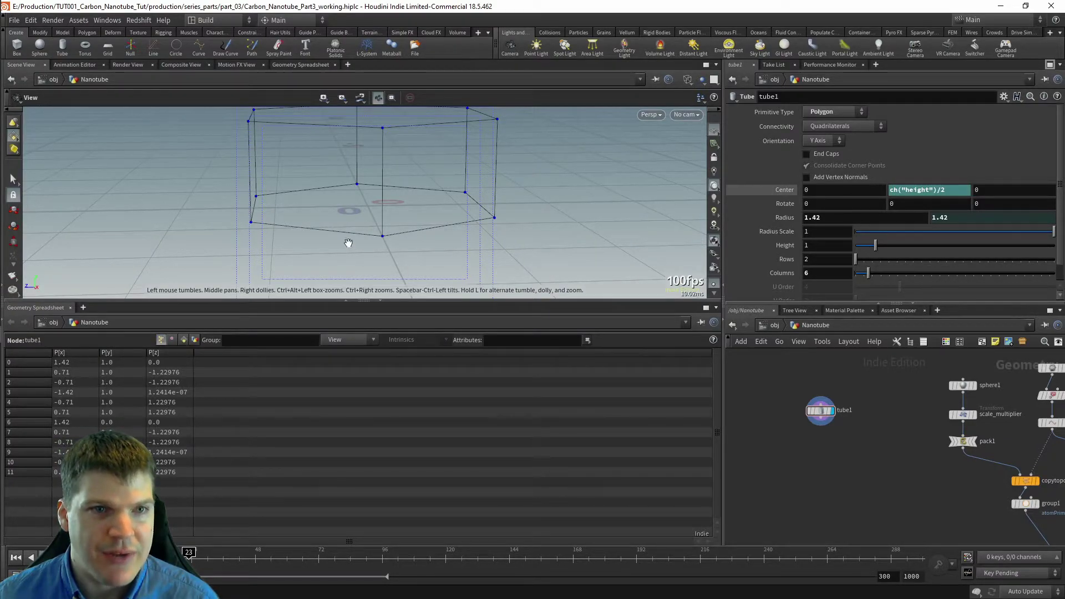
# Step: Display the tube's point numbers in the viewport
pyautogui.click(714, 241)
pyautogui.moveTo(418, 250)
pyautogui.mouseDown()
pyautogui.moveTo(471, 244)
pyautogui.moveTo(418, 247)
pyautogui.mouseUp()
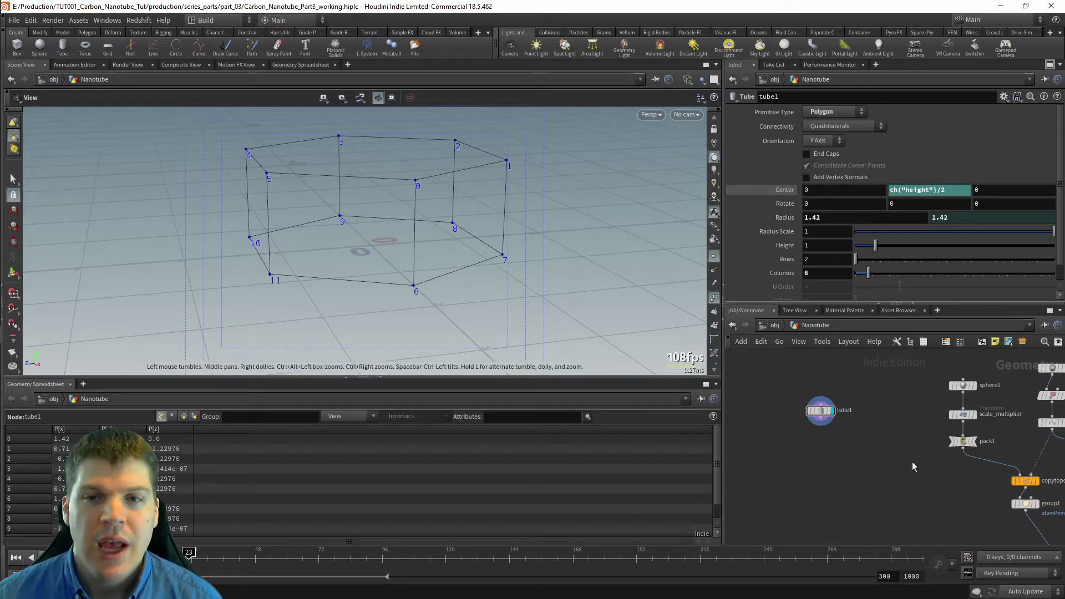
# Step: Add a Blast node below tube1 and display its output
pyautogui.scroll(-4, 846, 438)
pyautogui.moveTo(850, 445); pyautogui.dragTo(871, 466, button='middle')
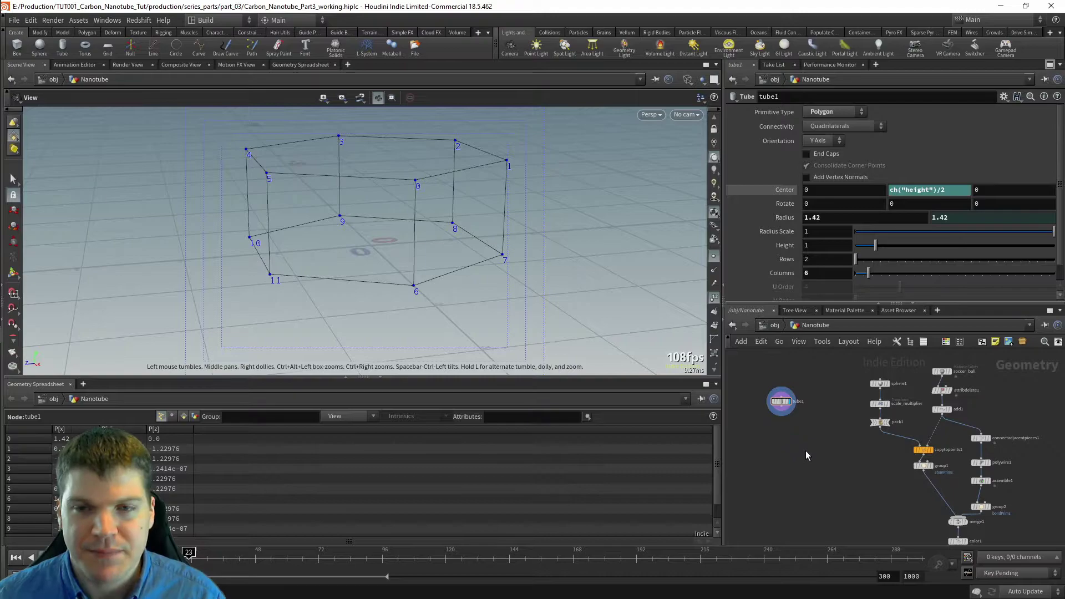
pyautogui.moveTo(781, 401); pyautogui.dragTo(784, 398)
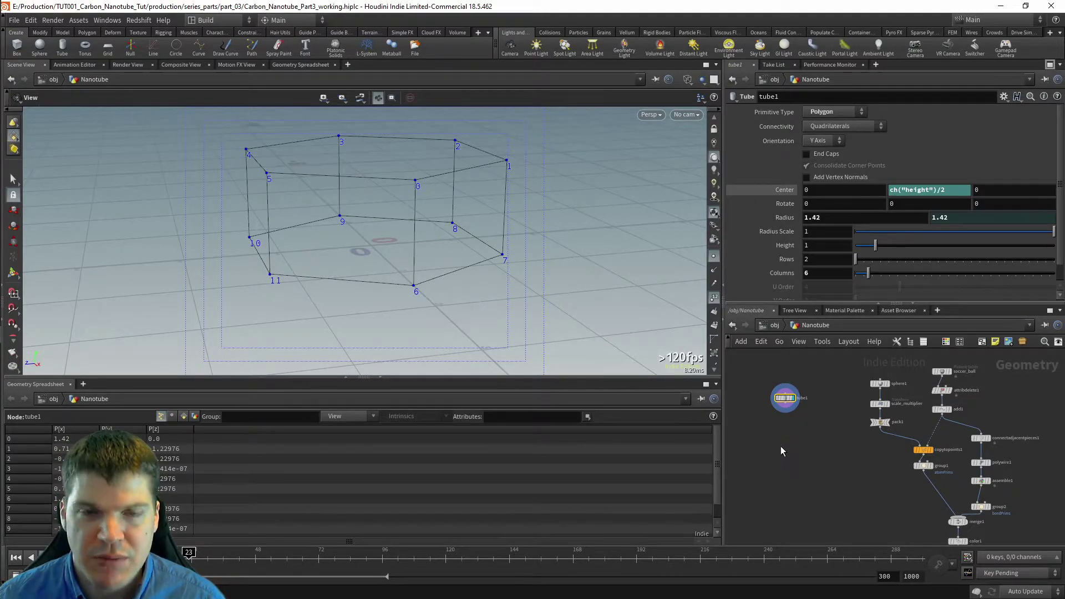
pyautogui.moveTo(331, 239); pyautogui.dragTo(233, 232)
pyautogui.moveTo(430, 243); pyautogui.dragTo(435, 277)
pyautogui.moveTo(481, 219); pyautogui.dragTo(423, 206)
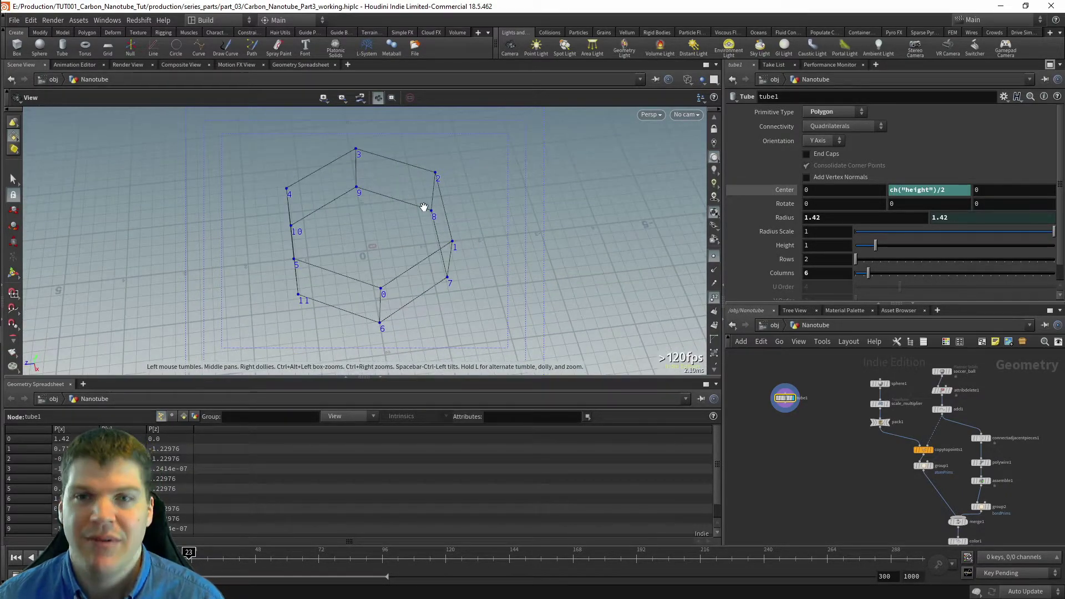
pyautogui.moveTo(788, 401)
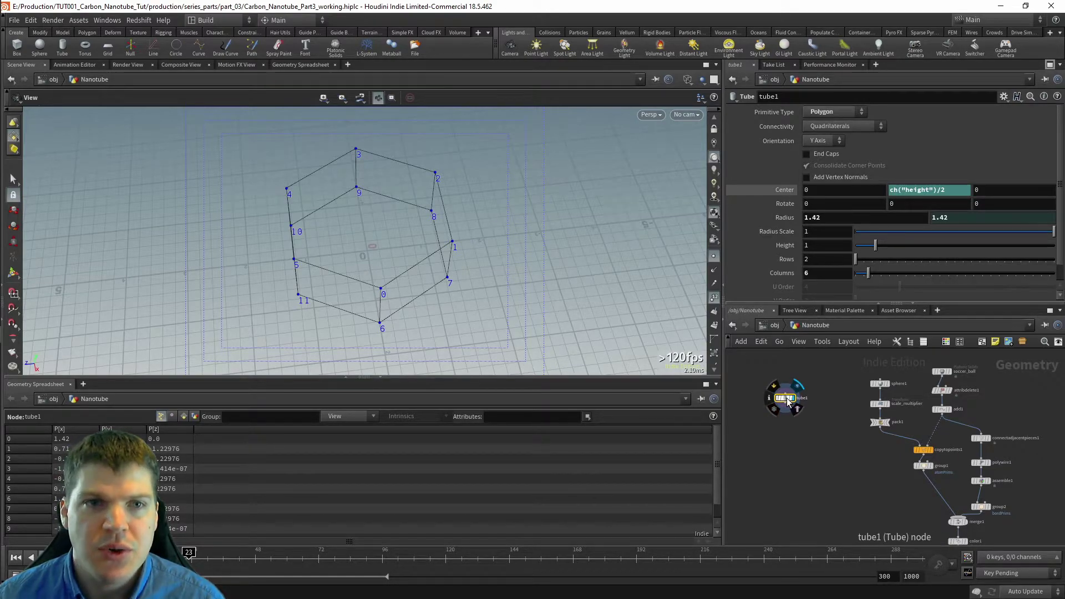
pyautogui.press('Tab')
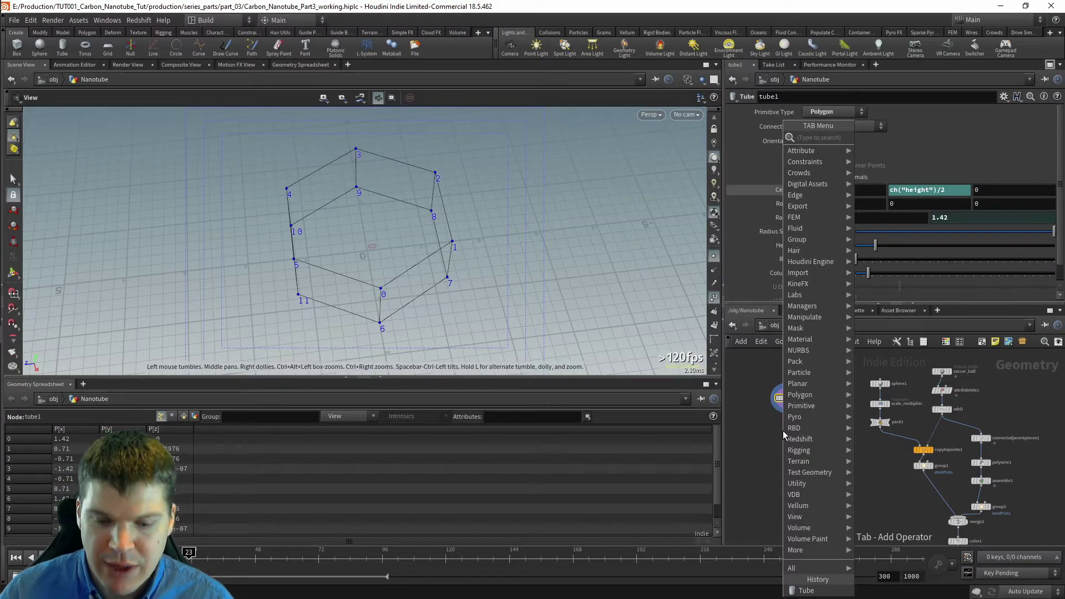
pyautogui.write('blast')
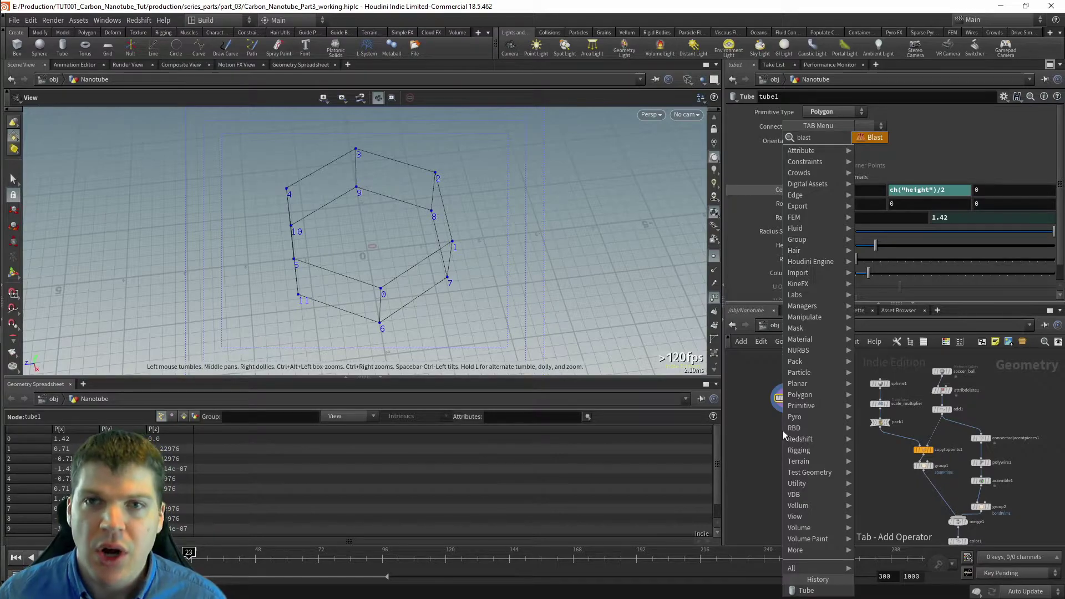
pyautogui.press('Return')
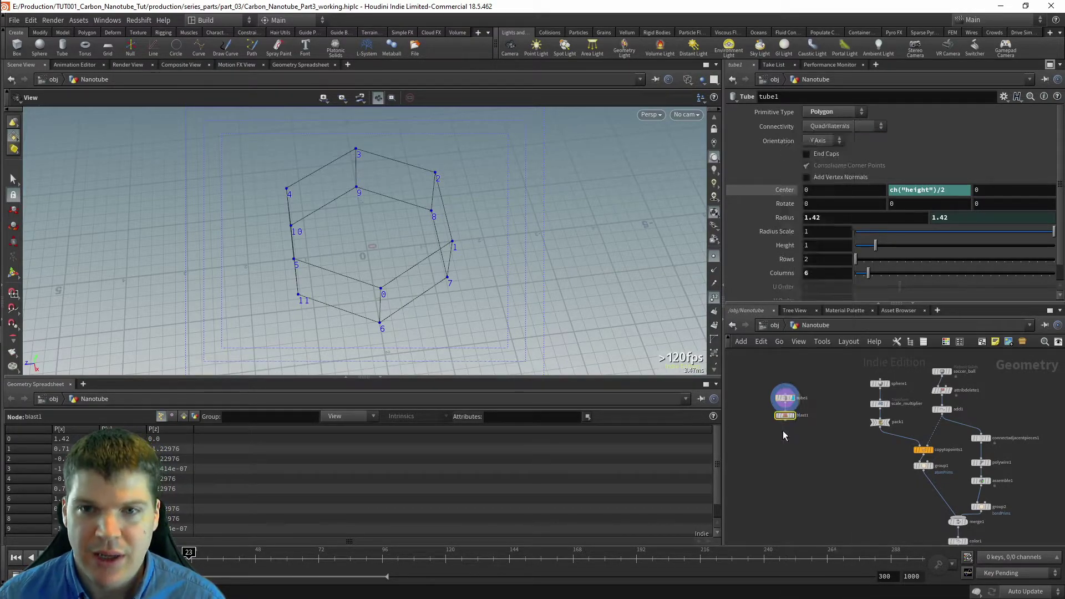
pyautogui.click(784, 435)
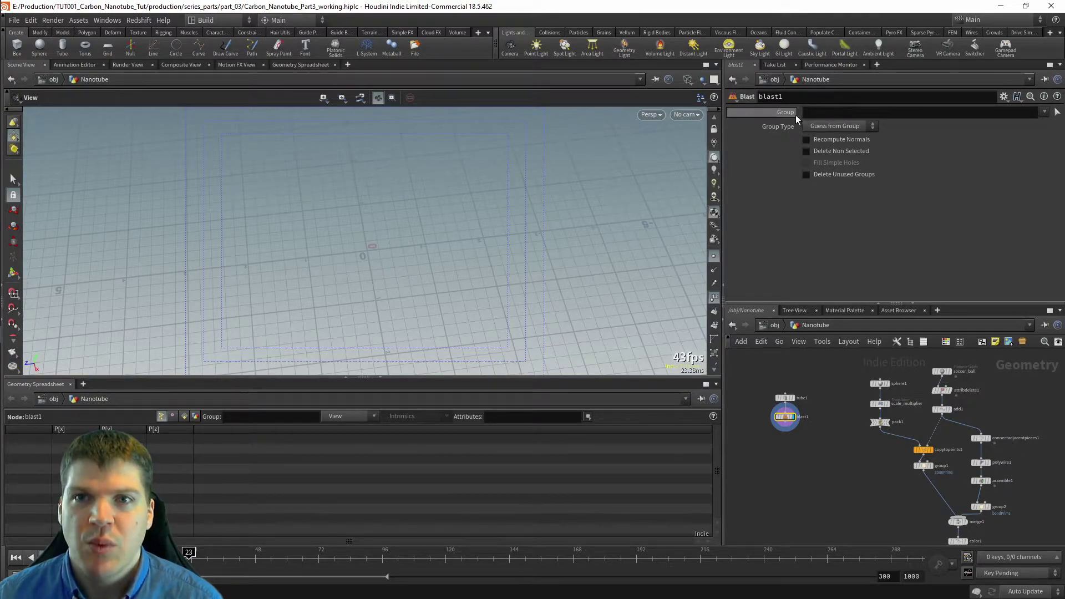
# Step: Display OUT_Buckyball and examine the atomPrims and bondPrims group nodes in the buckyball network
pyautogui.moveTo(844, 494); pyautogui.dragTo(762, 399, button='middle')
pyautogui.click(877, 459)
pyautogui.moveTo(877, 460); pyautogui.dragTo(883, 531, button='middle')
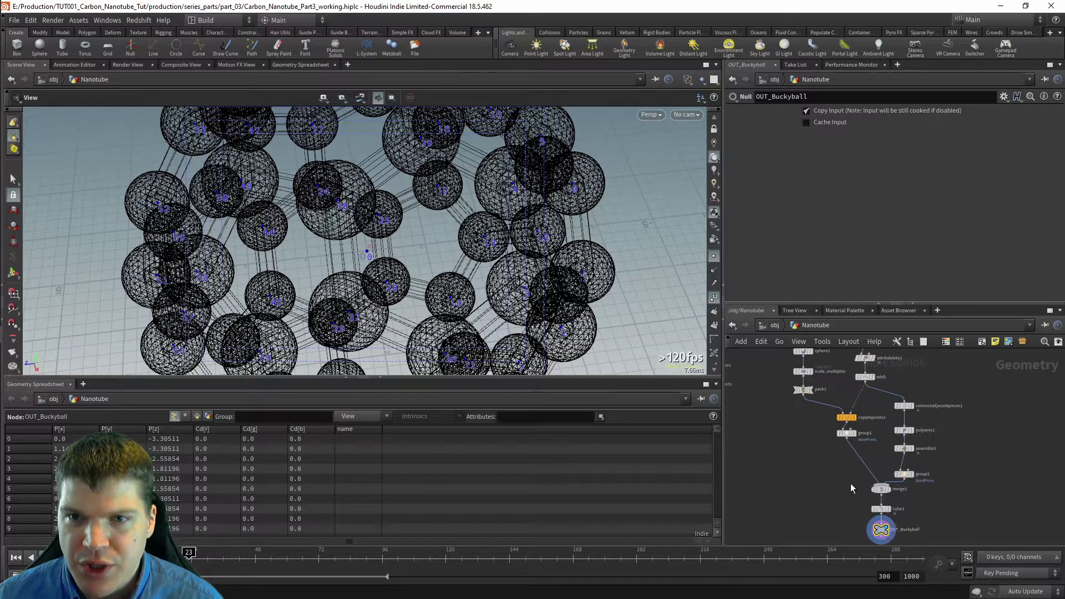
pyautogui.click(845, 434)
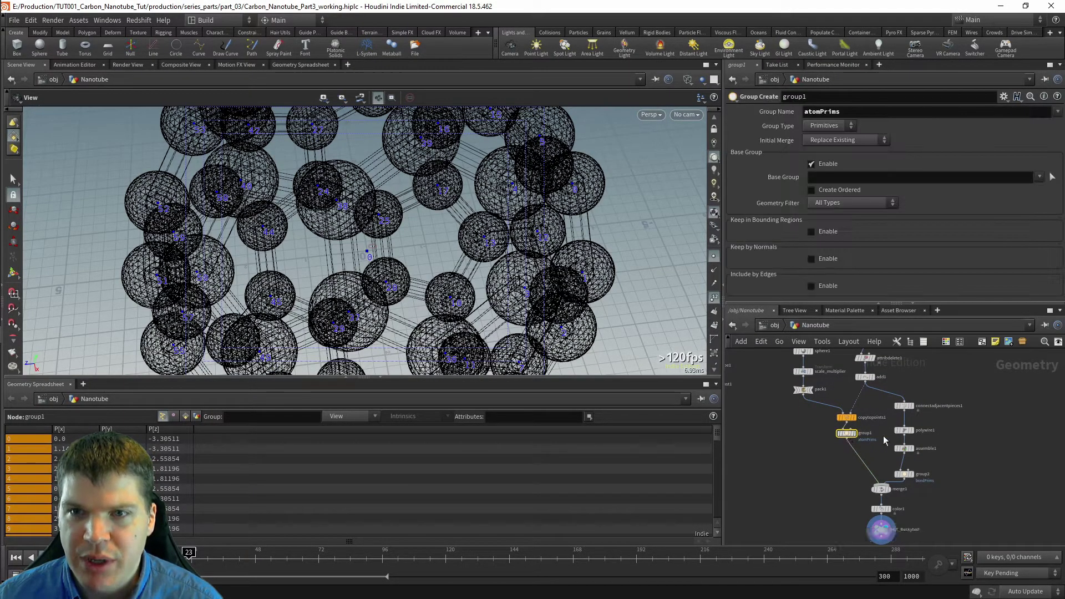
pyautogui.click(904, 473)
# Step: Connect the Blast node below OUT_Buckyball, display it, and set its Group to atomPrims
pyautogui.scroll(-2, 864, 487)
pyautogui.moveTo(778, 387); pyautogui.dragTo(826, 449)
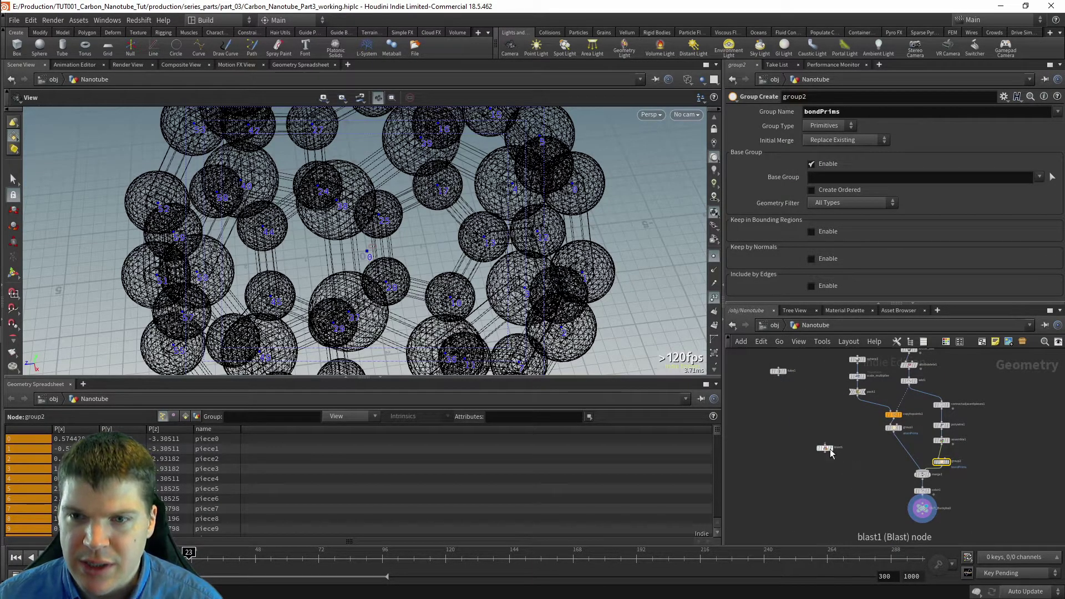
pyautogui.moveTo(862, 486); pyautogui.dragTo(808, 438, button='middle')
pyautogui.moveTo(771, 402); pyautogui.dragTo(873, 499)
pyautogui.press('r')
pyautogui.click(874, 500)
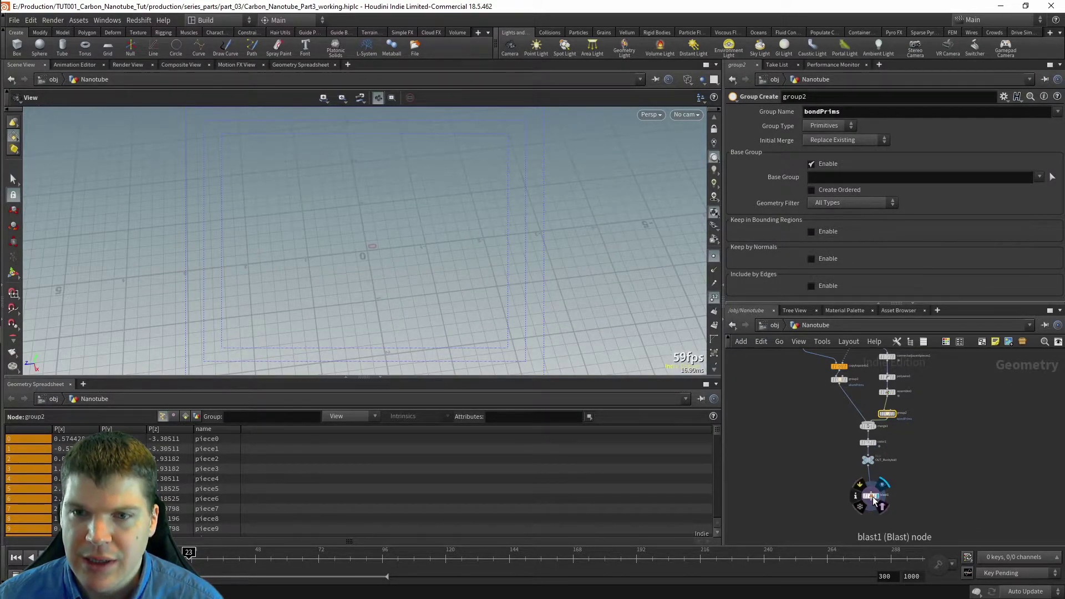
pyautogui.click(873, 499)
pyautogui.click(1042, 112)
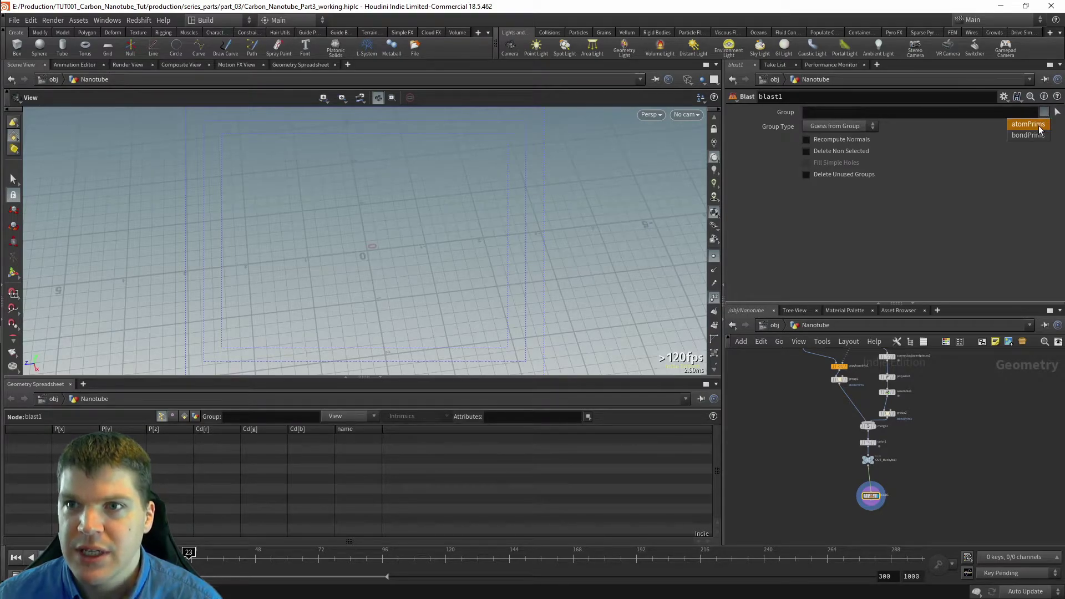
pyautogui.click(1037, 125)
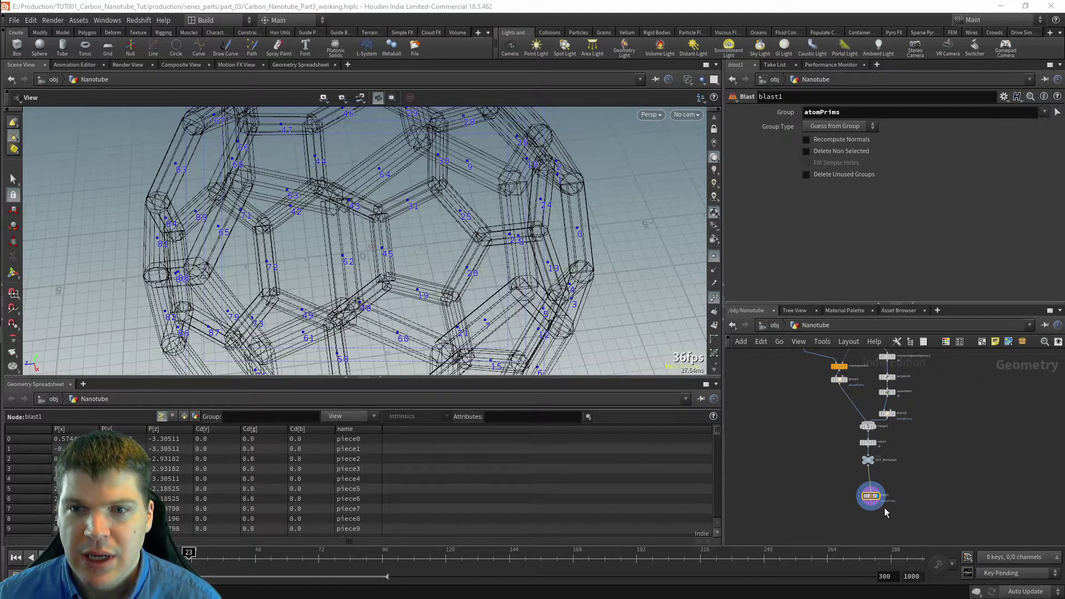
# Step: Frame the buckyball bonds and switch the viewport from wireframe to shaded display
pyautogui.press('h')
pyautogui.moveTo(366, 254); pyautogui.dragTo(410, 244)
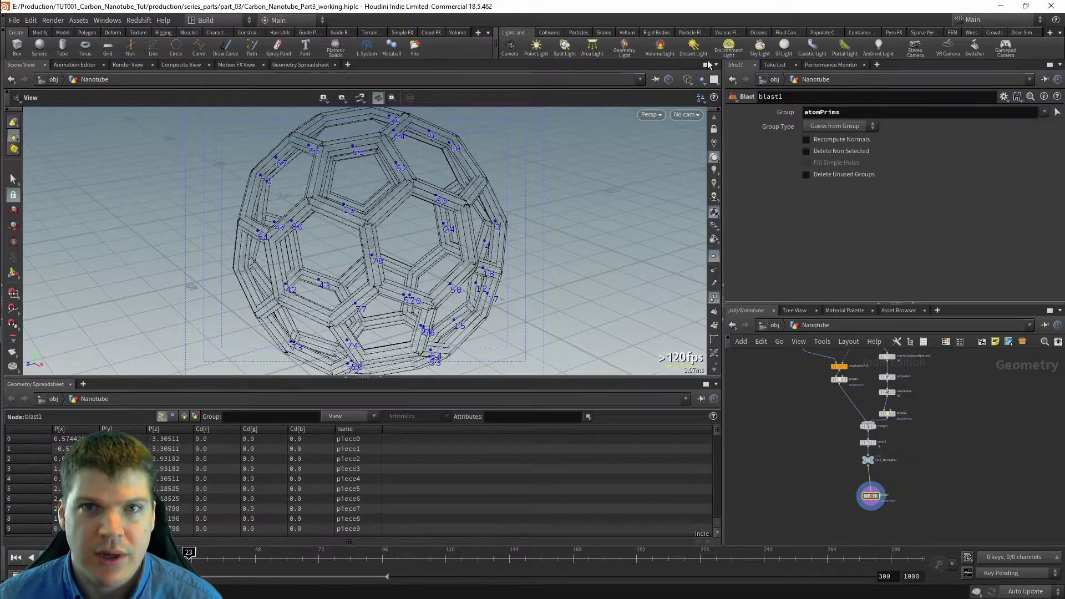
pyautogui.click(687, 80)
pyautogui.click(713, 192)
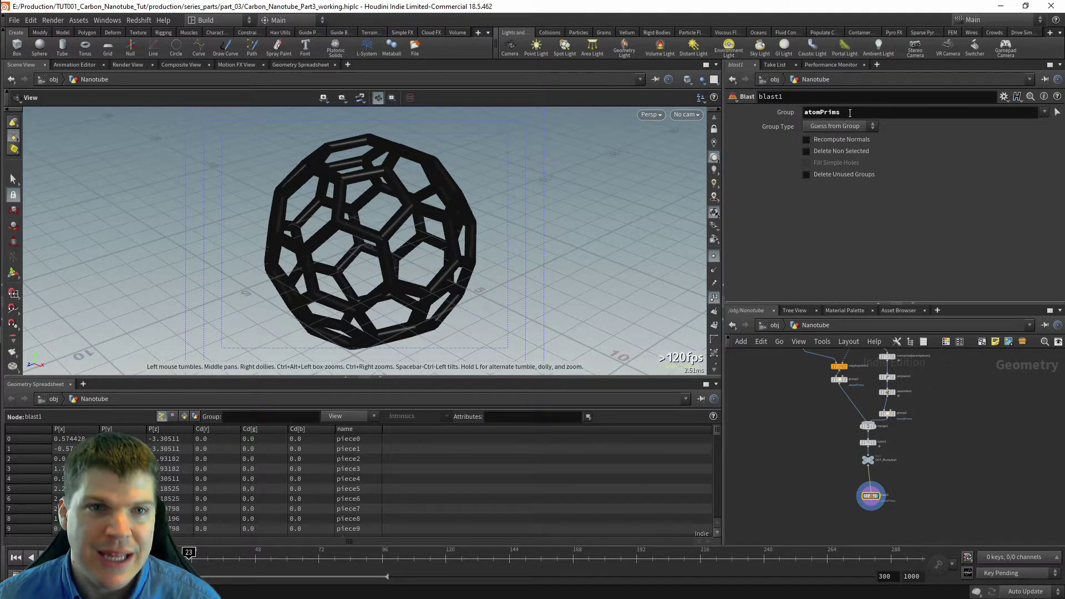
# Step: Try Delete Non Selected on the Blast node, and put the node back below tube1 with its Group and options cleared
pyautogui.click(808, 150)
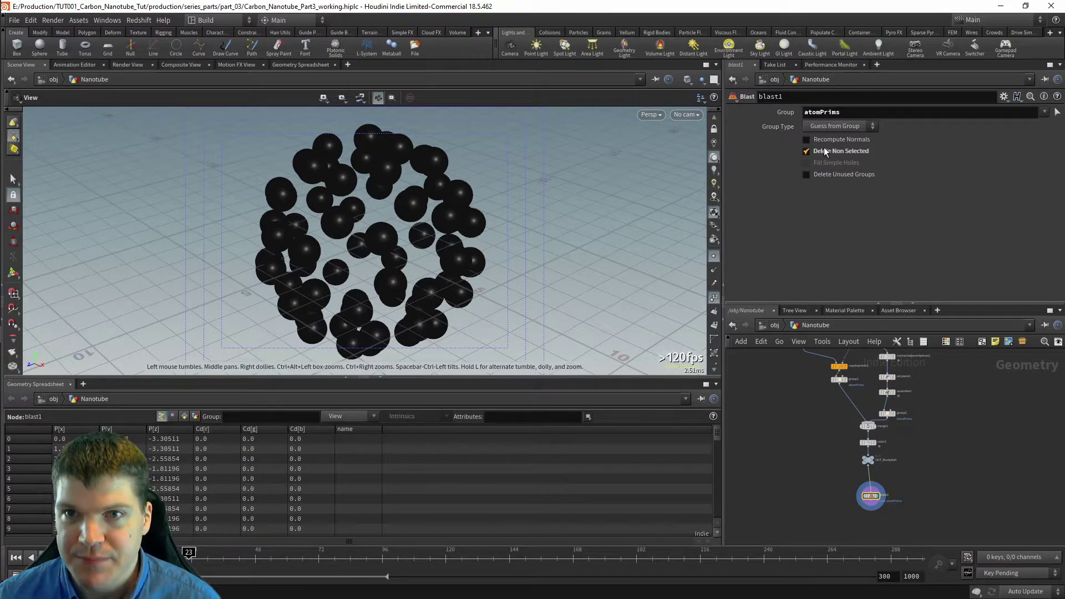
pyautogui.moveTo(867, 488); pyautogui.dragTo(958, 530, button='middle')
pyautogui.moveTo(961, 538); pyautogui.dragTo(825, 440)
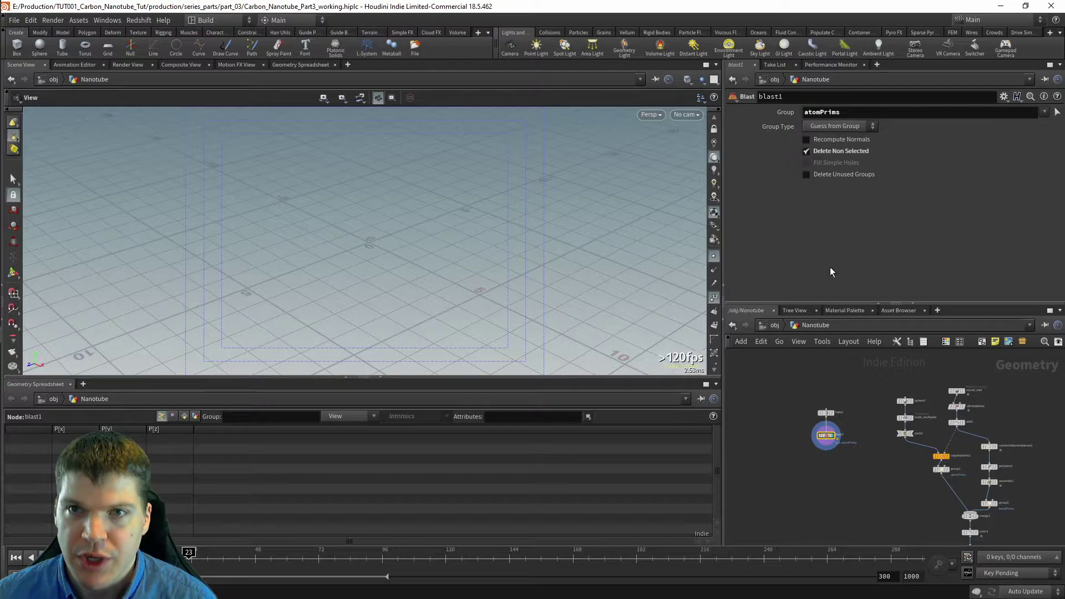
pyautogui.doubleClick(839, 114)
pyautogui.press('BackSpace')
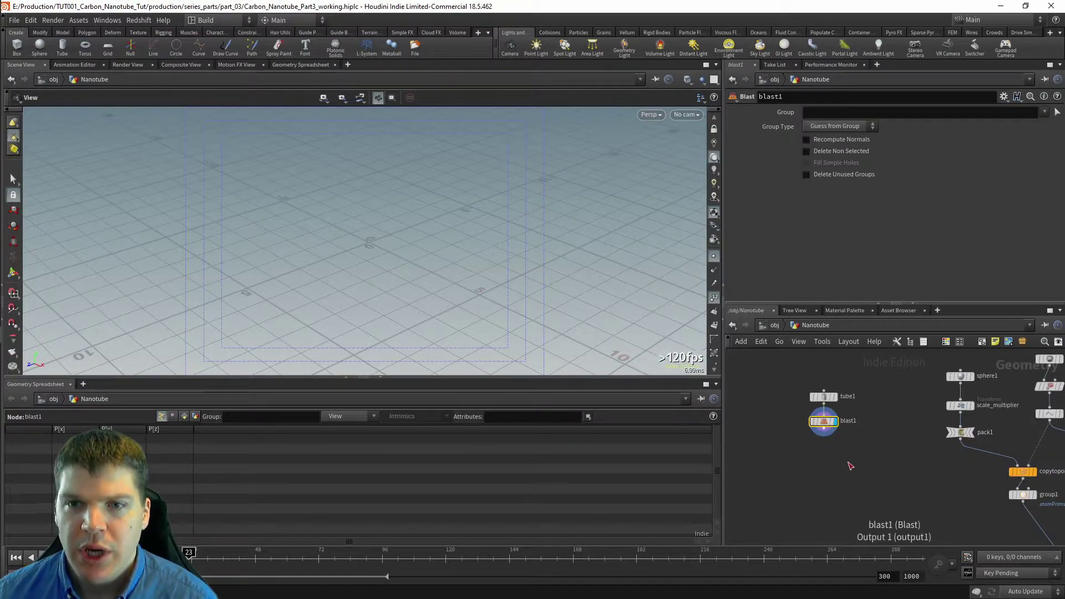
# Step: Set the Blast node's Group Type to Points and pick the tube's upper ring, points 0-5, as its Group
pyautogui.moveTo(864, 460); pyautogui.dragTo(866, 472, button='middle')
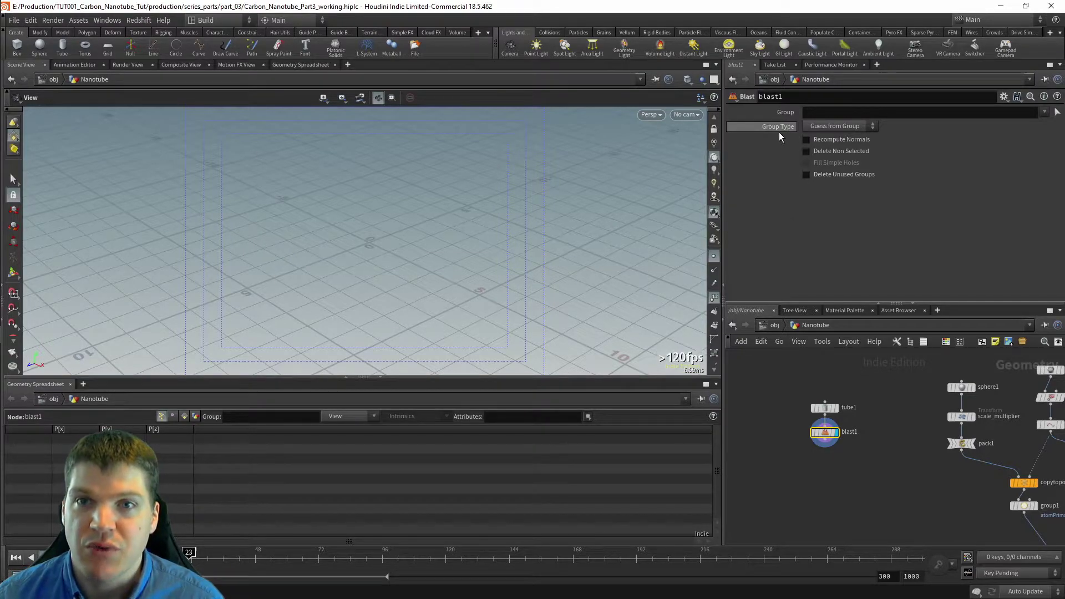
pyautogui.click(874, 128)
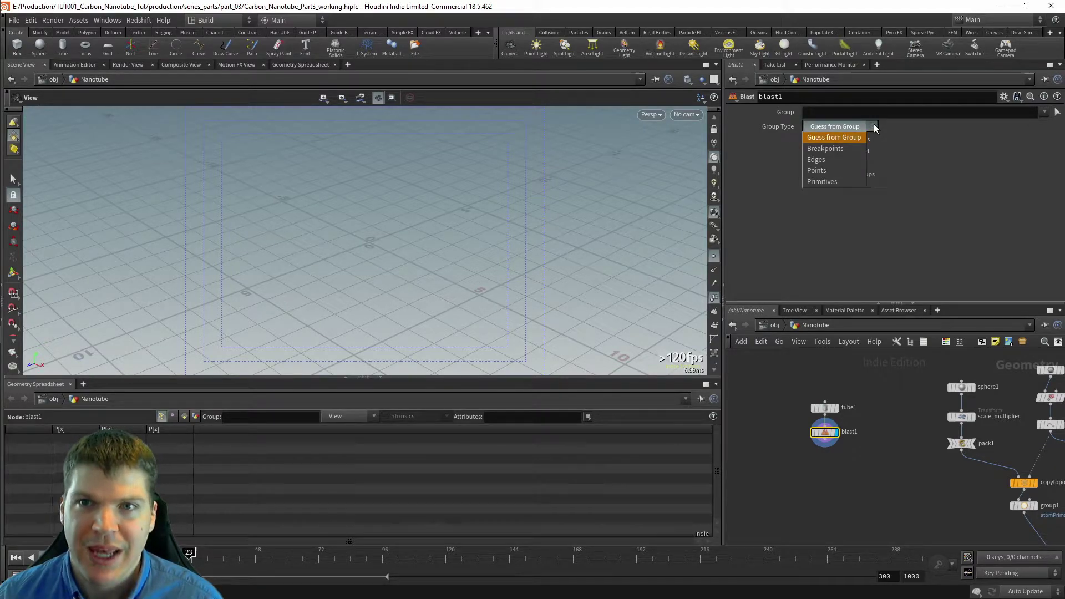
pyautogui.click(832, 171)
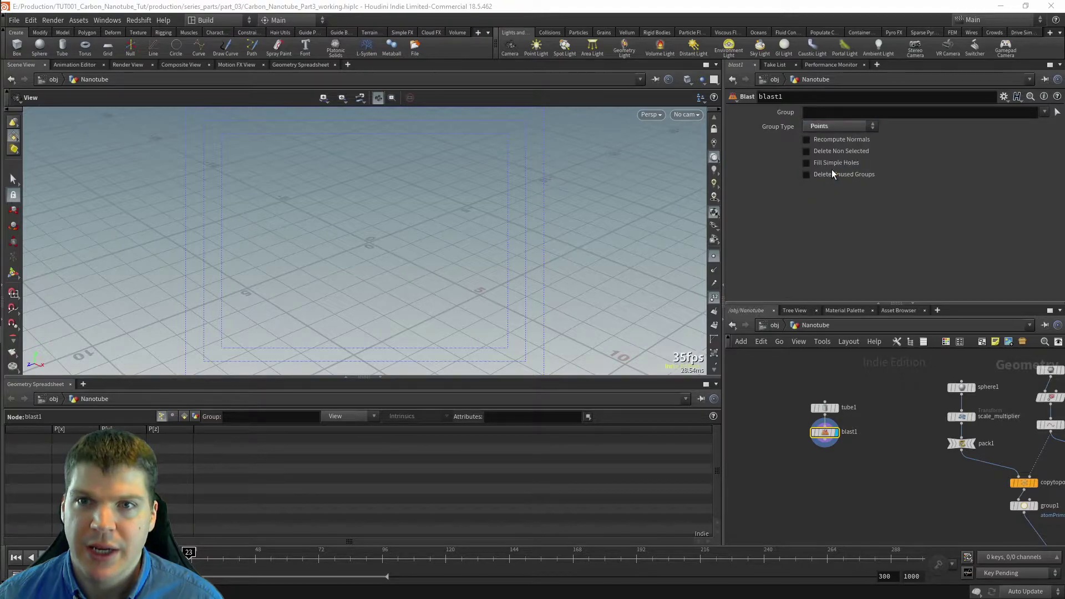
pyautogui.click(1056, 113)
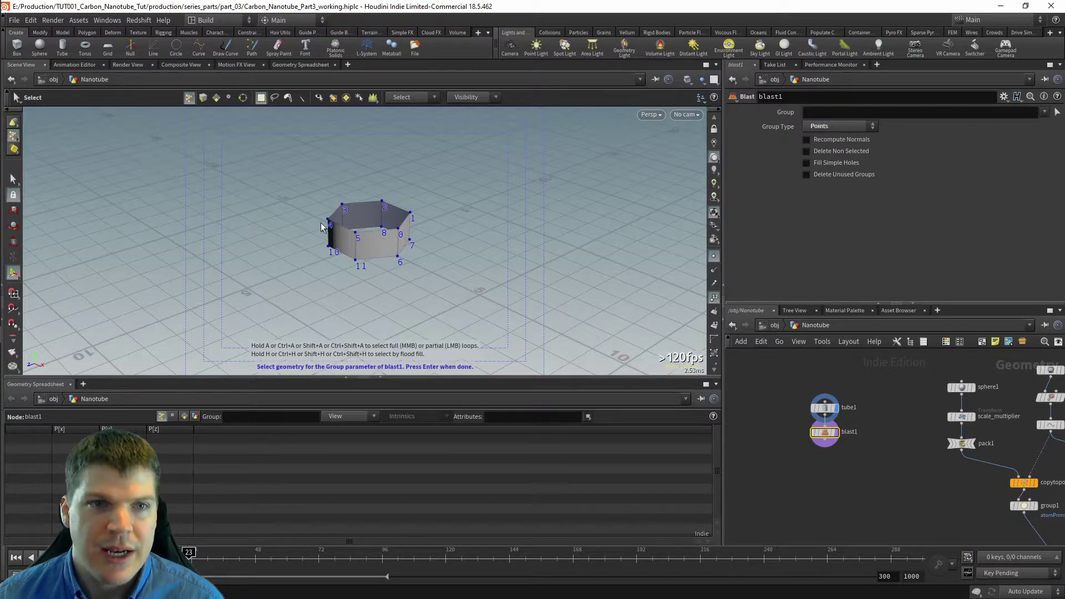
pyautogui.keyDown('alt'); pyautogui.moveTo(423, 245); pyautogui.dragTo(466, 236, button='right'); pyautogui.keyUp('alt')
pyautogui.moveTo(466, 235)
pyautogui.keyDown('alt'); pyautogui.mouseDown()
pyautogui.moveTo(480, 216)
pyautogui.moveTo(497, 240)
pyautogui.moveTo(423, 233)
pyautogui.mouseUp(); pyautogui.keyUp('alt')
pyautogui.moveTo(256, 166); pyautogui.dragTo(497, 236)
pyautogui.keyDown('alt'); pyautogui.moveTo(430, 232); pyautogui.dragTo(350, 247); pyautogui.keyUp('alt')
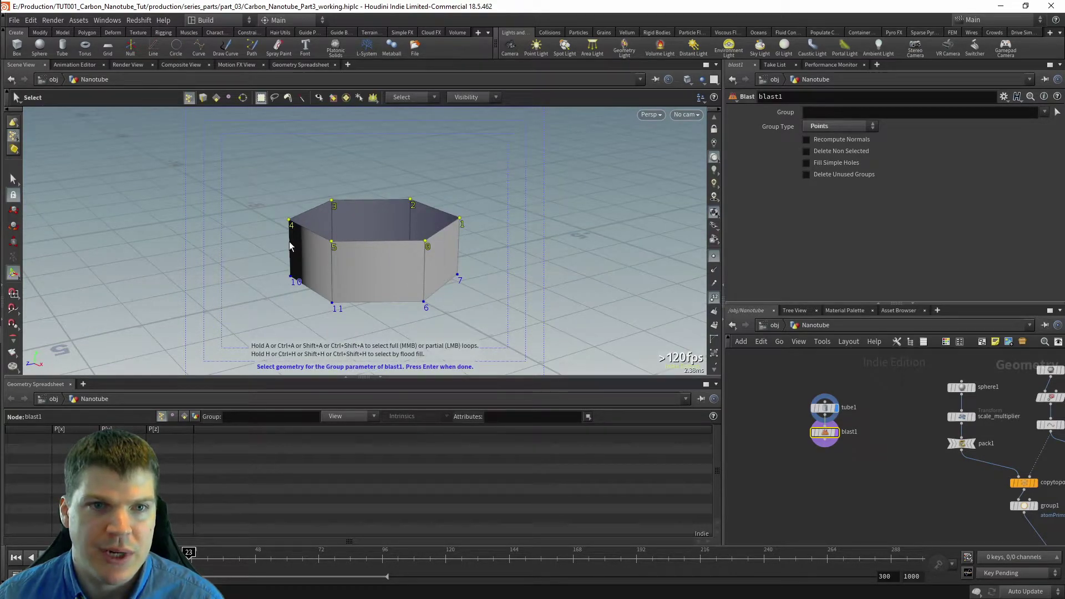
pyautogui.press('Return')
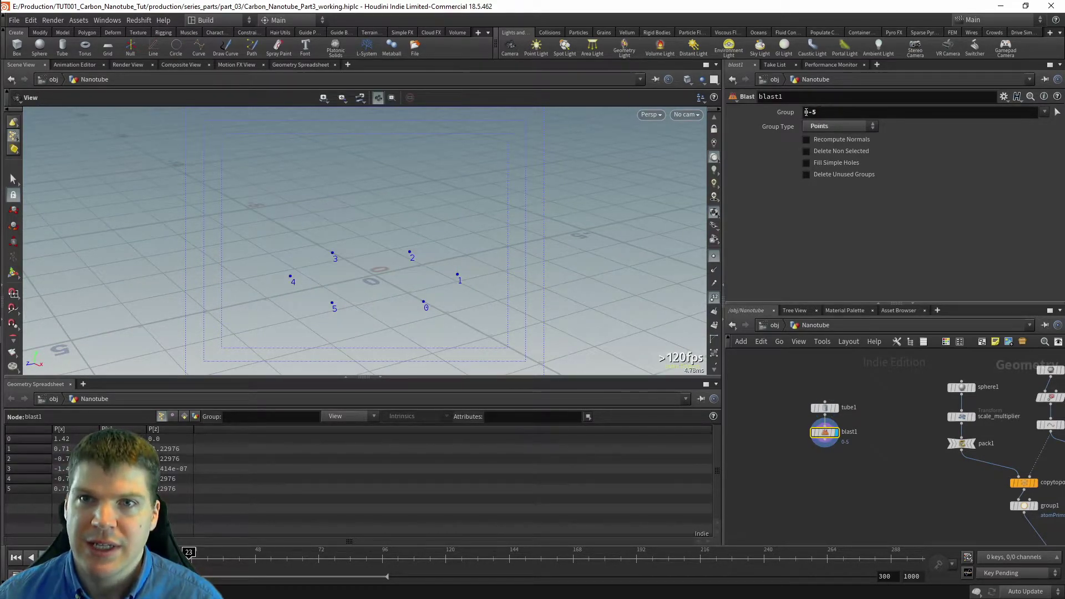
# Step: Switch the viewport to the Top view and examine the layout of the six remaining ring points
pyautogui.moveTo(464, 259); pyautogui.dragTo(465, 235)
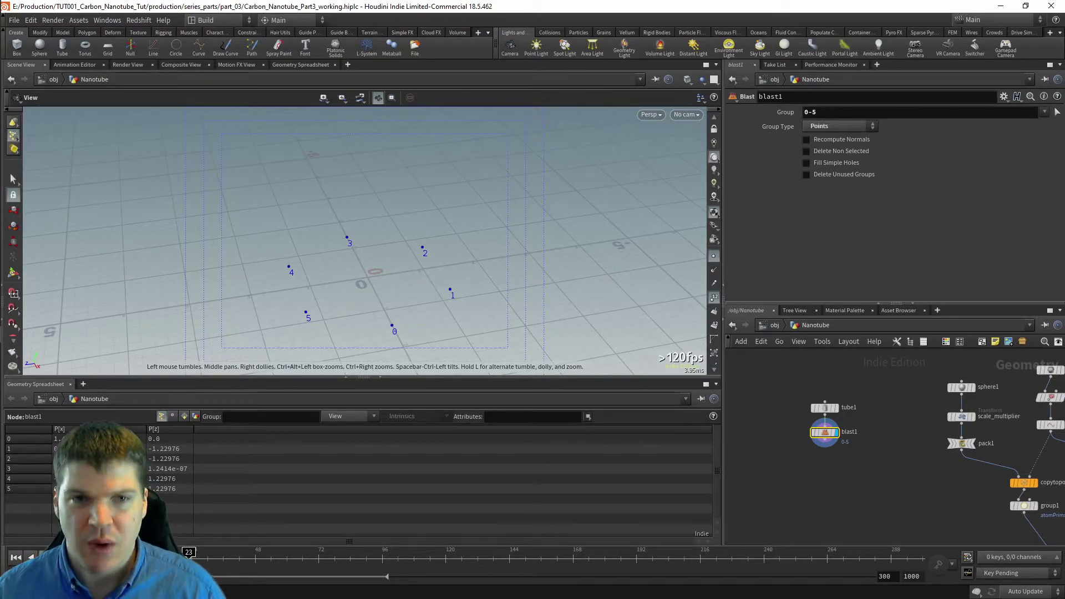
pyautogui.hotkey('space', '2')
pyautogui.moveTo(434, 215); pyautogui.dragTo(443, 276, button='middle')
pyautogui.moveTo(433, 280); pyautogui.dragTo(478, 276, button='right')
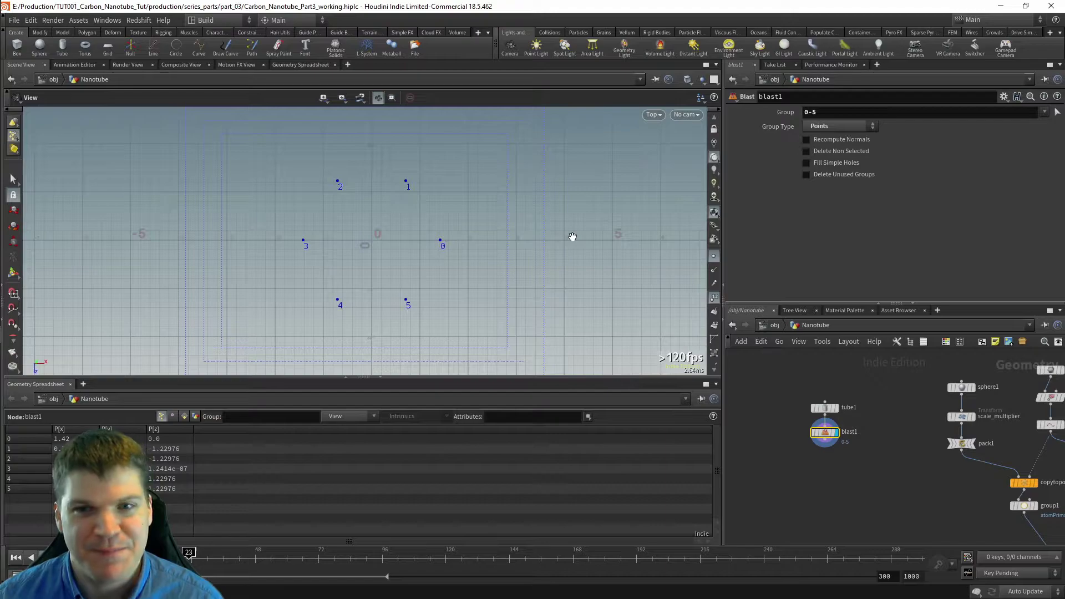
pyautogui.moveTo(513, 216); pyautogui.dragTo(474, 273, button='right')
pyautogui.moveTo(499, 266); pyautogui.dragTo(501, 213, button='middle')
pyautogui.moveTo(501, 212); pyautogui.dragTo(479, 231, button='right')
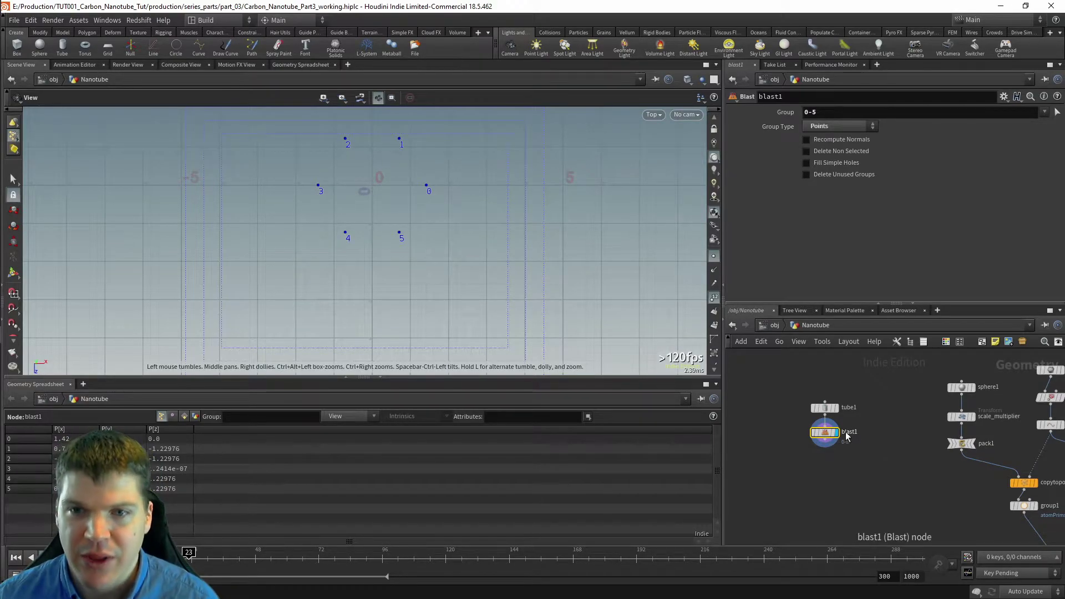
# Step: Add a Copy and Transform node below blast1 and display its output
pyautogui.press('Tab')
pyautogui.write('copy')
pyautogui.press('Return')
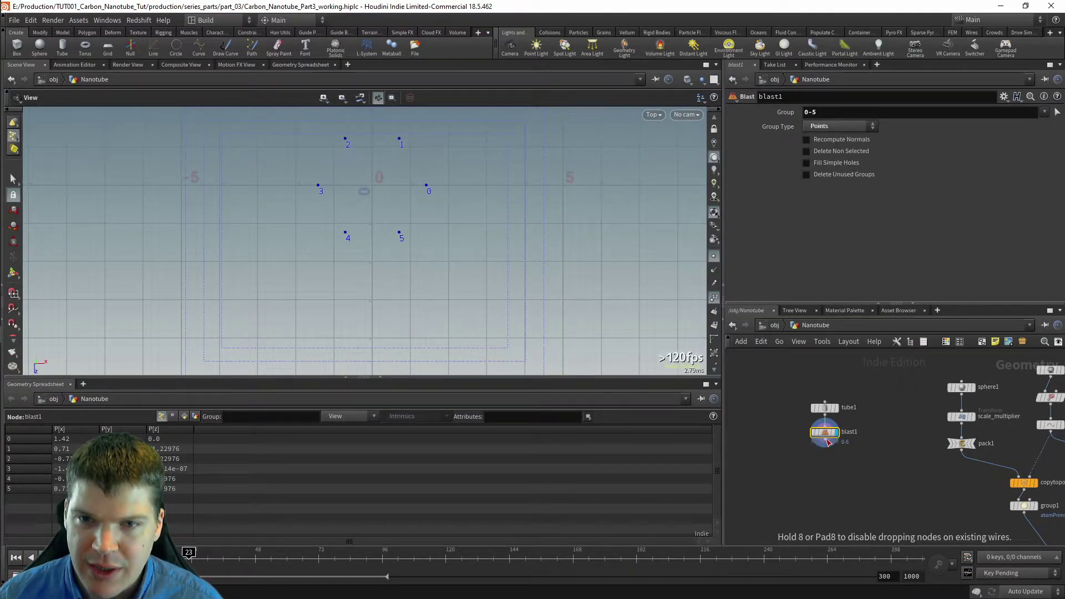
pyautogui.click(827, 441)
pyautogui.moveTo(825, 461); pyautogui.dragTo(827, 463)
pyautogui.click(836, 460)
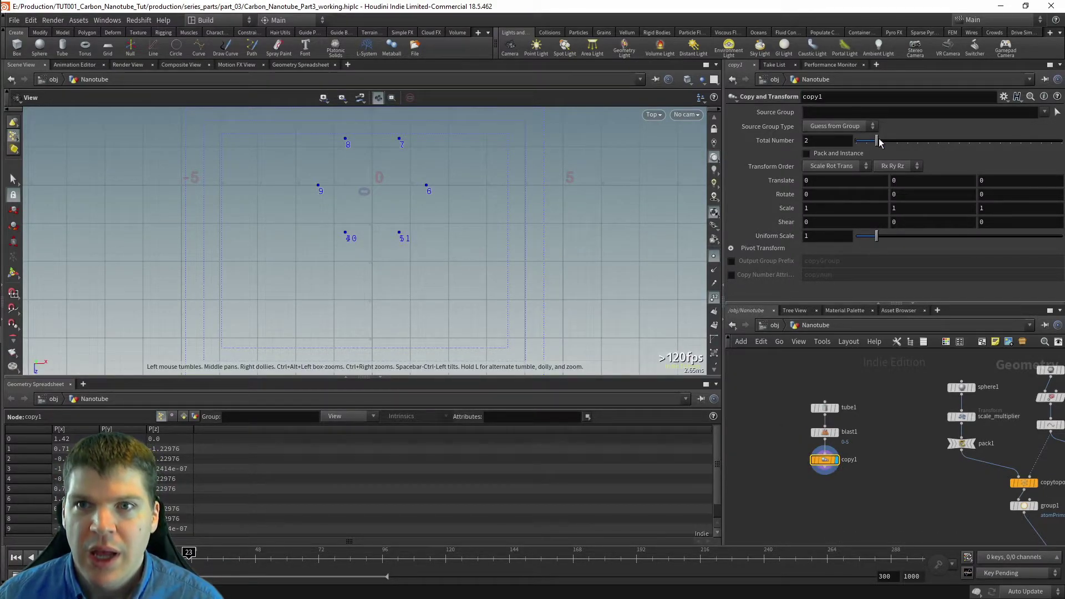
# Step: Set the Copy and Transform node's Total Number to 200
pyautogui.moveTo(877, 141); pyautogui.dragTo(1062, 141)
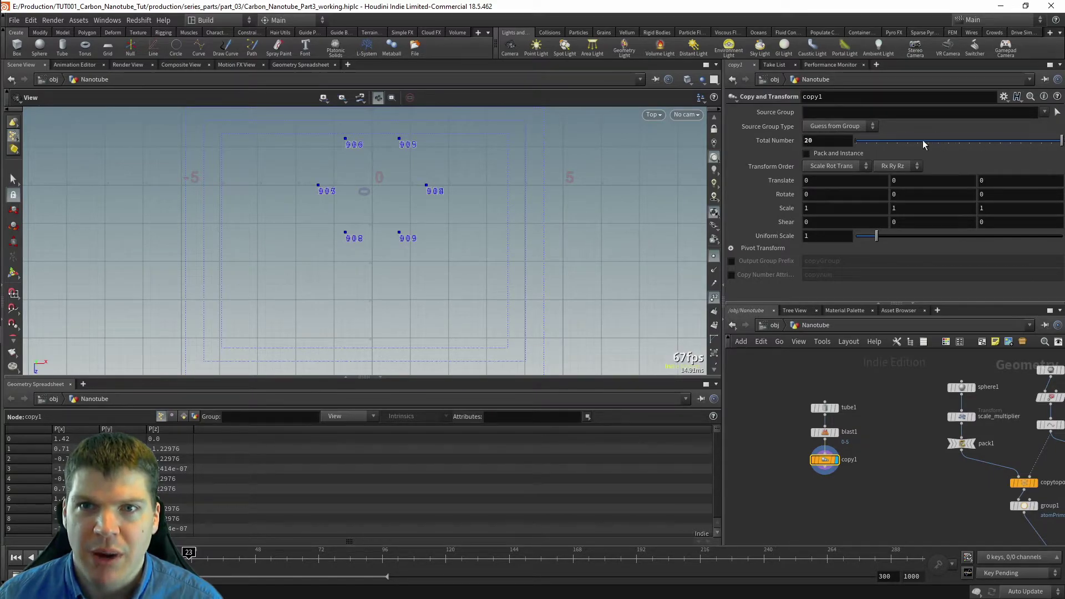
pyautogui.doubleClick(836, 140)
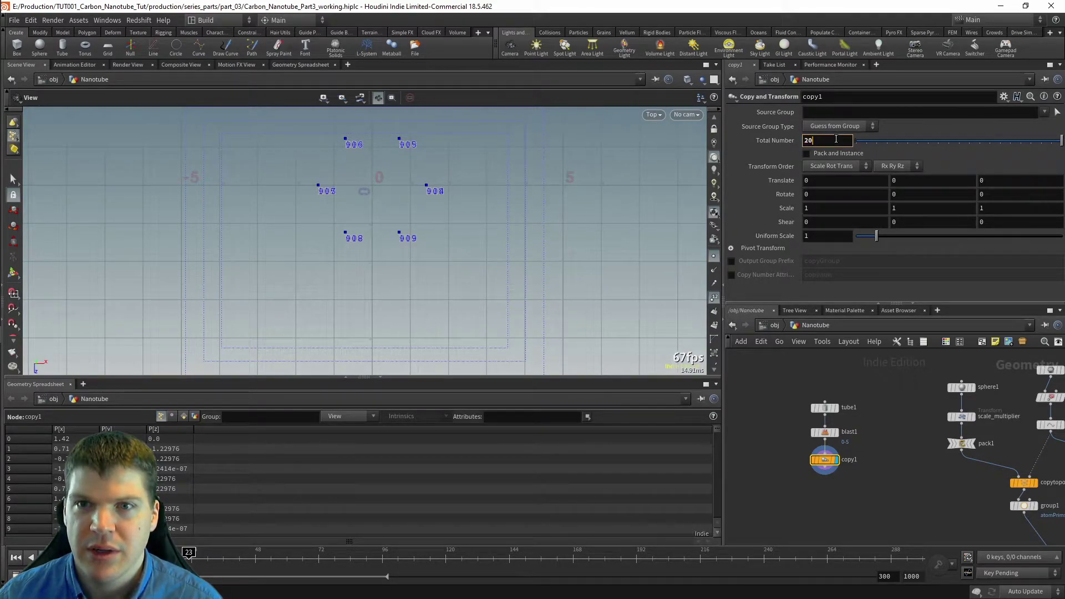
pyautogui.press('Return')
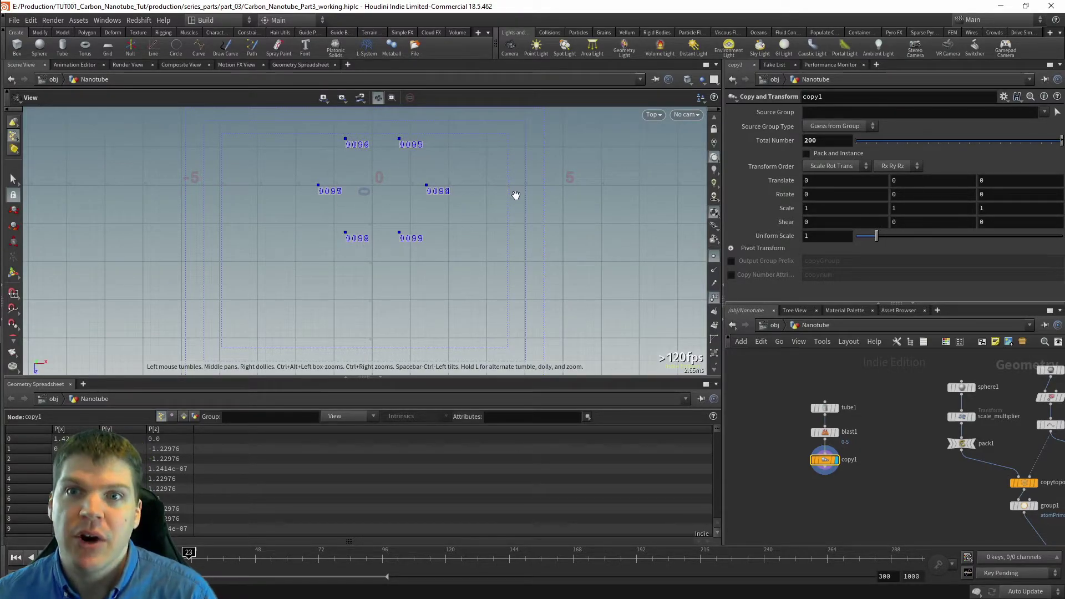
pyautogui.scroll(-3, 482, 268)
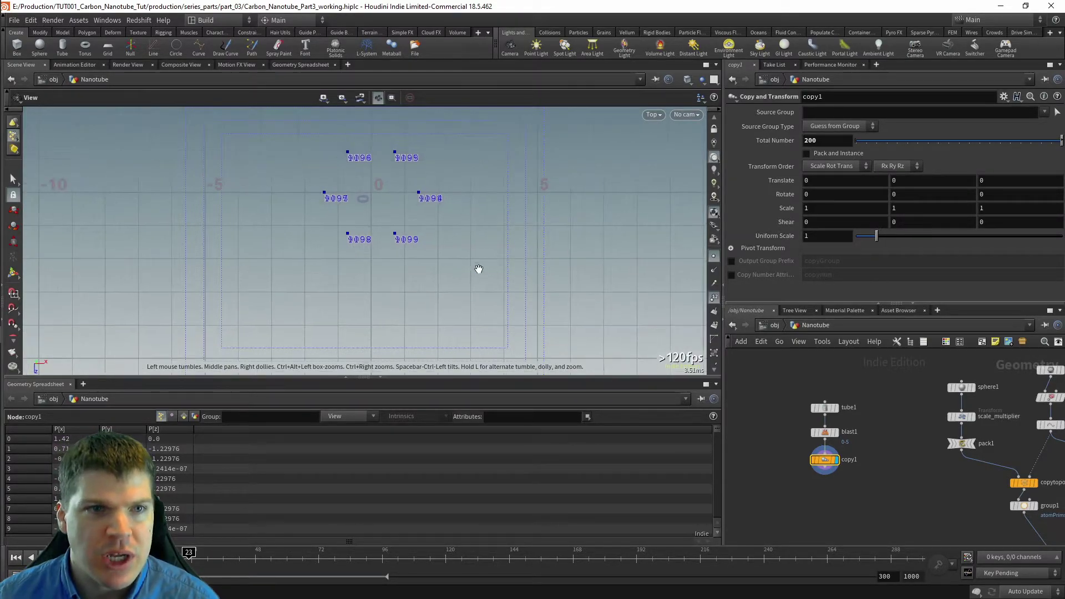
pyautogui.moveTo(473, 223); pyautogui.dragTo(468, 214, button='right')
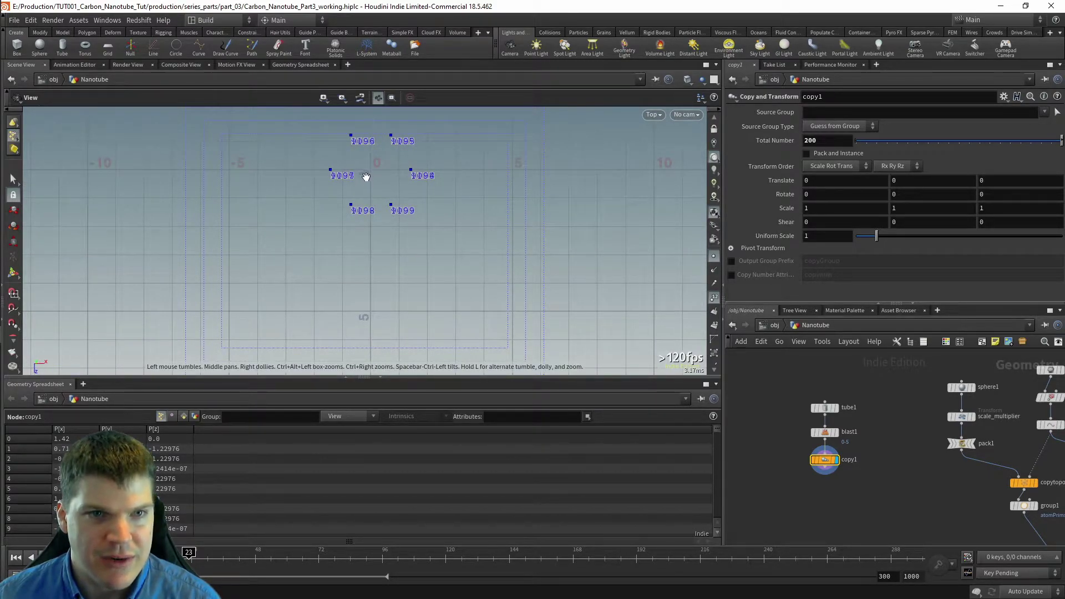
# Step: Set the Copy and Transform node's Z Translate to 2.48 and check how the neighbouring rings' points line up
pyautogui.moveTo(990, 182); pyautogui.dragTo(978, 203, button='middle')
pyautogui.moveTo(207, 206); pyautogui.dragTo(532, 203, button='right')
pyautogui.moveTo(394, 145); pyautogui.dragTo(396, 267, button='middle')
pyautogui.moveTo(396, 266); pyautogui.dragTo(497, 268, button='right')
pyautogui.moveTo(497, 269); pyautogui.dragTo(499, 302, button='middle')
pyautogui.moveTo(533, 275); pyautogui.dragTo(492, 279, button='right')
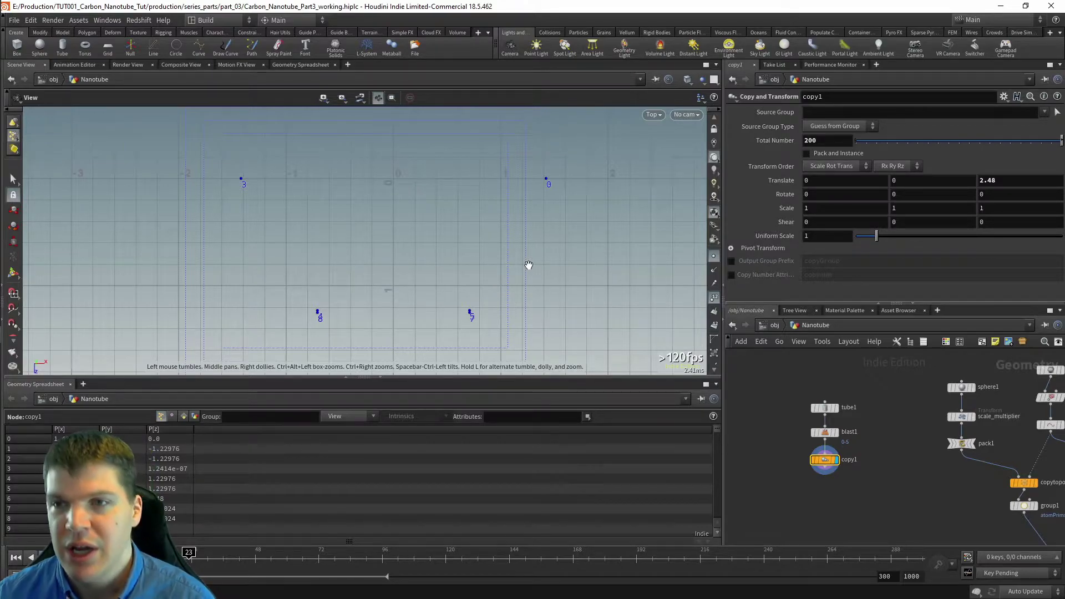
pyautogui.moveTo(559, 254); pyautogui.dragTo(466, 272, button='right')
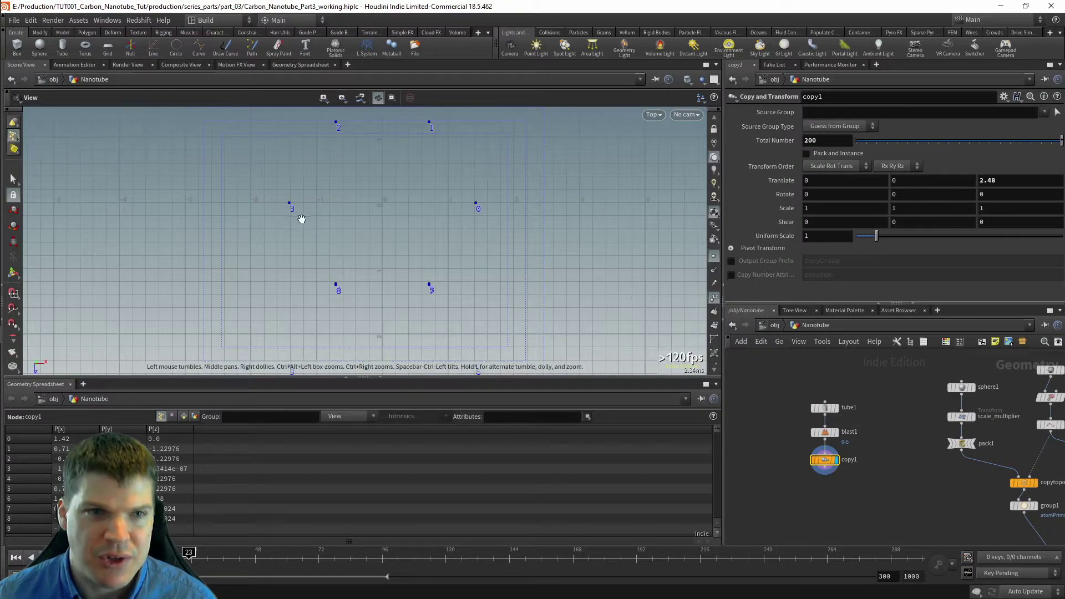
pyautogui.moveTo(465, 221); pyautogui.dragTo(475, 271, button='right')
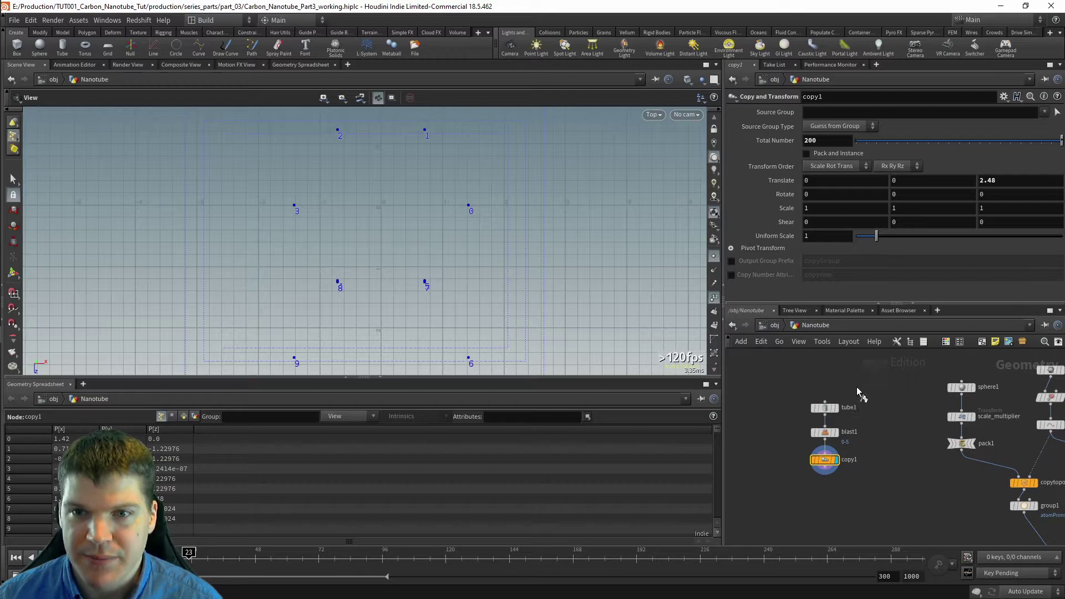
# Step: Display the output of tube1 and examine its hexagonal outline up close from the Top view
pyautogui.click(836, 408)
pyautogui.click(825, 409)
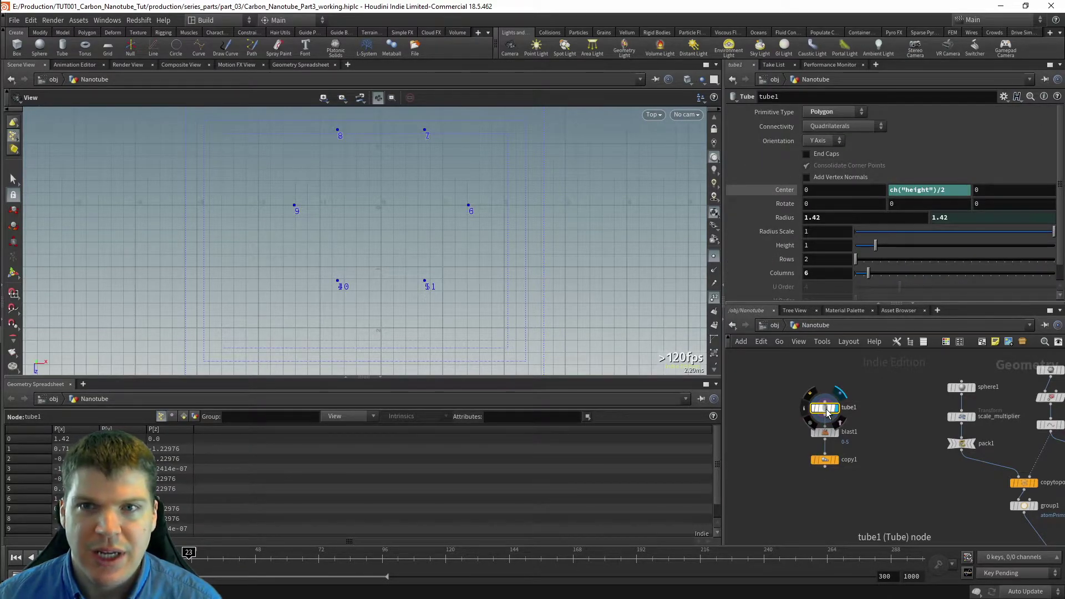
pyautogui.scroll(3, 433, 175)
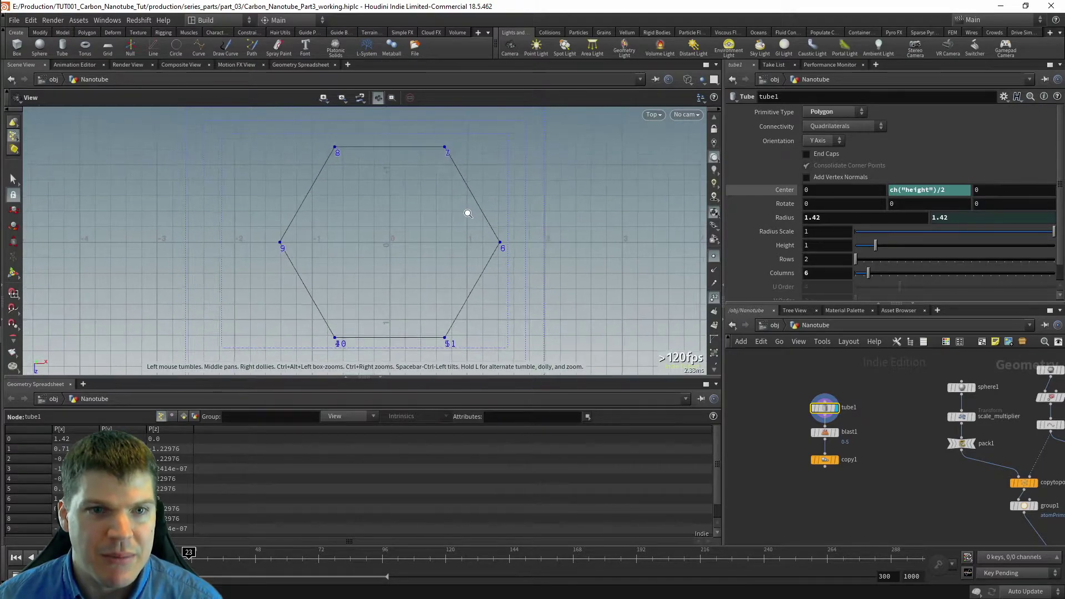
pyautogui.scroll(1, 467, 214)
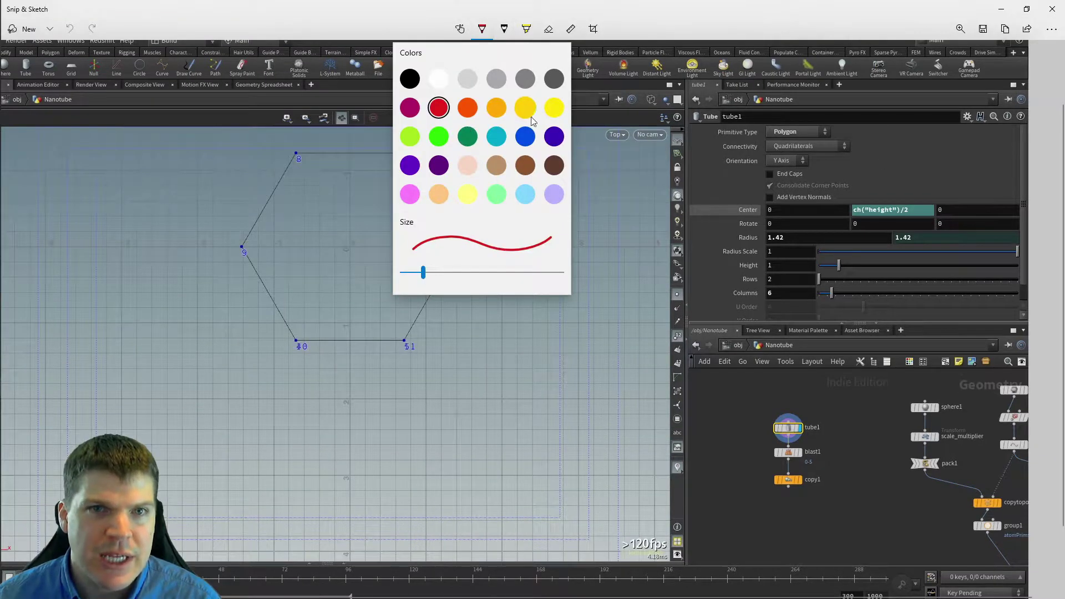
# Step: In Snip & Sketch, draw two stacked yellow downward arrows from point 8 and a yellow right triangle from the hexagon's centre to its lower-right corner
pyautogui.click(554, 108)
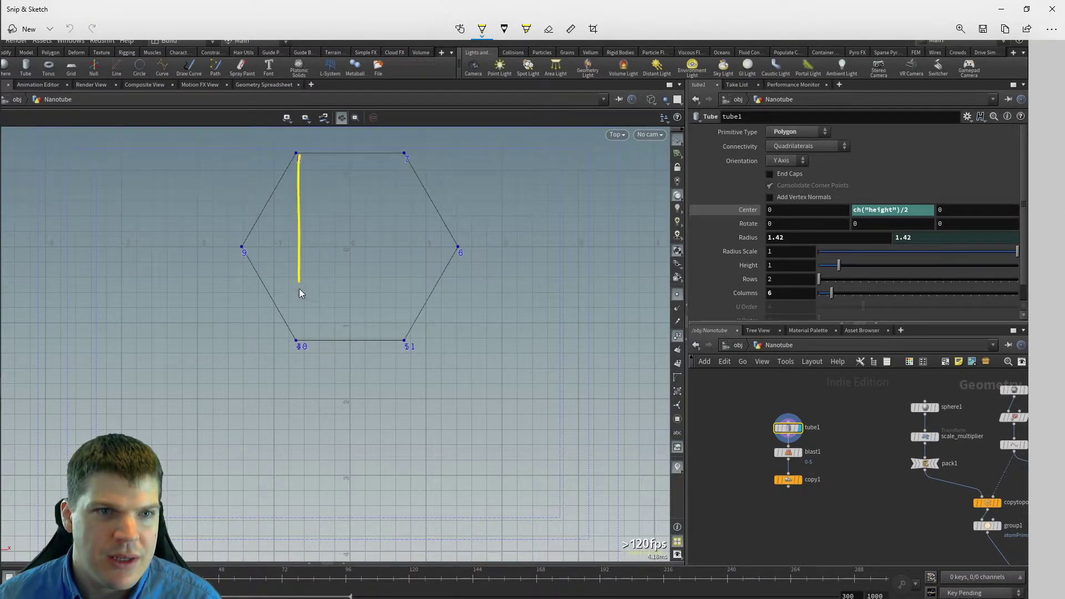
pyautogui.moveTo(291, 331); pyautogui.dragTo(299, 341)
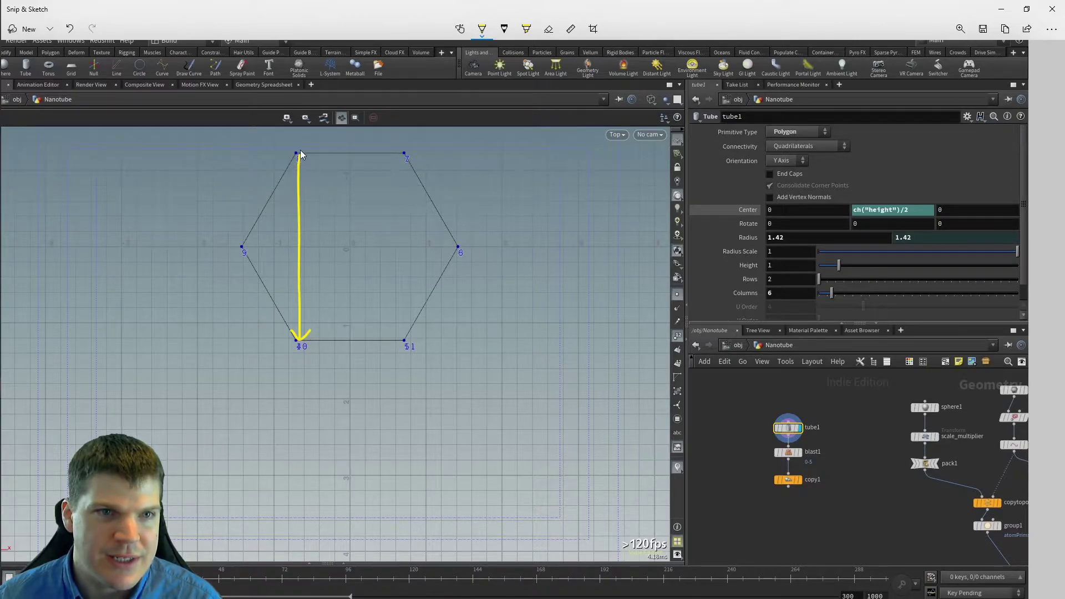
pyautogui.moveTo(299, 341); pyautogui.dragTo(300, 438)
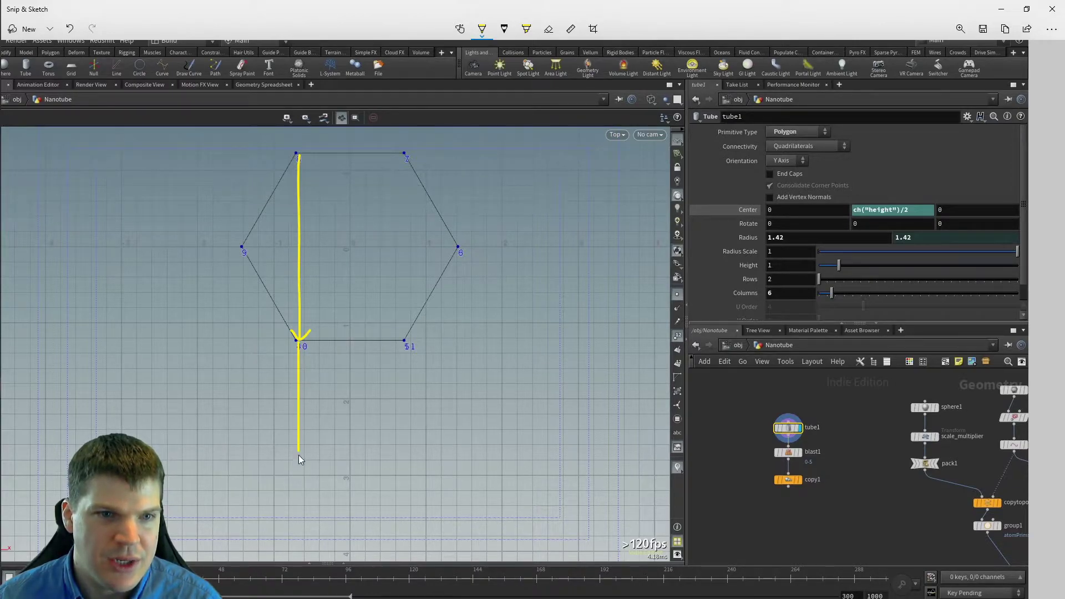
pyautogui.moveTo(298, 488); pyautogui.dragTo(313, 477)
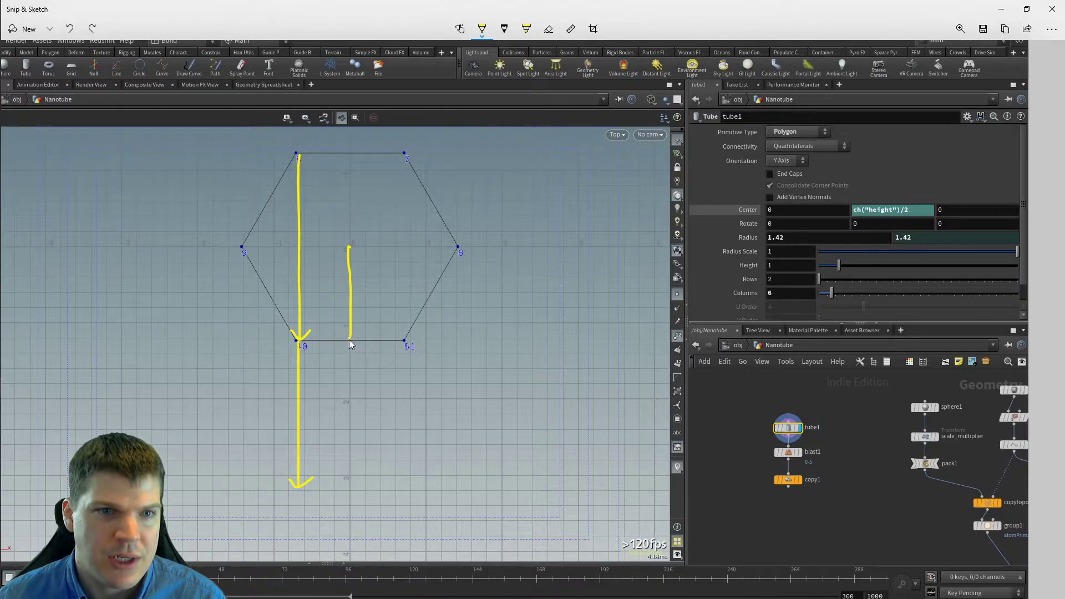
pyautogui.moveTo(345, 330); pyautogui.dragTo(356, 330)
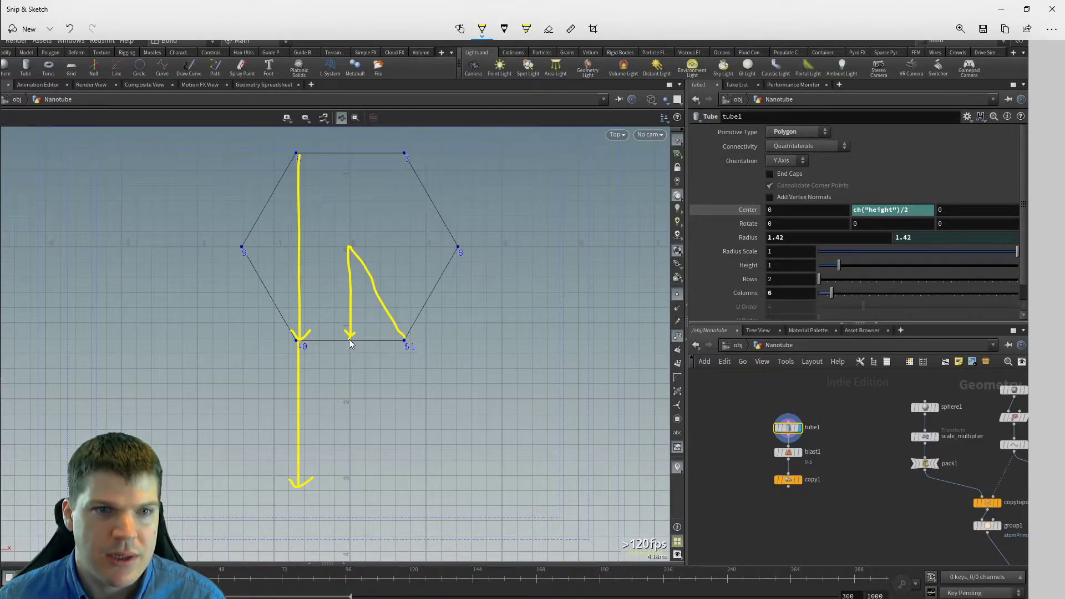
pyautogui.moveTo(350, 340); pyautogui.dragTo(407, 340)
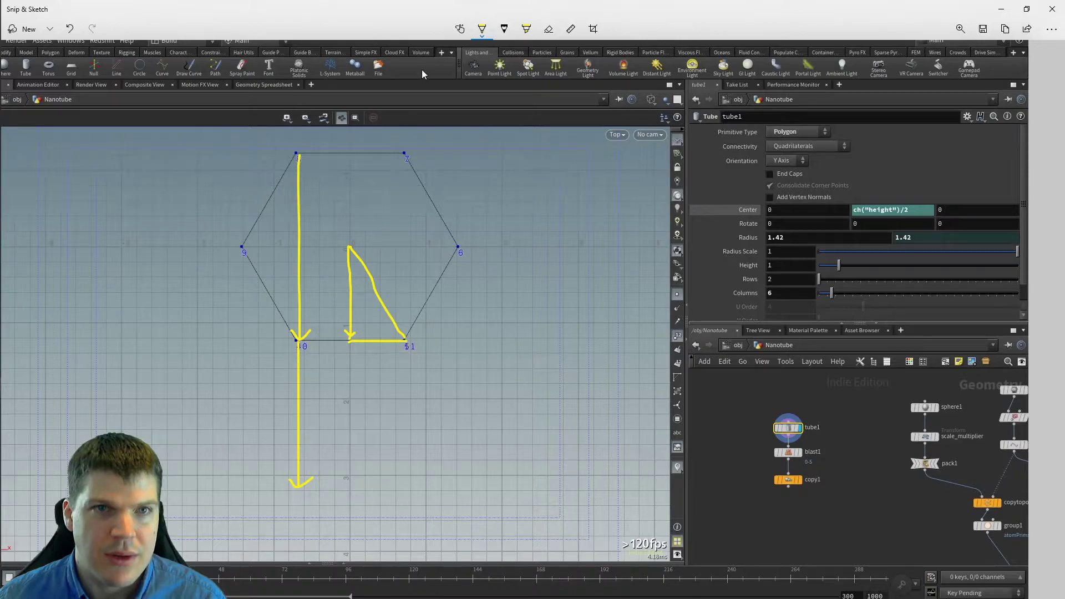
# Step: Label the triangle in red with w for the height, r for the hypotenuse, a right-angle mark and a 60 degree angle
pyautogui.click(482, 29)
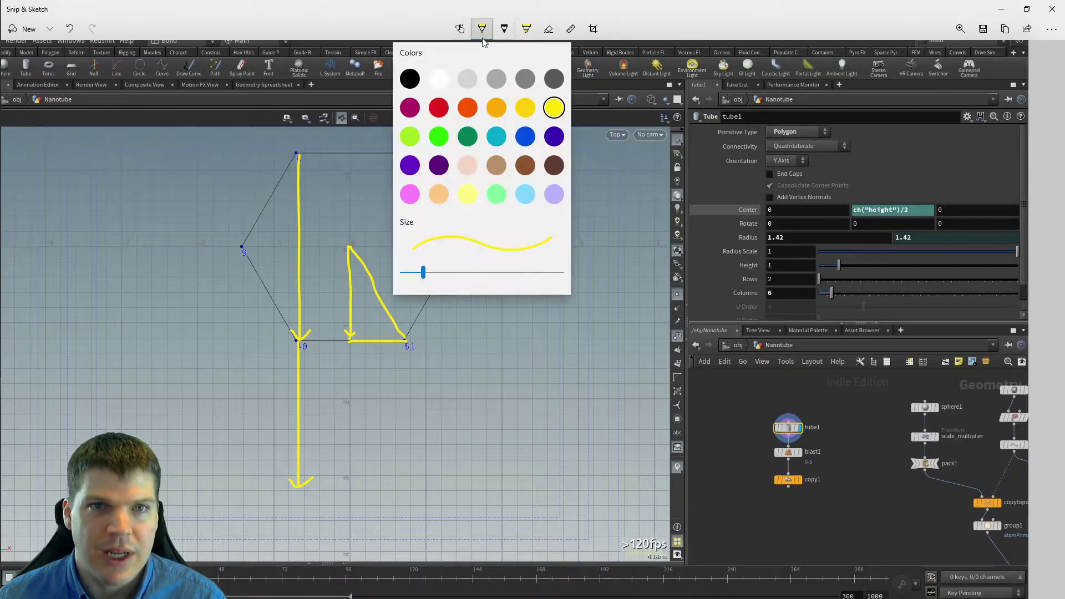
pyautogui.click(438, 109)
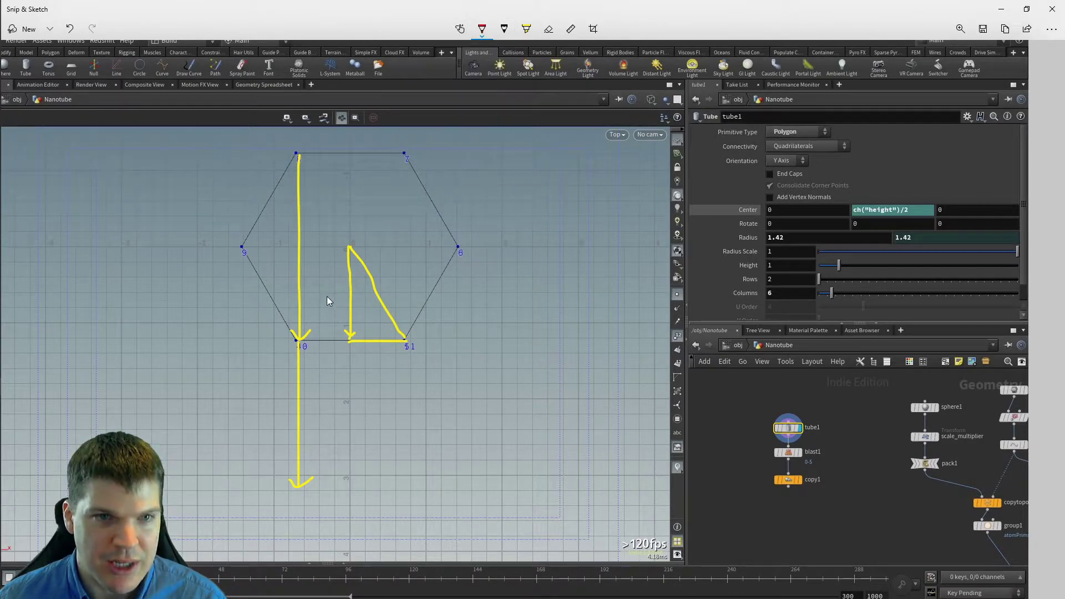
pyautogui.moveTo(325, 297); pyautogui.dragTo(340, 297)
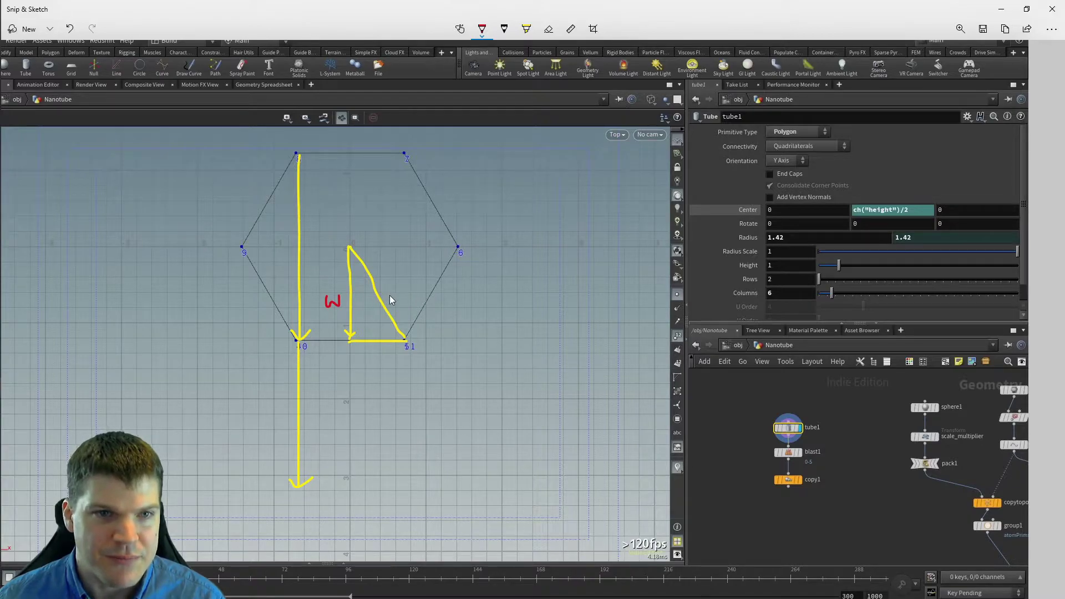
pyautogui.moveTo(380, 284); pyautogui.dragTo(394, 280)
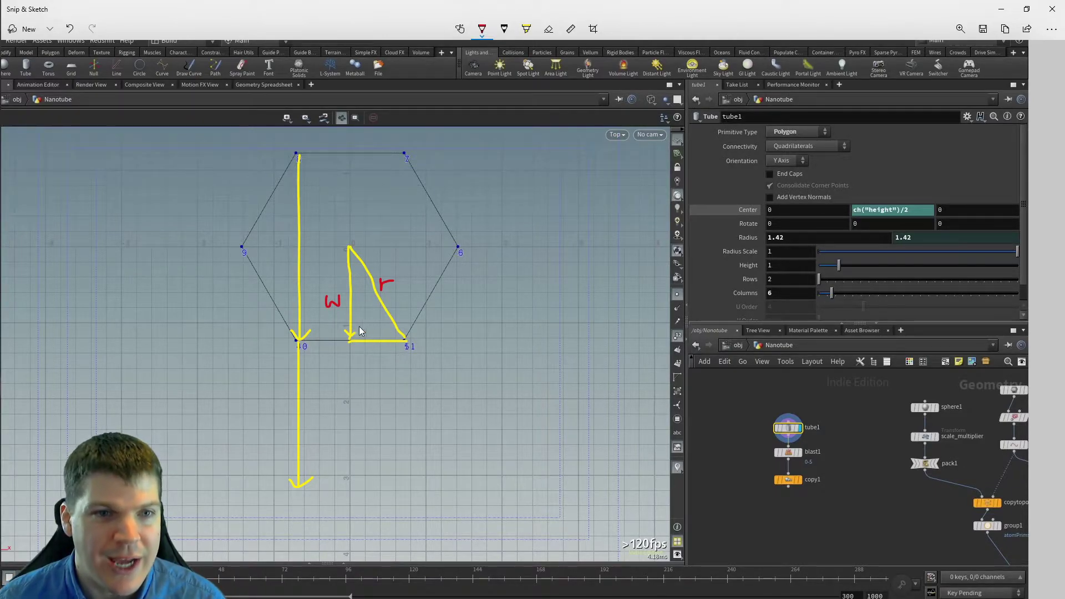
pyautogui.moveTo(350, 326)
pyautogui.mouseDown()
pyautogui.moveTo(363, 325)
pyautogui.moveTo(364, 340)
pyautogui.mouseUp()
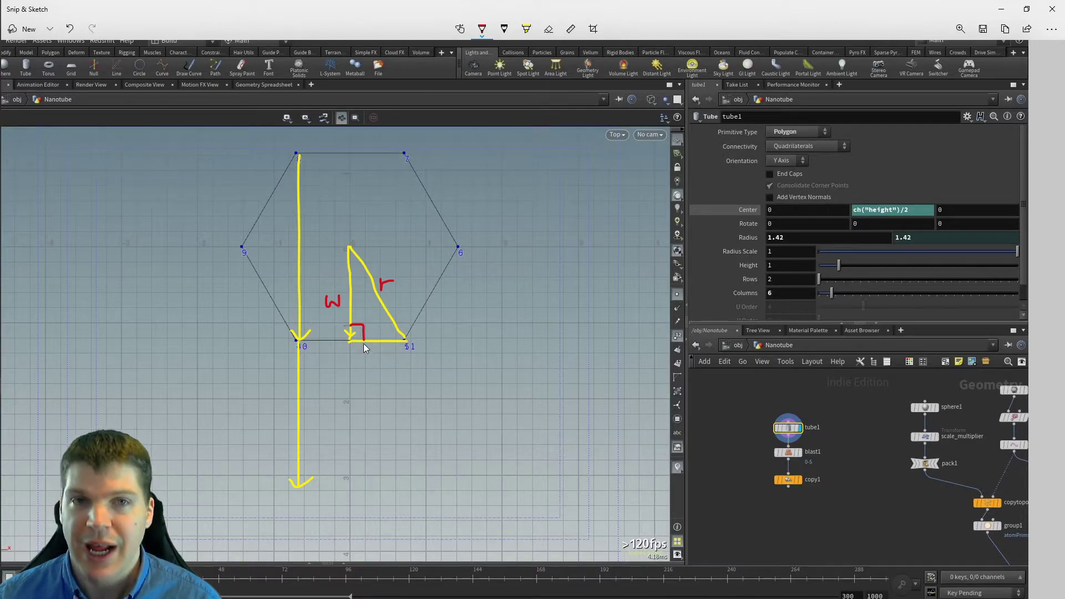
pyautogui.moveTo(399, 327)
pyautogui.mouseDown()
pyautogui.moveTo(386, 341)
pyautogui.moveTo(374, 324)
pyautogui.moveTo(385, 331)
pyautogui.moveTo(387, 320)
pyautogui.mouseUp()
# Step: Extend the triangle's base outward with a turquoise line, sketch the outer angle arc, and undo the arc
pyautogui.click(482, 31)
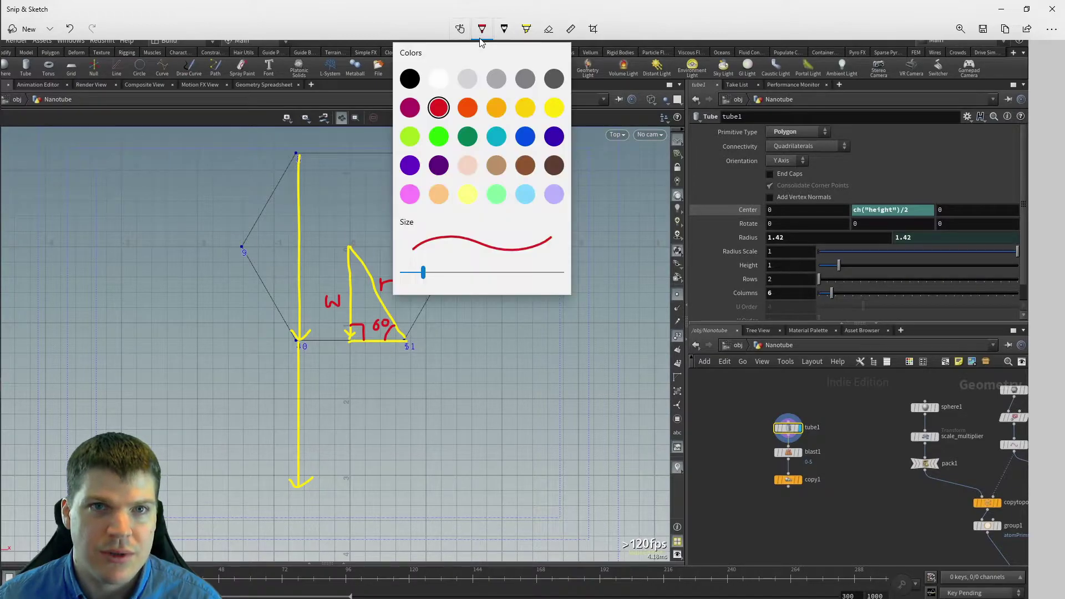
pyautogui.click(497, 158)
pyautogui.moveTo(396, 341); pyautogui.dragTo(443, 342)
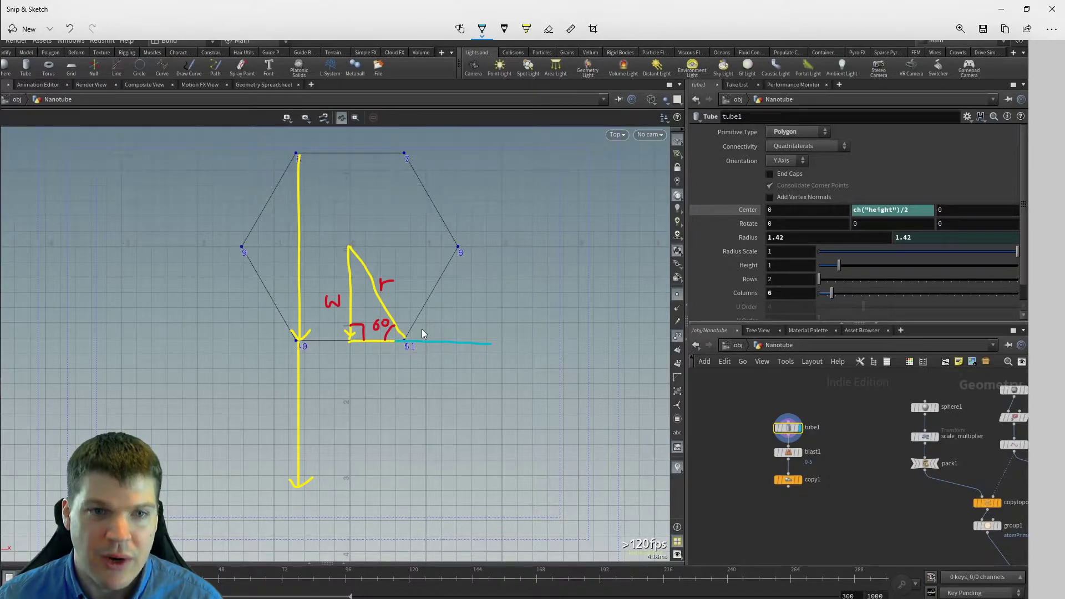
pyautogui.moveTo(412, 324); pyautogui.dragTo(396, 321)
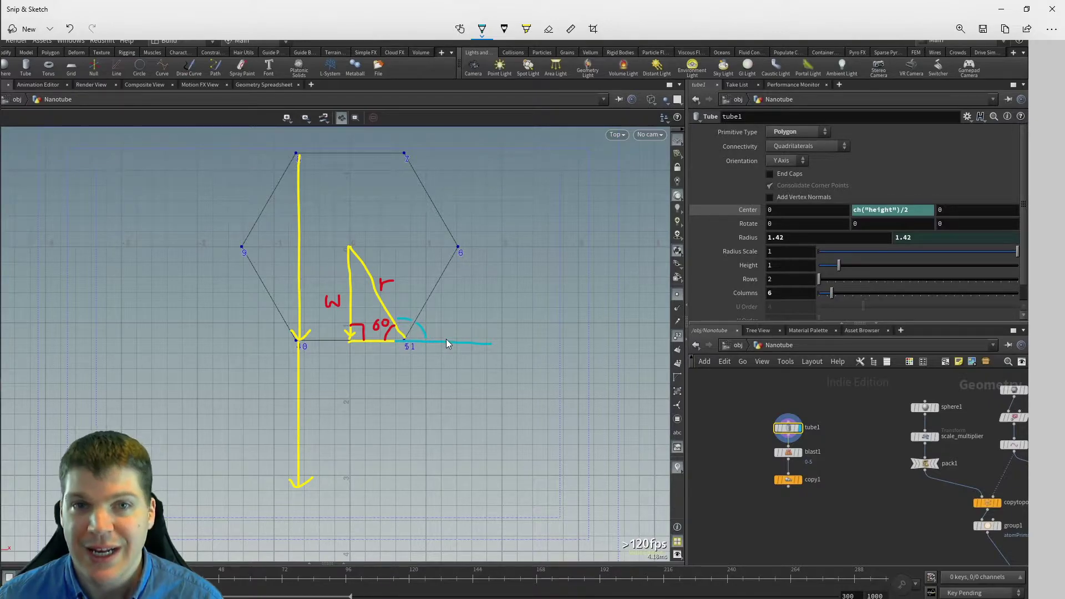
pyautogui.hotkey('ctrl', 'z')
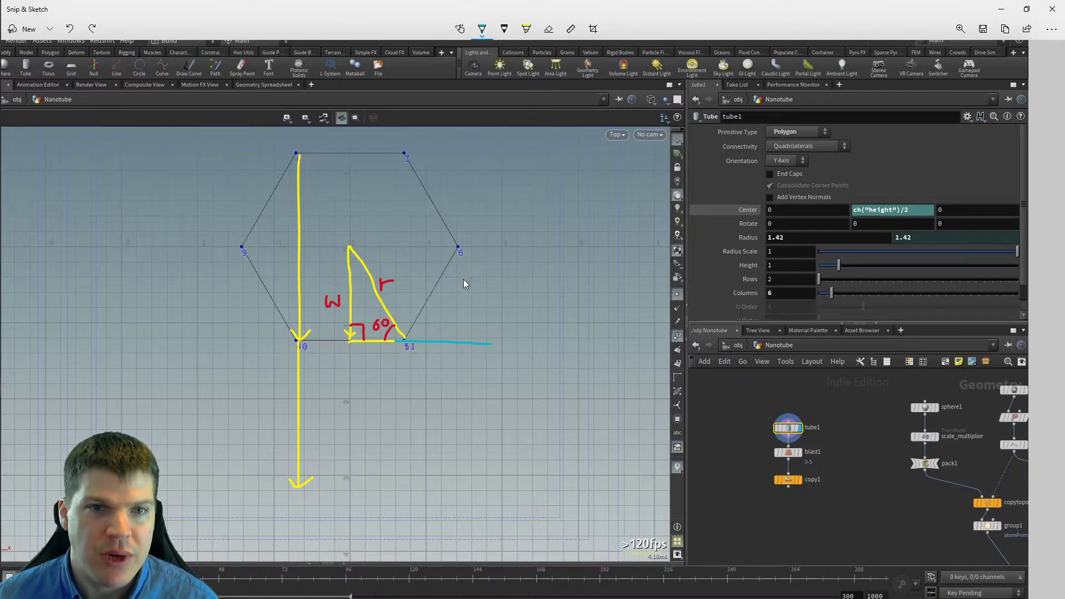
# Step: Write the formula r x sin(60) x 2 in green beside the hexagon
pyautogui.moveTo(456, 280); pyautogui.dragTo(471, 267)
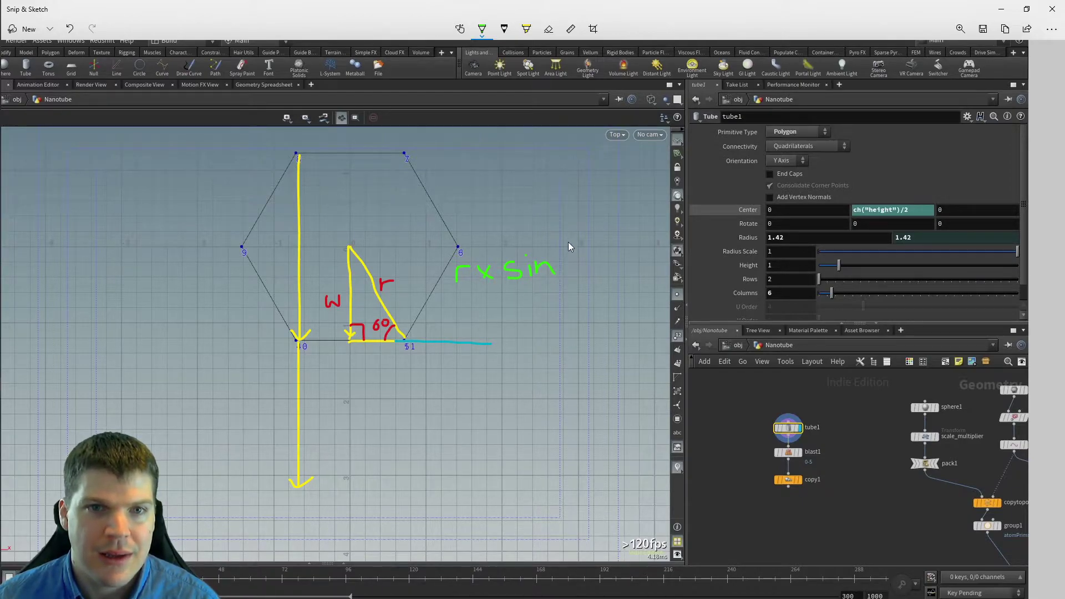
pyautogui.moveTo(614, 255)
pyautogui.mouseDown()
pyautogui.moveTo(621, 230)
pyautogui.moveTo(607, 236)
pyautogui.mouseUp()
pyautogui.moveTo(621, 223); pyautogui.dragTo(628, 257)
pyautogui.moveTo(569, 233); pyautogui.dragTo(570, 243)
pyautogui.hotkey('ctrl', 'z')
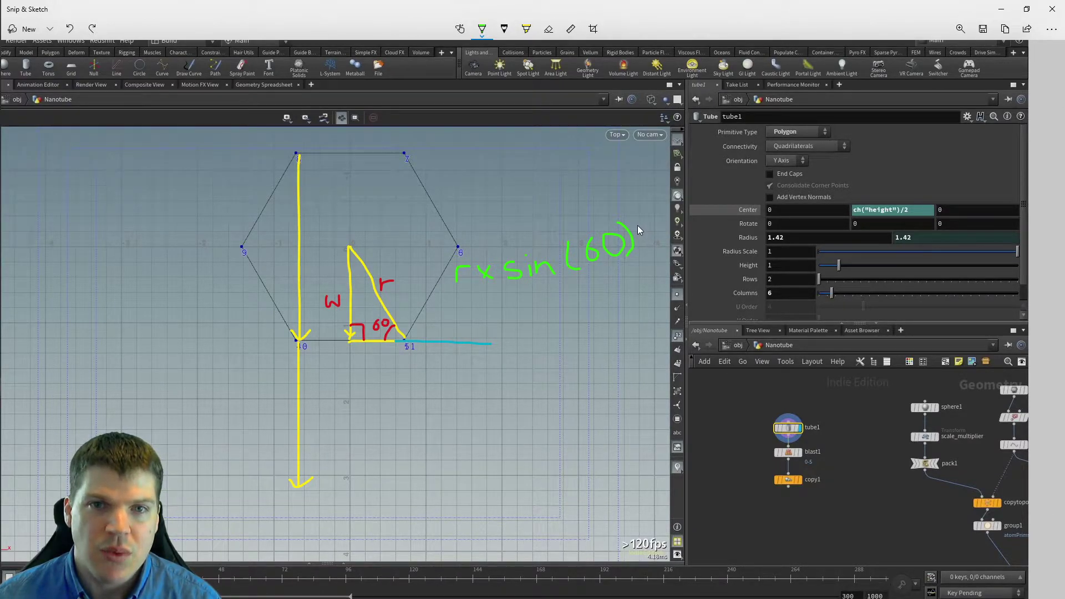
pyautogui.moveTo(638, 221)
pyautogui.mouseDown()
pyautogui.moveTo(647, 229)
pyautogui.moveTo(639, 230)
pyautogui.mouseUp()
pyautogui.moveTo(651, 210)
pyautogui.mouseDown()
pyautogui.moveTo(663, 207)
pyautogui.moveTo(655, 223)
pyautogui.moveTo(668, 218)
pyautogui.mouseUp()
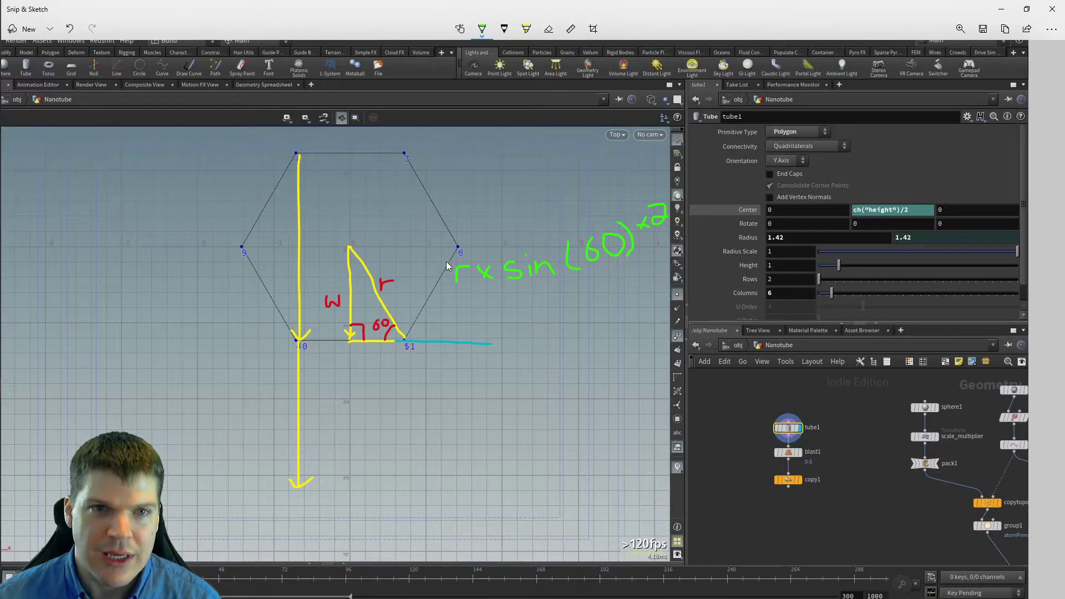
pyautogui.moveTo(445, 264); pyautogui.dragTo(615, 212)
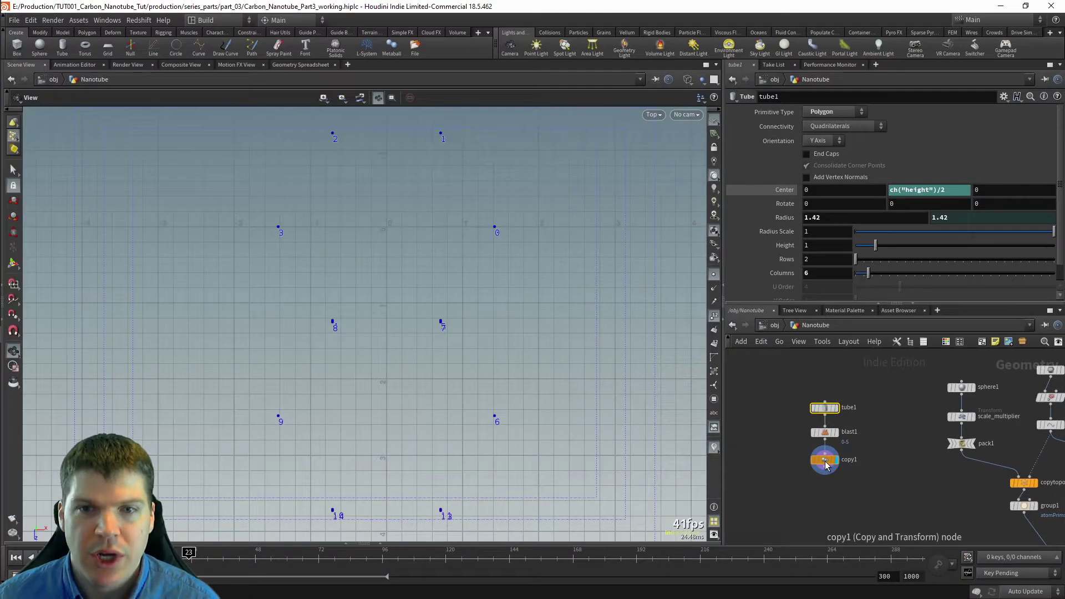
# Step: Back in Houdini, copy tube1's Radius parameter and paste it as a relative reference into copy1's Z Translate
pyautogui.click(824, 462)
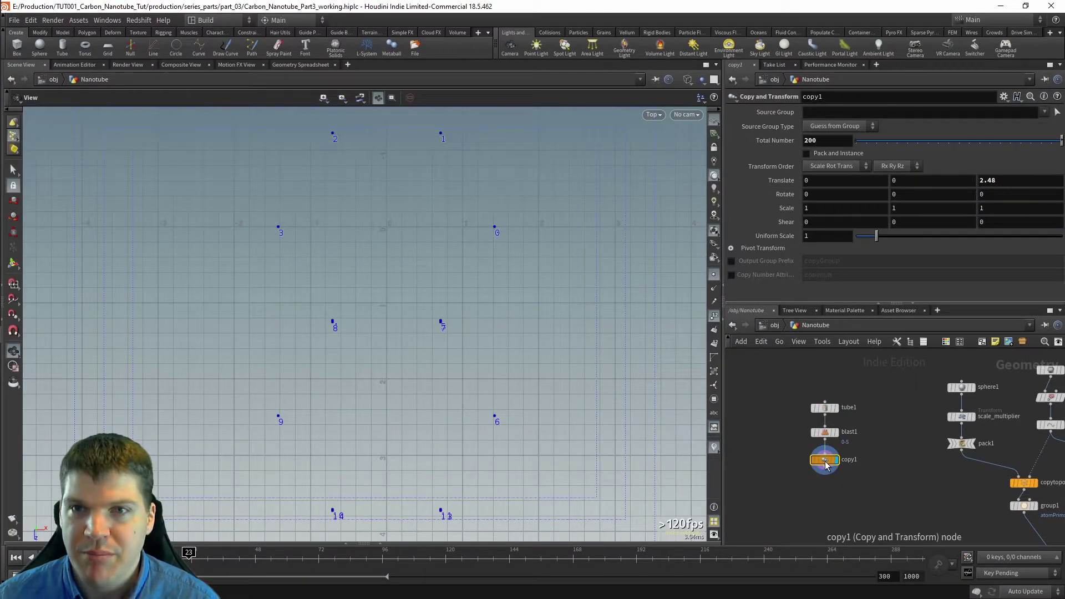
pyautogui.doubleClick(1004, 182)
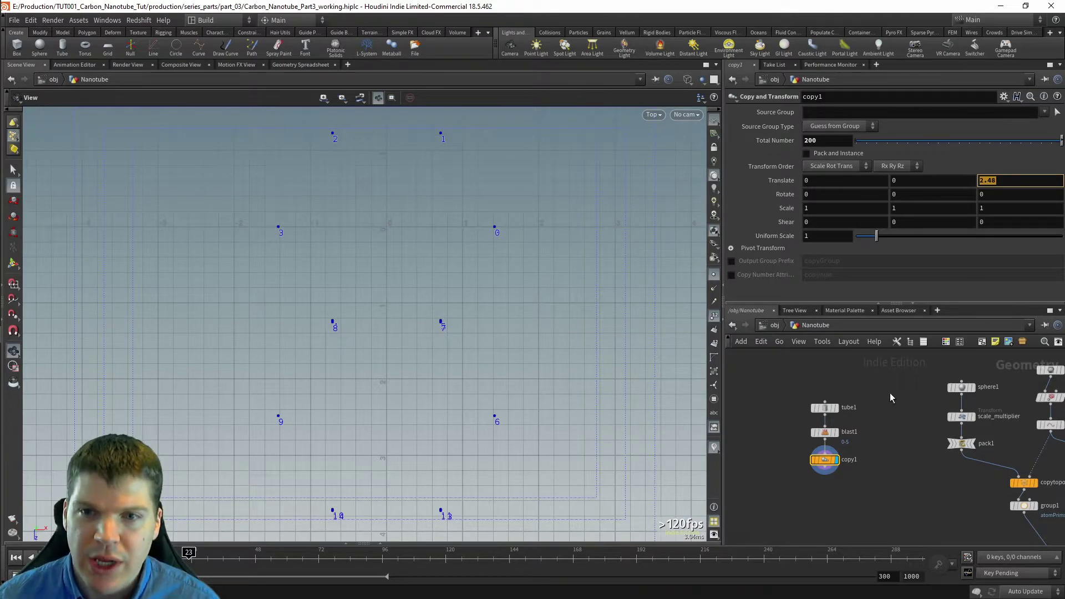
pyautogui.click(825, 408)
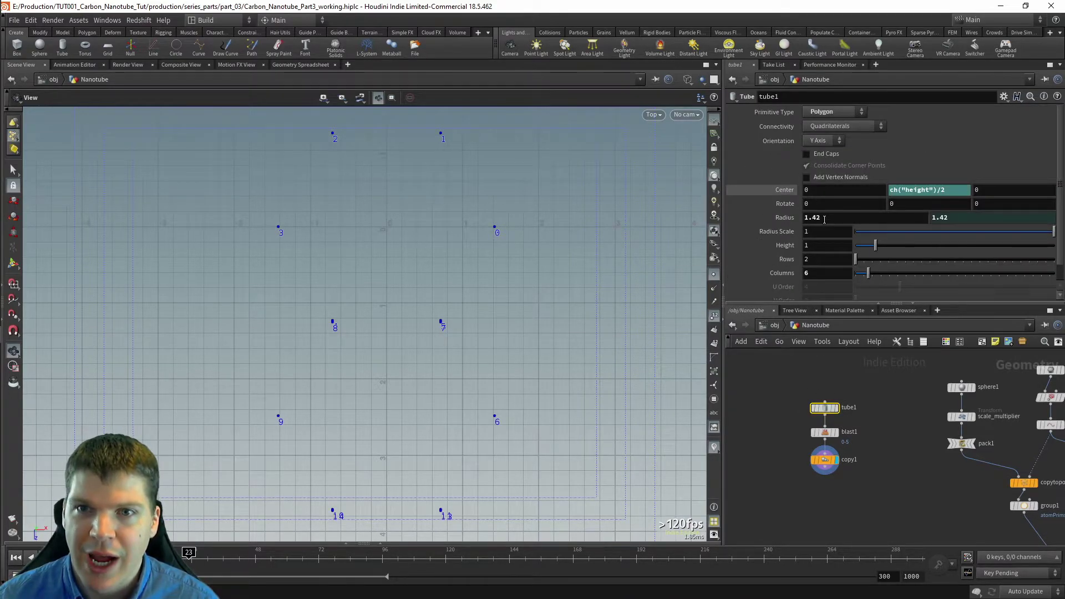
pyautogui.rightClick(825, 219)
pyautogui.click(856, 288)
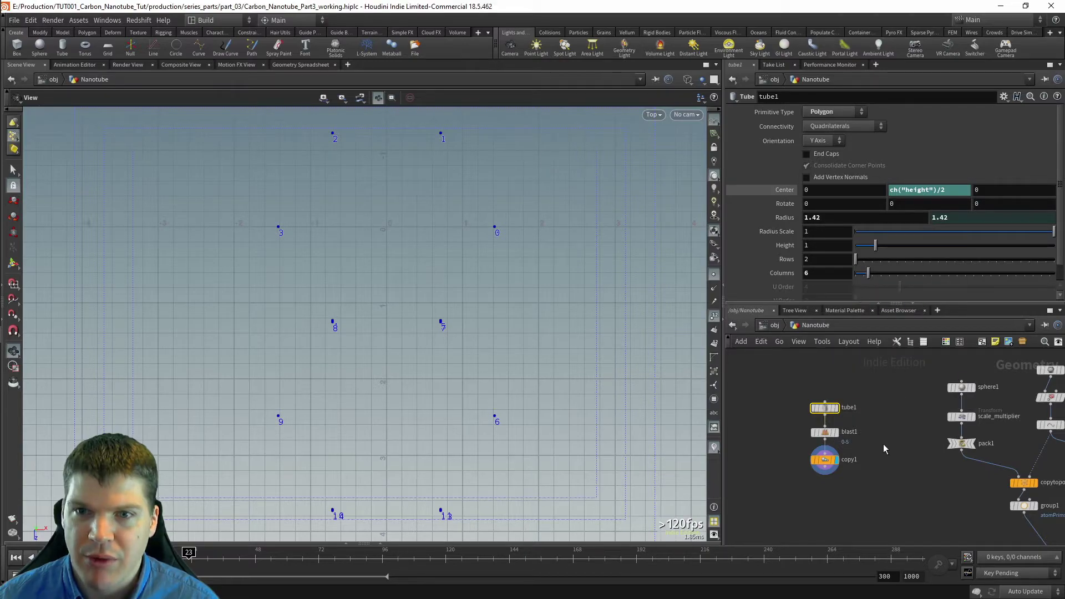
pyautogui.click(826, 460)
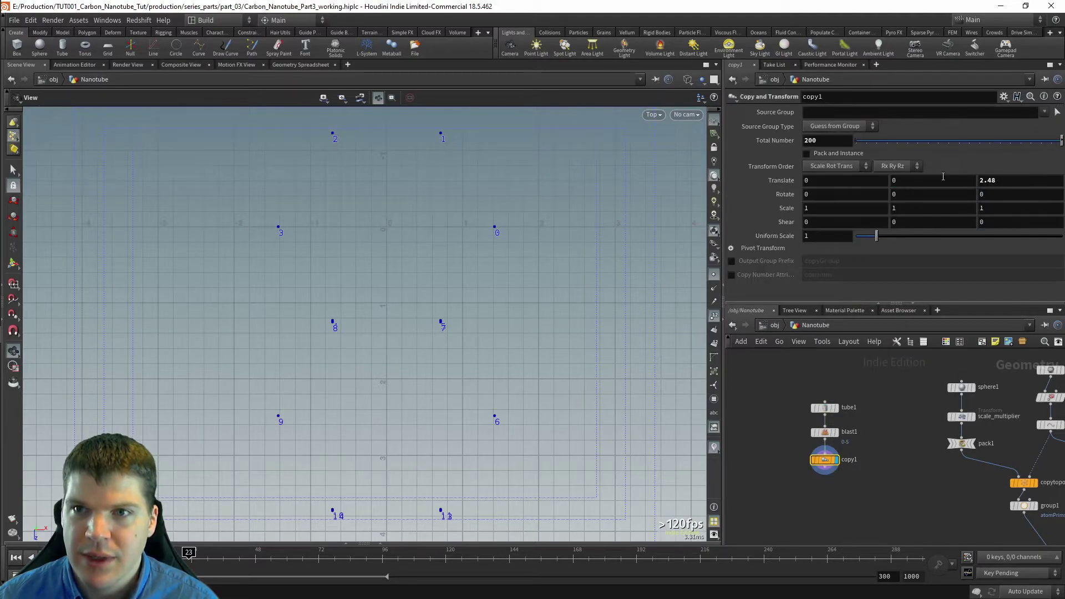
pyautogui.rightClick(991, 179)
pyautogui.click(970, 287)
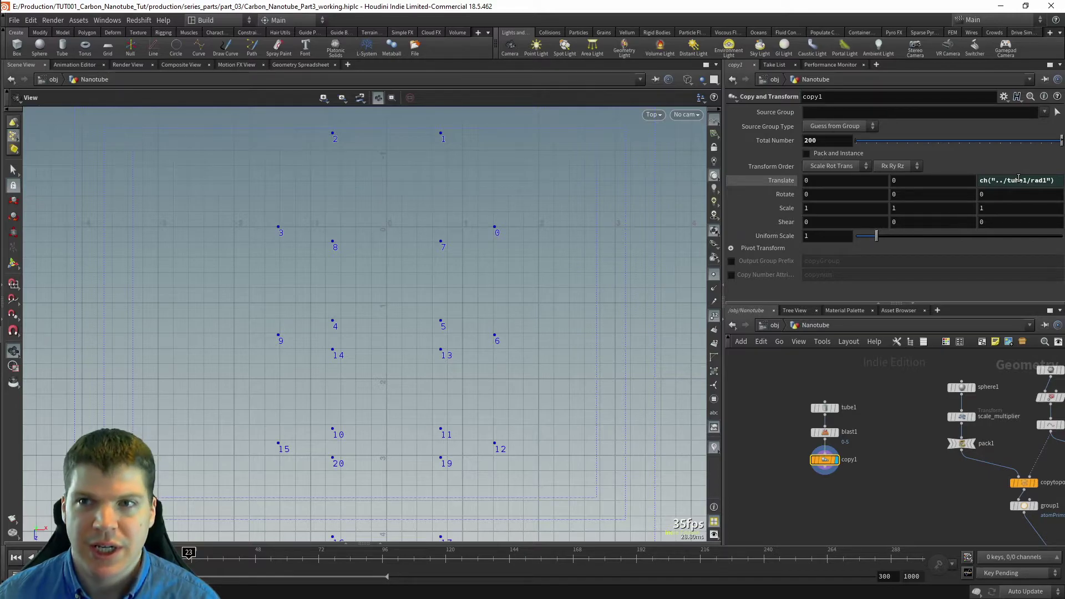
# Step: Extend copy1's Z Translate expression to ch("../tube1/rad1")*sin(60)*2
pyautogui.click(1049, 180)
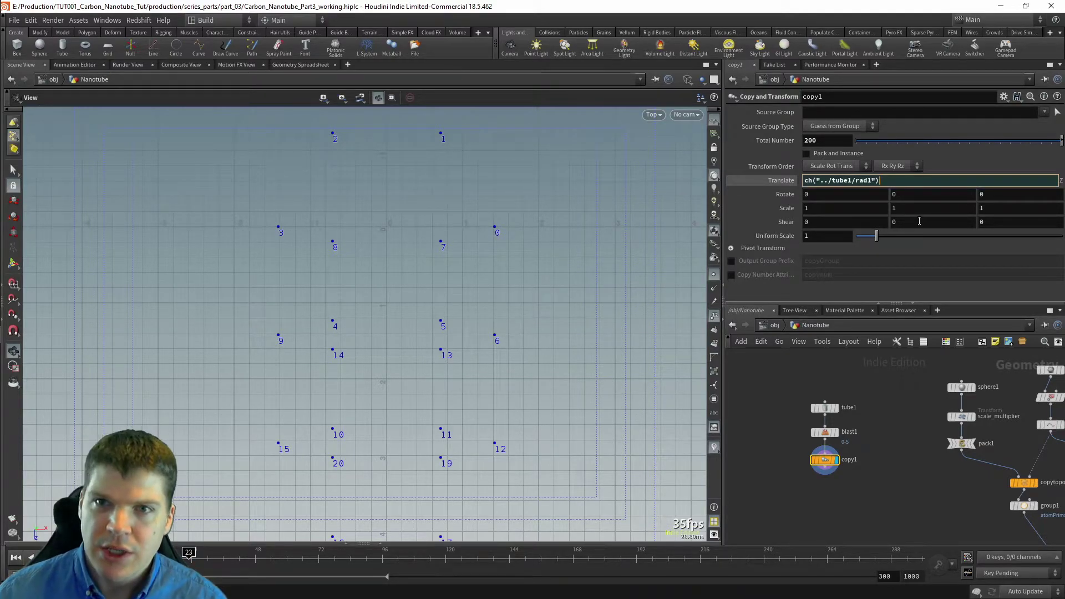
pyautogui.write('*sin(')
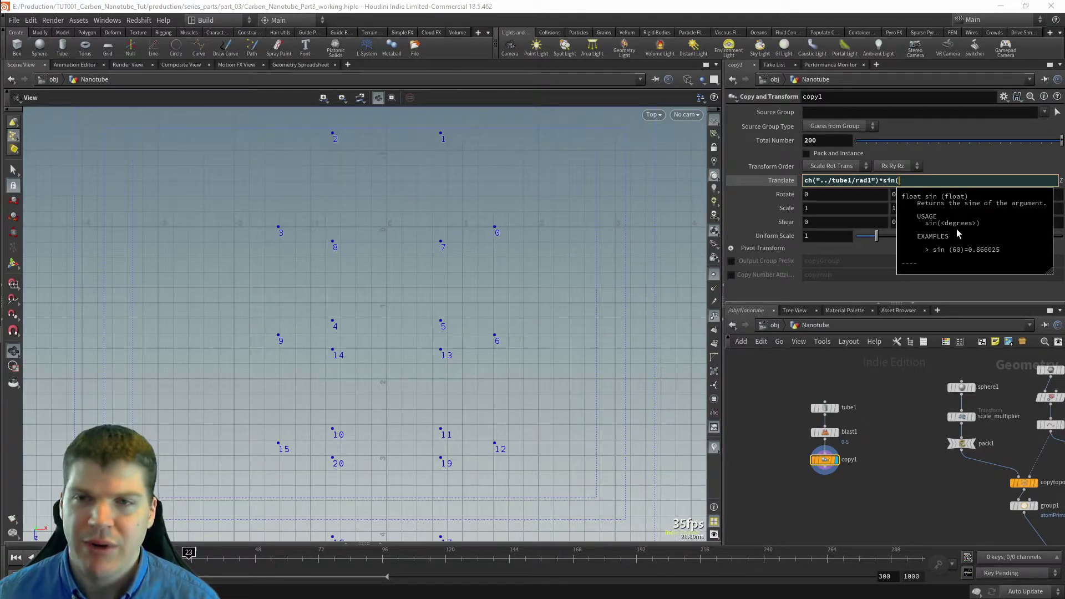
pyautogui.click(907, 182)
pyautogui.write('60')
pyautogui.write('*')
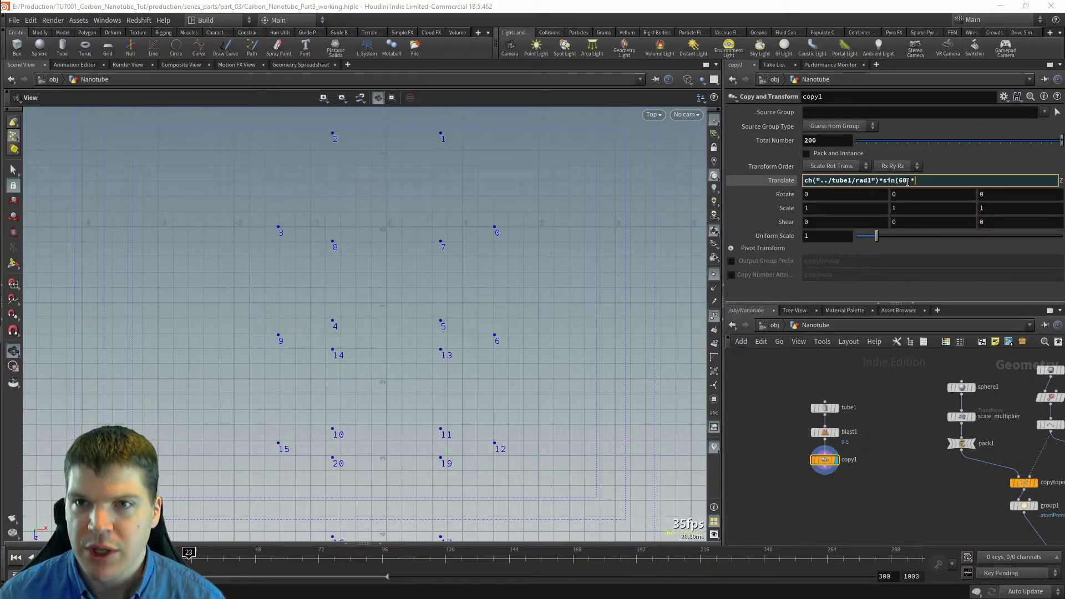
pyautogui.write('2')
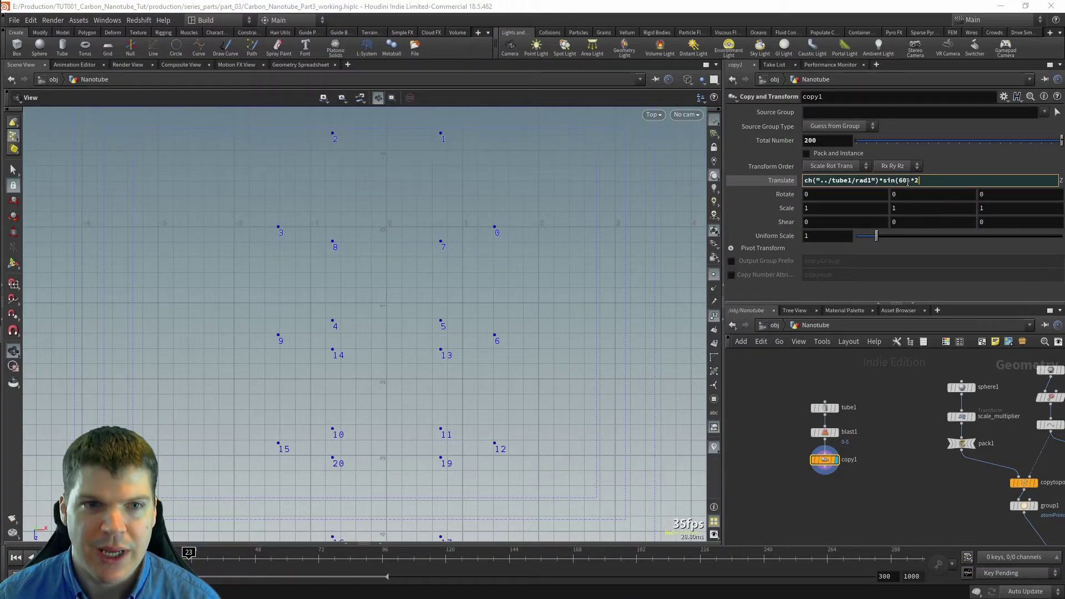
# Step: Apply copy1's Z Translate expression and check how the repeated rings line up in the top view
pyautogui.press('Return')
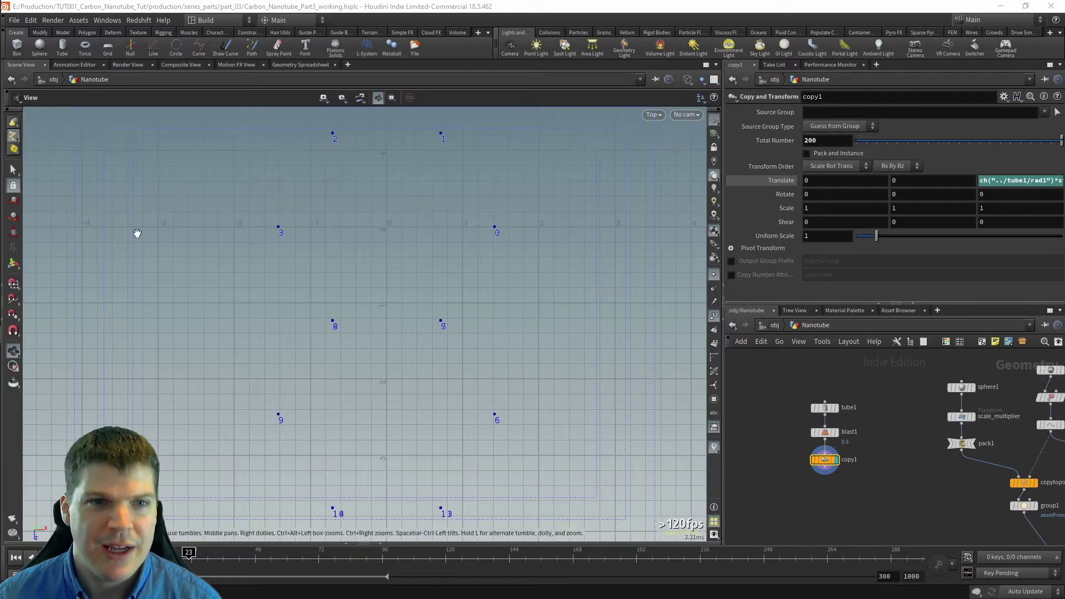
pyautogui.moveTo(558, 355); pyautogui.dragTo(83, 401, button='right')
pyautogui.moveTo(401, 326); pyautogui.dragTo(397, 200, button='middle')
pyautogui.moveTo(481, 339); pyautogui.dragTo(490, 427, button='middle')
pyautogui.moveTo(351, 325); pyautogui.dragTo(459, 264, button='right')
pyautogui.click(878, 181)
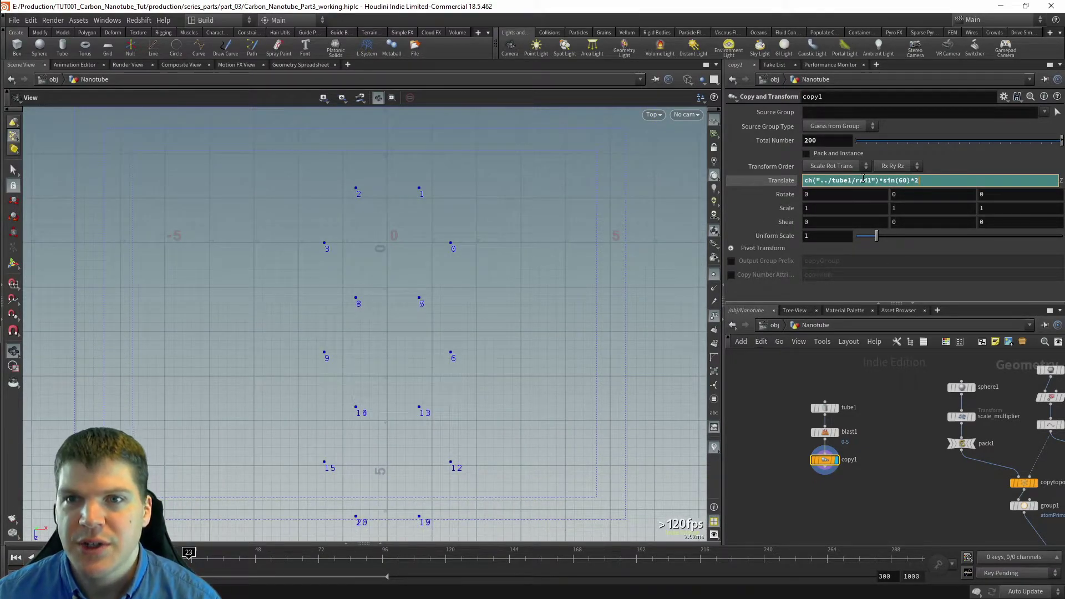
# Step: Link tube1's second Radius value to the first with the expression ch("rad1")
pyautogui.click(826, 411)
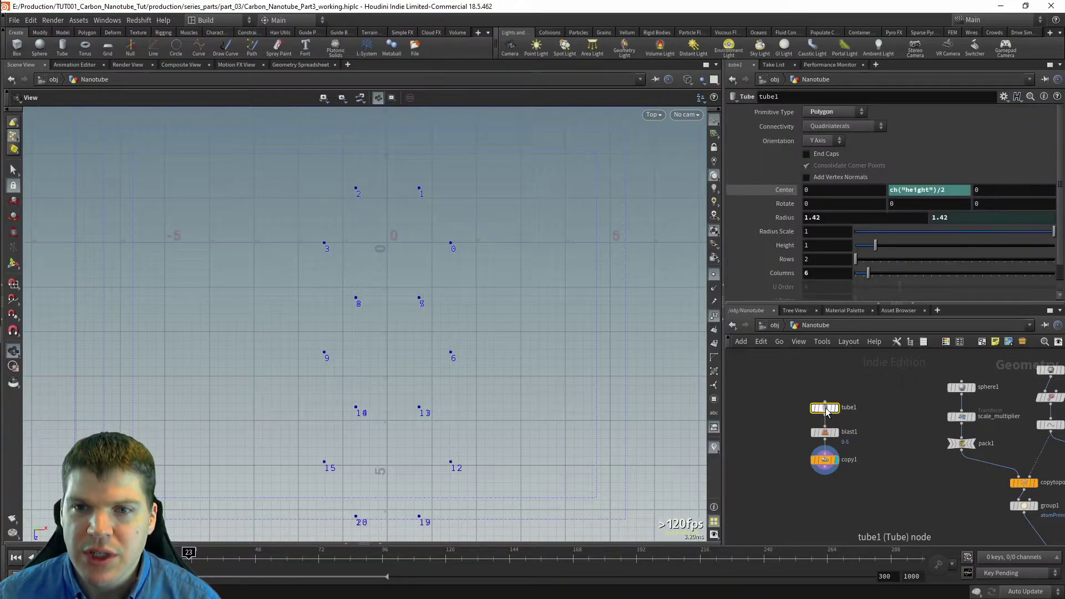
pyautogui.click(940, 218)
pyautogui.write('ch("rad1")')
pyautogui.press('Return')
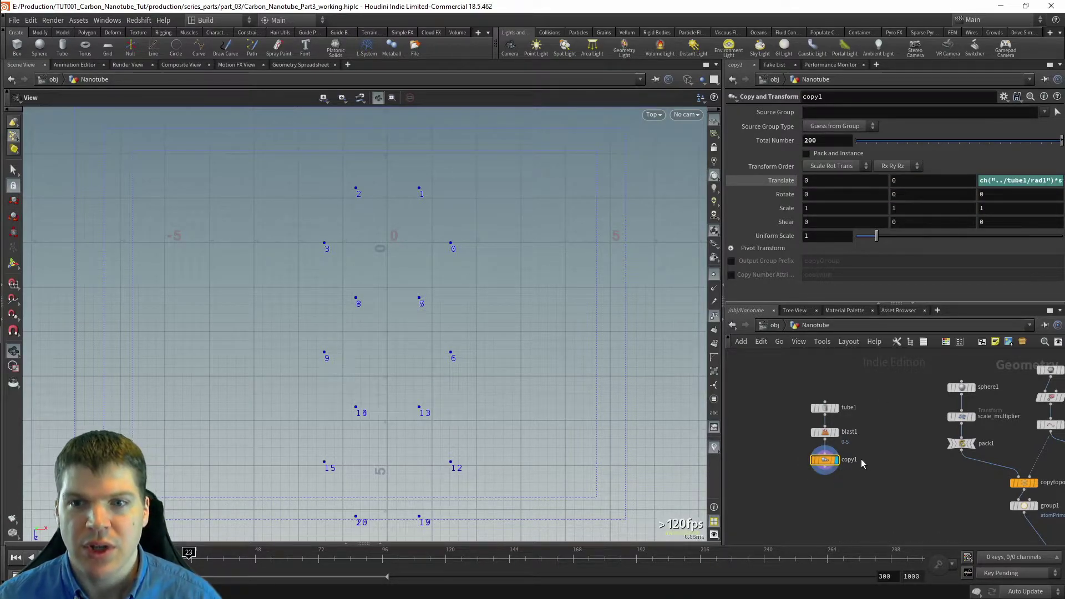
# Step: Inspect the Size of grid1 inside the Ground object, and return to the Nanotube network
pyautogui.press('u')
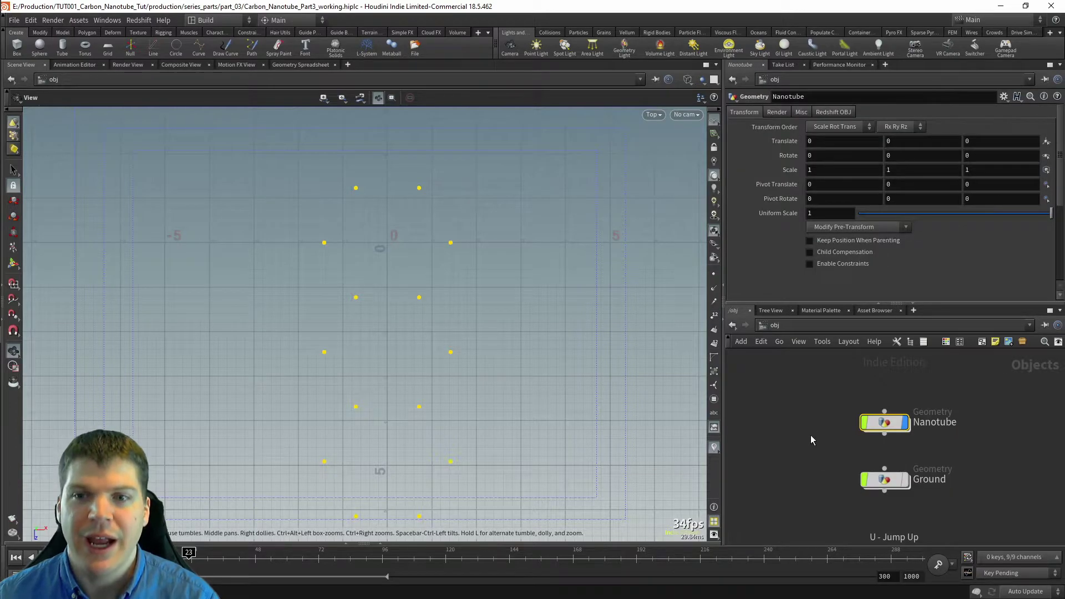
pyautogui.doubleClick(877, 483)
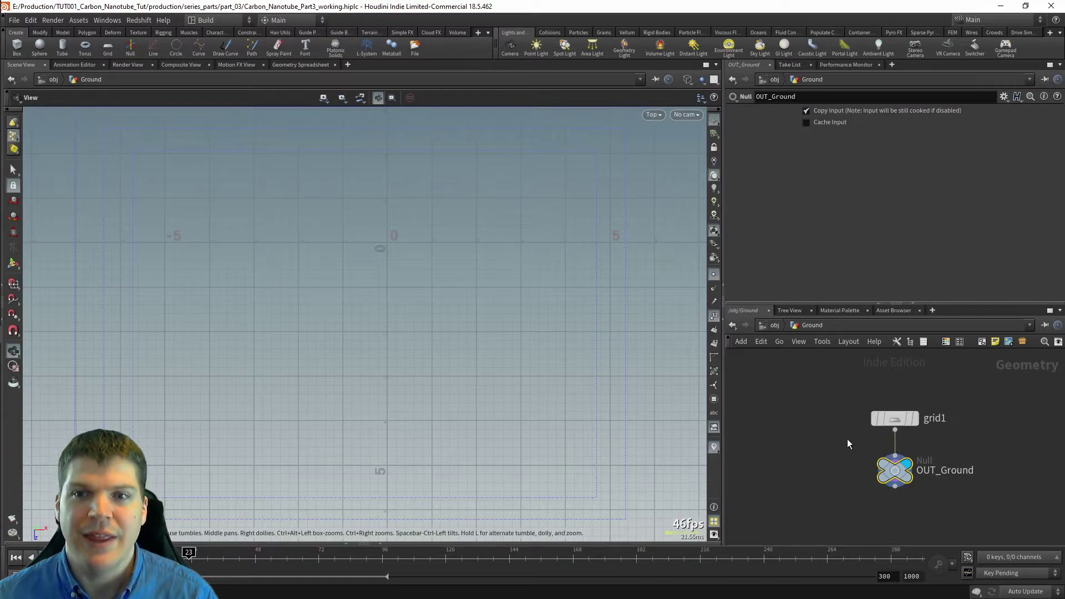
pyautogui.click(899, 424)
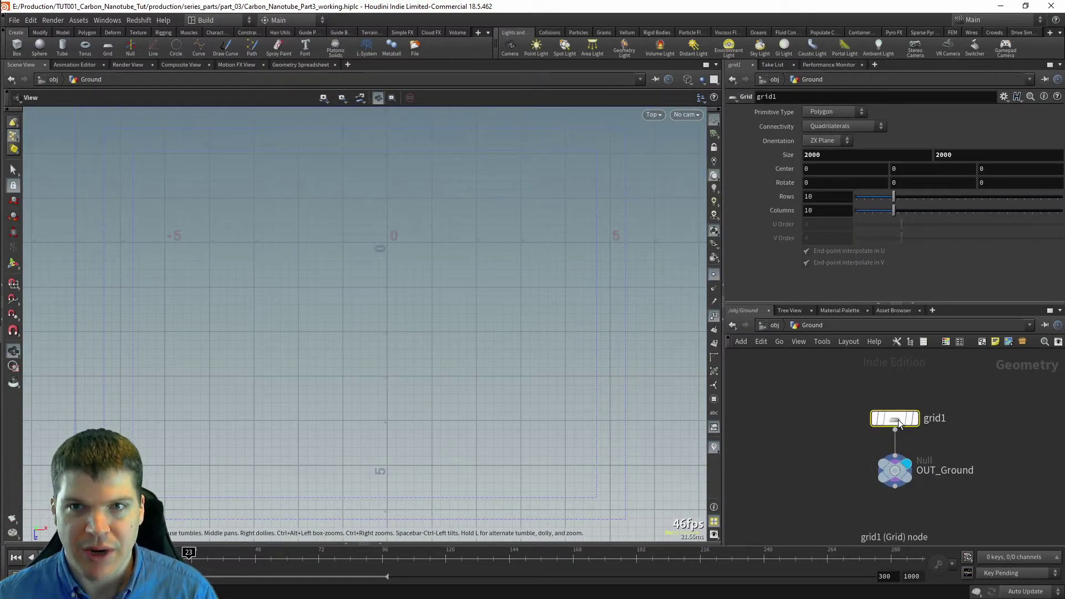
pyautogui.click(812, 155)
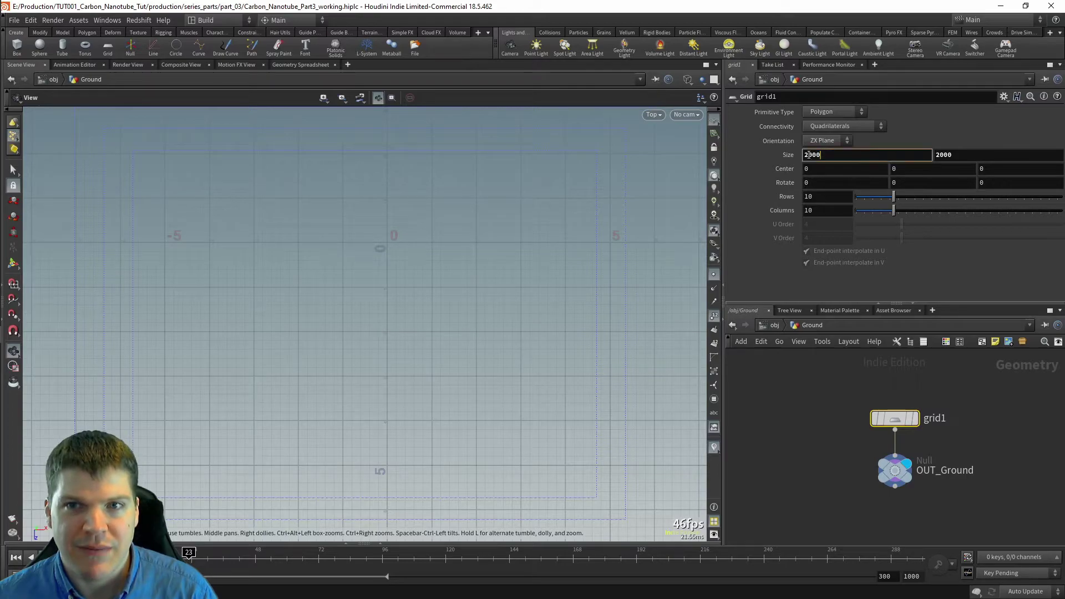
pyautogui.write('uu')
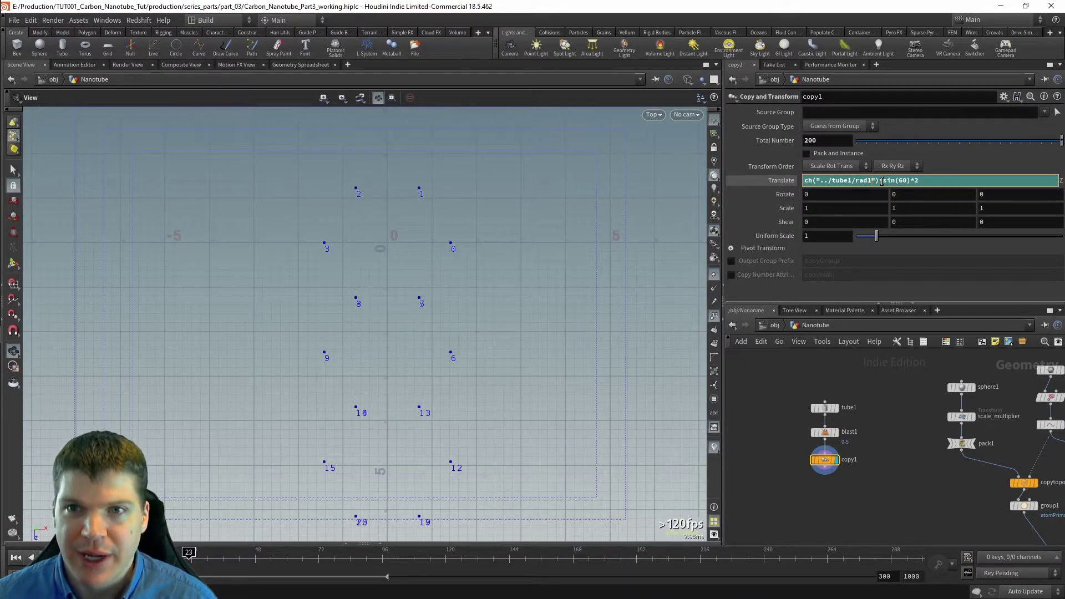
# Step: Show copy1's Translate as an evaluated value and rename the node z_direction
pyautogui.click(783, 184)
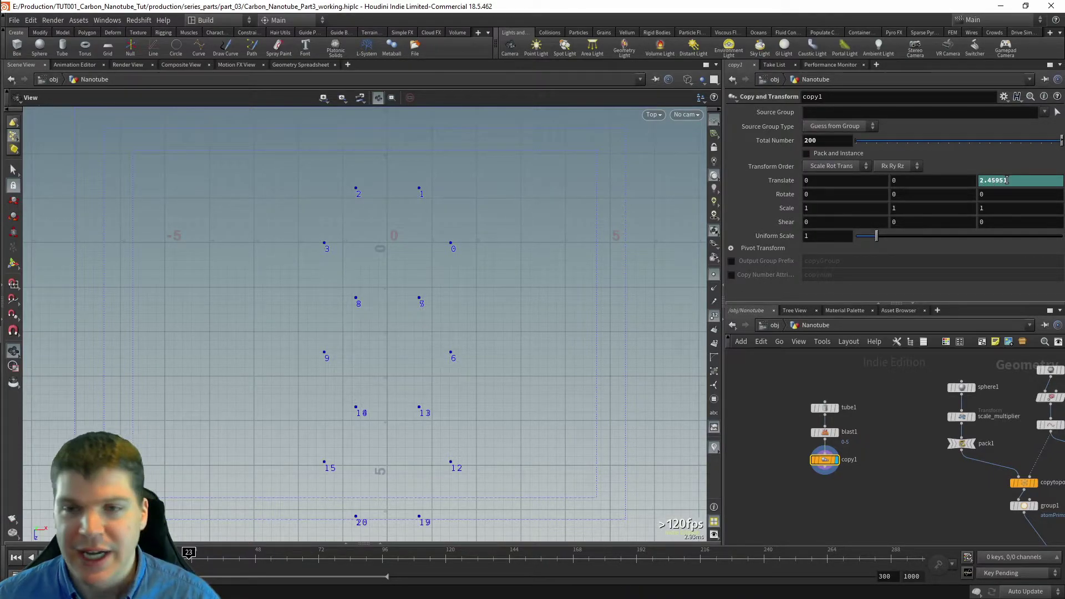
pyautogui.moveTo(888, 460); pyautogui.dragTo(887, 404, button='middle')
pyautogui.doubleClick(851, 404)
pyautogui.write('z')
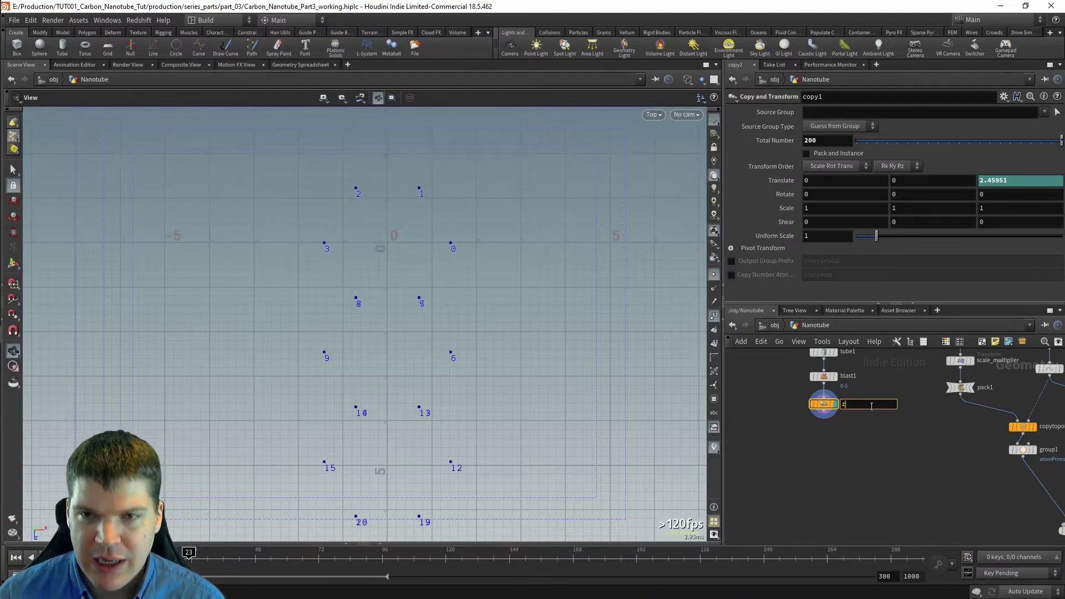
pyautogui.write('_direction')
pyautogui.press('Return')
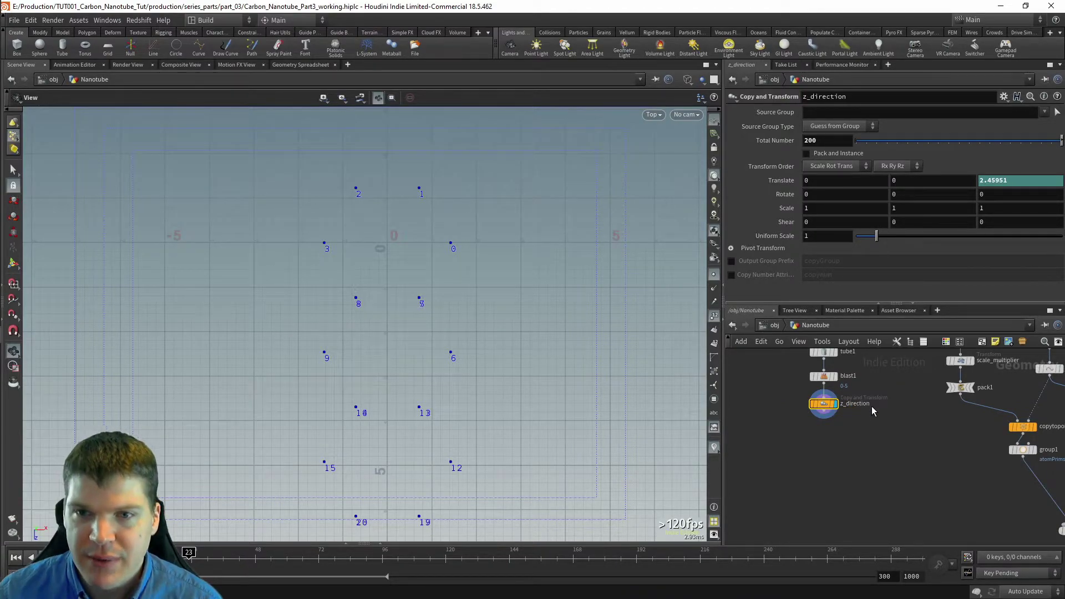
# Step: Add a second Copy and Transform node, connect it below z_direction, and display its output
pyautogui.scroll(-3, 362, 261)
pyautogui.scroll(-2, 448, 412)
pyautogui.moveTo(448, 411); pyautogui.dragTo(445, 366, button='middle')
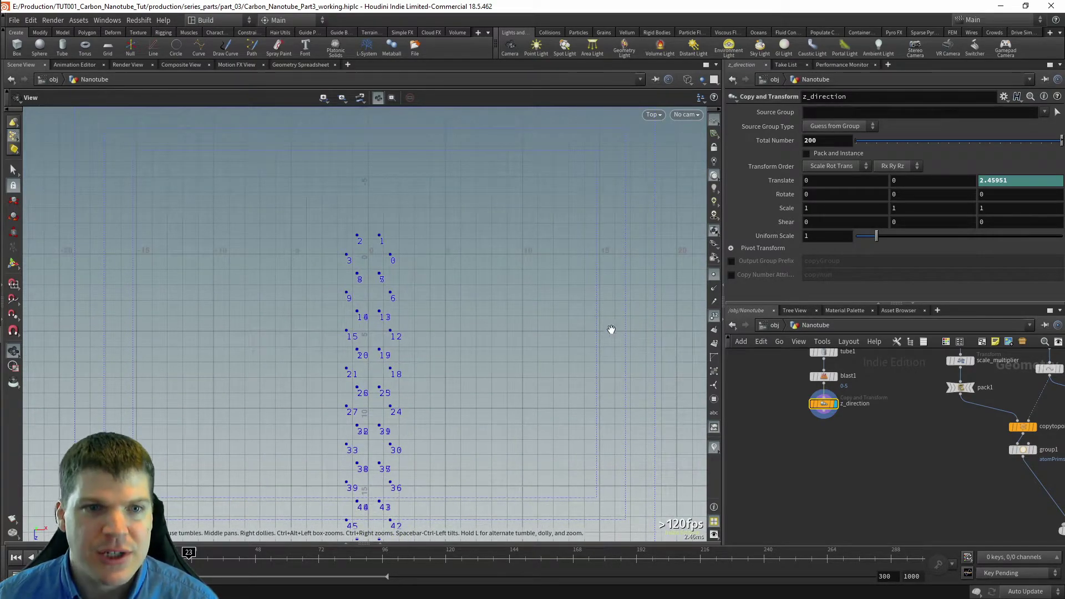
pyautogui.scroll(4, 821, 430)
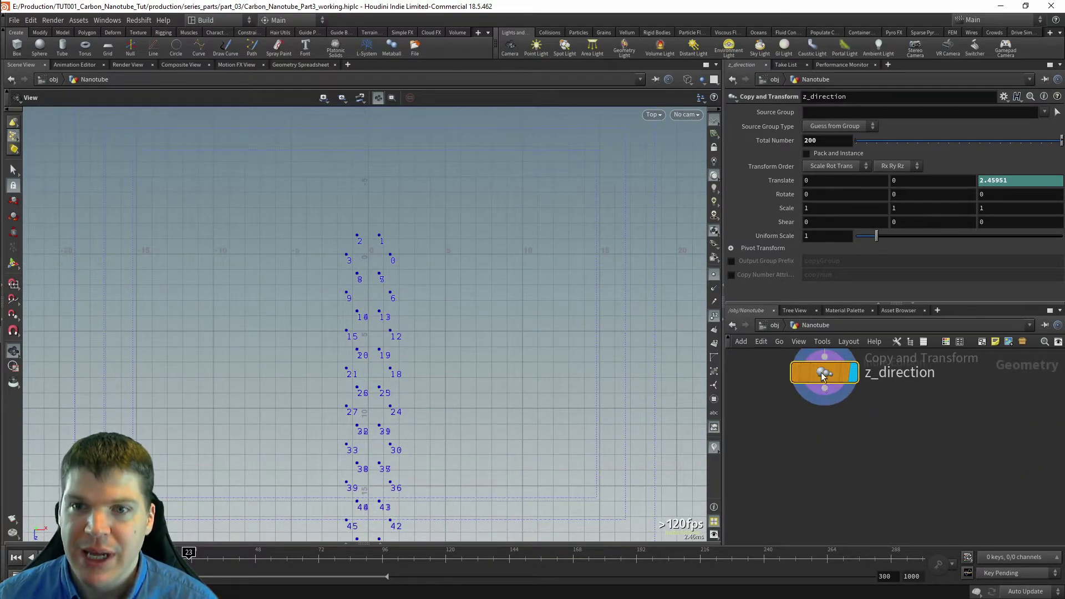
pyautogui.press('Tab')
pyautogui.write('cop')
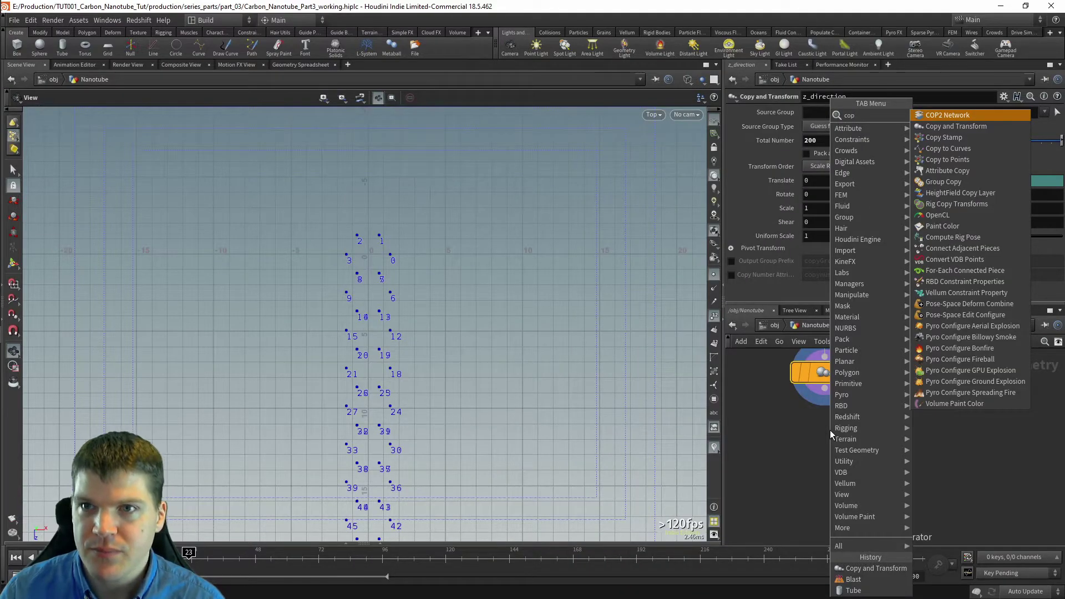
pyautogui.press('Down')
pyautogui.press('Return')
pyautogui.click(830, 431)
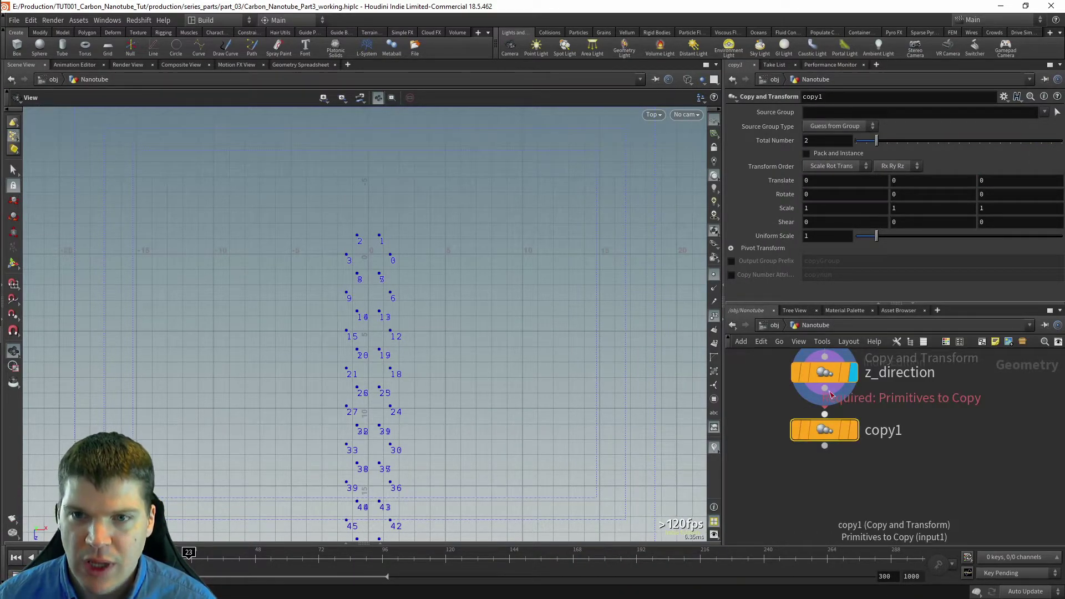
pyautogui.click(825, 414)
pyautogui.click(826, 416)
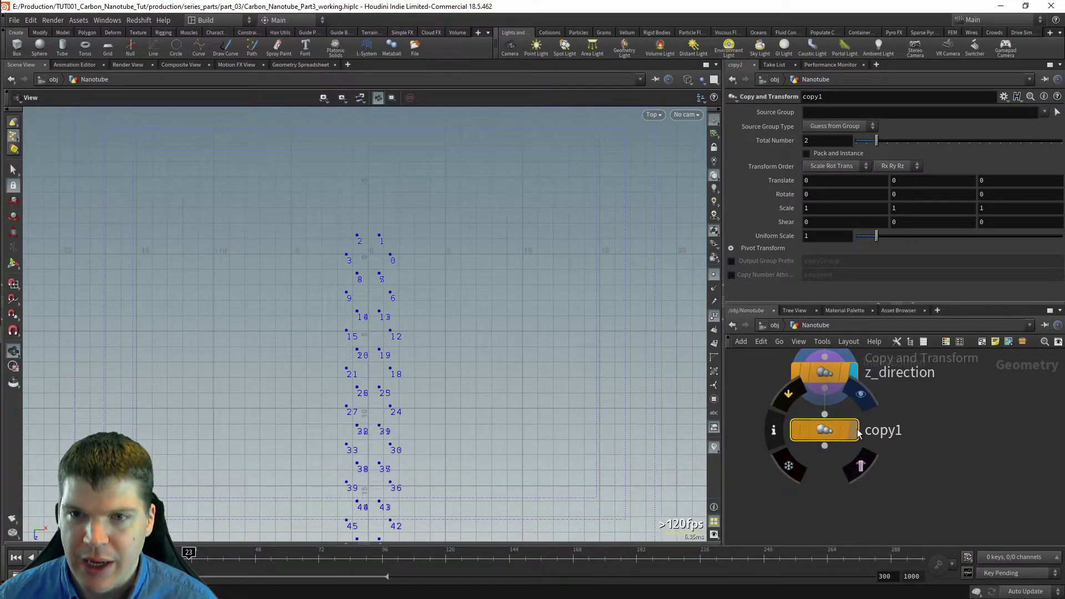
pyautogui.click(855, 431)
# Step: Try offsetting copy1's duplicate column by 2.6 in X and 1.3 in Z
pyautogui.keyDown('alt'); pyautogui.moveTo(923, 399); pyautogui.dragTo(897, 410, button='right'); pyautogui.keyUp('alt')
pyautogui.keyDown('alt'); pyautogui.moveTo(898, 410); pyautogui.dragTo(872, 441, button='middle'); pyautogui.keyUp('alt')
pyautogui.moveTo(813, 180); pyautogui.dragTo(983, 178, button='middle')
pyautogui.scroll(3, 531, 320)
pyautogui.moveTo(432, 318); pyautogui.dragTo(594, 304, button='right')
pyautogui.moveTo(561, 293); pyautogui.dragTo(526, 342, button='middle')
pyautogui.moveTo(824, 180); pyautogui.dragTo(777, 190, button='middle')
pyautogui.moveTo(998, 180); pyautogui.dragTo(1037, 181, button='middle')
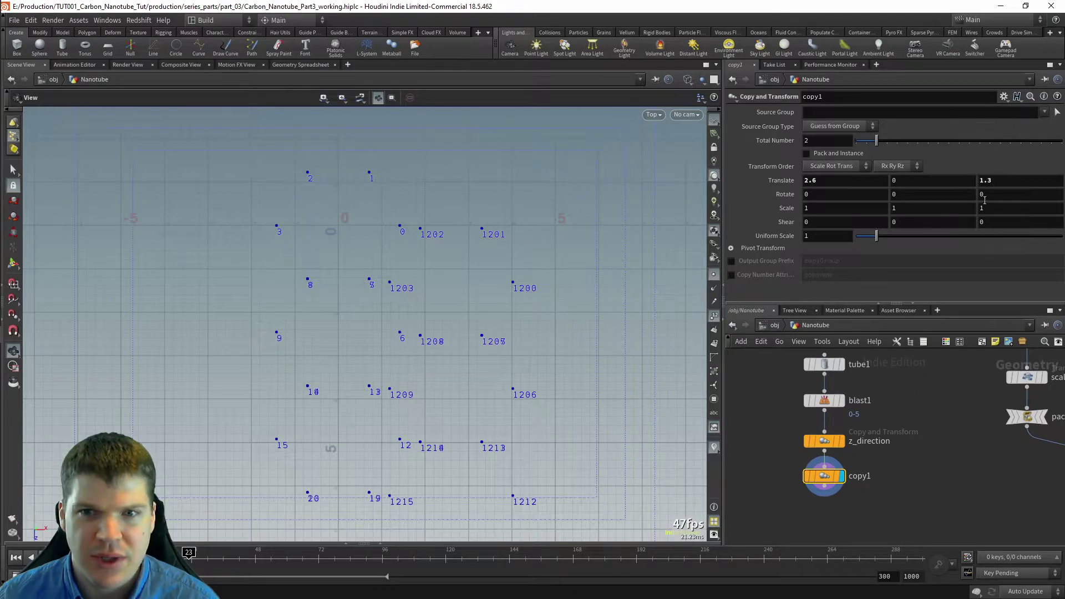
# Step: Turn on End Caps for tube1 and return to copy1's parameters
pyautogui.click(824, 364)
pyautogui.click(815, 158)
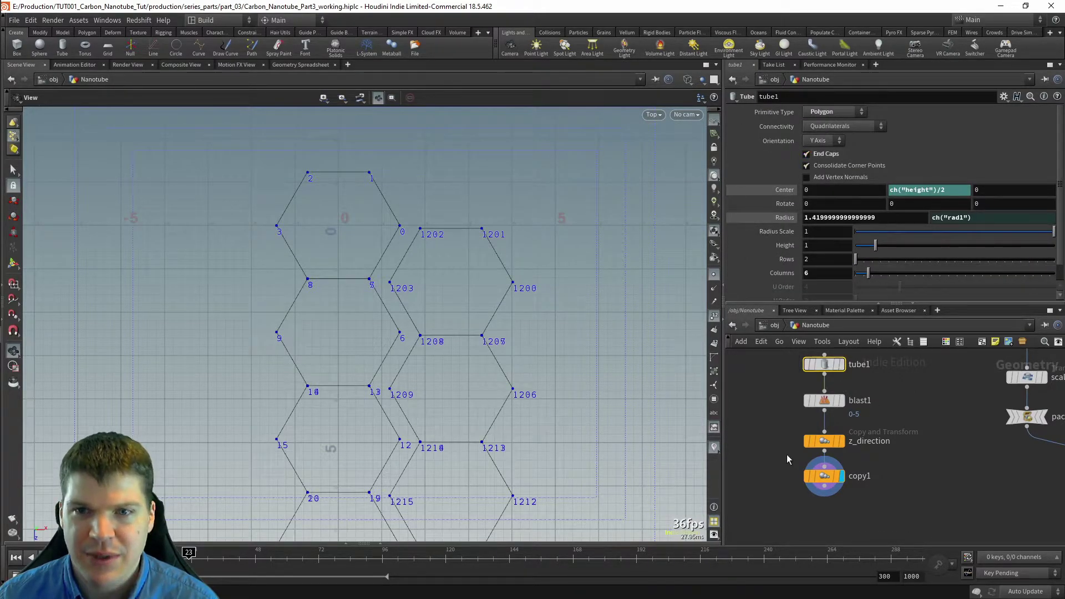
pyautogui.click(825, 477)
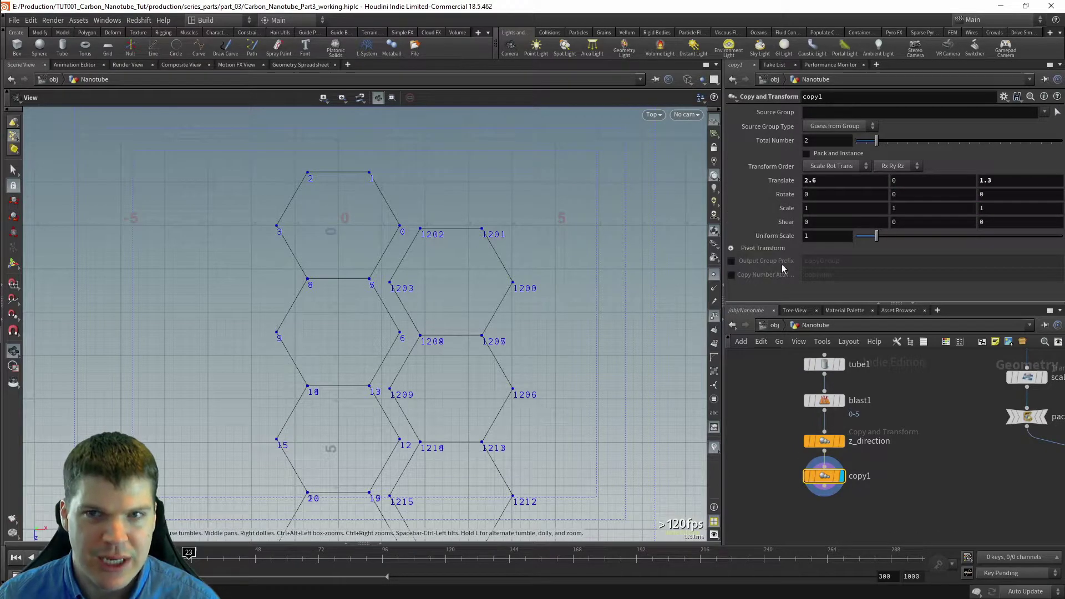
# Step: Adjust copy1's Translate to 2.17 in X and 1.197 in Z so the hexagon columns nearly interlock
pyautogui.moveTo(1000, 181)
pyautogui.mouseDown(button='middle')
pyautogui.moveTo(980, 182)
pyautogui.moveTo(1009, 185)
pyautogui.mouseUp(button='middle')
pyautogui.moveTo(1012, 181); pyautogui.dragTo(991, 216, button='middle')
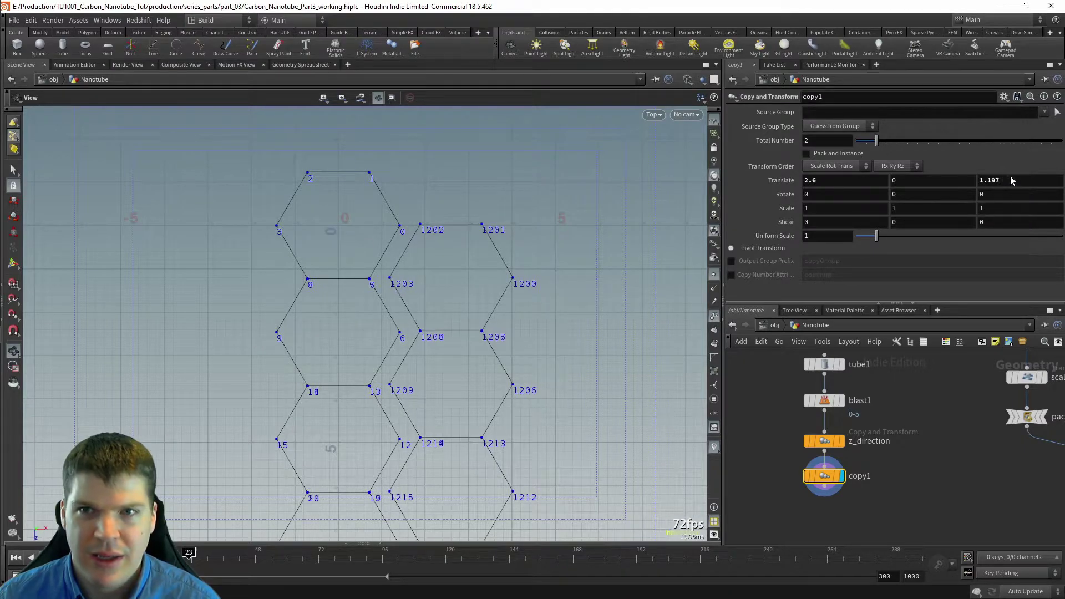
pyautogui.moveTo(847, 179); pyautogui.dragTo(631, 207, button='middle')
pyautogui.scroll(-5, 415, 242)
pyautogui.moveTo(314, 194); pyautogui.dragTo(314, 277, button='middle')
pyautogui.scroll(5, 314, 278)
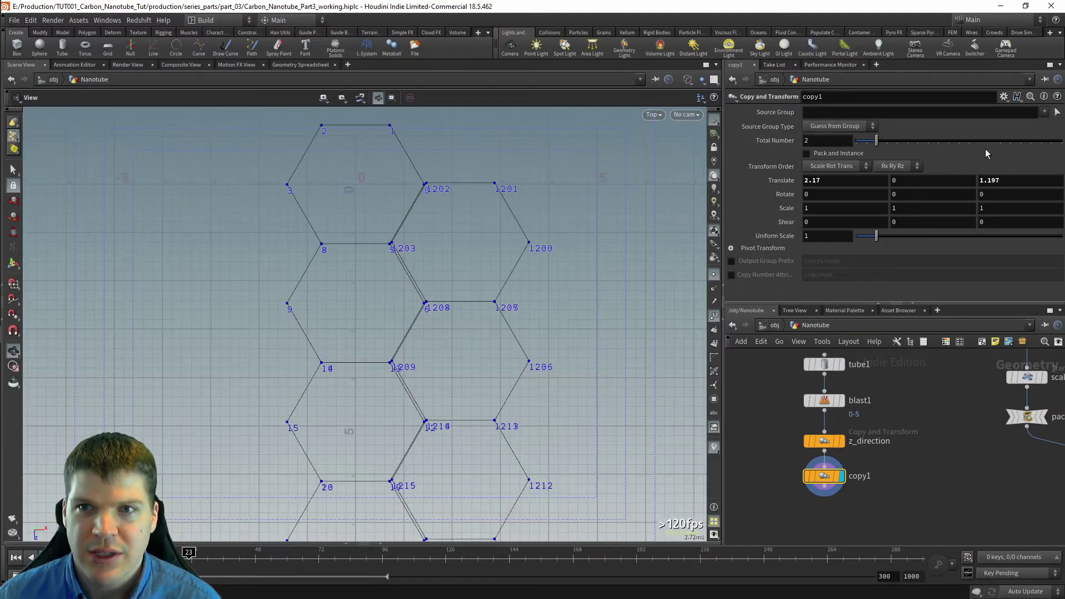
# Step: In Snip & Sketch, draw a yellow arrow labelled w from the hexagon's centre to its lower edge, and mark the neighbouring hexagon's centre
pyautogui.click(839, 181)
pyautogui.click(1022, 181)
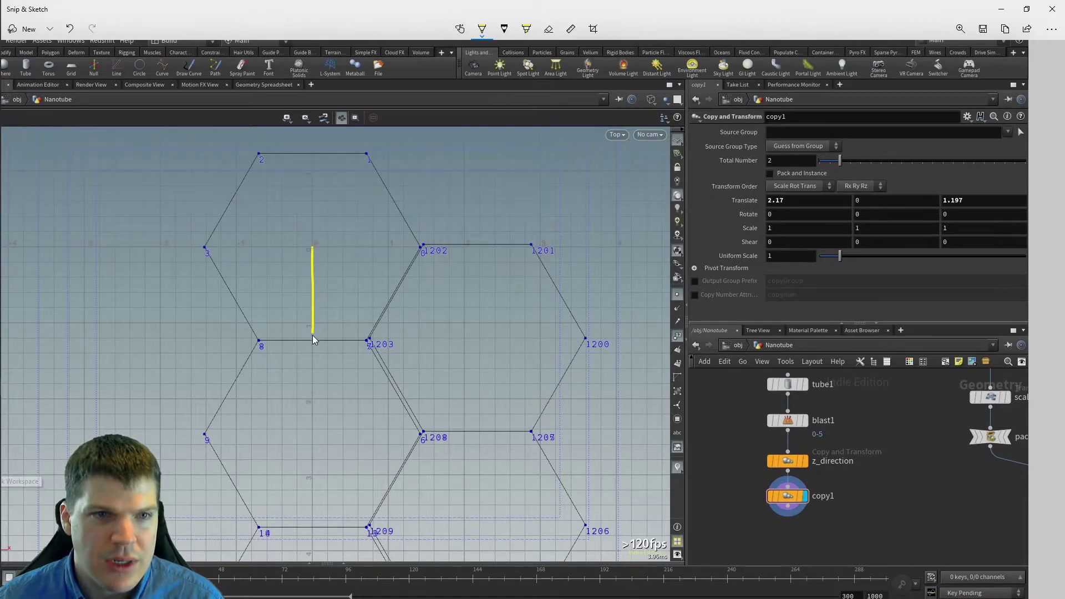
pyautogui.moveTo(305, 330); pyautogui.dragTo(324, 329)
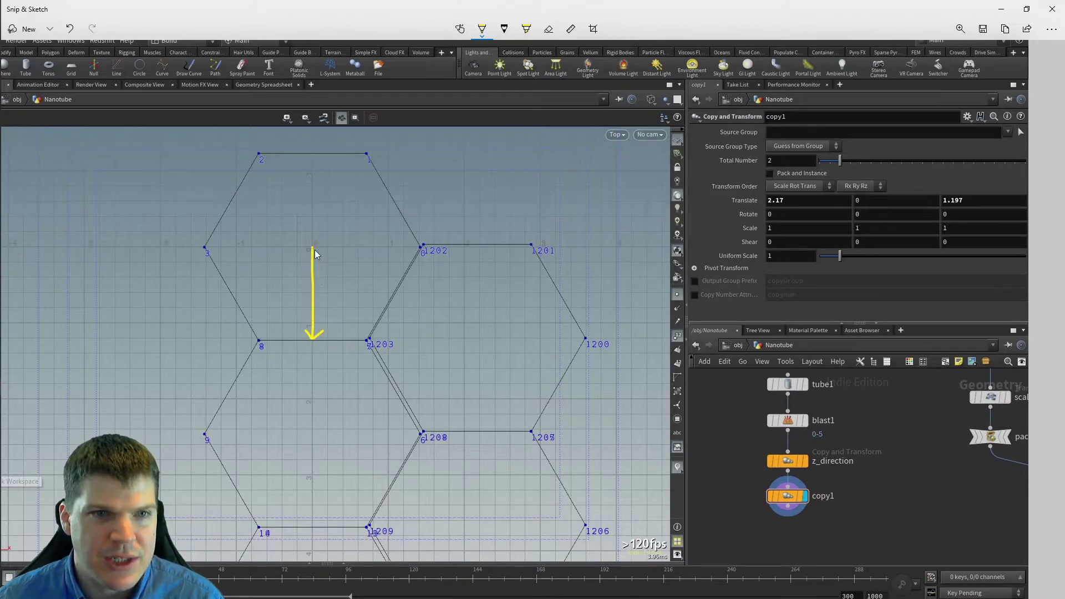
pyautogui.moveTo(284, 292); pyautogui.dragTo(301, 281)
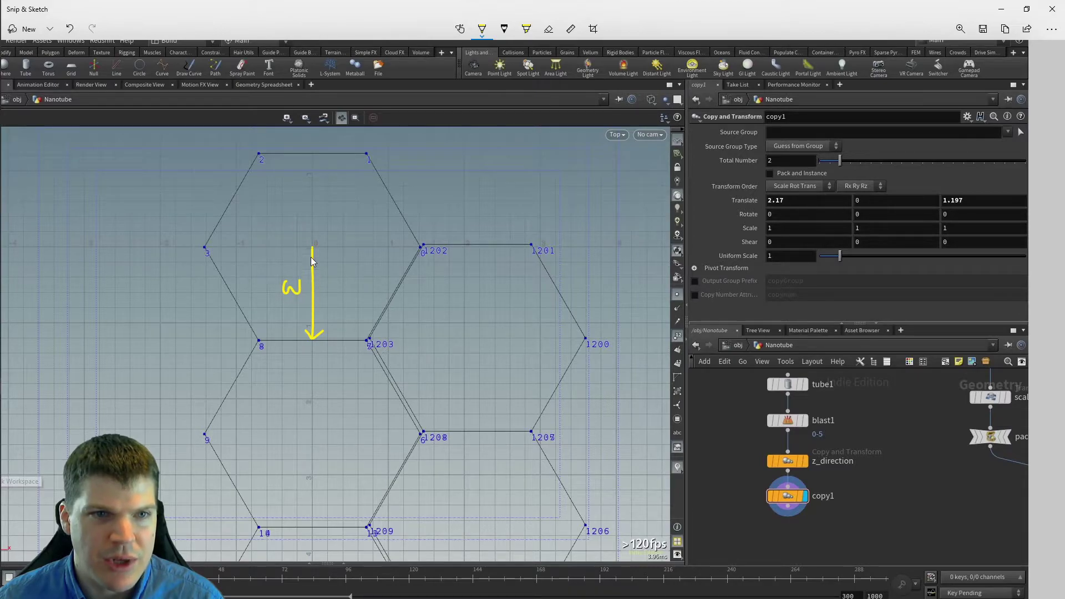
pyautogui.click(480, 344)
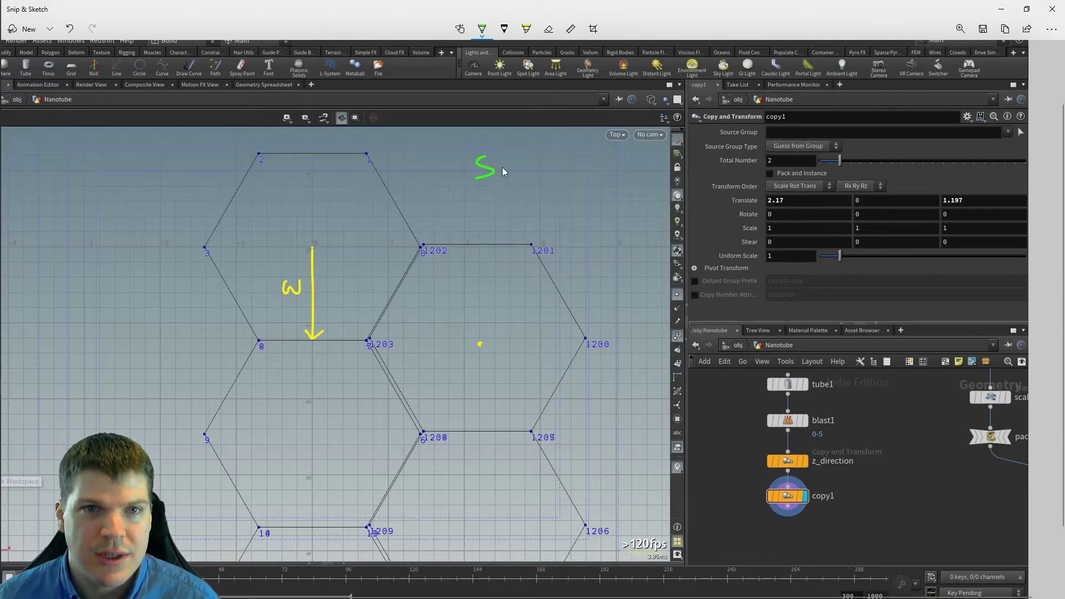
# Step: Write r x sin(60) in green above the hexagons and complete the yellow right triangle with its hypotenuse labelled r
pyautogui.moveTo(501, 166); pyautogui.dragTo(502, 175)
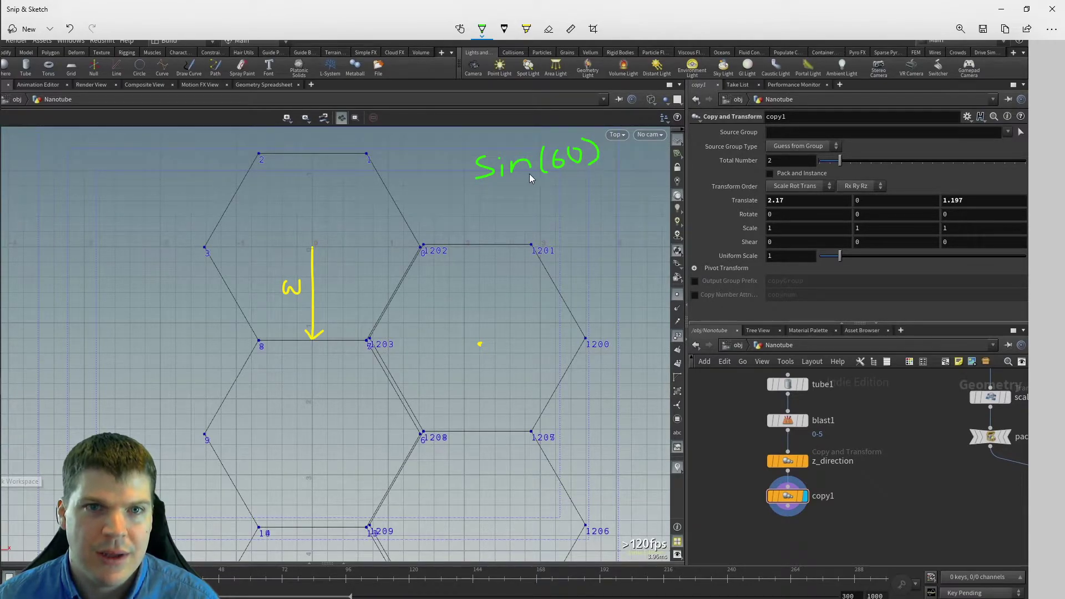
pyautogui.moveTo(452, 177); pyautogui.dragTo(458, 168)
pyautogui.click(482, 29)
pyautogui.click(553, 107)
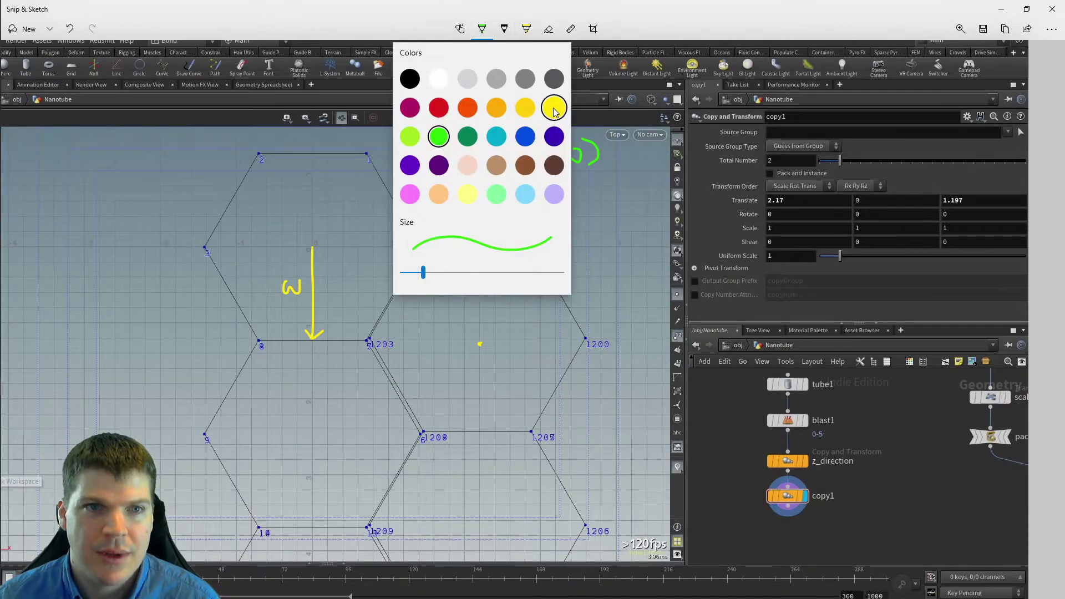
pyautogui.moveTo(338, 301); pyautogui.dragTo(367, 338)
pyautogui.moveTo(342, 292); pyautogui.dragTo(354, 282)
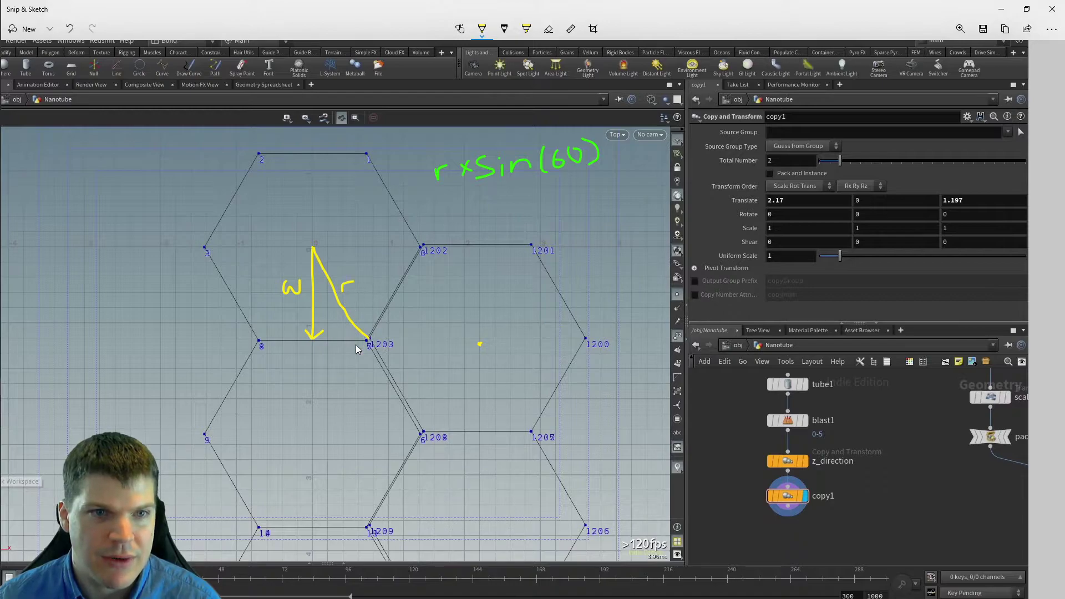
pyautogui.moveTo(312, 339); pyautogui.dragTo(370, 339)
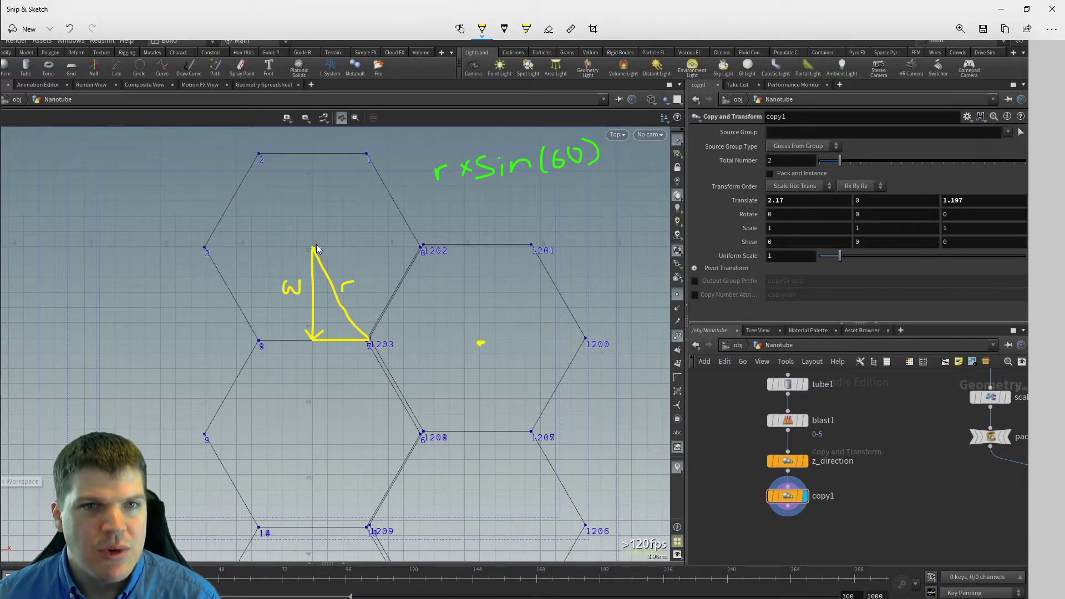
# Step: Draw an orange arrow horizontally from the hexagon's centre past its corner, tick it at the corner, and label that span r
pyautogui.click(482, 28)
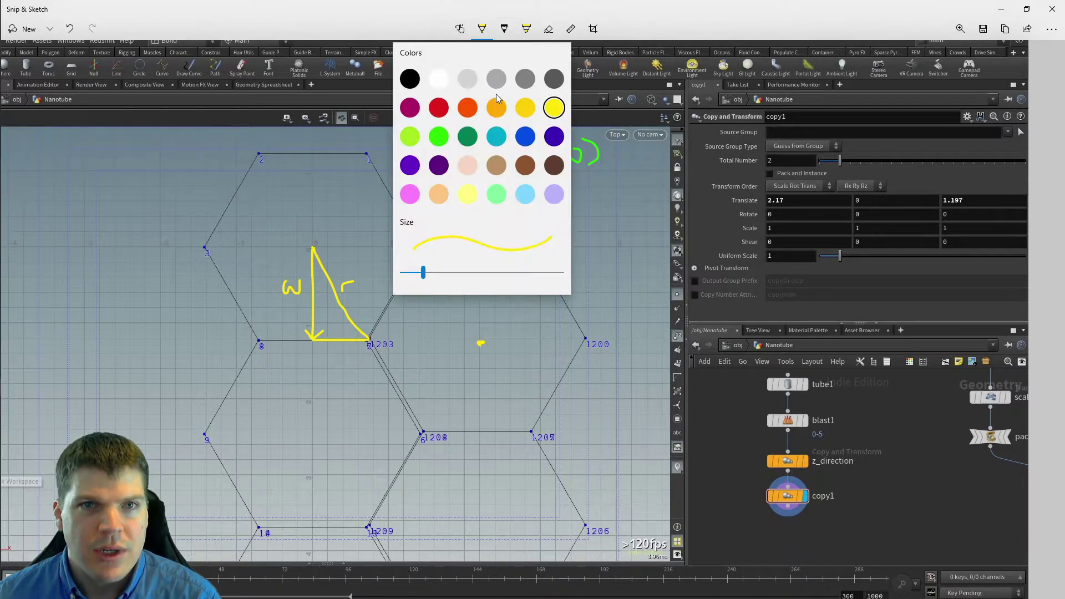
pyautogui.click(446, 112)
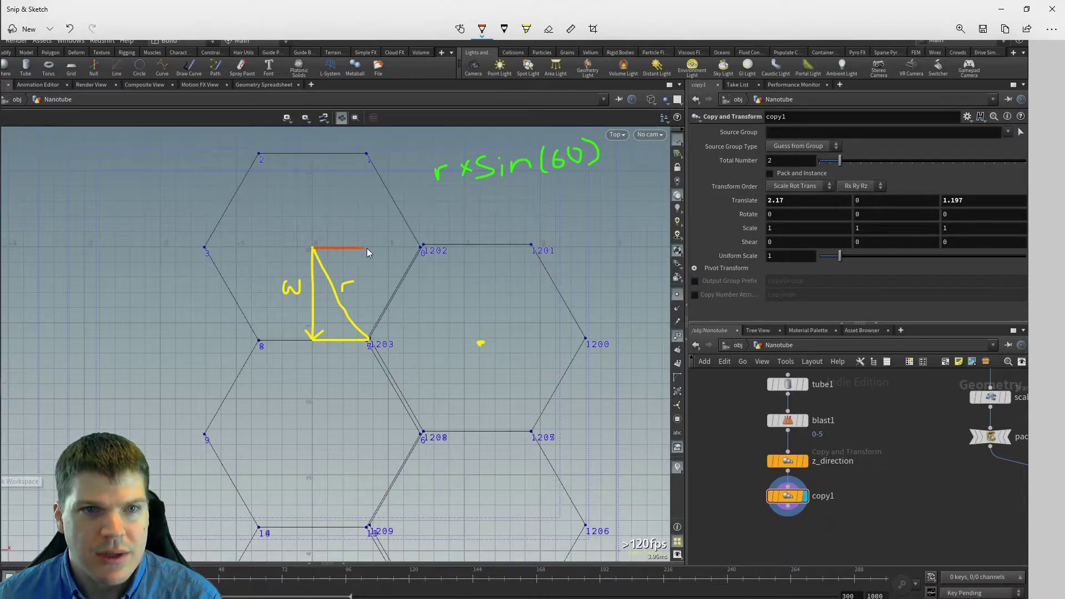
pyautogui.moveTo(420, 252); pyautogui.dragTo(433, 251)
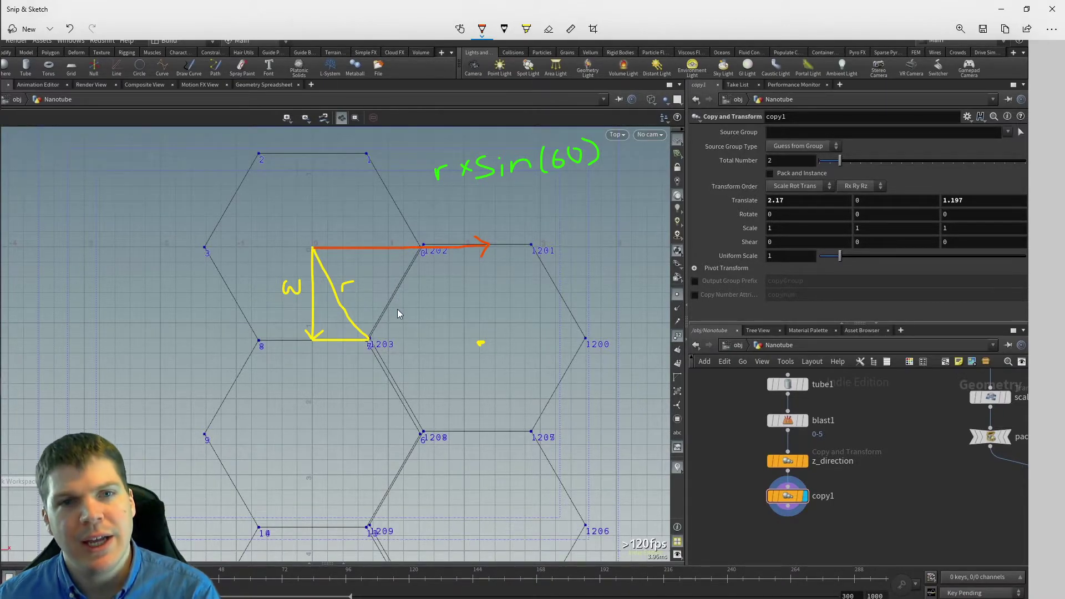
pyautogui.moveTo(421, 239); pyautogui.dragTo(420, 256)
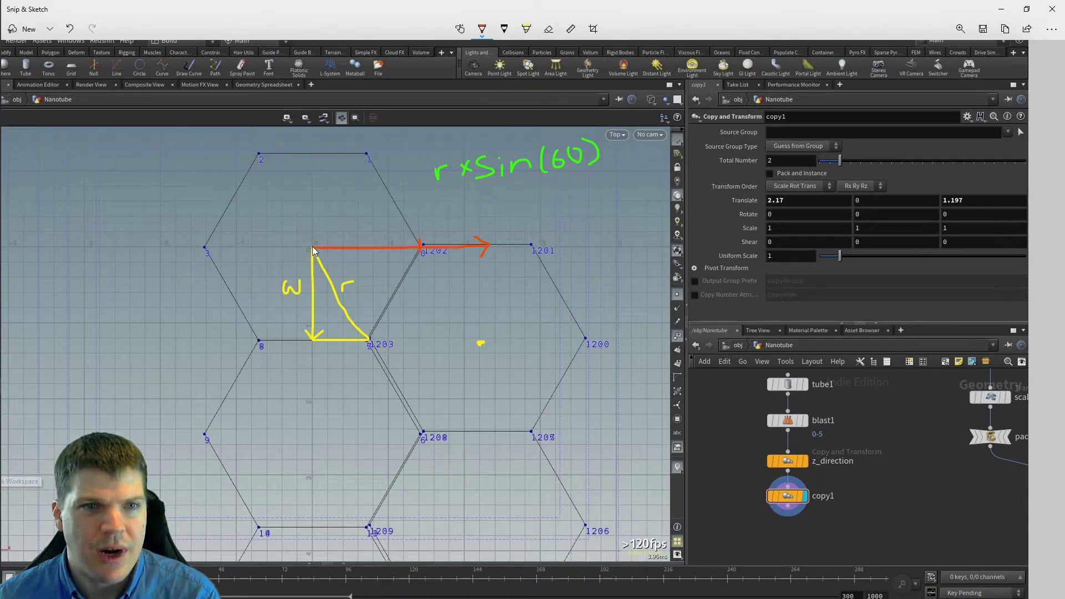
pyautogui.moveTo(359, 238); pyautogui.dragTo(372, 229)
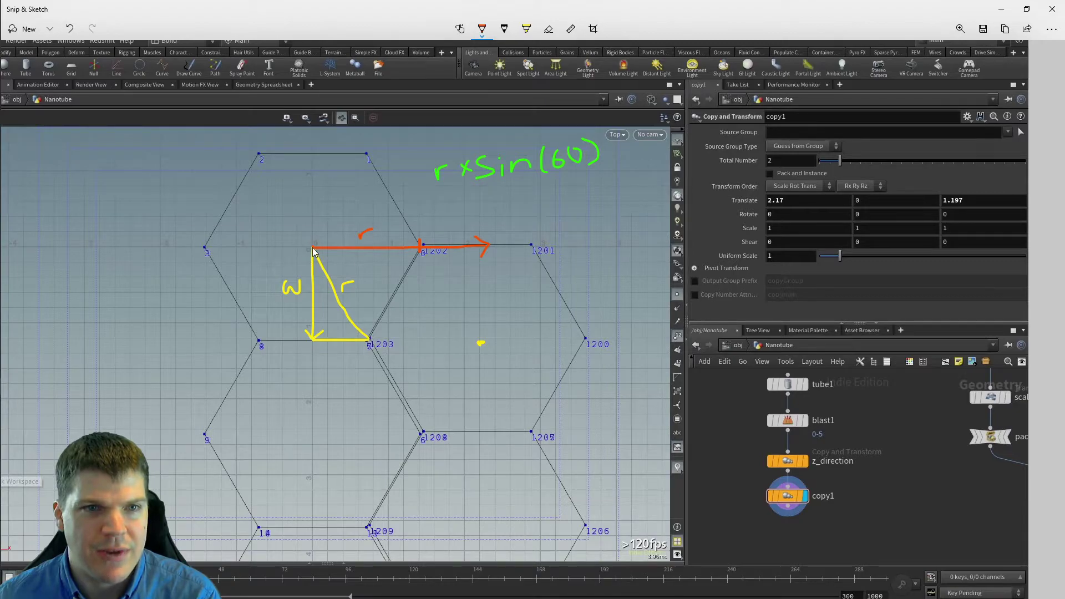
# Step: Tick the far corner and the arrow's end in orange, label the second span ½ r, add a plus sign, and write r x 1.5
pyautogui.moveTo(360, 232); pyautogui.dragTo(359, 241)
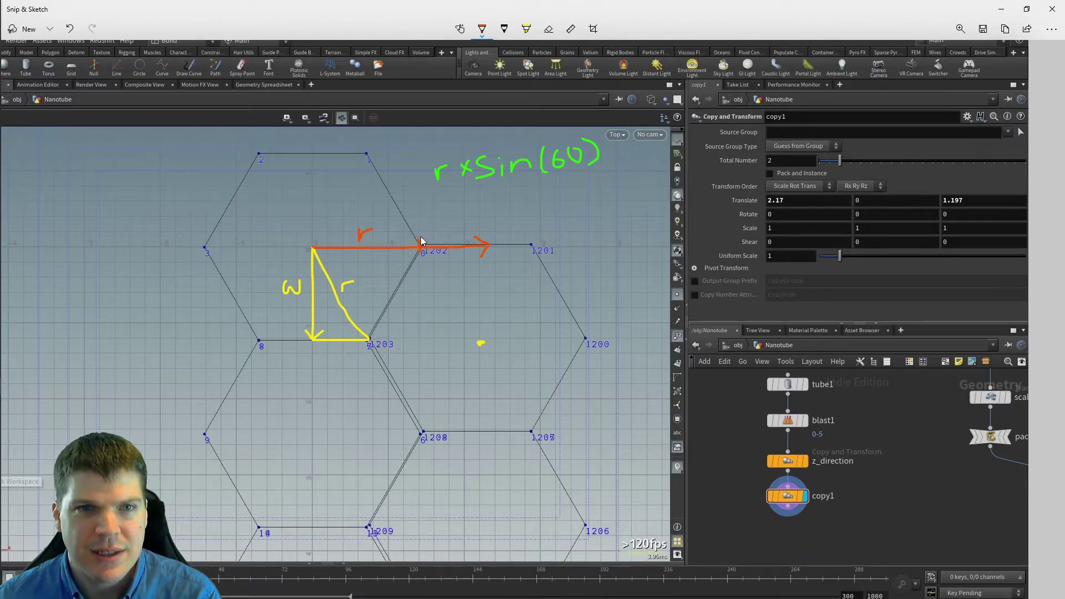
pyautogui.moveTo(530, 235); pyautogui.dragTo(530, 254)
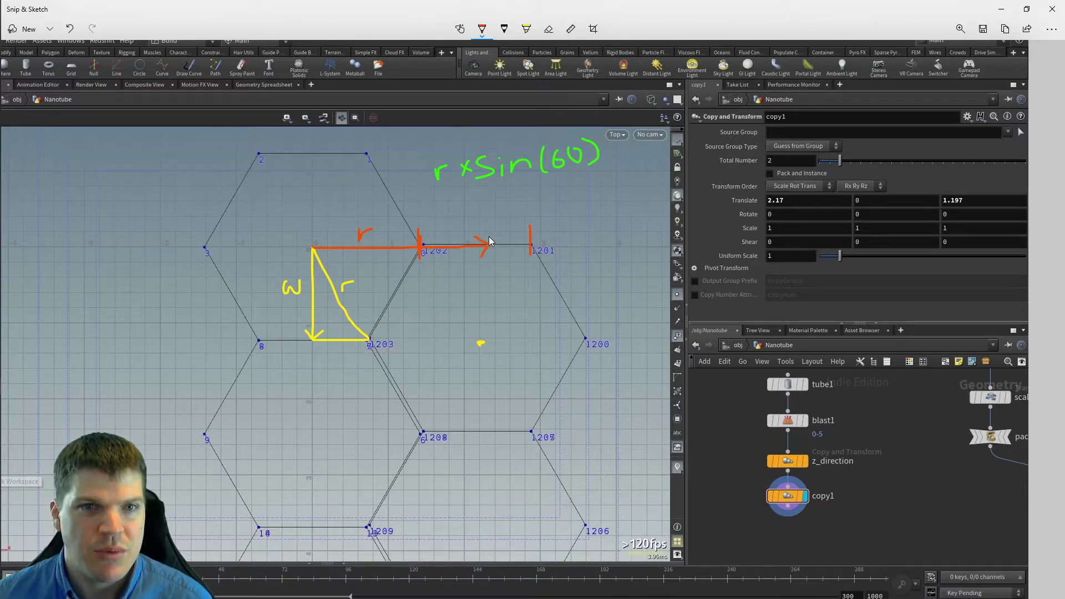
pyautogui.moveTo(441, 219); pyautogui.dragTo(456, 236)
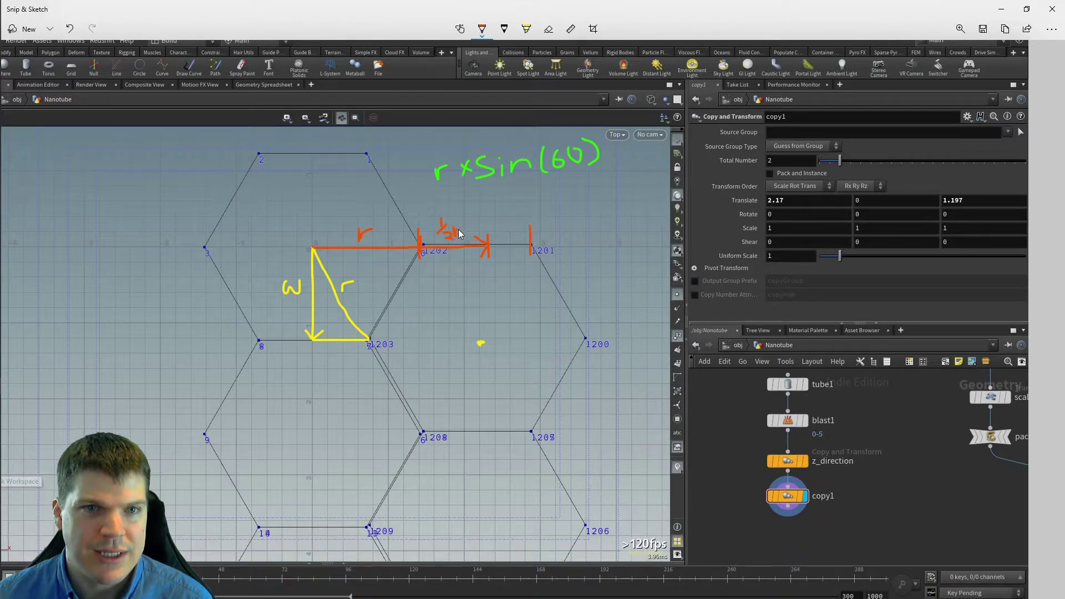
pyautogui.moveTo(403, 230)
pyautogui.mouseDown()
pyautogui.moveTo(402, 244)
pyautogui.moveTo(410, 237)
pyautogui.mouseUp()
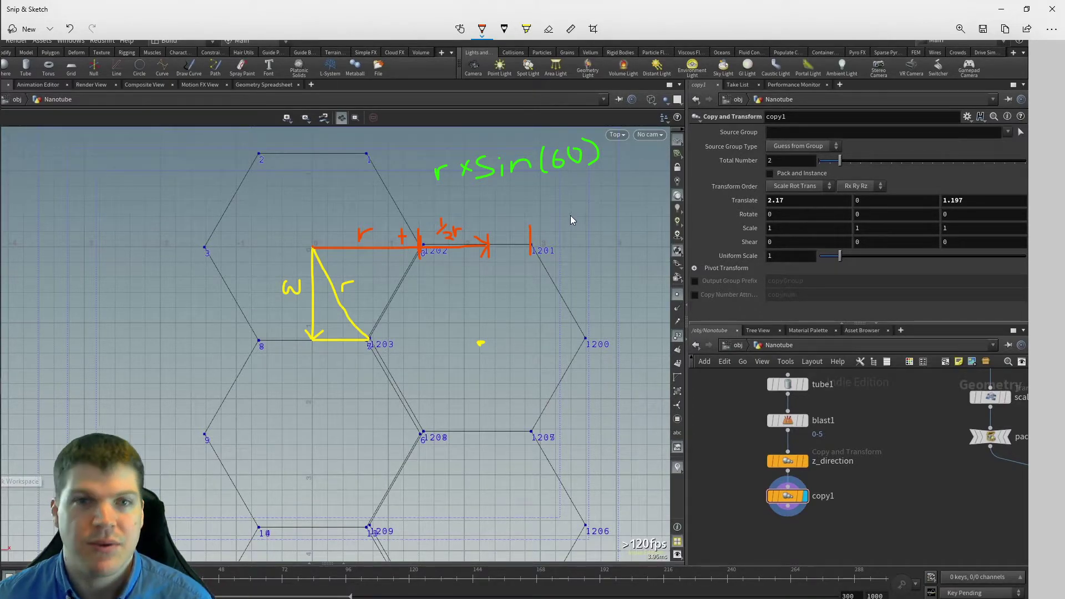
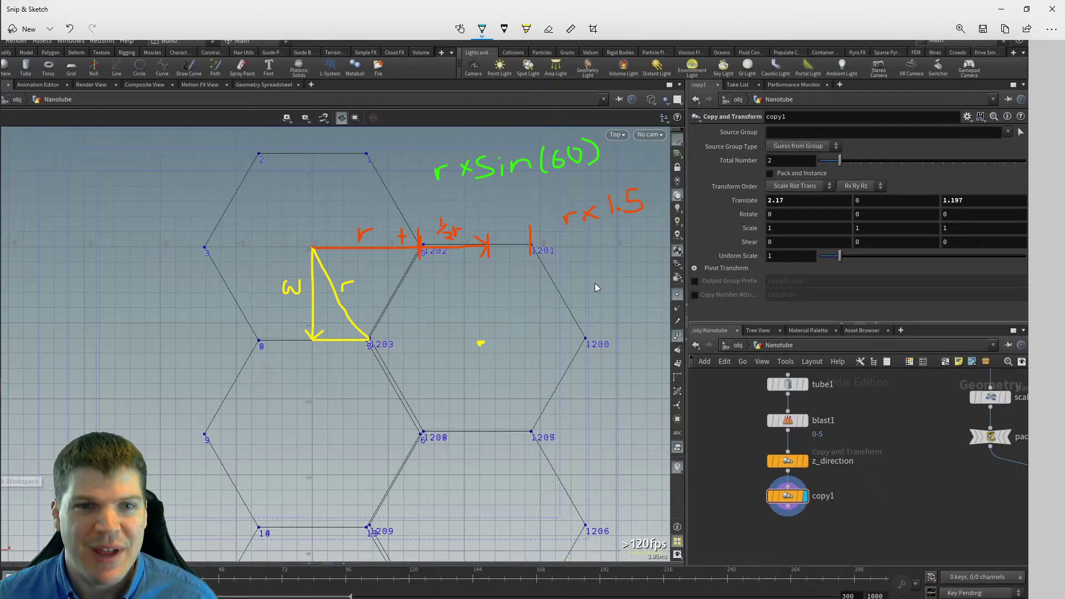
# Step: Draw a light-blue triangle to the neighbouring hexagon's centre, write sin(30) and 0.5 beside it, and underline r x 1.5
pyautogui.moveTo(483, 291)
pyautogui.mouseDown()
pyautogui.moveTo(478, 340)
pyautogui.moveTo(422, 256)
pyautogui.mouseUp()
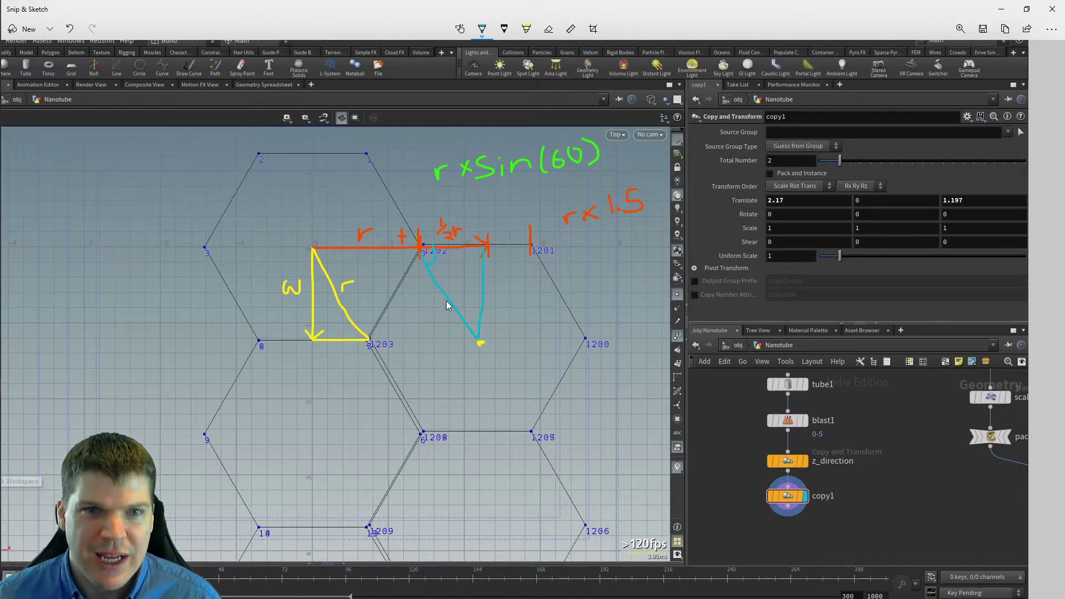
pyautogui.moveTo(581, 265)
pyautogui.mouseDown()
pyautogui.moveTo(584, 280)
pyautogui.moveTo(620, 254)
pyautogui.mouseUp()
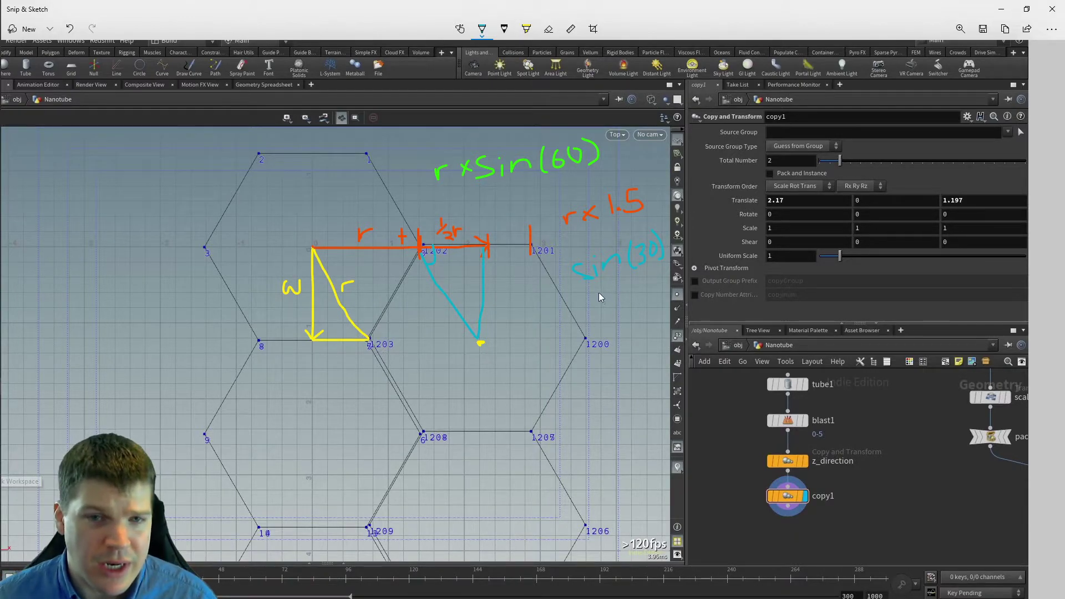
pyautogui.moveTo(610, 298); pyautogui.dragTo(639, 300)
pyautogui.click(623, 303)
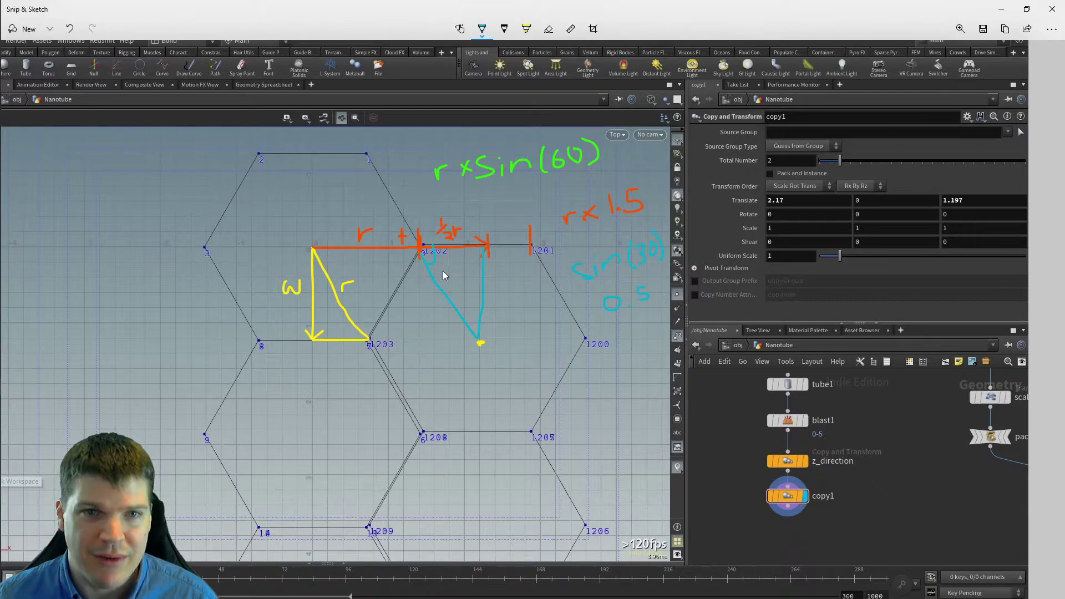
pyautogui.moveTo(569, 232); pyautogui.dragTo(638, 226)
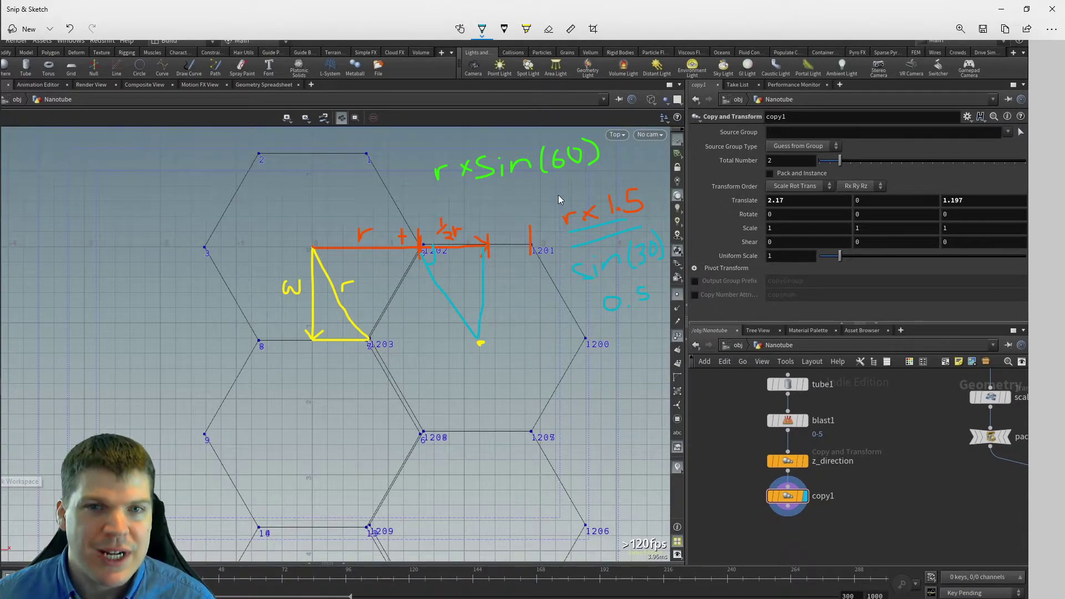
# Step: Switch to Houdini and rename the copy1 node to x_direction
pyautogui.hotkey('alt', 'Tab')
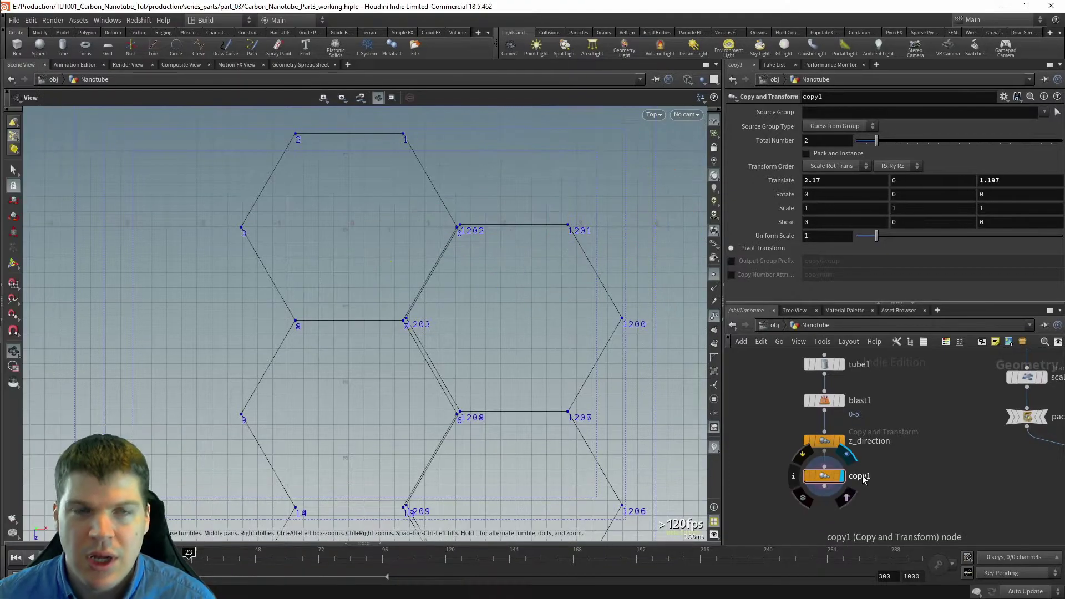
pyautogui.doubleClick(861, 475)
pyautogui.write('x')
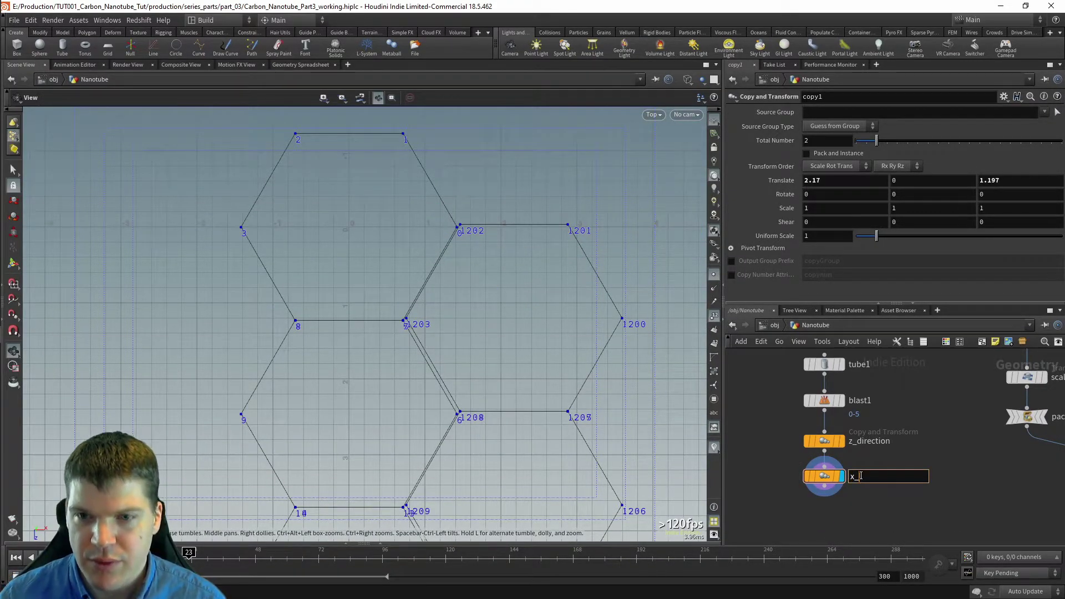
pyautogui.write('_direction')
pyautogui.press('Return')
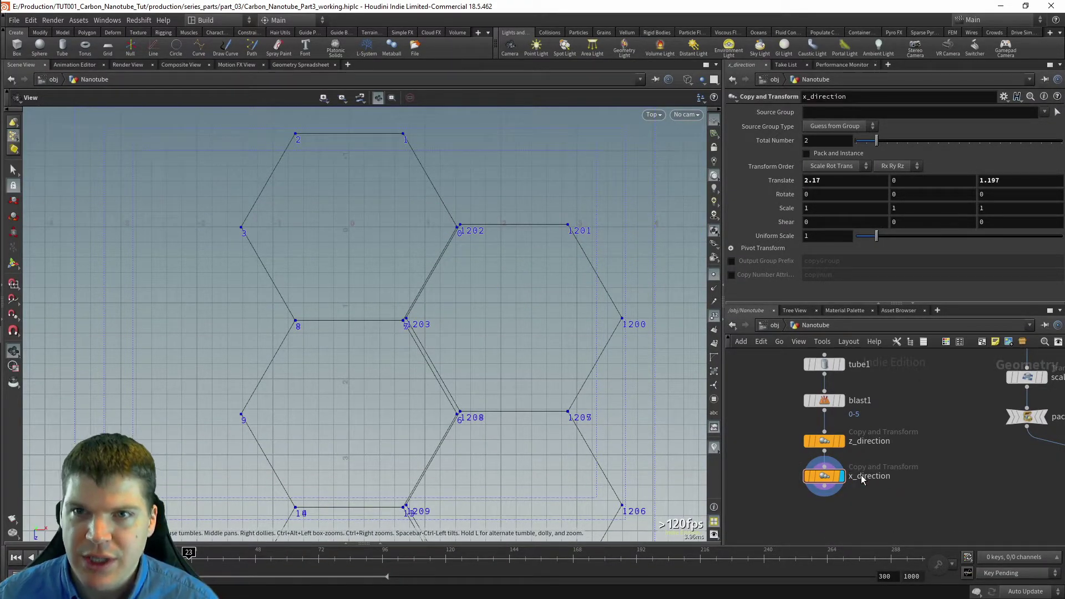
# Step: Set x_direction's X translate to a relative reference to tube1's radius times 1.5: ch("../tube1/rad1")*1.5
pyautogui.doubleClick(824, 180)
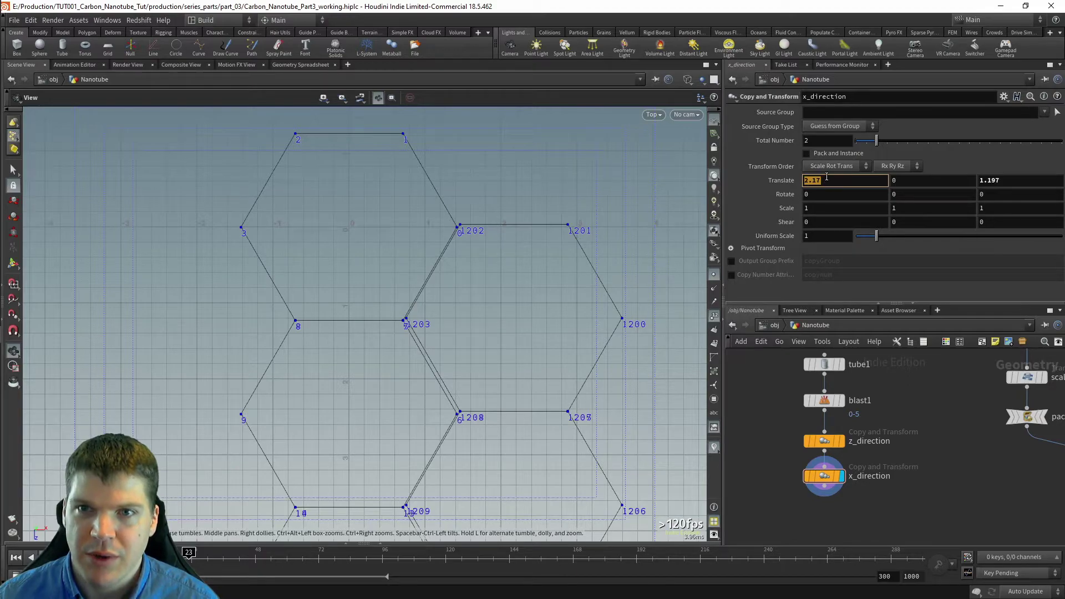
pyautogui.rightClick(826, 176)
pyautogui.click(848, 283)
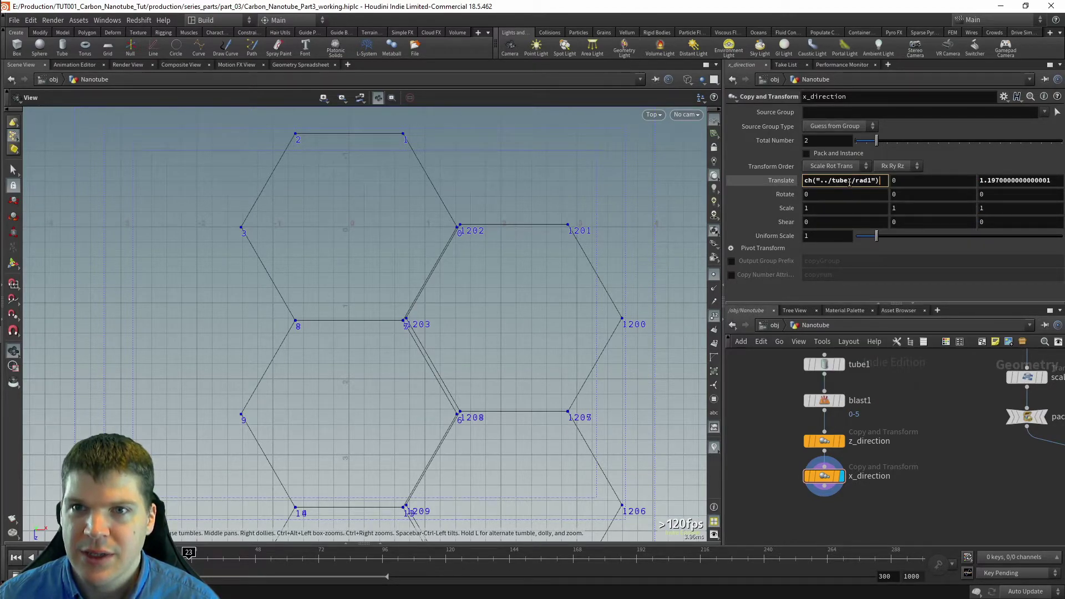
pyautogui.click(879, 180)
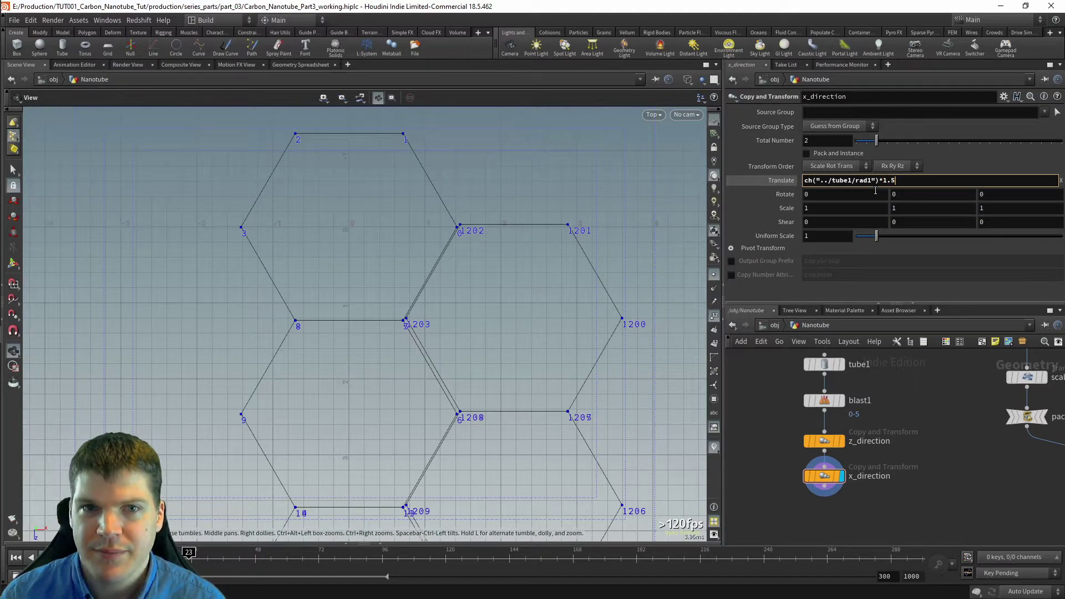
pyautogui.press('Return')
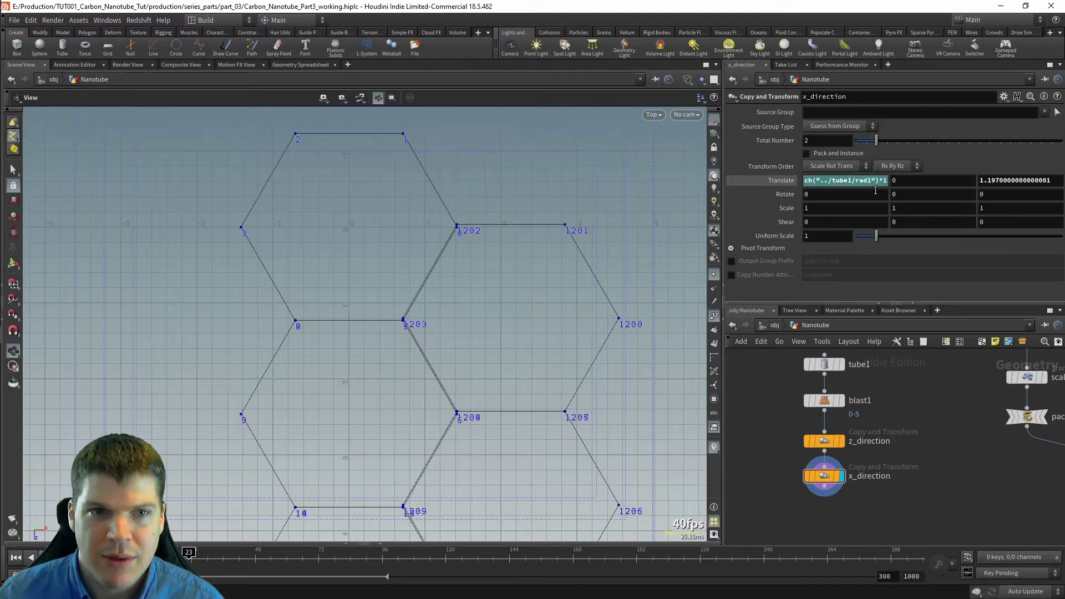
# Step: Set x_direction's Z translate to a relative reference to tube1's radius multiplied by sin(60)
pyautogui.doubleClick(1010, 181)
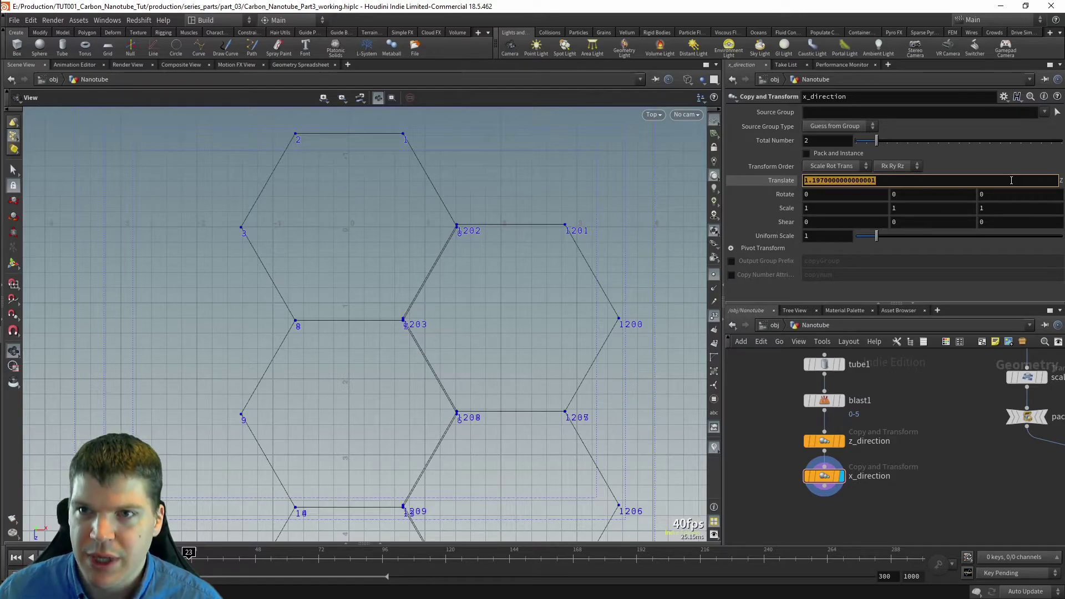
pyautogui.rightClick(932, 180)
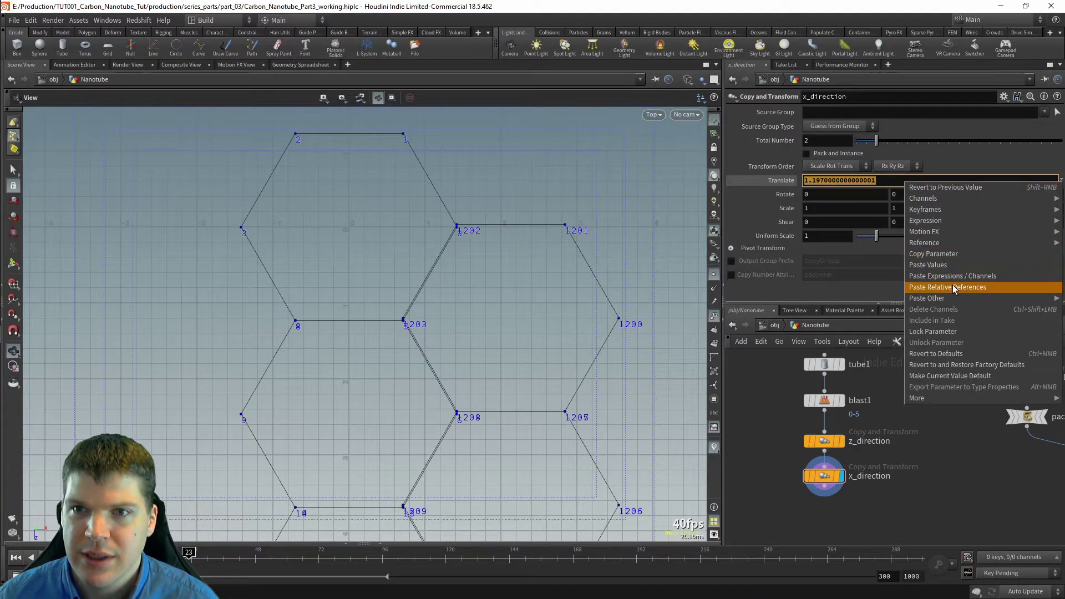
pyautogui.click(942, 286)
pyautogui.write('*sin(60)')
pyautogui.press('Return')
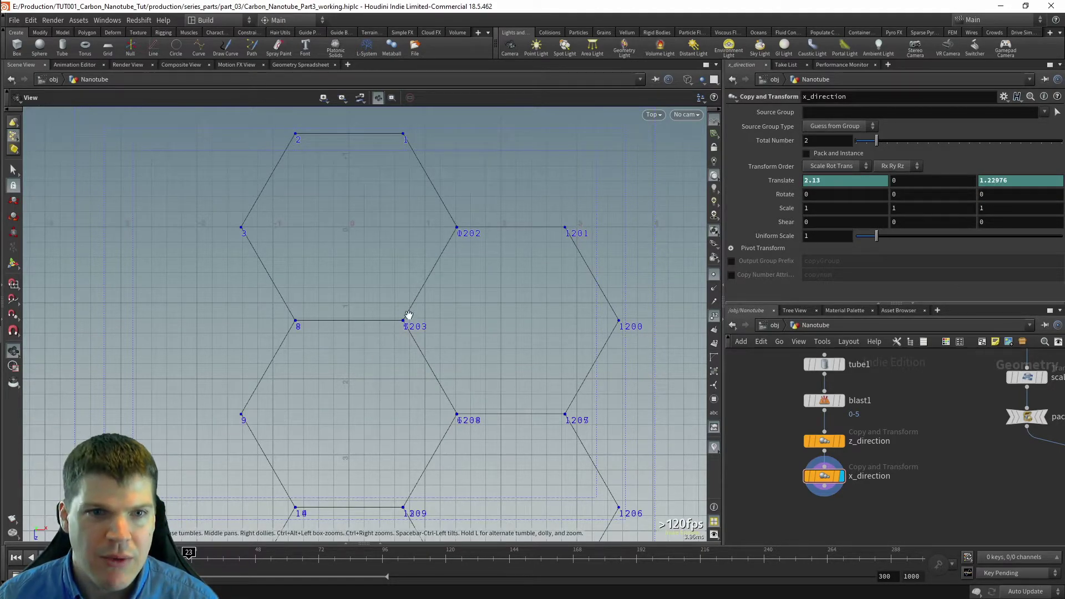
# Step: Raise x_direction's Total Number to 10 to extend the hexagon lattice along X
pyautogui.moveTo(590, 415); pyautogui.dragTo(489, 447, button='right')
pyautogui.moveTo(490, 446); pyautogui.dragTo(487, 305, button='middle')
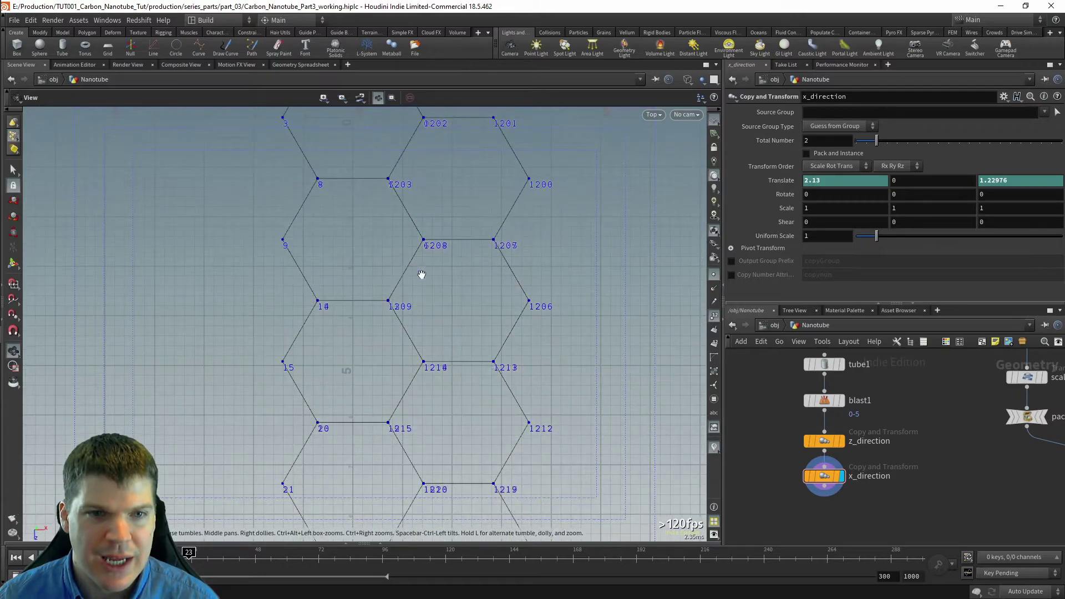
pyautogui.moveTo(876, 143); pyautogui.dragTo(948, 143)
pyautogui.scroll(-5, 471, 322)
pyautogui.moveTo(564, 408); pyautogui.dragTo(512, 262, button='middle')
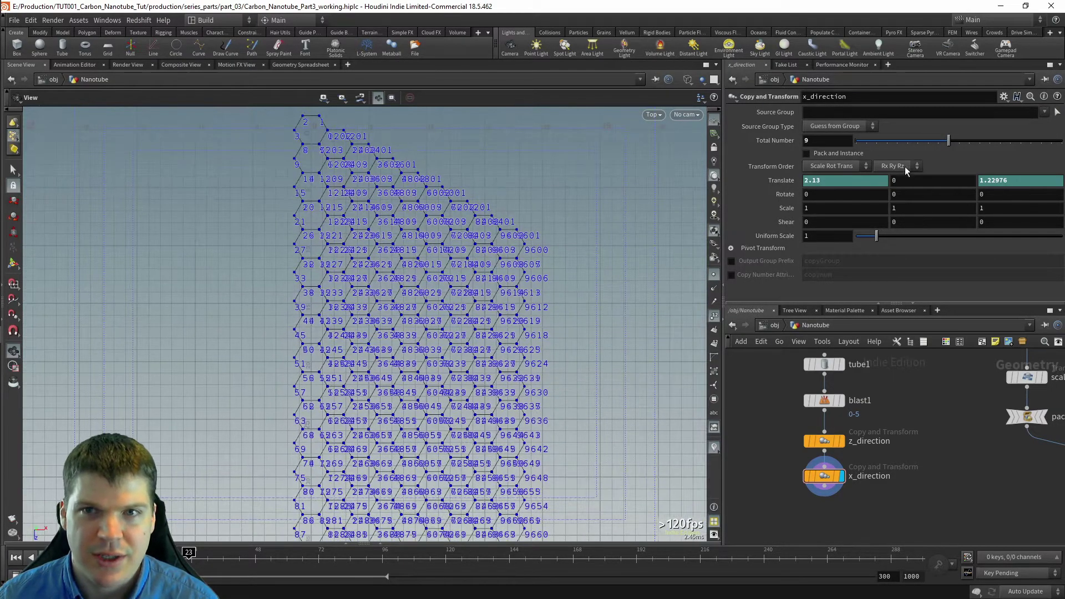
pyautogui.moveTo(949, 143); pyautogui.dragTo(959, 143)
pyautogui.scroll(-5, 468, 238)
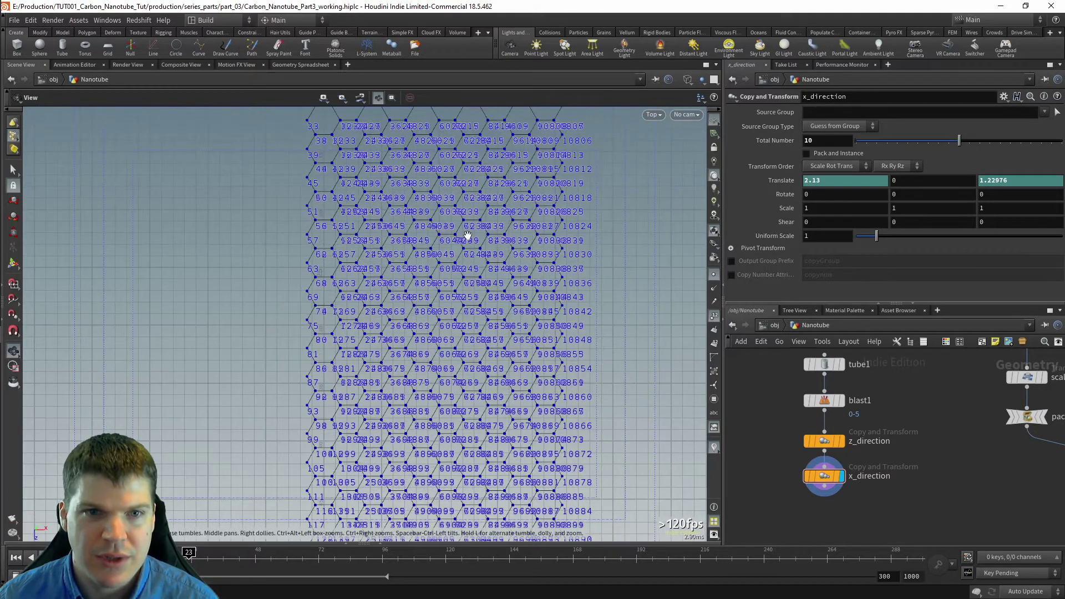
# Step: Hide the point numbers in the viewport and look over the hexagon lattice up close
pyautogui.click(714, 315)
pyautogui.scroll(4, 386, 377)
pyautogui.moveTo(385, 377); pyautogui.dragTo(566, 381, button='right')
pyautogui.moveTo(566, 380); pyautogui.dragTo(343, 173, button='middle')
pyautogui.moveTo(379, 387); pyautogui.dragTo(261, 348, button='right')
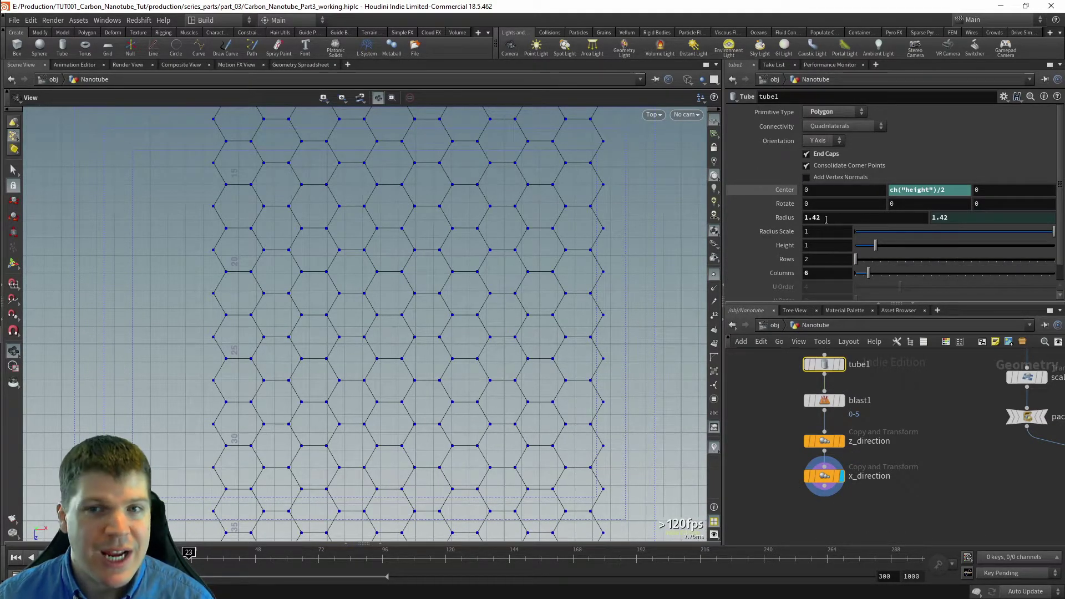
# Step: Try different Radius values on tube1 to test the lattice spacing, and undo the change
pyautogui.moveTo(829, 218); pyautogui.dragTo(932, 234, button='middle')
pyautogui.moveTo(1064, 234); pyautogui.dragTo(998, 213, button='middle')
pyautogui.hotkey('ctrl', 'z')
# Step: Turn off tube1's End Caps and show the point numbers with the blast1 node selected
pyautogui.click(823, 154)
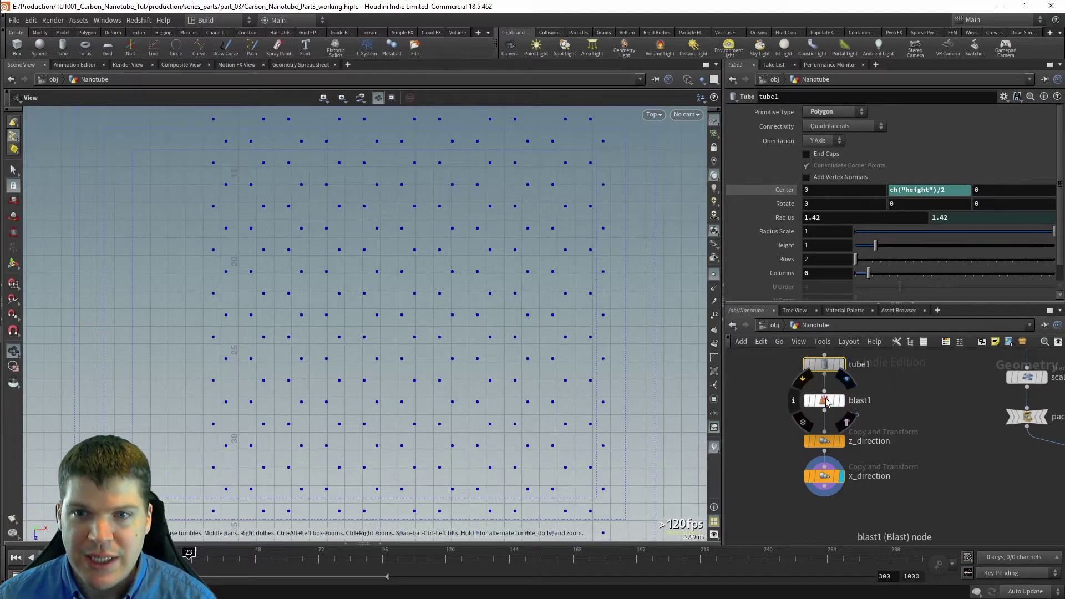
pyautogui.click(824, 400)
pyautogui.click(713, 315)
# Step: Set blast1's point Group to 6-7 and have it delete the non-selected points
pyautogui.moveTo(238, 287); pyautogui.dragTo(542, 380, button='right')
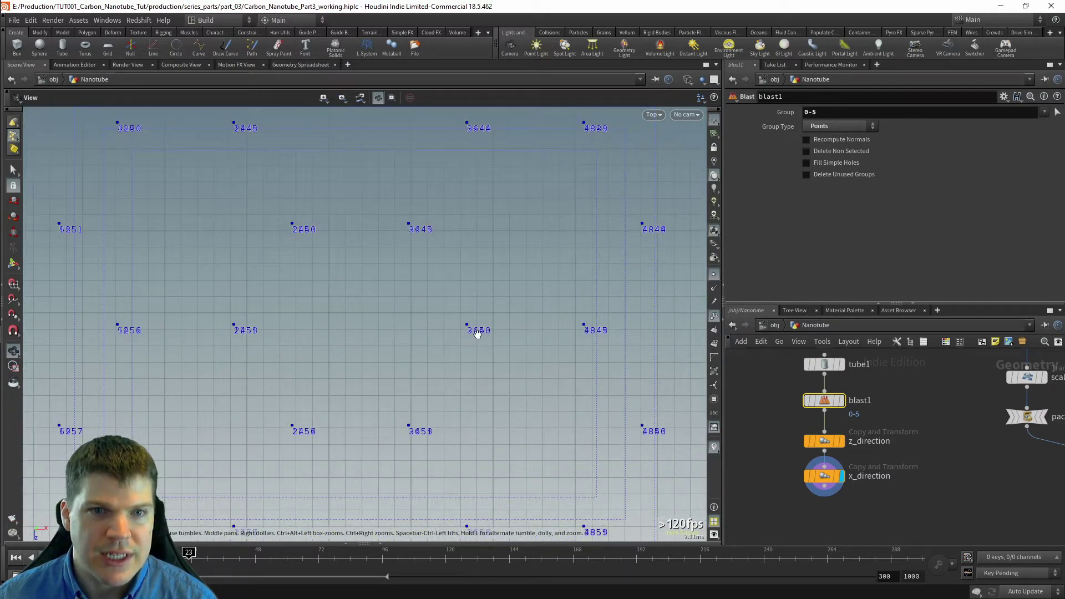
pyautogui.moveTo(530, 330); pyautogui.dragTo(437, 297, button='right')
pyautogui.moveTo(383, 257); pyautogui.dragTo(428, 342, button='middle')
pyautogui.moveTo(306, 158); pyautogui.dragTo(316, 331, button='middle')
pyautogui.moveTo(315, 330); pyautogui.dragTo(489, 320, button='right')
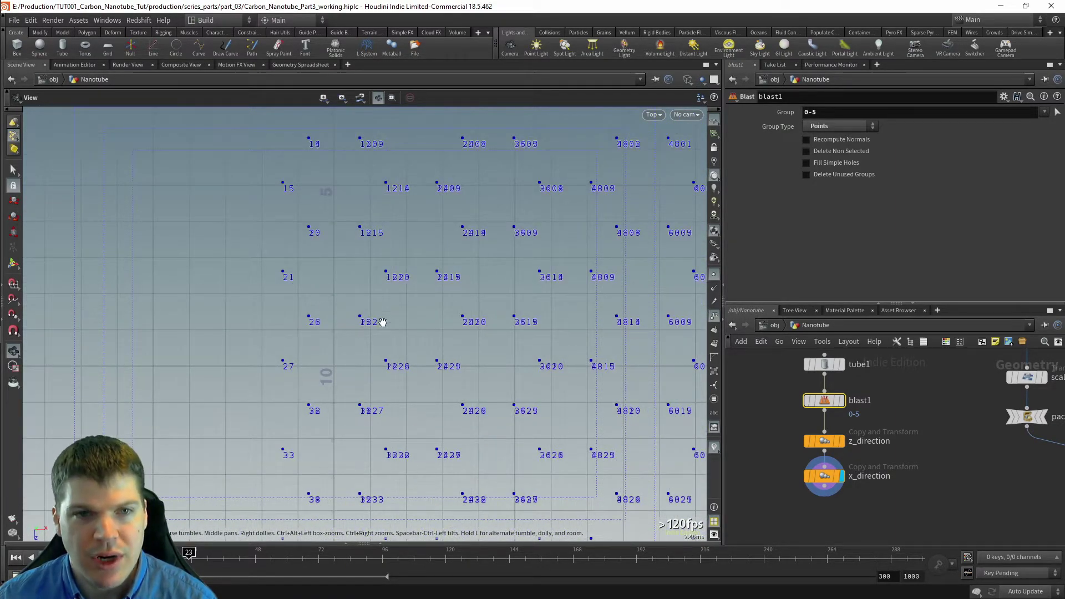
pyautogui.moveTo(382, 322); pyautogui.dragTo(497, 317, button='right')
pyautogui.moveTo(409, 281); pyautogui.dragTo(468, 506, button='middle')
pyautogui.doubleClick(841, 112)
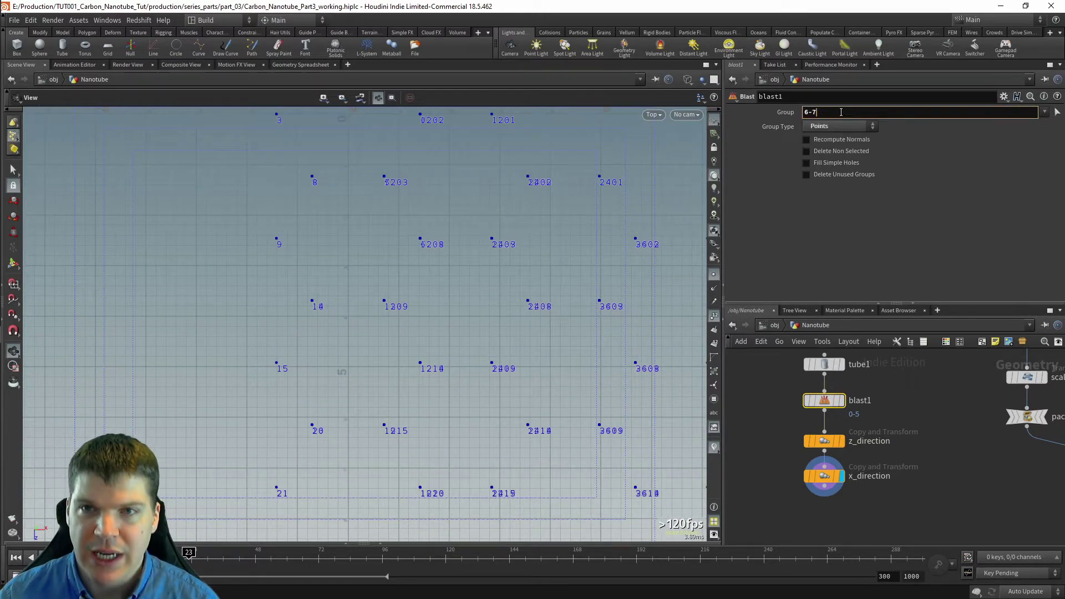
pyautogui.press('Return')
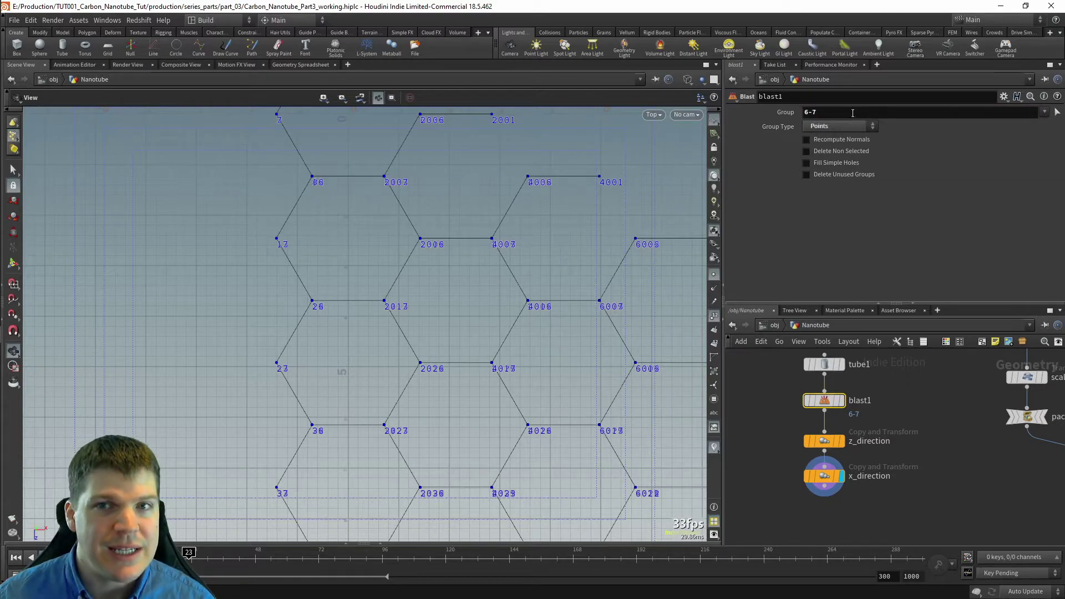
pyautogui.click(807, 151)
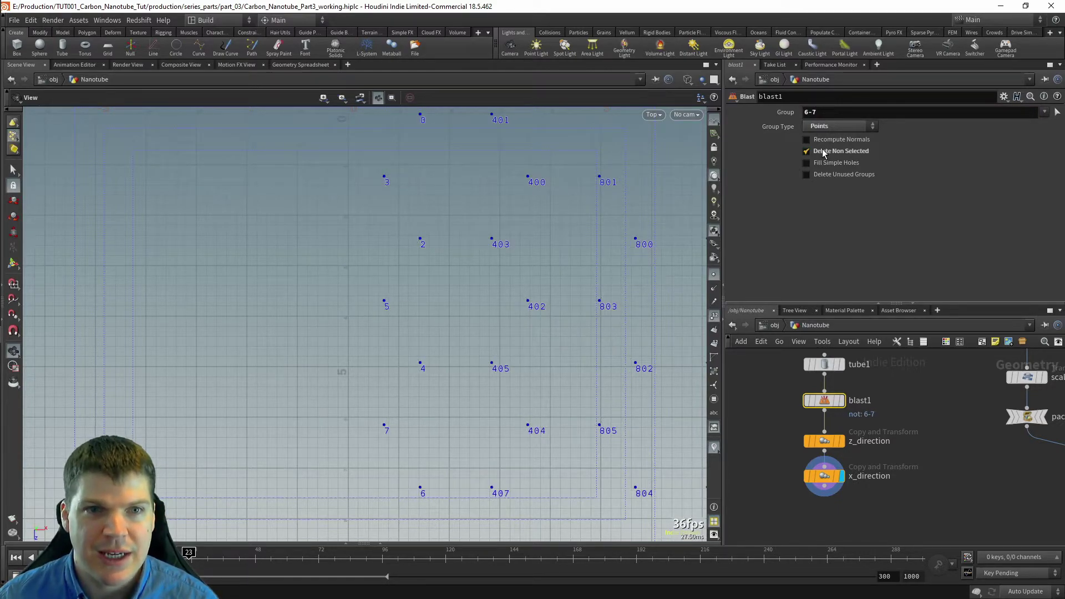
# Step: Hide the point numbers and examine the remaining points for overlaps across the lattice
pyautogui.moveTo(562, 335); pyautogui.dragTo(267, 359, button='right')
pyautogui.moveTo(497, 432); pyautogui.dragTo(434, 267, button='middle')
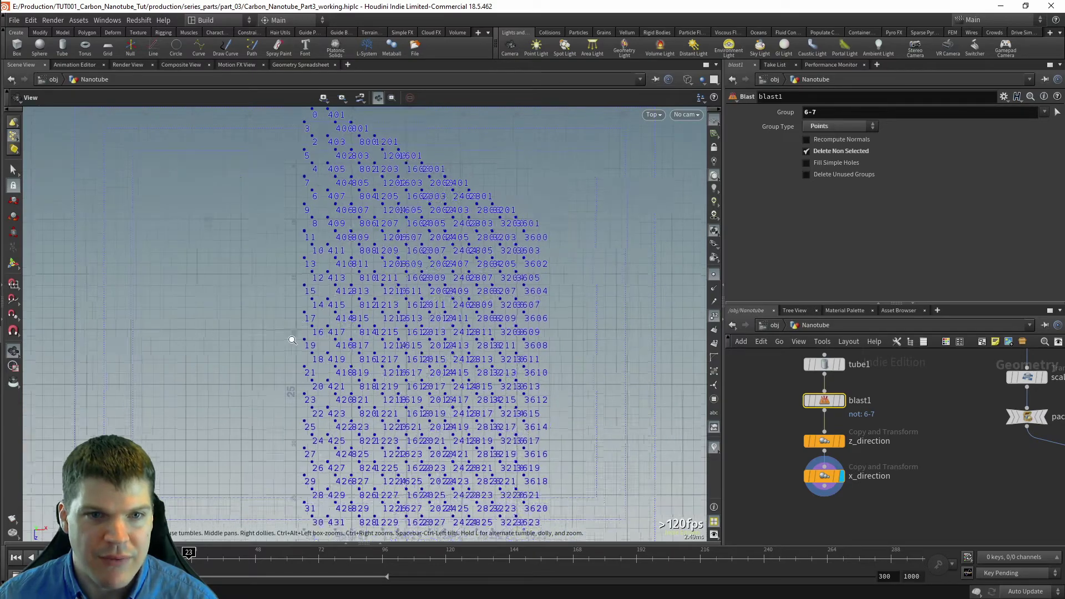
pyautogui.moveTo(278, 339); pyautogui.dragTo(522, 333, button='right')
pyautogui.click(716, 316)
pyautogui.moveTo(227, 321); pyautogui.dragTo(494, 276, button='right')
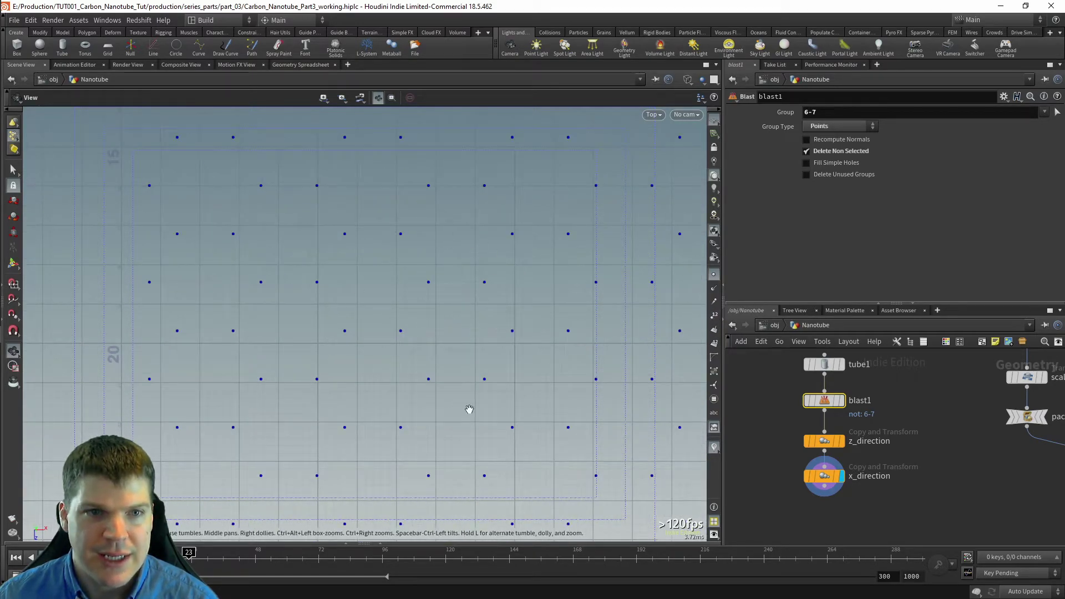
pyautogui.moveTo(638, 322); pyautogui.dragTo(546, 331, button='middle')
pyautogui.moveTo(547, 330); pyautogui.dragTo(338, 313, button='right')
pyautogui.moveTo(383, 228); pyautogui.dragTo(405, 396, button='middle')
pyautogui.moveTo(315, 349); pyautogui.dragTo(459, 345, button='right')
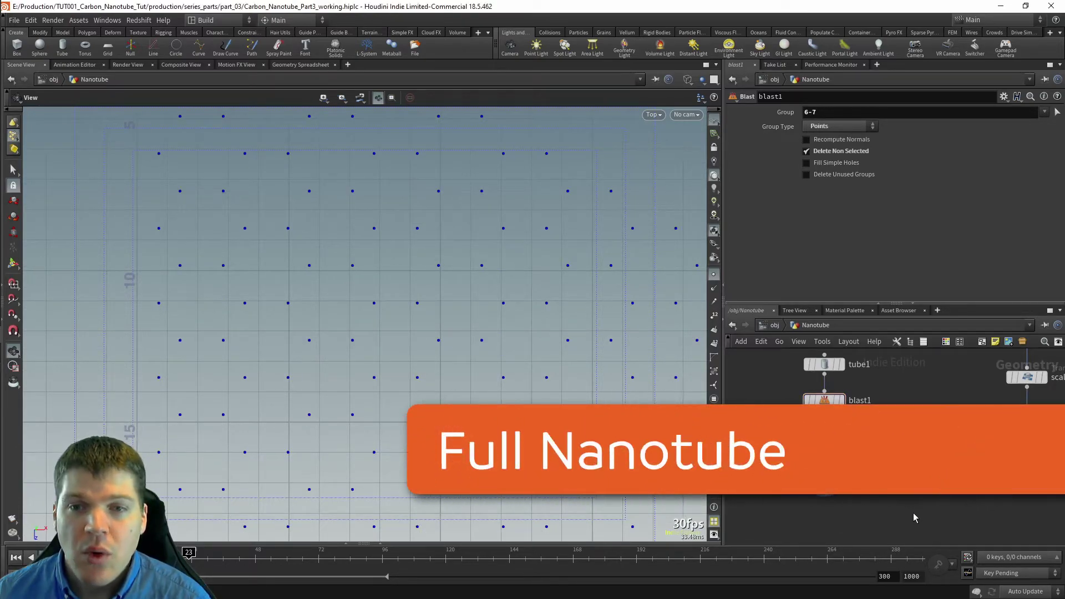
# Step: Add a Bend node below x_direction in the Nanotube network
pyautogui.moveTo(915, 518); pyautogui.dragTo(886, 503, button='middle')
pyautogui.moveTo(451, 349); pyautogui.dragTo(342, 409, button='right')
pyautogui.moveTo(342, 408); pyautogui.dragTo(344, 334, button='middle')
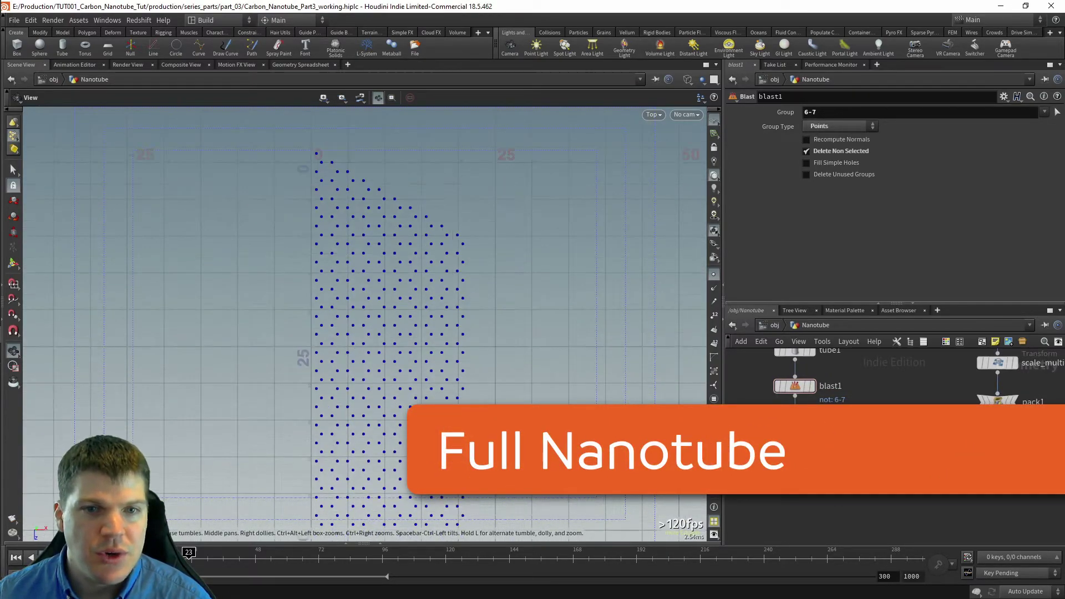
pyautogui.moveTo(893, 505); pyautogui.dragTo(872, 481, button='middle')
pyautogui.press('Tab')
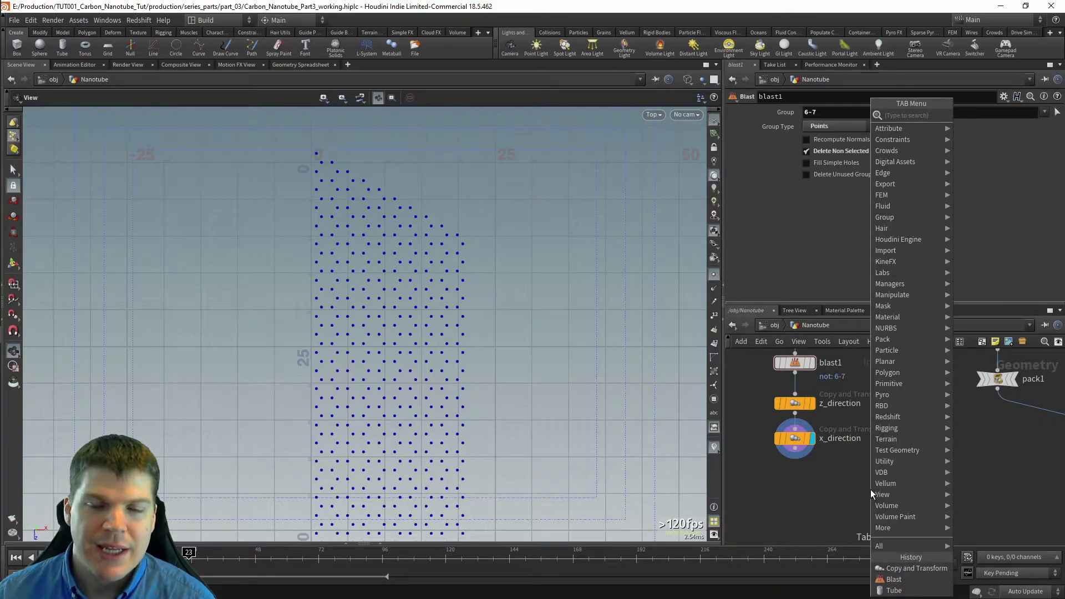
pyautogui.write('bend')
pyautogui.press('Return')
pyautogui.click(870, 489)
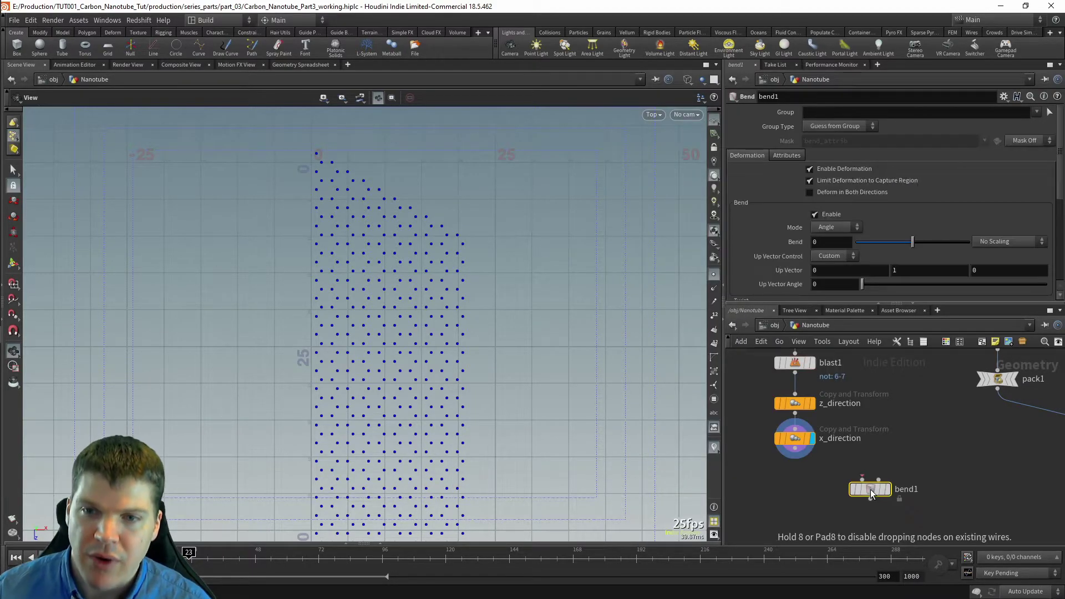
# Step: Add a Tube node above bend1, feed it into bend1's geometry input, and display bend1 in the perspective view
pyautogui.moveTo(870, 489); pyautogui.dragTo(889, 488)
pyautogui.press('Tab')
pyautogui.write('tub')
pyautogui.press('Return')
pyautogui.click(917, 432)
pyautogui.moveTo(921, 442)
pyautogui.moveTo(918, 439); pyautogui.dragTo(918, 477)
pyautogui.press('r')
pyautogui.hotkey('space', '1')
pyautogui.moveTo(408, 381); pyautogui.dragTo(449, 335)
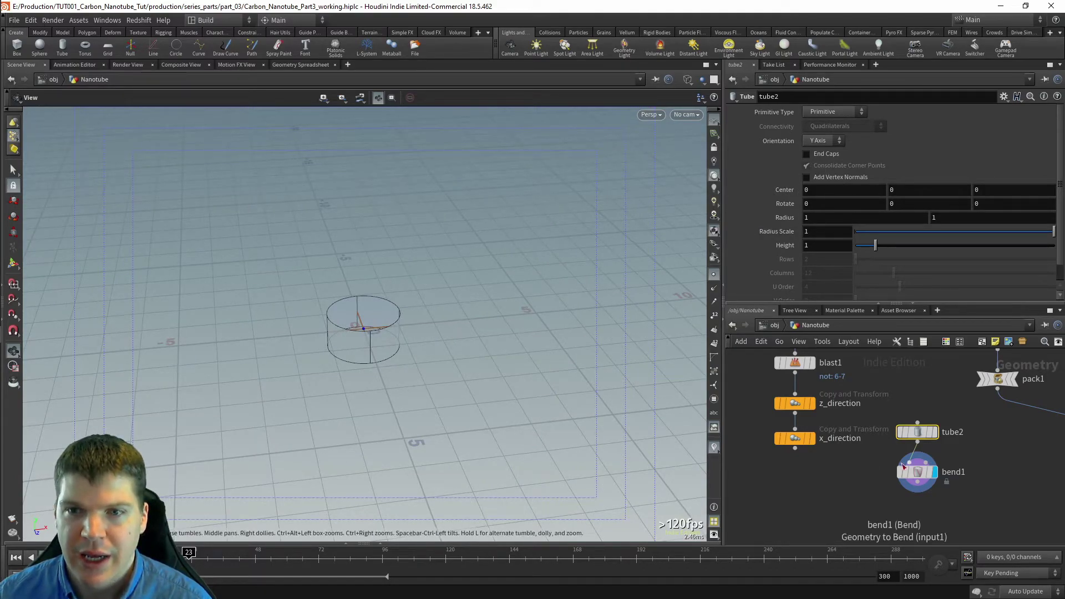
# Step: Make tube2 a Polygon primitive with 14 rows, a height of 10 and a Y center of 5
pyautogui.click(834, 111)
pyautogui.click(822, 125)
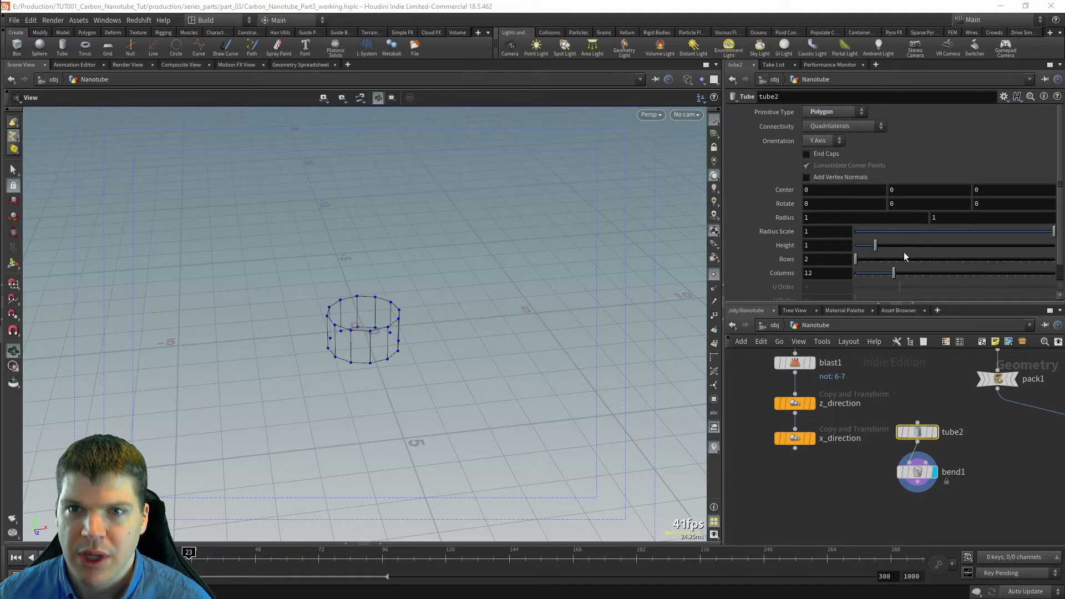
pyautogui.moveTo(863, 259); pyautogui.dragTo(1052, 245)
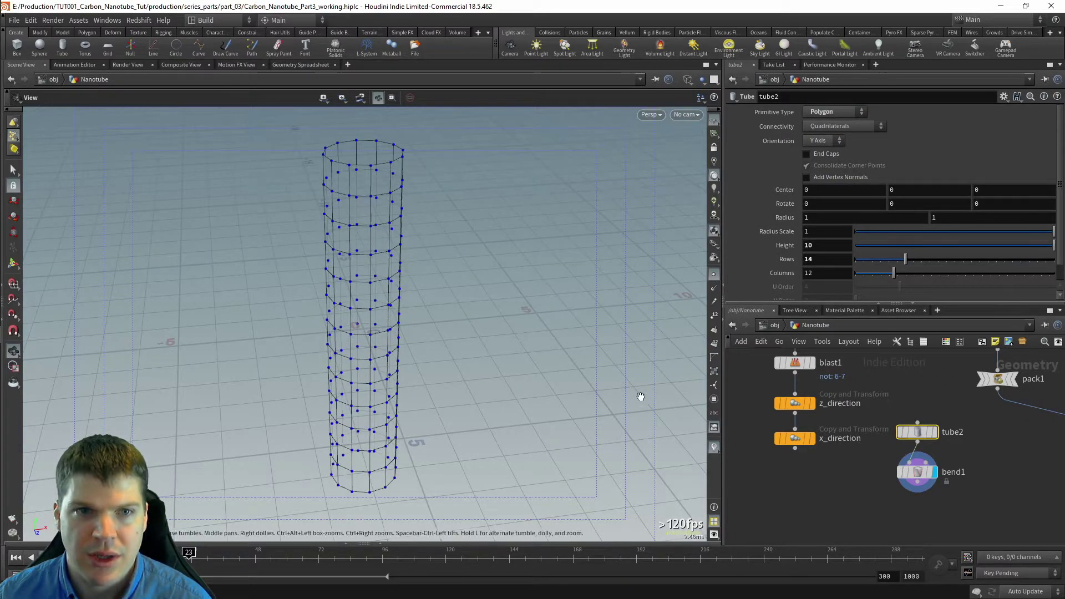
pyautogui.scroll(-3, 627, 303)
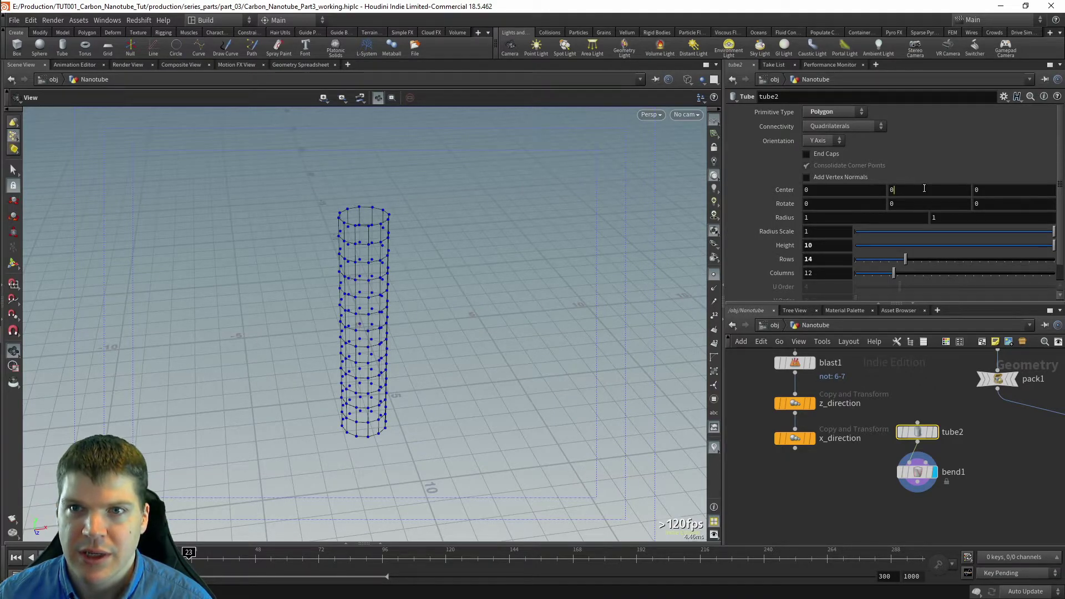
pyautogui.write('5')
pyautogui.press('Return')
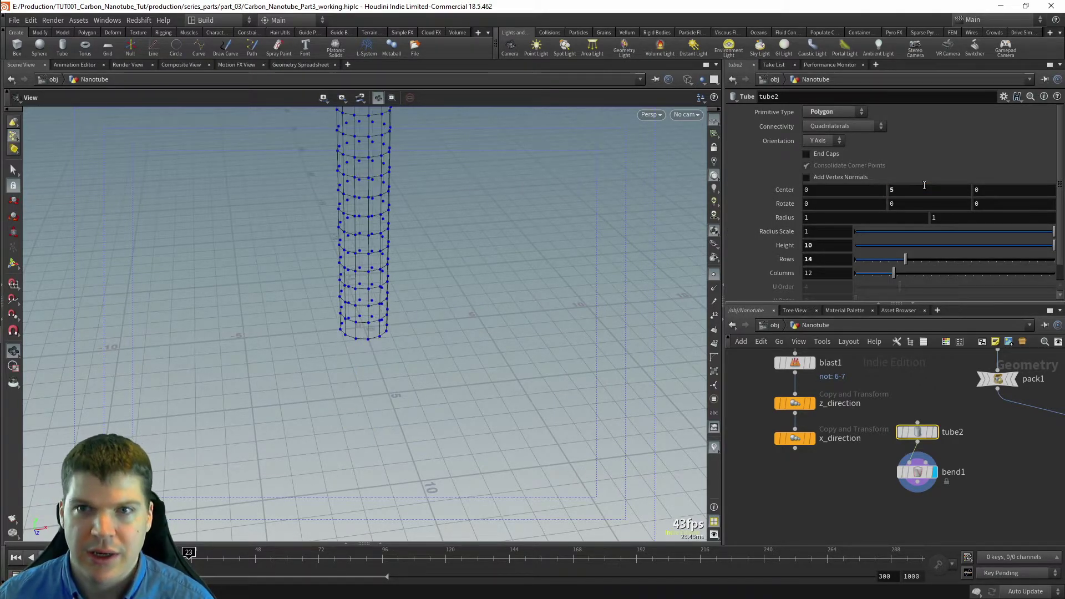
# Step: Try bending the test tube with bend1 at angles of about -30 and -61, and undo the bend
pyautogui.moveTo(941, 528); pyautogui.dragTo(906, 464)
pyautogui.scroll(-4, 255, 262)
pyautogui.moveTo(316, 268); pyautogui.dragTo(342, 314, button='middle')
pyautogui.scroll(3, 343, 314)
pyautogui.moveTo(355, 321); pyautogui.dragTo(432, 345)
pyautogui.press('Return')
pyautogui.keyDown('alt'); pyautogui.moveTo(432, 382); pyautogui.dragTo(483, 388); pyautogui.keyUp('alt')
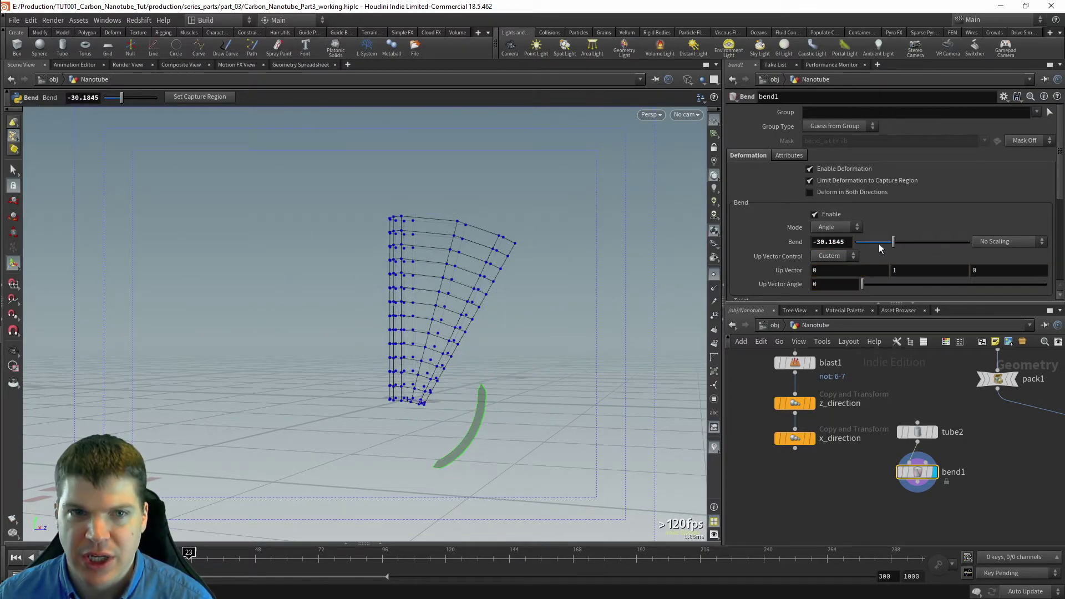
pyautogui.keyDown('ctrl'); pyautogui.middleClick(879, 248); pyautogui.keyUp('ctrl')
pyautogui.keyDown('alt'); pyautogui.moveTo(451, 333); pyautogui.dragTo(405, 285); pyautogui.keyUp('alt')
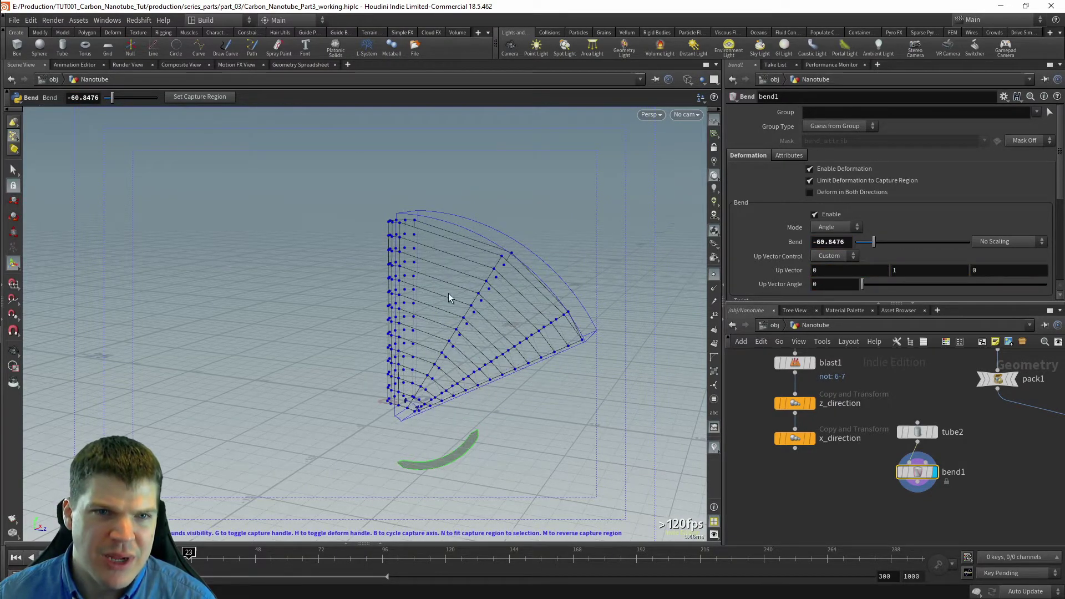
pyautogui.hotkey('ctrl', 'z')
pyautogui.press('Escape')
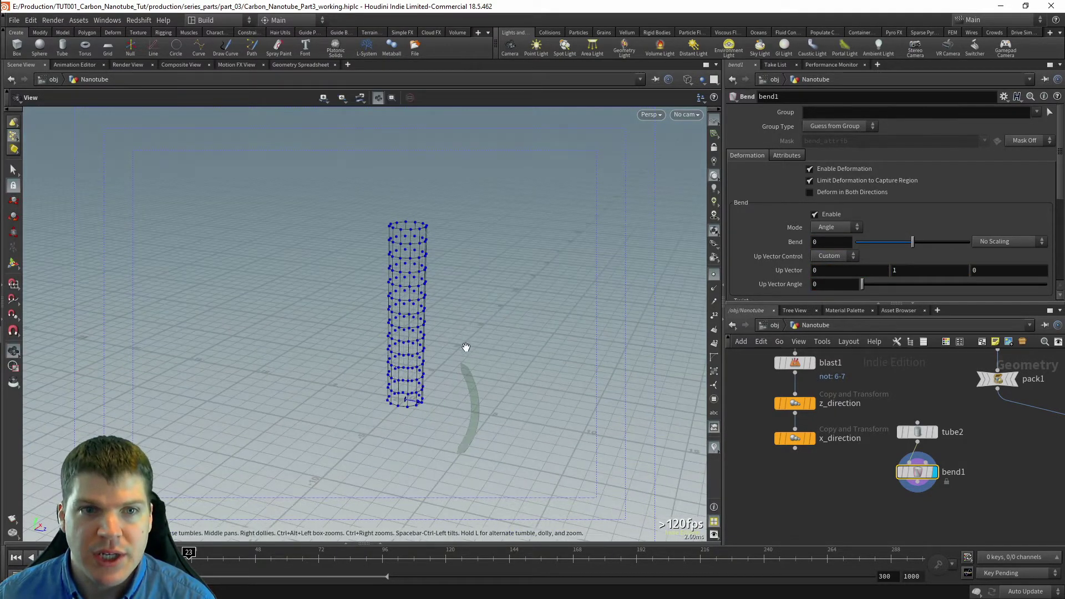
# Step: Set bend1's Capture Direction to 0, 1, 0 and its Capture Length to 10
pyautogui.moveTo(435, 316); pyautogui.dragTo(534, 304, button='right')
pyautogui.press('Return')
pyautogui.scroll(-3, 775, 209)
pyautogui.scroll(-4, 775, 210)
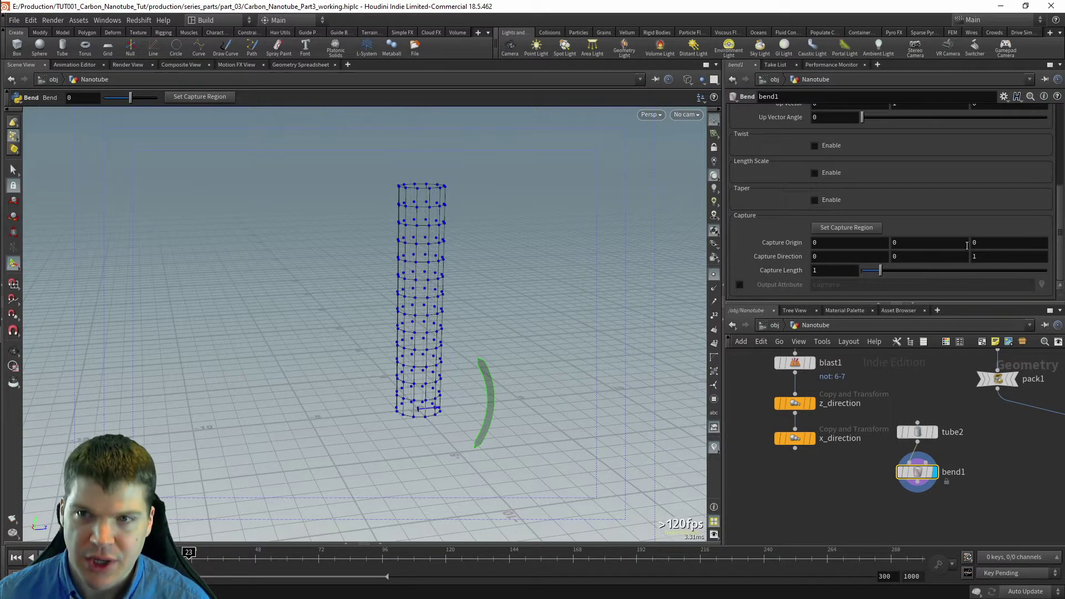
pyautogui.click(985, 255)
pyautogui.click(936, 258)
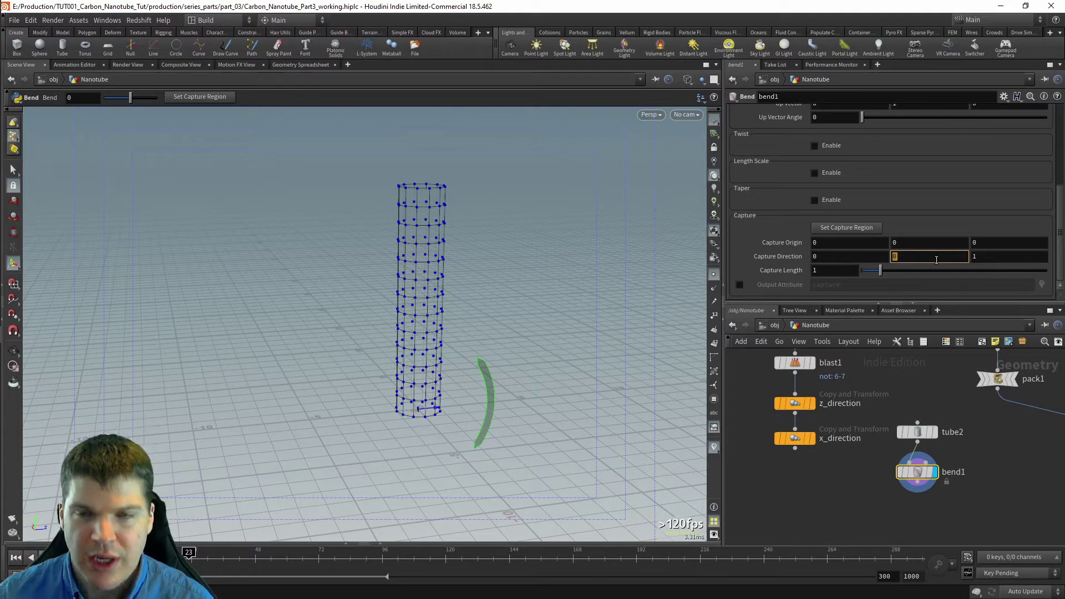
pyautogui.write('1')
pyautogui.press('Tab')
pyautogui.write('0')
pyautogui.press('Return')
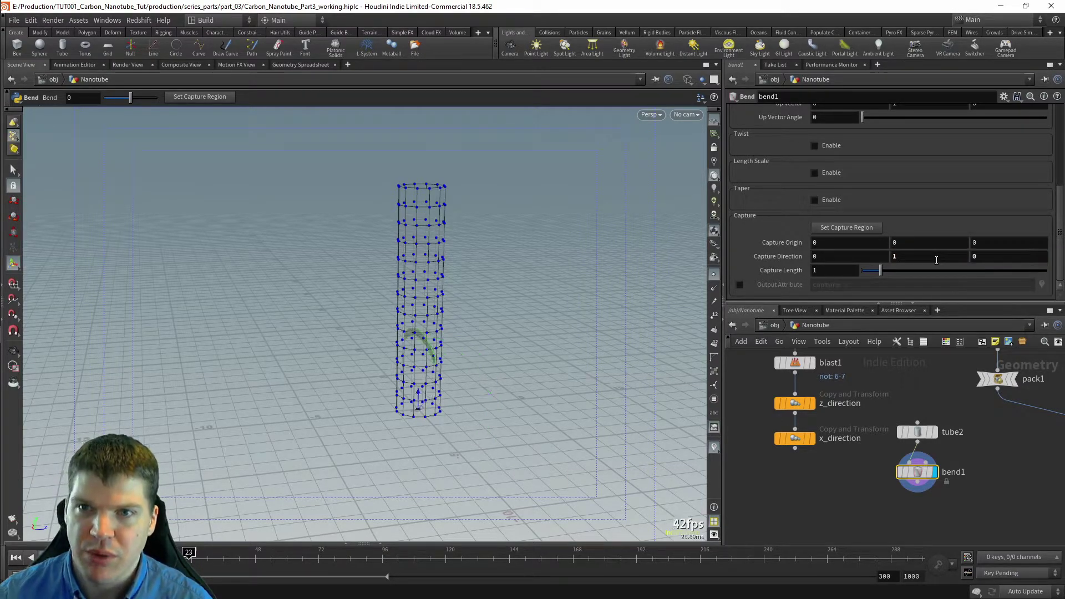
pyautogui.keyDown('alt'); pyautogui.moveTo(513, 358); pyautogui.dragTo(413, 319); pyautogui.keyUp('alt')
pyautogui.moveTo(881, 272); pyautogui.dragTo(1046, 272)
pyautogui.keyDown('alt'); pyautogui.moveTo(481, 270); pyautogui.dragTo(431, 290); pyautogui.keyUp('alt')
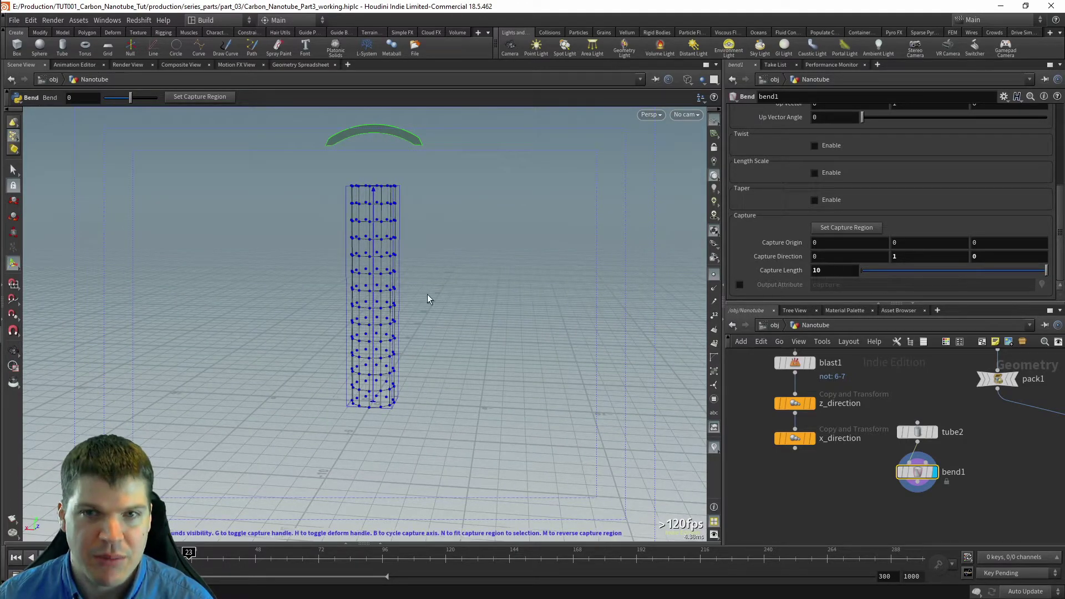
pyautogui.keyDown('alt'); pyautogui.moveTo(470, 267); pyautogui.dragTo(480, 306, button='middle'); pyautogui.keyUp('alt')
pyautogui.keyDown('alt'); pyautogui.moveTo(480, 306); pyautogui.dragTo(470, 305); pyautogui.keyUp('alt')
# Step: Bend the test tube by -90 and set bend1's Bend angle to 360, viewing the resulting shape
pyautogui.scroll(2, 756, 181)
pyautogui.scroll(1, 754, 183)
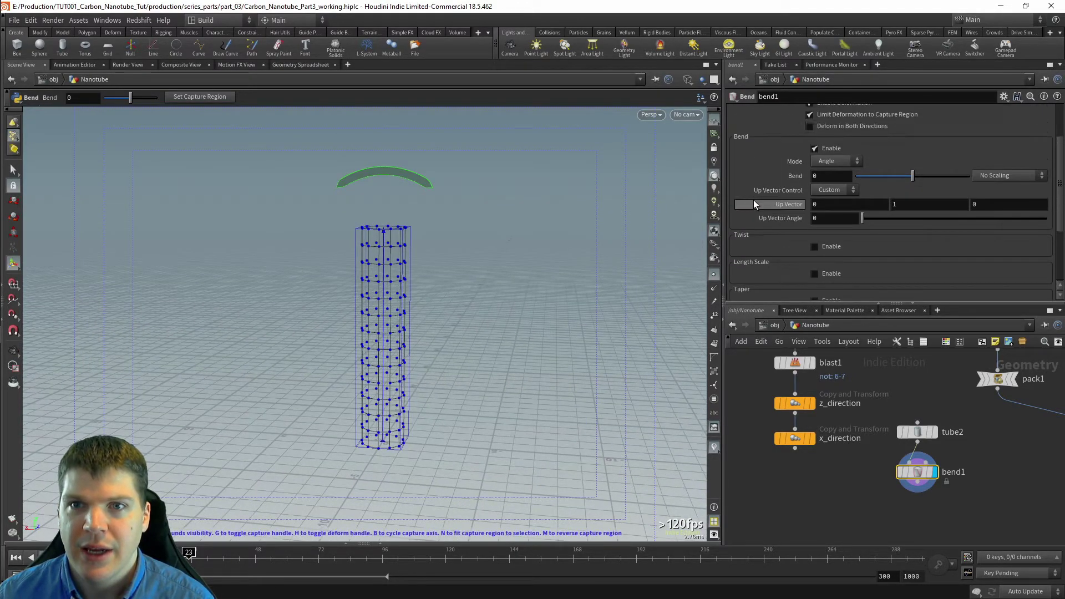
pyautogui.moveTo(915, 177); pyautogui.dragTo(828, 175)
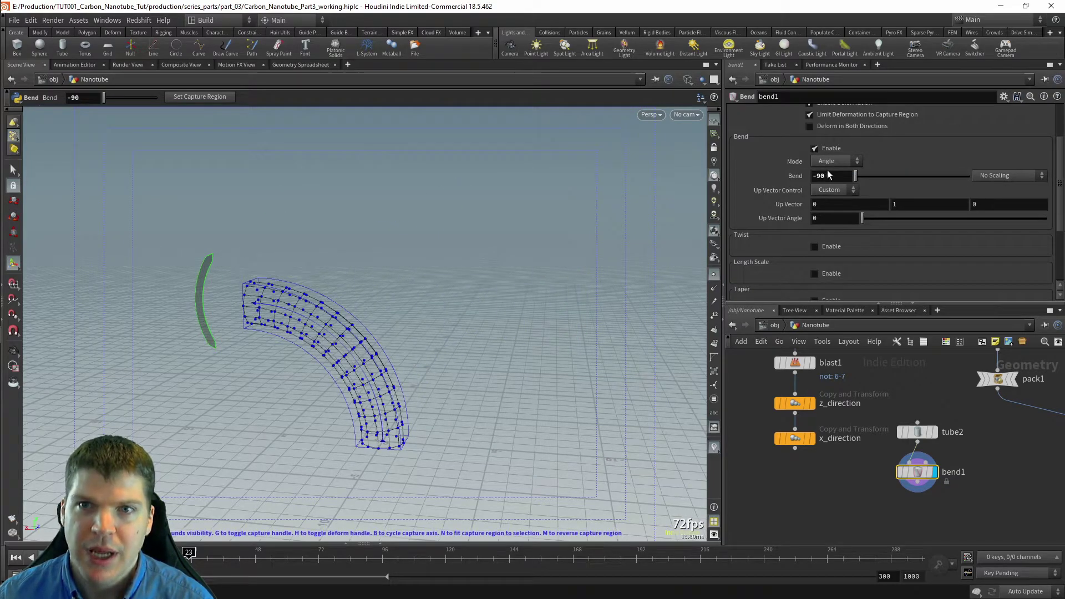
pyautogui.click(811, 176)
pyautogui.write('360')
pyautogui.press('Return')
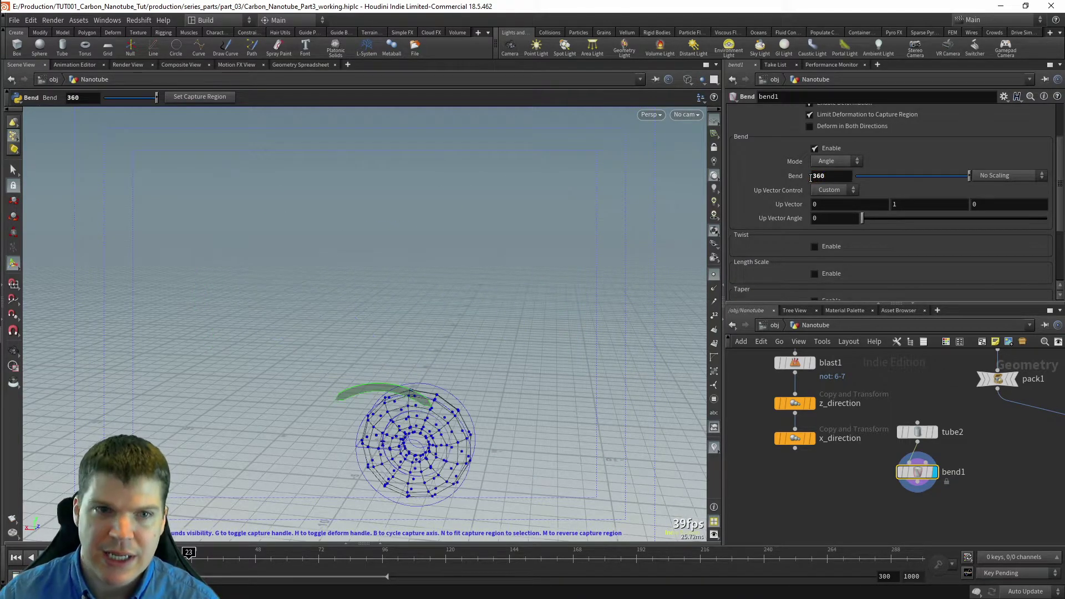
pyautogui.keyDown('alt'); pyautogui.moveTo(443, 333); pyautogui.dragTo(401, 432, button='right'); pyautogui.keyUp('alt')
pyautogui.keyDown('alt'); pyautogui.moveTo(400, 432); pyautogui.dragTo(337, 278, button='middle'); pyautogui.keyUp('alt')
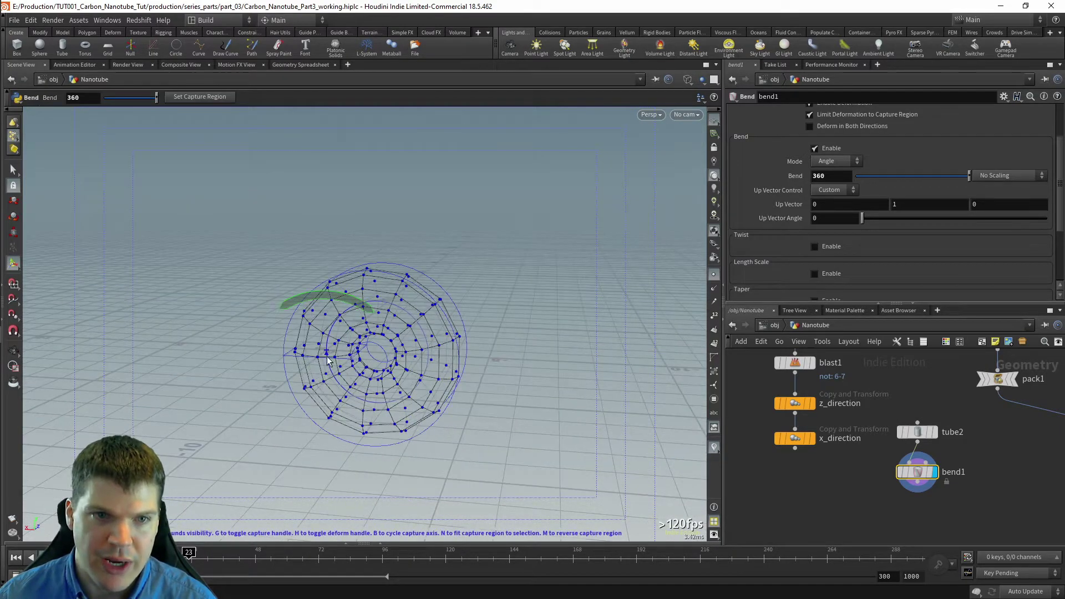
pyautogui.keyDown('alt'); pyautogui.moveTo(370, 344); pyautogui.dragTo(285, 401); pyautogui.keyUp('alt')
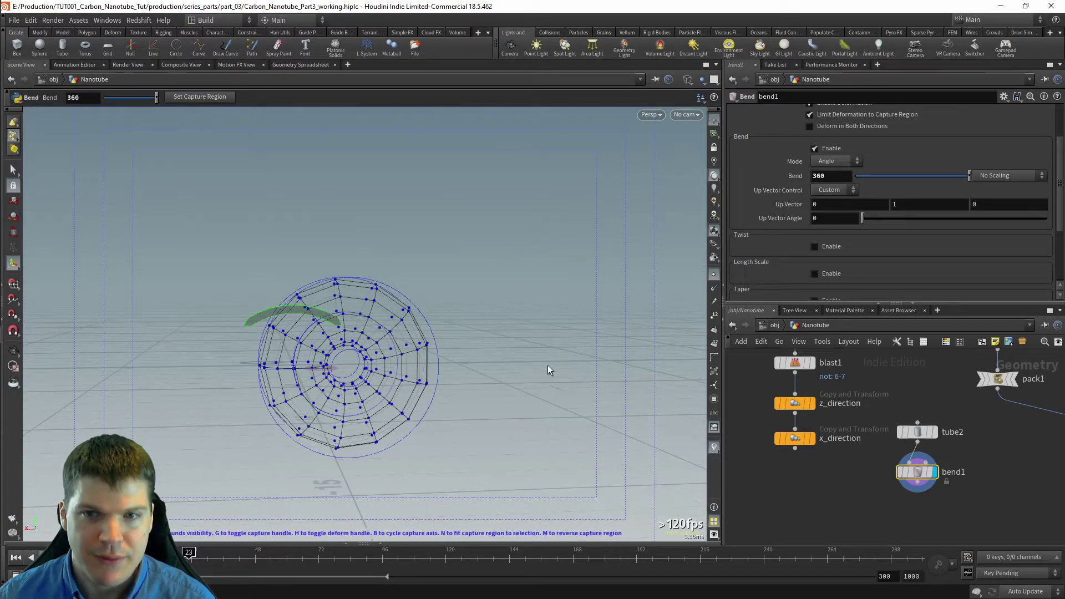
pyautogui.keyDown('alt'); pyautogui.moveTo(547, 367); pyautogui.dragTo(582, 396); pyautogui.keyUp('alt')
# Step: Detach bend1 from tube2, place it below x_direction, and connect x_direction's output to its geometry input
pyautogui.moveTo(853, 479); pyautogui.dragTo(870, 472, button='middle')
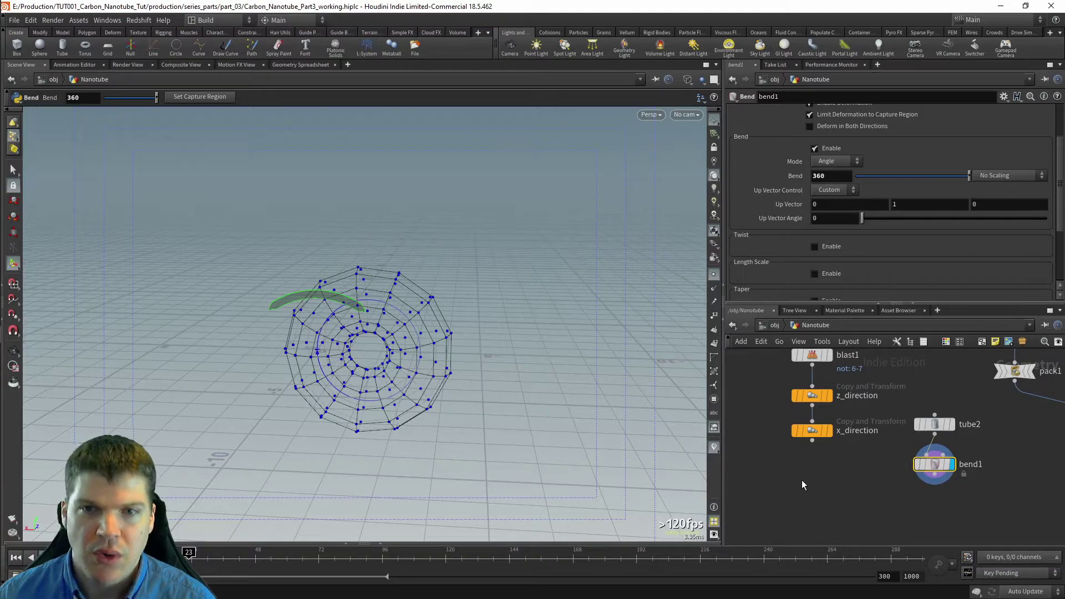
pyautogui.moveTo(909, 457); pyautogui.dragTo(816, 484)
pyautogui.moveTo(812, 441); pyautogui.dragTo(804, 472)
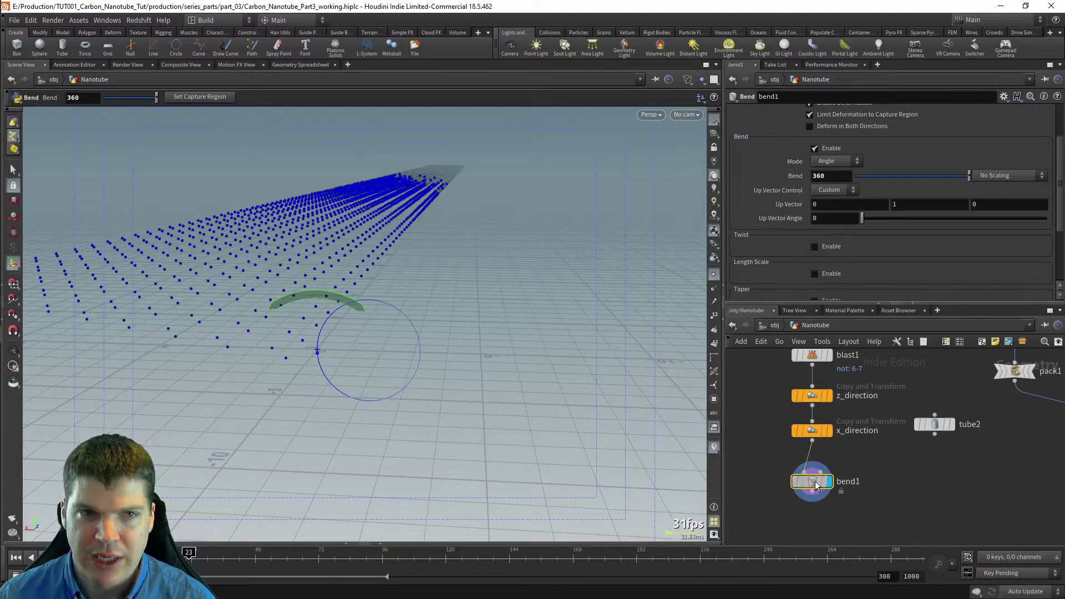
# Step: Set bend1's Capture Direction to 1, 0, 0 so the point lattice bends along X
pyautogui.hotkey('space', 'g')
pyautogui.moveTo(406, 290); pyautogui.dragTo(477, 346)
pyautogui.moveTo(477, 346); pyautogui.dragTo(396, 331, button='right')
pyautogui.moveTo(305, 316); pyautogui.dragTo(266, 349, button='right')
pyautogui.moveTo(266, 350); pyautogui.dragTo(339, 330, button='middle')
pyautogui.moveTo(340, 331); pyautogui.dragTo(477, 339, button='right')
pyautogui.moveTo(478, 340); pyautogui.dragTo(537, 285)
pyautogui.moveTo(537, 285); pyautogui.dragTo(398, 337, button='middle')
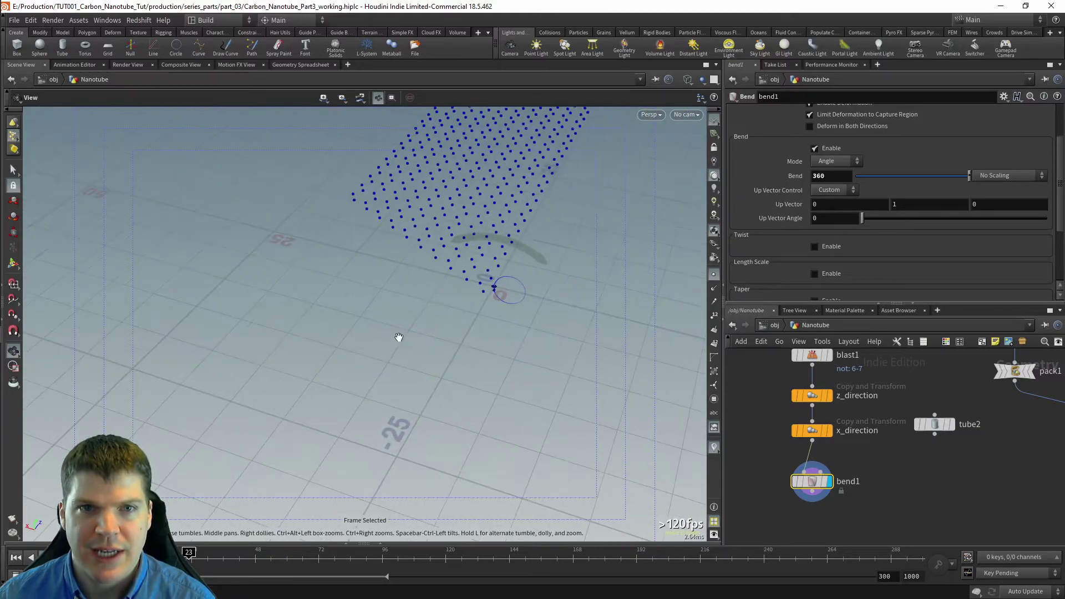
pyautogui.press('Return')
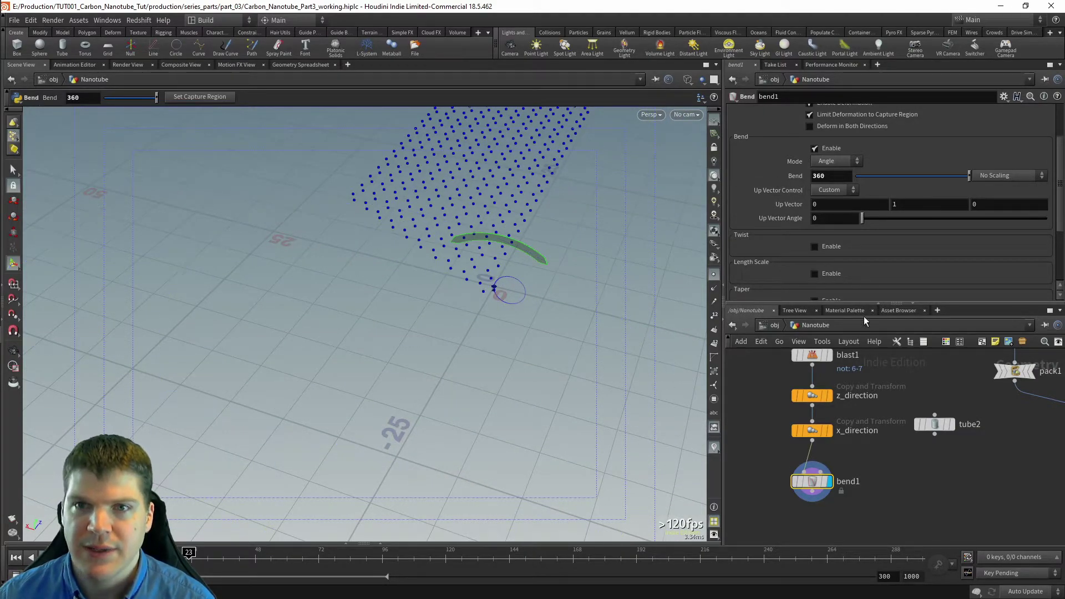
pyautogui.scroll(-3, 945, 248)
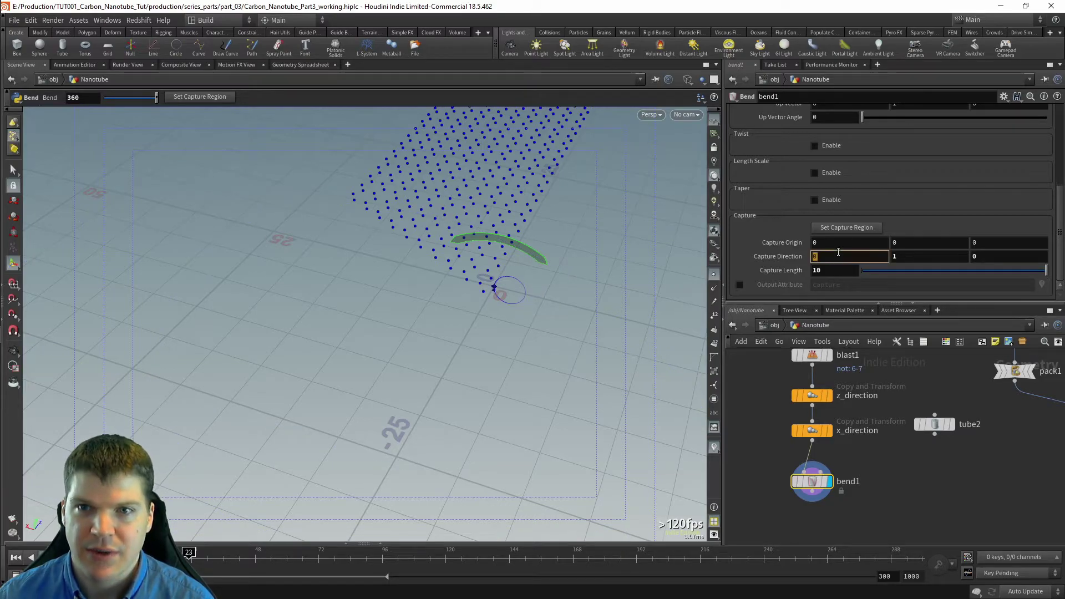
pyautogui.write('1')
pyautogui.press('Tab')
pyautogui.write('0')
pyautogui.press('Return')
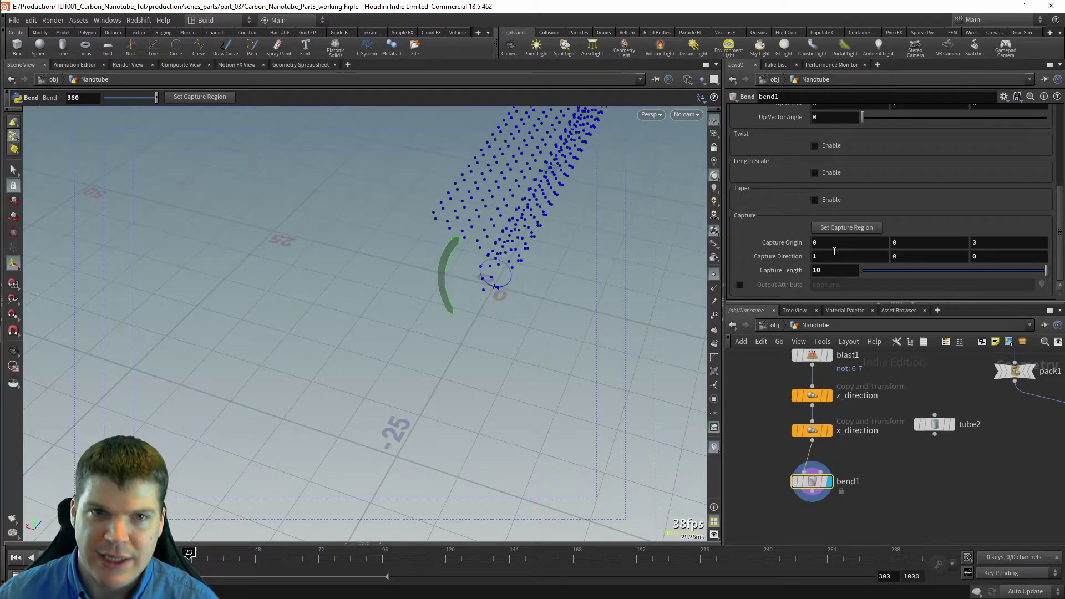
# Step: Examine the rolled-up point lattice from its end in the perspective view
pyautogui.press('Escape')
pyautogui.press('f')
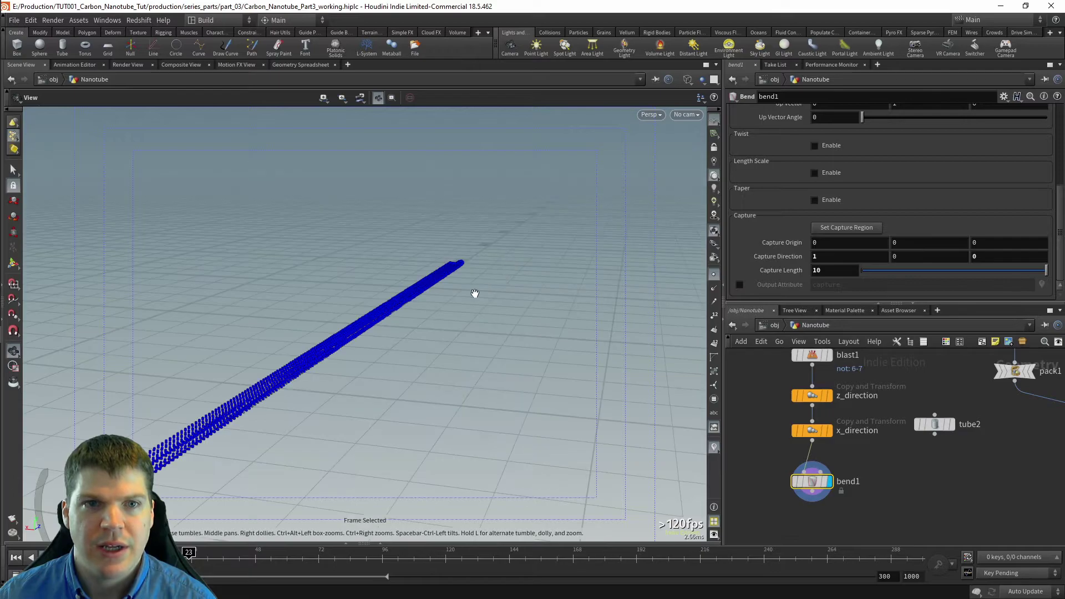
pyautogui.moveTo(426, 311); pyautogui.dragTo(363, 278)
pyautogui.press('Return')
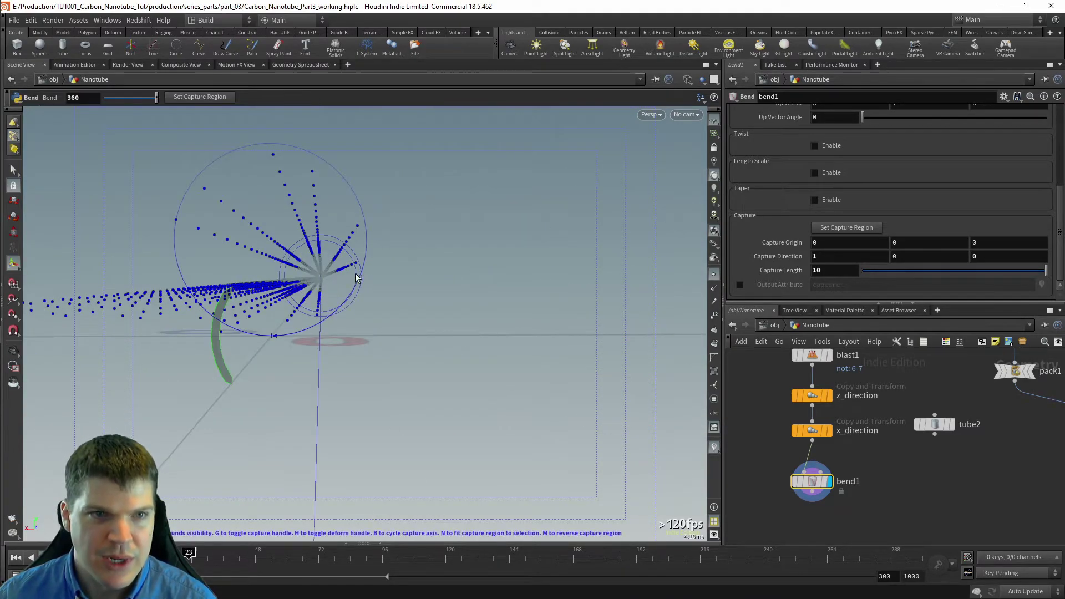
pyautogui.keyDown('alt'); pyautogui.moveTo(411, 292); pyautogui.dragTo(358, 294); pyautogui.keyUp('alt')
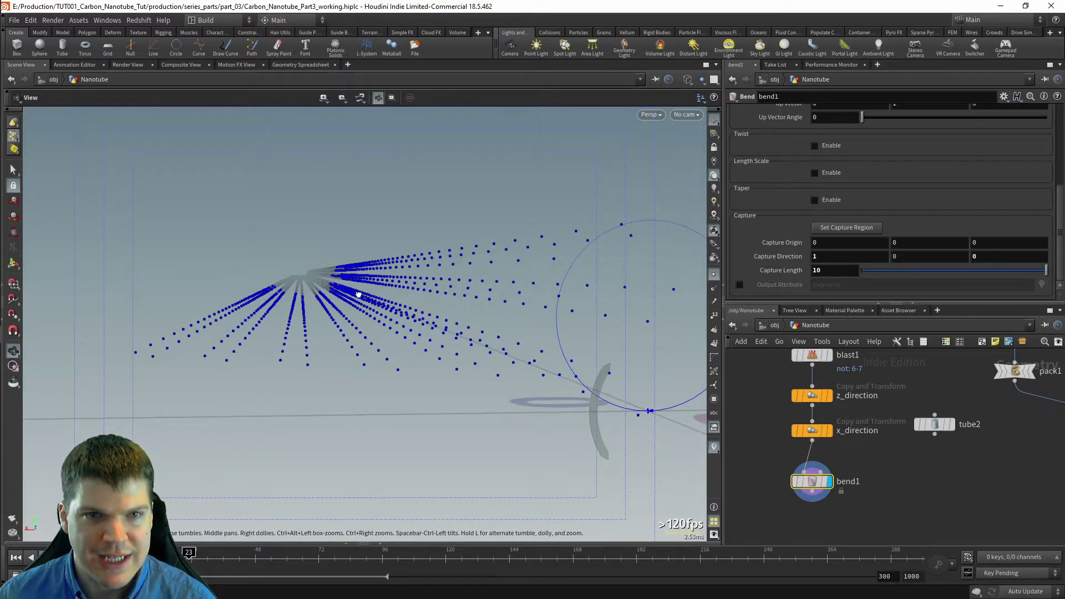
pyautogui.keyDown('alt'); pyautogui.moveTo(575, 302); pyautogui.dragTo(567, 302); pyautogui.keyUp('alt')
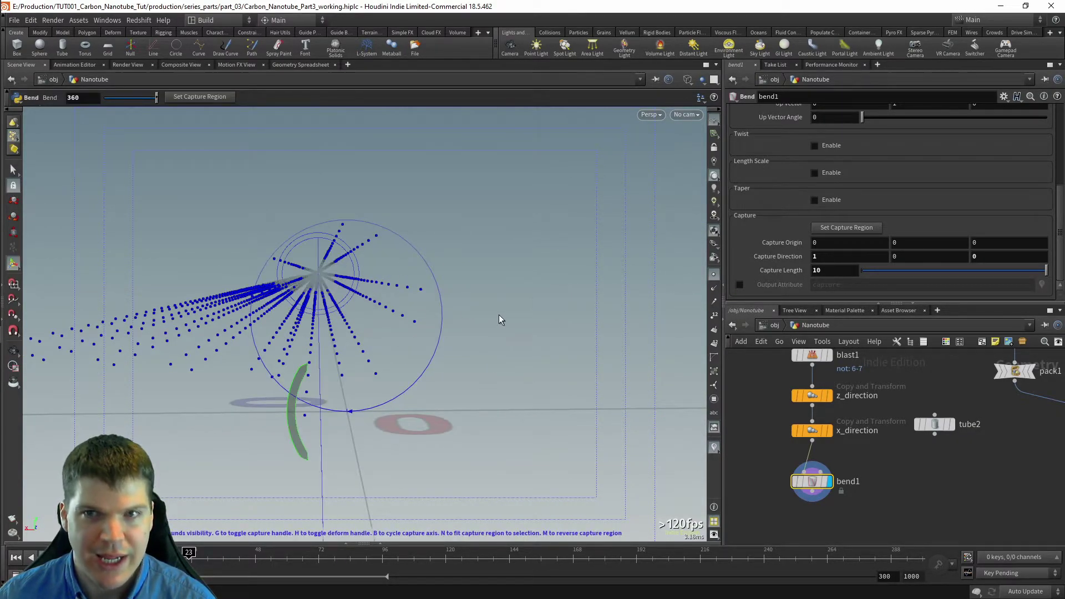
# Step: Switch the viewport to the Right view and on to the Front view to see the bend end-on
pyautogui.click(650, 115)
pyautogui.moveTo(665, 137)
pyautogui.click(773, 171)
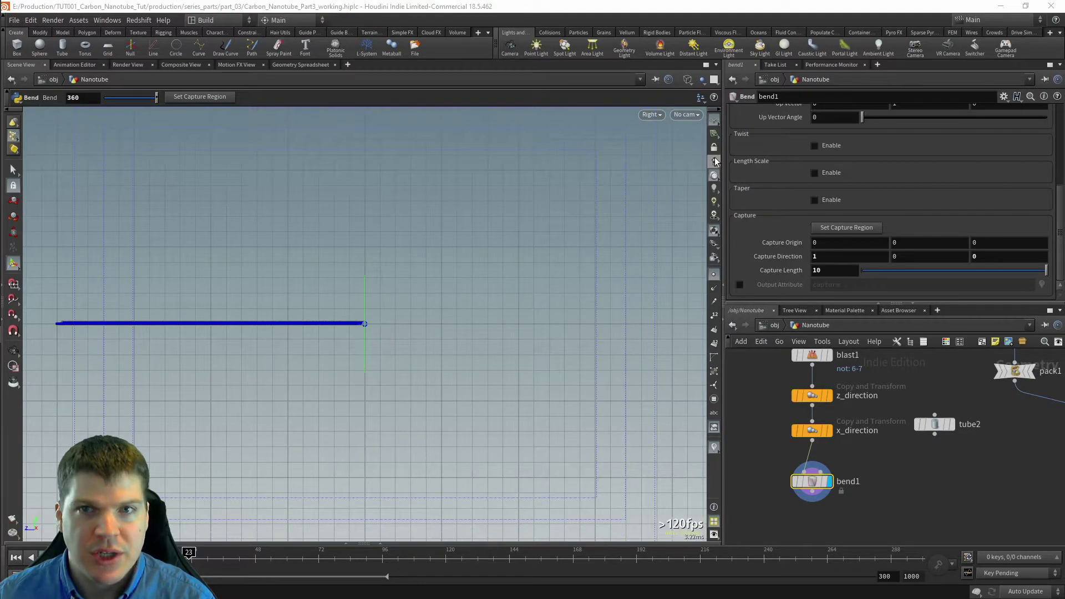
pyautogui.click(650, 114)
pyautogui.moveTo(668, 139)
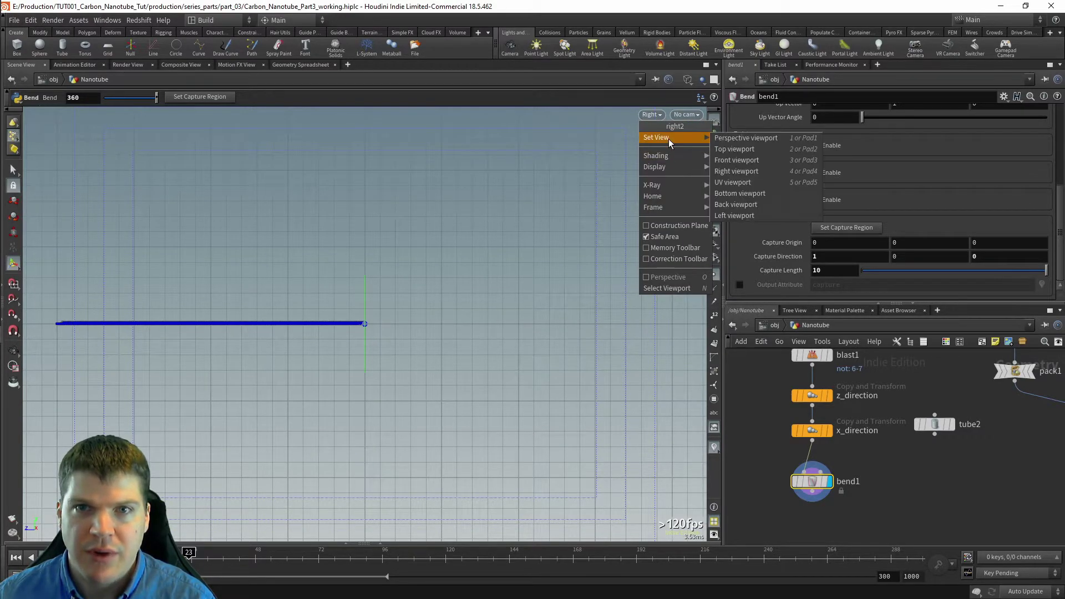
pyautogui.click(750, 159)
# Step: Set bend1's Capture Length to 21.4 so the whole lattice width wraps around the circle
pyautogui.scroll(2, 296, 276)
pyautogui.scroll(-4, 380, 278)
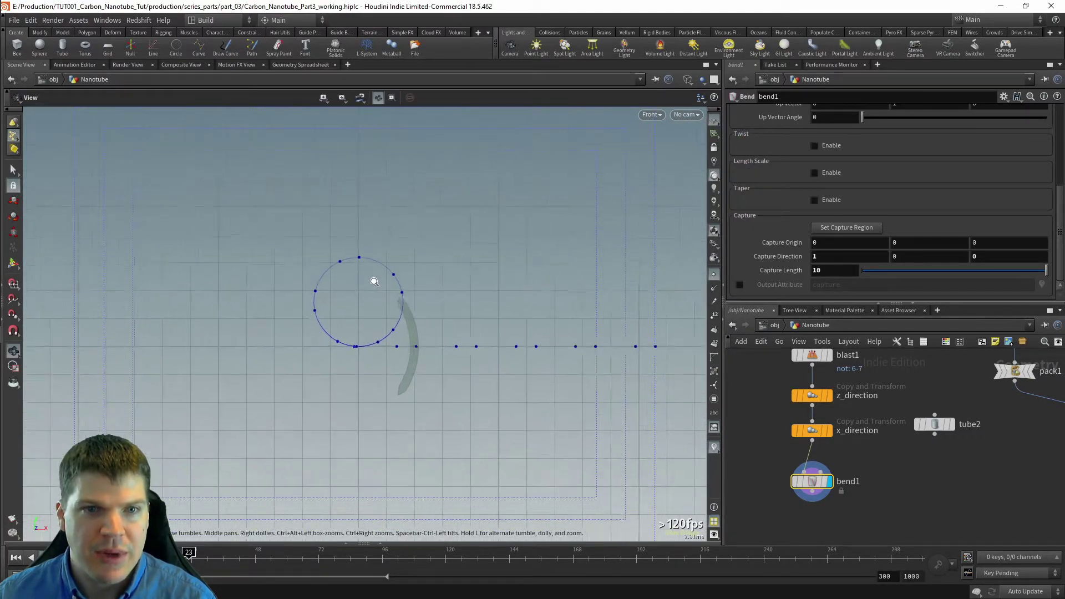
pyautogui.press('Return')
pyautogui.scroll(5, 378, 343)
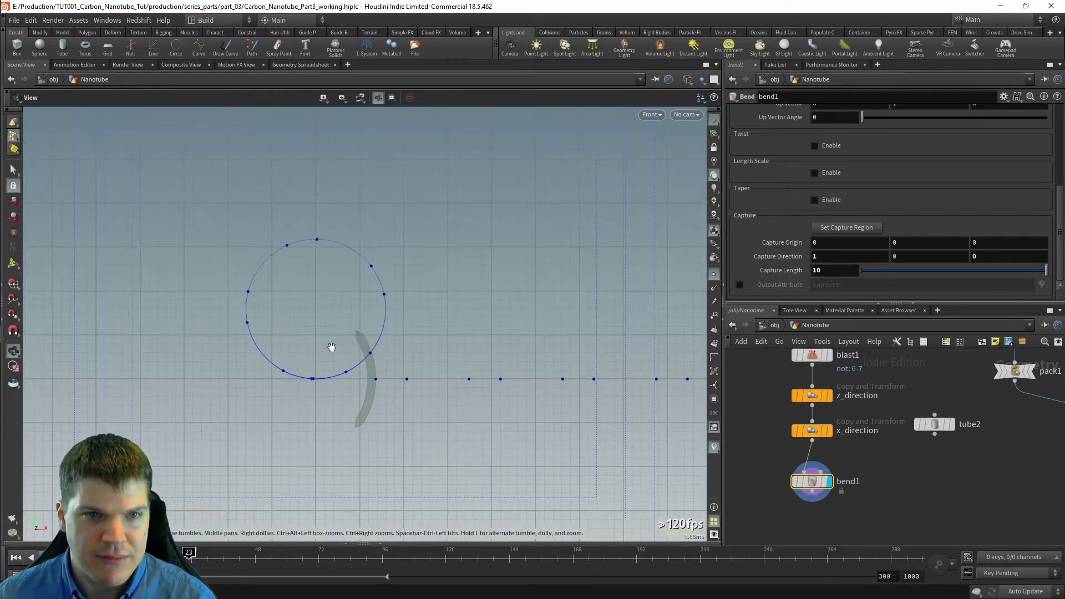
pyautogui.keyDown('alt'); pyautogui.moveTo(414, 339); pyautogui.dragTo(346, 348, button='right'); pyautogui.keyUp('alt')
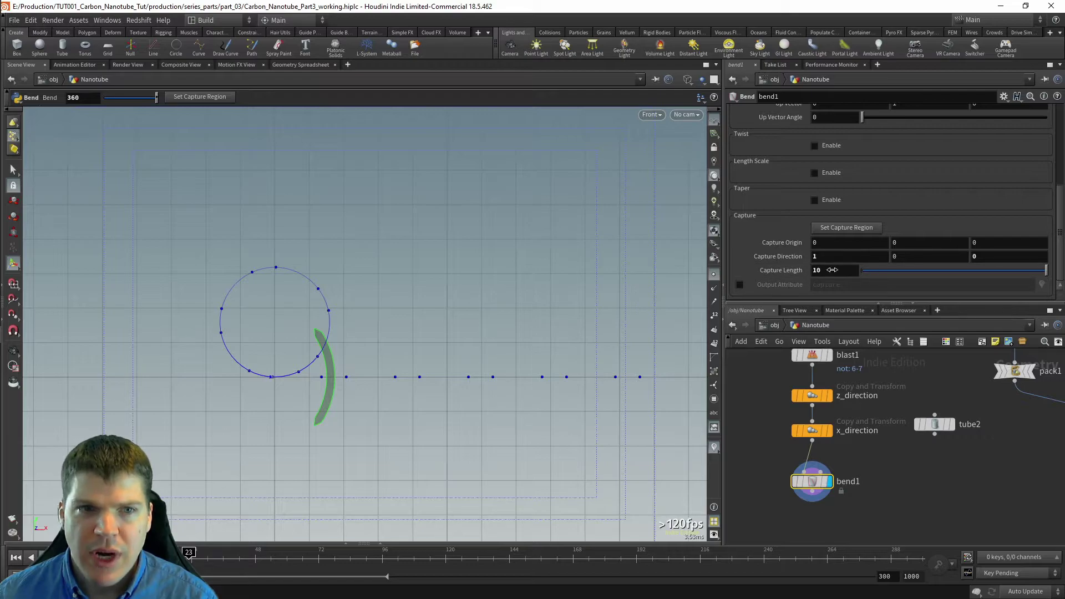
pyautogui.moveTo(831, 270)
pyautogui.mouseDown(button='middle')
pyautogui.moveTo(1064, 263)
pyautogui.moveTo(833, 271)
pyautogui.mouseUp(button='middle')
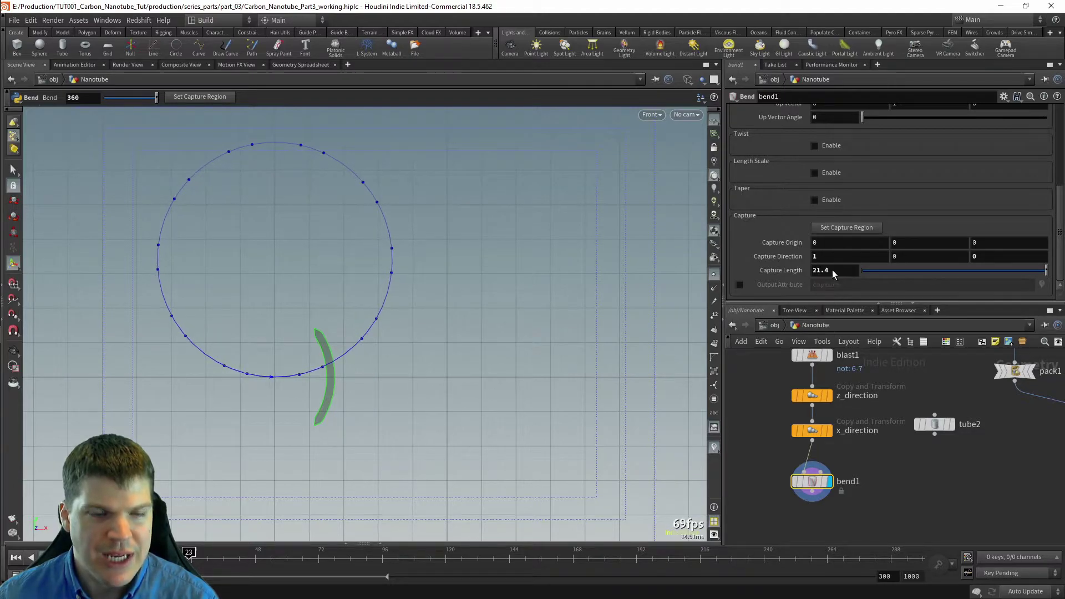
# Step: Inspect the rolled-up nanotube points in the perspective view, both from the side and along the tube's axis
pyautogui.hotkey('space', '1')
pyautogui.moveTo(414, 334); pyautogui.dragTo(473, 304)
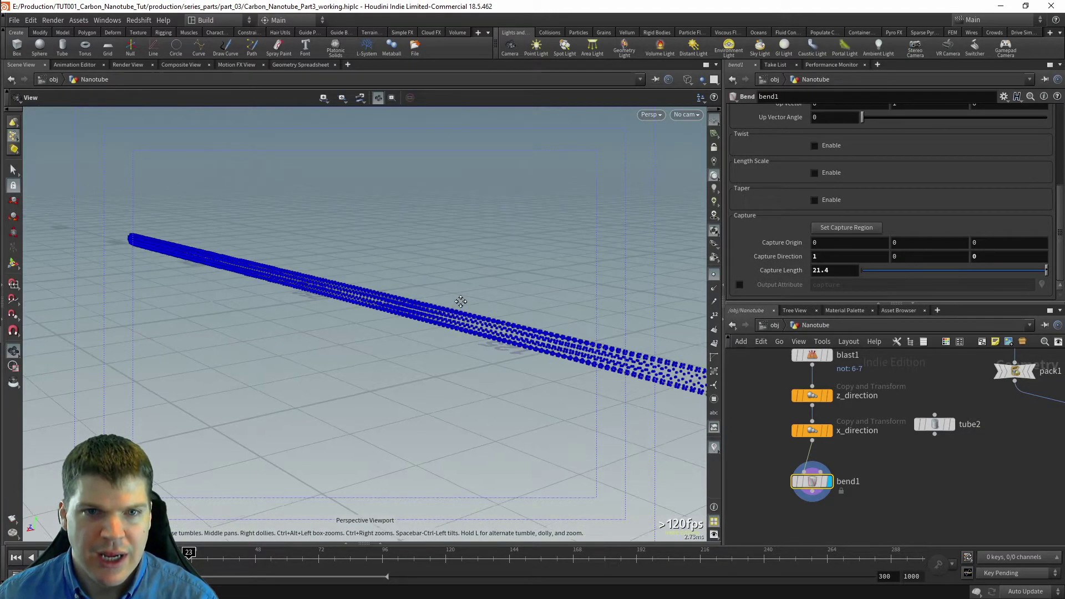
pyautogui.moveTo(473, 303); pyautogui.dragTo(99, 255, button='middle')
pyautogui.moveTo(98, 255); pyautogui.dragTo(209, 340, button='right')
pyautogui.hotkey('space', 'g')
pyautogui.moveTo(490, 383); pyautogui.dragTo(436, 361)
pyautogui.press('Return')
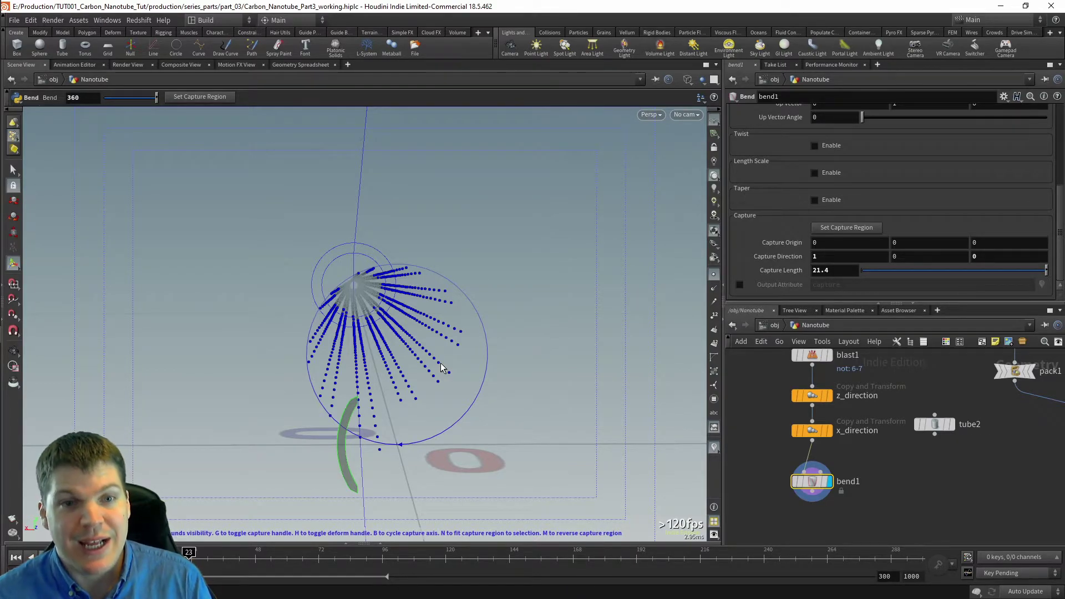
pyautogui.keyDown('alt'); pyautogui.moveTo(406, 309); pyautogui.dragTo(442, 321); pyautogui.keyUp('alt')
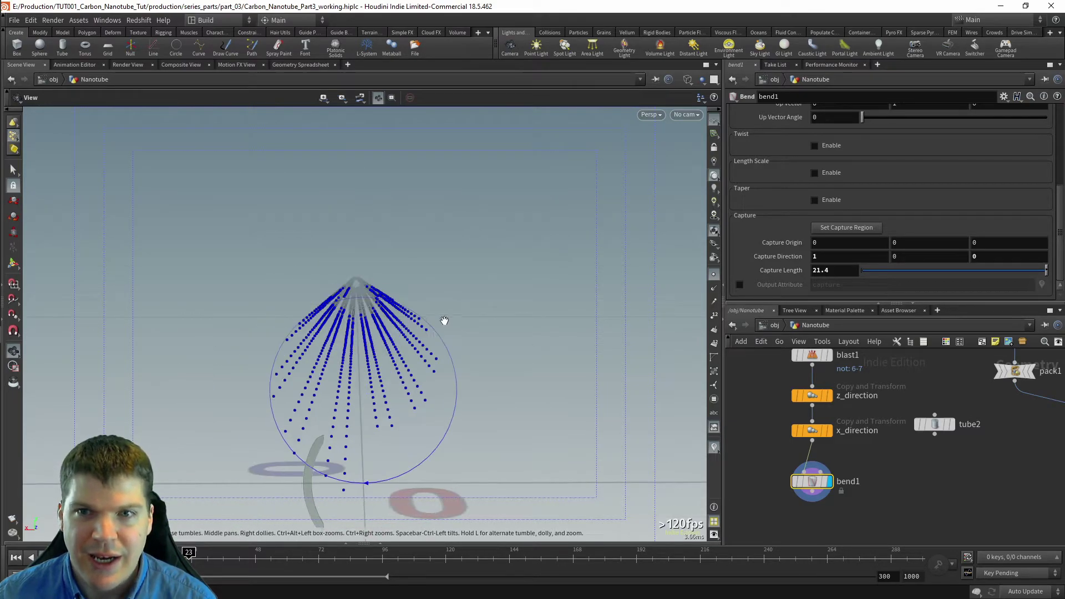
pyautogui.press('Return')
# Step: Drive bend1's Capture Length with a relative reference to tube1's radius multiplied by 15: ch("../tube1/rad1")*15
pyautogui.rightClick(828, 272)
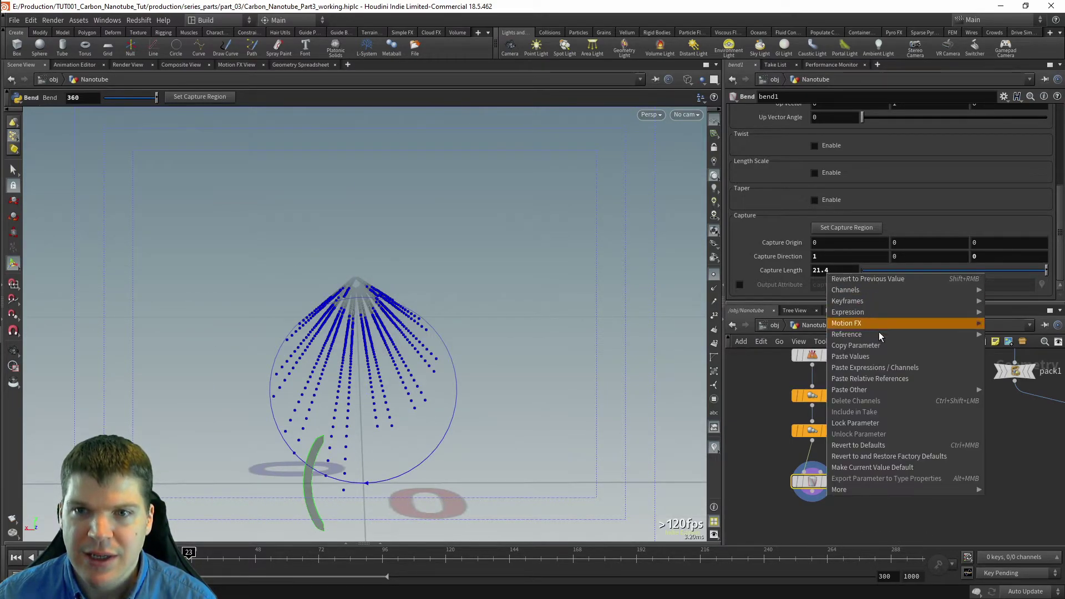
pyautogui.click(866, 376)
pyautogui.click(884, 271)
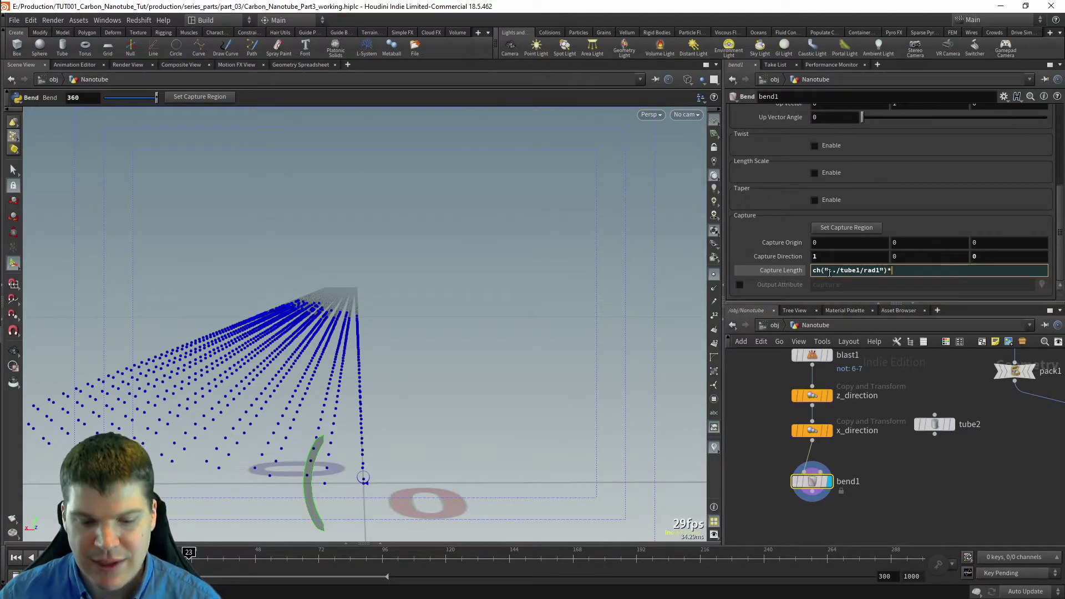
pyautogui.write('*15')
pyautogui.press('Return')
pyautogui.press('Escape')
pyautogui.moveTo(285, 307); pyautogui.dragTo(345, 358)
pyautogui.moveTo(954, 477); pyautogui.dragTo(884, 459, button='middle')
pyautogui.scroll(-2, 885, 459)
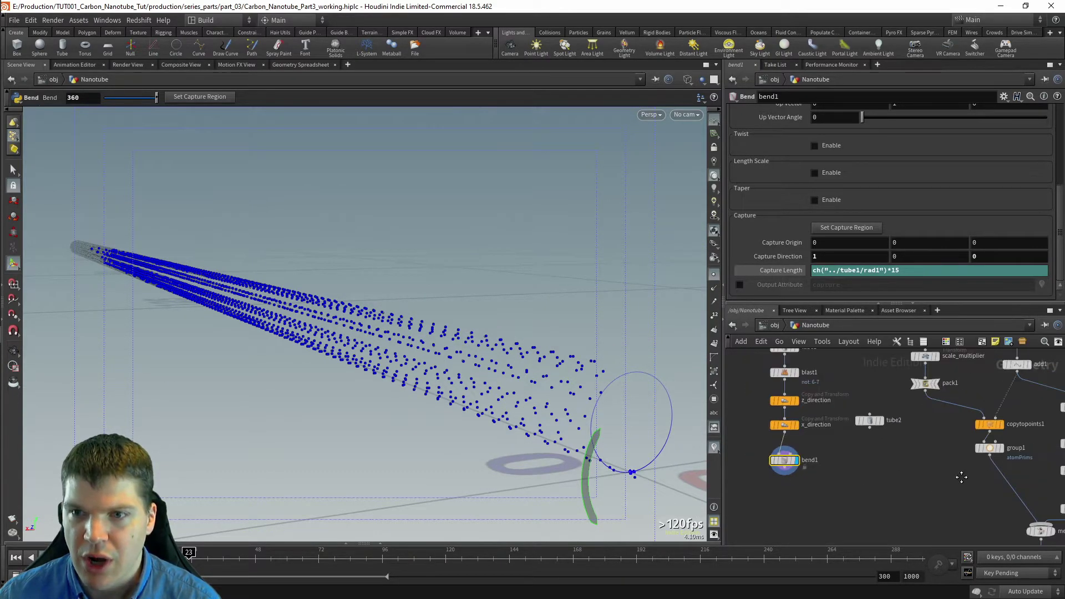
# Step: Duplicate the connectadjacentpieces1 node, connect the copy to the output of bend1 and display its result
pyautogui.moveTo(970, 478); pyautogui.dragTo(866, 475, button='middle')
pyautogui.click(973, 403)
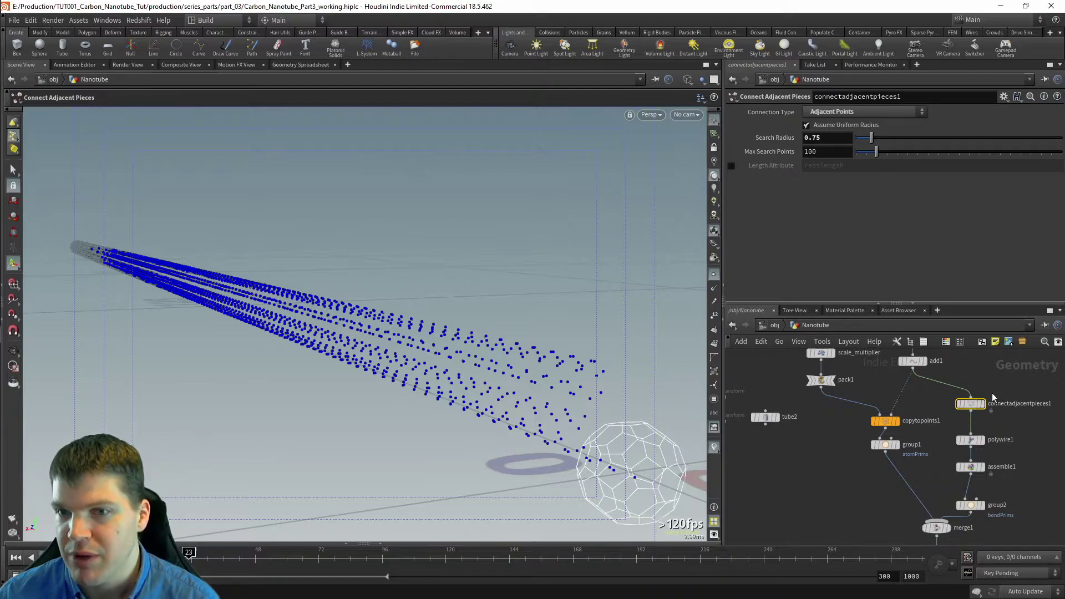
pyautogui.moveTo(808, 471); pyautogui.dragTo(891, 435, button='middle')
pyautogui.hotkey('ctrl', 'v')
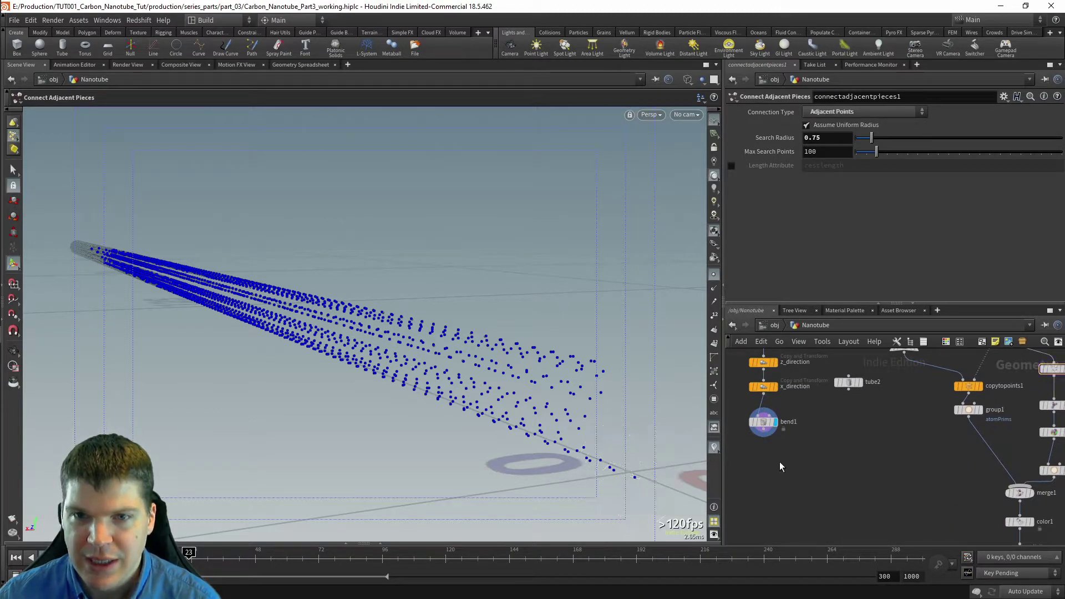
pyautogui.moveTo(763, 432); pyautogui.dragTo(802, 452)
pyautogui.click(775, 452)
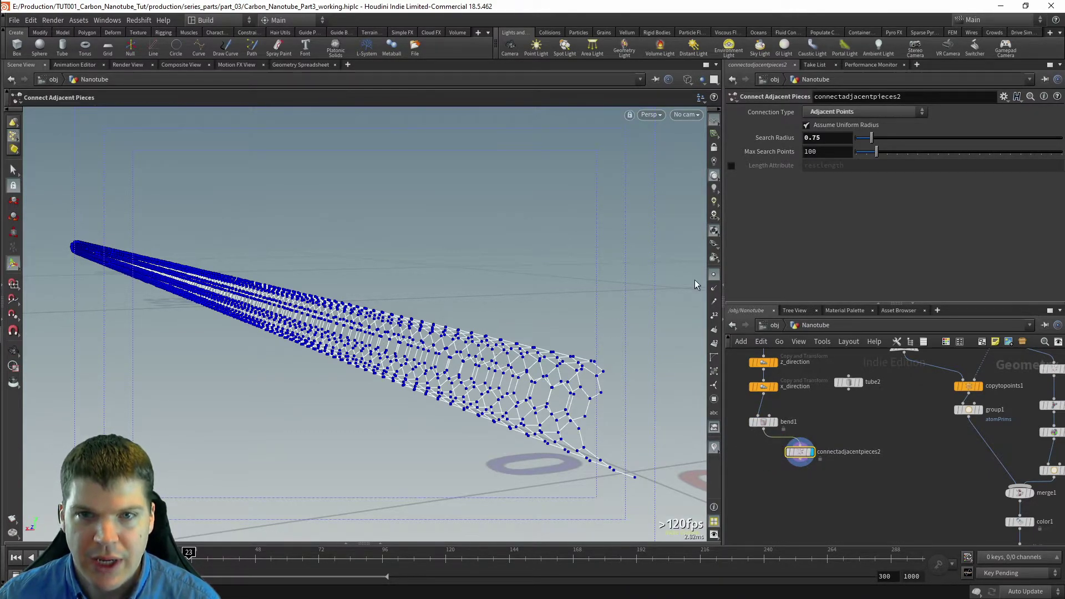
# Step: Examine the connected hexagonal structure of the tube in perspective from several angles, with point display off and on
pyautogui.click(713, 277)
pyautogui.moveTo(543, 382)
pyautogui.keyDown('alt'); pyautogui.mouseDown()
pyautogui.moveTo(548, 394)
pyautogui.moveTo(524, 380)
pyautogui.mouseUp(); pyautogui.keyUp('alt')
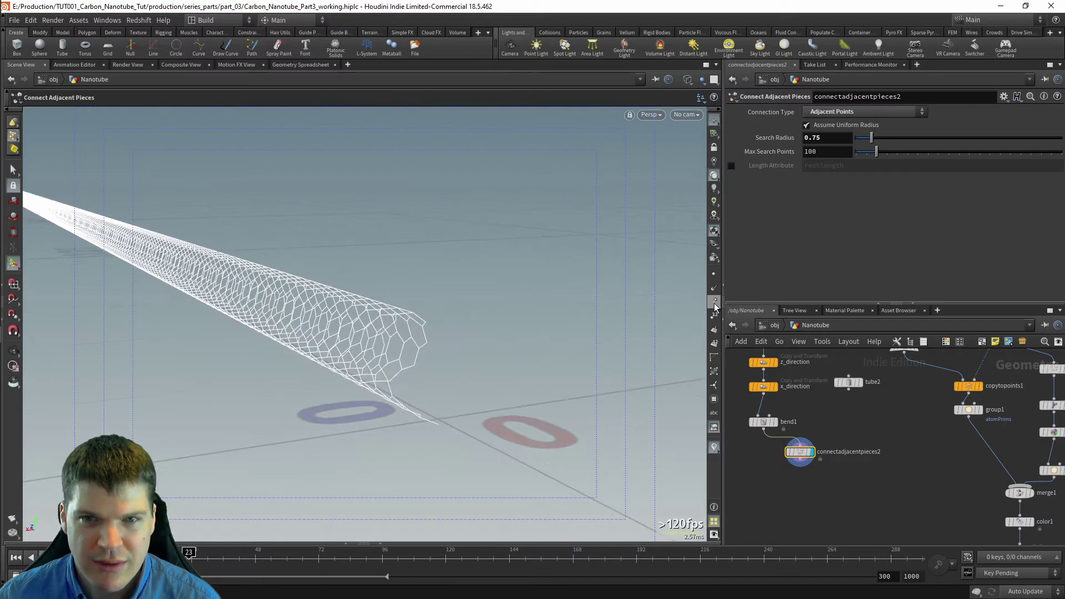
pyautogui.click(714, 274)
pyautogui.press('Escape')
pyautogui.moveTo(560, 316); pyautogui.dragTo(331, 226)
pyautogui.moveTo(331, 225); pyautogui.dragTo(366, 235, button='middle')
pyautogui.moveTo(366, 235); pyautogui.dragTo(418, 235, button='right')
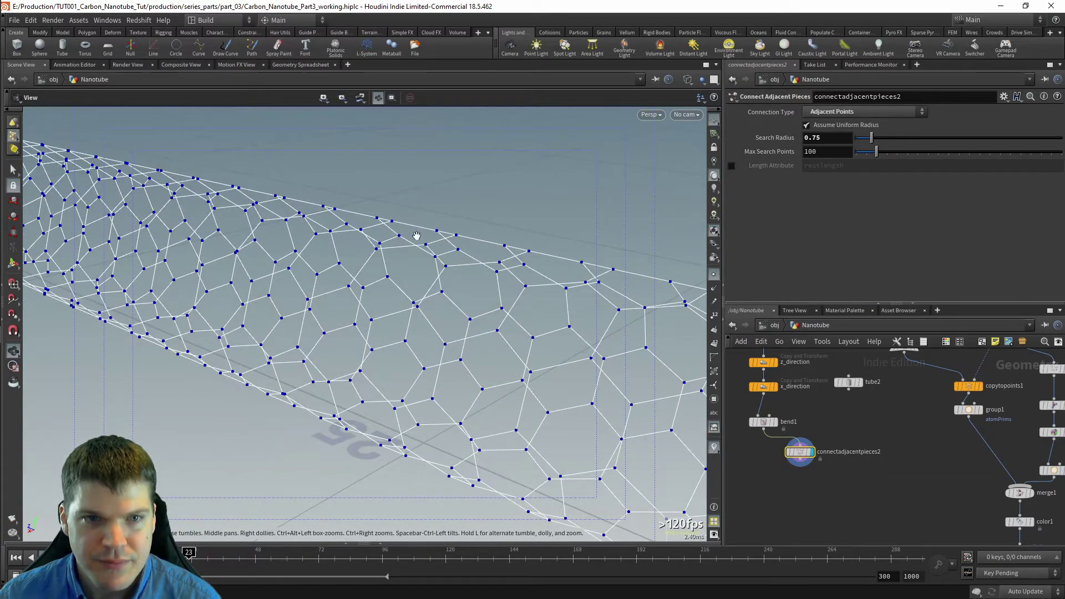
pyautogui.moveTo(422, 301); pyautogui.dragTo(420, 303)
pyautogui.moveTo(421, 303); pyautogui.dragTo(306, 250, button='middle')
pyautogui.moveTo(377, 285); pyautogui.dragTo(373, 285, button='middle')
pyautogui.moveTo(374, 285); pyautogui.dragTo(375, 312)
pyautogui.press('Return')
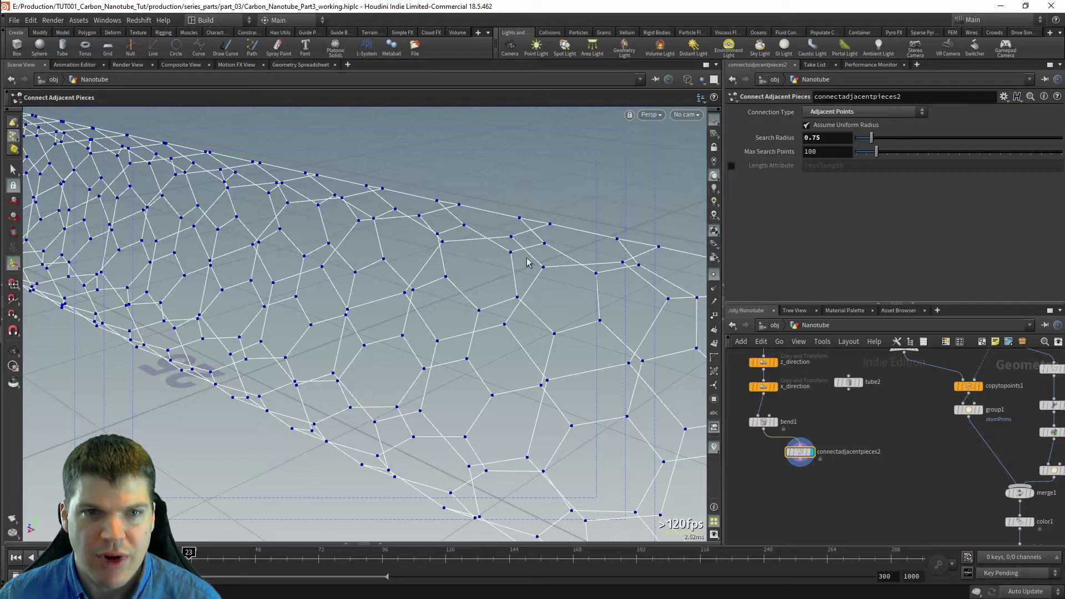
pyautogui.keyDown('alt'); pyautogui.moveTo(543, 314); pyautogui.dragTo(506, 311, button='right'); pyautogui.keyUp('alt')
pyautogui.keyDown('alt'); pyautogui.moveTo(506, 311); pyautogui.dragTo(484, 333); pyautogui.keyUp('alt')
pyautogui.keyDown('alt'); pyautogui.moveTo(485, 333); pyautogui.dragTo(359, 285, button='middle'); pyautogui.keyUp('alt')
pyautogui.keyDown('alt'); pyautogui.moveTo(358, 284); pyautogui.dragTo(451, 349, button='right'); pyautogui.keyUp('alt')
pyautogui.keyDown('alt'); pyautogui.moveTo(451, 349); pyautogui.dragTo(409, 321, button='middle'); pyautogui.keyUp('alt')
pyautogui.press('Return')
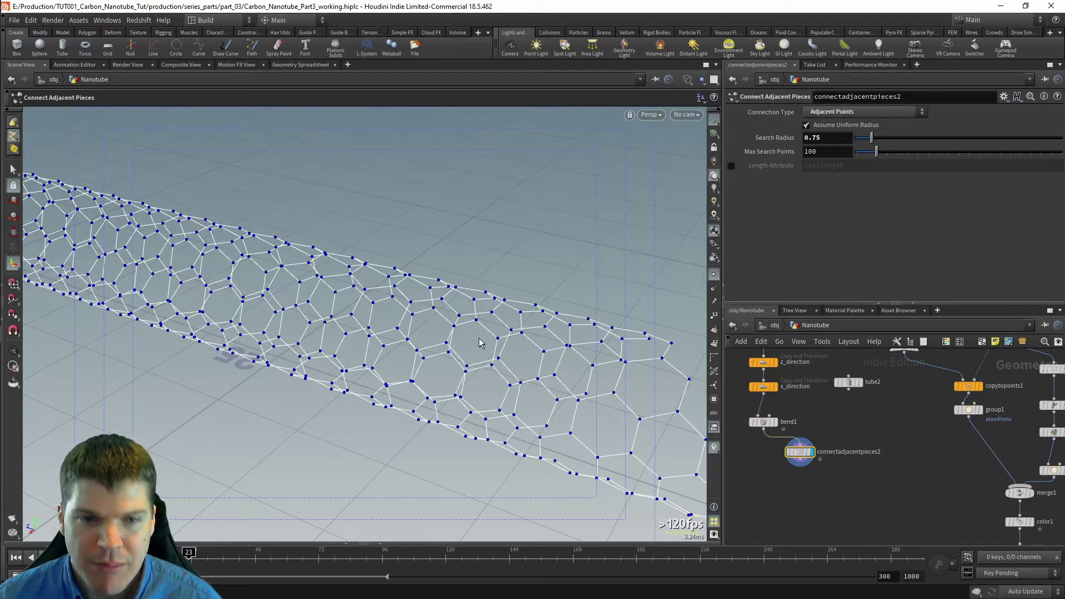
# Step: Examine the tube's circular cross-section in the front view
pyautogui.hotkey('space', '4')
pyautogui.hotkey('space', '5')
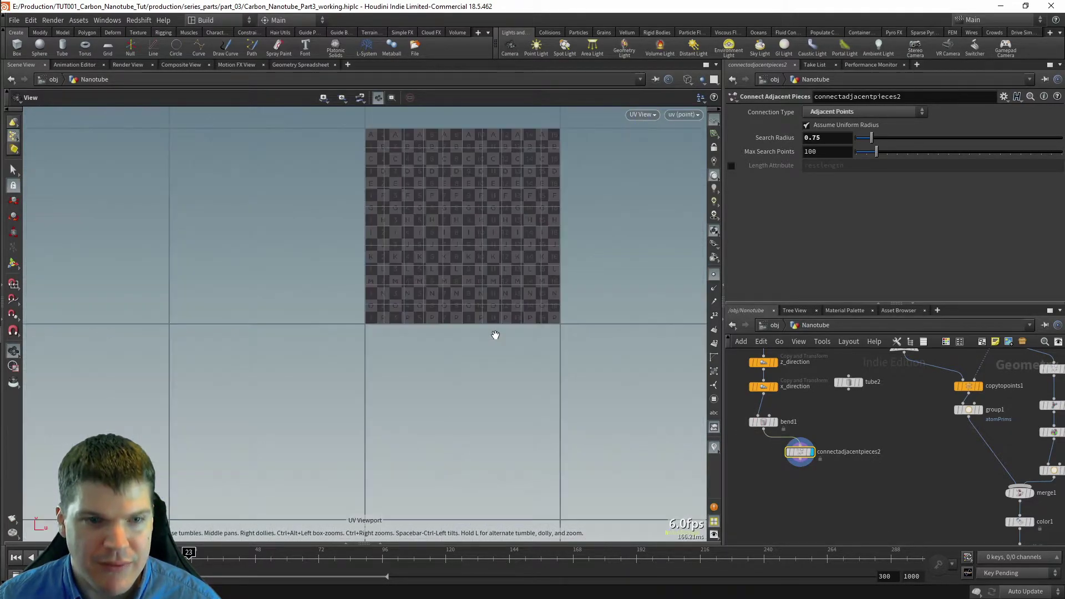
pyautogui.hotkey('space', '3')
pyautogui.moveTo(391, 346); pyautogui.dragTo(428, 347, button='right')
pyautogui.moveTo(416, 354); pyautogui.dragTo(442, 316, button='middle')
pyautogui.moveTo(442, 316); pyautogui.dragTo(456, 318, button='right')
pyautogui.moveTo(459, 282); pyautogui.dragTo(459, 288, button='middle')
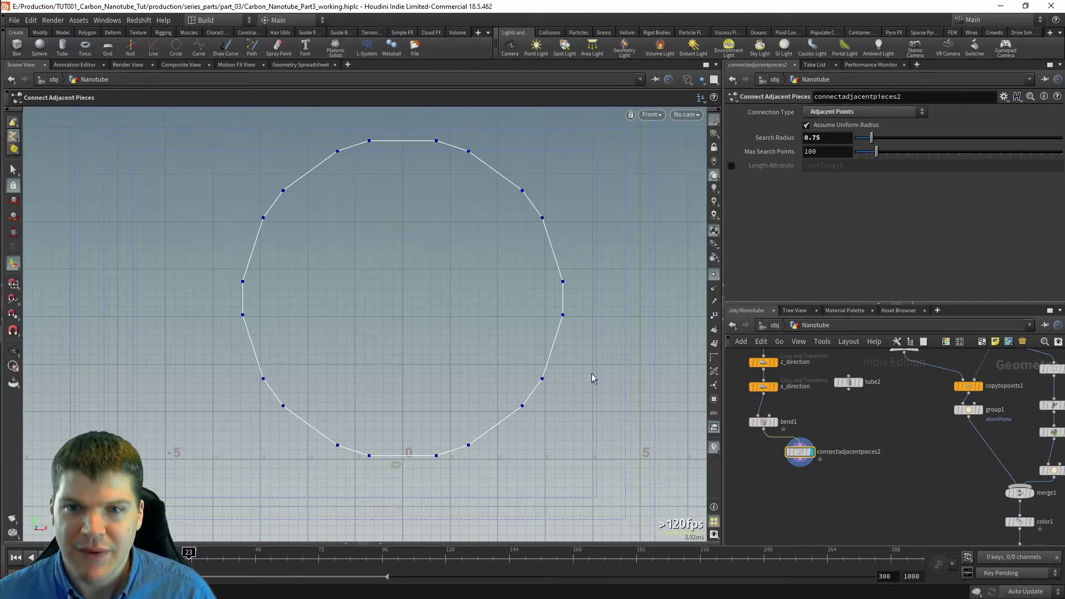
# Step: Review the bend settings of bend1 and the copy settings of x_direction
pyautogui.click(763, 422)
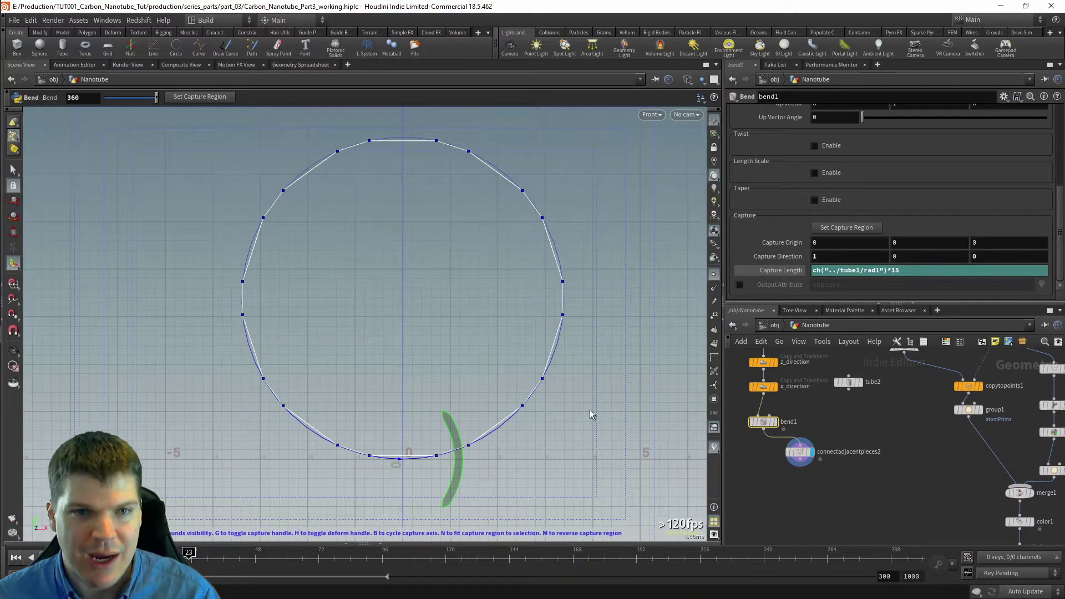
pyautogui.scroll(3, 777, 200)
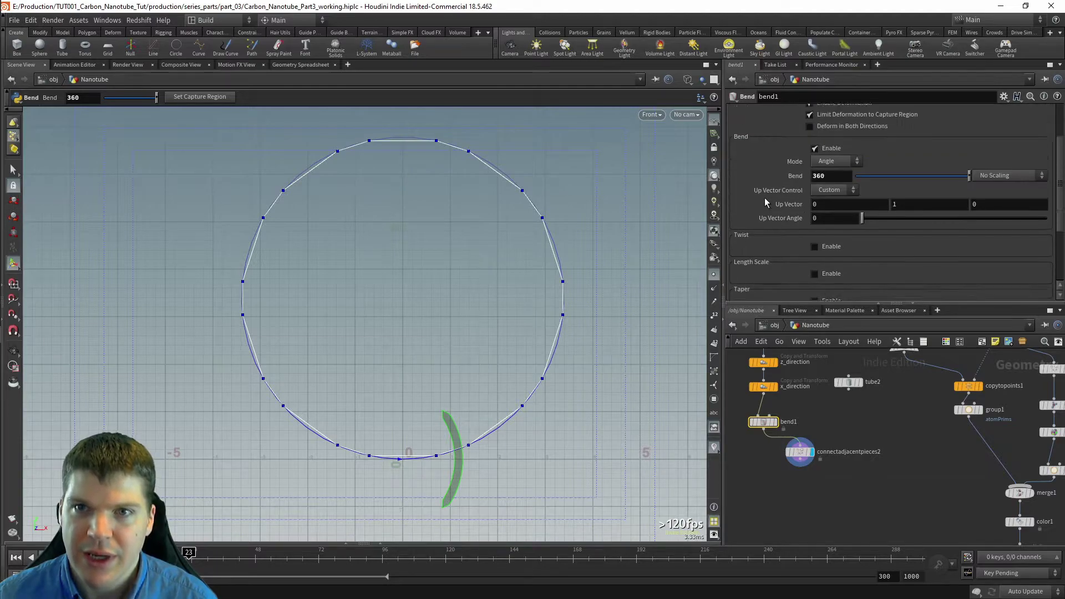
pyautogui.moveTo(823, 412); pyautogui.dragTo(845, 429, button='middle')
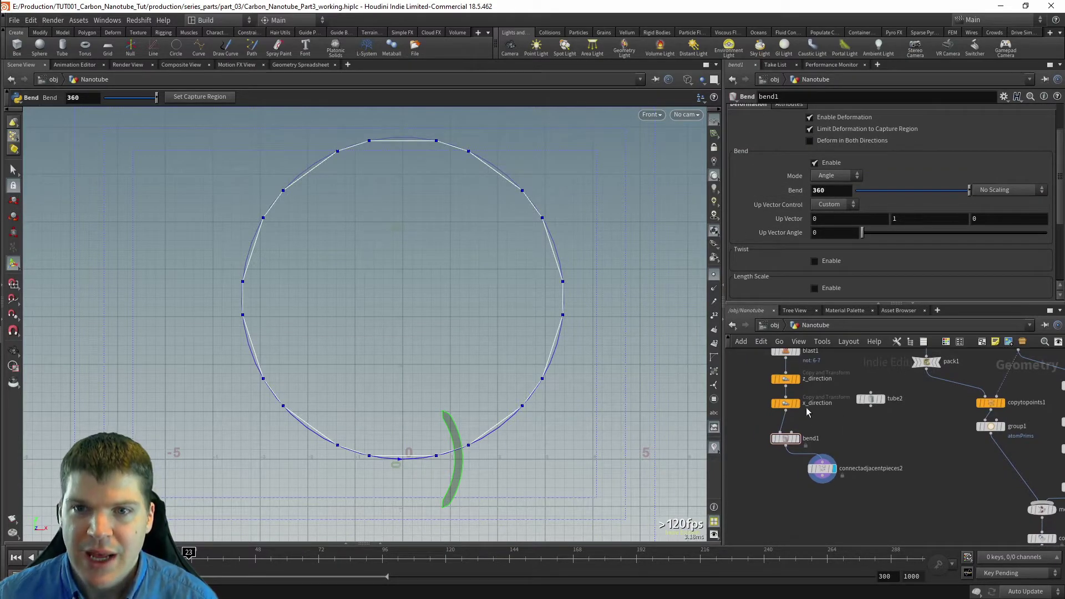
pyautogui.click(784, 403)
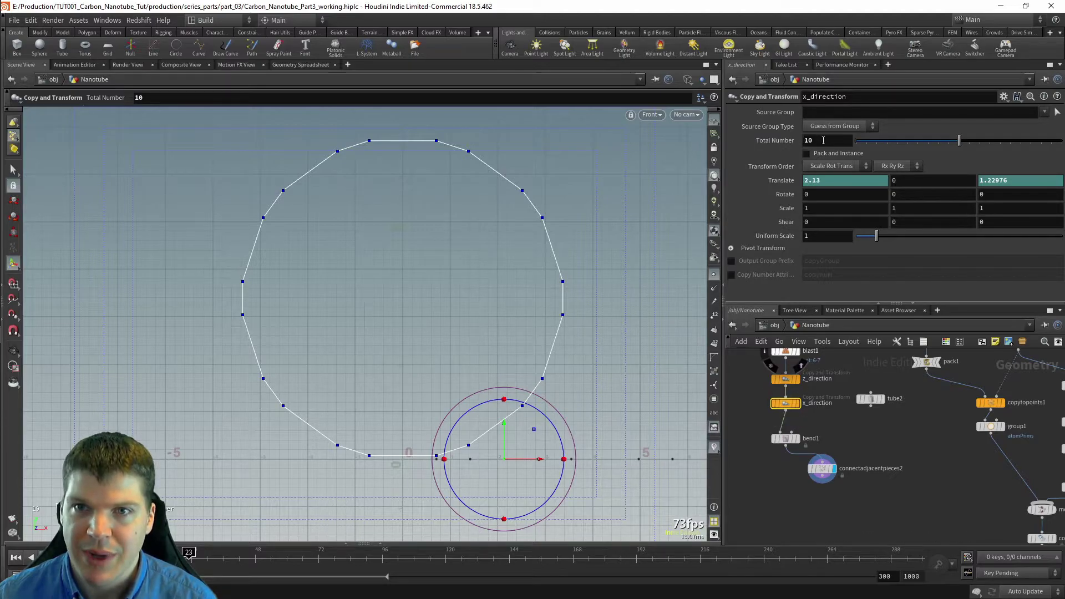
# Step: Set the total number of copies on z_direction to 390 and inspect the tube in perspective
pyautogui.click(784, 379)
pyautogui.hotkey('space', '1')
pyautogui.moveTo(536, 346); pyautogui.dragTo(178, 316, button='right')
pyautogui.moveTo(178, 317); pyautogui.dragTo(333, 407, button='middle')
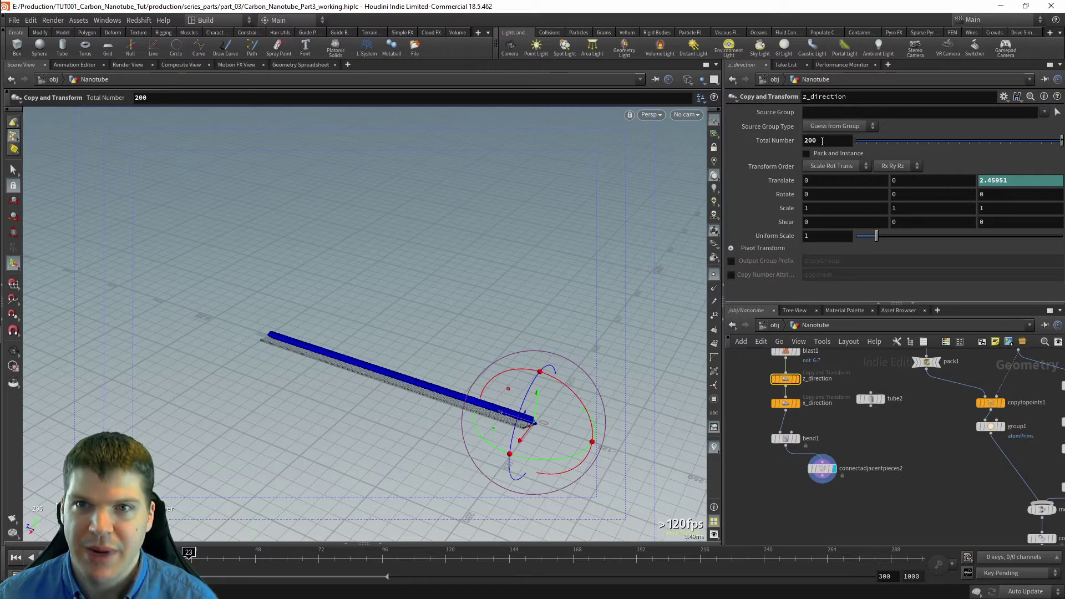
pyautogui.moveTo(824, 144); pyautogui.dragTo(826, 147, button='middle')
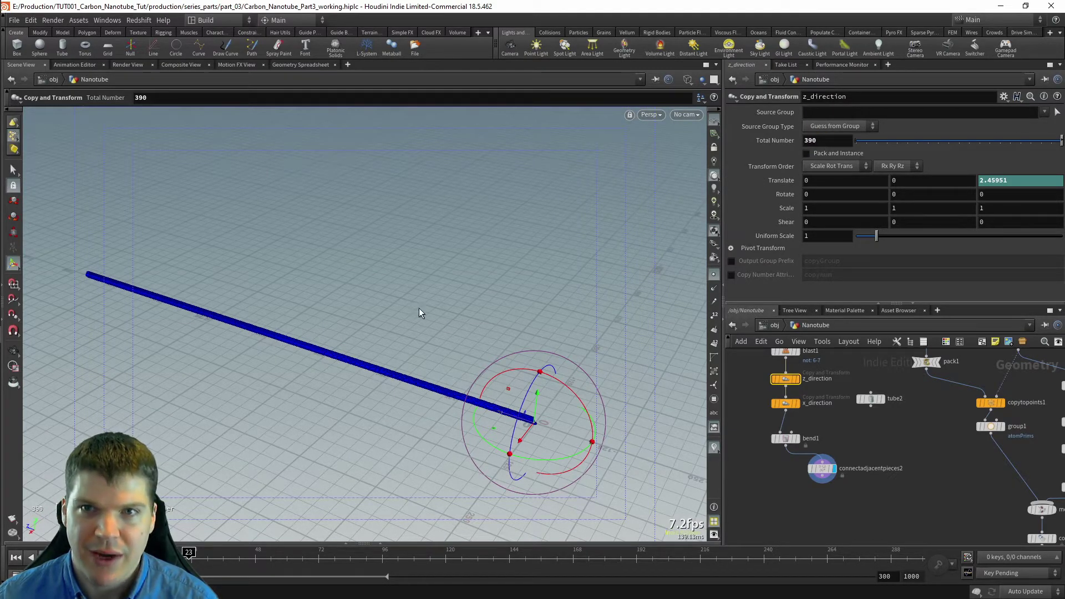
pyautogui.keyDown('alt'); pyautogui.moveTo(454, 295); pyautogui.dragTo(494, 290, button='middle'); pyautogui.keyUp('alt')
pyautogui.keyDown('alt'); pyautogui.moveTo(494, 290); pyautogui.dragTo(433, 288); pyautogui.keyUp('alt')
pyautogui.keyDown('alt'); pyautogui.moveTo(432, 288); pyautogui.dragTo(539, 320, button='right'); pyautogui.keyUp('alt')
# Step: Set the total number of copies on z_direction to 200
pyautogui.moveTo(836, 141); pyautogui.dragTo(800, 123)
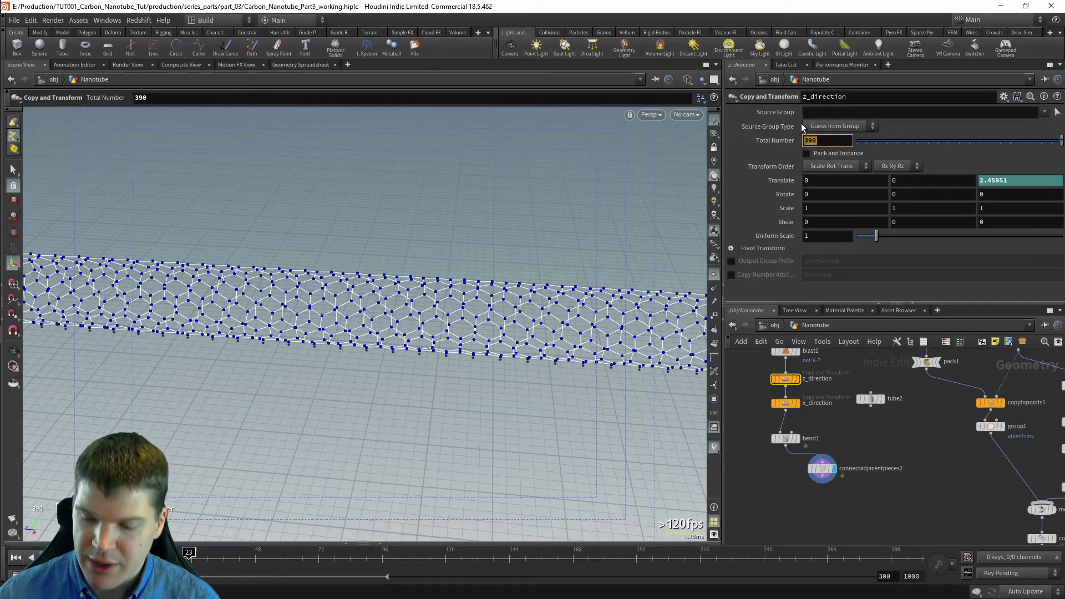
pyautogui.write('200')
pyautogui.press('Return')
pyautogui.press('Escape')
# Step: Examine the tube's lattice and its open end in the perspective and top views
pyautogui.keyDown('alt'); pyautogui.moveTo(501, 301); pyautogui.dragTo(247, 322, button='right'); pyautogui.keyUp('alt')
pyautogui.keyDown('alt'); pyautogui.moveTo(538, 348); pyautogui.dragTo(149, 261, button='middle'); pyautogui.keyUp('alt')
pyautogui.keyDown('alt'); pyautogui.moveTo(150, 261); pyautogui.dragTo(93, 252); pyautogui.keyUp('alt')
pyautogui.keyDown('alt'); pyautogui.moveTo(93, 252); pyautogui.dragTo(486, 283, button='right'); pyautogui.keyUp('alt')
pyautogui.keyDown('alt'); pyautogui.moveTo(485, 284); pyautogui.dragTo(471, 293); pyautogui.keyUp('alt')
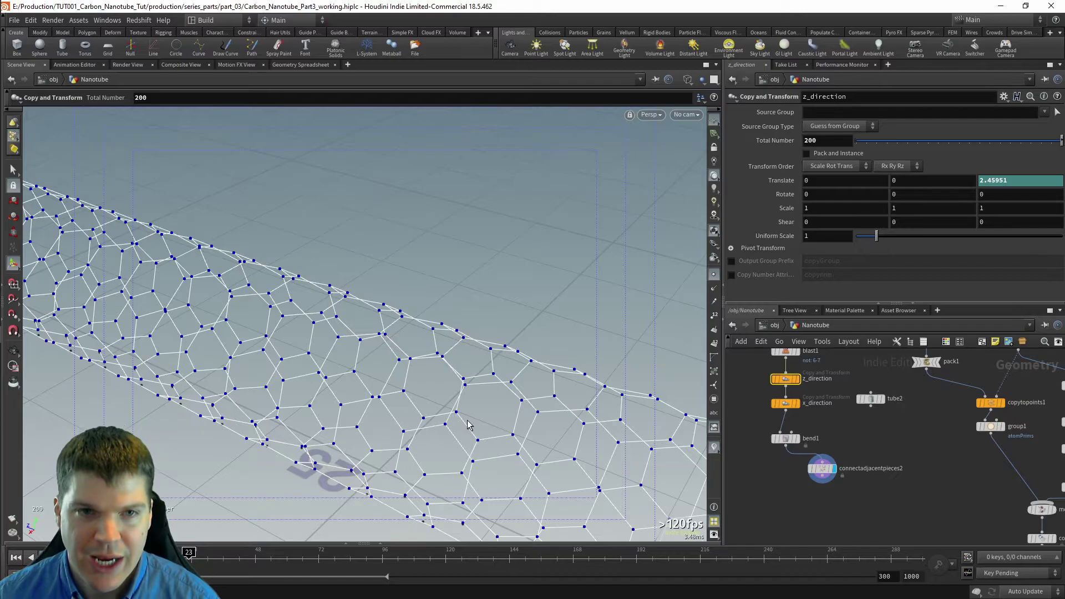
pyautogui.hotkey('space', '2')
pyautogui.moveTo(329, 295); pyautogui.dragTo(443, 300, button='right')
pyautogui.moveTo(277, 311); pyautogui.dragTo(400, 402, button='middle')
pyautogui.moveTo(345, 354); pyautogui.dragTo(406, 350, button='right')
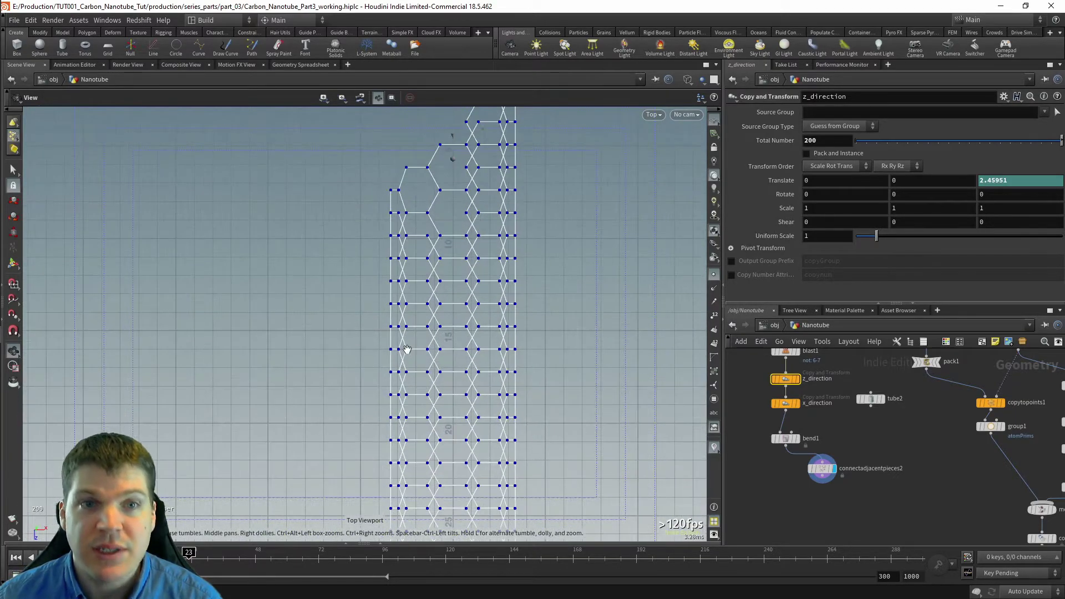
pyautogui.moveTo(506, 243); pyautogui.dragTo(496, 304, button='middle')
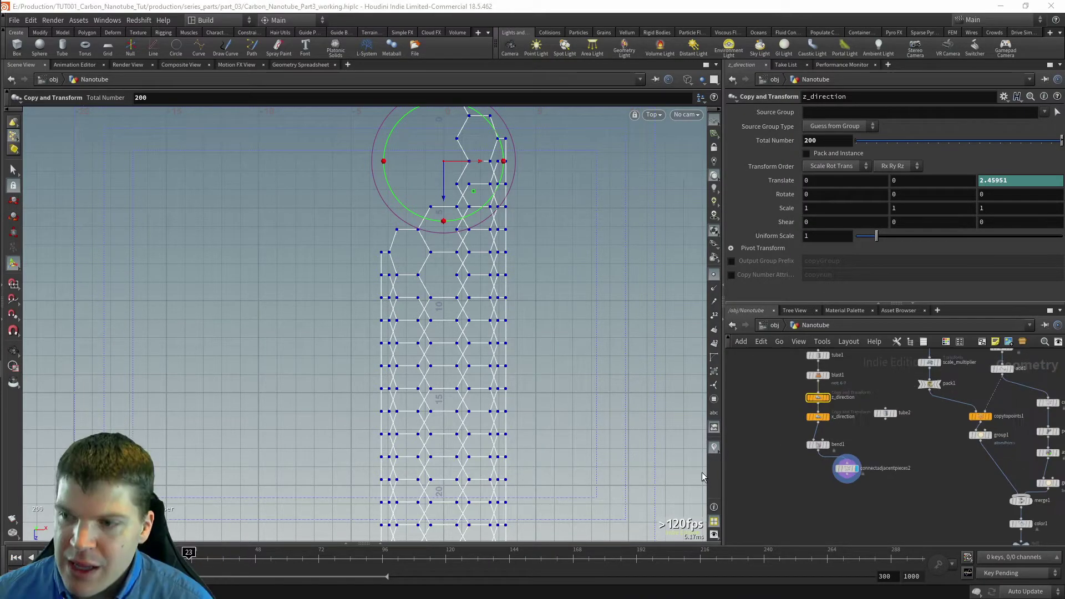
pyautogui.press('space')
pyautogui.moveTo(532, 321); pyautogui.dragTo(345, 294, button='right')
pyautogui.moveTo(344, 295); pyautogui.dragTo(345, 305, button='middle')
# Step: Display OUT_Buckyball together with the tube wireframe as a template in the top view to compare their positions
pyautogui.moveTo(920, 475); pyautogui.dragTo(866, 467, button='middle')
pyautogui.scroll(-2, 881, 465)
pyautogui.moveTo(930, 516); pyautogui.dragTo(889, 498, button='middle')
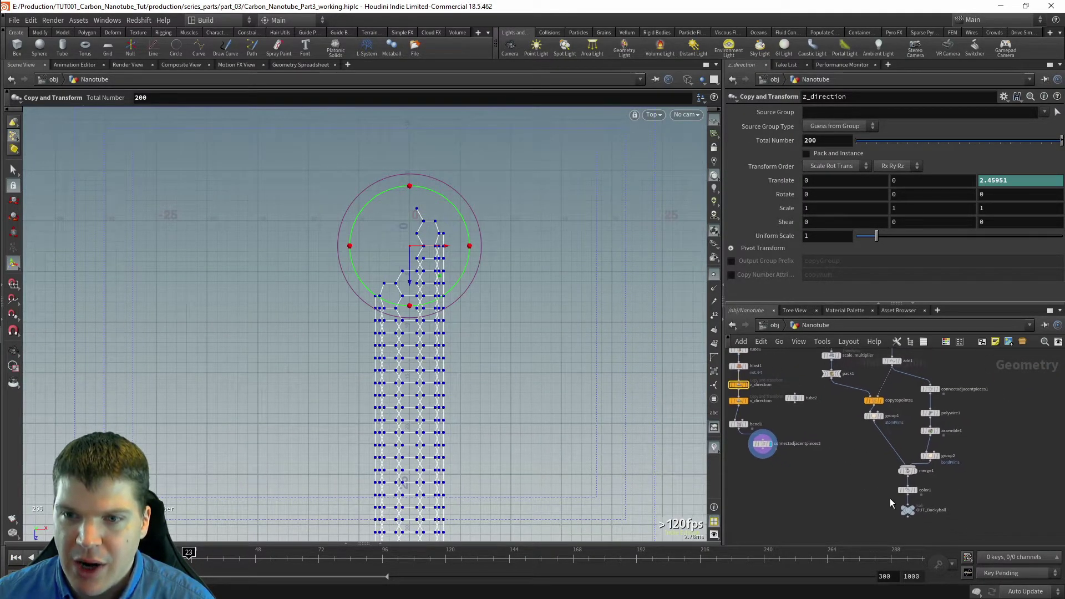
pyautogui.press('r')
pyautogui.click(909, 510)
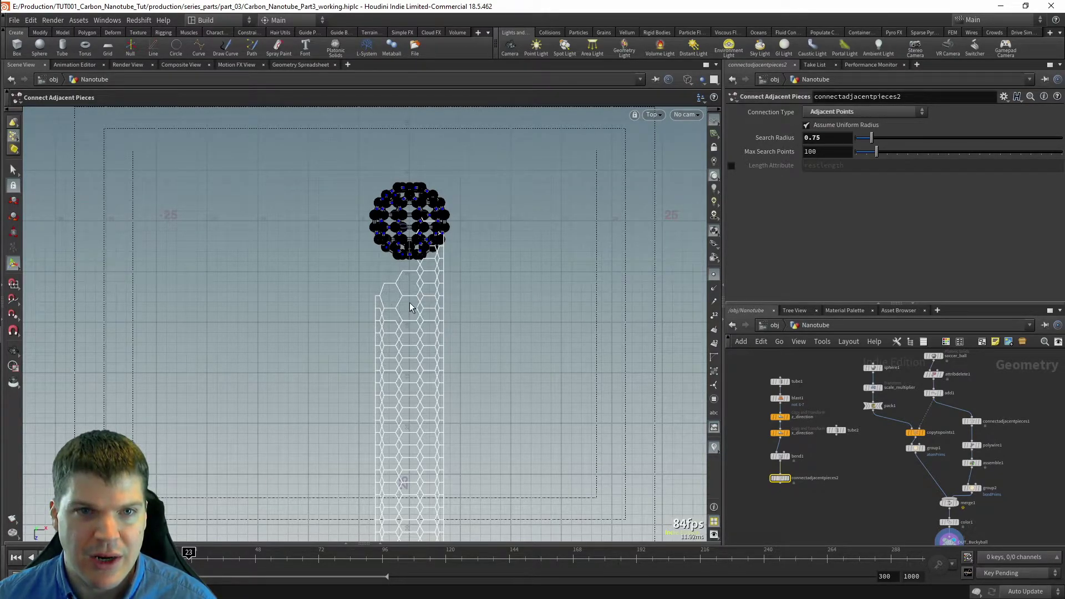
pyautogui.scroll(2, 458, 320)
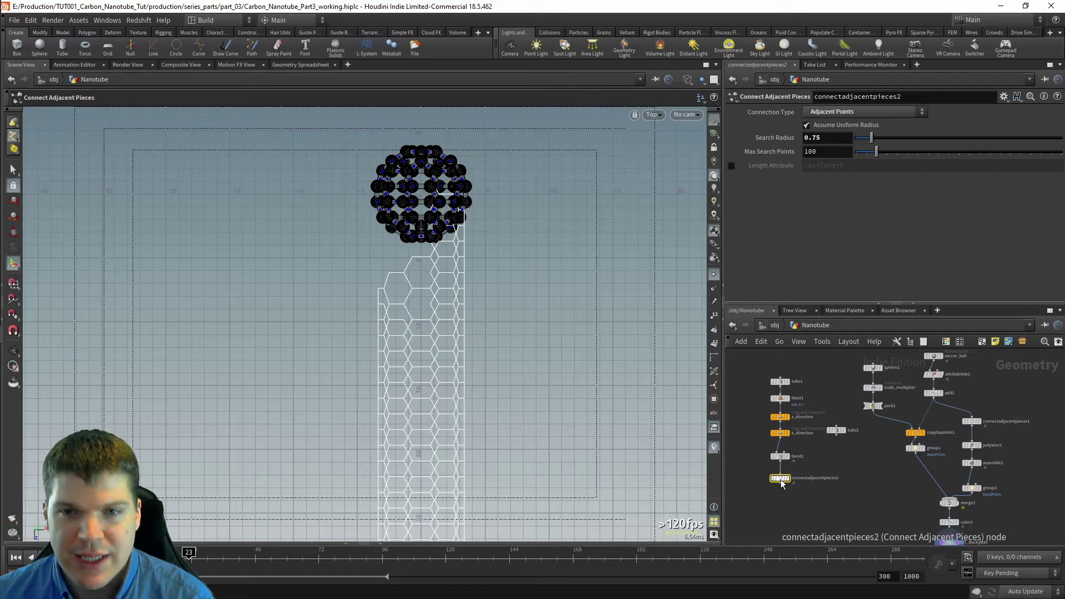
# Step: Delete the connectadjacentpieces2 node and display bend1
pyautogui.press('Delete')
pyautogui.click(780, 456)
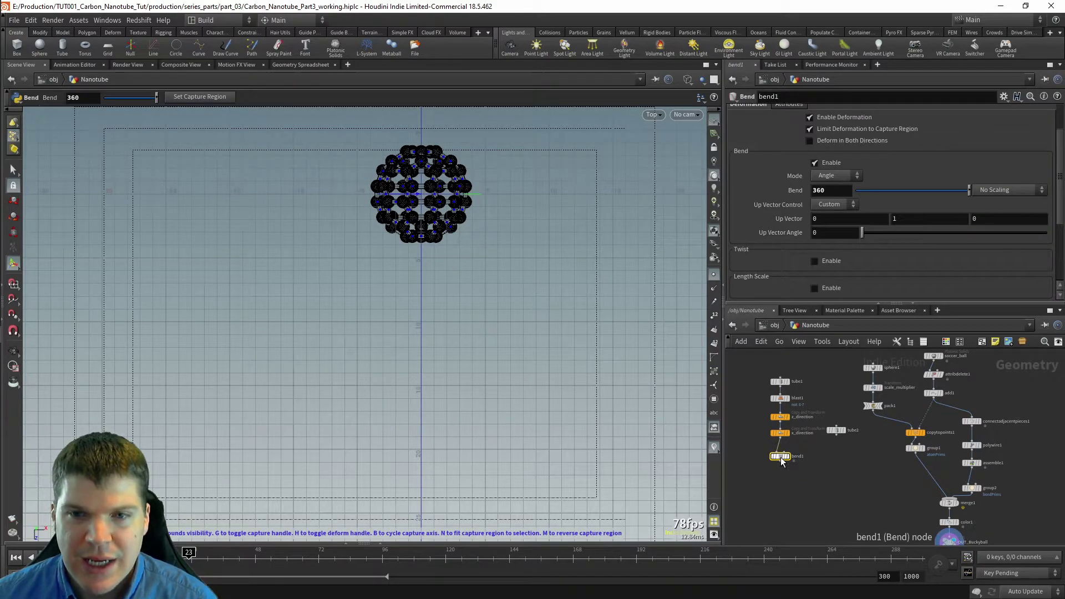
pyautogui.press('r')
pyautogui.click(780, 457)
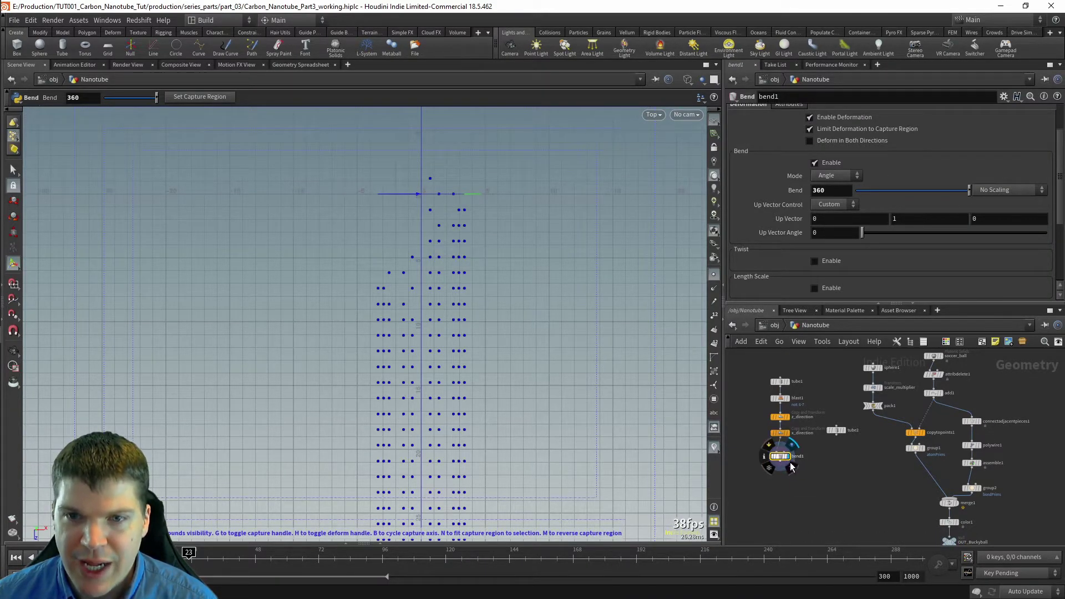
# Step: Compare the buckyball points from add1 with the tube points from bend1 in the perspective view
pyautogui.press('Escape')
pyautogui.moveTo(580, 385); pyautogui.dragTo(497, 244)
pyautogui.press('f')
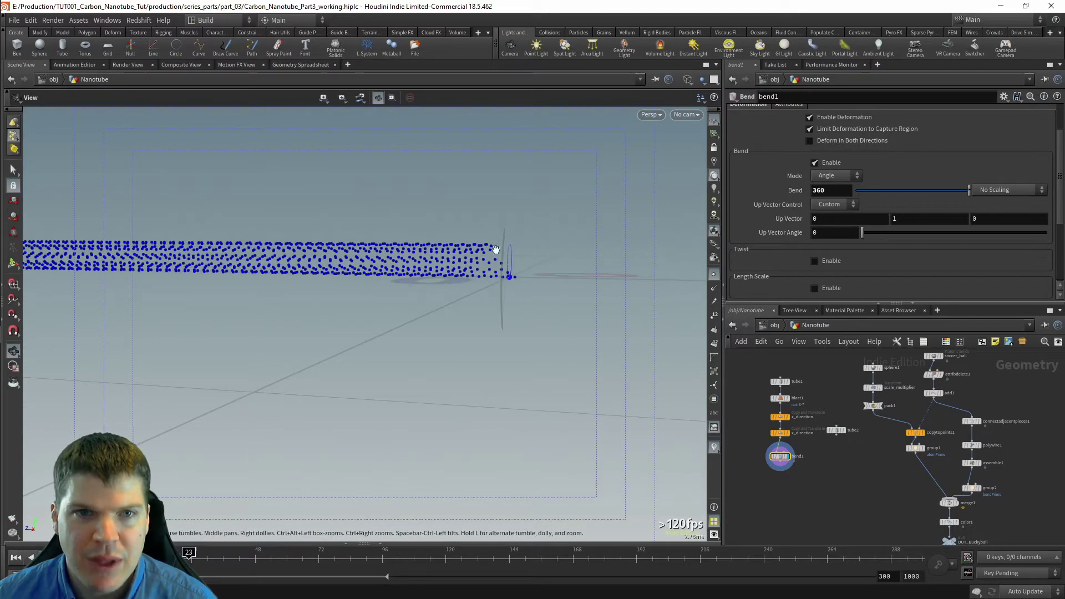
pyautogui.press('Return')
pyautogui.moveTo(853, 496); pyautogui.dragTo(850, 503, button='middle')
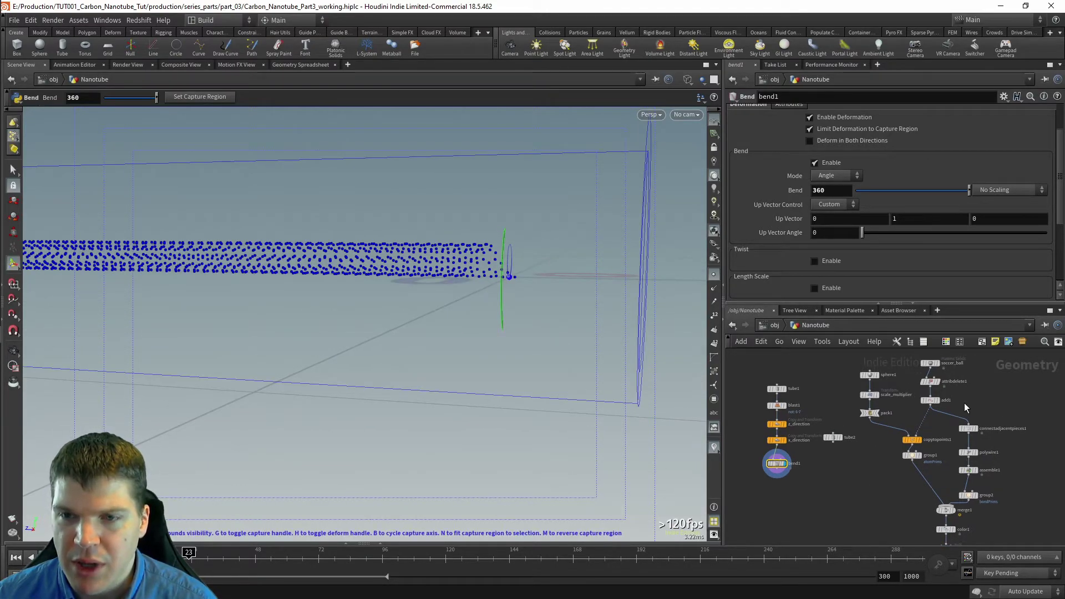
pyautogui.click(937, 400)
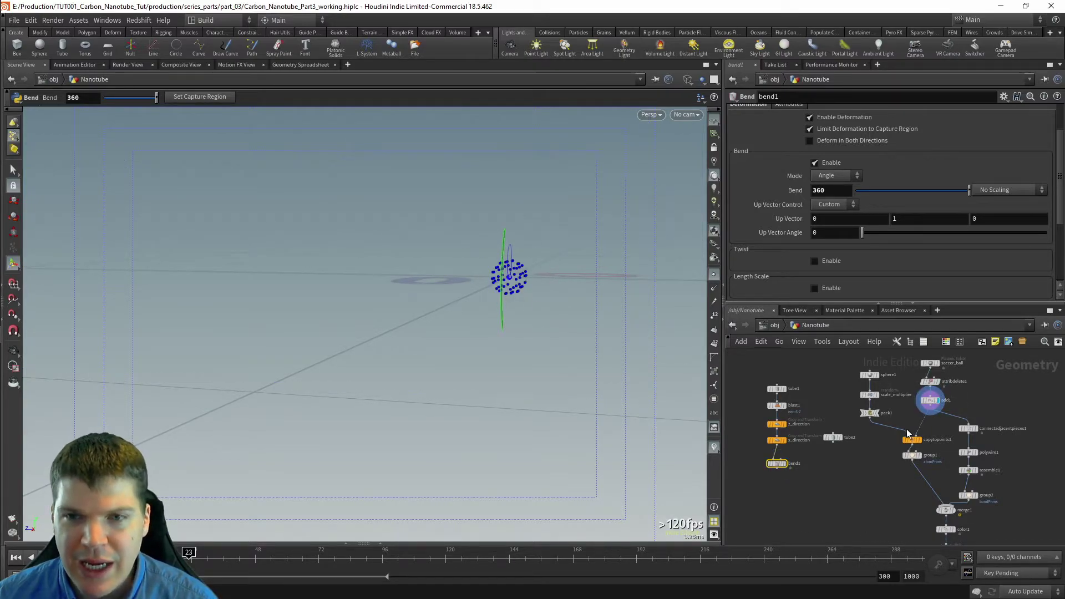
pyautogui.click(782, 464)
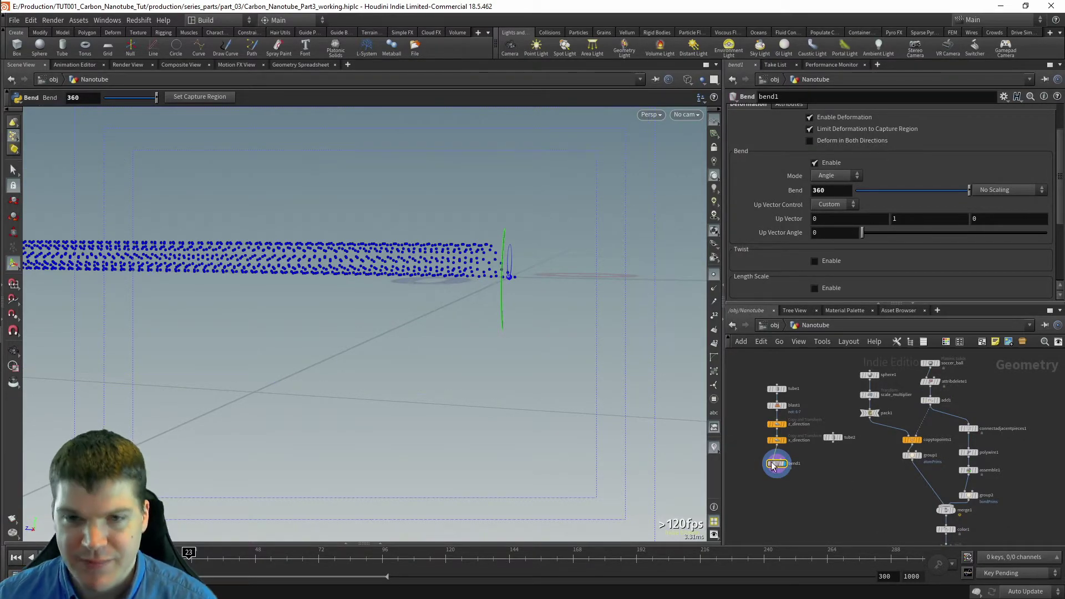
# Step: Add a Transform node connected below bend1
pyautogui.press('Tab')
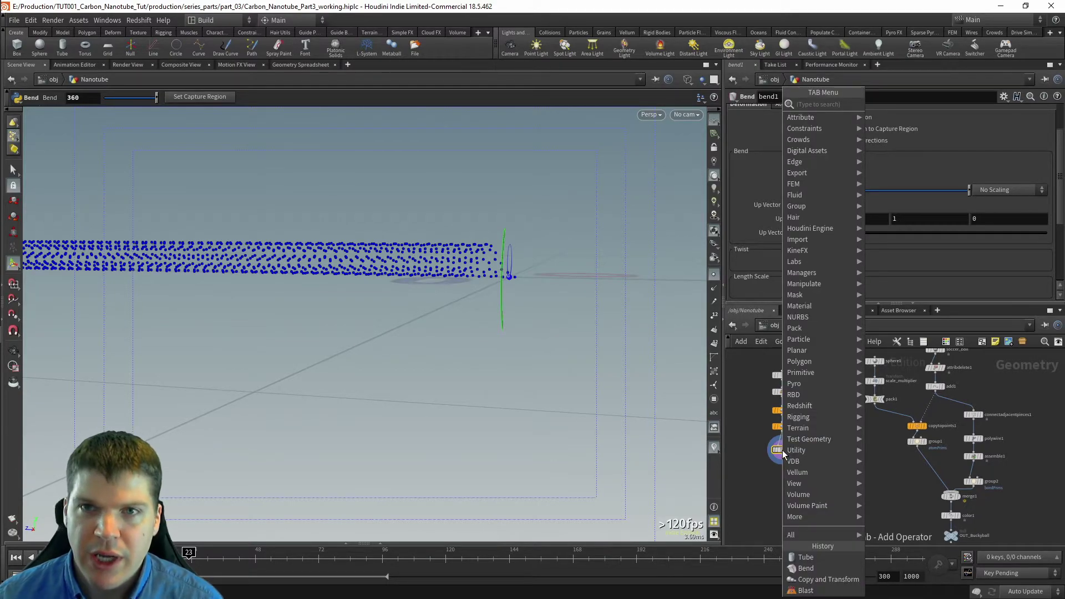
pyautogui.write('tra')
pyautogui.press('Down')
pyautogui.press('Down')
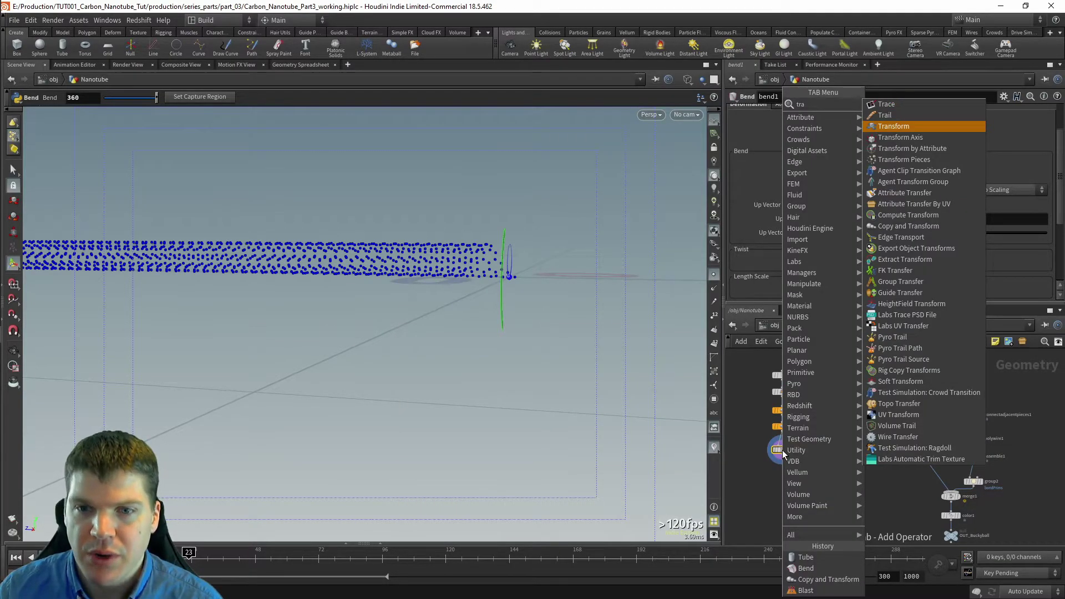
pyautogui.press('Return')
pyautogui.click(779, 458)
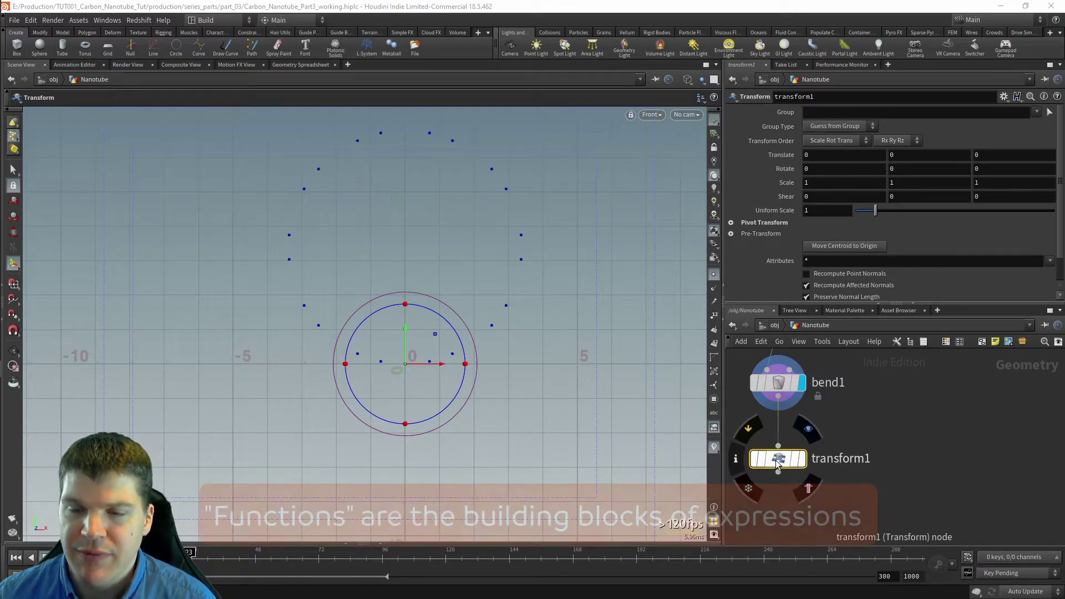
# Step: Set transform1's Y translation to the expression centroid(0, D_Y)
pyautogui.click(918, 156)
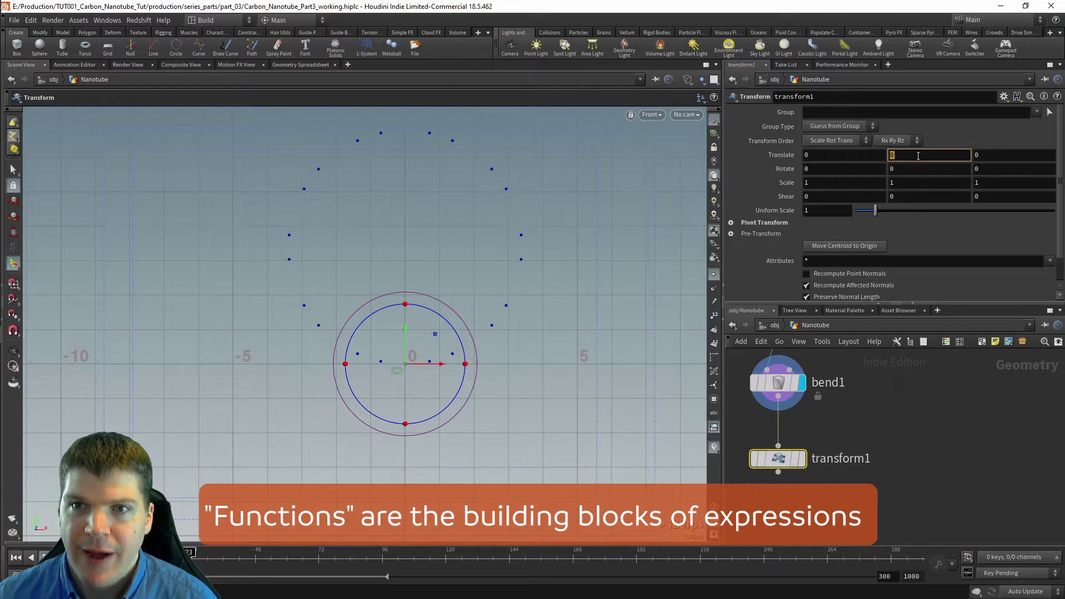
pyautogui.write('centroid(')
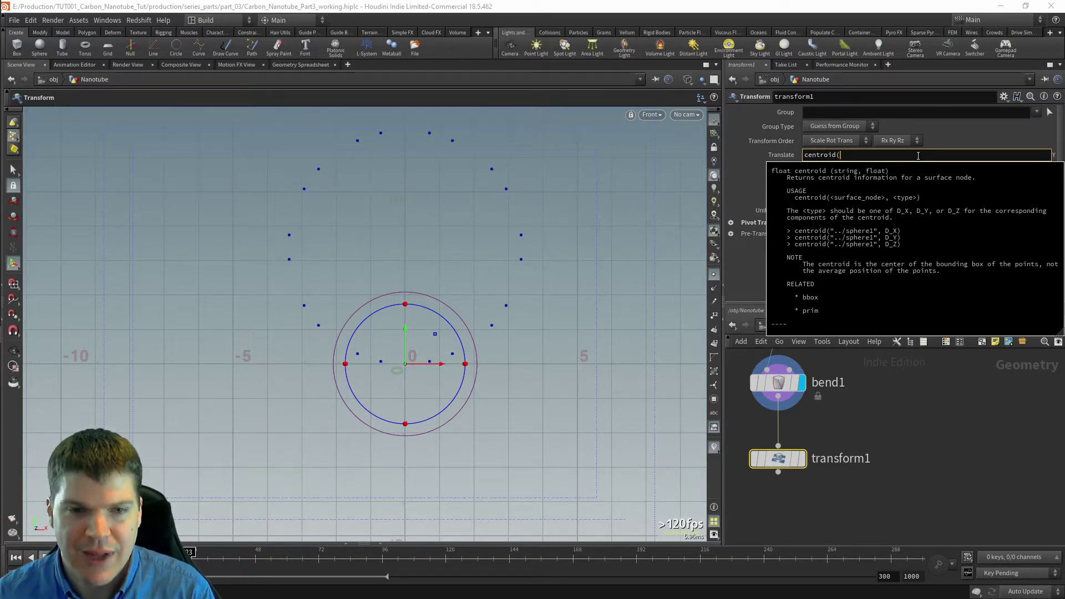
pyautogui.write('0,')
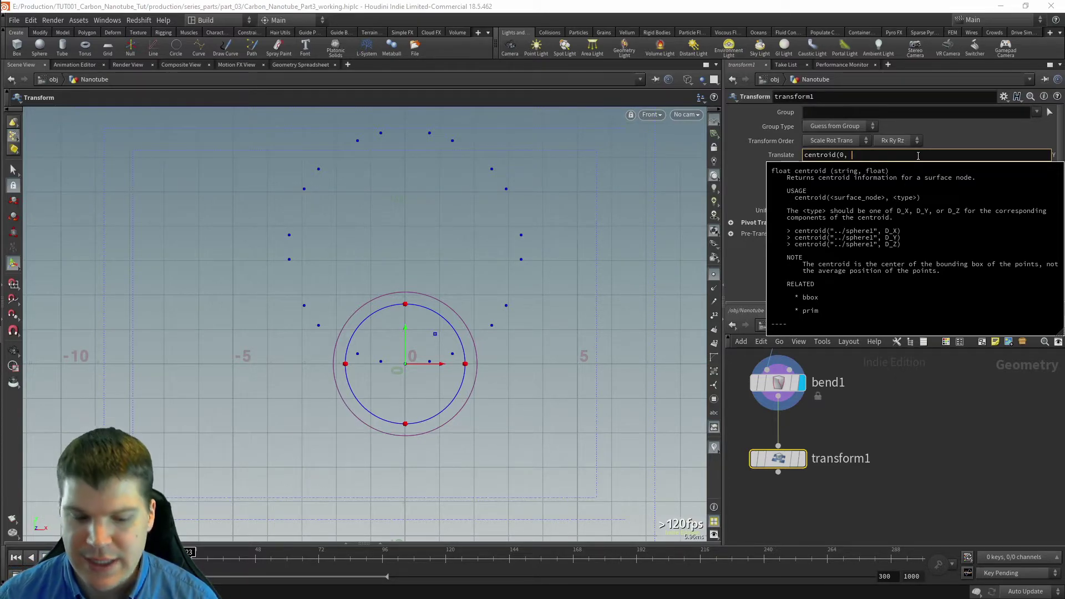
pyautogui.write('D_U')
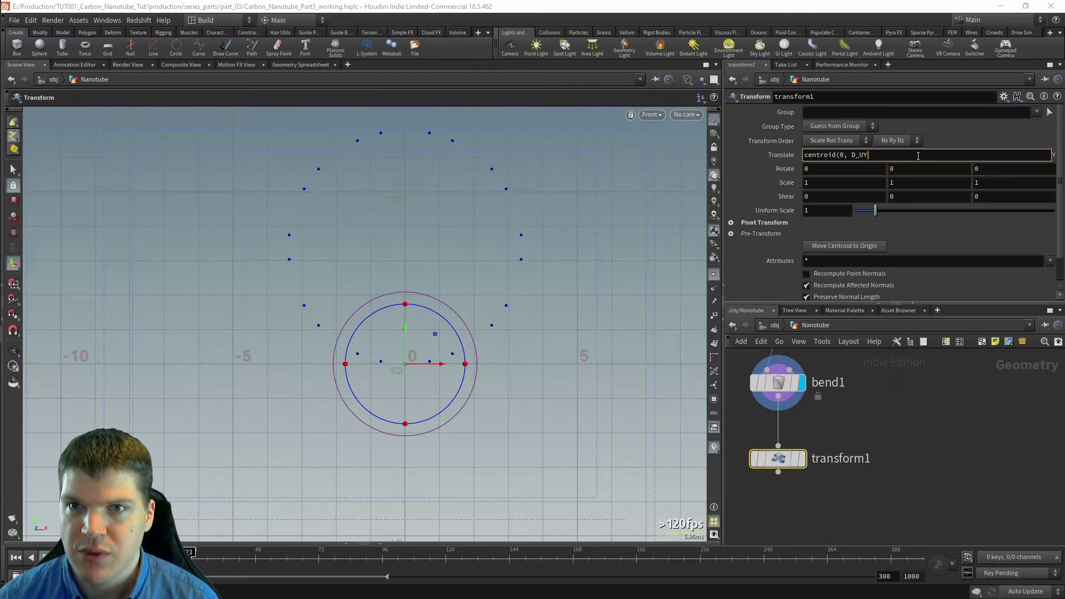
pyautogui.press('BackSpace')
pyautogui.write('Y')
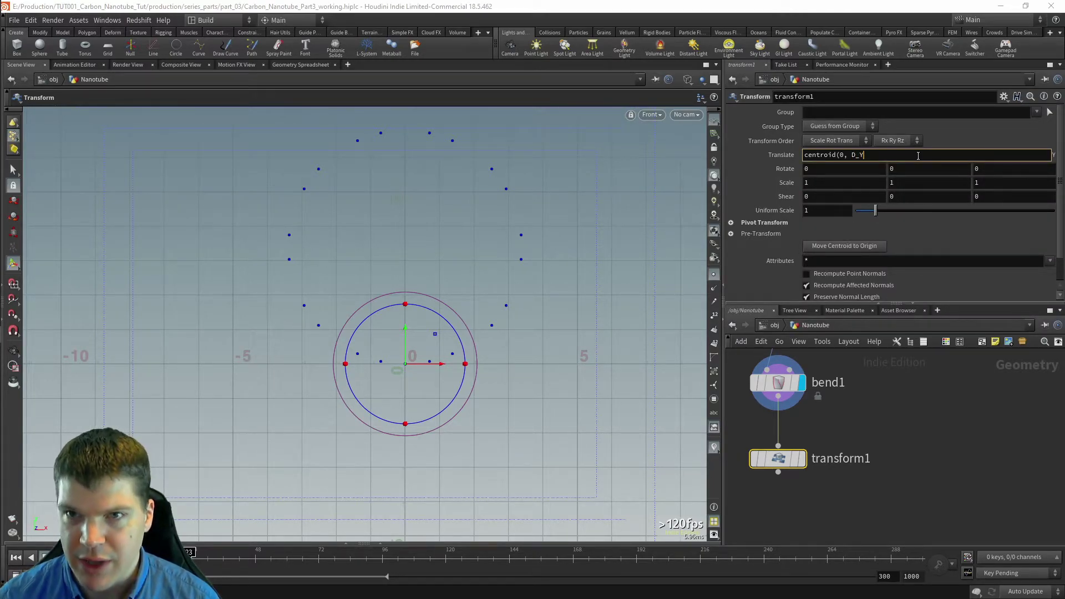
pyautogui.write(')')
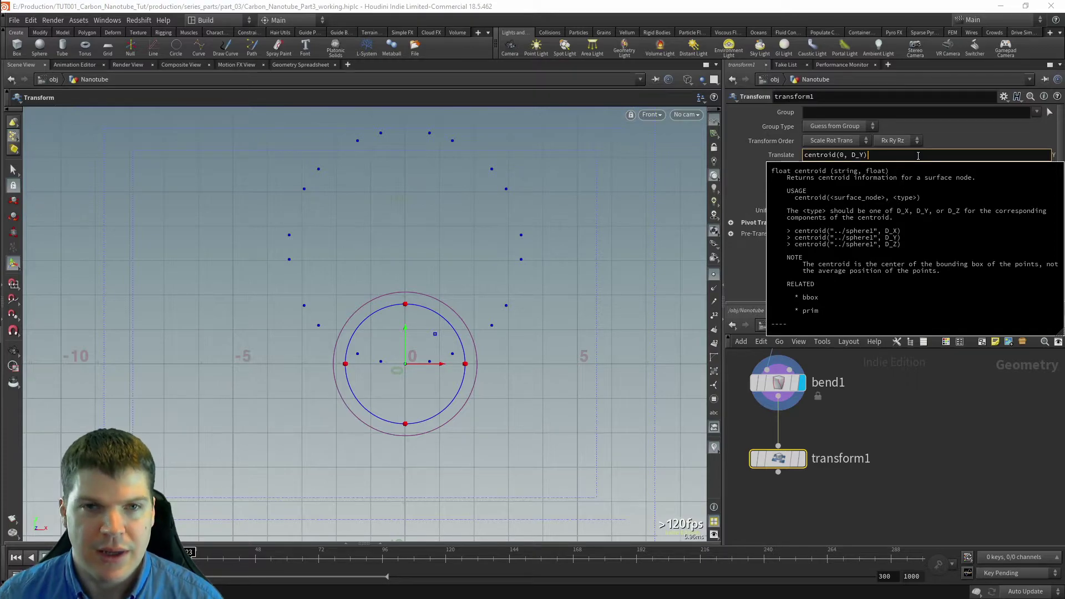
pyautogui.press('Return')
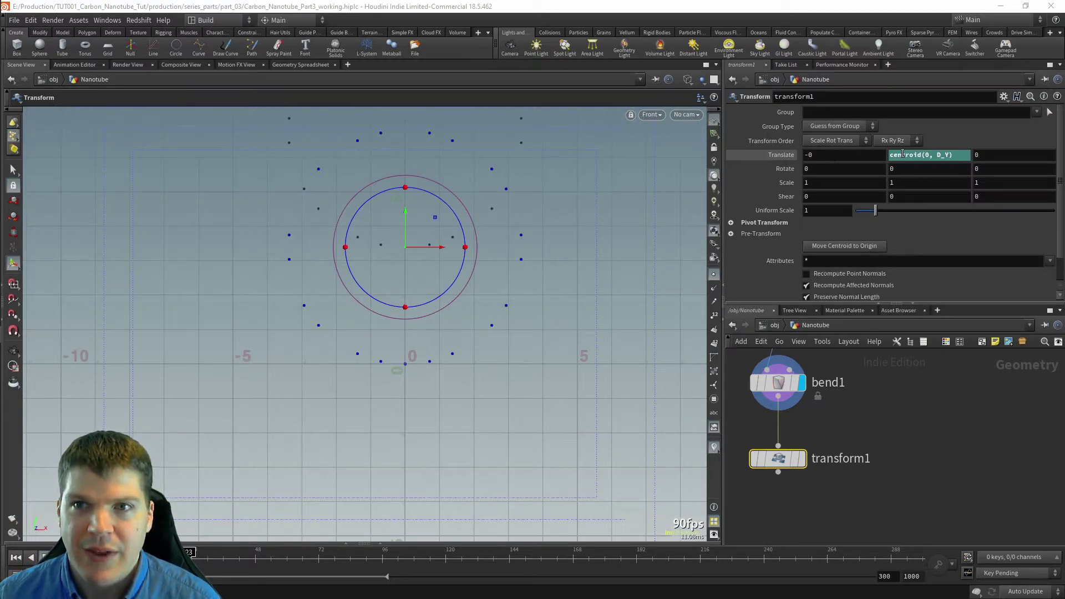
# Step: Negate transform1's Y translation expression to -centroid(0, D_Y) and display the transform1 node
pyautogui.click(898, 153)
pyautogui.press('Home')
pyautogui.write('-')
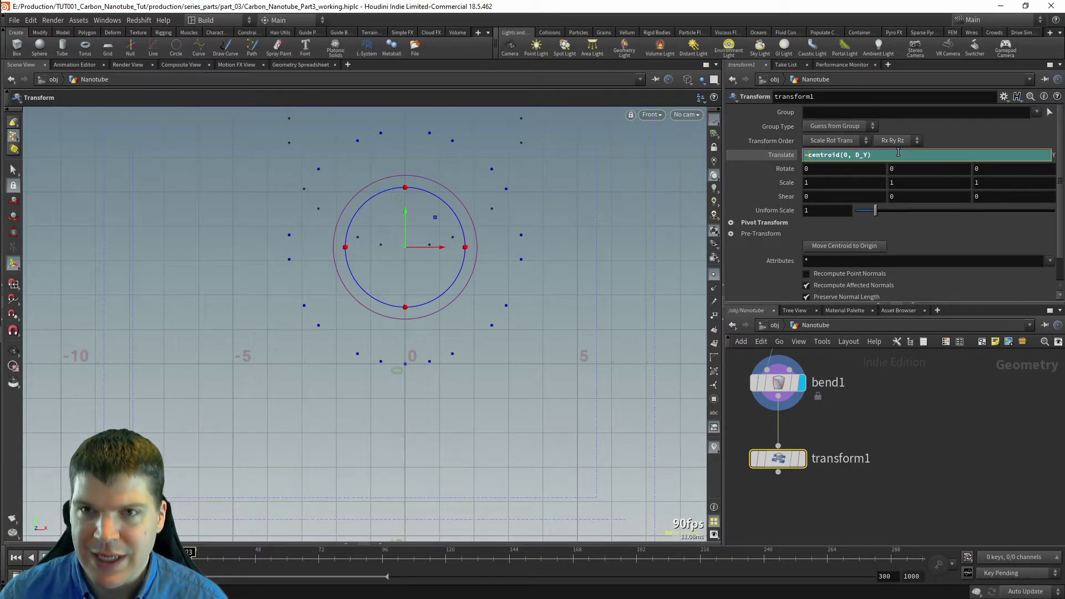
pyautogui.press('Return')
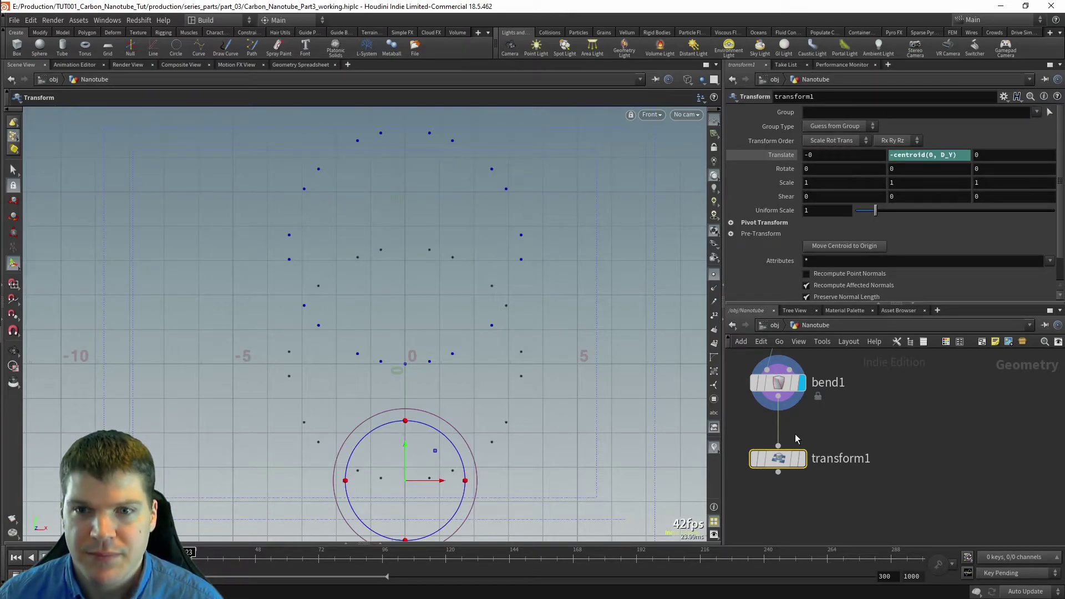
pyautogui.click(802, 460)
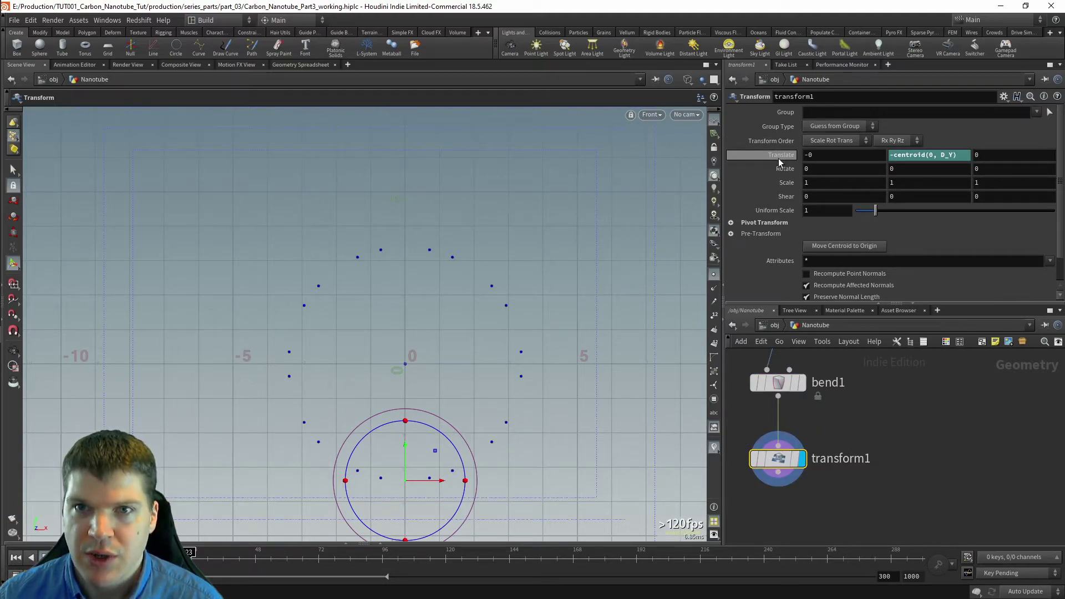
pyautogui.click(905, 435)
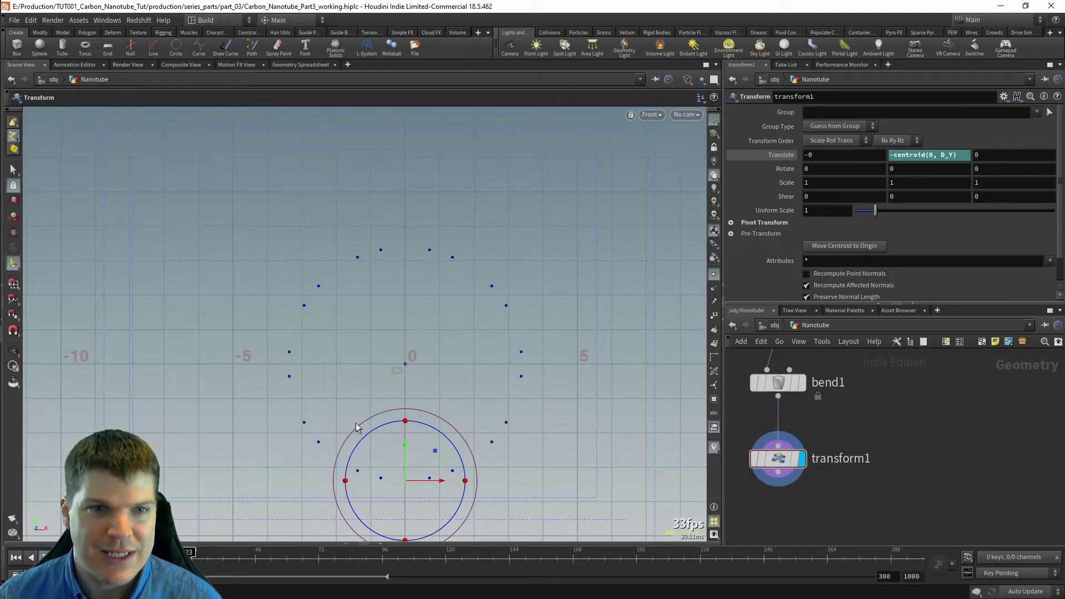
# Step: Examine the transformed tube points and their ragged end in the front and perspective views
pyautogui.keyDown('alt'); pyautogui.moveTo(443, 381); pyautogui.dragTo(447, 321, button='middle'); pyautogui.keyUp('alt')
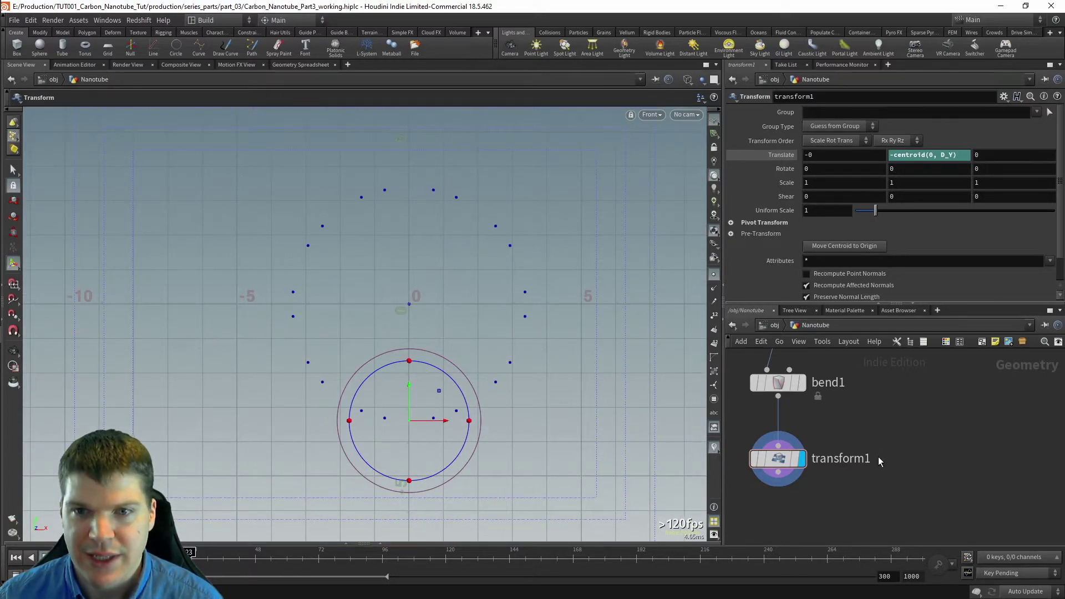
pyautogui.click(779, 458)
pyautogui.moveTo(534, 305); pyautogui.dragTo(511, 300, button='right')
pyautogui.hotkey('space', '1')
pyautogui.moveTo(529, 286); pyautogui.dragTo(372, 315)
pyautogui.moveTo(372, 315); pyautogui.dragTo(532, 326, button='middle')
pyautogui.moveTo(532, 326); pyautogui.dragTo(332, 332, button='right')
pyautogui.moveTo(420, 347); pyautogui.dragTo(680, 347, button='right')
pyautogui.moveTo(544, 349); pyautogui.dragTo(263, 307, button='middle')
pyautogui.moveTo(263, 308); pyautogui.dragTo(503, 331, button='right')
pyautogui.moveTo(461, 332); pyautogui.dragTo(343, 276, button='middle')
pyautogui.moveTo(343, 276); pyautogui.dragTo(449, 314, button='right')
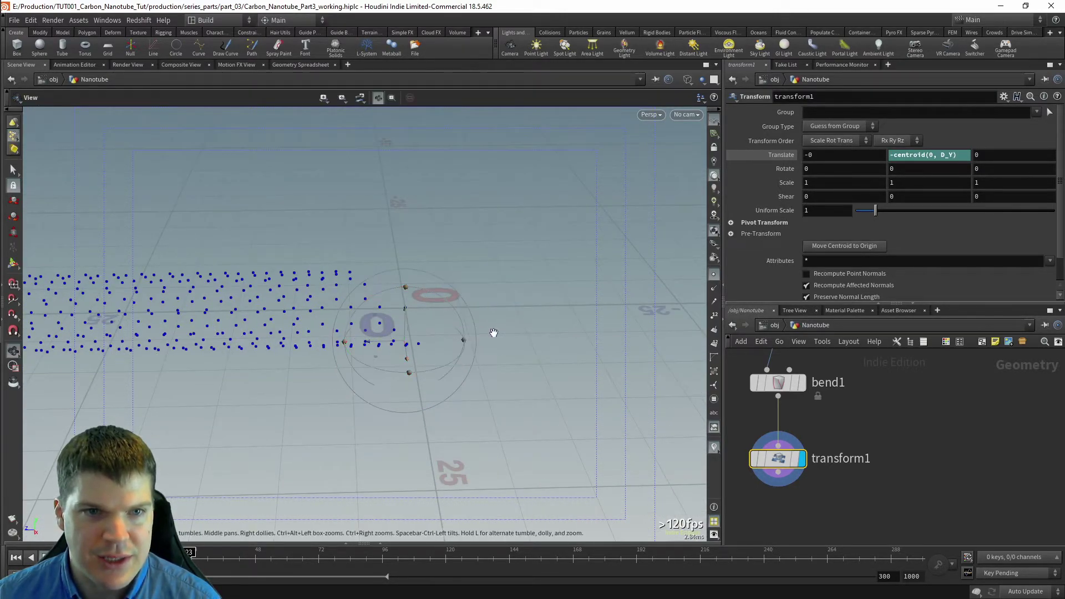
pyautogui.moveTo(494, 333); pyautogui.dragTo(467, 353)
pyautogui.moveTo(415, 352); pyautogui.dragTo(541, 303, button='middle')
pyautogui.moveTo(267, 427); pyautogui.dragTo(403, 406, button='middle')
pyautogui.moveTo(526, 408); pyautogui.dragTo(437, 368, button='right')
pyautogui.moveTo(436, 368); pyautogui.dragTo(483, 358, button='middle')
# Step: Add a Group node connected below transform1
pyautogui.moveTo(876, 481); pyautogui.dragTo(905, 424, button='middle')
pyautogui.moveTo(811, 395); pyautogui.dragTo(810, 385, button='middle')
pyautogui.moveTo(778, 439); pyautogui.dragTo(793, 427, button='middle')
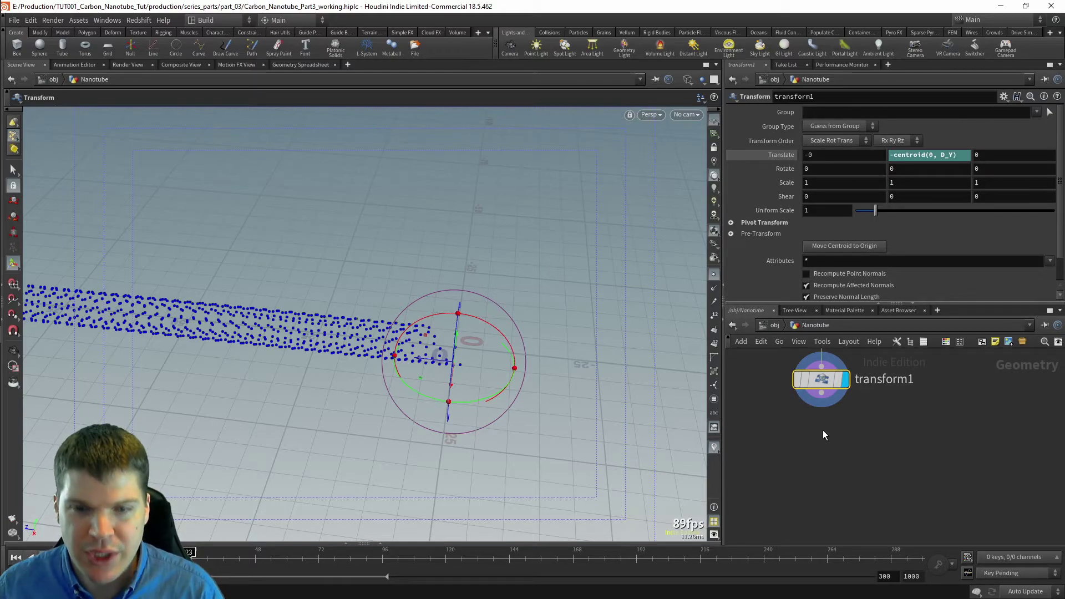
pyautogui.press('Tab')
pyautogui.write('group')
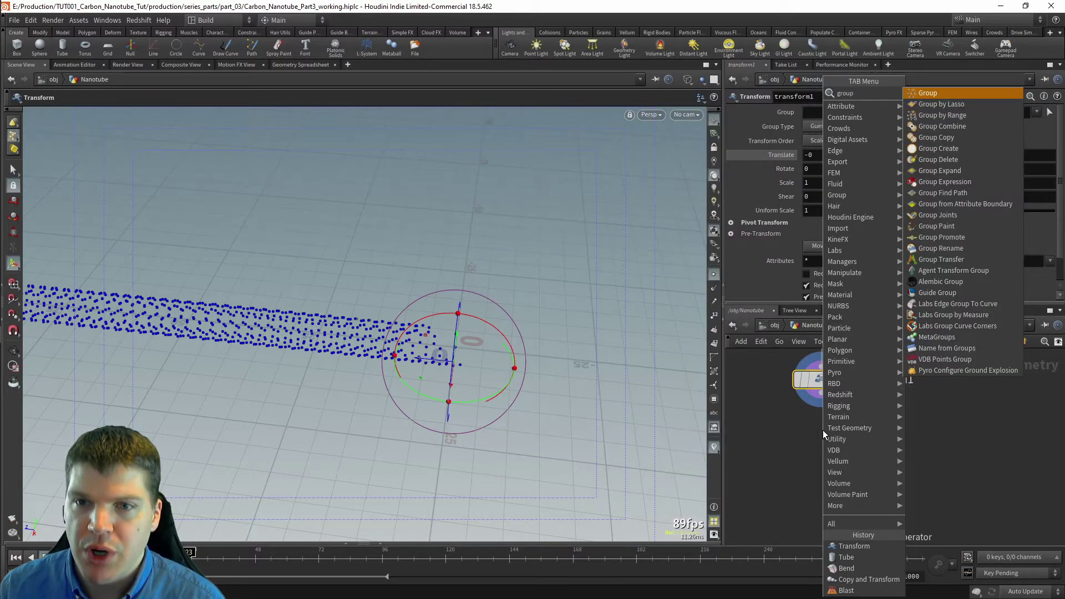
pyautogui.press('Return')
pyautogui.click(822, 430)
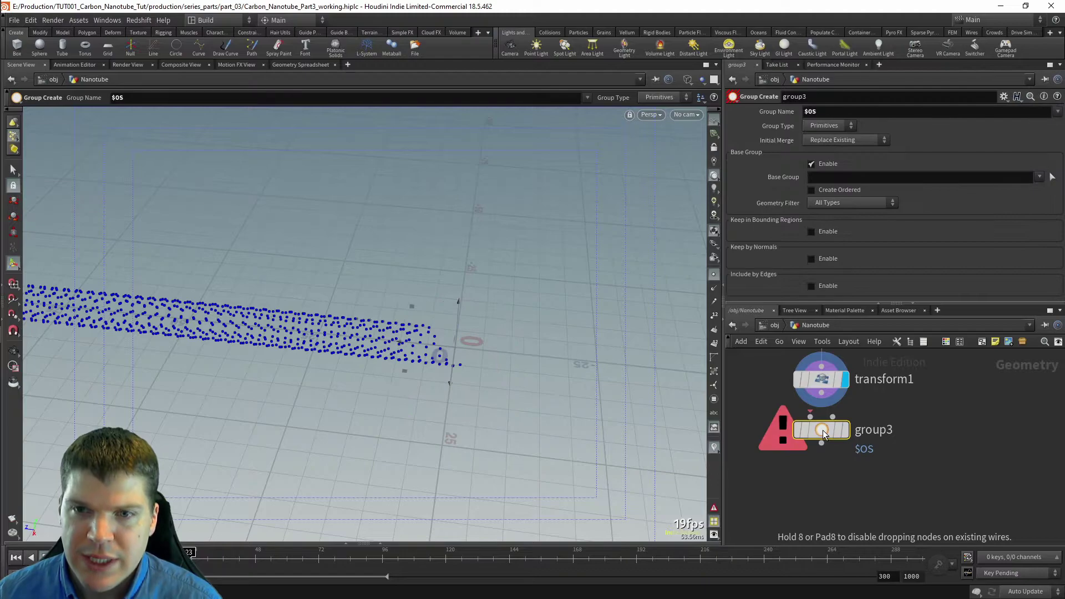
pyautogui.moveTo(823, 432); pyautogui.dragTo(823, 454)
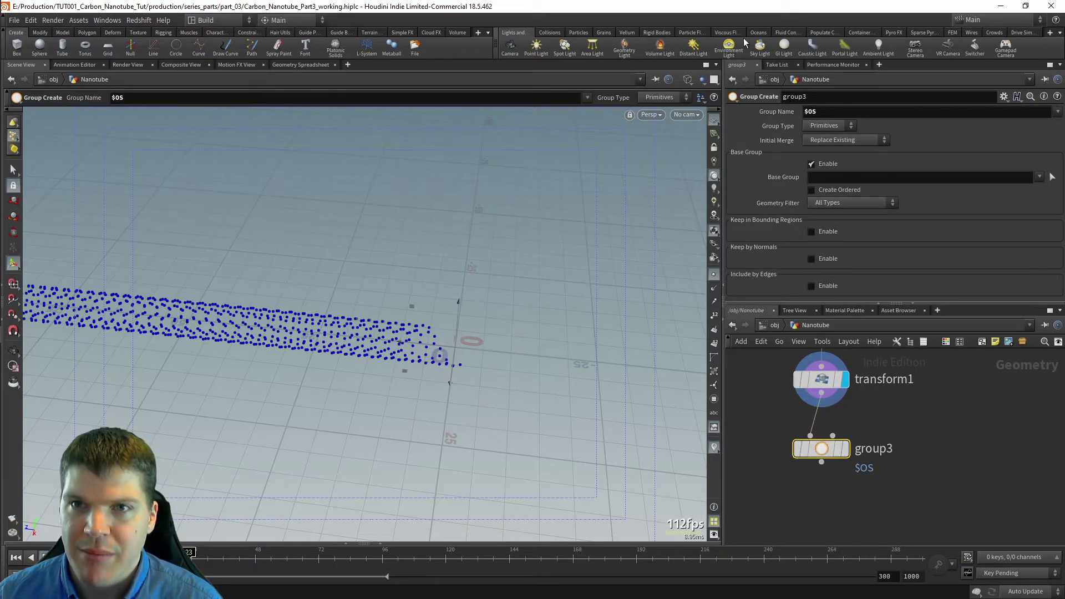
# Step: Set the new group's type to Points and name the group trim
pyautogui.click(825, 127)
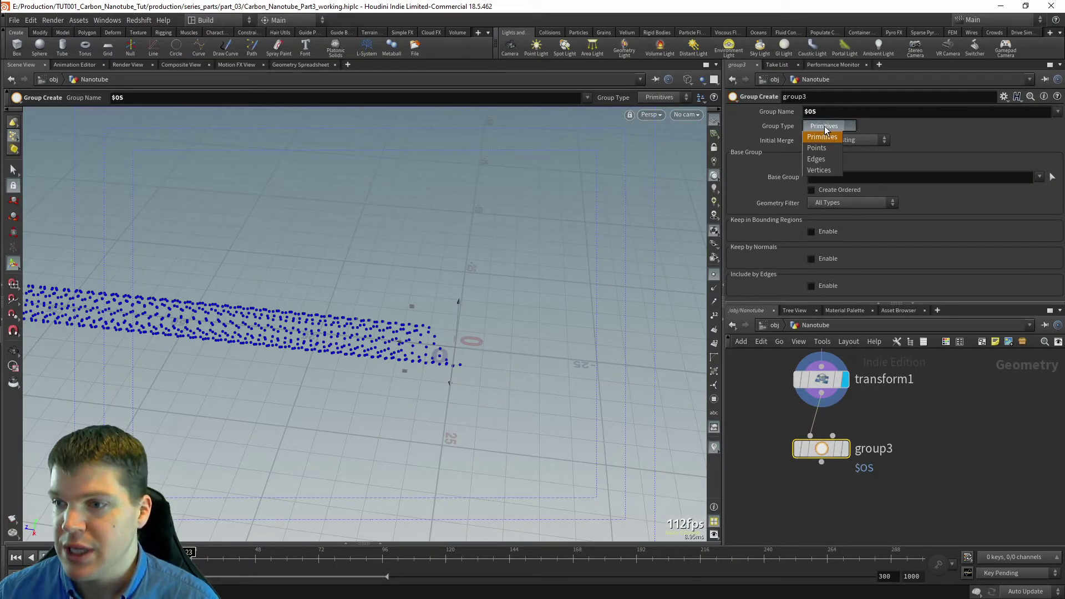
pyautogui.click(817, 147)
pyautogui.click(825, 111)
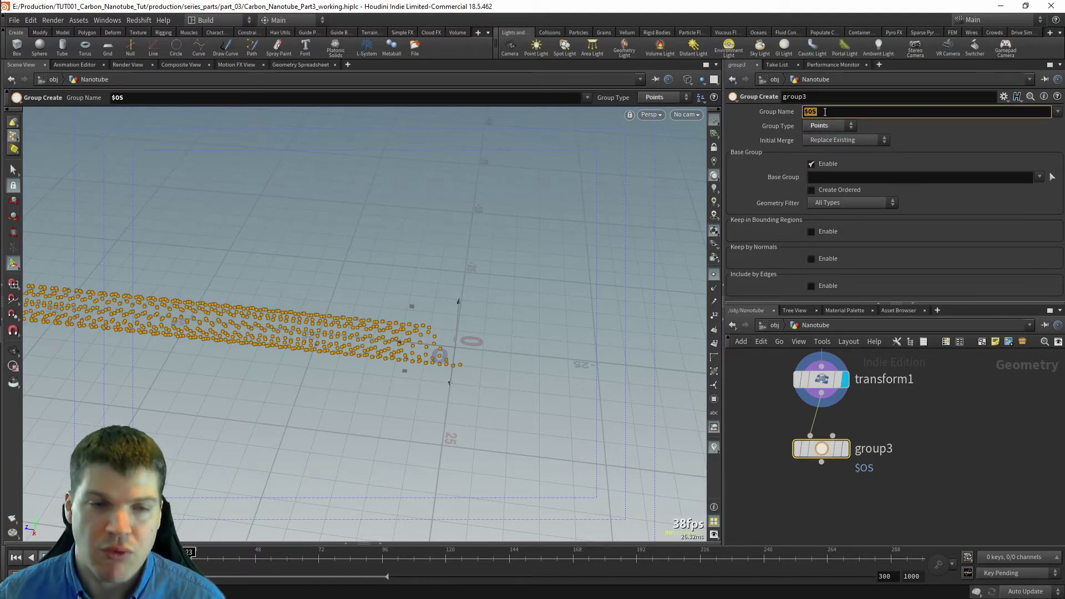
pyautogui.write('trim')
pyautogui.press('Return')
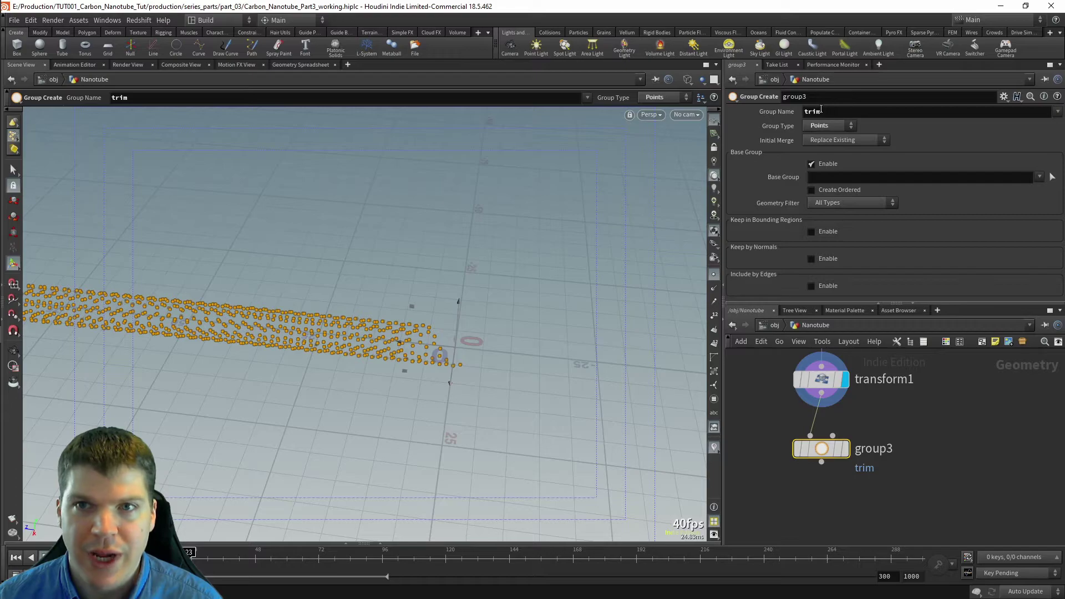
# Step: Disable the Base Group for the trim group and enable Keep in Bounding Regions
pyautogui.click(810, 164)
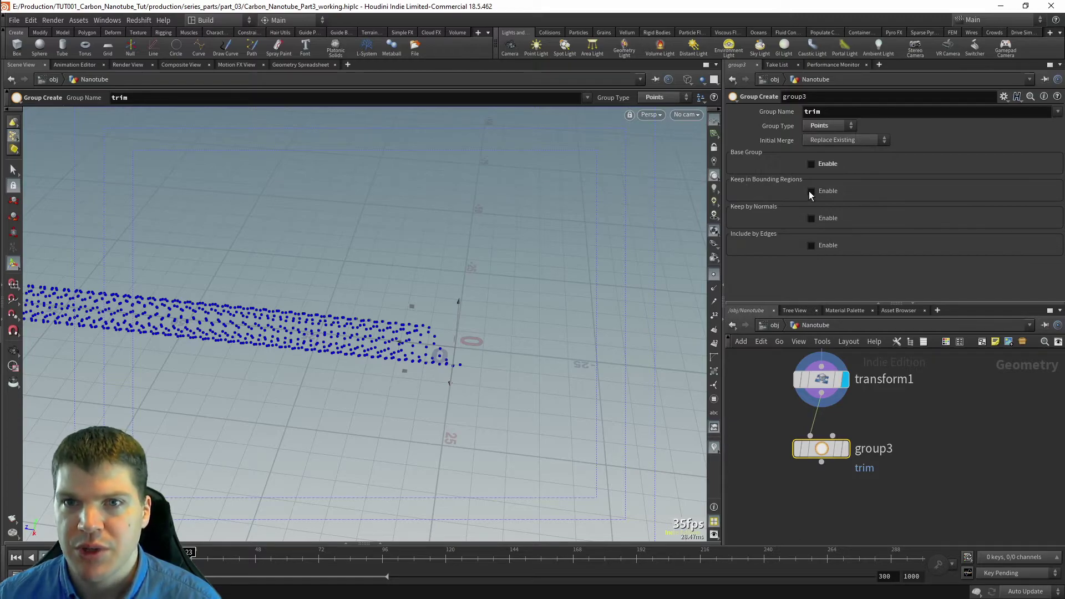
pyautogui.click(810, 191)
# Step: Set the trim group's bounding box center Z to 250, along the length of the tube
pyautogui.keyDown('alt'); pyautogui.moveTo(455, 368); pyautogui.dragTo(274, 301, button='right'); pyautogui.keyUp('alt')
pyautogui.keyDown('alt'); pyautogui.moveTo(274, 301); pyautogui.dragTo(510, 321, button='middle'); pyautogui.keyUp('alt')
pyautogui.keyDown('alt'); pyautogui.moveTo(510, 321); pyautogui.dragTo(143, 287); pyautogui.keyUp('alt')
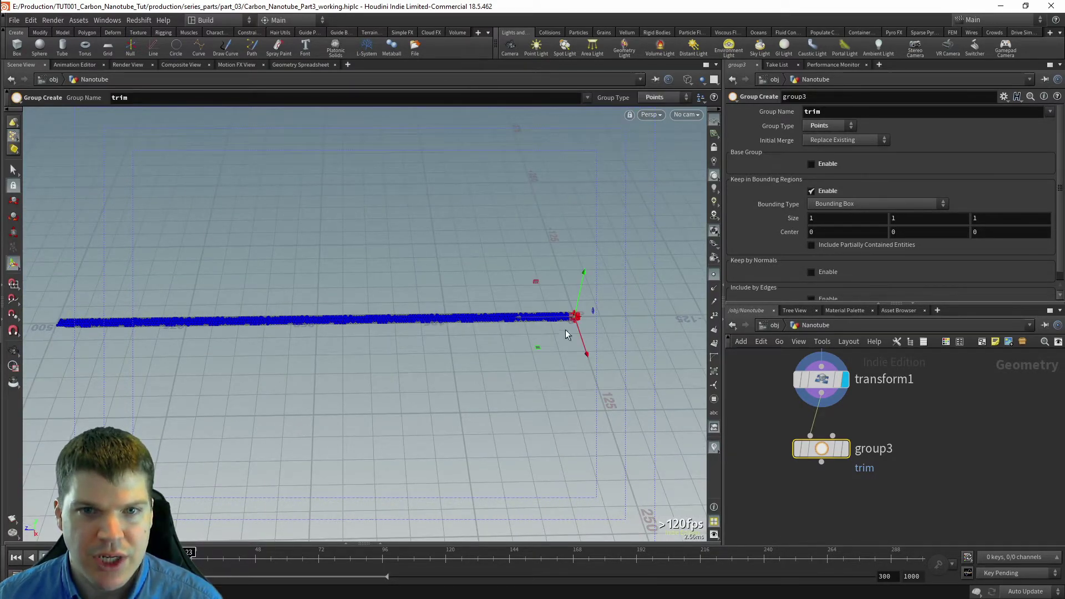
pyautogui.keyDown('alt'); pyautogui.moveTo(503, 265); pyautogui.dragTo(375, 266, button='middle'); pyautogui.keyUp('alt')
pyautogui.keyDown('alt'); pyautogui.moveTo(375, 266); pyautogui.dragTo(568, 283, button='right'); pyautogui.keyUp('alt')
pyautogui.keyDown('alt'); pyautogui.moveTo(568, 283); pyautogui.dragTo(328, 330, button='middle'); pyautogui.keyUp('alt')
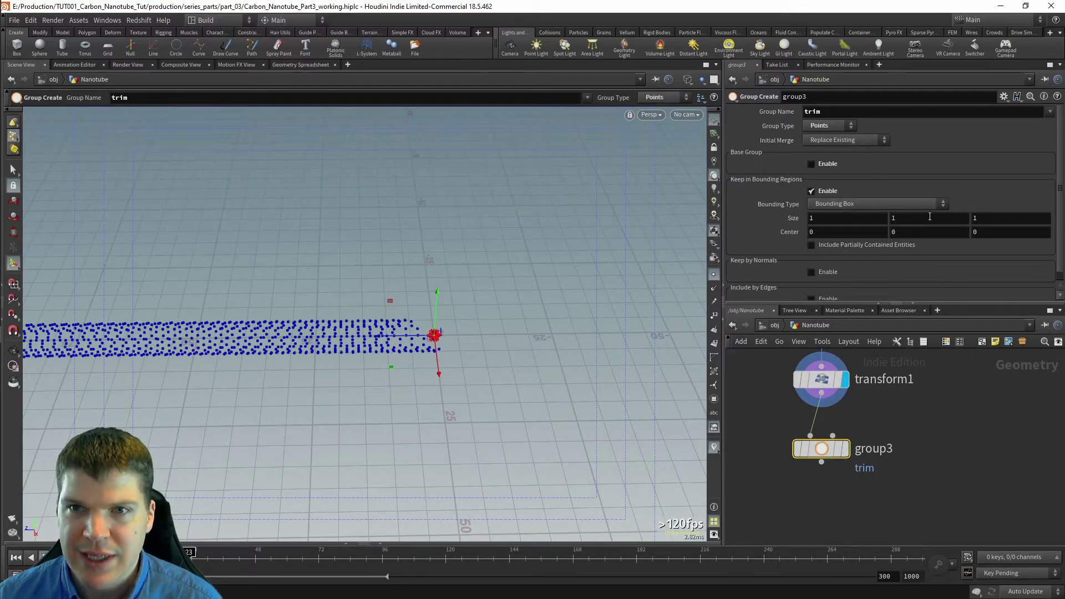
pyautogui.press('Escape')
pyautogui.moveTo(610, 266); pyautogui.dragTo(303, 263, button='right')
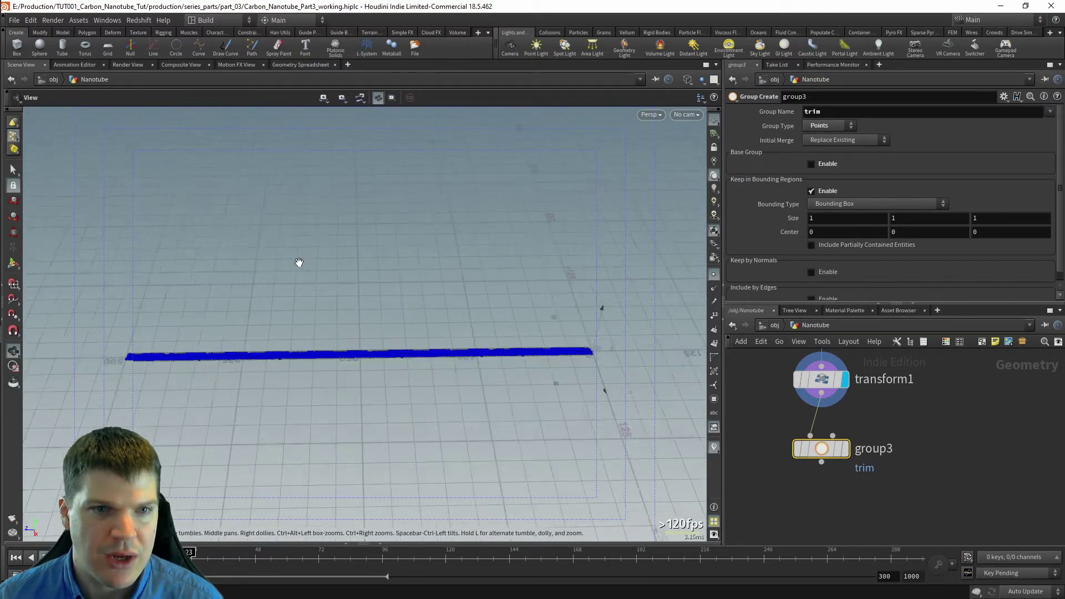
pyautogui.moveTo(303, 262); pyautogui.dragTo(345, 381)
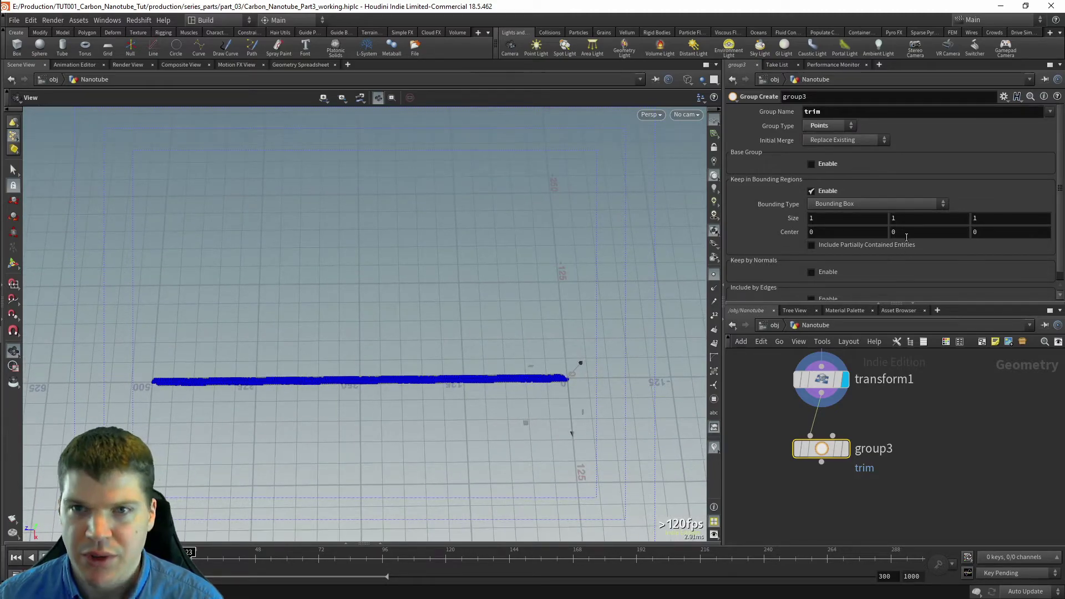
pyautogui.press('Return')
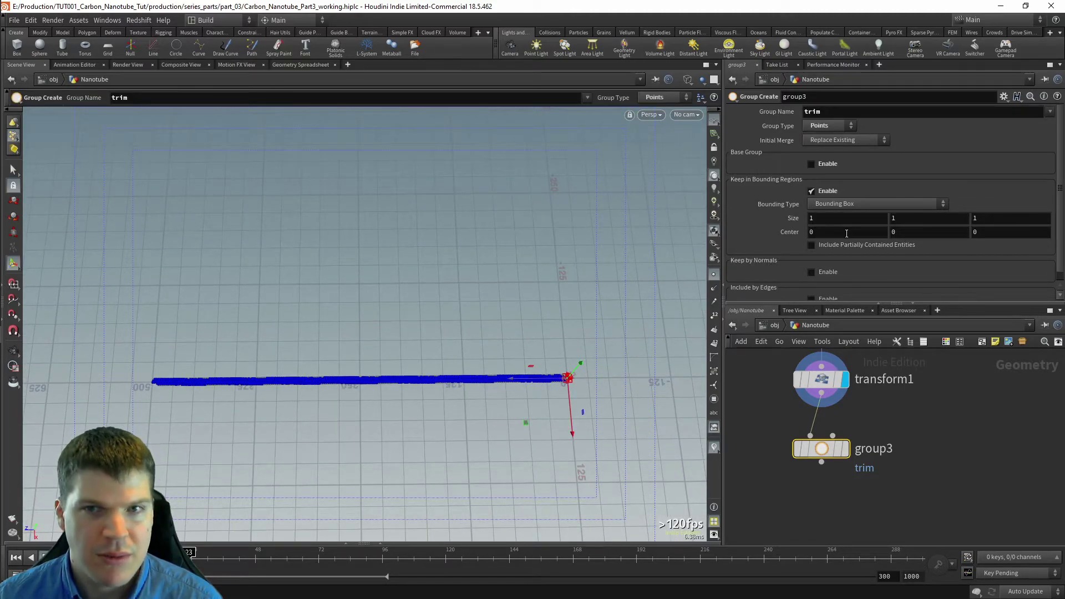
pyautogui.click(1040, 233)
pyautogui.write('250')
pyautogui.press('Return')
# Step: Set the trim group's bounding box size to 10 in X and 10 in Y
pyautogui.keyDown('alt'); pyautogui.moveTo(394, 386); pyautogui.dragTo(438, 418, button='right'); pyautogui.keyUp('alt')
pyautogui.keyDown('alt'); pyautogui.moveTo(438, 418); pyautogui.dragTo(443, 327, button='middle'); pyautogui.keyUp('alt')
pyautogui.keyDown('alt'); pyautogui.moveTo(443, 327); pyautogui.dragTo(693, 325, button='right'); pyautogui.keyUp('alt')
pyautogui.keyDown('alt'); pyautogui.moveTo(554, 310); pyautogui.dragTo(510, 311, button='right'); pyautogui.keyUp('alt')
pyautogui.keyDown('alt'); pyautogui.moveTo(511, 311); pyautogui.dragTo(512, 298, button='middle'); pyautogui.keyUp('alt')
pyautogui.click(828, 219)
pyautogui.write('0')
pyautogui.press('Tab')
pyautogui.write('10')
pyautogui.press('Return')
# Step: Stretch the bounding box along the tube to a Z size of about 477
pyautogui.keyDown('alt'); pyautogui.moveTo(383, 372); pyautogui.dragTo(283, 271); pyautogui.keyUp('alt')
pyautogui.keyDown('alt'); pyautogui.moveTo(283, 271); pyautogui.dragTo(515, 238, button='right'); pyautogui.keyUp('alt')
pyautogui.keyDown('alt'); pyautogui.moveTo(516, 238); pyautogui.dragTo(939, 465); pyautogui.keyUp('alt')
pyautogui.press('Return')
pyautogui.moveTo(230, 354); pyautogui.dragTo(236, 324, button='right')
pyautogui.moveTo(236, 324); pyautogui.dragTo(321, 328)
pyautogui.moveTo(321, 328); pyautogui.dragTo(494, 359, button='right')
pyautogui.moveTo(494, 358); pyautogui.dragTo(535, 354)
pyautogui.press('Return')
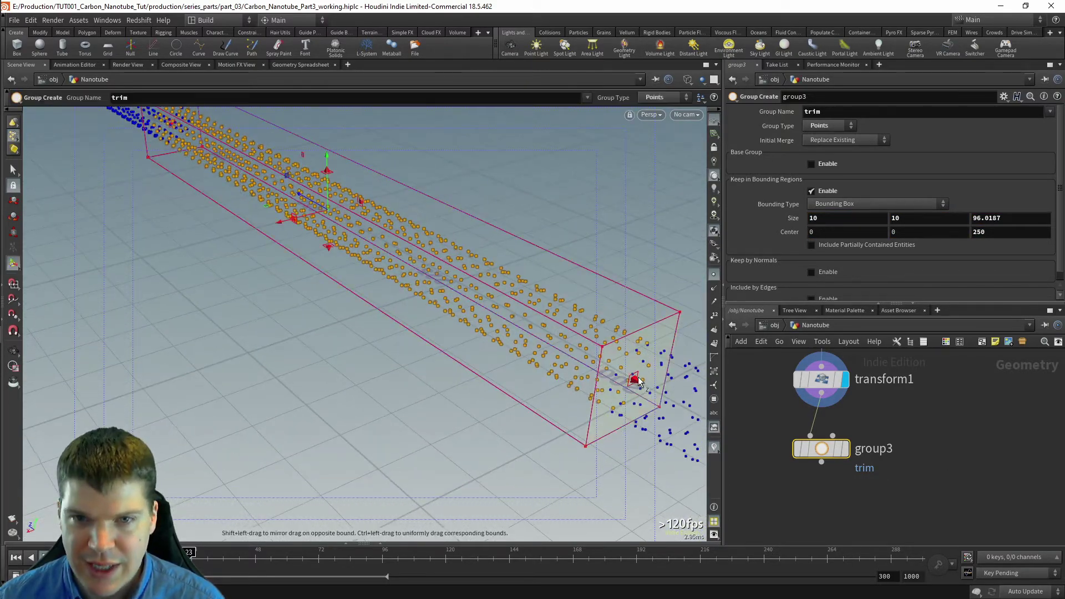
pyautogui.moveTo(633, 382)
pyautogui.mouseDown()
pyautogui.moveTo(426, 237)
pyautogui.moveTo(411, 257)
pyautogui.moveTo(560, 355)
pyautogui.moveTo(638, 388)
pyautogui.moveTo(632, 376)
pyautogui.mouseUp()
pyautogui.press('Escape')
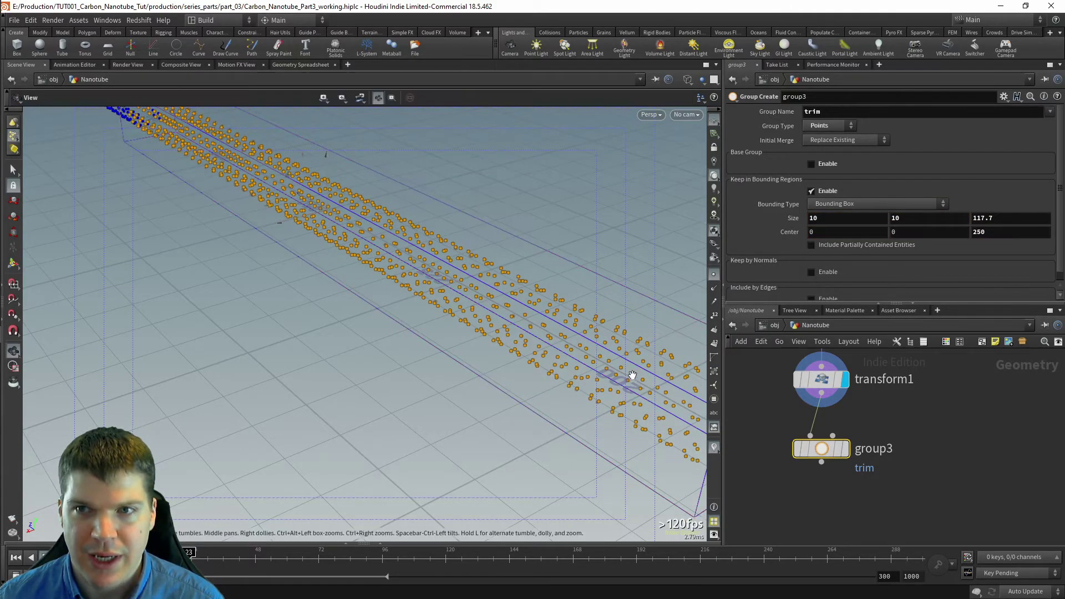
pyautogui.scroll(-5, 392, 351)
pyautogui.press('Return')
pyautogui.moveTo(423, 339); pyautogui.dragTo(522, 378)
# Step: In the top view, fit the bounding box to the tube's even rows with Z size 480 and center Z 250
pyautogui.press('Escape')
pyautogui.hotkey('space', '2')
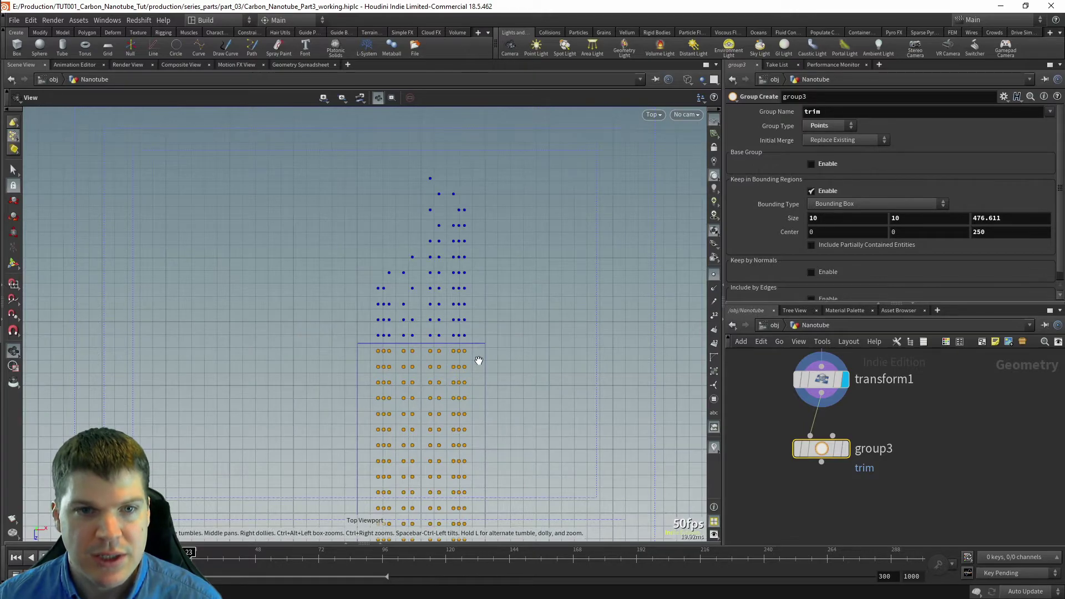
pyautogui.moveTo(353, 370); pyautogui.dragTo(474, 379, button='right')
pyautogui.moveTo(448, 352); pyautogui.dragTo(449, 284)
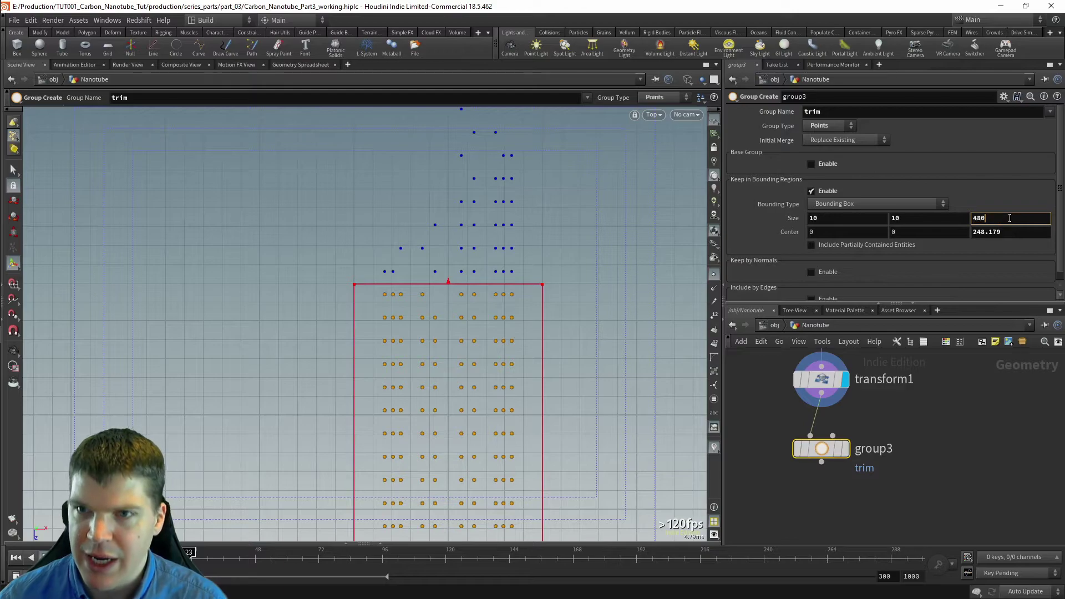
pyautogui.press('Tab')
pyautogui.press('Tab')
pyautogui.press('Tab')
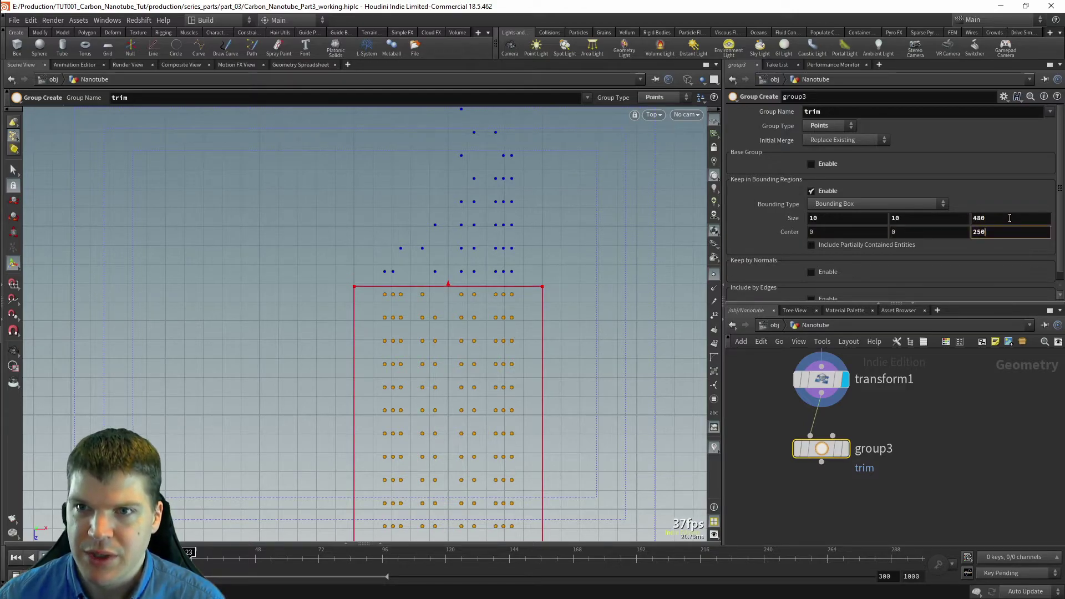
pyautogui.press('Return')
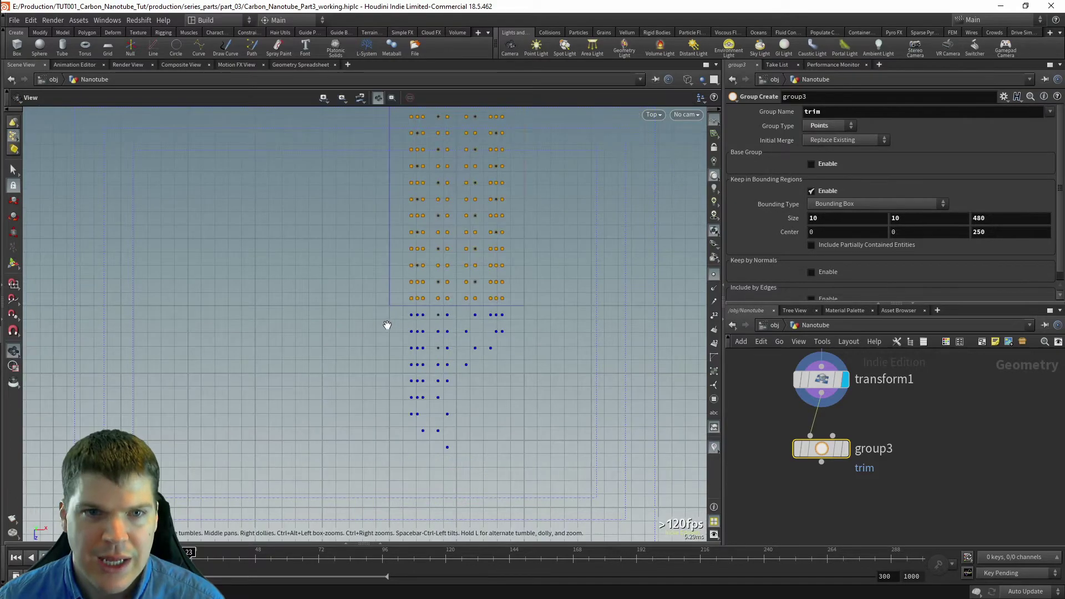
# Step: Examine both ends of the tube in the top and perspective views to check which points the bounding box includes
pyautogui.moveTo(387, 325); pyautogui.dragTo(606, 320, button='right')
pyautogui.moveTo(663, 313); pyautogui.dragTo(574, 339, button='middle')
pyautogui.hotkey('space', '1')
pyautogui.moveTo(463, 355); pyautogui.dragTo(221, 344)
pyautogui.moveTo(221, 343); pyautogui.dragTo(518, 347, button='right')
pyautogui.moveTo(216, 349); pyautogui.dragTo(385, 266, button='middle')
pyautogui.moveTo(385, 266); pyautogui.dragTo(382, 303, button='right')
pyautogui.moveTo(331, 314)
pyautogui.mouseDown()
pyautogui.moveTo(373, 305)
pyautogui.moveTo(378, 314)
pyautogui.moveTo(321, 308)
pyautogui.mouseUp()
pyautogui.moveTo(322, 309); pyautogui.dragTo(366, 310, button='right')
pyautogui.moveTo(366, 310); pyautogui.dragTo(562, 408)
pyautogui.hotkey('space', '2')
pyautogui.scroll(-2, 348, 393)
pyautogui.press('Return')
pyautogui.moveTo(466, 417); pyautogui.dragTo(461, 387, button='middle')
pyautogui.hotkey('space', '1')
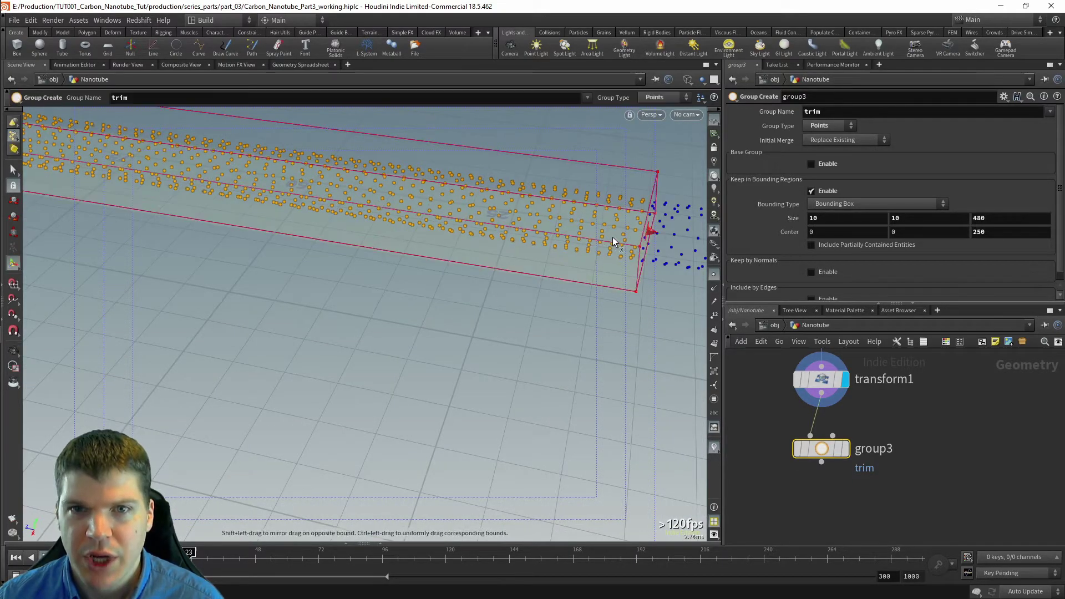
# Step: Try shortening the bounding box at the tube's end and undo the resize
pyautogui.moveTo(646, 237); pyautogui.dragTo(573, 247)
pyautogui.hotkey('ctrl', 'z')
pyautogui.keyDown('alt'); pyautogui.moveTo(636, 273); pyautogui.dragTo(533, 275, button='middle'); pyautogui.keyUp('alt')
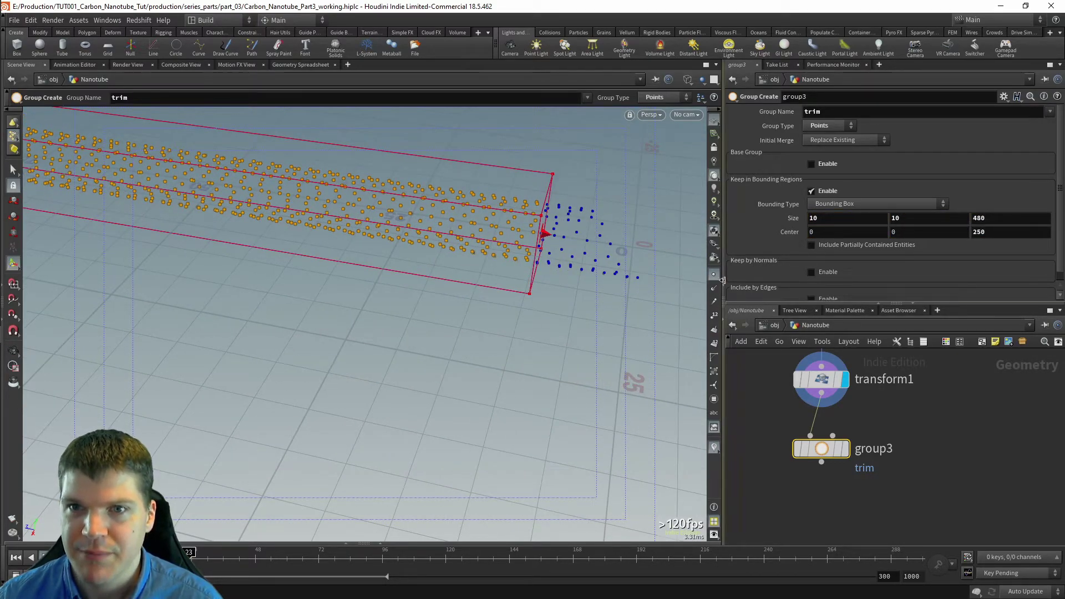
# Step: Add a Blast node below group3, connect it to group3's output and display it
pyautogui.moveTo(933, 457); pyautogui.dragTo(933, 426, button='middle')
pyautogui.press('Tab')
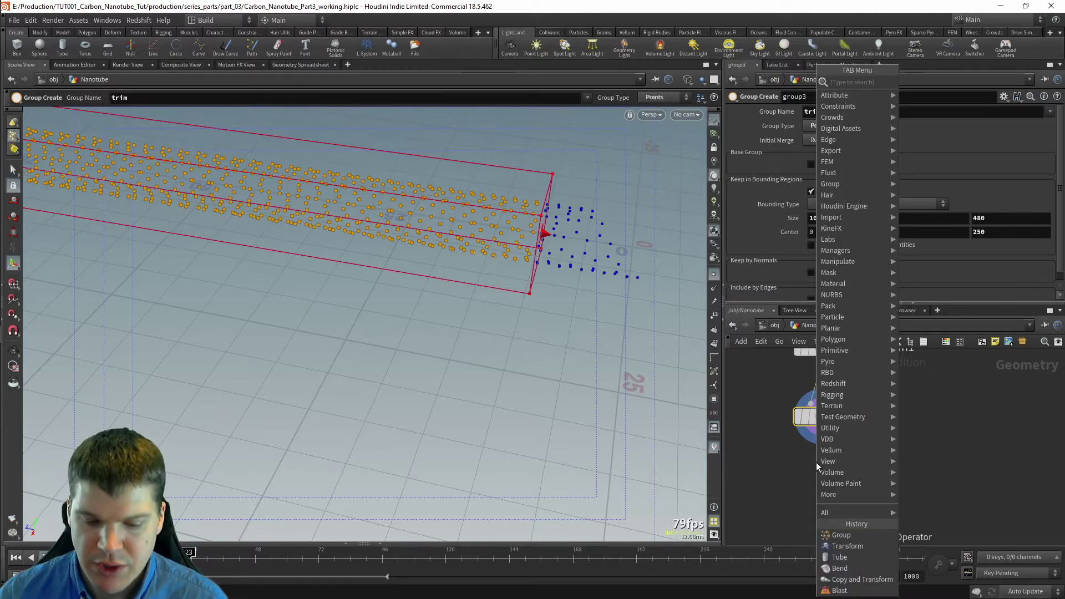
pyautogui.press('Return')
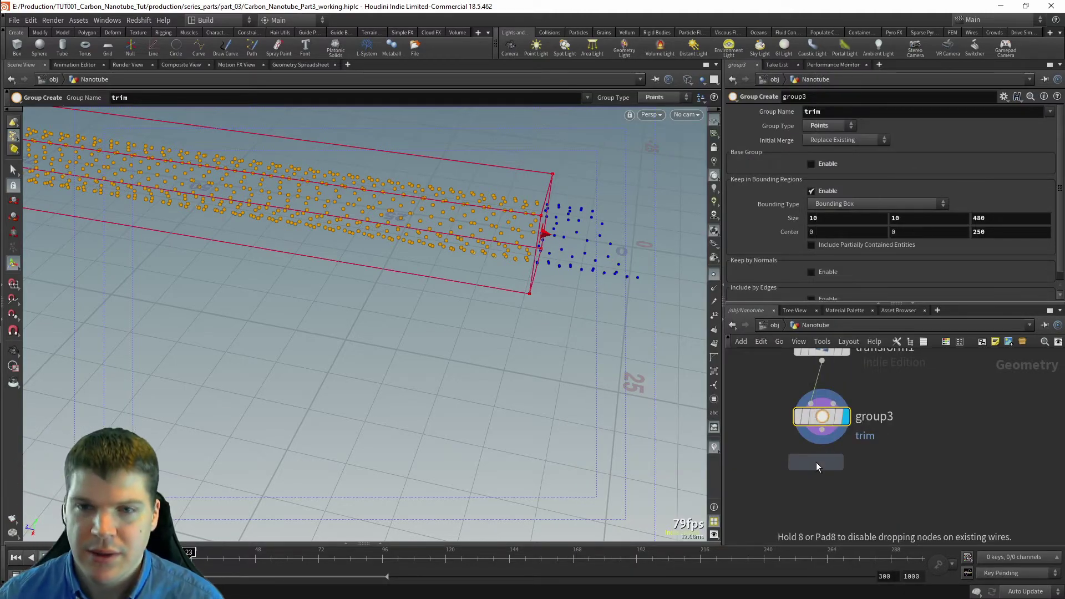
pyautogui.click(817, 464)
pyautogui.click(823, 445)
pyautogui.click(822, 451)
pyautogui.moveTo(822, 425)
pyautogui.mouseDown()
pyautogui.moveTo(822, 451)
pyautogui.moveTo(819, 396)
pyautogui.moveTo(821, 447)
pyautogui.mouseUp()
pyautogui.click(845, 464)
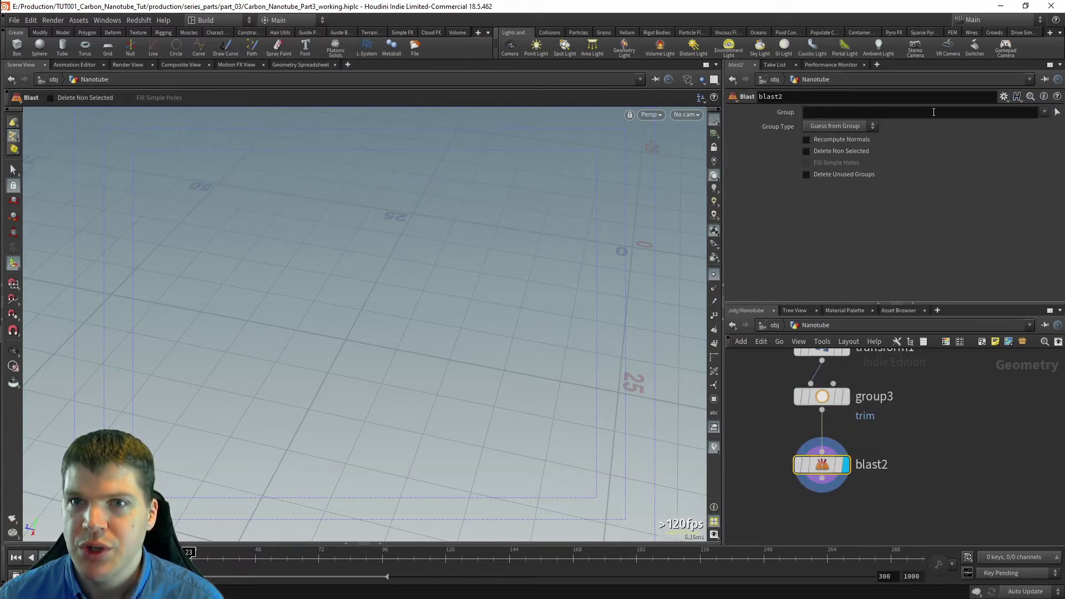
# Step: Set the Blast node's group type to Points and its group to trim, and check both tube ends
pyautogui.click(830, 124)
pyautogui.click(820, 169)
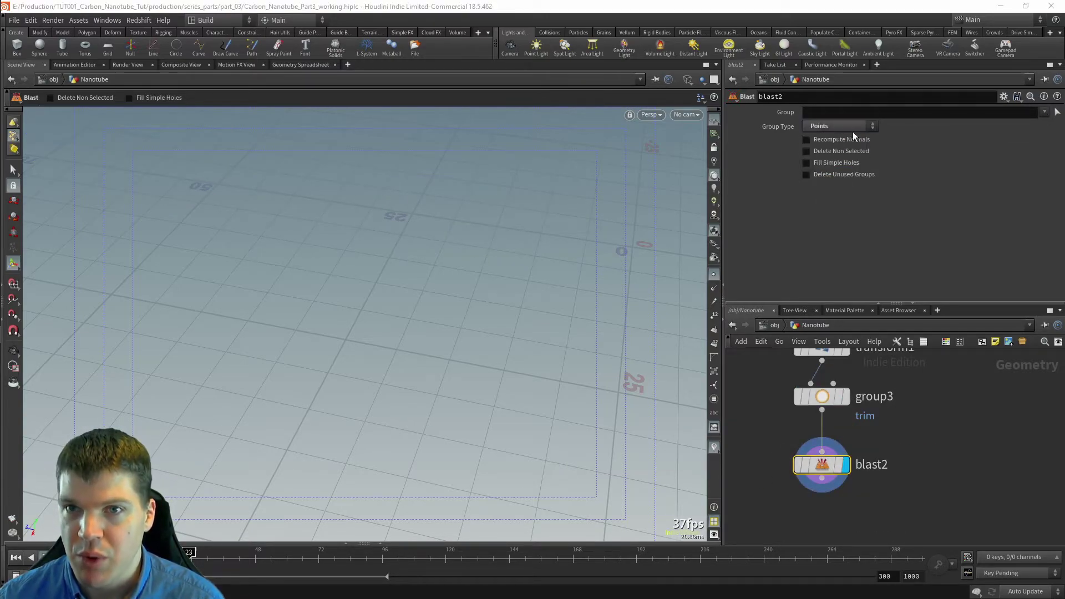
pyautogui.click(1044, 112)
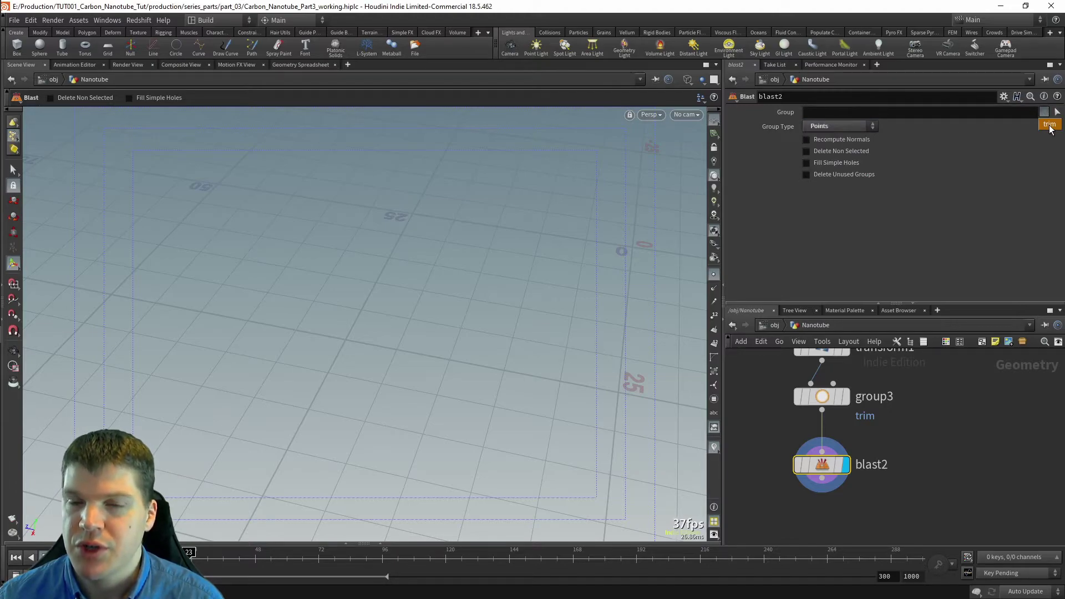
pyautogui.click(1049, 127)
pyautogui.keyDown('alt'); pyautogui.moveTo(449, 276); pyautogui.dragTo(355, 257, button='right'); pyautogui.keyUp('alt')
pyautogui.keyDown('alt'); pyautogui.moveTo(354, 258); pyautogui.dragTo(467, 252, button='middle'); pyautogui.keyUp('alt')
pyautogui.moveTo(468, 252); pyautogui.dragTo(390, 240)
pyautogui.moveTo(437, 296); pyautogui.dragTo(551, 278, button='right')
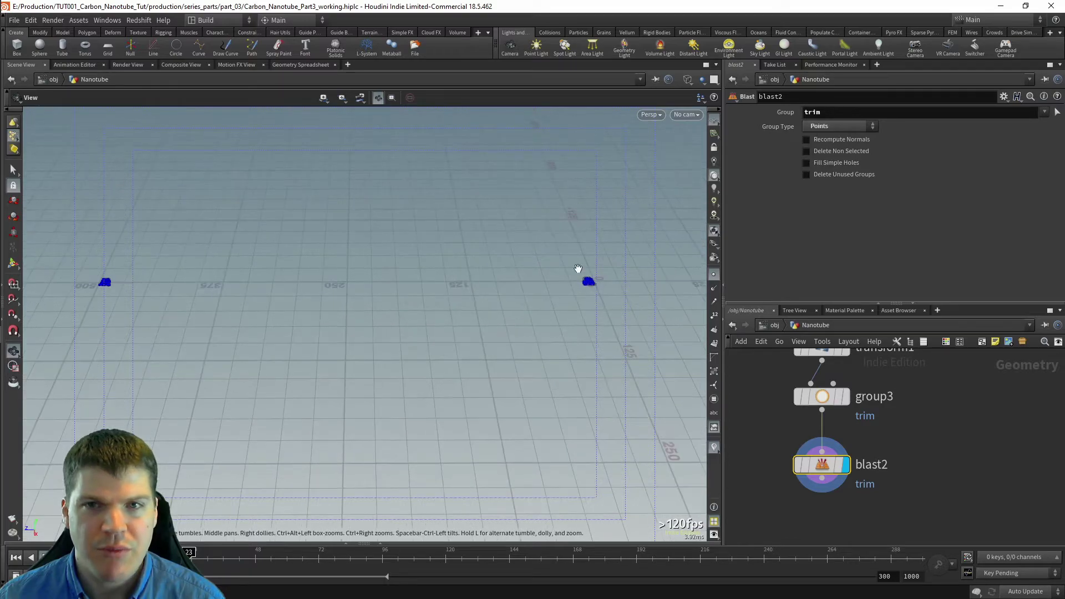
# Step: Make the Blast node delete the non-selected points, keeping only the trim group
pyautogui.press('Return')
pyautogui.click(852, 152)
pyautogui.press('Escape')
# Step: Examine the trimmed tube along its length and at both ends for clean, even edges
pyautogui.moveTo(490, 264); pyautogui.dragTo(433, 276)
pyautogui.moveTo(433, 275); pyautogui.dragTo(485, 282, button='right')
pyautogui.moveTo(484, 283); pyautogui.dragTo(335, 238)
pyautogui.moveTo(335, 238); pyautogui.dragTo(138, 249, button='right')
pyautogui.keyDown('alt'); pyautogui.moveTo(138, 249); pyautogui.dragTo(290, 235); pyautogui.keyUp('alt')
pyautogui.keyDown('alt'); pyautogui.moveTo(290, 235); pyautogui.dragTo(493, 200, button='middle'); pyautogui.keyUp('alt')
pyautogui.keyDown('alt'); pyautogui.moveTo(124, 271); pyautogui.dragTo(316, 273, button='right'); pyautogui.keyUp('alt')
pyautogui.keyDown('alt'); pyautogui.moveTo(463, 203); pyautogui.dragTo(344, 227, button='right'); pyautogui.keyUp('alt')
pyautogui.keyDown('alt'); pyautogui.moveTo(344, 228); pyautogui.dragTo(585, 264); pyautogui.keyUp('alt')
pyautogui.keyDown('alt'); pyautogui.moveTo(584, 264); pyautogui.dragTo(416, 262, button='middle'); pyautogui.keyUp('alt')
pyautogui.keyDown('alt'); pyautogui.moveTo(416, 261); pyautogui.dragTo(560, 266, button='right'); pyautogui.keyUp('alt')
# Step: Tidy the nanotube node chain from tube1 down to blast2 into an evenly spaced vertical column
pyautogui.keyDown('alt'); pyautogui.moveTo(960, 429); pyautogui.dragTo(926, 438, button='right'); pyautogui.keyUp('alt')
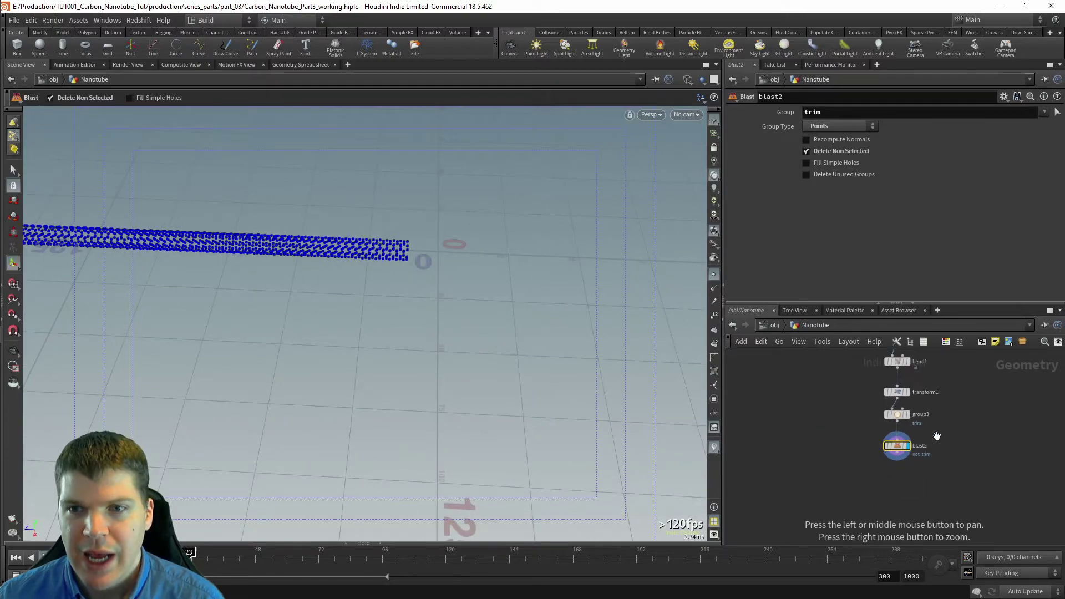
pyautogui.keyDown('alt'); pyautogui.moveTo(1026, 421); pyautogui.dragTo(927, 447, button='middle'); pyautogui.keyUp('alt')
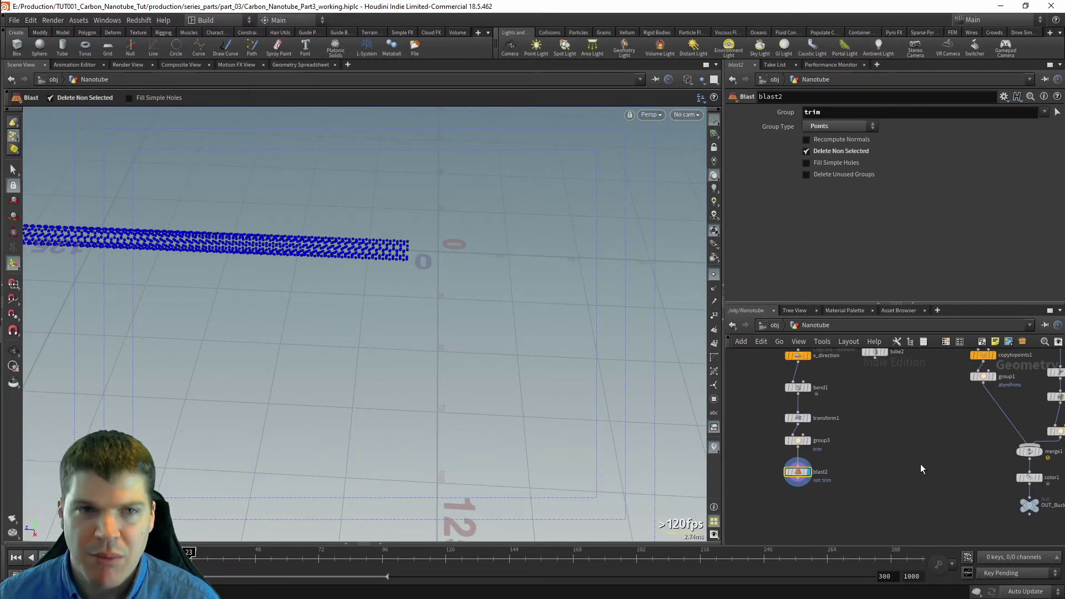
pyautogui.keyDown('alt'); pyautogui.moveTo(940, 437); pyautogui.dragTo(883, 438, button='right'); pyautogui.keyUp('alt')
pyautogui.keyDown('alt'); pyautogui.moveTo(883, 427); pyautogui.dragTo(839, 467, button='middle'); pyautogui.keyUp('alt')
pyautogui.scroll(-2, 848, 465)
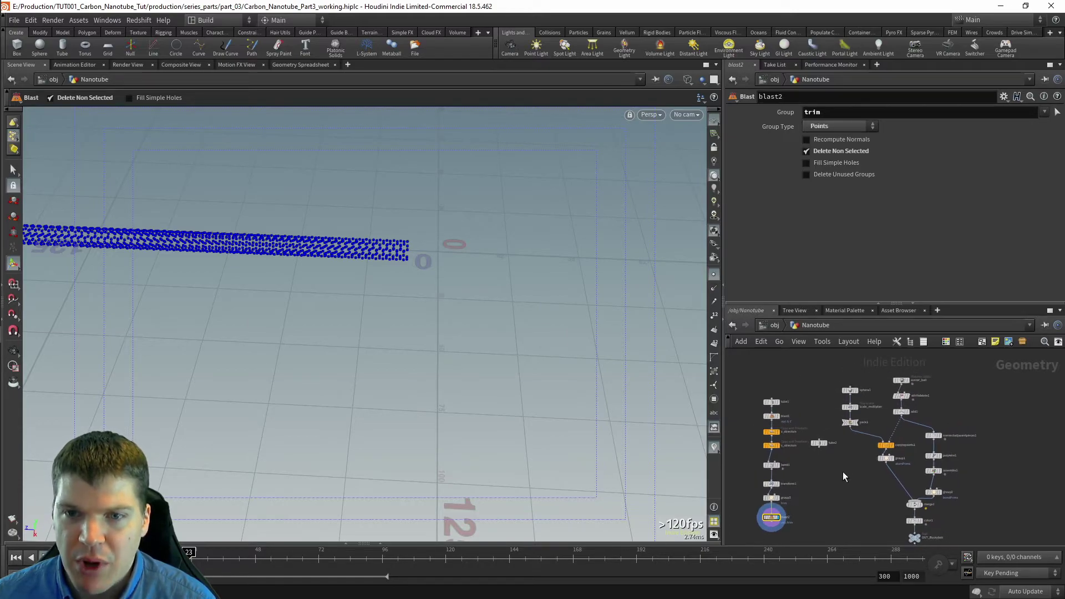
pyautogui.moveTo(788, 373); pyautogui.dragTo(776, 439)
pyautogui.click(784, 461)
pyautogui.moveTo(787, 465); pyautogui.dragTo(781, 499, button='middle')
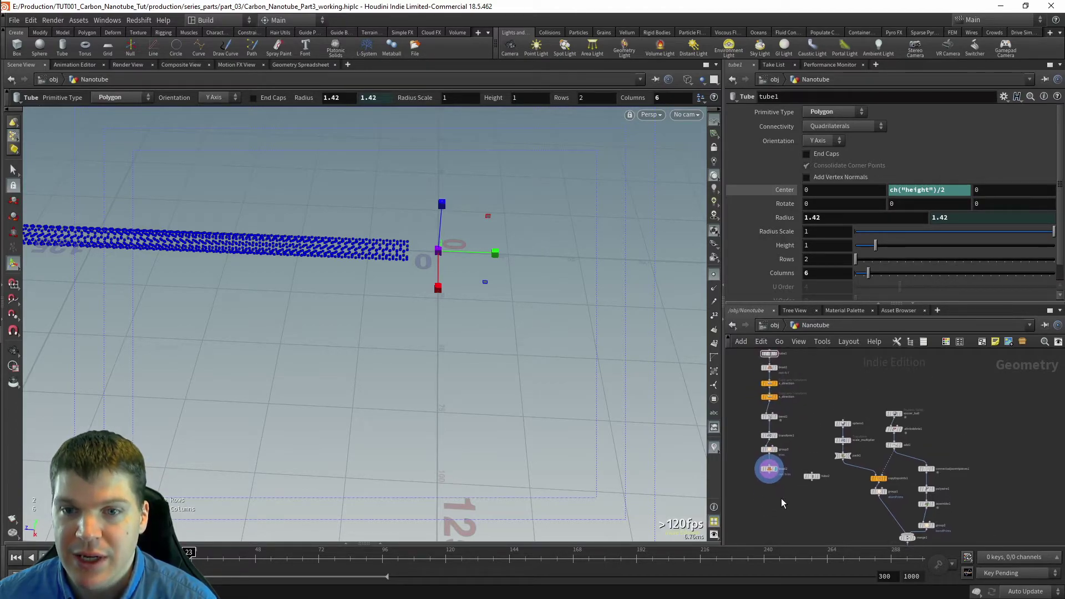
pyautogui.moveTo(769, 473)
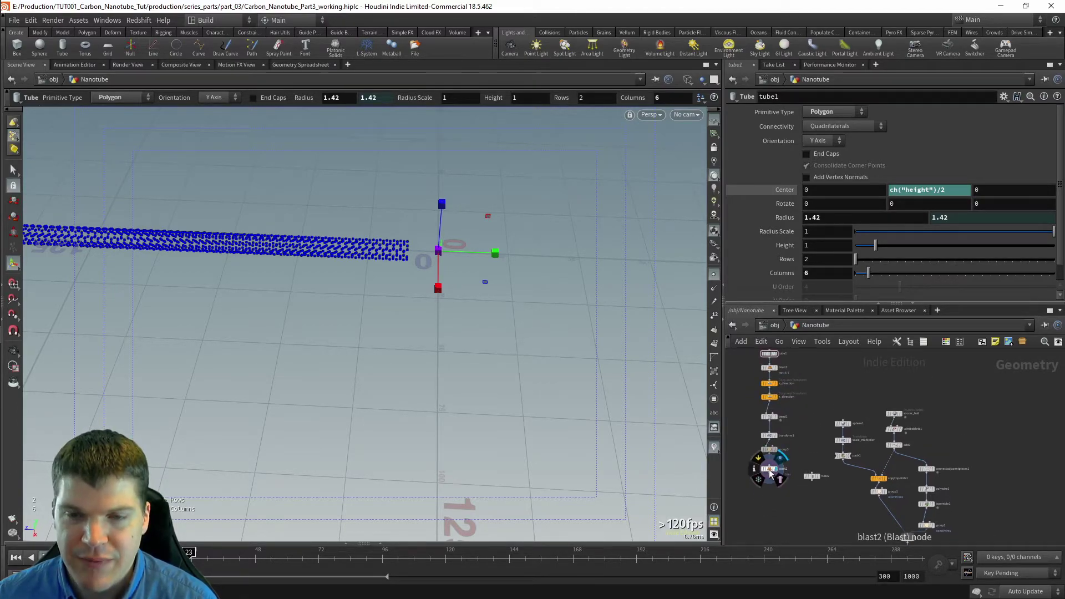
pyautogui.moveTo(769, 473)
pyautogui.mouseDown()
pyautogui.moveTo(765, 456)
pyautogui.moveTo(760, 514)
pyautogui.moveTo(764, 484)
pyautogui.mouseUp()
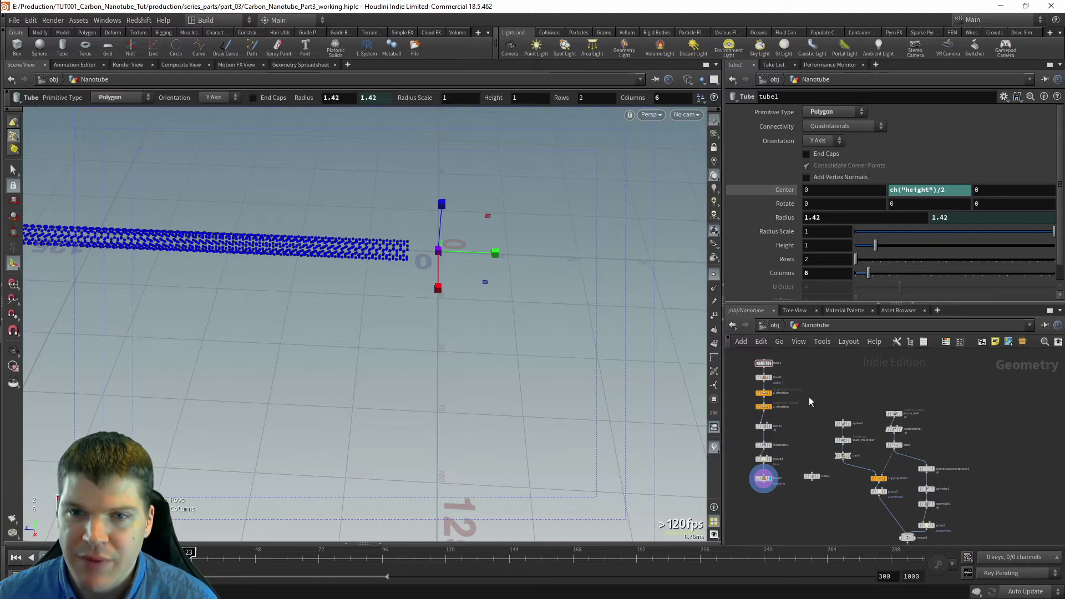
pyautogui.moveTo(765, 427)
pyautogui.moveTo(765, 428)
pyautogui.mouseDown()
pyautogui.moveTo(756, 432)
pyautogui.moveTo(767, 422)
pyautogui.mouseUp()
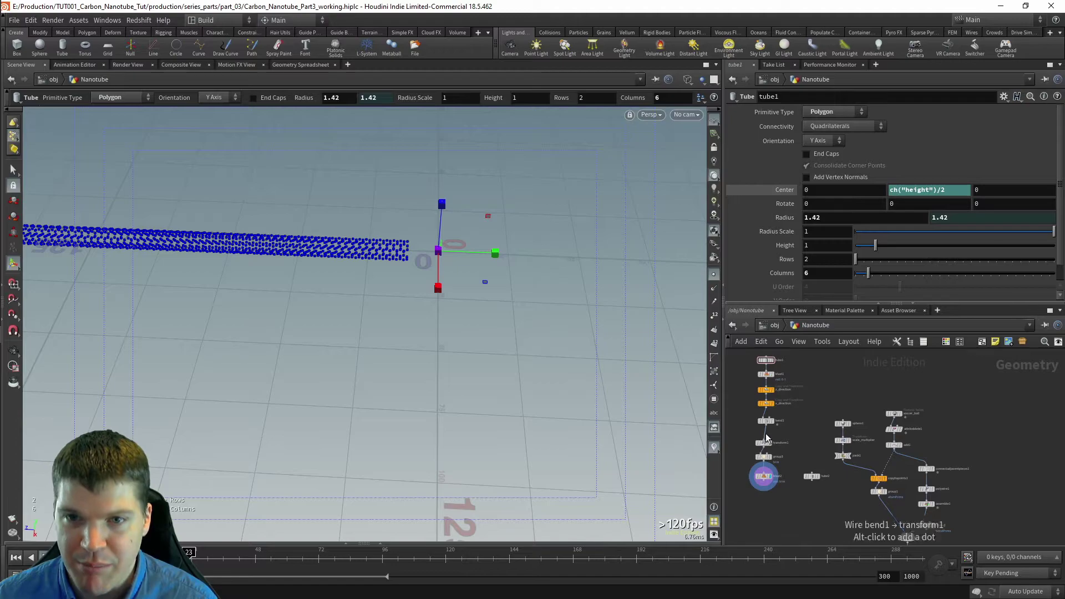
pyautogui.click(765, 478)
pyautogui.press('l')
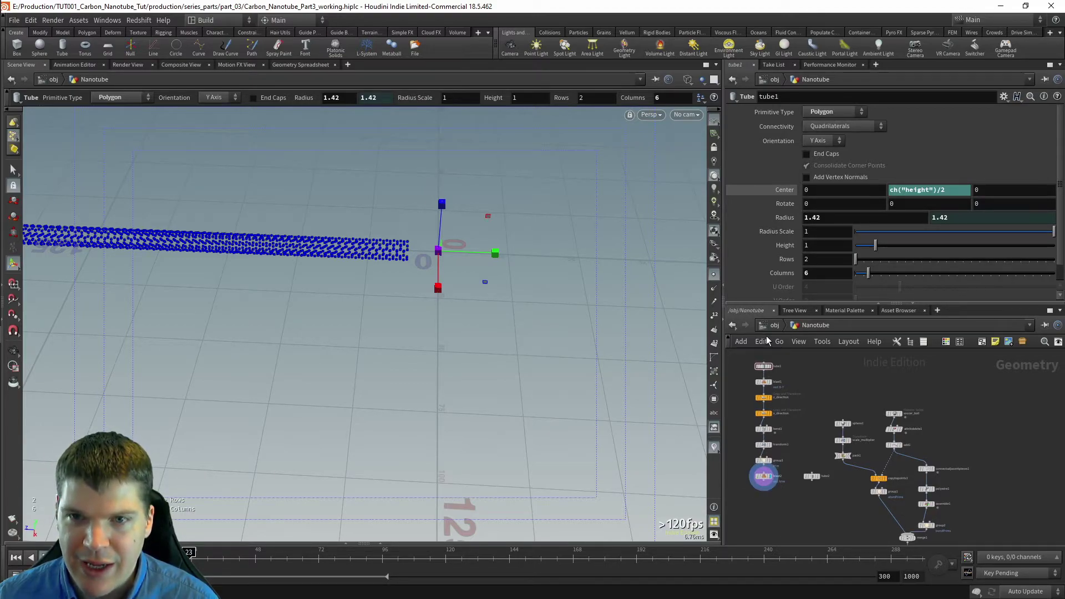
# Step: Rearrange the network so the nanotube chain sits between the sphere1 branch and the soccer_ball branch
pyautogui.keyDown('alt'); pyautogui.moveTo(766, 490); pyautogui.dragTo(802, 445, button='right'); pyautogui.keyUp('alt')
pyautogui.keyDown('alt'); pyautogui.moveTo(802, 445); pyautogui.dragTo(805, 500, button='middle'); pyautogui.keyUp('alt')
pyautogui.keyDown('alt'); pyautogui.moveTo(860, 453); pyautogui.dragTo(814, 464, button='right'); pyautogui.keyUp('alt')
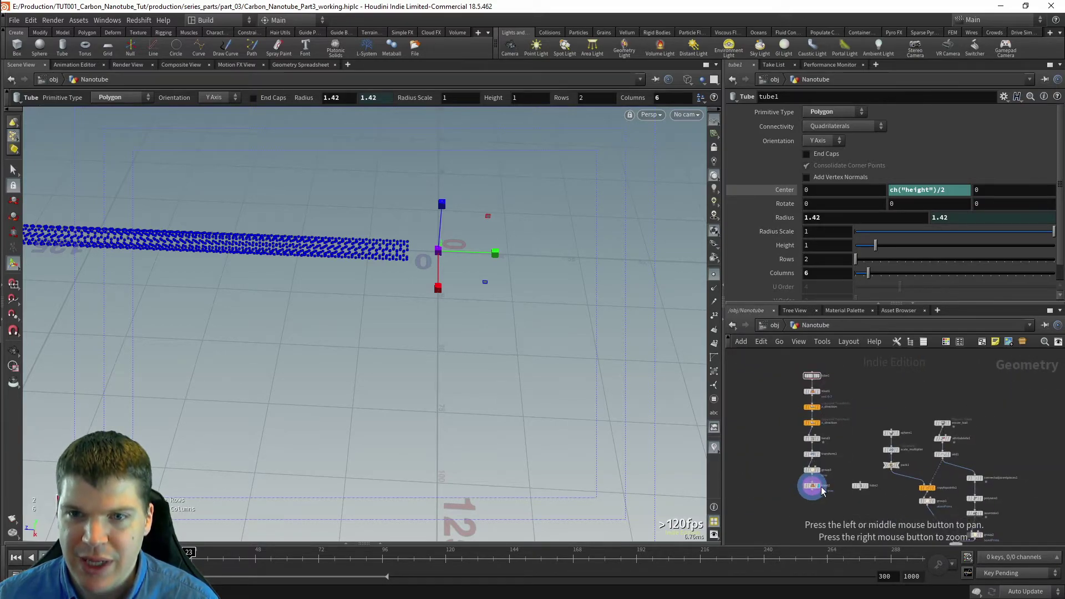
pyautogui.click(812, 488)
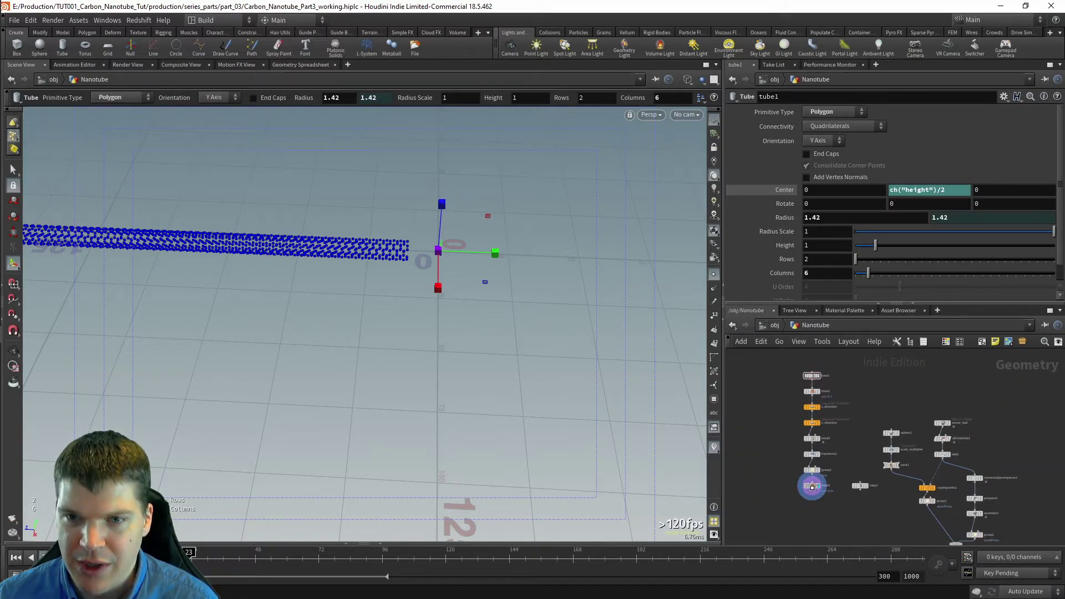
pyautogui.moveTo(812, 488); pyautogui.dragTo(735, 487)
pyautogui.keyDown('alt'); pyautogui.moveTo(804, 494); pyautogui.dragTo(767, 504, button='right'); pyautogui.keyUp('alt')
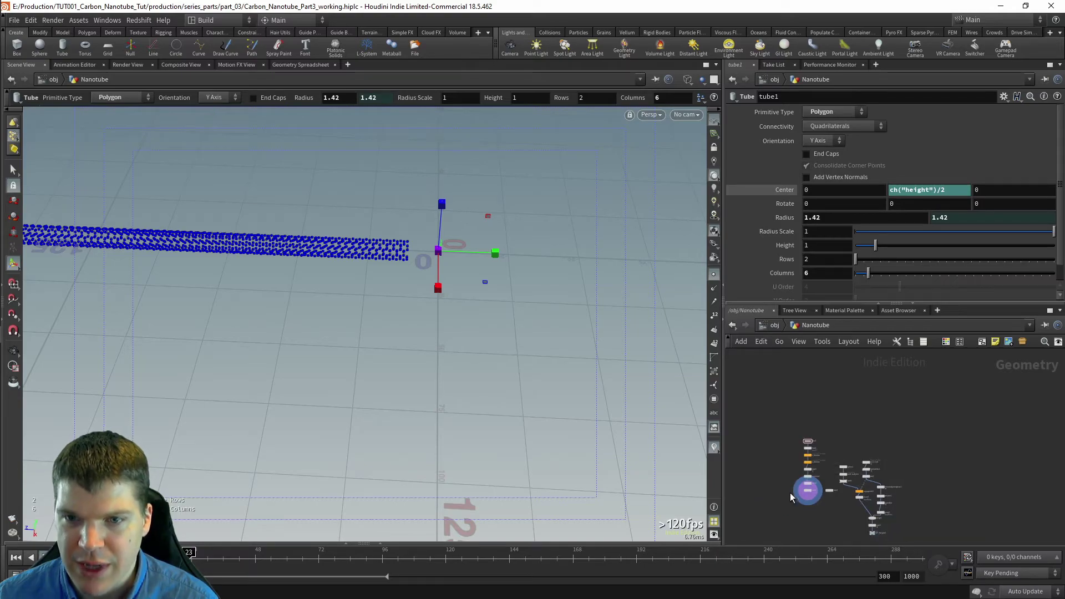
pyautogui.scroll(4, 788, 496)
pyautogui.moveTo(775, 497); pyautogui.dragTo(898, 405)
pyautogui.keyDown('alt'); pyautogui.moveTo(955, 437); pyautogui.dragTo(869, 454, button='middle'); pyautogui.keyUp('alt')
pyautogui.keyDown('alt'); pyautogui.moveTo(869, 455); pyautogui.dragTo(901, 426, button='right'); pyautogui.keyUp('alt')
pyautogui.moveTo(893, 392); pyautogui.dragTo(848, 490)
pyautogui.moveTo(832, 455); pyautogui.dragTo(893, 412)
pyautogui.moveTo(782, 409); pyautogui.dragTo(807, 447)
# Step: Compare the soccer ball's points at add1 with the trimmed nanotube points at blast2, and review the downstream nodes
pyautogui.click(899, 446)
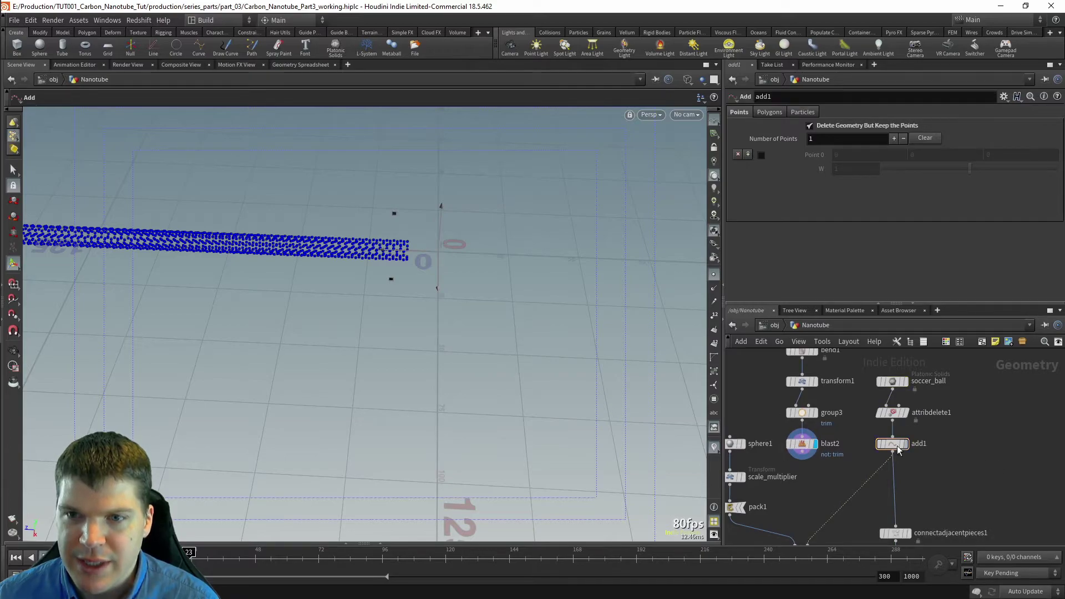
pyautogui.click(895, 446)
pyautogui.hotkey('space', 'g')
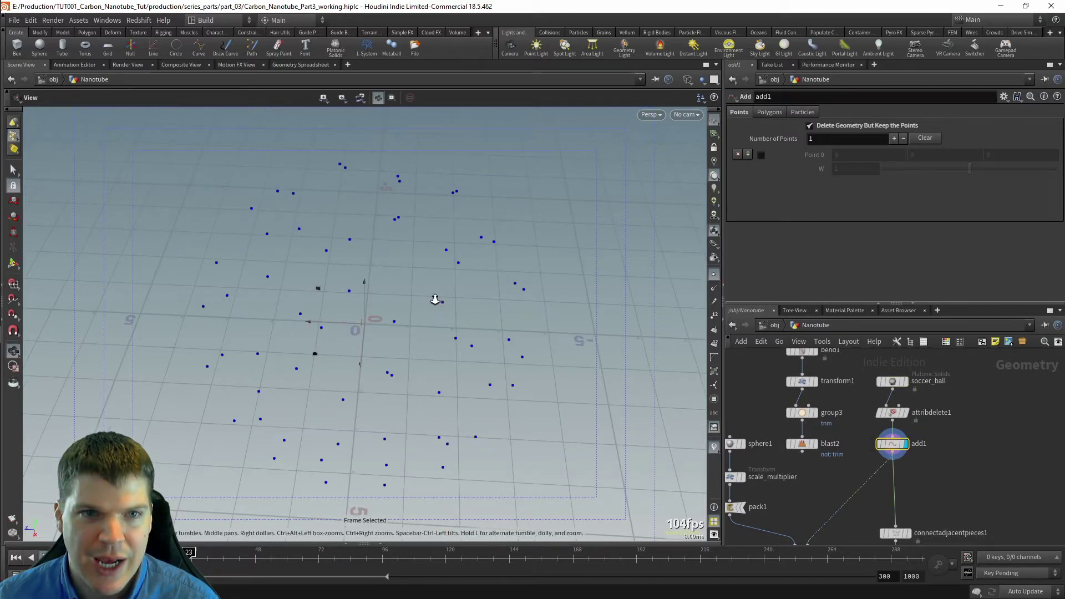
pyautogui.scroll(-5, 442, 299)
pyautogui.moveTo(967, 476); pyautogui.dragTo(973, 409, button='middle')
pyautogui.scroll(-3, 977, 424)
pyautogui.moveTo(961, 454); pyautogui.dragTo(961, 421, button='middle')
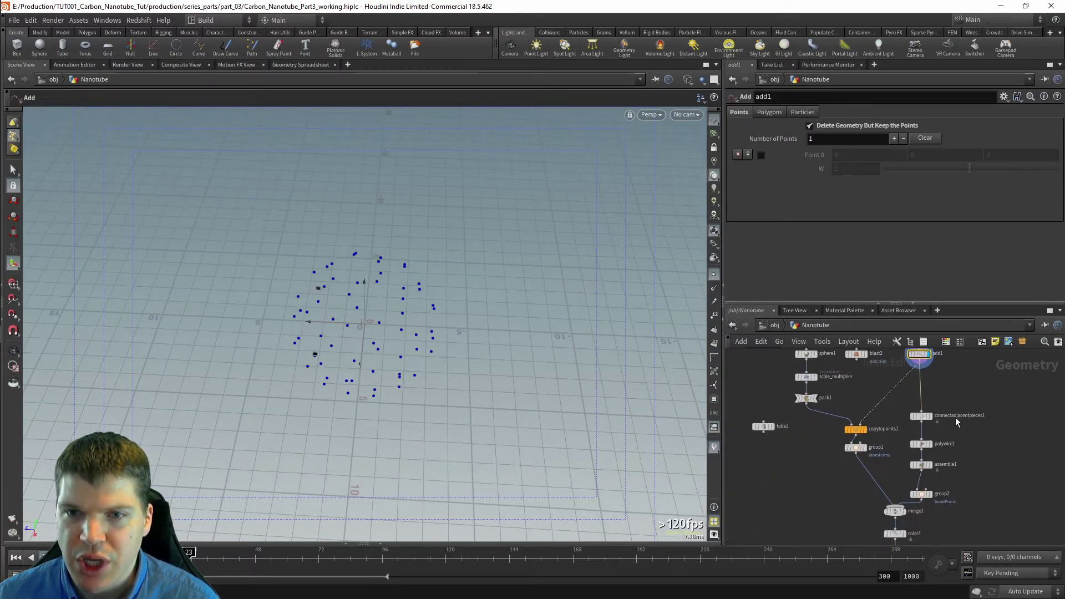
pyautogui.moveTo(964, 497); pyautogui.dragTo(961, 473, button='middle')
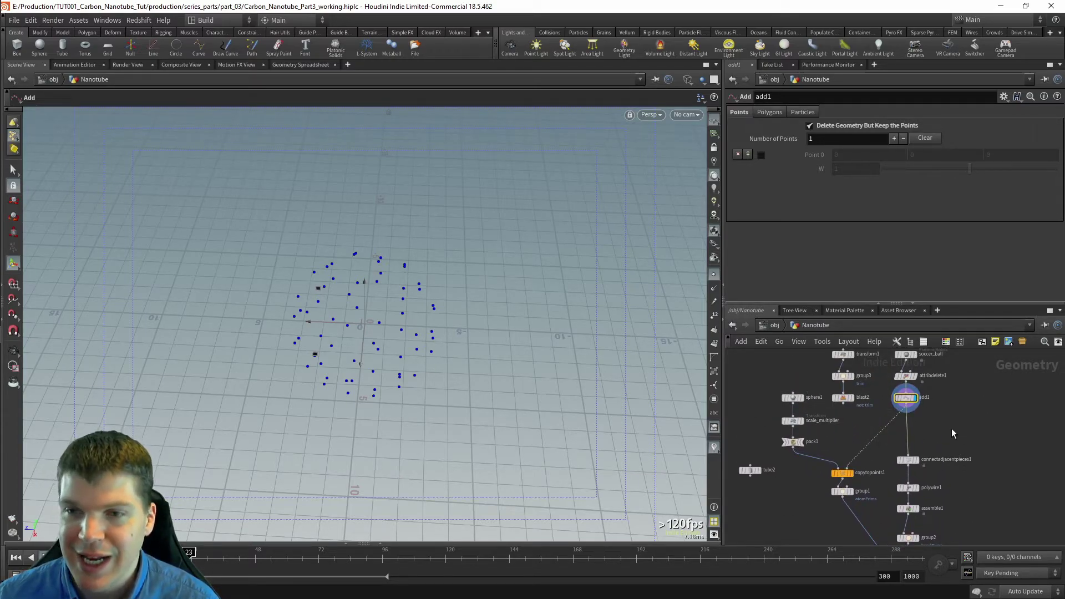
pyautogui.moveTo(933, 434); pyautogui.dragTo(944, 464, button='middle')
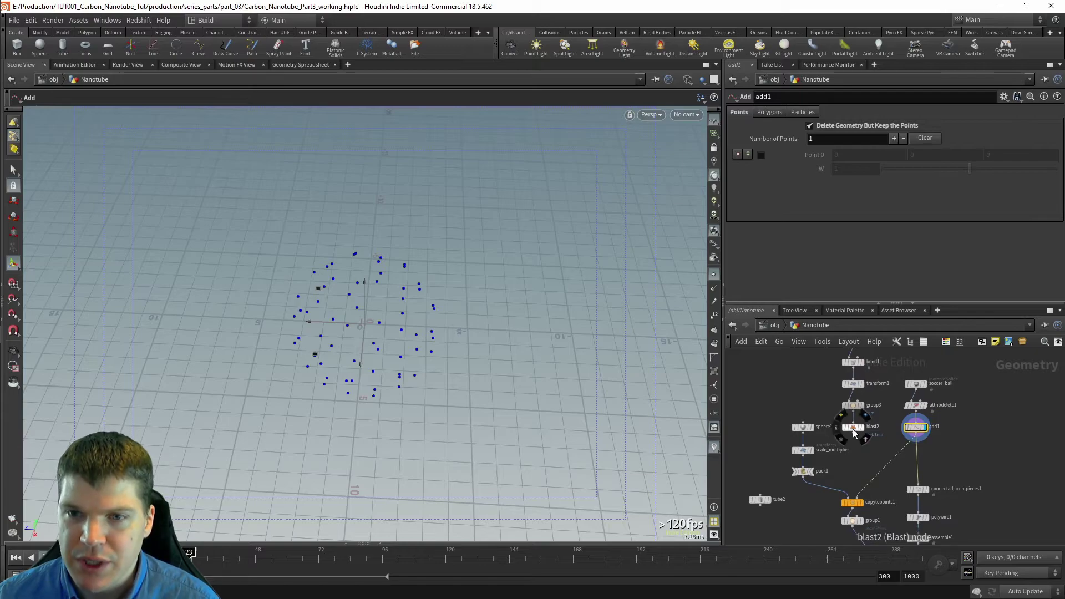
pyautogui.click(853, 428)
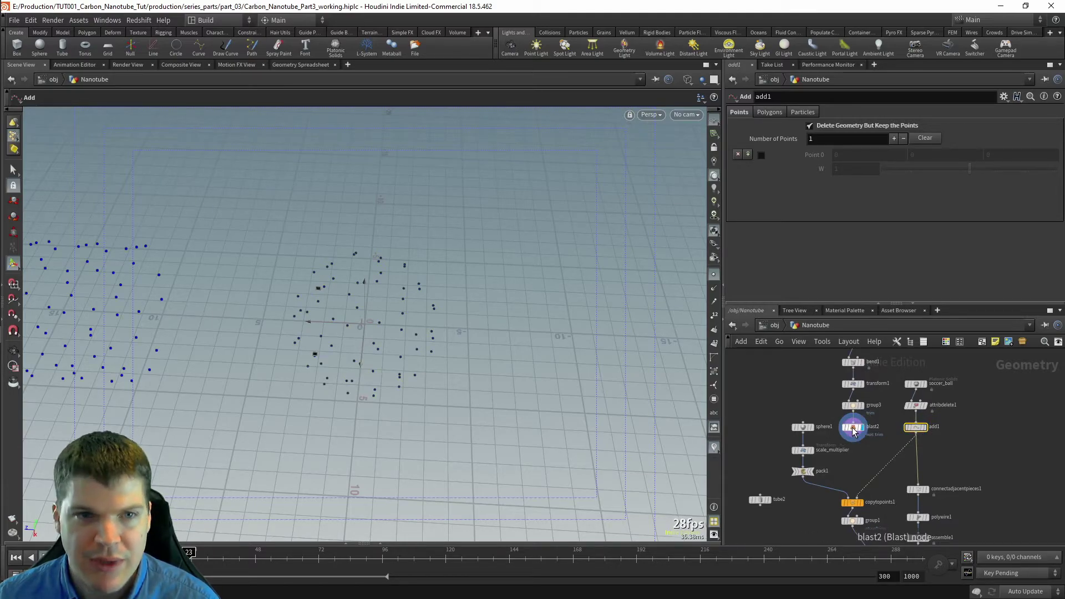
pyautogui.click(916, 428)
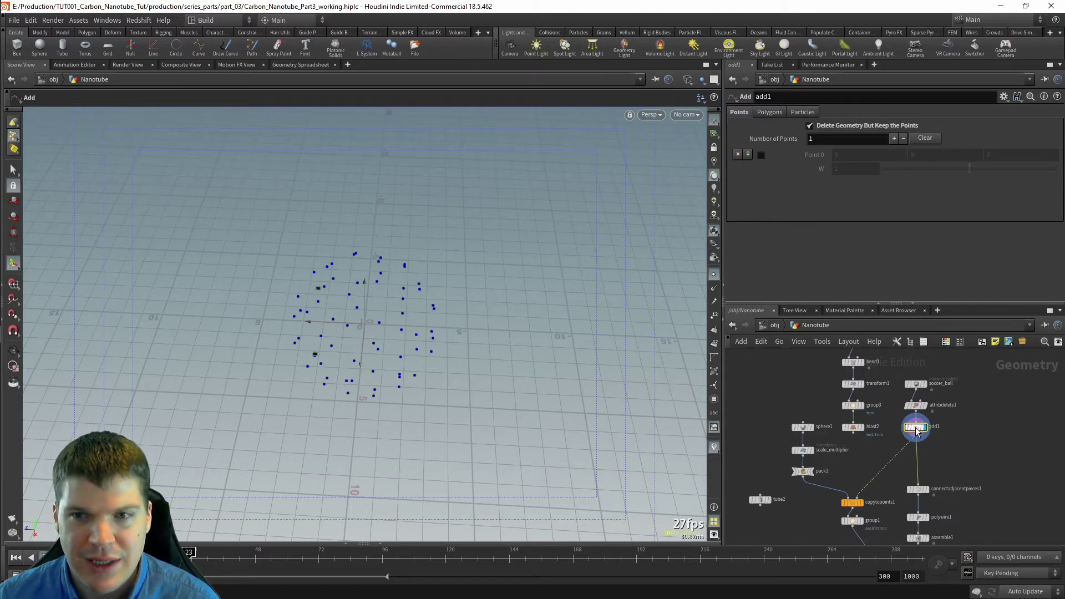
# Step: Add a Merge node combining blast2 and add1, and display the merged points
pyautogui.click(854, 427)
pyautogui.press('Tab')
pyautogui.write('merge')
pyautogui.press('Return')
pyautogui.click(866, 455)
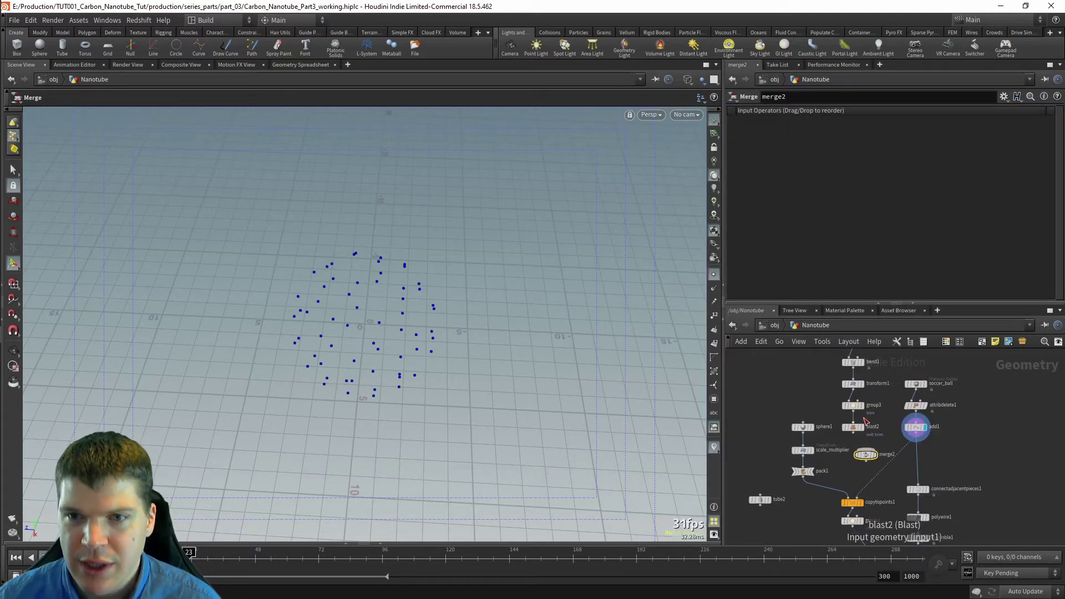
pyautogui.click(856, 437)
pyautogui.click(865, 449)
pyautogui.click(916, 438)
pyautogui.click(869, 457)
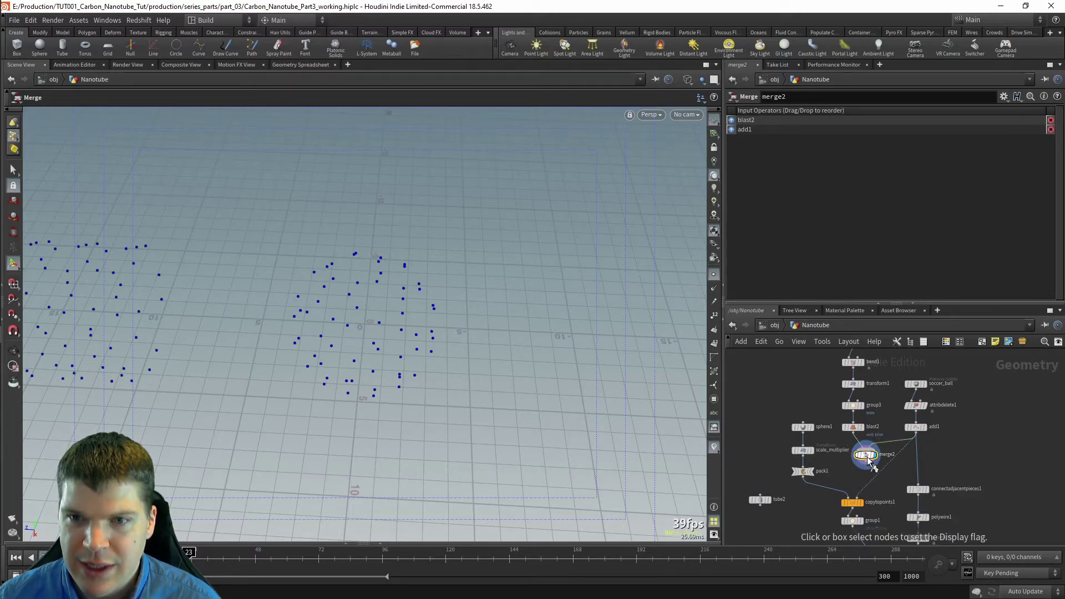
# Step: Connect the new merge's output to copytopoints1 as target points and to connectadjacentpieces1, replacing the direct add1 connections
pyautogui.keyDown('alt'); pyautogui.moveTo(471, 397); pyautogui.dragTo(327, 400, button='right'); pyautogui.keyUp('alt')
pyautogui.keyDown('alt'); pyautogui.moveTo(327, 401); pyautogui.dragTo(497, 433, button='middle'); pyautogui.keyUp('alt')
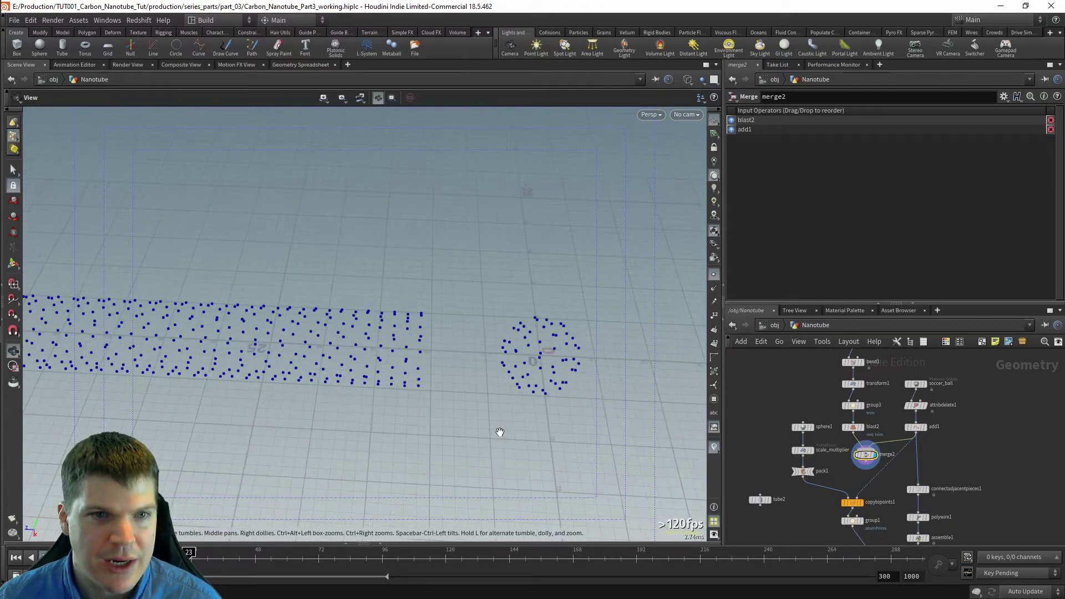
pyautogui.keyDown('alt'); pyautogui.moveTo(497, 433); pyautogui.dragTo(467, 435, button='right'); pyautogui.keyUp('alt')
pyautogui.keyDown('alt'); pyautogui.moveTo(494, 361); pyautogui.dragTo(539, 364, button='right'); pyautogui.keyUp('alt')
pyautogui.keyDown('alt'); pyautogui.moveTo(539, 364); pyautogui.dragTo(490, 355, button='middle'); pyautogui.keyUp('alt')
pyautogui.keyDown('alt'); pyautogui.moveTo(490, 354); pyautogui.dragTo(535, 358, button='right'); pyautogui.keyUp('alt')
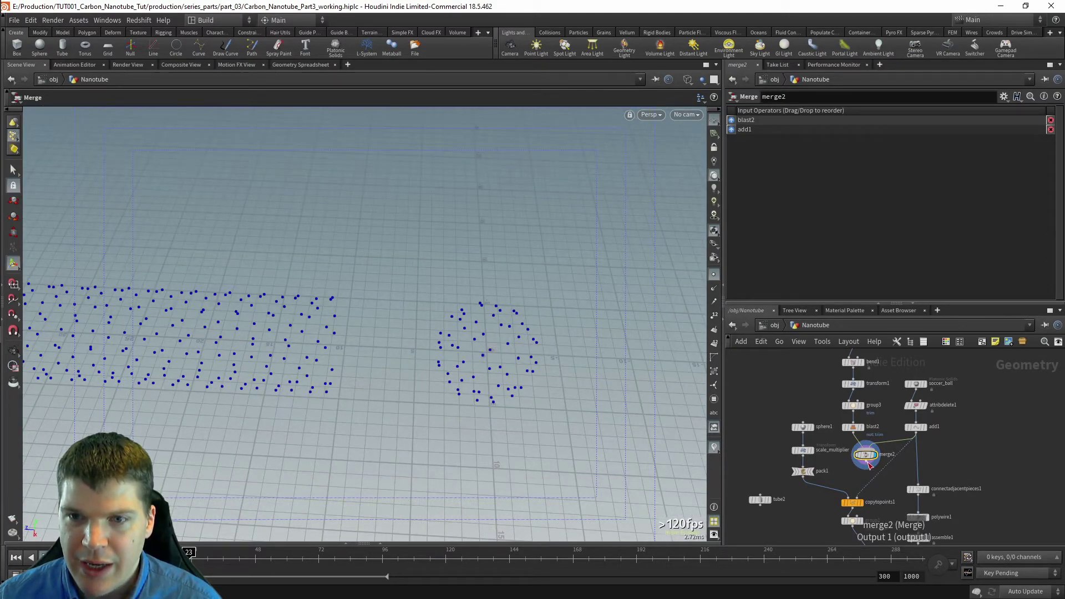
pyautogui.moveTo(867, 463); pyautogui.dragTo(856, 508)
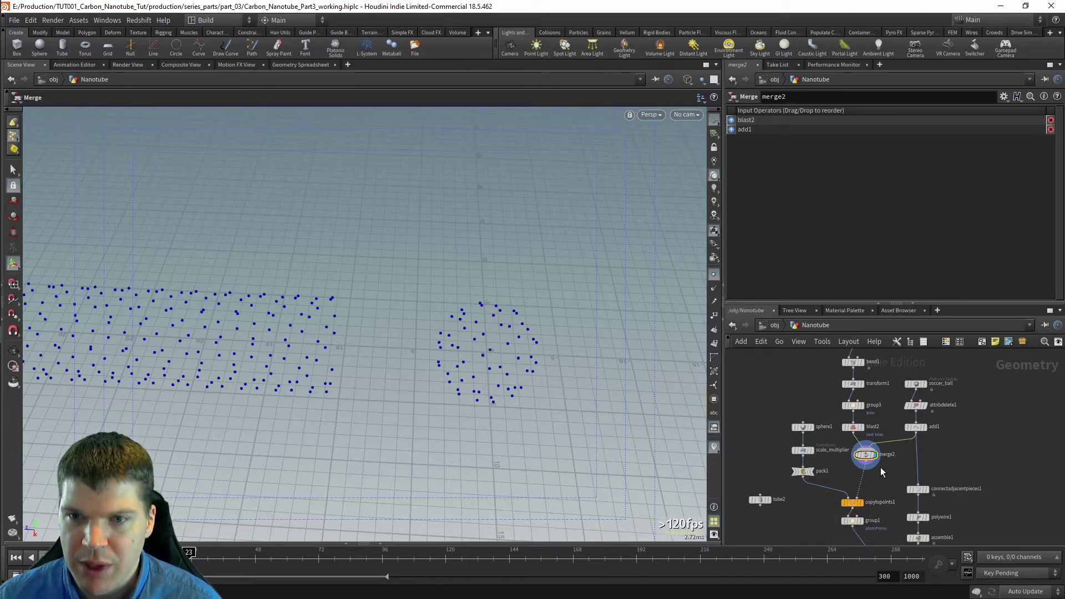
pyautogui.moveTo(866, 467); pyautogui.dragTo(918, 482)
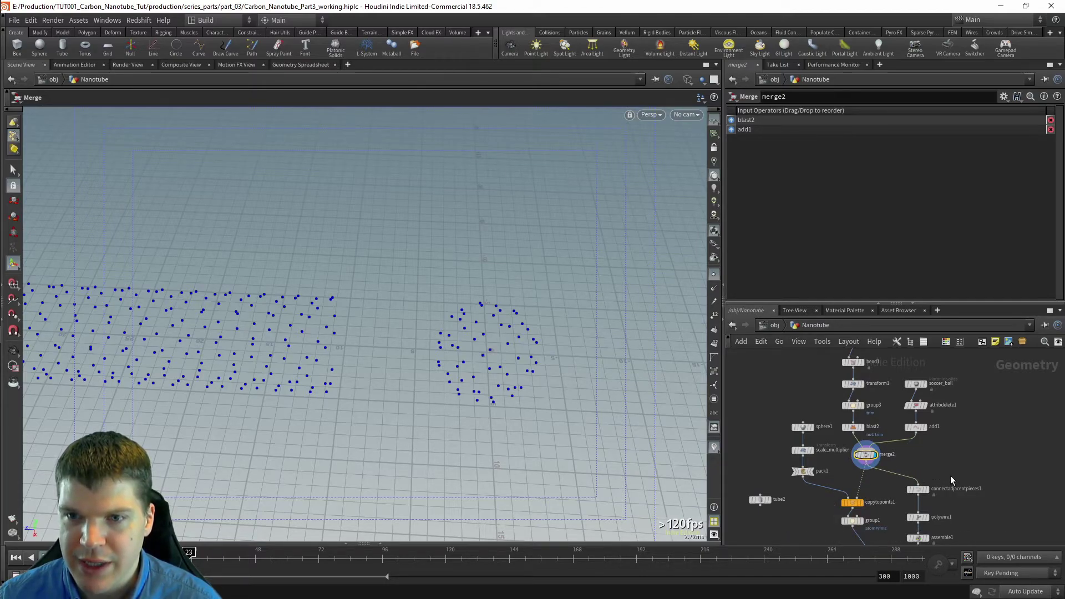
# Step: Display the final OUT_Buckyball null to show the atoms and bonds
pyautogui.scroll(-2, 999, 461)
pyautogui.moveTo(980, 457); pyautogui.dragTo(940, 322, button='middle')
pyautogui.press('r')
pyautogui.moveTo(906, 480); pyautogui.dragTo(857, 458)
pyautogui.scroll(3, 614, 348)
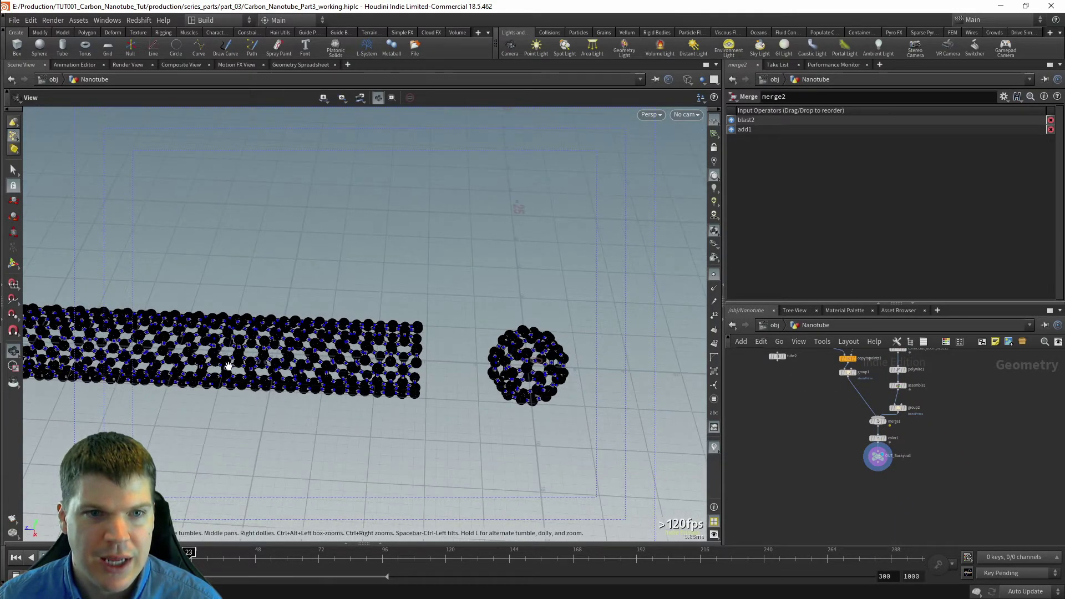
# Step: Examine the atoms and bonds on the nanotube's end and the buckyball, and review the merged node network
pyautogui.scroll(2, 345, 284)
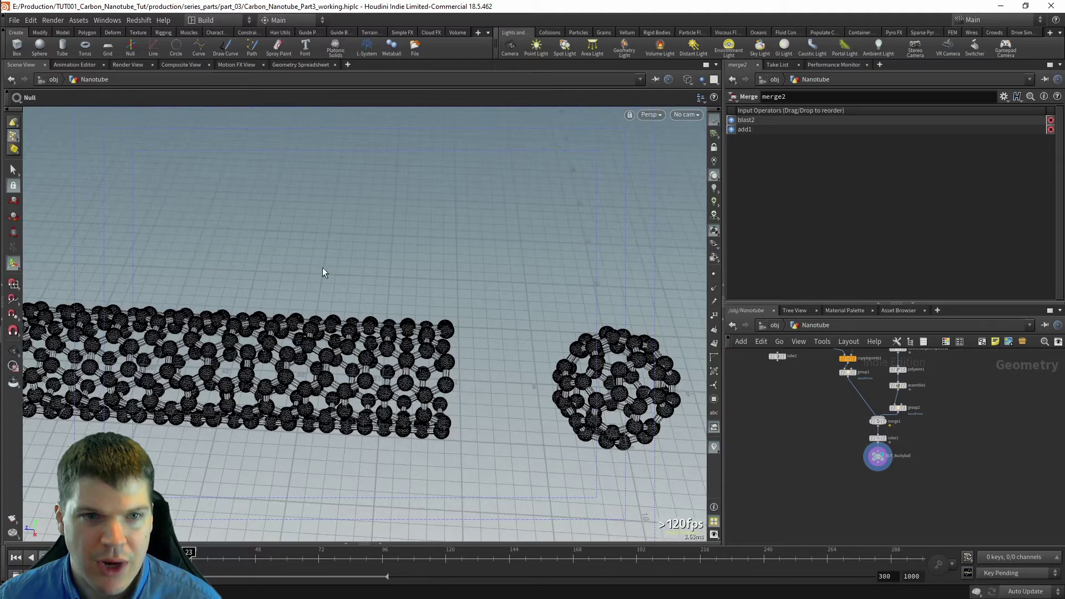
pyautogui.keyDown('alt'); pyautogui.moveTo(519, 351); pyautogui.dragTo(415, 340, button='middle'); pyautogui.keyUp('alt')
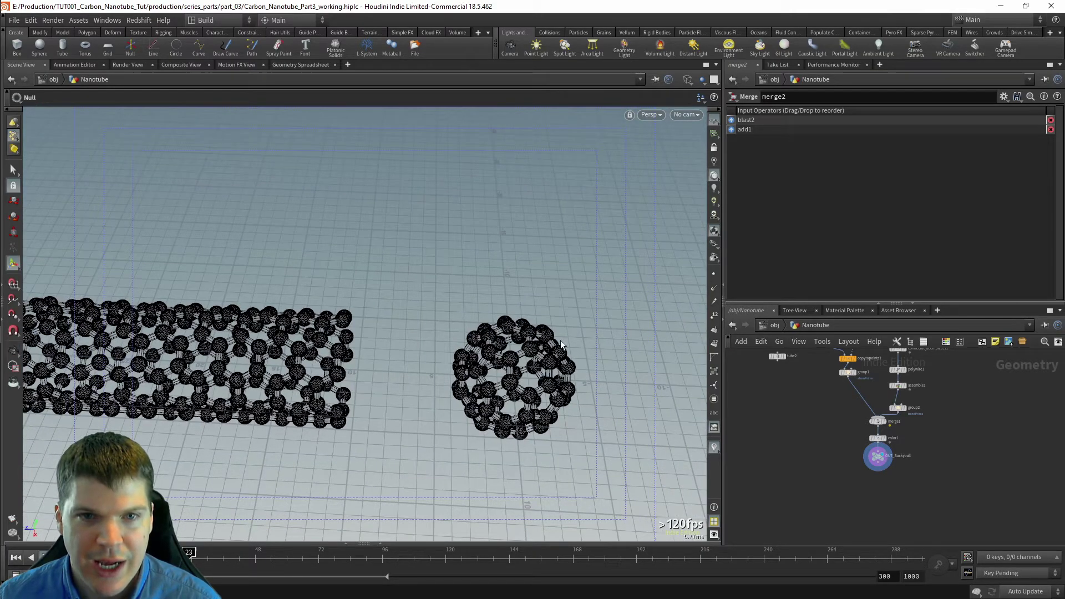
pyautogui.keyDown('alt'); pyautogui.moveTo(594, 367); pyautogui.dragTo(554, 371); pyautogui.keyUp('alt')
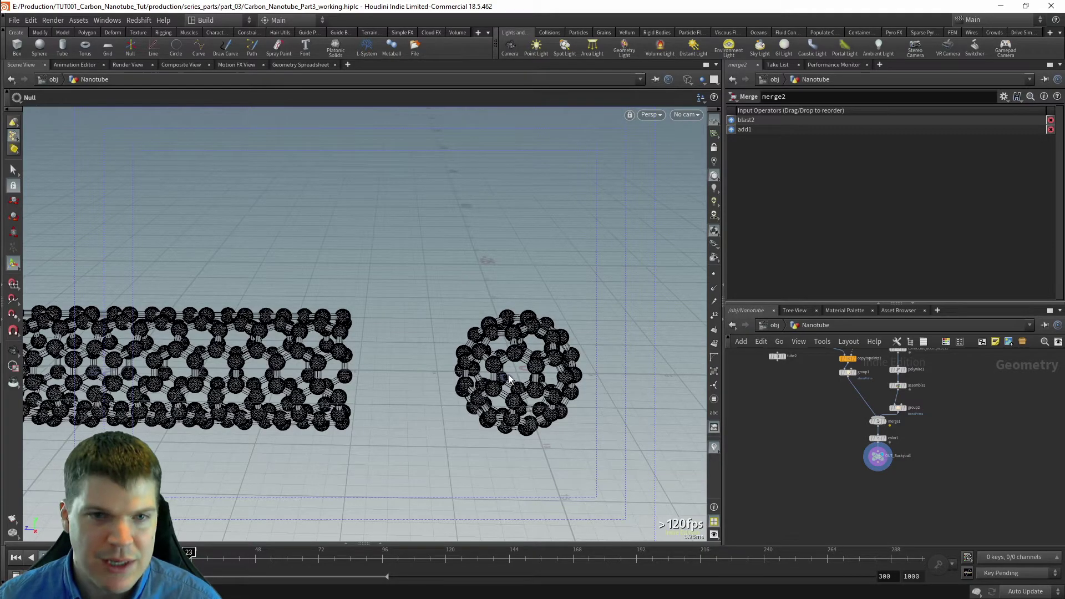
pyautogui.keyDown('alt'); pyautogui.moveTo(449, 377); pyautogui.dragTo(428, 371, button='right'); pyautogui.keyUp('alt')
pyautogui.keyDown('alt'); pyautogui.moveTo(427, 371); pyautogui.dragTo(478, 373, button='middle'); pyautogui.keyUp('alt')
pyautogui.keyDown('alt'); pyautogui.moveTo(478, 373); pyautogui.dragTo(476, 382); pyautogui.keyUp('alt')
pyautogui.moveTo(818, 415); pyautogui.dragTo(817, 465, button='middle')
pyautogui.moveTo(863, 393); pyautogui.dragTo(864, 417, button='middle')
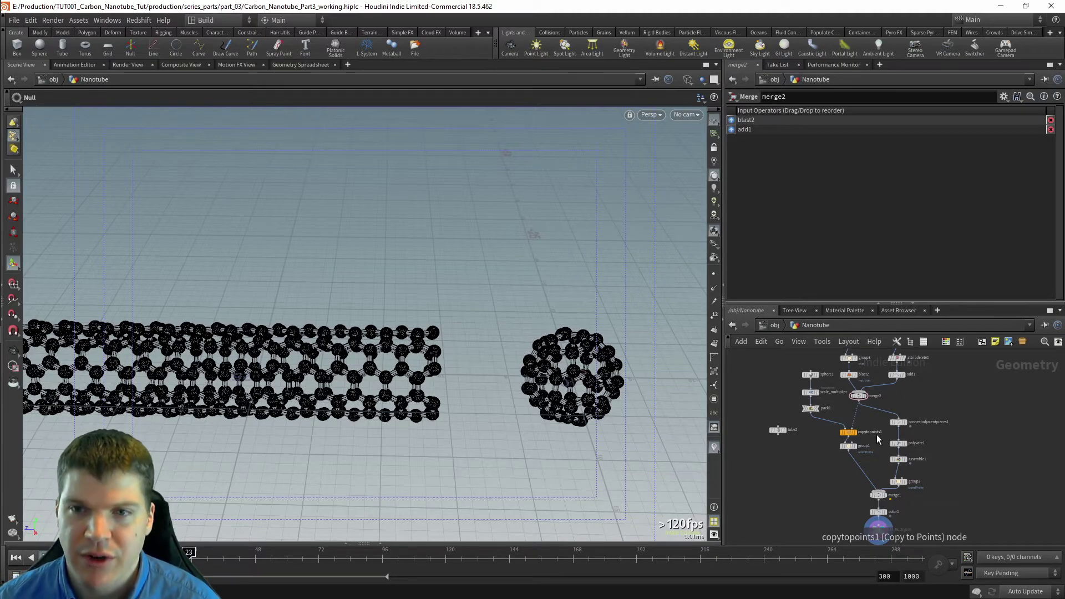
# Step: Move the soccer_ball, attribdelete1 and add1 nodes upward to make room between add1 and merge2
pyautogui.scroll(2, 875, 435)
pyautogui.moveTo(935, 377); pyautogui.dragTo(967, 515, button='middle')
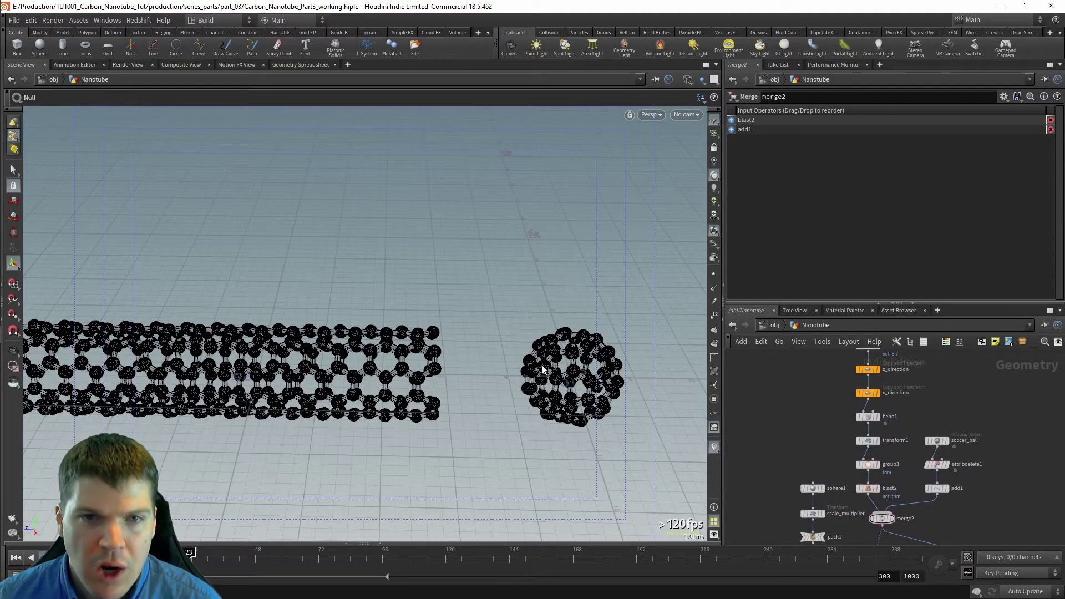
pyautogui.keyDown('alt'); pyautogui.moveTo(541, 368); pyautogui.dragTo(452, 353, button='middle'); pyautogui.keyUp('alt')
pyautogui.scroll(2, 452, 354)
pyautogui.keyDown('alt'); pyautogui.moveTo(452, 353); pyautogui.dragTo(477, 299); pyautogui.keyUp('alt')
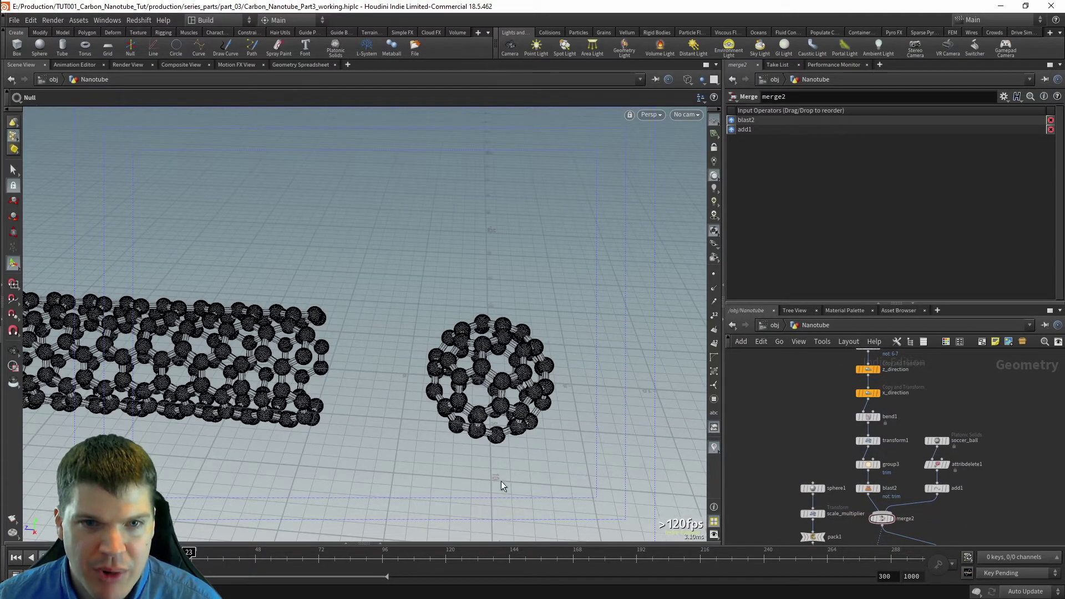
pyautogui.keyDown('alt'); pyautogui.moveTo(516, 380); pyautogui.dragTo(524, 347); pyautogui.keyUp('alt')
pyautogui.keyDown('shift'); pyautogui.moveTo(941, 489); pyautogui.dragTo(953, 457); pyautogui.keyUp('shift')
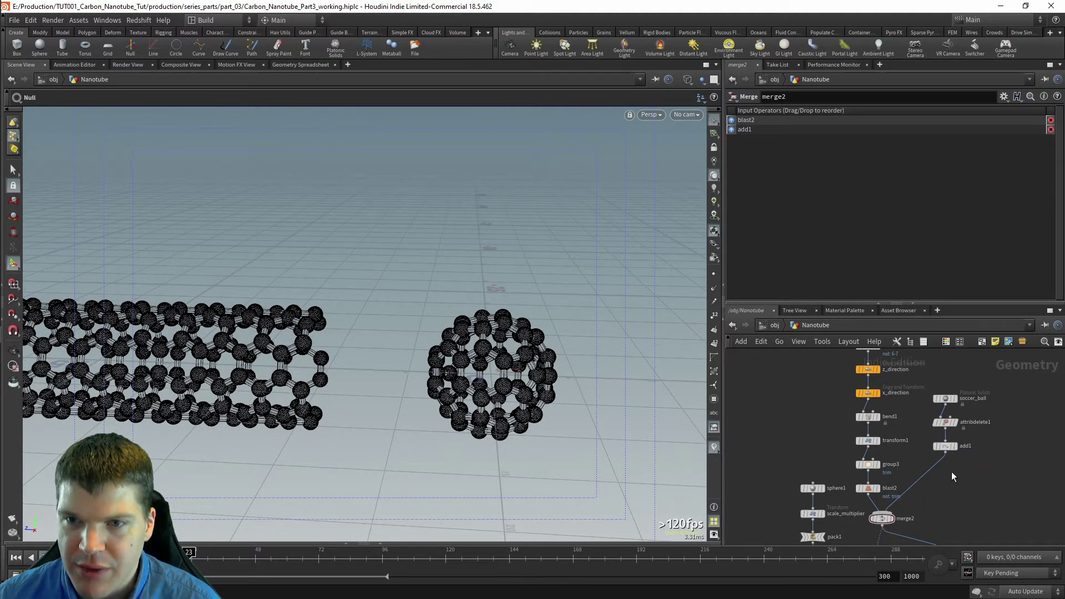
# Step: Insert a Blast node into the wire between add1 and merge2
pyautogui.press('Tab')
pyautogui.write('last')
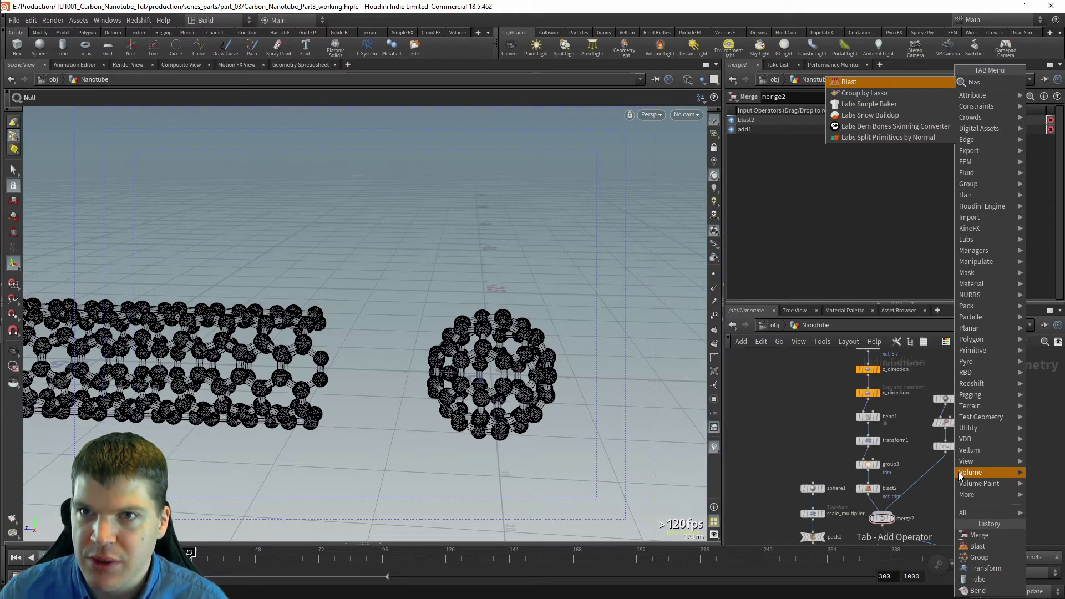
pyautogui.press('Return')
pyautogui.click(957, 472)
pyautogui.moveTo(961, 476)
pyautogui.mouseDown()
pyautogui.moveTo(937, 469)
pyautogui.moveTo(946, 475)
pyautogui.mouseUp()
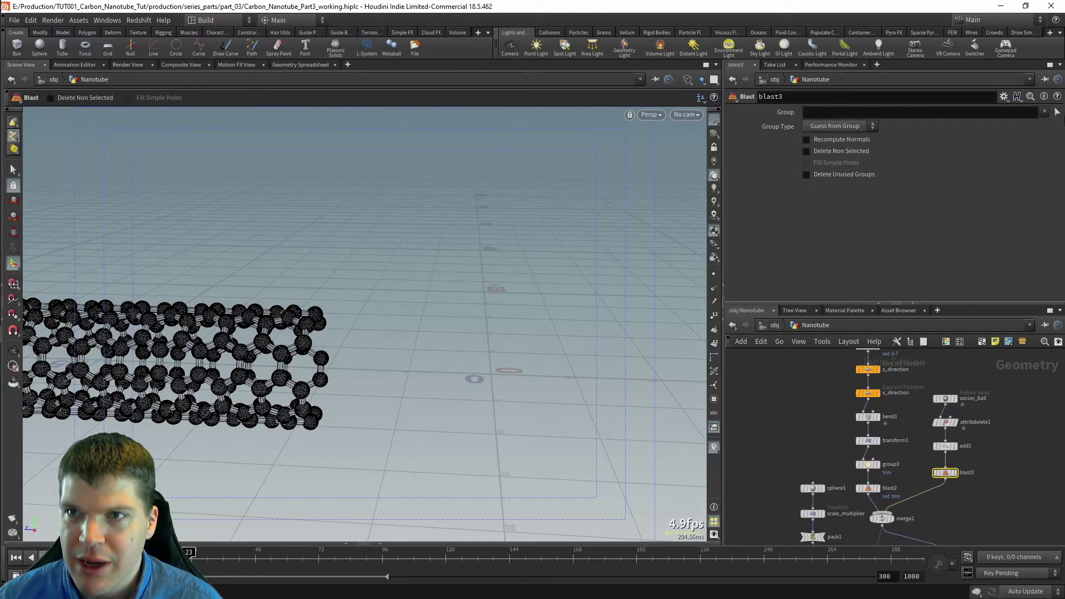
# Step: Start a viewport selection for blast3's Group parameter and set its Group Type to Points
pyautogui.click(1055, 114)
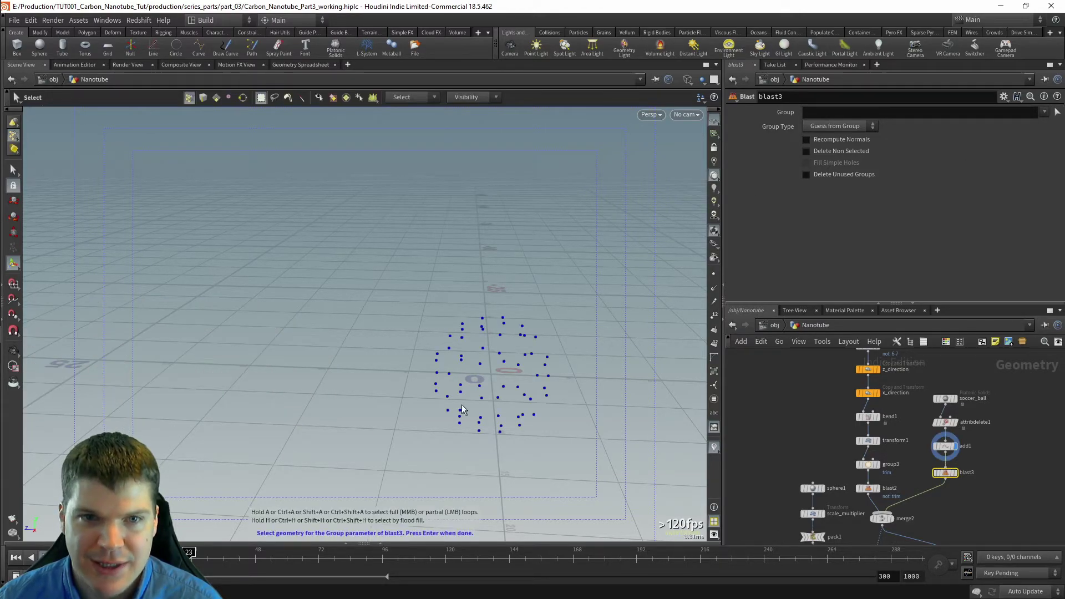
pyautogui.click(863, 126)
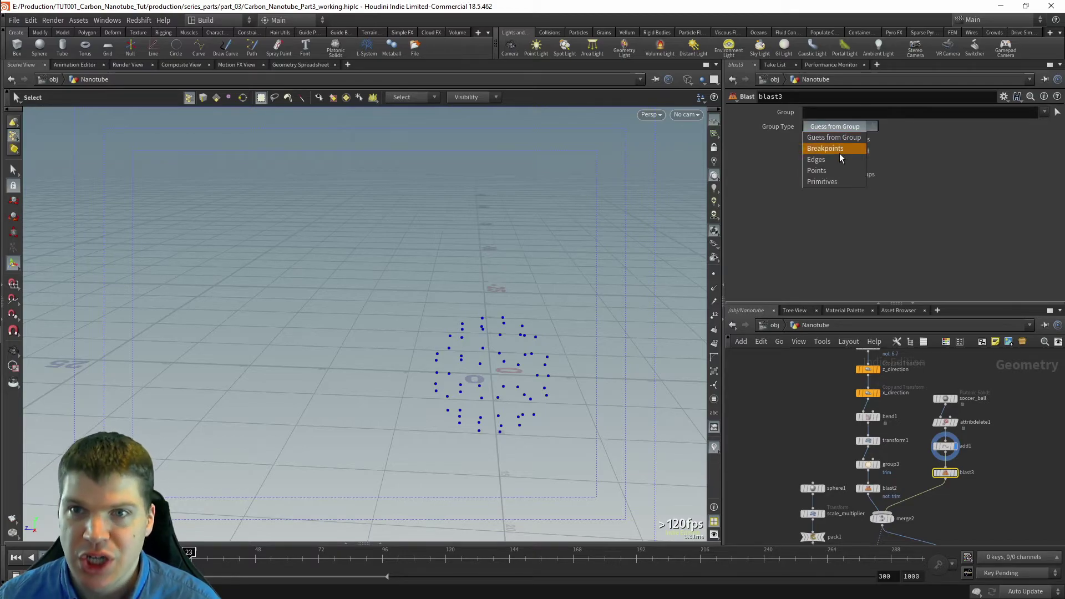
pyautogui.click(817, 173)
# Step: Select the half of the buckyball's points facing the nanotube in the orthographic Right view
pyautogui.keyDown('alt'); pyautogui.moveTo(482, 367); pyautogui.dragTo(494, 348); pyautogui.keyUp('alt')
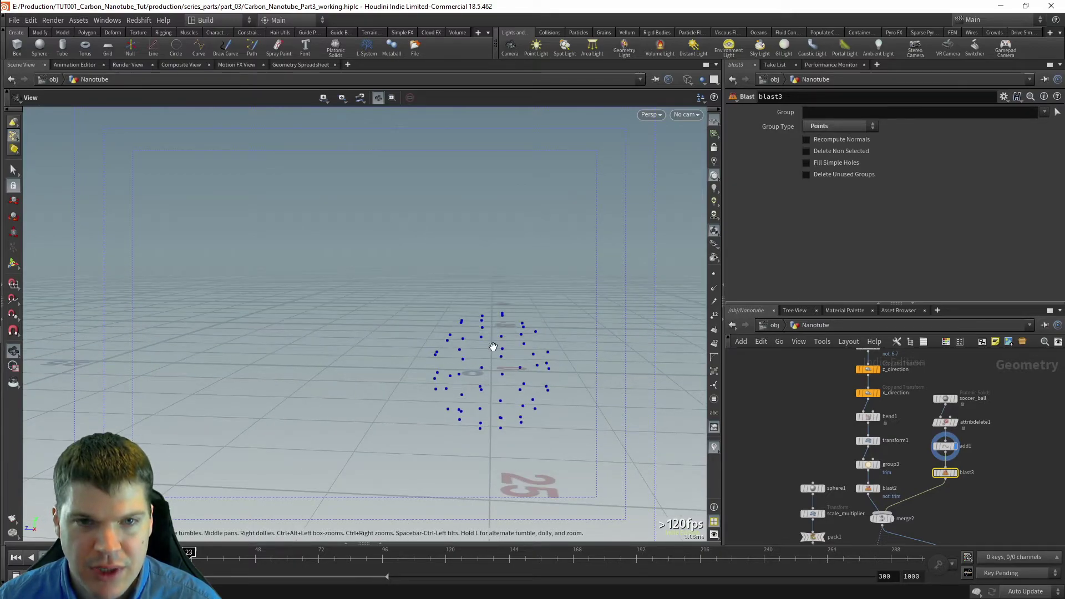
pyautogui.hotkey('space', '3')
pyautogui.hotkey('space', '4')
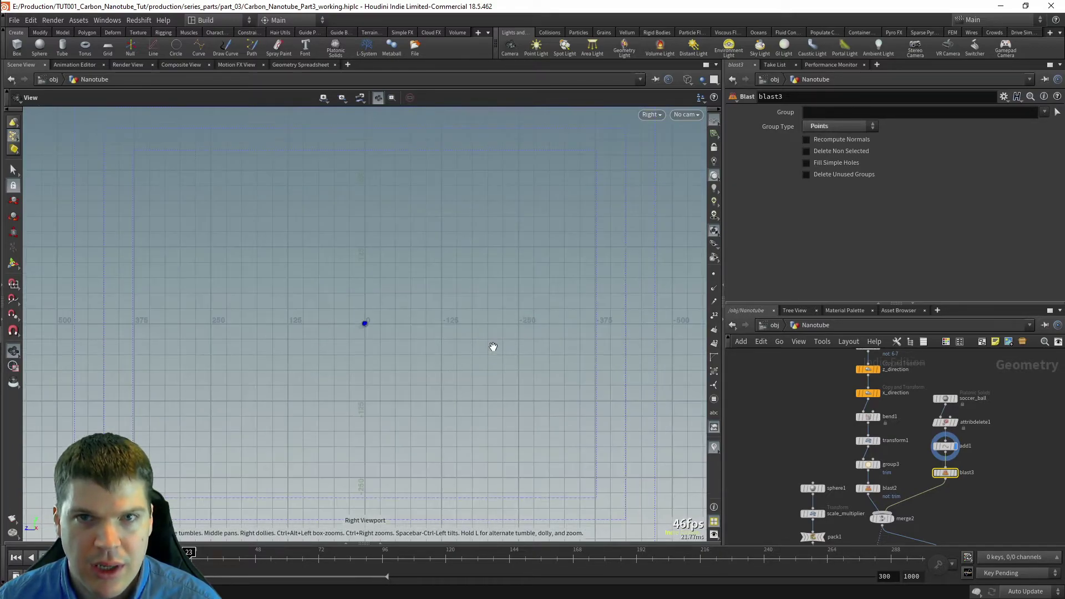
pyautogui.hotkey('space', 'g')
pyautogui.moveTo(487, 325); pyautogui.dragTo(193, 341, button='right')
pyautogui.hotkey('space', 'g')
pyautogui.moveTo(478, 335); pyautogui.dragTo(290, 340, button='right')
pyautogui.moveTo(366, 337); pyautogui.dragTo(508, 335, button='middle')
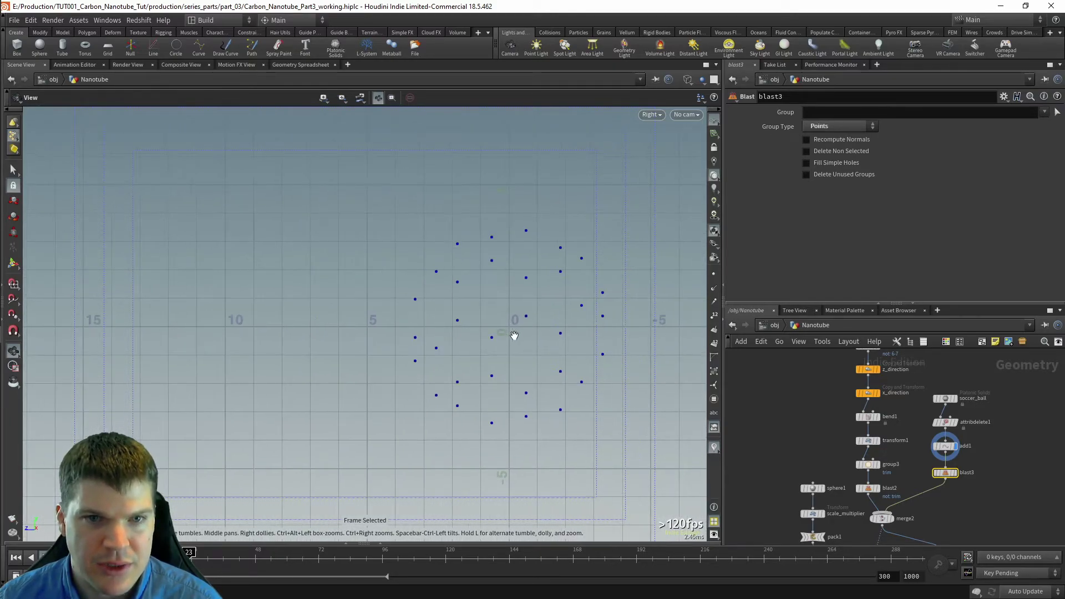
pyautogui.moveTo(508, 335); pyautogui.dragTo(477, 331, button='right')
pyautogui.moveTo(488, 328); pyautogui.dragTo(430, 323, button='middle')
pyautogui.moveTo(295, 179); pyautogui.dragTo(434, 481)
pyautogui.moveTo(538, 427); pyautogui.dragTo(283, 389, button='right')
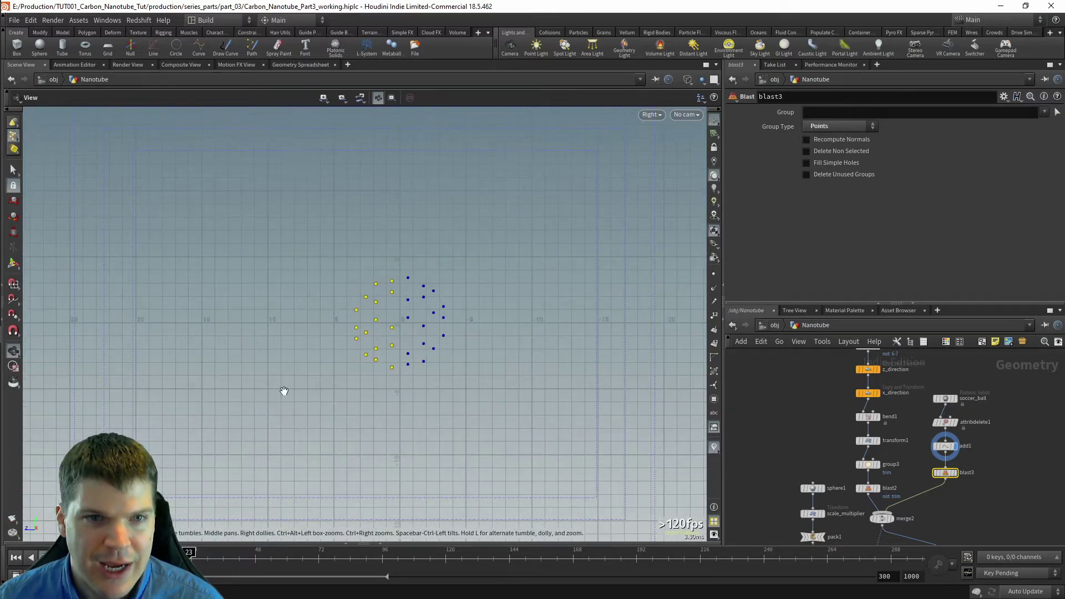
pyautogui.moveTo(282, 389); pyautogui.dragTo(450, 401, button='middle')
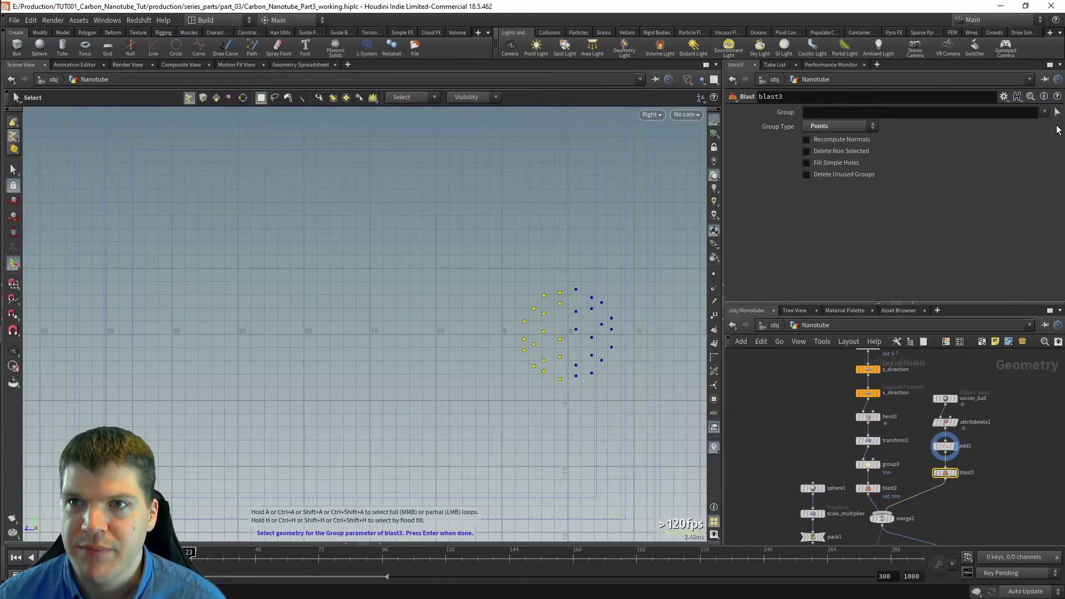
# Step: Compare the trimmed and untrimmed nanotube points with the buckyball by templating blast2, group3 and transform1, and clear those templates
pyautogui.scroll(3, 976, 468)
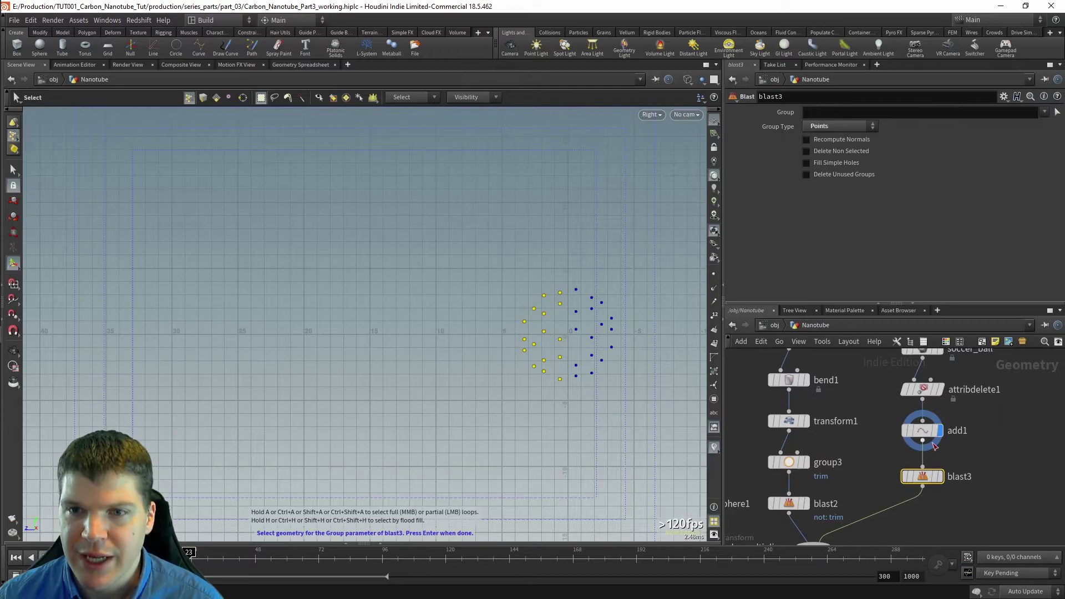
pyautogui.moveTo(926, 432)
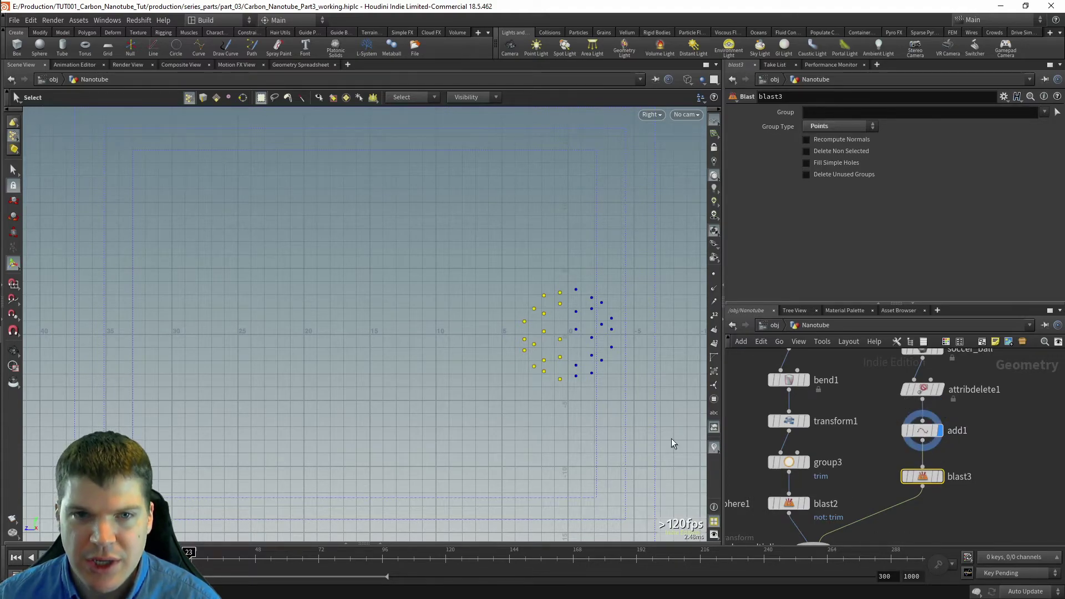
pyautogui.keyDown('alt'); pyautogui.moveTo(432, 317); pyautogui.dragTo(350, 279, button='right'); pyautogui.keyUp('alt')
pyautogui.keyDown('alt'); pyautogui.moveTo(410, 347); pyautogui.dragTo(529, 400, button='right'); pyautogui.keyUp('alt')
pyautogui.moveTo(851, 478); pyautogui.dragTo(853, 457, button='middle')
pyautogui.moveTo(803, 481)
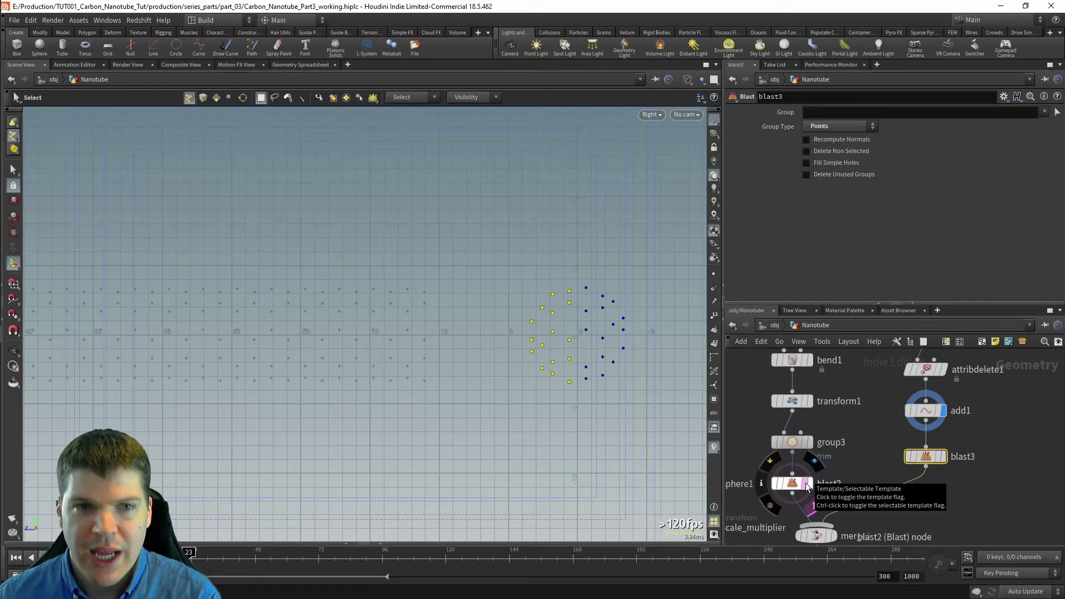
pyautogui.click(803, 483)
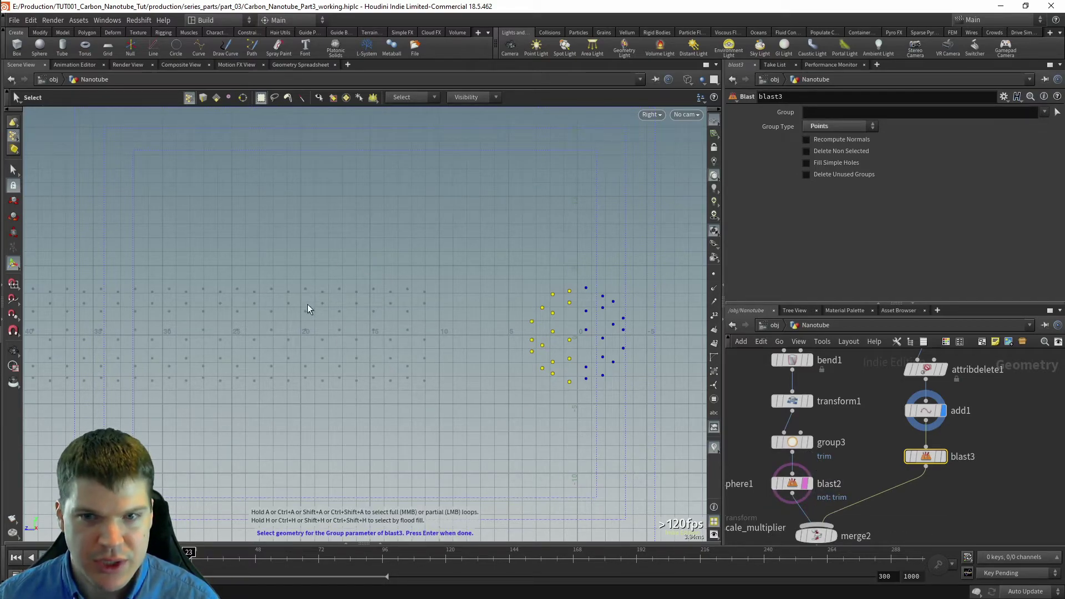
pyautogui.moveTo(799, 485)
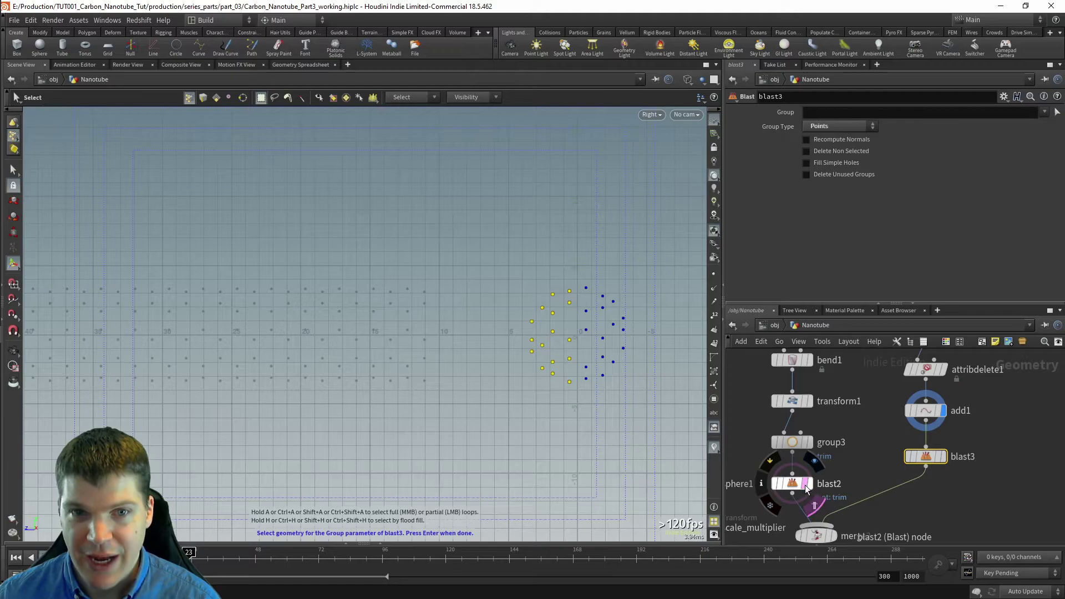
pyautogui.click(804, 442)
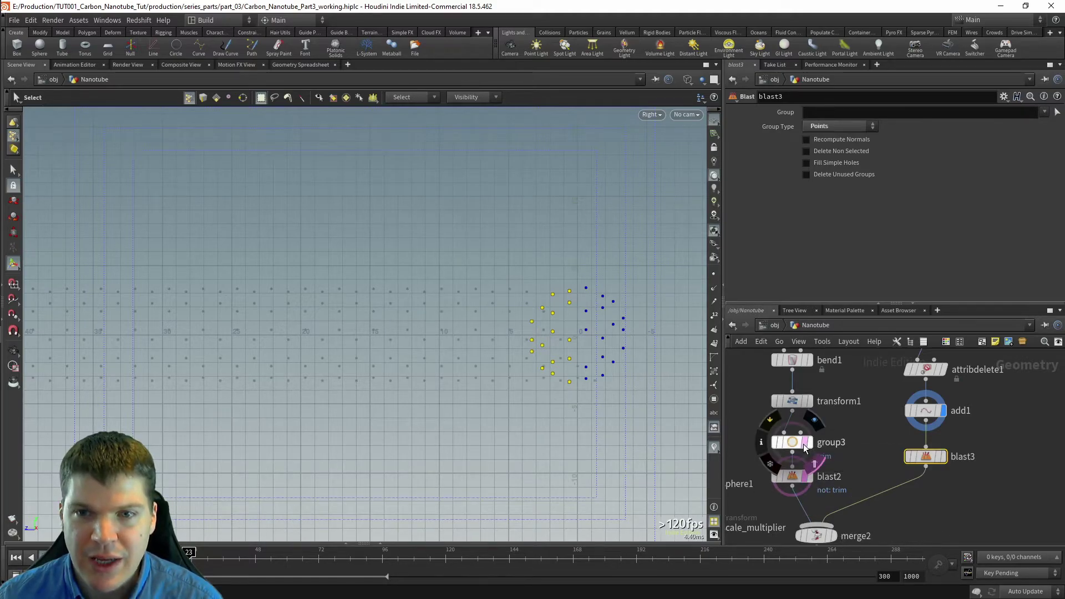
pyautogui.click(805, 401)
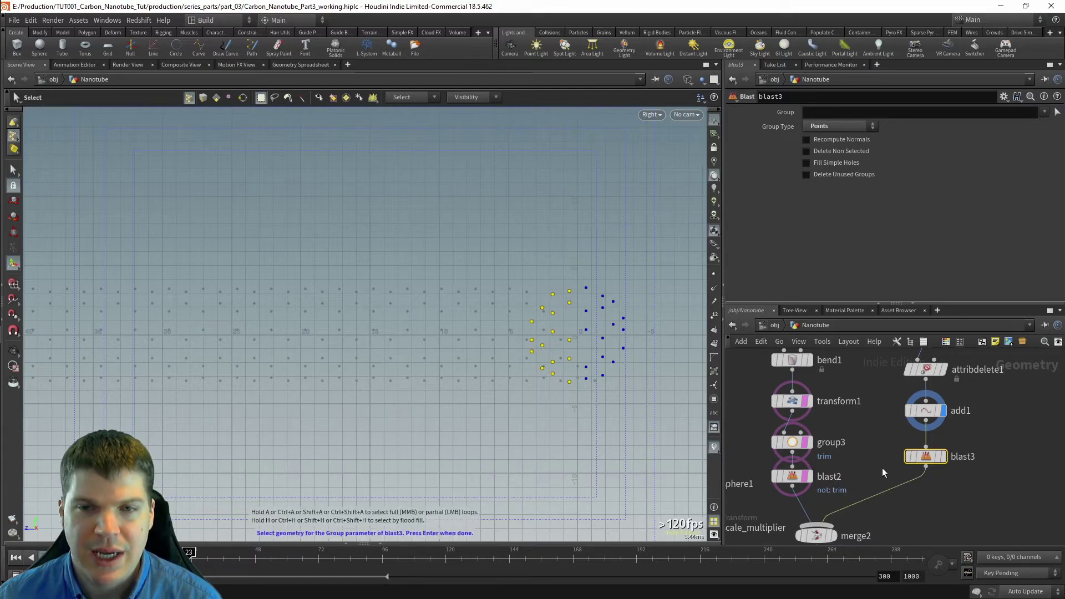
pyautogui.click(805, 405)
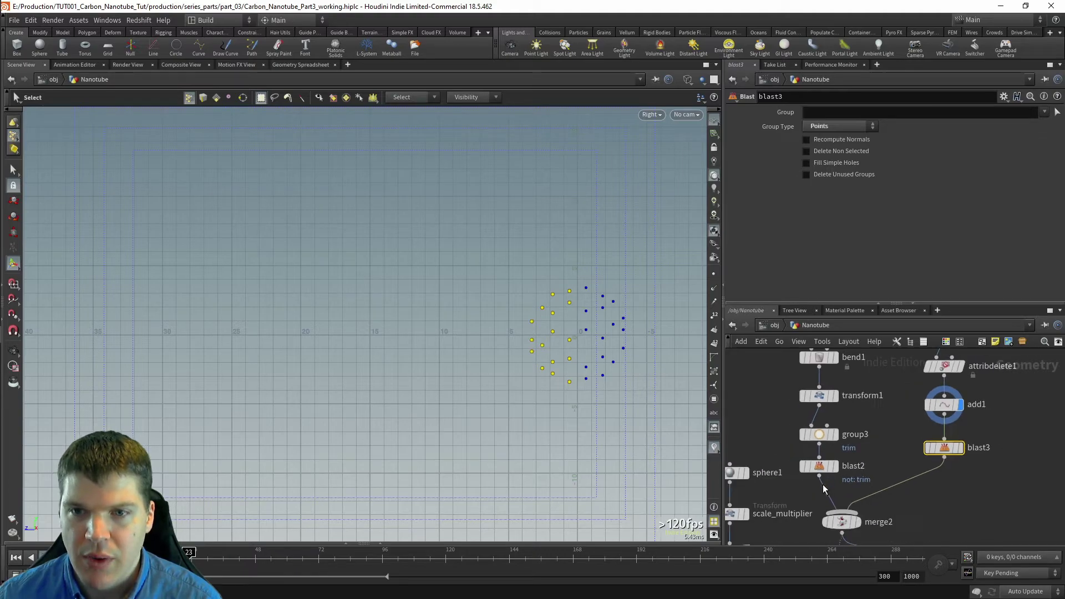
# Step: Template blast2 as a reference and accept the selected half of the buckyball's points as blast3's group
pyautogui.click(824, 466)
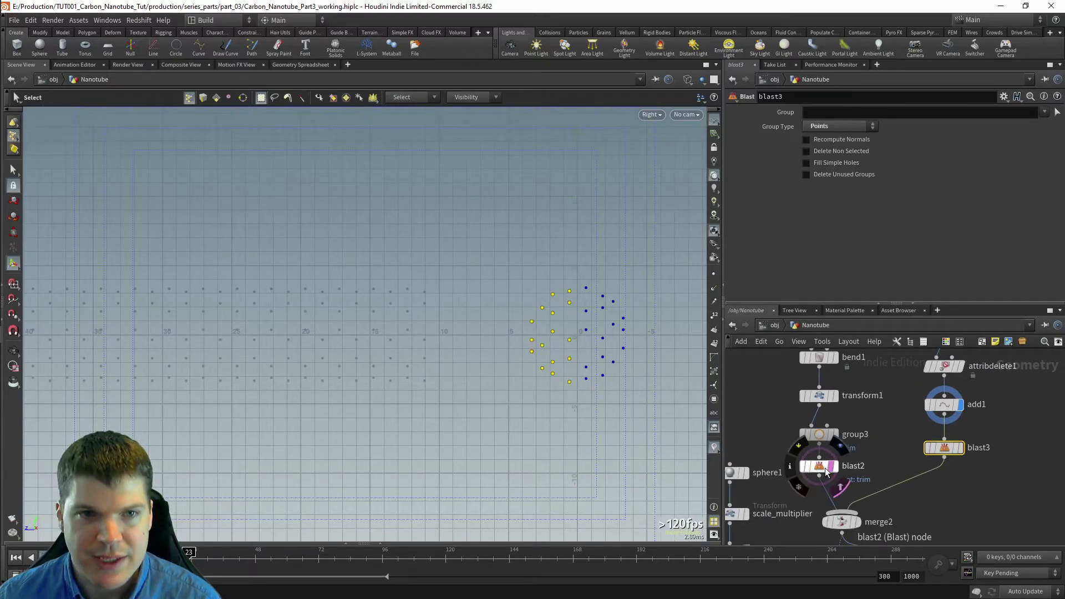
pyautogui.press('Return')
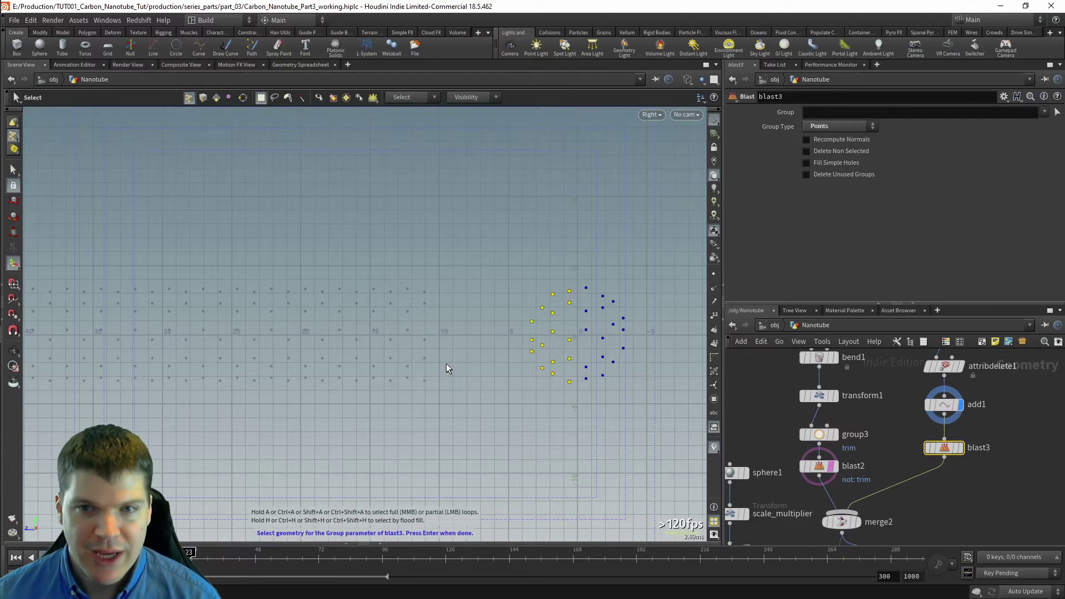
pyautogui.scroll(2, 551, 369)
pyautogui.keyDown('alt'); pyautogui.moveTo(551, 369); pyautogui.dragTo(508, 379, button='middle'); pyautogui.keyUp('alt')
pyautogui.scroll(2, 508, 380)
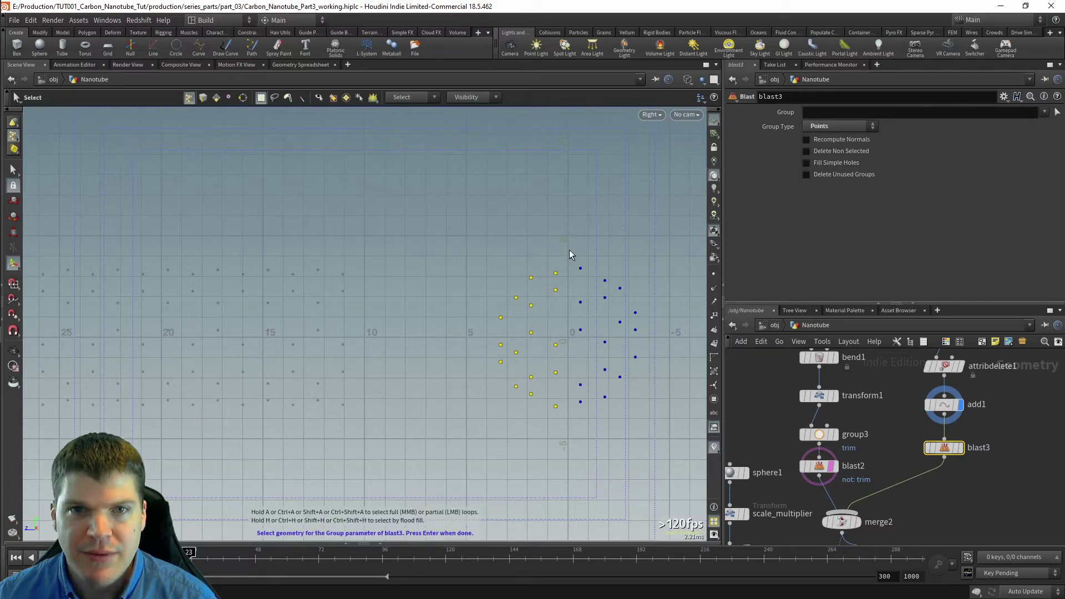
pyautogui.rightClick(571, 254)
pyautogui.press('Return')
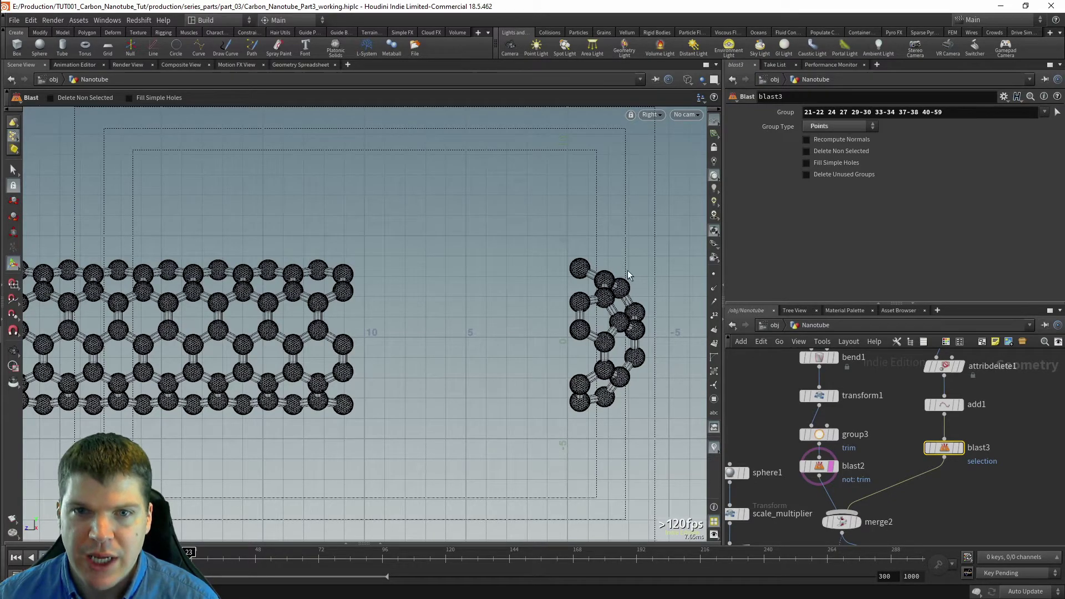
# Step: Display blast3 to check its remaining points, and return the display to the final atoms and bonds
pyautogui.click(956, 452)
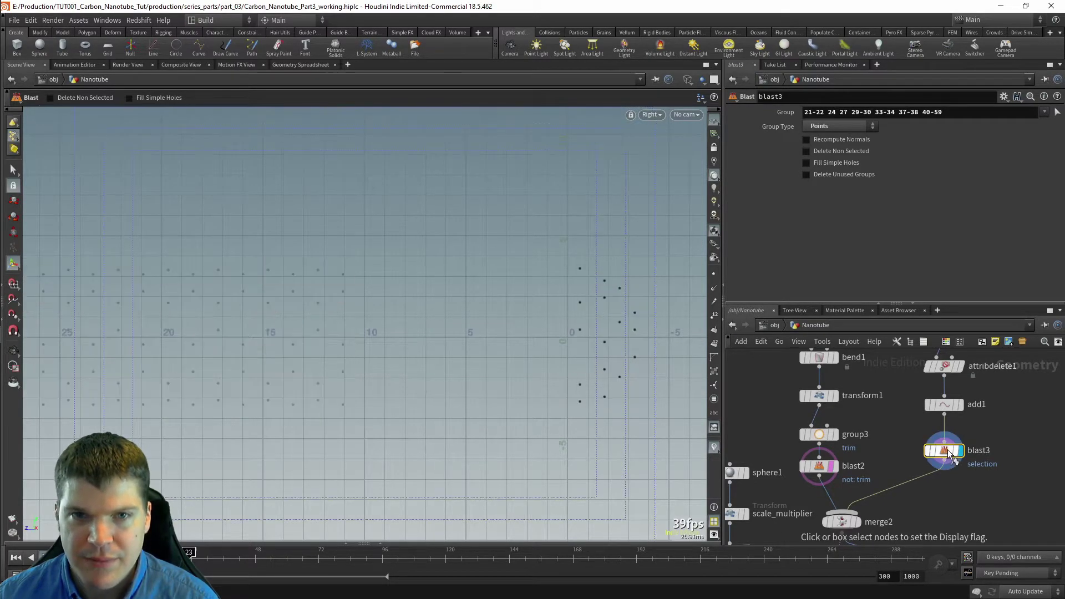
pyautogui.moveTo(912, 513); pyautogui.dragTo(918, 394, button='middle')
pyautogui.moveTo(924, 538); pyautogui.dragTo(907, 475, button='middle')
pyautogui.press('r')
pyautogui.moveTo(917, 489); pyautogui.dragTo(850, 445)
pyautogui.moveTo(929, 404); pyautogui.dragTo(922, 539, button='middle')
pyautogui.moveTo(955, 415); pyautogui.dragTo(948, 490, button='middle')
pyautogui.moveTo(987, 380)
pyautogui.mouseDown(button='middle')
pyautogui.moveTo(981, 412)
pyautogui.moveTo(938, 438)
pyautogui.moveTo(920, 467)
pyautogui.mouseUp(button='middle')
# Step: Add a Transform node and wire it between blast3 and merge2
pyautogui.press('Tab')
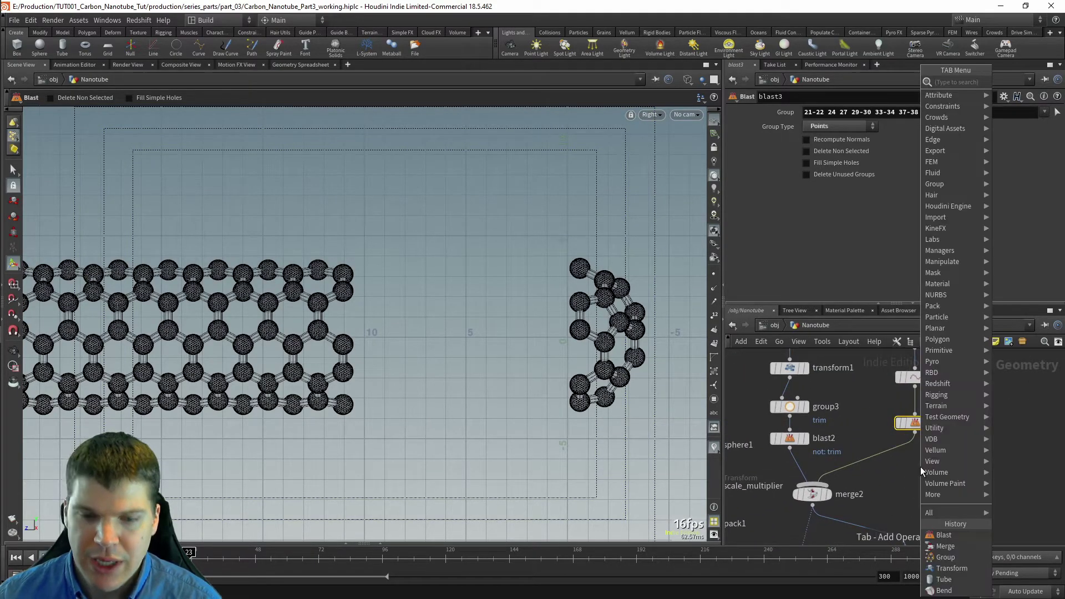
pyautogui.write('tra')
pyautogui.press('Down')
pyautogui.press('Down')
pyautogui.press('Return')
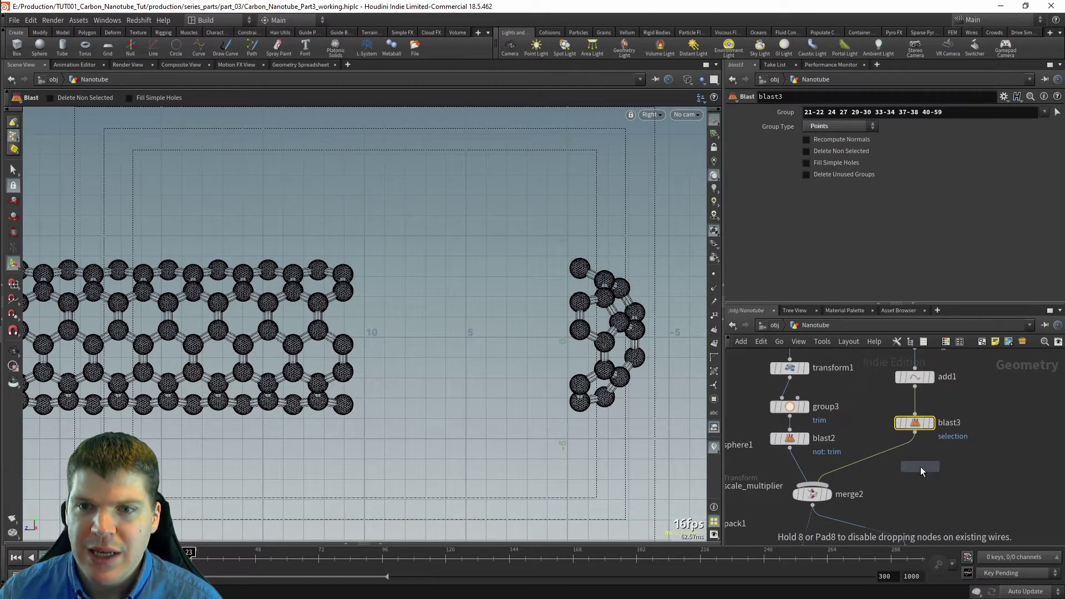
pyautogui.click(920, 469)
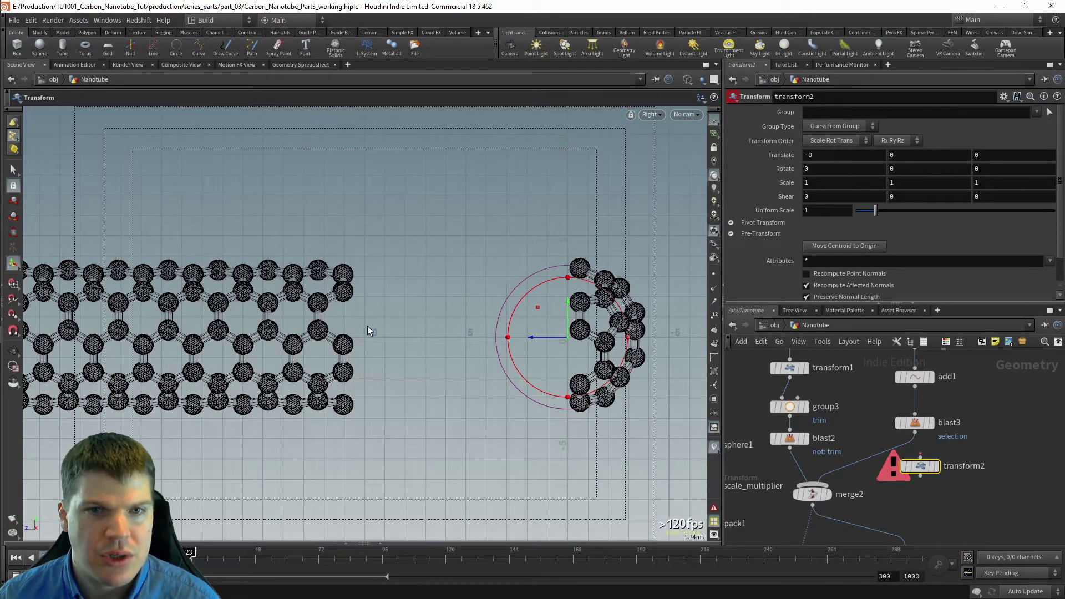
pyautogui.moveTo(921, 470)
pyautogui.moveTo(922, 470)
pyautogui.mouseDown()
pyautogui.moveTo(894, 455)
pyautogui.moveTo(912, 463)
pyautogui.mouseUp()
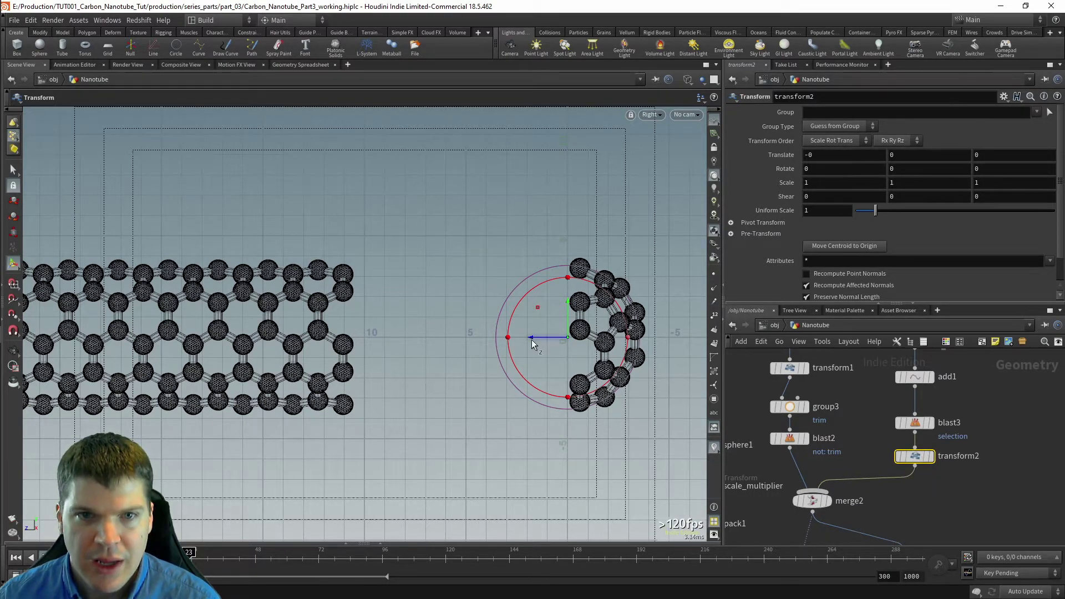
# Step: Move the half-buckyball cap along Z to a Translate value of 10.4269 to meet the nanotube's open end
pyautogui.moveTo(531, 343); pyautogui.dragTo(400, 340)
pyautogui.moveTo(911, 500); pyautogui.dragTo(906, 322, button='middle')
pyautogui.press('f')
pyautogui.keyDown('alt'); pyautogui.moveTo(355, 381); pyautogui.dragTo(472, 366, button='right'); pyautogui.keyUp('alt')
pyautogui.keyDown('alt'); pyautogui.moveTo(472, 367); pyautogui.dragTo(497, 366, button='middle'); pyautogui.keyUp('alt')
pyautogui.moveTo(462, 345); pyautogui.dragTo(347, 348)
pyautogui.scroll(2, 345, 356)
# Step: Drive connectadjacentpieces1's Search Radius by a relative reference to the tube radius, using the expression ch("../tube1/rad1")/2
pyautogui.moveTo(933, 505); pyautogui.dragTo(933, 382, button='middle')
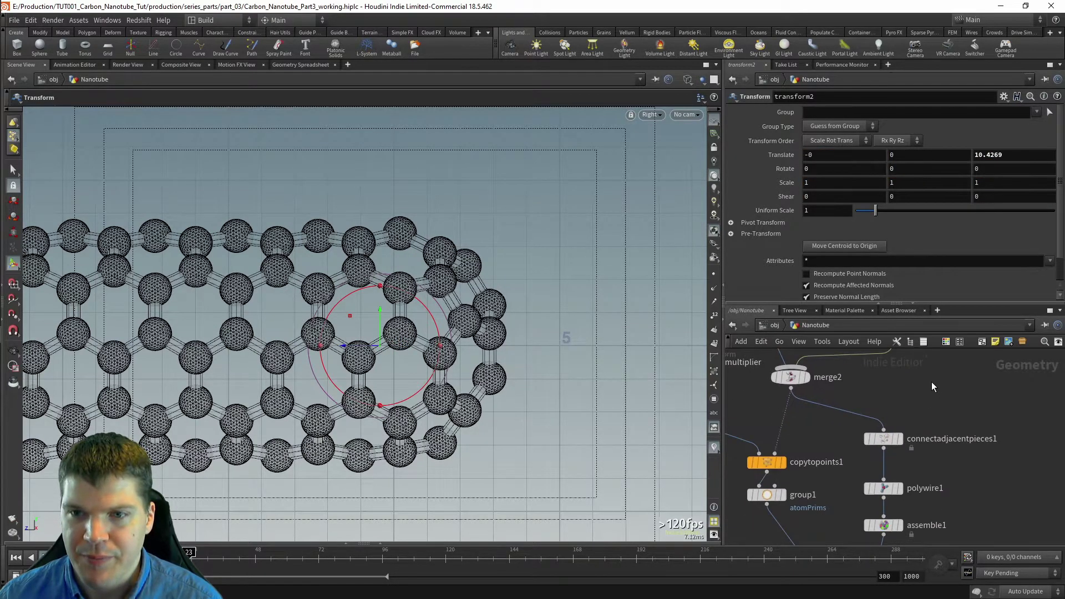
pyautogui.click(885, 439)
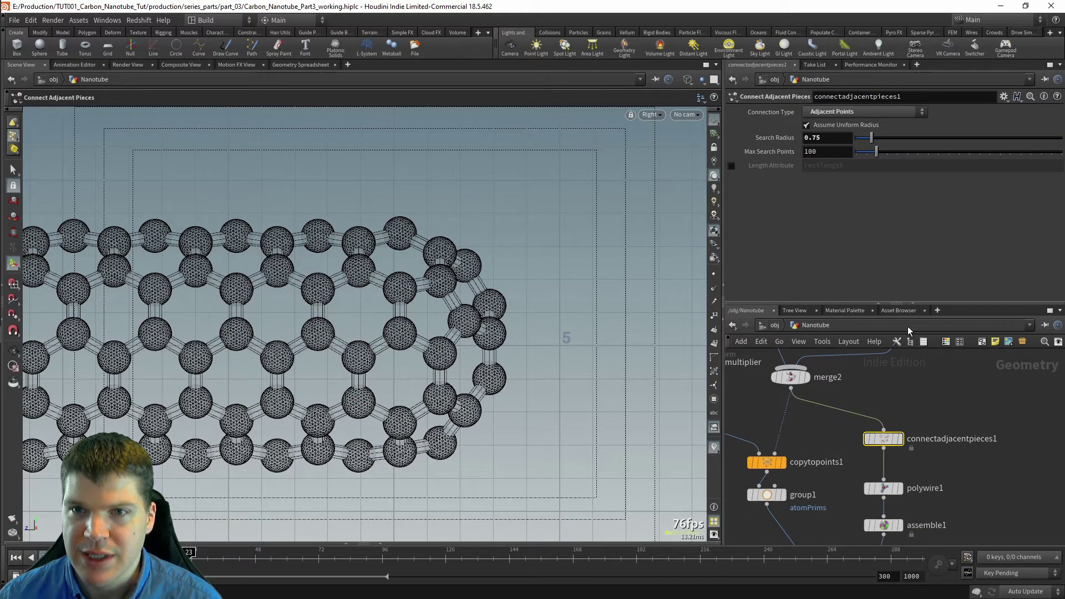
pyautogui.click(824, 138)
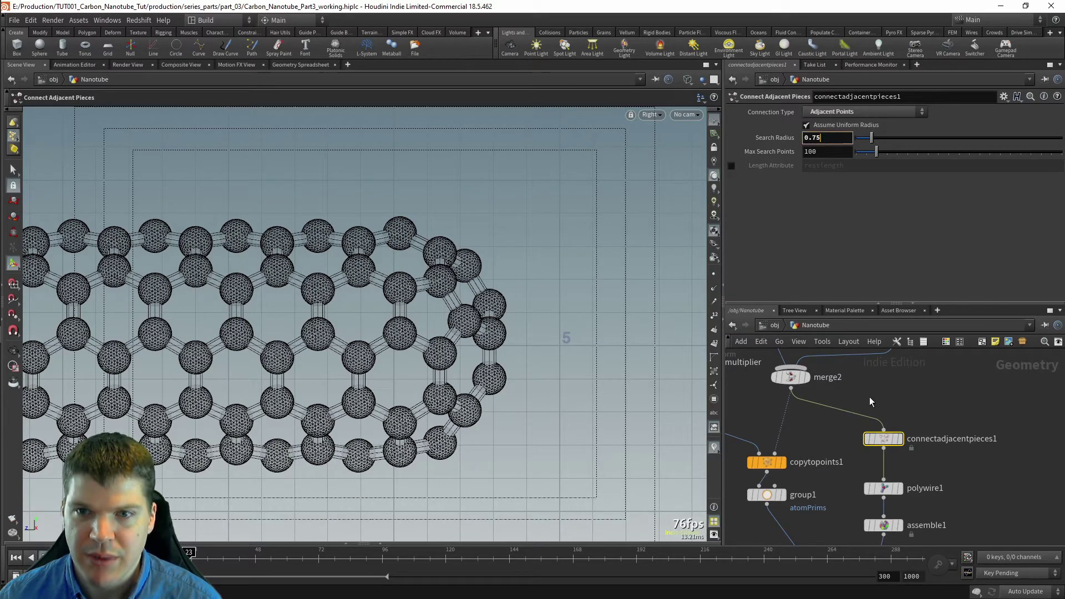
pyautogui.click(868, 395)
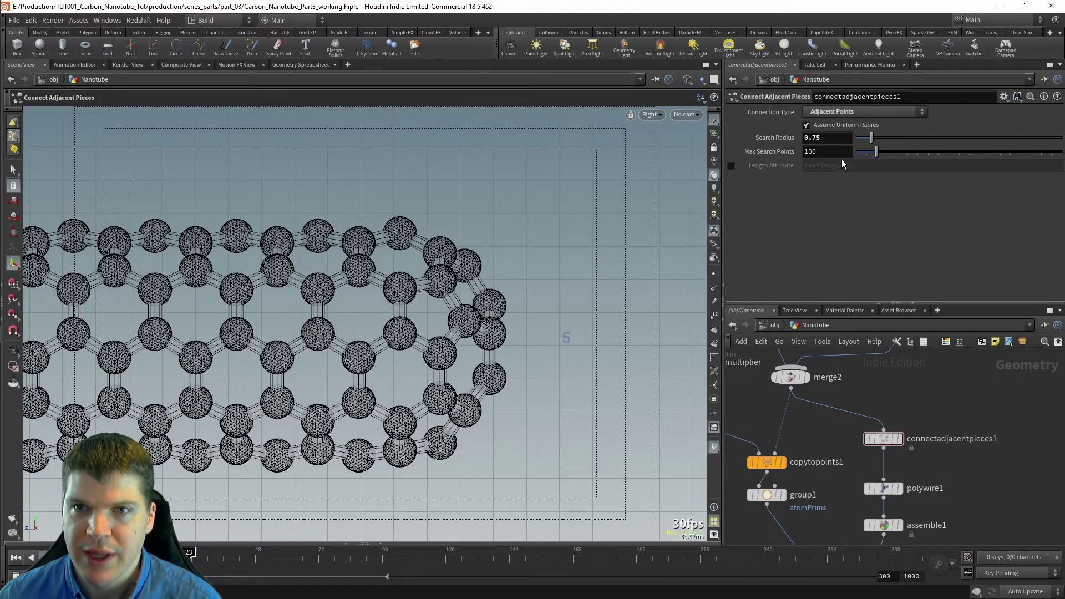
pyautogui.rightClick(823, 135)
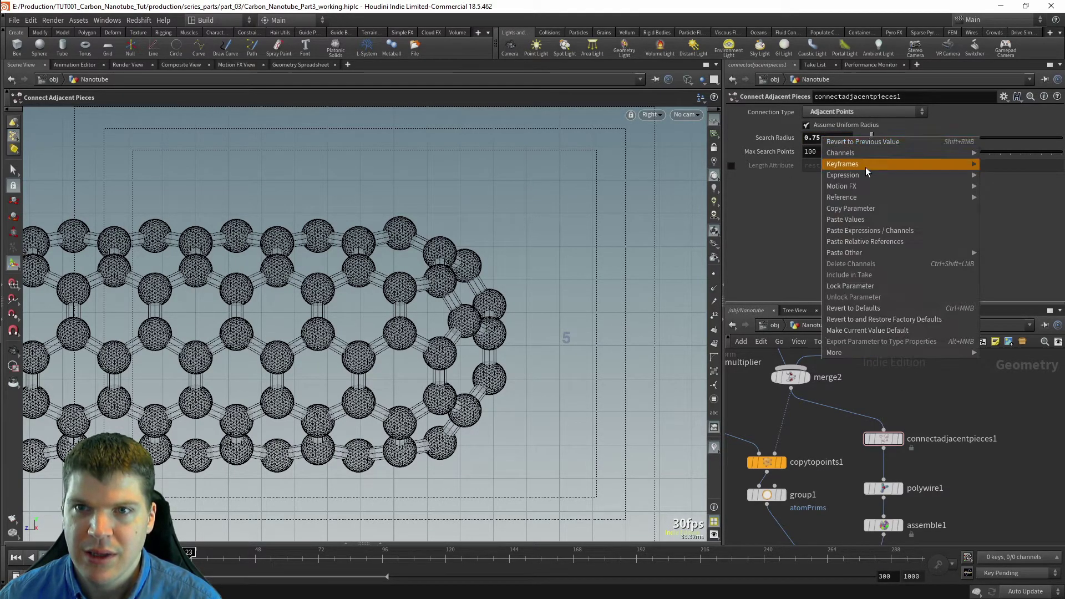
pyautogui.click(863, 240)
pyautogui.click(887, 136)
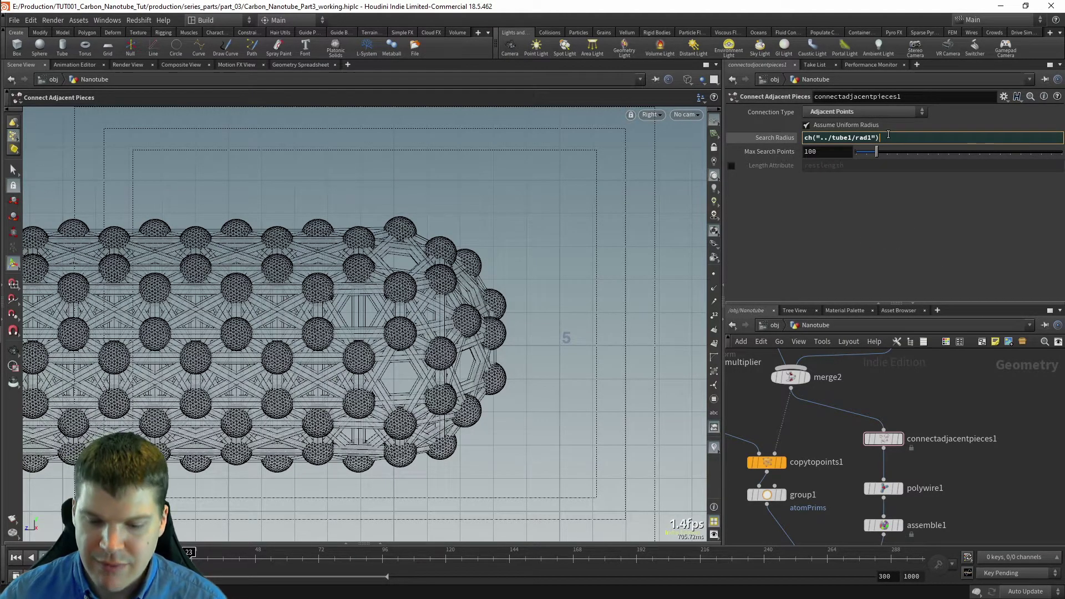
pyautogui.press('Return')
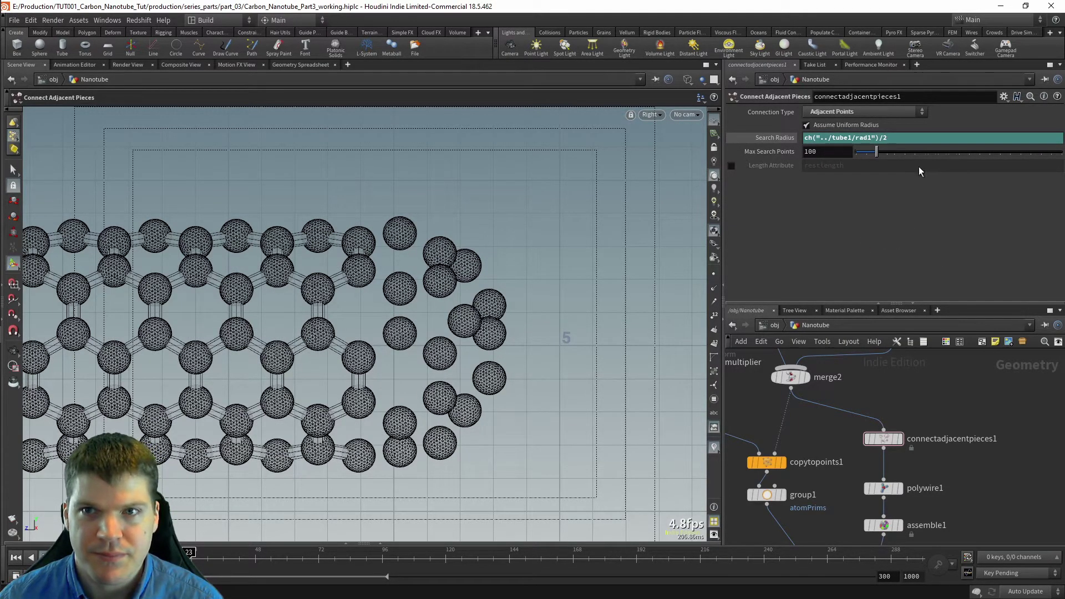
# Step: Extend the Search Radius expression with a 0.001 offset to read ch("../tube1/rad1")/2+0.001
pyautogui.click(894, 137)
pyautogui.write('+0.001')
pyautogui.press('Return')
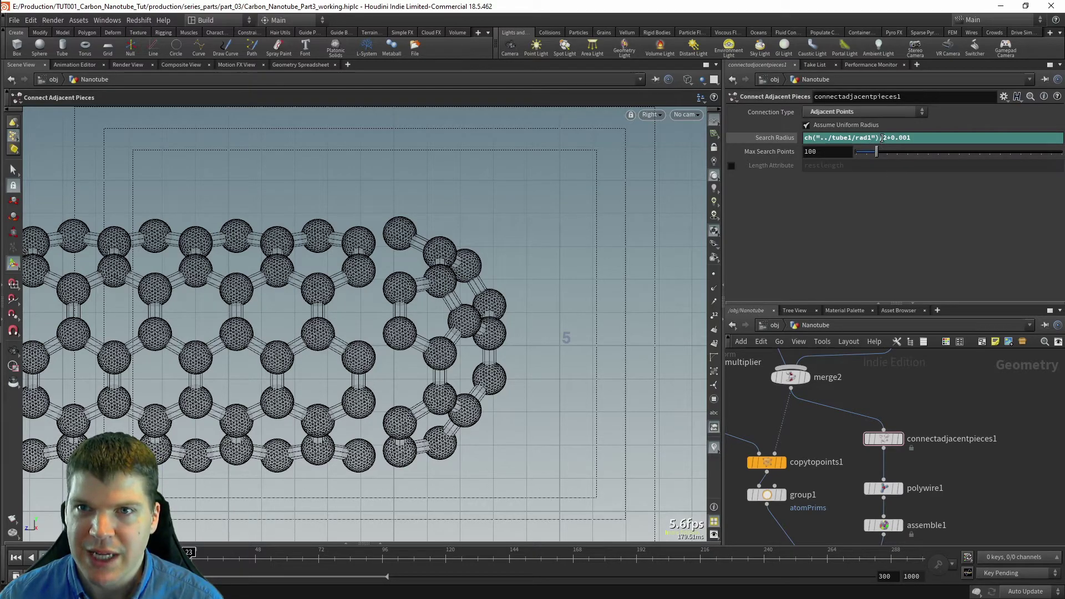
pyautogui.click(891, 137)
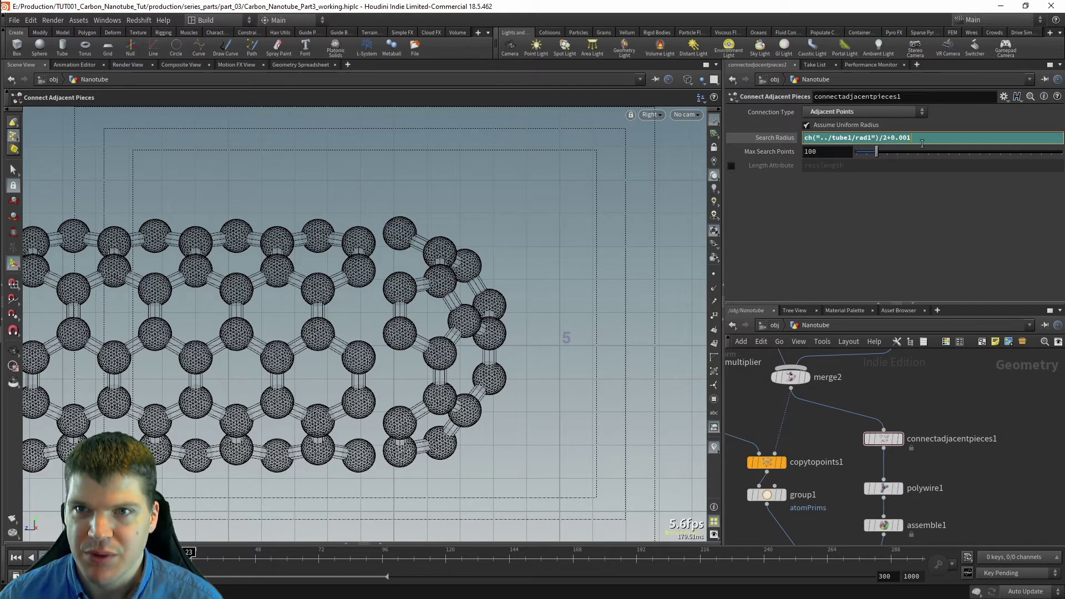
pyautogui.click(777, 138)
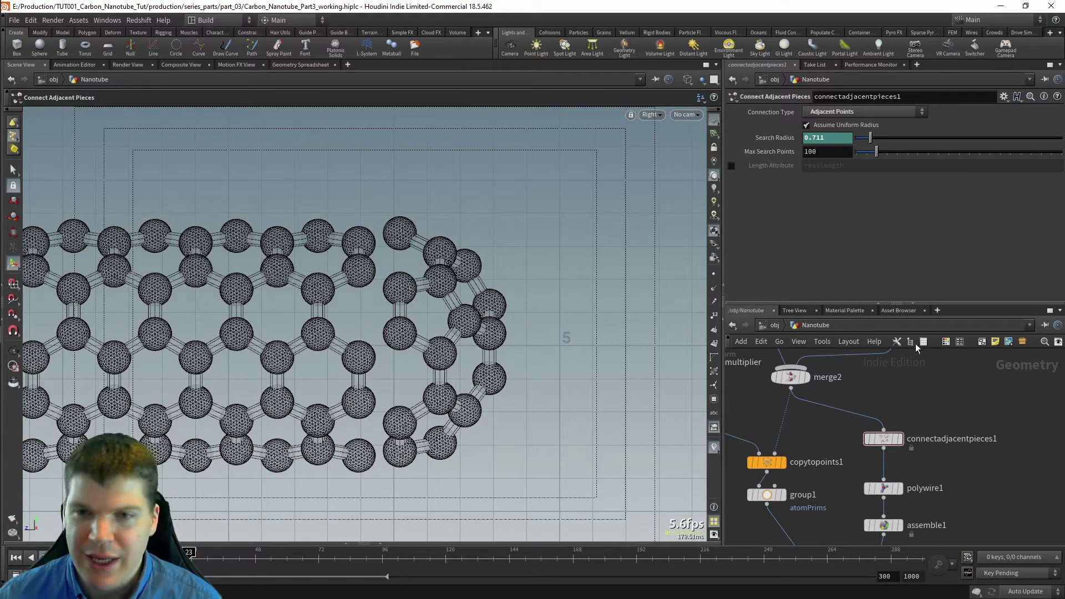
# Step: Shift the half-buckyball cap closer to the nanotube by setting transform2's Z Translate to 10.4559
pyautogui.moveTo(915, 392); pyautogui.dragTo(926, 415, button='middle')
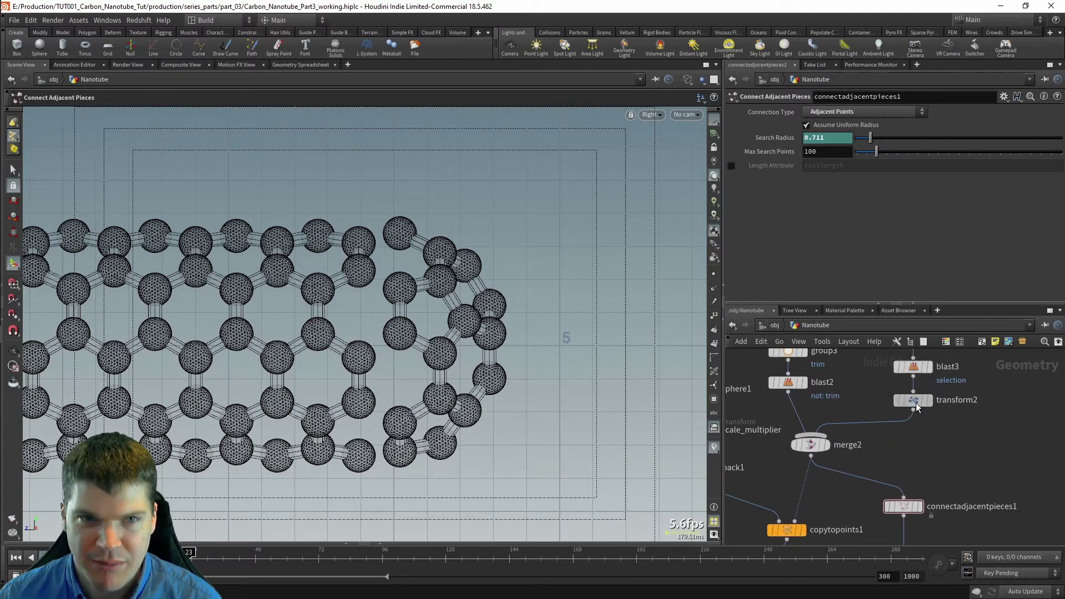
pyautogui.click(914, 402)
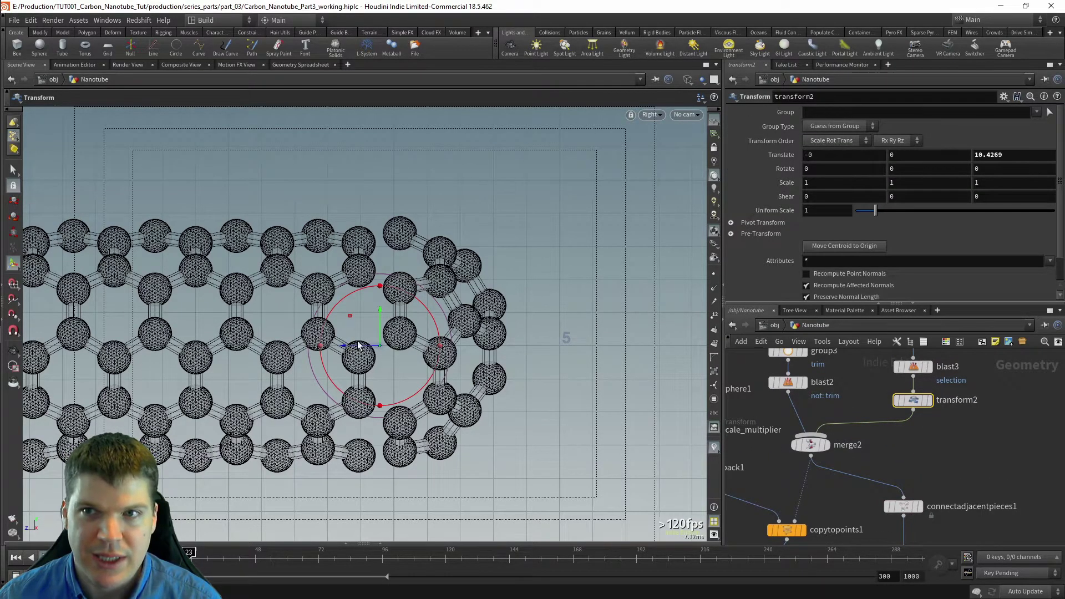
pyautogui.moveTo(1004, 153); pyautogui.dragTo(1058, 189, button='middle')
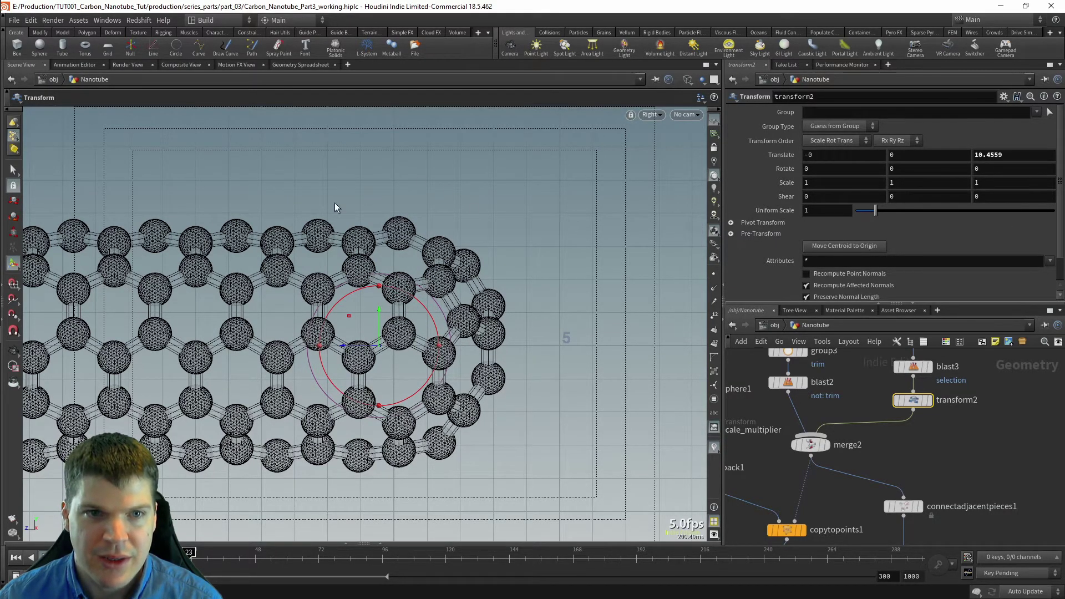
pyautogui.press('Escape')
pyautogui.moveTo(560, 361); pyautogui.dragTo(552, 399)
pyautogui.press('Return')
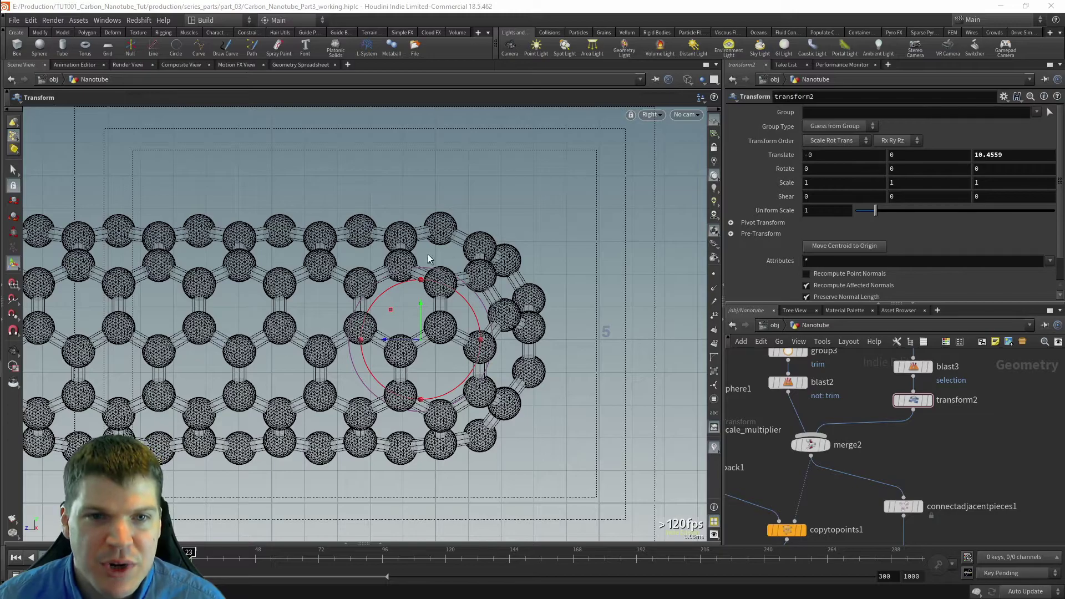
# Step: Select the OUT_Buckyball null and examine the nanotube in perspective from its capped end to its open end
pyautogui.press('Escape')
pyautogui.scroll(-5, 240, 301)
pyautogui.scroll(-6, 240, 301)
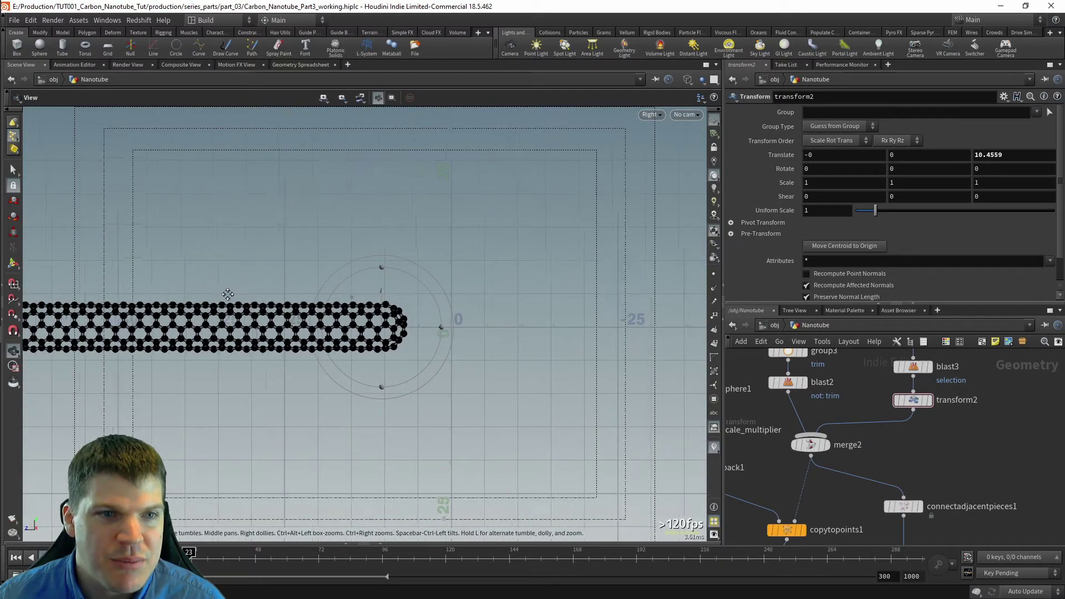
pyautogui.press('Return')
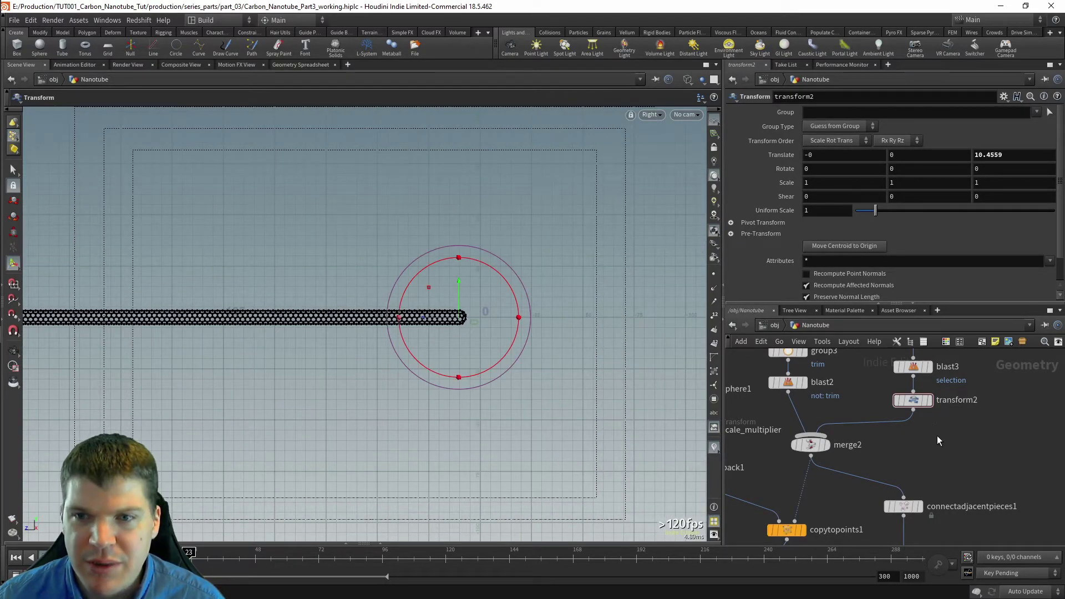
pyautogui.moveTo(940, 456); pyautogui.dragTo(967, 288, button='middle')
pyautogui.moveTo(970, 475); pyautogui.dragTo(970, 386, button='middle')
pyautogui.moveTo(905, 481); pyautogui.dragTo(847, 533)
pyautogui.moveTo(473, 261); pyautogui.dragTo(537, 266)
pyautogui.moveTo(538, 266); pyautogui.dragTo(217, 318, button='right')
pyautogui.moveTo(216, 318); pyautogui.dragTo(316, 297)
pyautogui.moveTo(316, 297); pyautogui.dragTo(493, 157, button='middle')
pyautogui.moveTo(493, 156); pyautogui.dragTo(423, 207)
pyautogui.moveTo(424, 207); pyautogui.dragTo(313, 273, button='right')
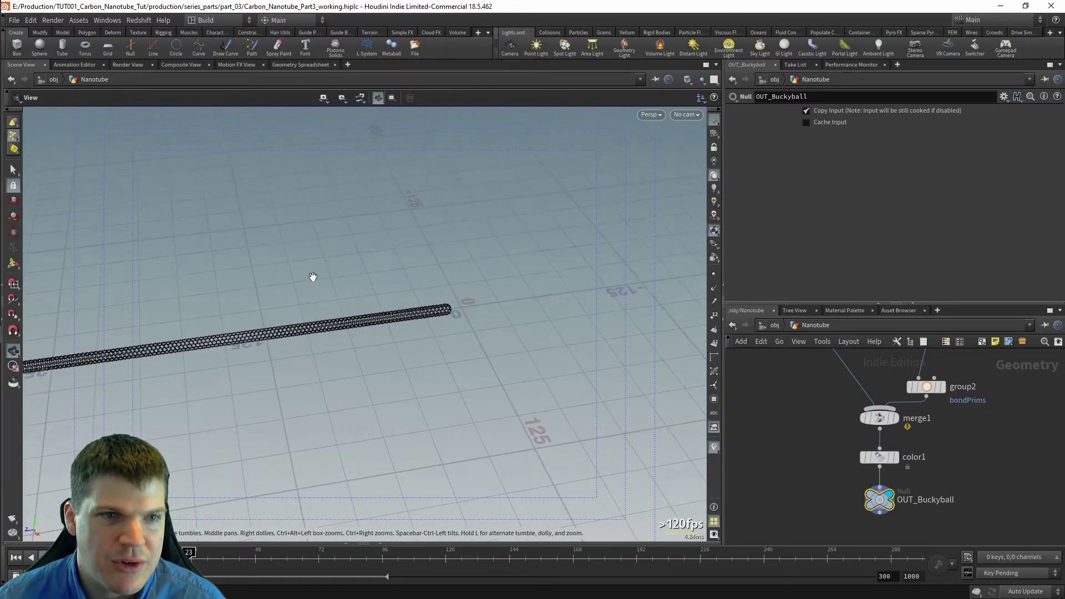
pyautogui.moveTo(314, 273); pyautogui.dragTo(502, 218, button='middle')
pyautogui.moveTo(247, 256); pyautogui.dragTo(392, 235, button='middle')
pyautogui.moveTo(183, 270); pyautogui.dragTo(351, 252, button='middle')
pyautogui.moveTo(351, 252); pyautogui.dragTo(351, 334, button='right')
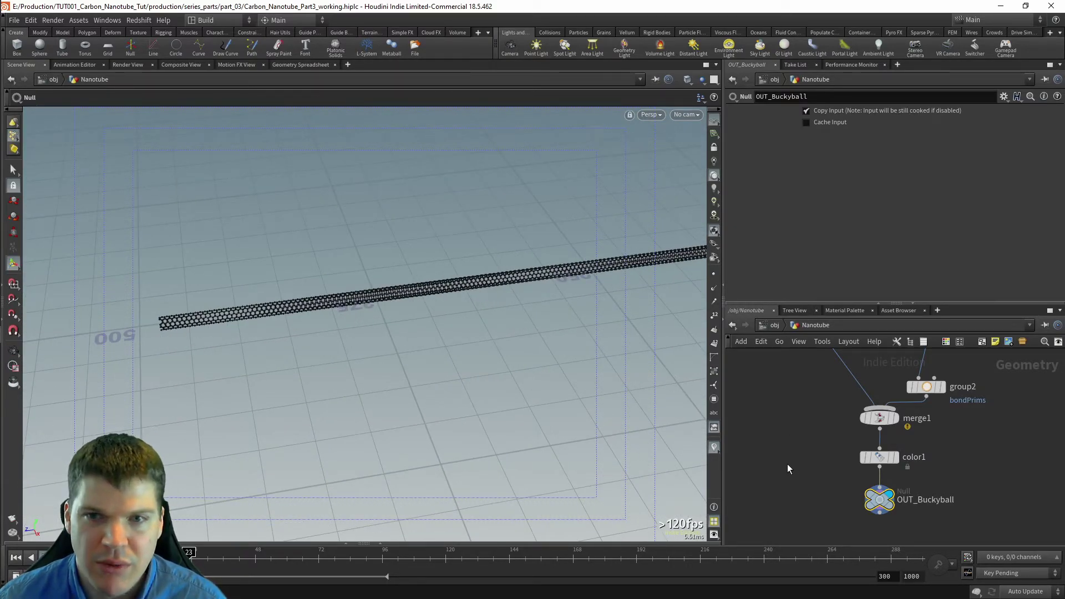
# Step: Review the node network from the trim nodes down to the output null, and view the whole straight nanotube
pyautogui.moveTo(799, 361); pyautogui.dragTo(830, 494, button='middle')
pyautogui.moveTo(777, 425); pyautogui.dragTo(775, 558, button='middle')
pyautogui.moveTo(820, 468); pyautogui.dragTo(831, 528, button='middle')
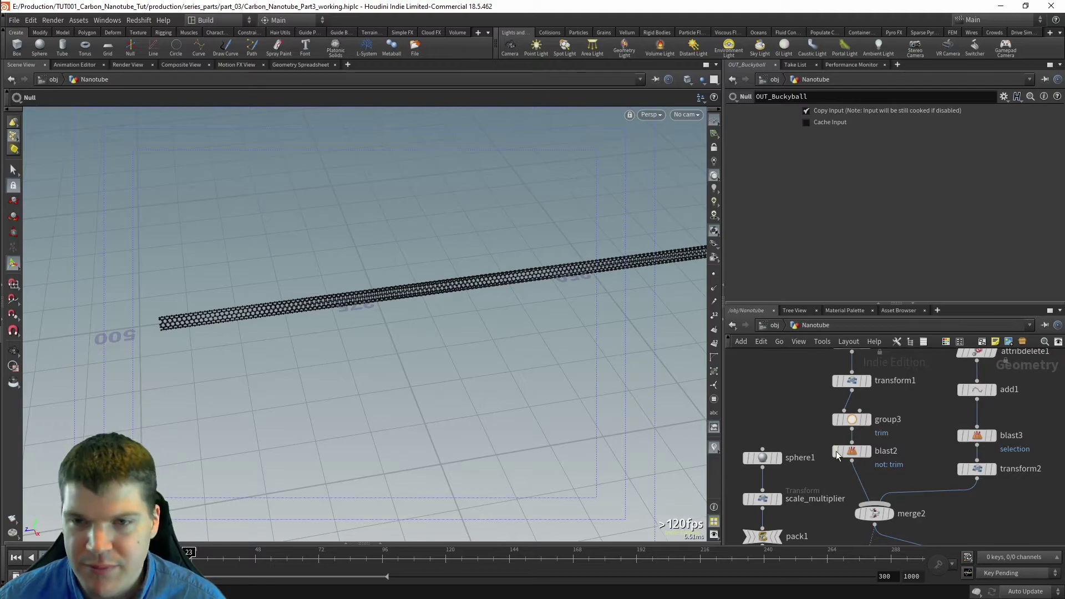
pyautogui.moveTo(937, 488); pyautogui.dragTo(926, 316, button='middle')
pyautogui.moveTo(939, 527); pyautogui.dragTo(936, 456, button='middle')
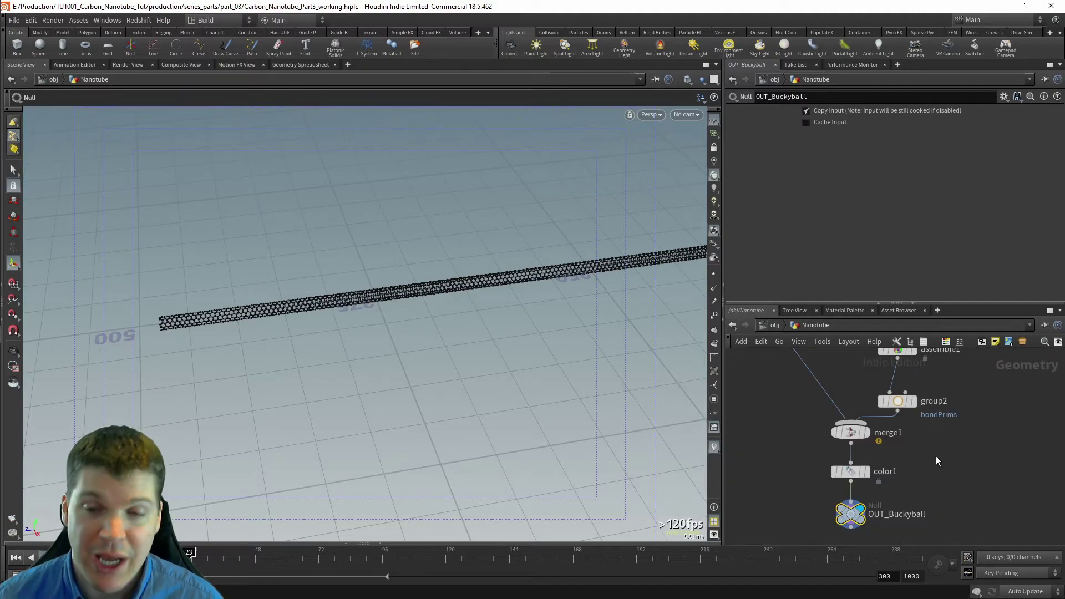
pyautogui.scroll(-3, 930, 461)
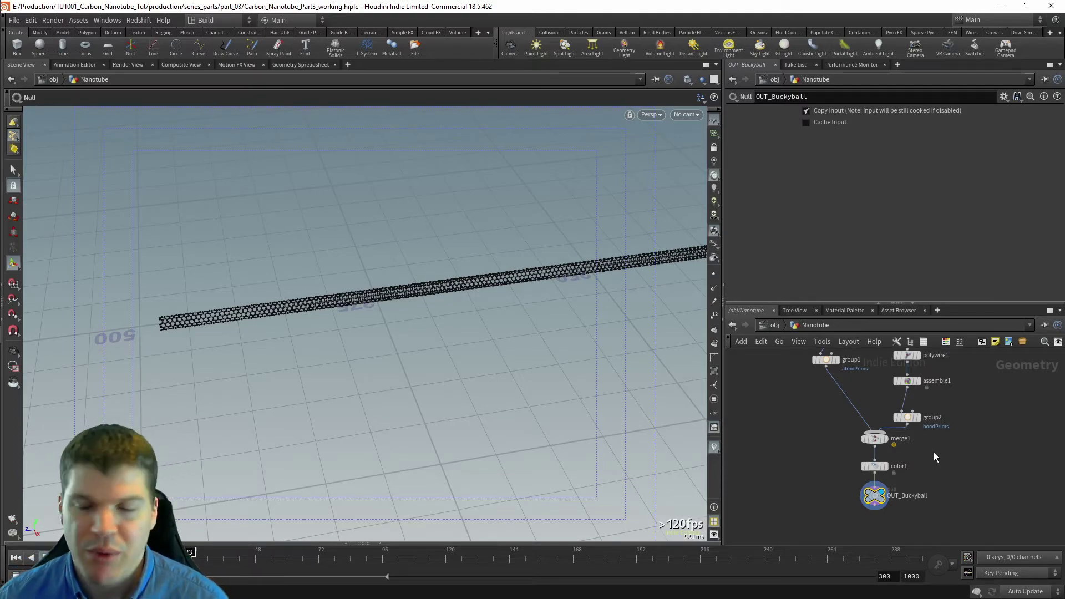
pyautogui.moveTo(950, 465); pyautogui.dragTo(936, 456, button='middle')
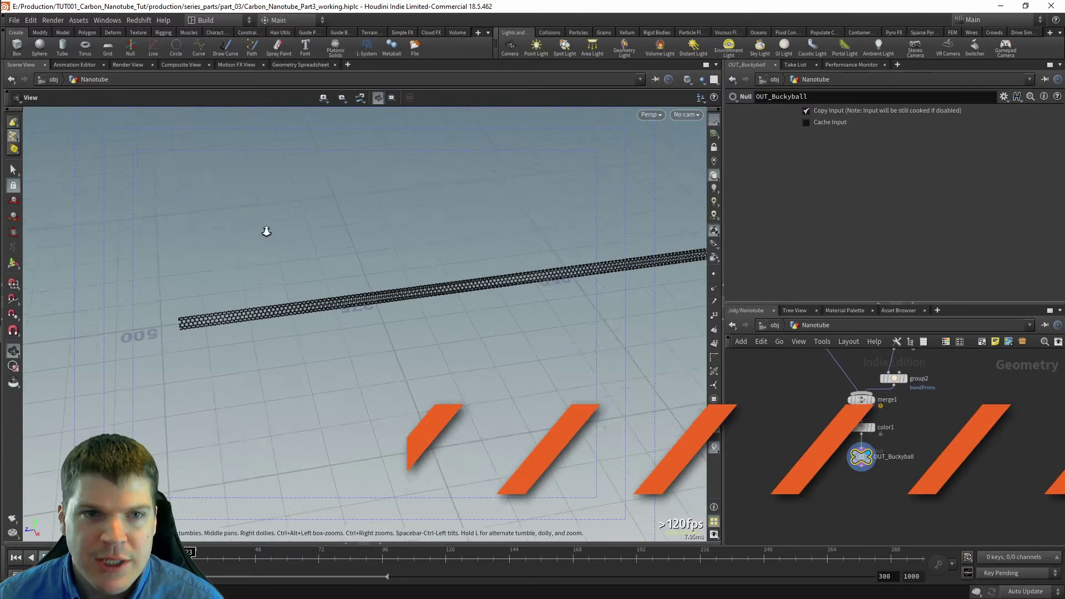
pyautogui.moveTo(266, 231); pyautogui.dragTo(473, 301)
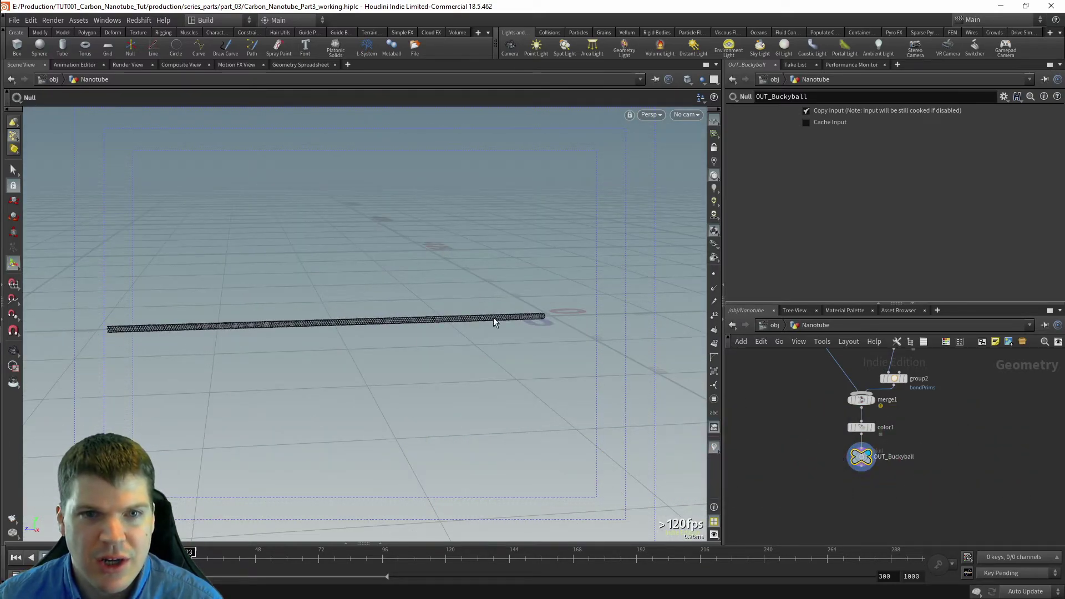
pyautogui.press('Escape')
pyautogui.moveTo(582, 311); pyautogui.dragTo(492, 356, button='middle')
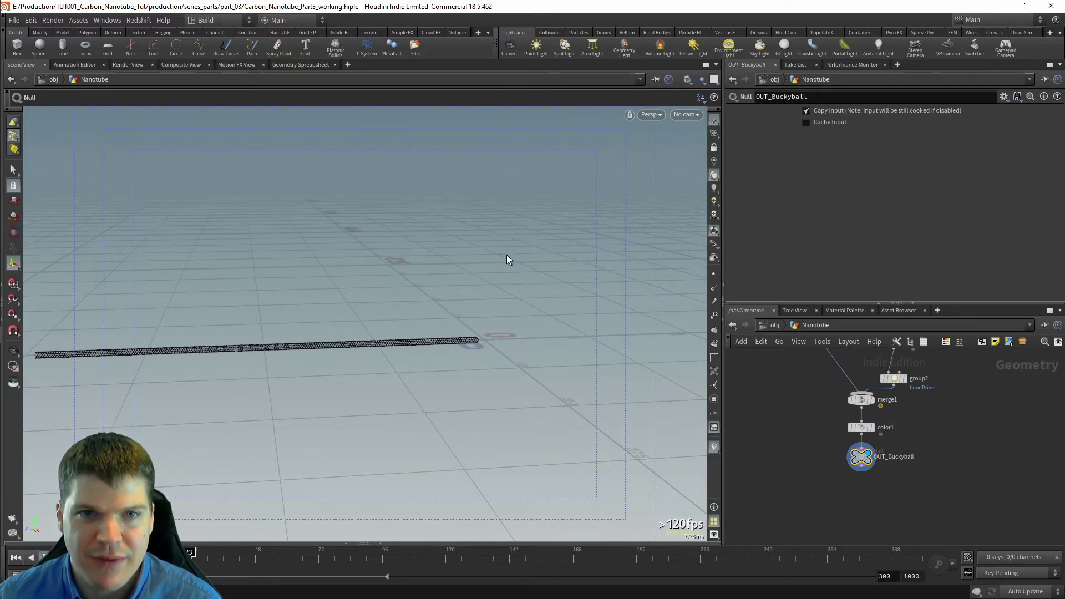
pyautogui.keyDown('alt'); pyautogui.moveTo(494, 214); pyautogui.dragTo(513, 323); pyautogui.keyUp('alt')
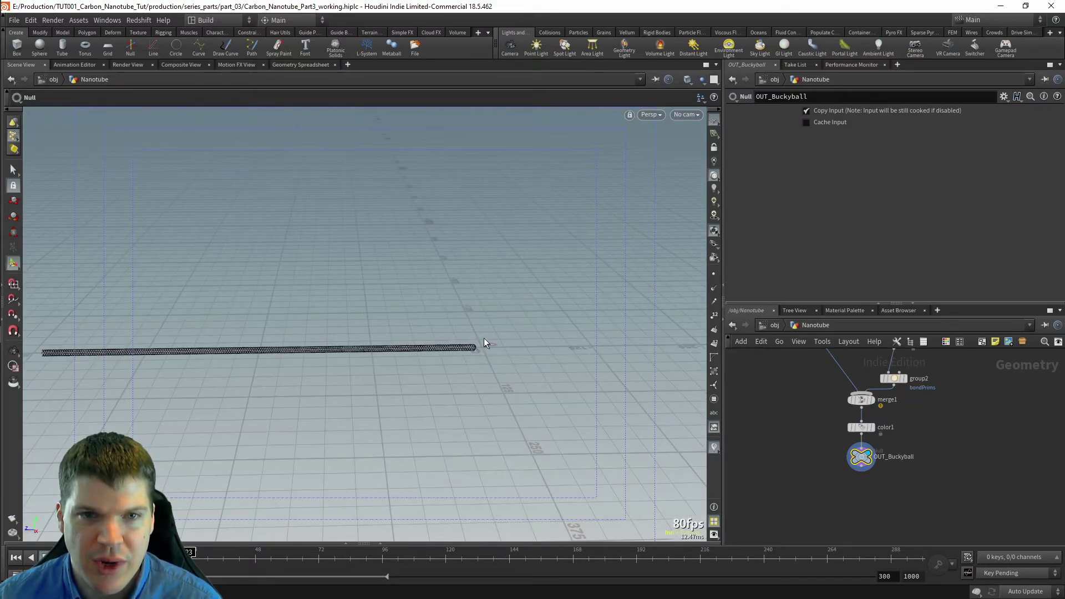
pyautogui.keyDown('alt'); pyautogui.moveTo(544, 237); pyautogui.dragTo(496, 254); pyautogui.keyUp('alt')
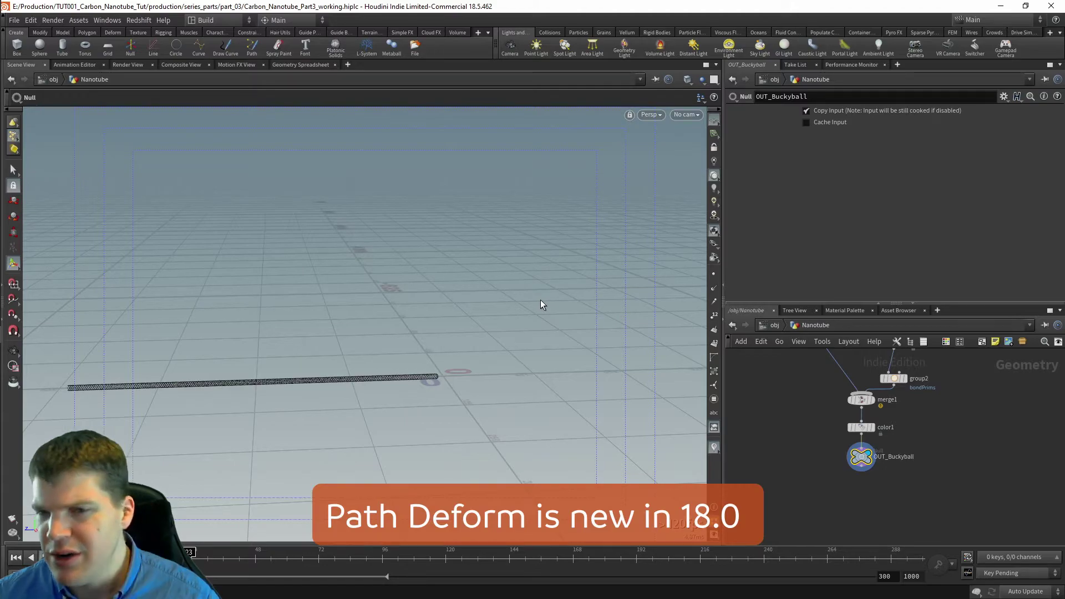
# Step: Switch the viewport to the front view and add a Curve node beside the output null
pyautogui.click(903, 490)
pyautogui.moveTo(903, 490); pyautogui.dragTo(865, 460, button='middle')
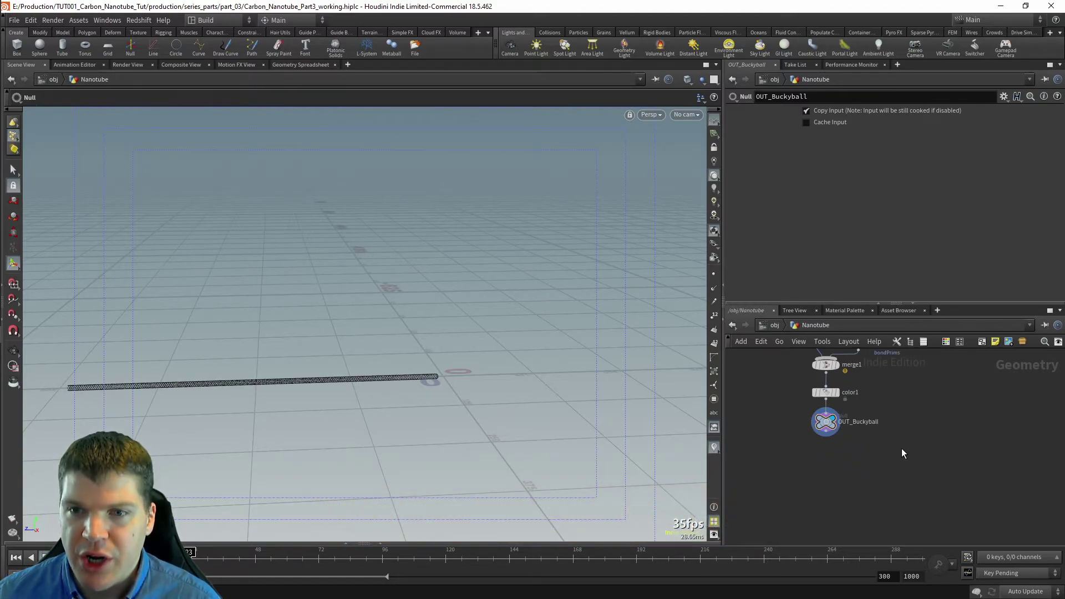
pyautogui.press('Tab')
pyautogui.press('Escape')
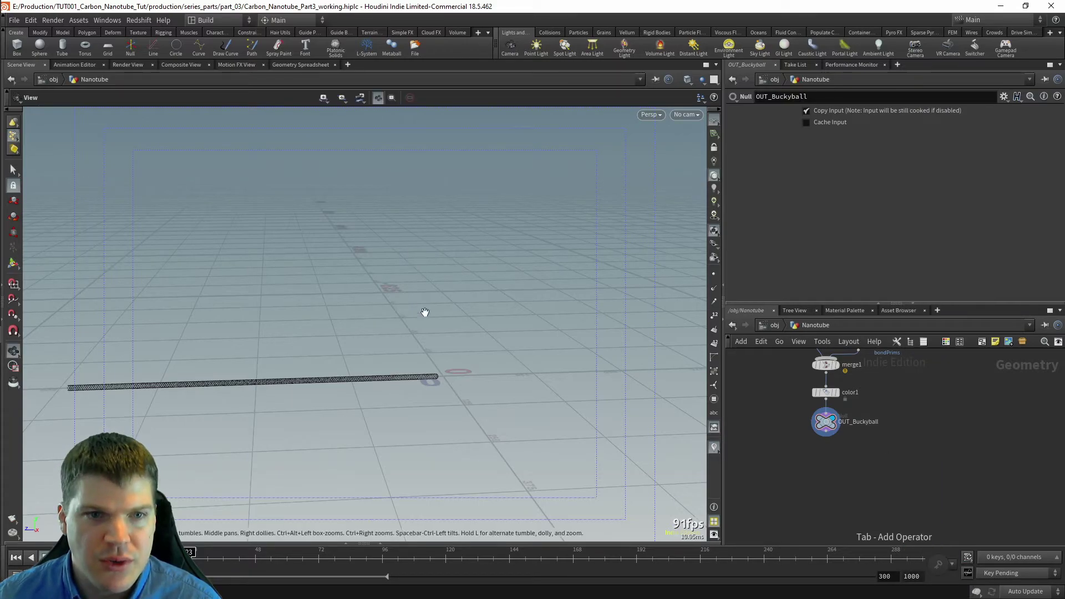
pyautogui.hotkey('space', '3')
pyautogui.scroll(-15, 249, 268)
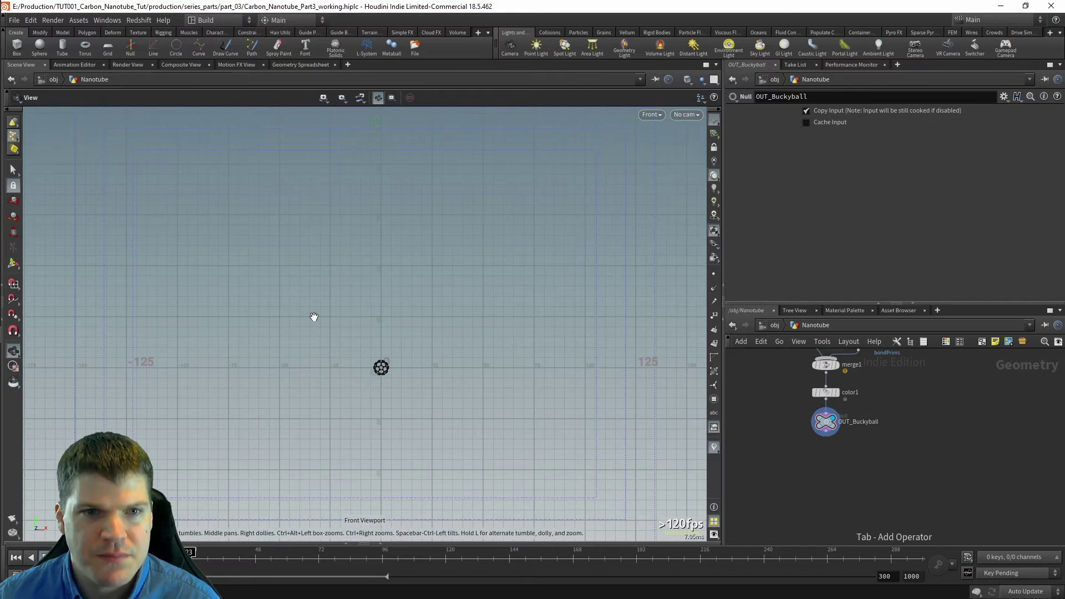
pyautogui.press('Tab')
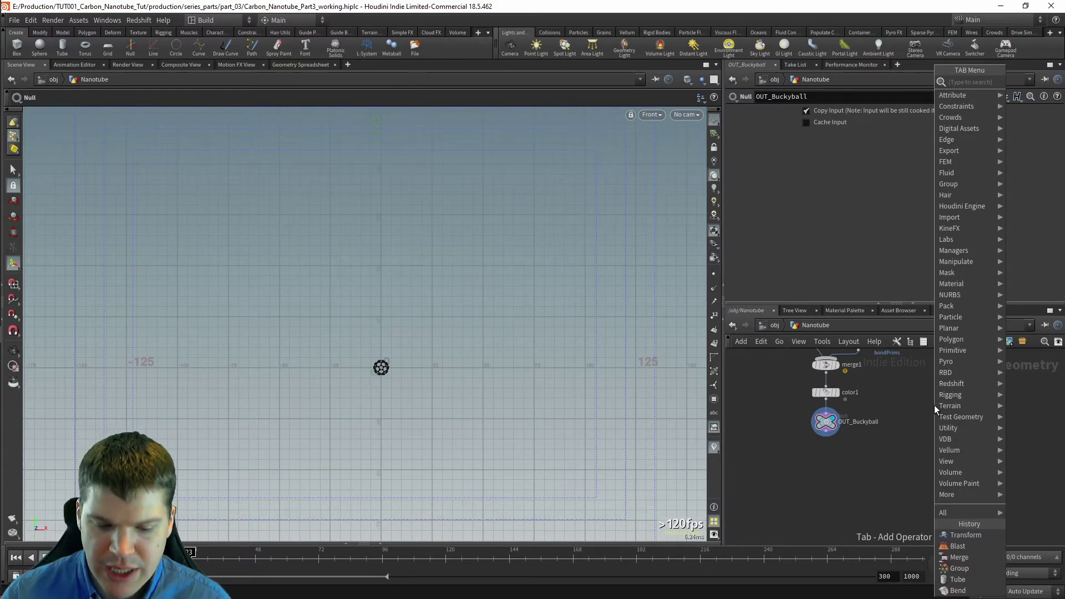
pyautogui.write('curve')
pyautogui.press('Return')
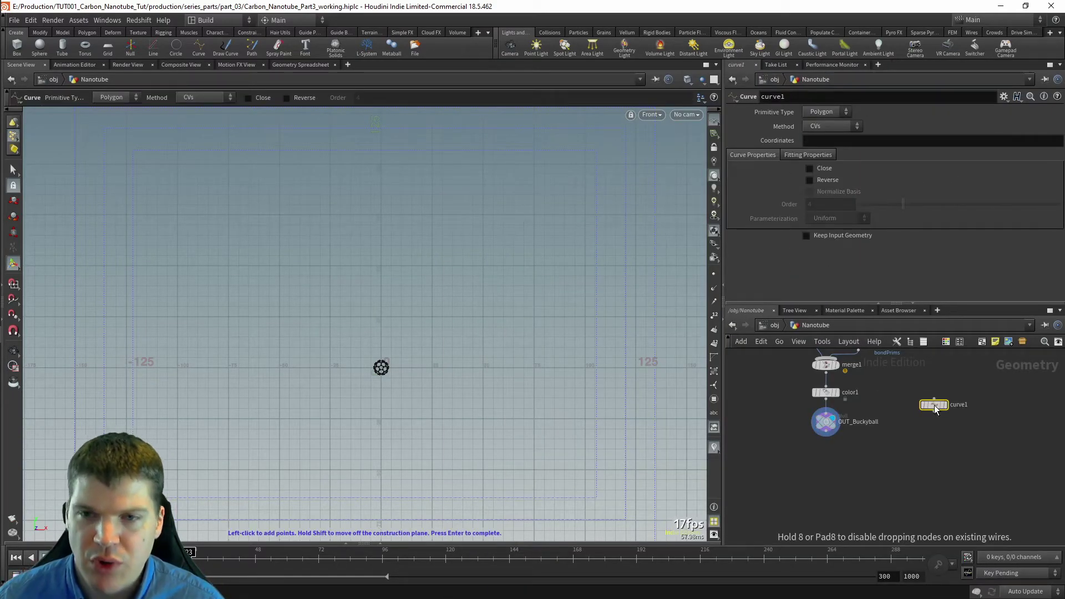
pyautogui.click(936, 408)
# Step: Rename the output null OUT_Straight_Nanotube and the curve node nanotube_path, moving the curve node further from the null
pyautogui.doubleClick(853, 423)
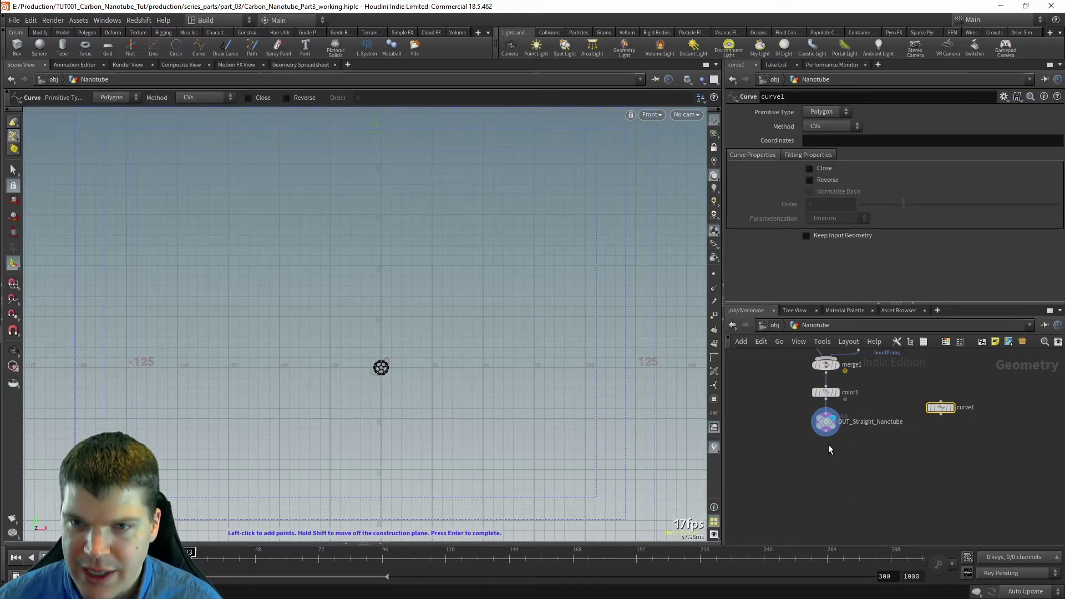
pyautogui.moveTo(959, 410); pyautogui.dragTo(977, 441)
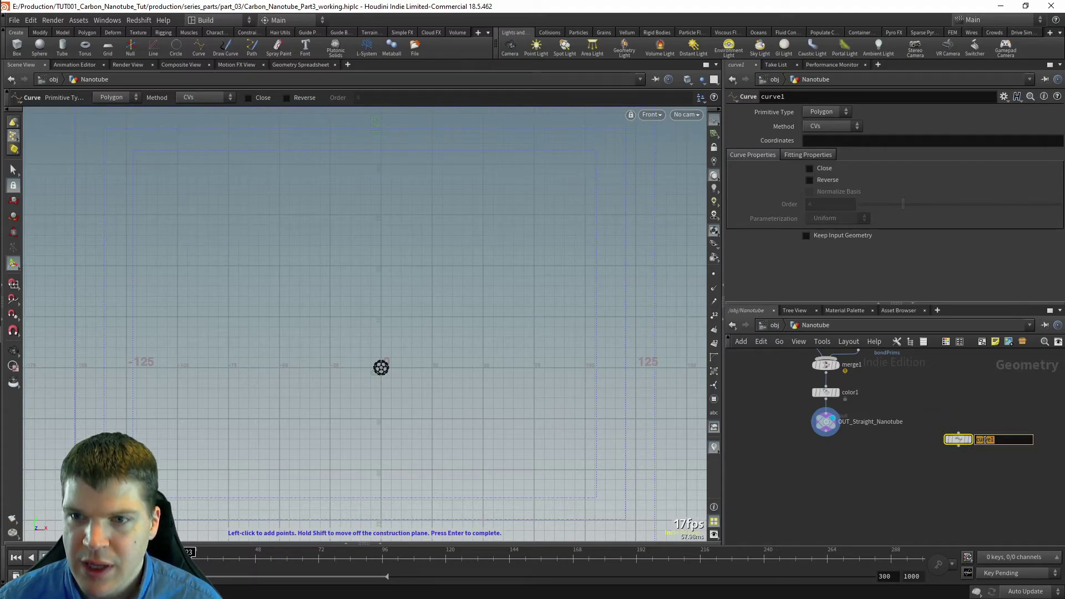
pyautogui.doubleClick(987, 440)
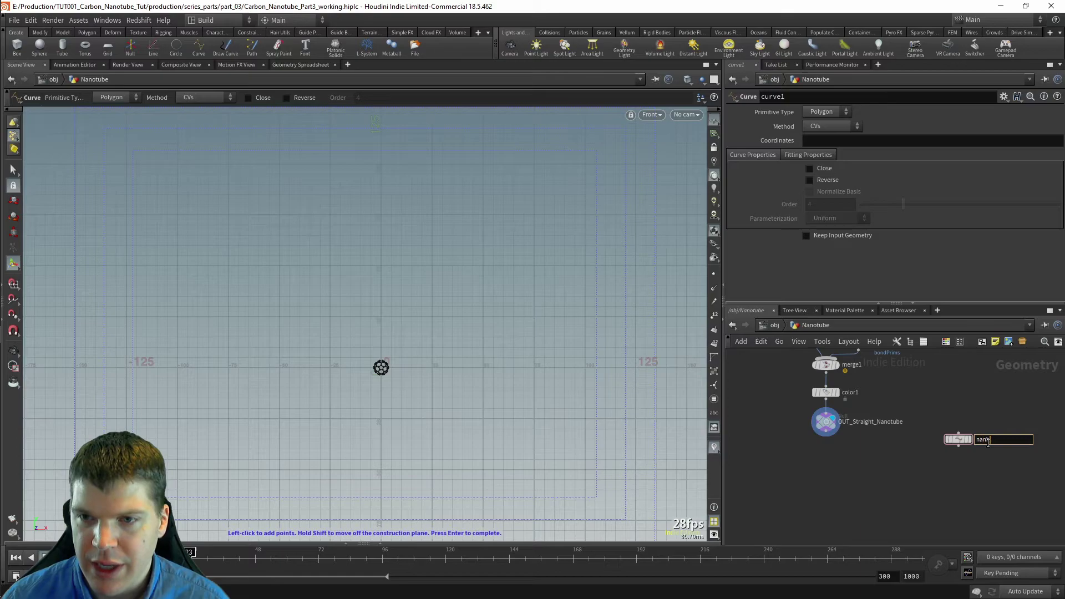
pyautogui.write('nanotube_path')
pyautogui.press('Return')
# Step: Set the nanotube_path curve's primitive type to NURBS and activate curve drawing in the front view
pyautogui.click(826, 111)
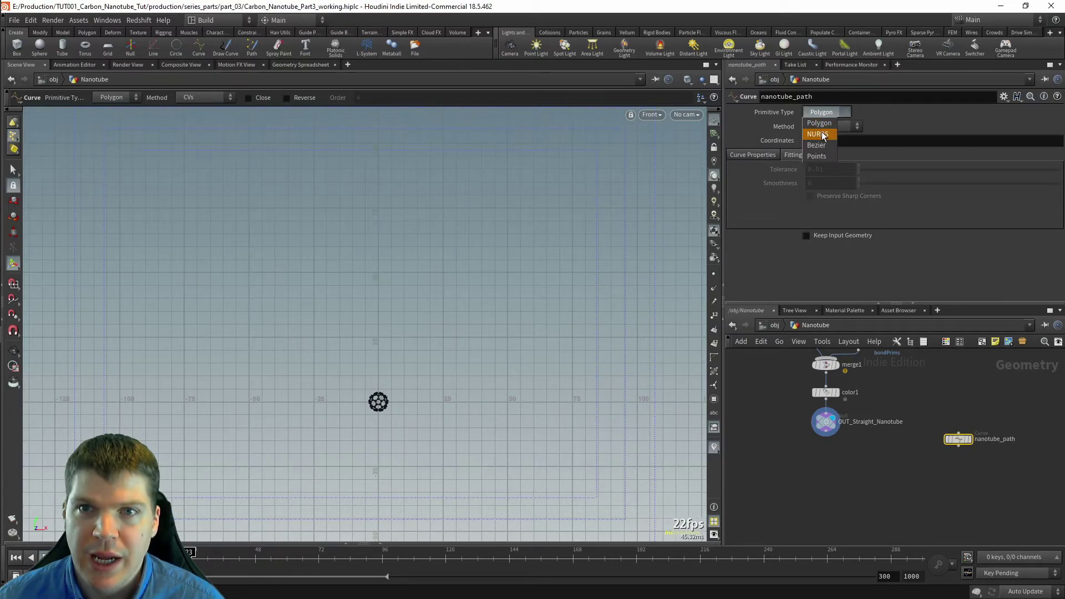
pyautogui.click(823, 135)
pyautogui.press('Escape')
pyautogui.scroll(1, 419, 347)
pyautogui.moveTo(421, 344); pyautogui.dragTo(414, 380, button='middle')
pyautogui.scroll(-2, 468, 285)
pyautogui.scroll(-1, 401, 411)
pyautogui.press('Return')
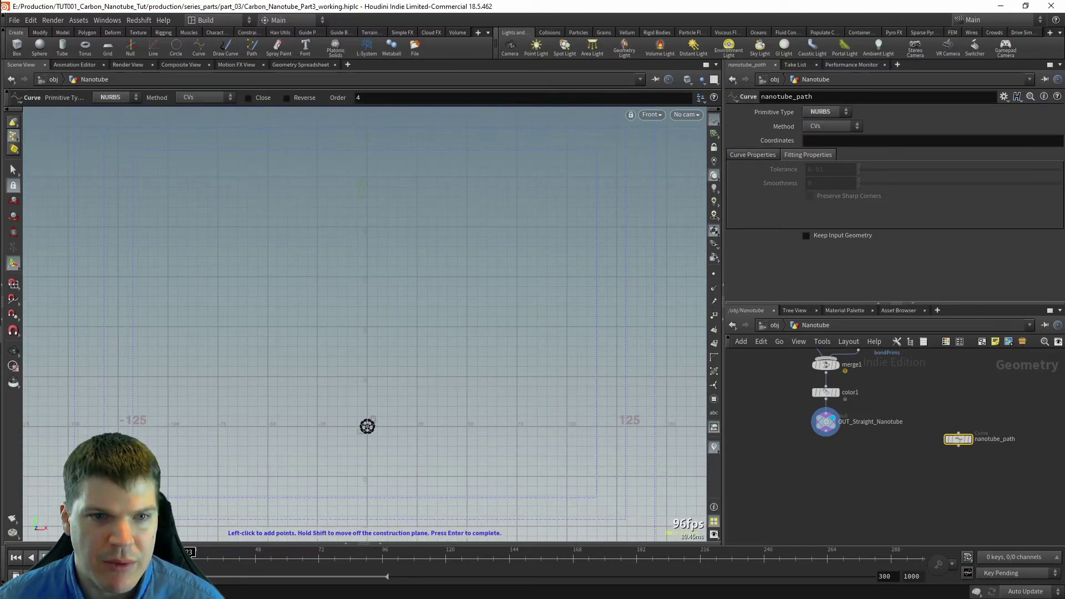
# Step: Draw a gently S-shaped curve with seven control points, running upward from the nanotube at the origin, and finish it
pyautogui.click(367, 425)
pyautogui.click(409, 326)
pyautogui.click(424, 219)
pyautogui.moveTo(425, 215); pyautogui.dragTo(439, 326, button='middle')
pyautogui.click(426, 205)
pyautogui.click(379, 127)
pyautogui.moveTo(408, 227); pyautogui.dragTo(414, 418, button='middle')
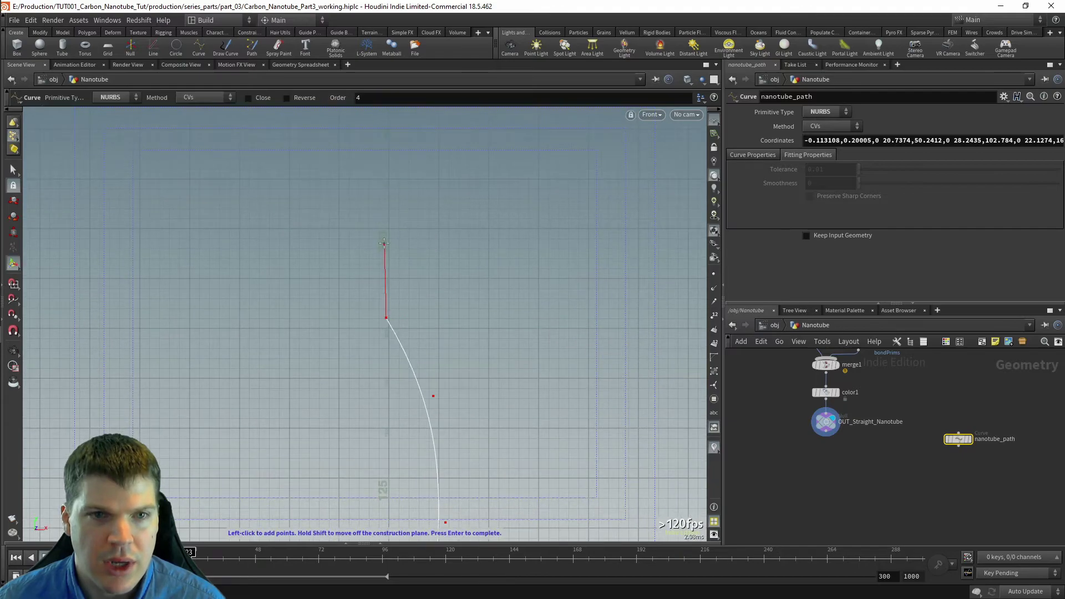
pyautogui.moveTo(387, 484); pyautogui.dragTo(406, 513, button='middle')
pyautogui.click(357, 185)
pyautogui.moveTo(412, 174); pyautogui.dragTo(394, 239, button='middle')
pyautogui.click(372, 177)
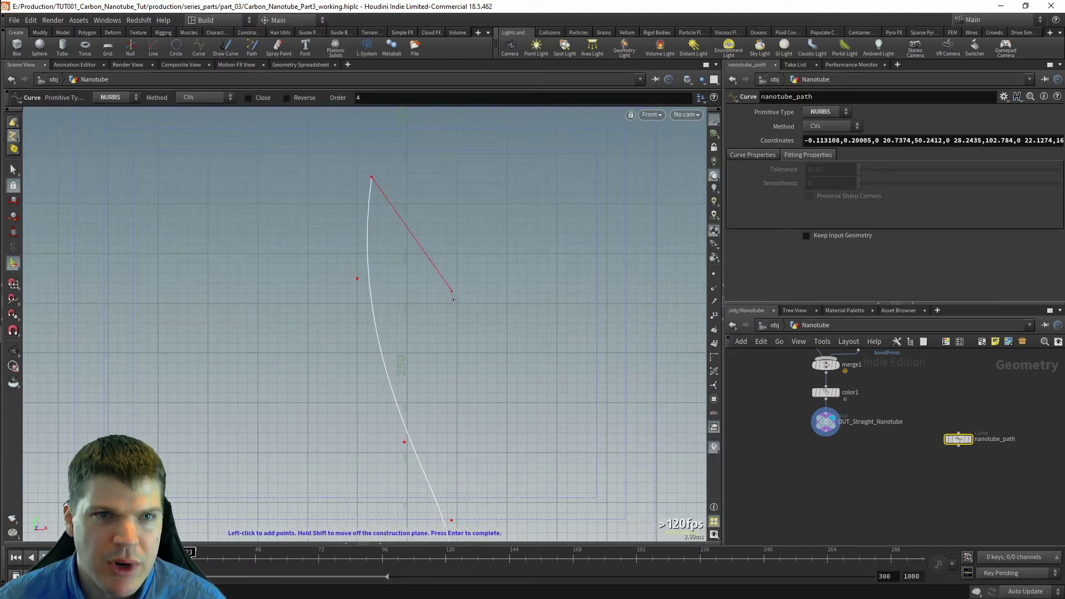
pyautogui.moveTo(495, 384); pyautogui.dragTo(457, 457, button='right')
pyautogui.moveTo(457, 458); pyautogui.dragTo(447, 388, button='middle')
pyautogui.moveTo(404, 236); pyautogui.dragTo(399, 224, button='right')
pyautogui.moveTo(399, 224); pyautogui.dragTo(379, 208, button='middle')
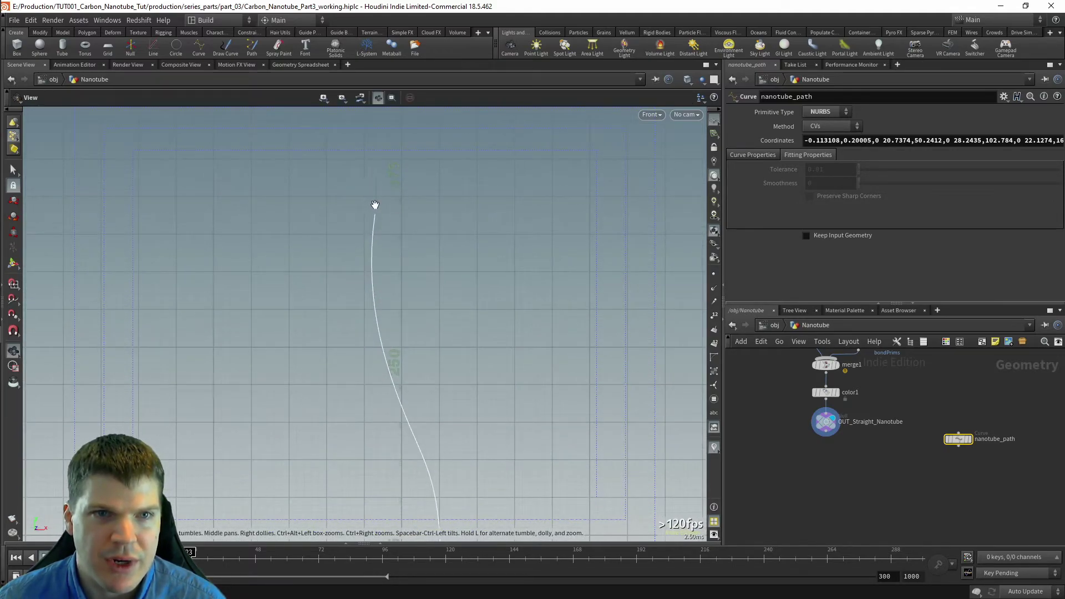
pyautogui.moveTo(467, 365); pyautogui.dragTo(415, 387, button='right')
pyautogui.moveTo(415, 387); pyautogui.dragTo(414, 337, button='middle')
pyautogui.press('Return')
# Step: Switch to the perspective view, display nanotube_path and show OUT_Straight_Nanotube as a template
pyautogui.moveTo(461, 379); pyautogui.dragTo(408, 399, button='right')
pyautogui.moveTo(409, 400); pyautogui.dragTo(438, 338, button='middle')
pyautogui.hotkey('space', '1')
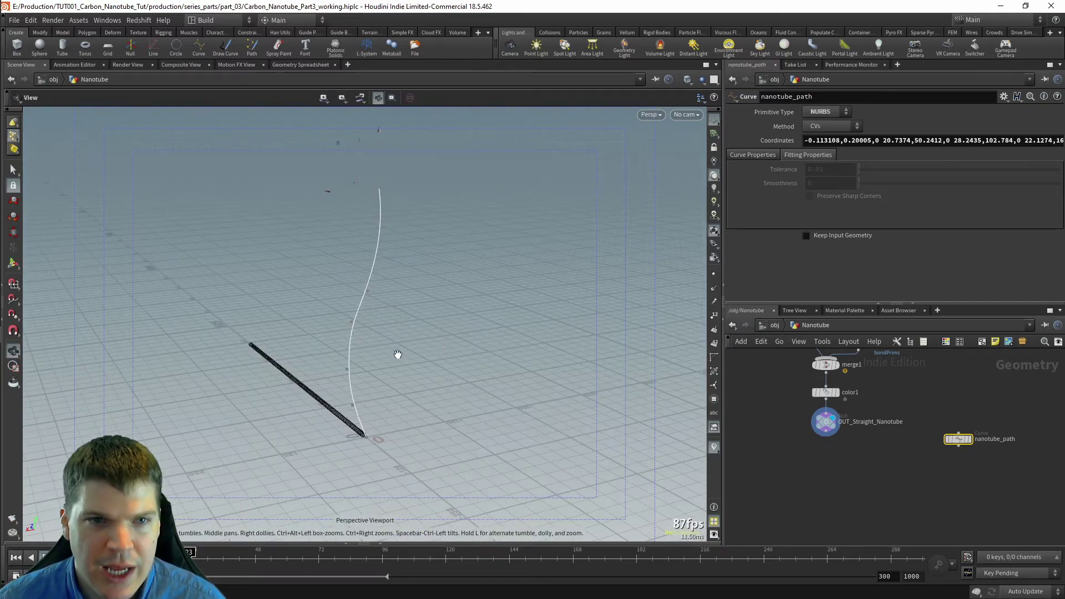
pyautogui.moveTo(397, 356); pyautogui.dragTo(444, 231)
pyautogui.moveTo(444, 391); pyautogui.dragTo(406, 416)
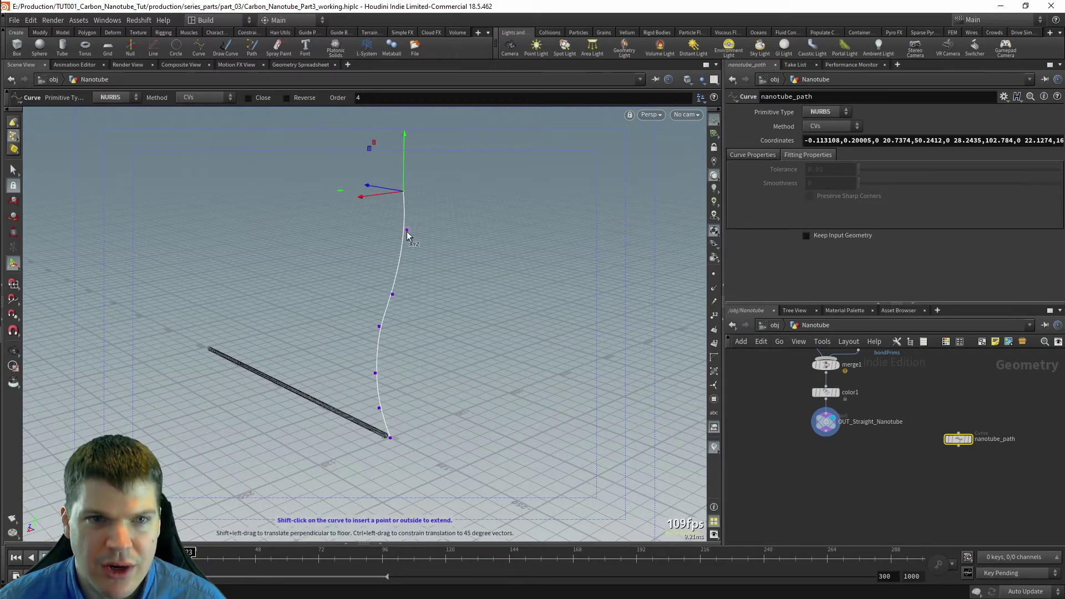
pyautogui.click(970, 447)
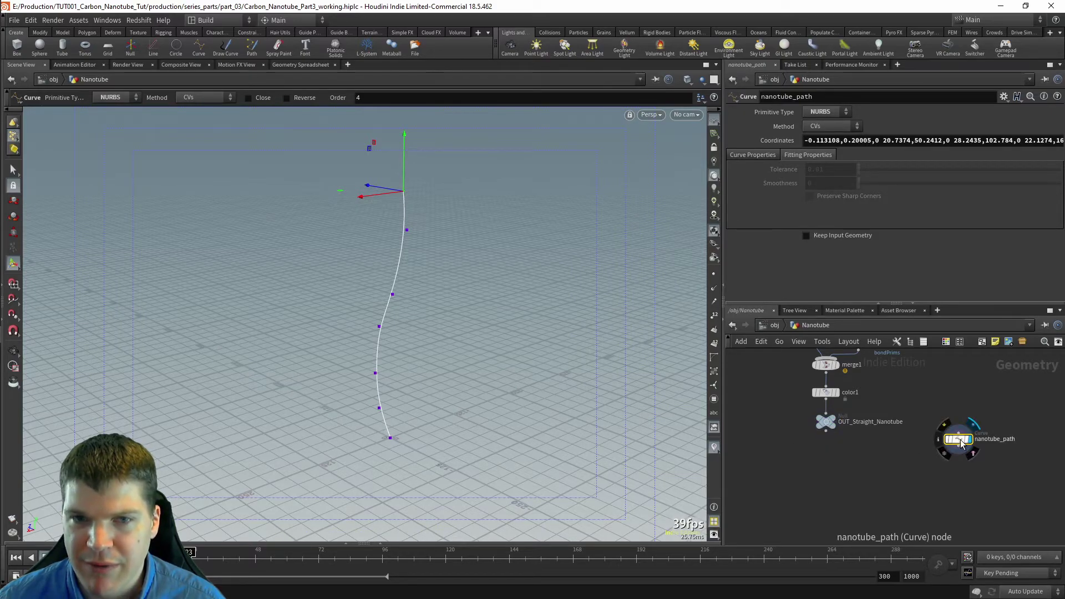
pyautogui.click(835, 432)
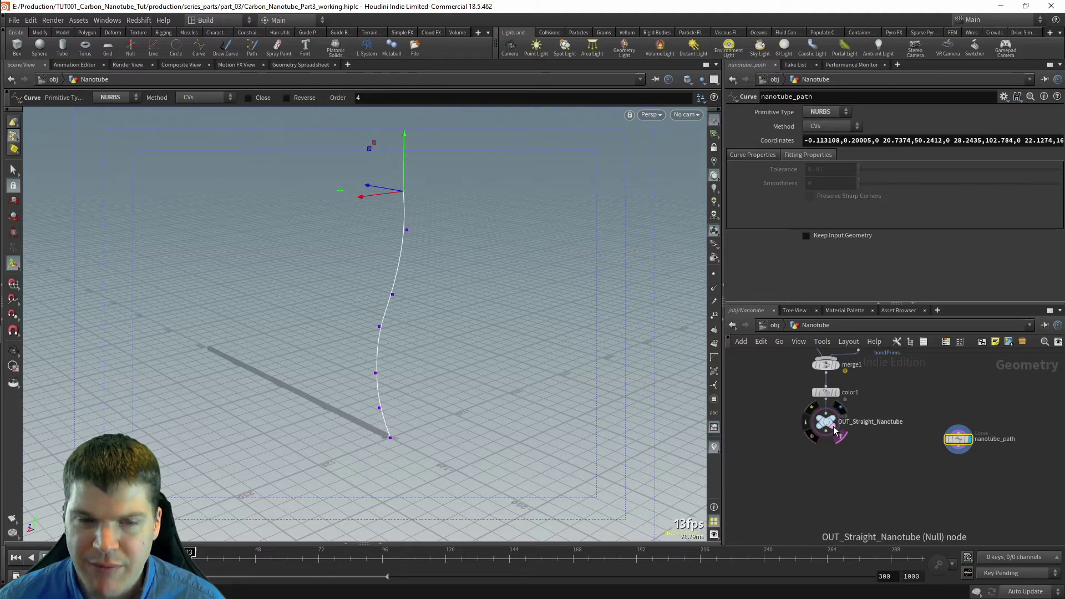
pyautogui.keyDown('alt'); pyautogui.moveTo(360, 471); pyautogui.dragTo(422, 438); pyautogui.keyUp('alt')
pyautogui.press('Return')
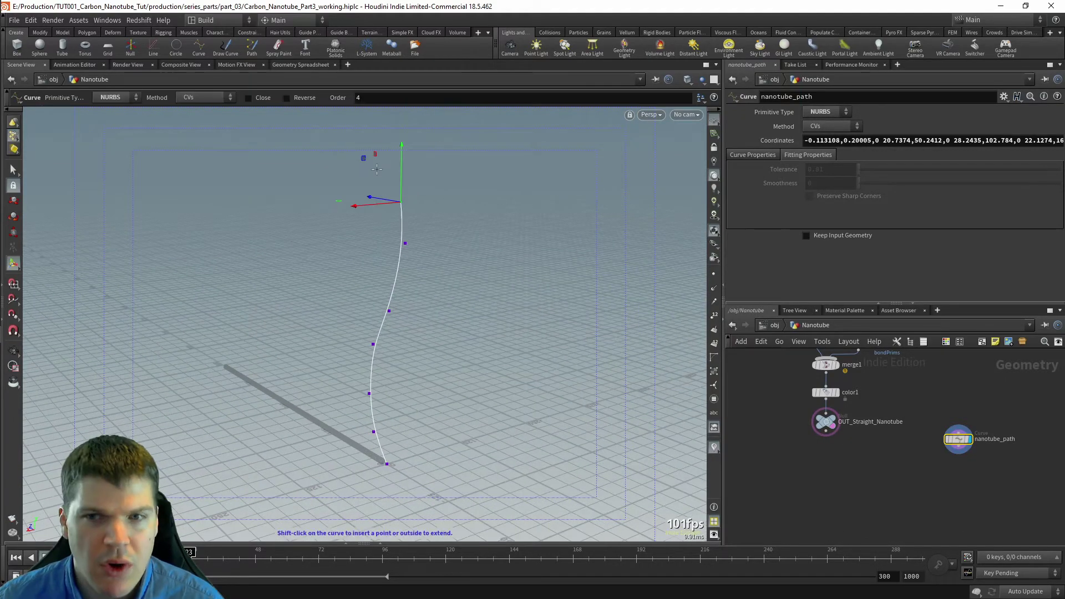
# Step: Add a Path Deform node that takes OUT_Straight_Nanotube as the geometry to deform and nanotube_path as the spine curve
pyautogui.moveTo(961, 443); pyautogui.dragTo(955, 437)
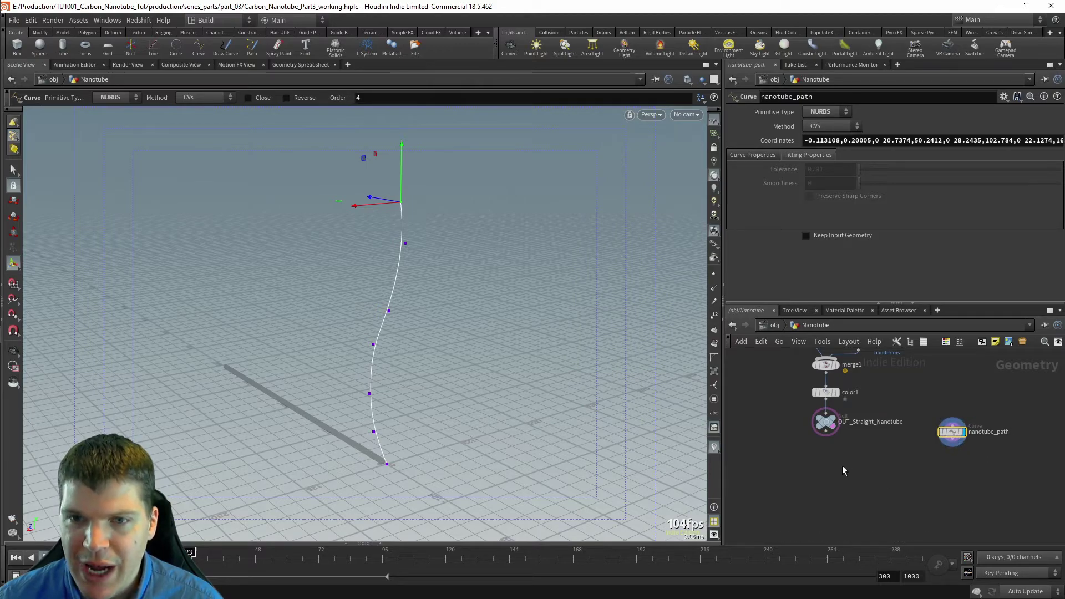
pyautogui.press('Tab')
pyautogui.write('pe')
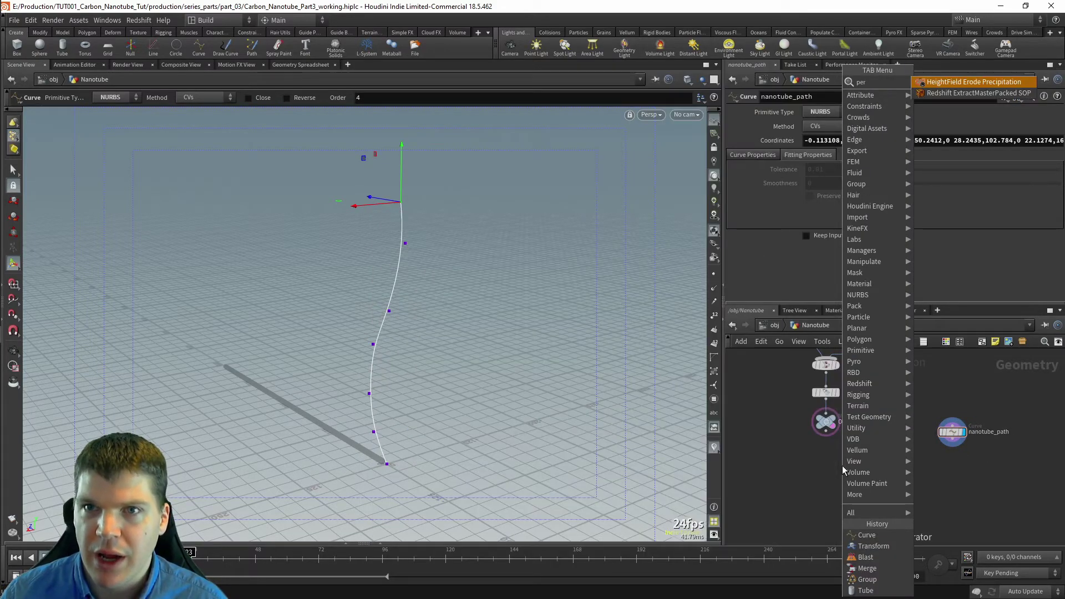
pyautogui.write('pathd')
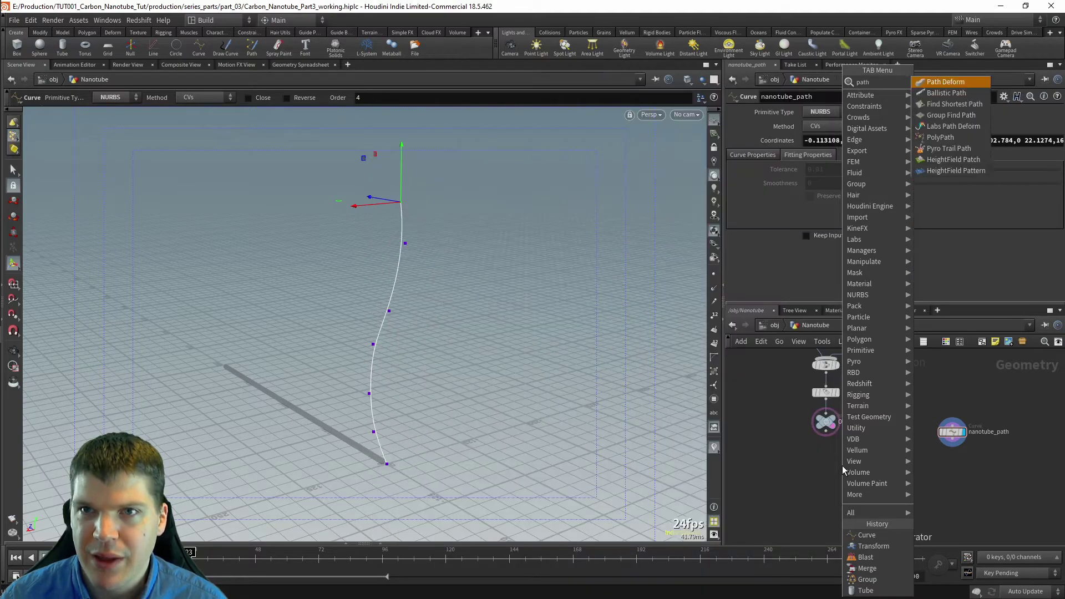
pyautogui.press('Return')
pyautogui.click(842, 465)
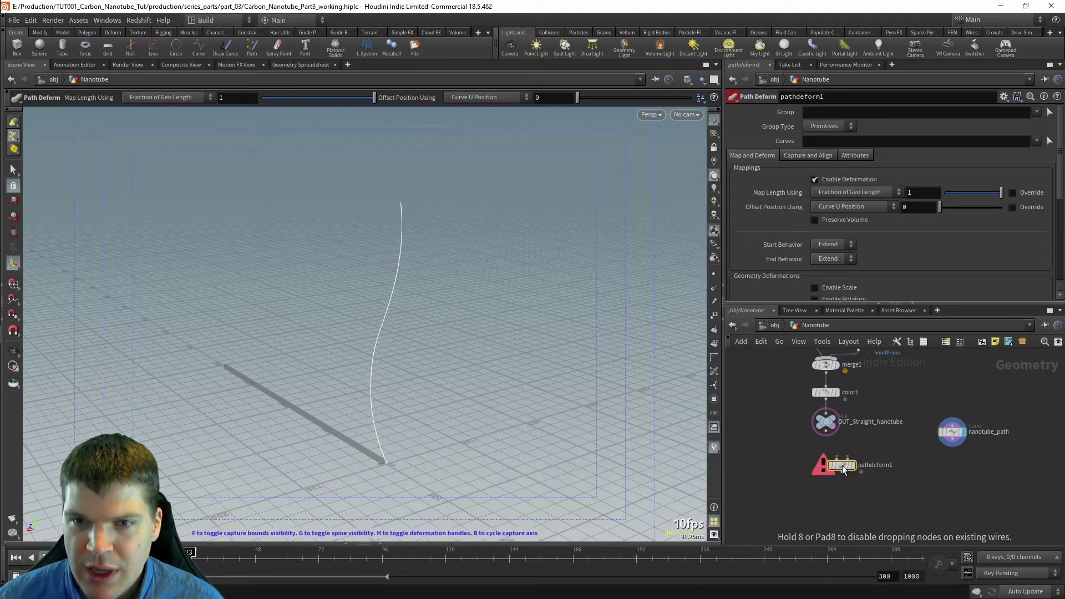
pyautogui.moveTo(842, 464); pyautogui.dragTo(848, 481)
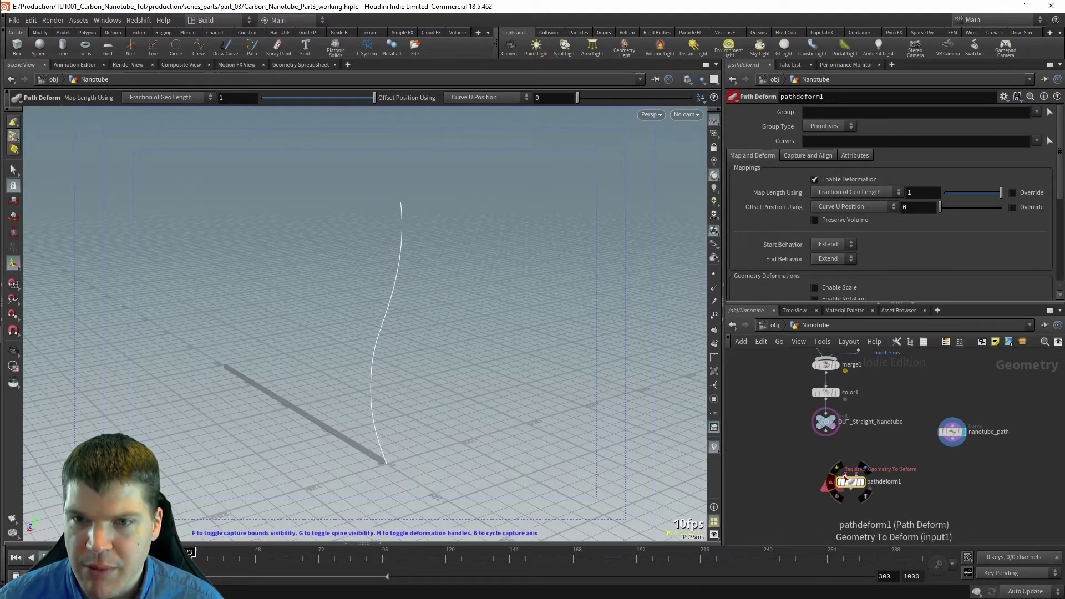
pyautogui.moveTo(826, 432); pyautogui.dragTo(846, 476)
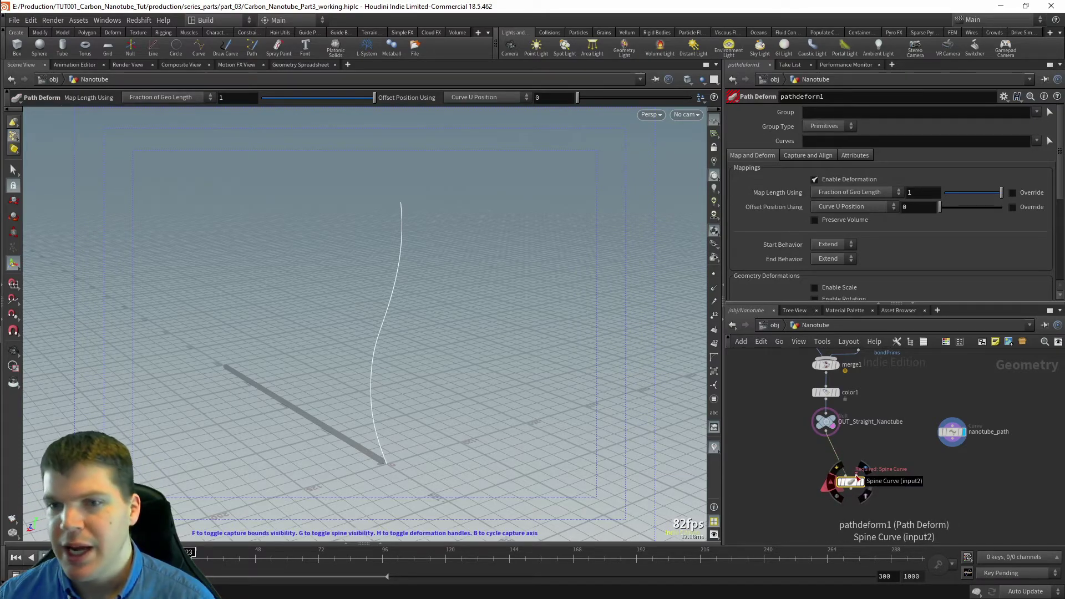
pyautogui.moveTo(951, 444); pyautogui.dragTo(860, 472)
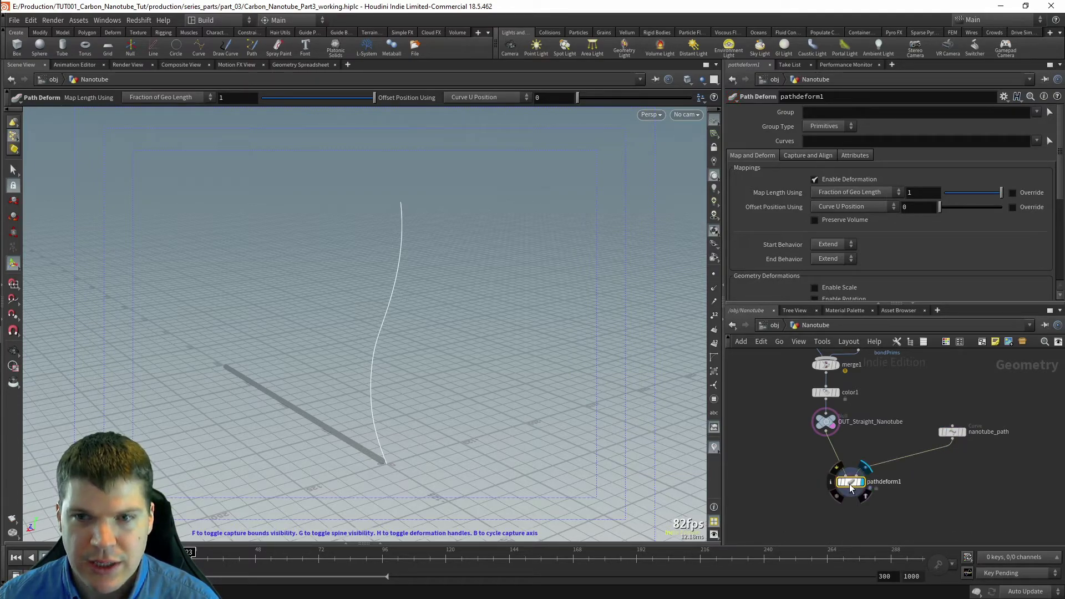
# Step: Examine the path-deformed nanotube in perspective, from its overall shape to its lower end near the origin
pyautogui.press('Escape')
pyautogui.moveTo(484, 328); pyautogui.dragTo(363, 327)
pyautogui.moveTo(363, 328); pyautogui.dragTo(404, 375, button='right')
pyautogui.moveTo(404, 375); pyautogui.dragTo(382, 385)
pyautogui.moveTo(383, 384); pyautogui.dragTo(548, 408, button='right')
pyautogui.moveTo(548, 407); pyautogui.dragTo(495, 348)
pyautogui.moveTo(460, 499); pyautogui.dragTo(423, 438, button='middle')
pyautogui.moveTo(423, 438); pyautogui.dragTo(491, 409, button='right')
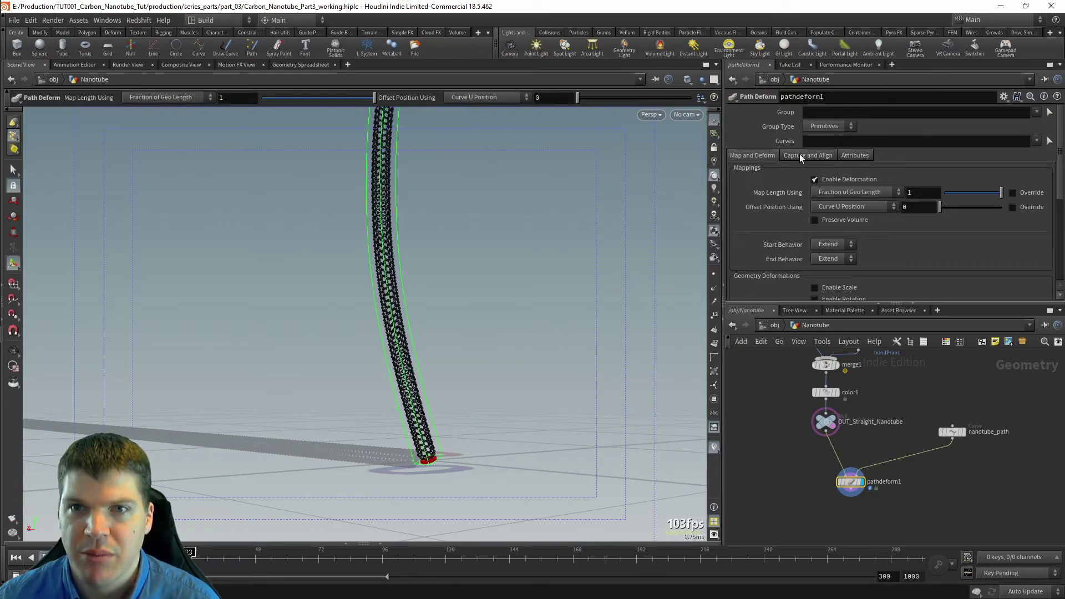
# Step: Turn off the template display of OUT_Straight_Nanotube and enable Reverse Curve in the Path Deform curve alignment
pyautogui.click(832, 432)
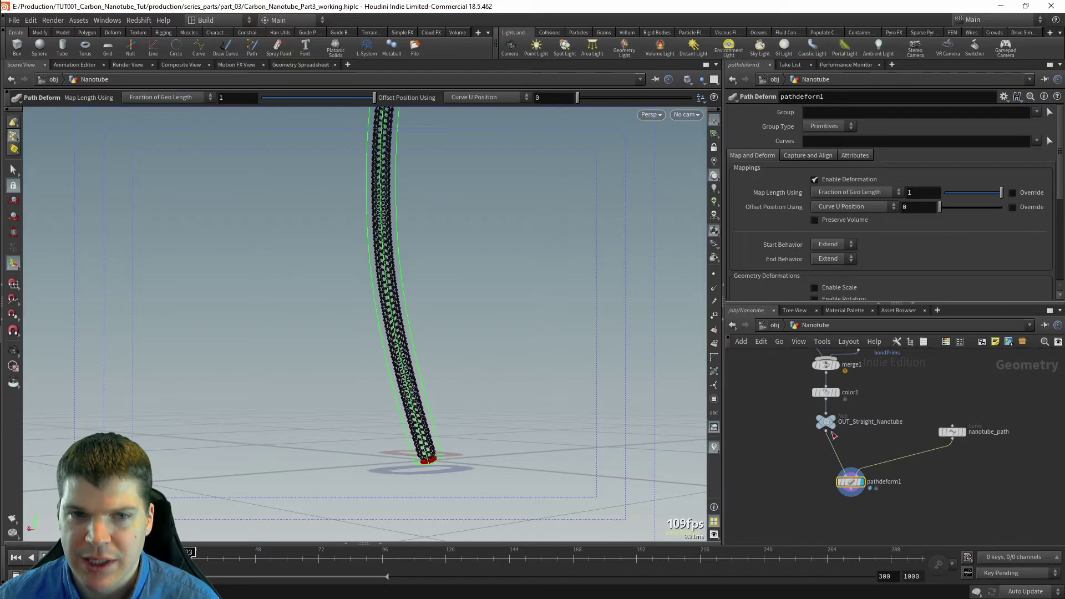
pyautogui.click(807, 155)
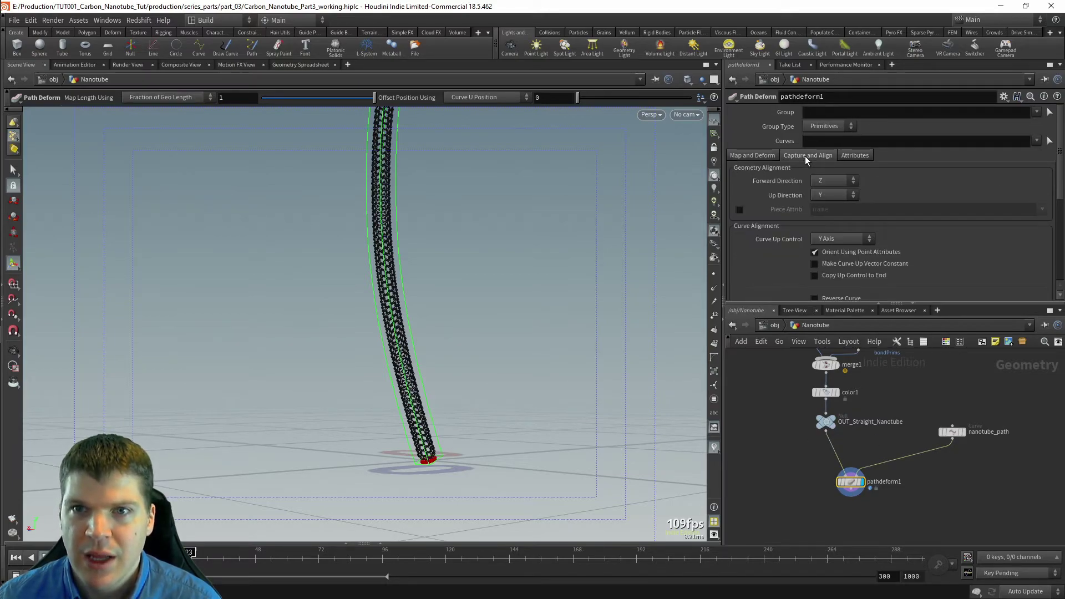
pyautogui.scroll(-3, 778, 222)
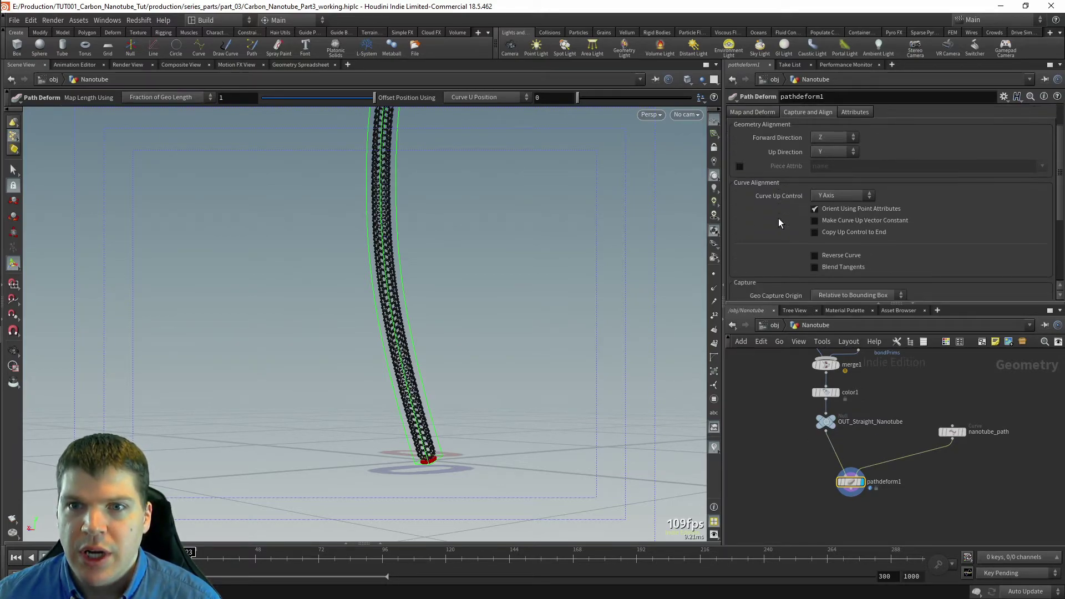
pyautogui.click(815, 255)
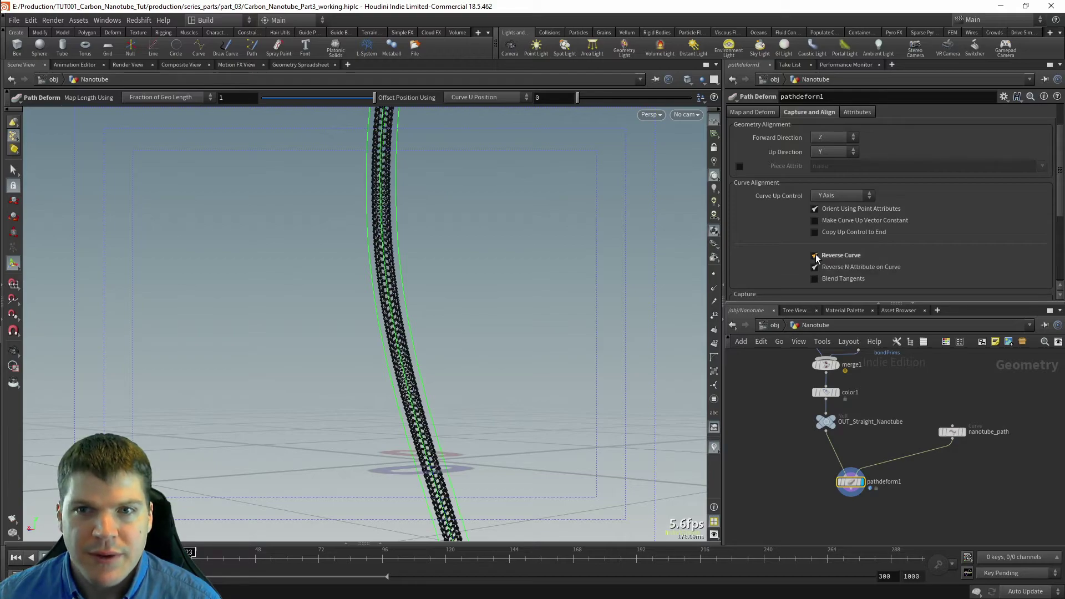
# Step: Set the Path Deform End Behavior to Clip
pyautogui.keyDown('alt'); pyautogui.moveTo(521, 343); pyautogui.dragTo(313, 323, button='right'); pyautogui.keyUp('alt')
pyautogui.keyDown('alt'); pyautogui.moveTo(314, 323); pyautogui.dragTo(349, 344); pyautogui.keyUp('alt')
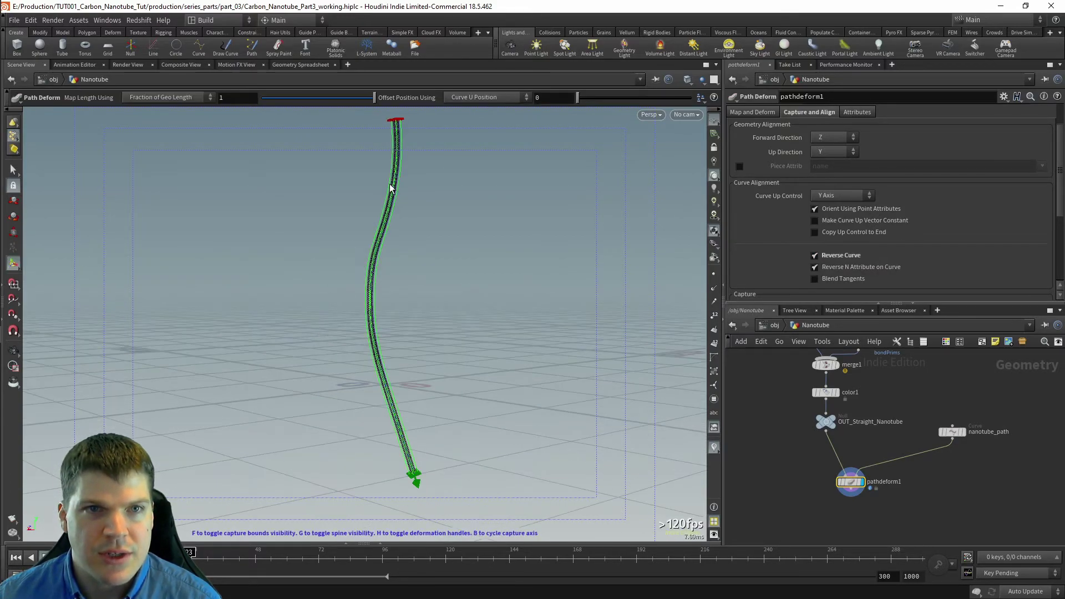
pyautogui.keyDown('alt'); pyautogui.moveTo(399, 422); pyautogui.dragTo(444, 435); pyautogui.keyUp('alt')
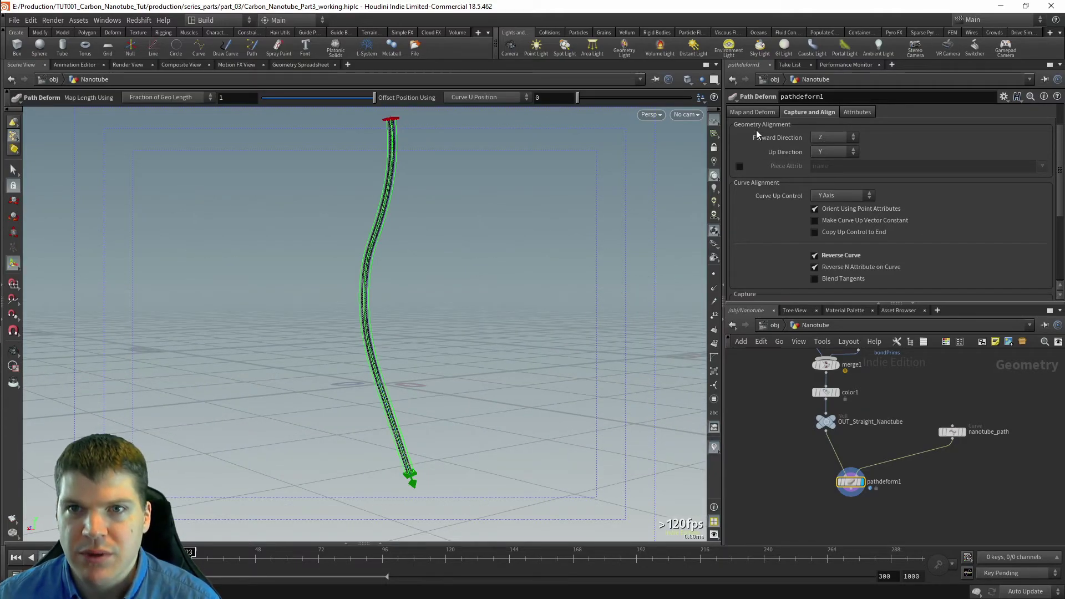
pyautogui.click(752, 112)
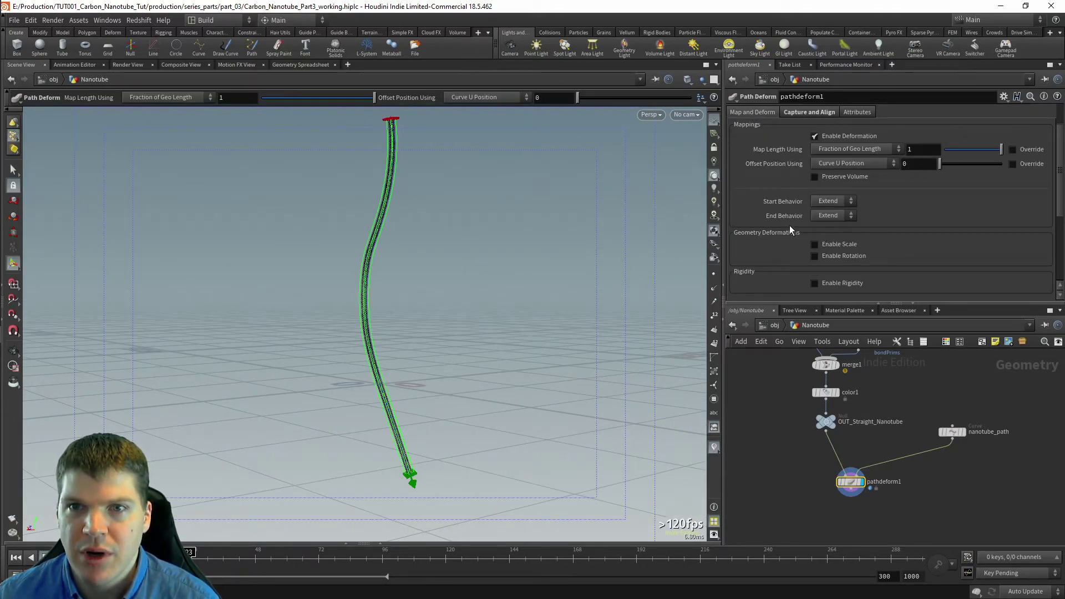
pyautogui.click(829, 251)
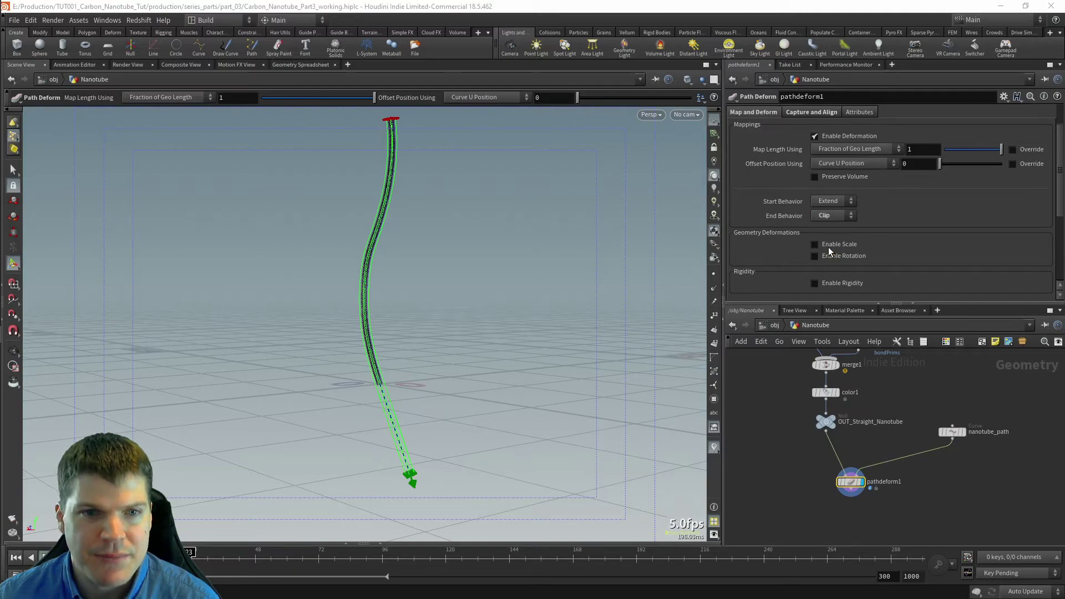
# Step: Examine the clipped lower end of the nanotube up close, and the full length of the deformed tube
pyautogui.keyDown('alt'); pyautogui.moveTo(374, 407); pyautogui.dragTo(554, 418, button='right'); pyautogui.keyUp('alt')
pyautogui.keyDown('alt'); pyautogui.moveTo(554, 418); pyautogui.dragTo(464, 341); pyautogui.keyUp('alt')
pyautogui.keyDown('alt'); pyautogui.moveTo(464, 341); pyautogui.dragTo(484, 390, button='right'); pyautogui.keyUp('alt')
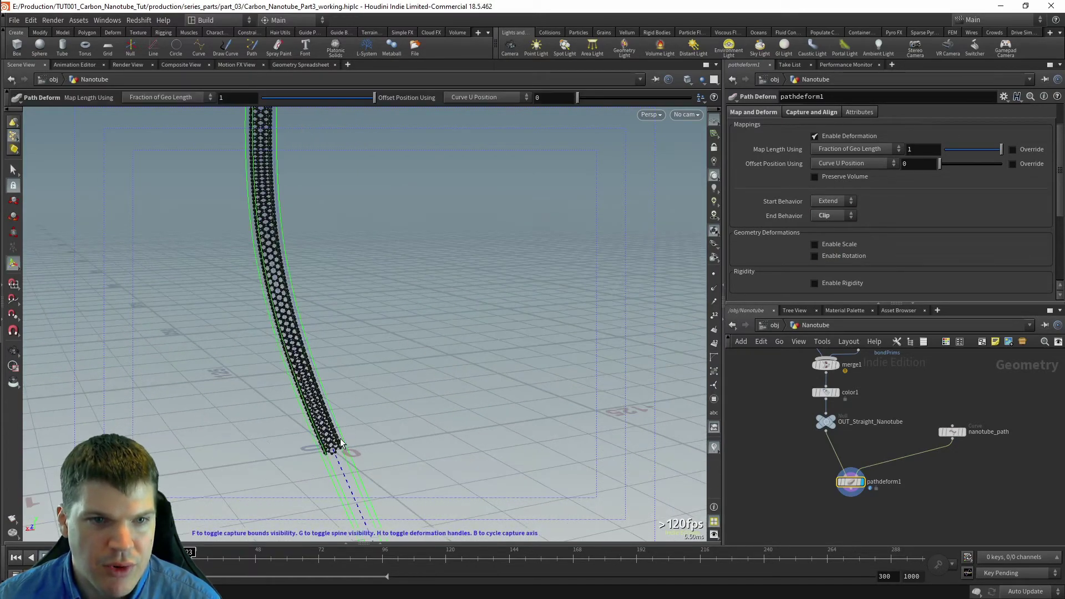
pyautogui.keyDown('alt'); pyautogui.moveTo(433, 451); pyautogui.dragTo(345, 398); pyautogui.keyUp('alt')
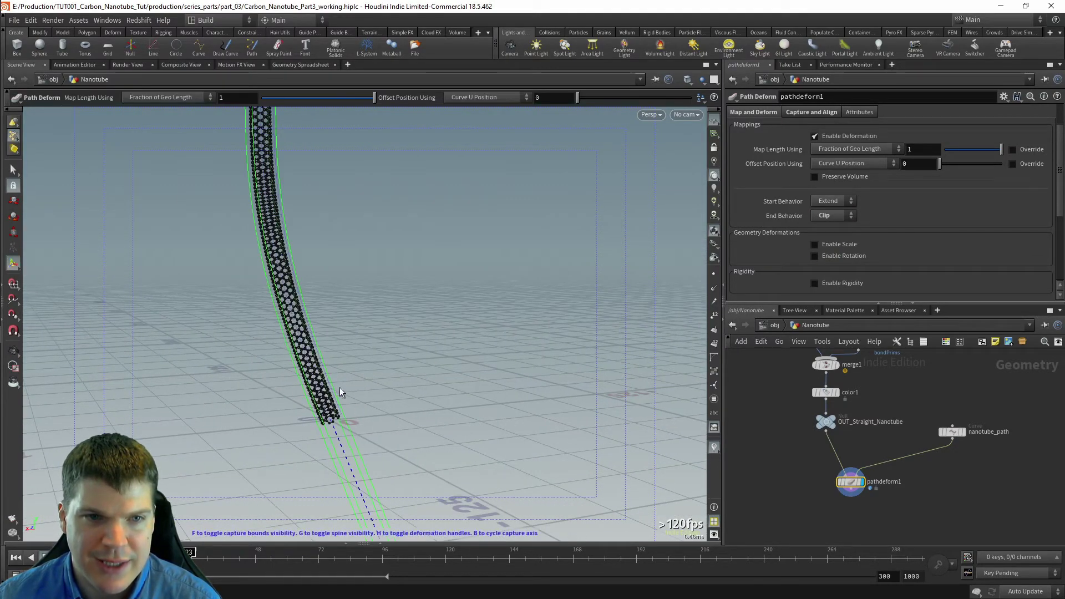
pyautogui.keyDown('alt'); pyautogui.moveTo(326, 419); pyautogui.dragTo(322, 352, button='right'); pyautogui.keyUp('alt')
pyautogui.keyDown('alt'); pyautogui.moveTo(321, 352); pyautogui.dragTo(342, 460, button='middle'); pyautogui.keyUp('alt')
pyautogui.keyDown('alt'); pyautogui.moveTo(343, 461); pyautogui.dragTo(314, 373, button='right'); pyautogui.keyUp('alt')
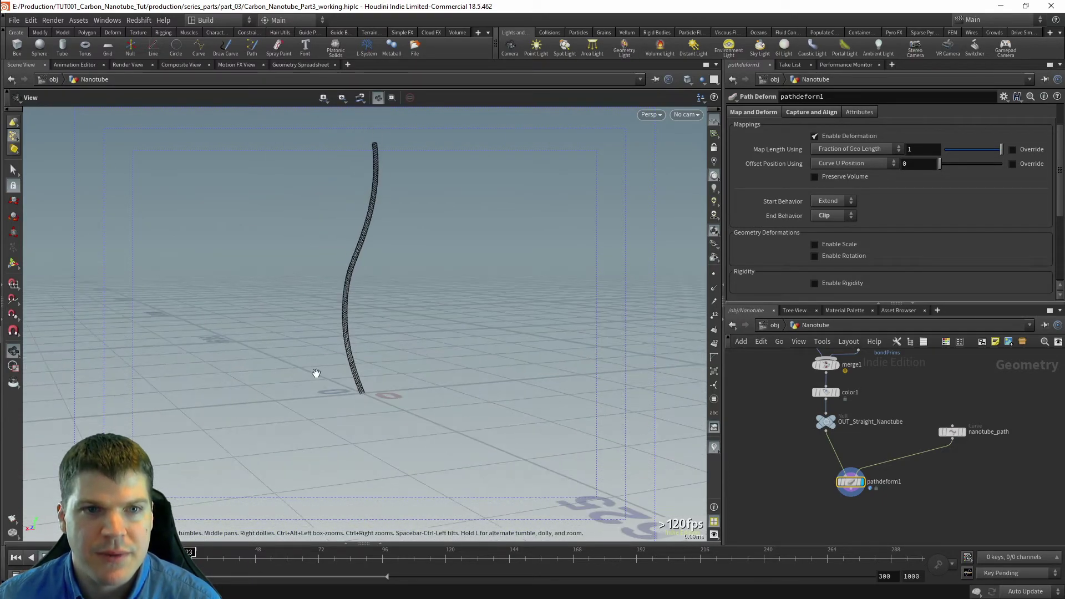
pyautogui.keyDown('alt'); pyautogui.moveTo(426, 397); pyautogui.dragTo(410, 388); pyautogui.keyUp('alt')
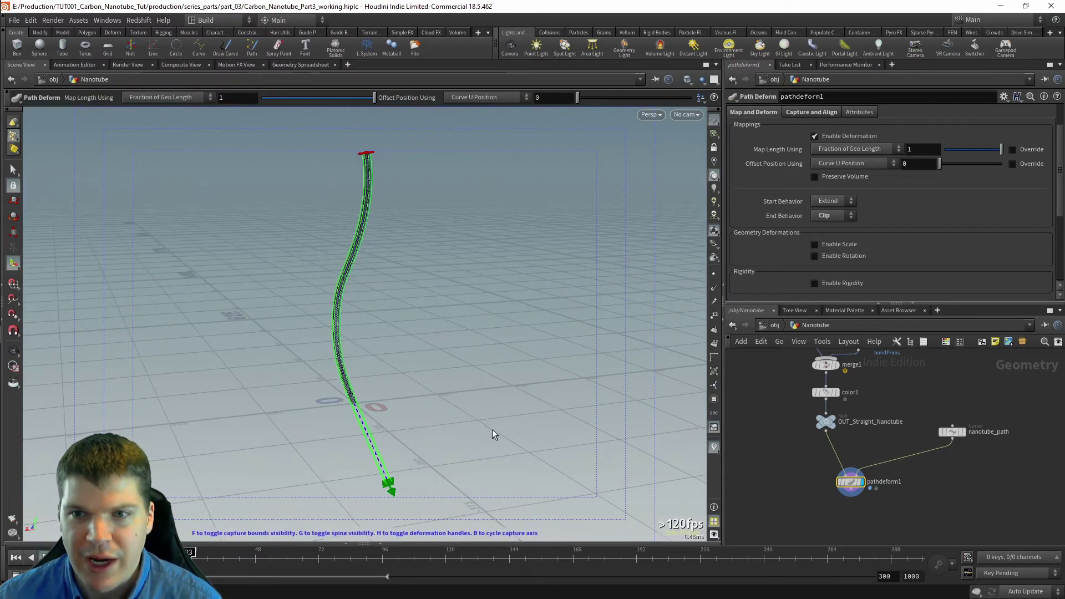
# Step: Set the first control point of the nanotube_path curve to 0,0,0 in its coordinates
pyautogui.click(951, 432)
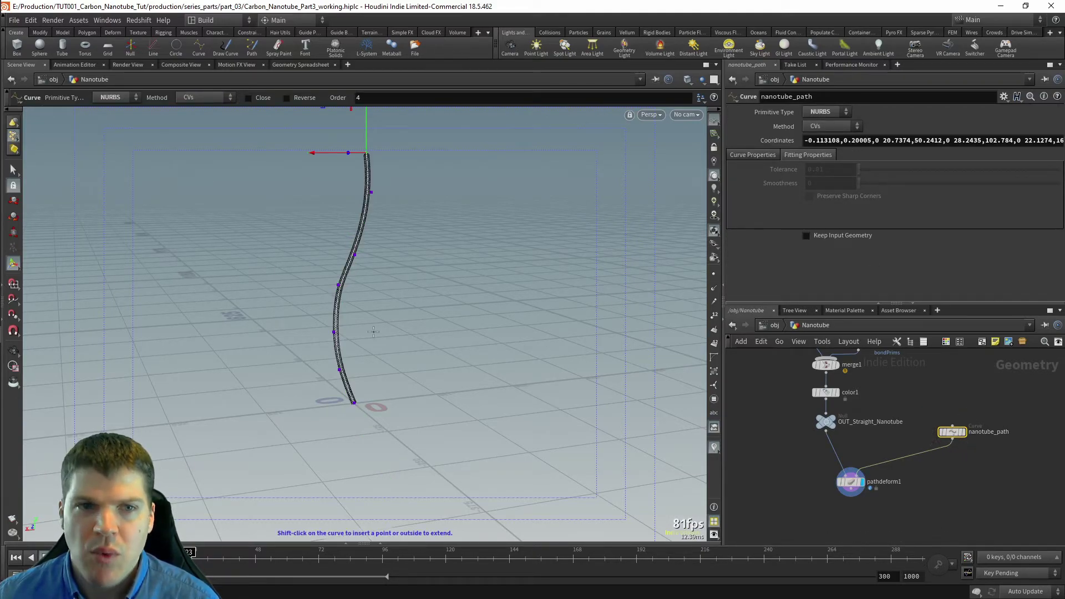
pyautogui.keyDown('alt'); pyautogui.moveTo(360, 408); pyautogui.dragTo(447, 416, button='right'); pyautogui.keyUp('alt')
pyautogui.keyDown('alt'); pyautogui.moveTo(284, 418); pyautogui.dragTo(314, 338, button='middle'); pyautogui.keyUp('alt')
pyautogui.keyDown('alt'); pyautogui.moveTo(314, 338); pyautogui.dragTo(413, 378, button='right'); pyautogui.keyUp('alt')
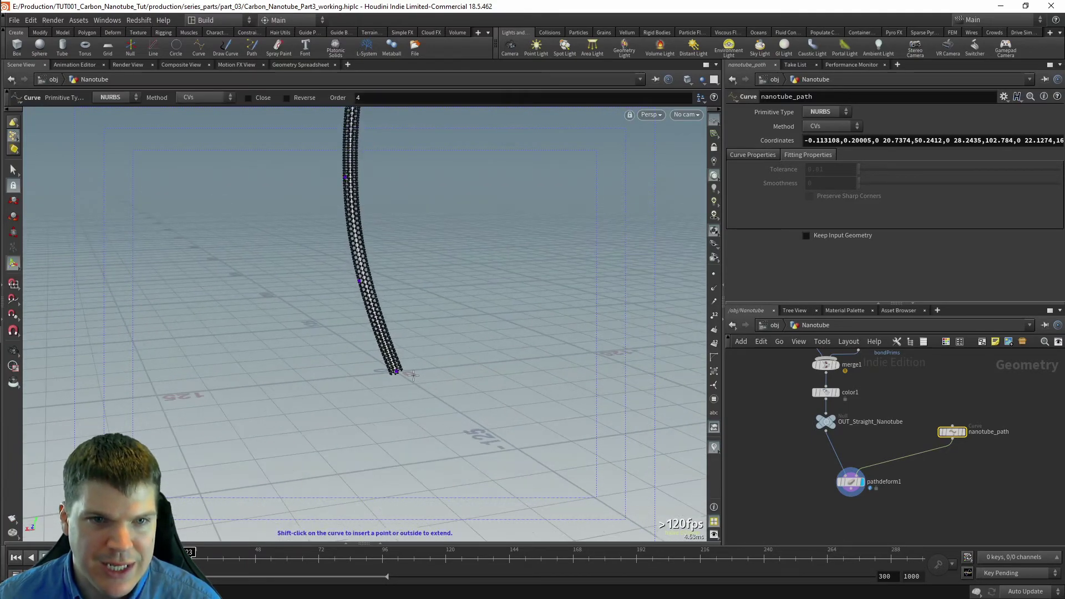
pyautogui.click(849, 139)
pyautogui.moveTo(887, 141); pyautogui.dragTo(1023, 140)
pyautogui.click(954, 140)
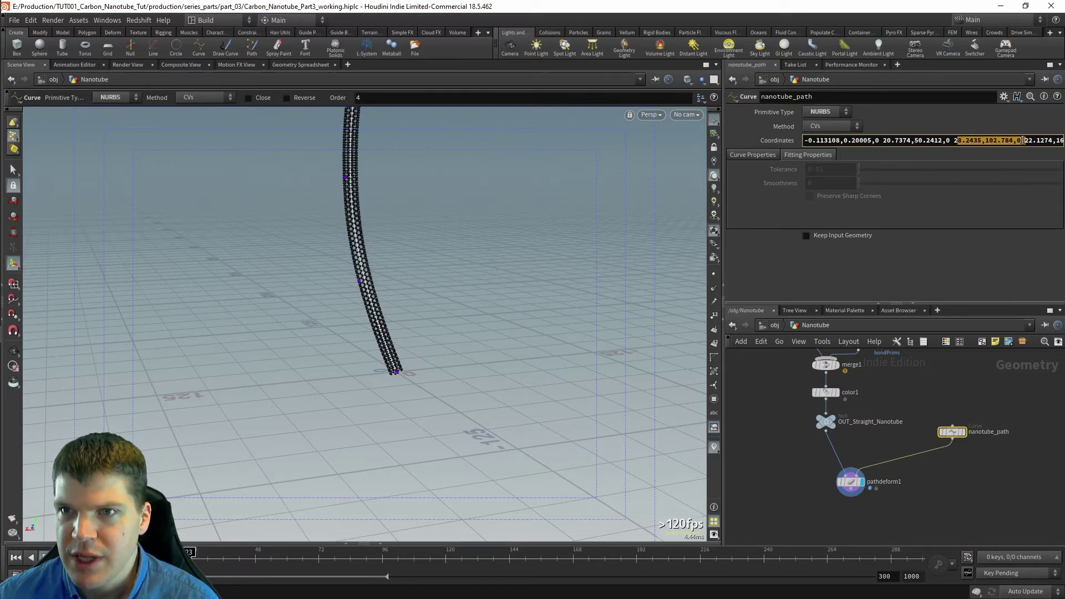
pyautogui.click(951, 142)
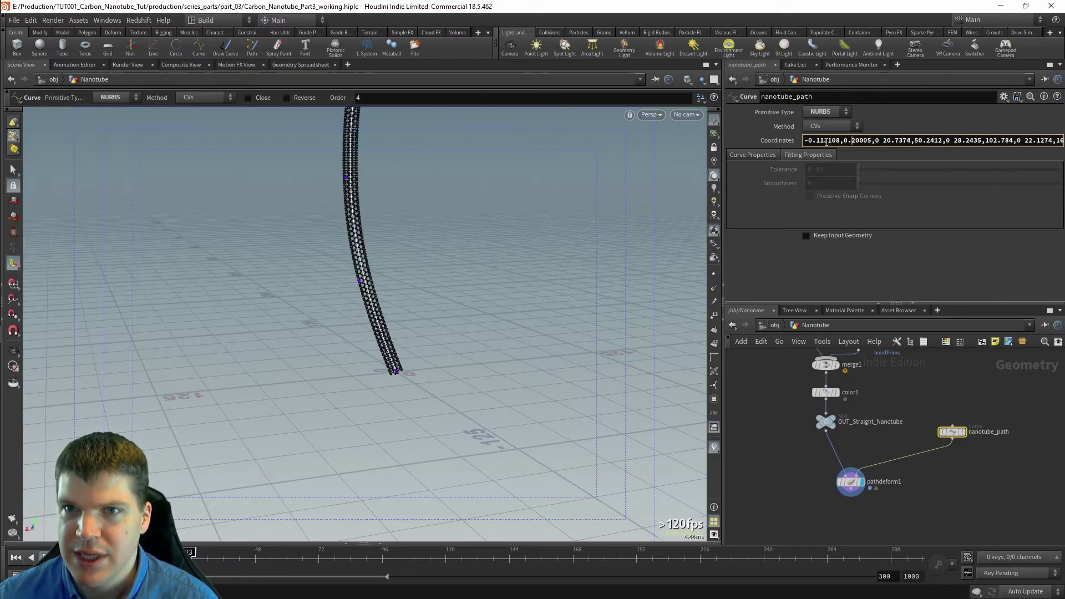
pyautogui.moveTo(840, 140); pyautogui.dragTo(714, 143)
pyautogui.write('0,')
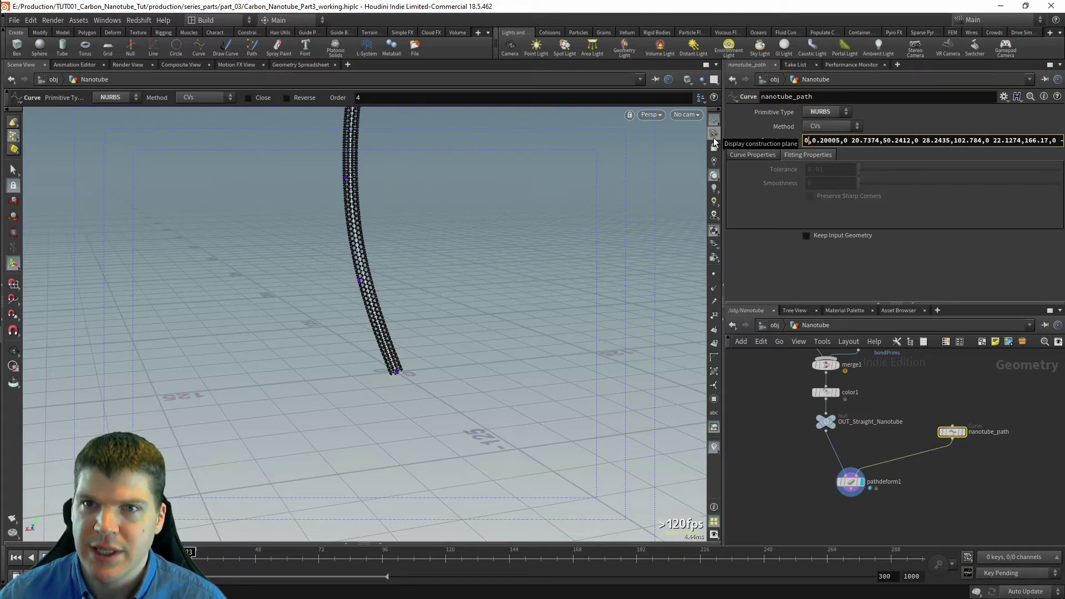
pyautogui.write('0')
pyautogui.press('Return')
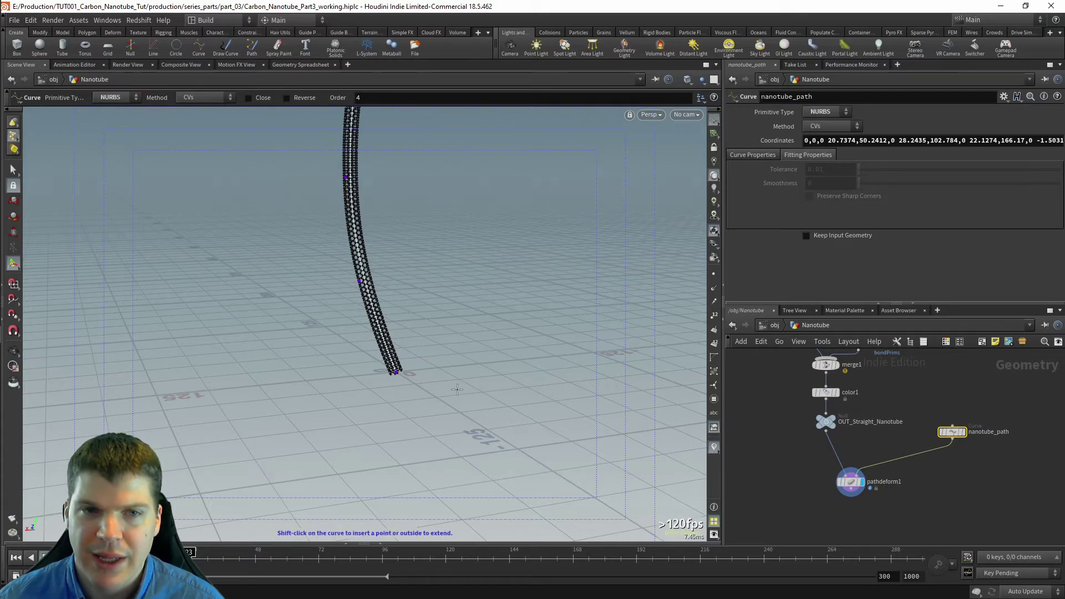
# Step: Set the Curve Up Control of pathdeform1 to Z Axis
pyautogui.keyDown('alt'); pyautogui.moveTo(388, 397); pyautogui.dragTo(373, 364); pyautogui.keyUp('alt')
pyautogui.keyDown('alt'); pyautogui.moveTo(373, 364); pyautogui.dragTo(464, 397, button='right'); pyautogui.keyUp('alt')
pyautogui.keyDown('alt'); pyautogui.moveTo(501, 331); pyautogui.dragTo(467, 368, button='middle'); pyautogui.keyUp('alt')
pyautogui.click(850, 484)
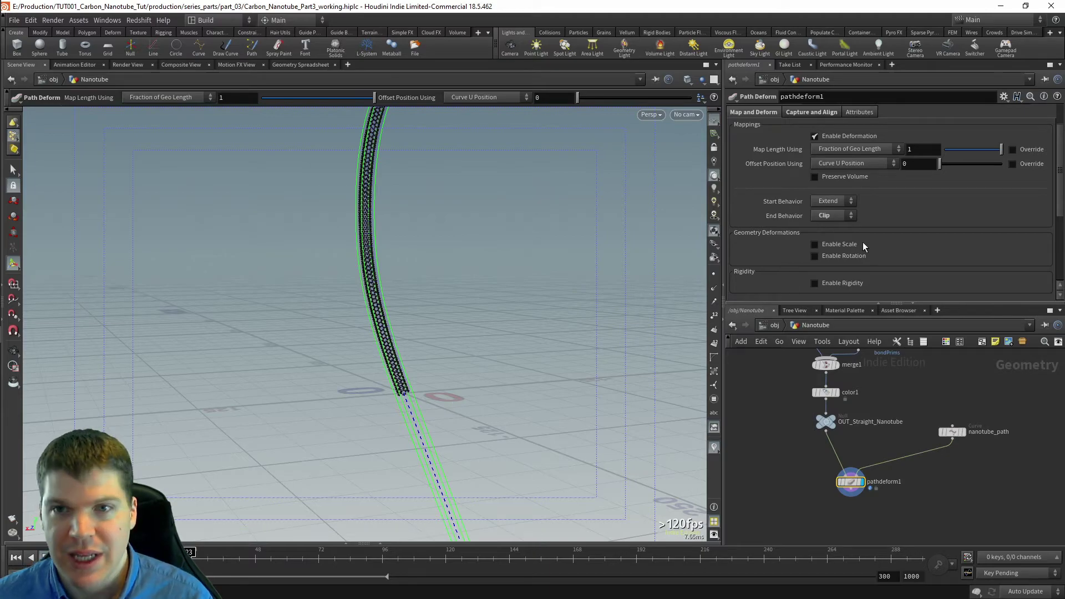
pyautogui.click(822, 114)
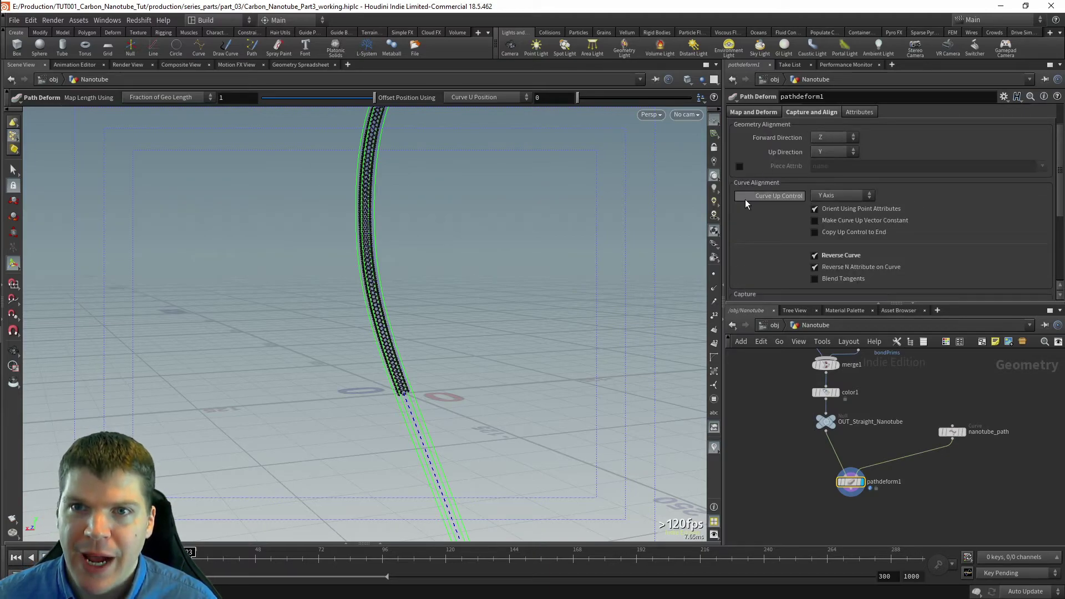
pyautogui.scroll(-2, 759, 199)
pyautogui.scroll(1, 776, 189)
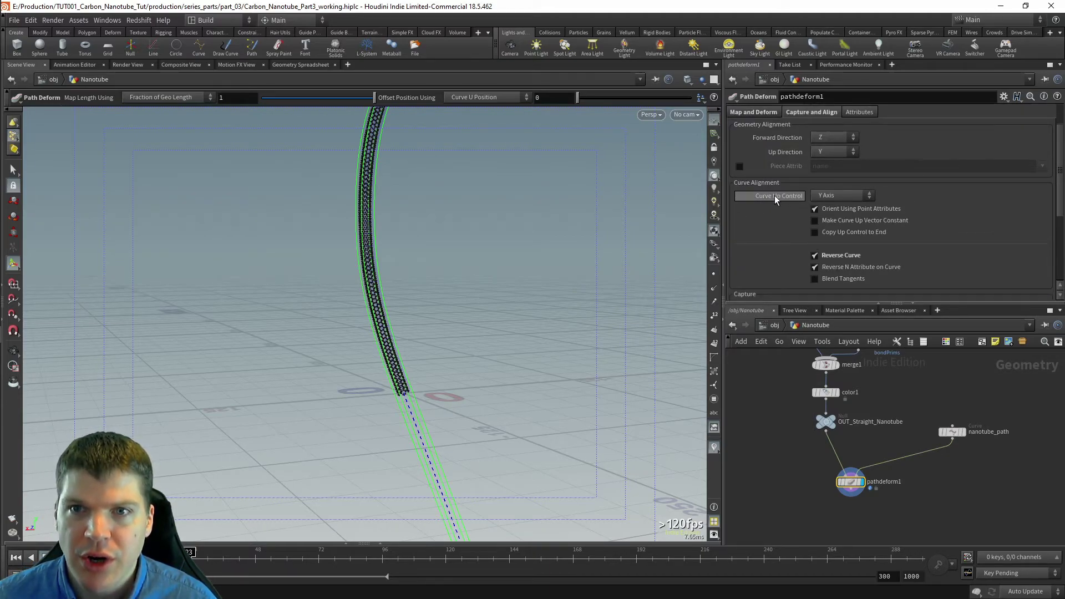
pyautogui.click(827, 197)
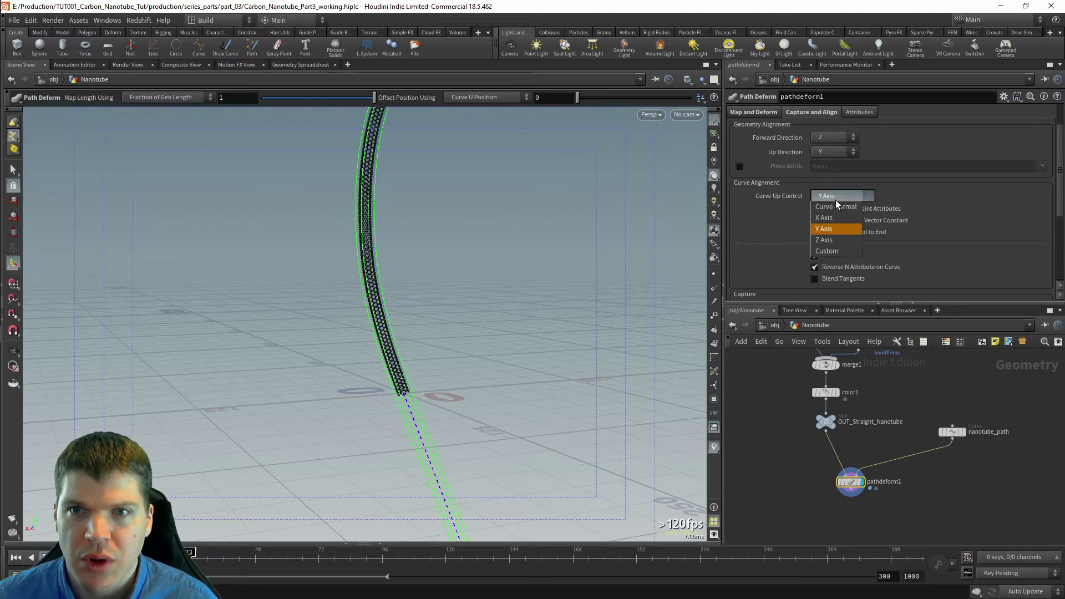
pyautogui.click(836, 240)
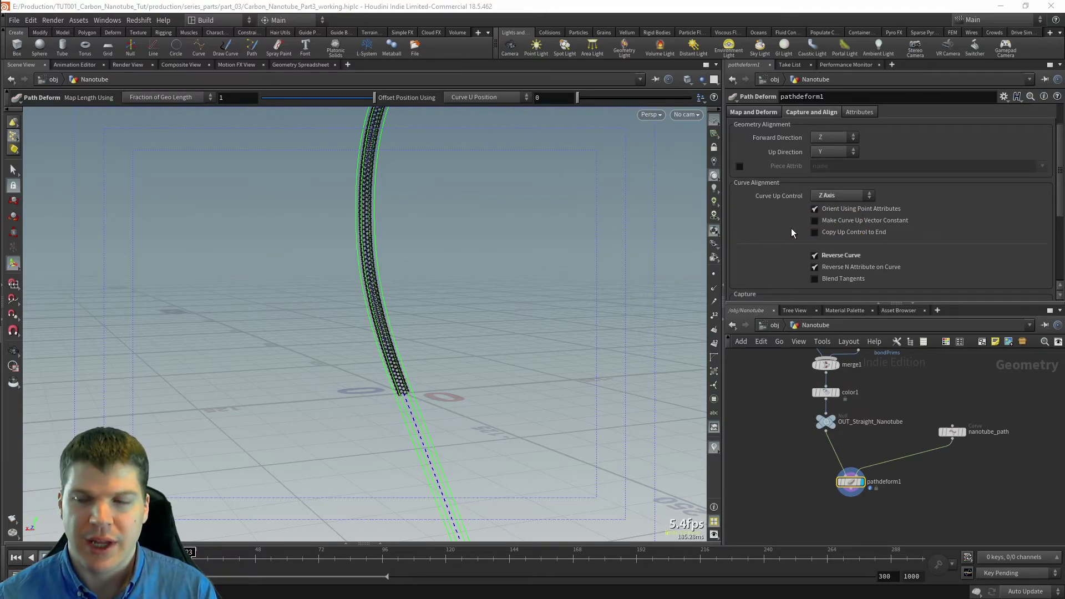
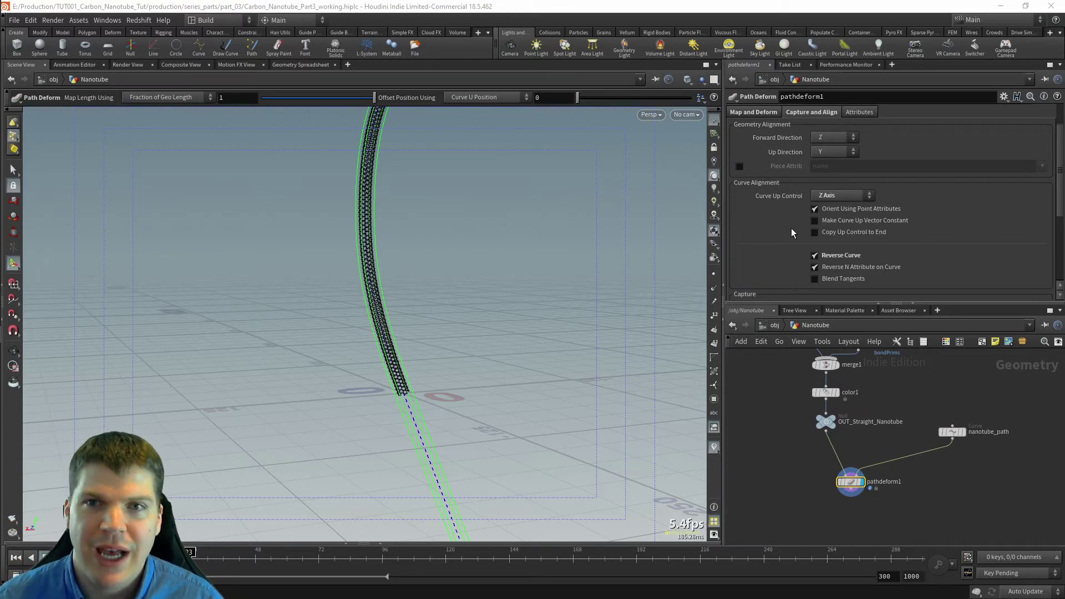
# Step: Examine the deformed nanotube from several angles, over its full length and near the origin
pyautogui.press('Escape')
pyautogui.moveTo(575, 255); pyautogui.dragTo(440, 305)
pyautogui.press('Return')
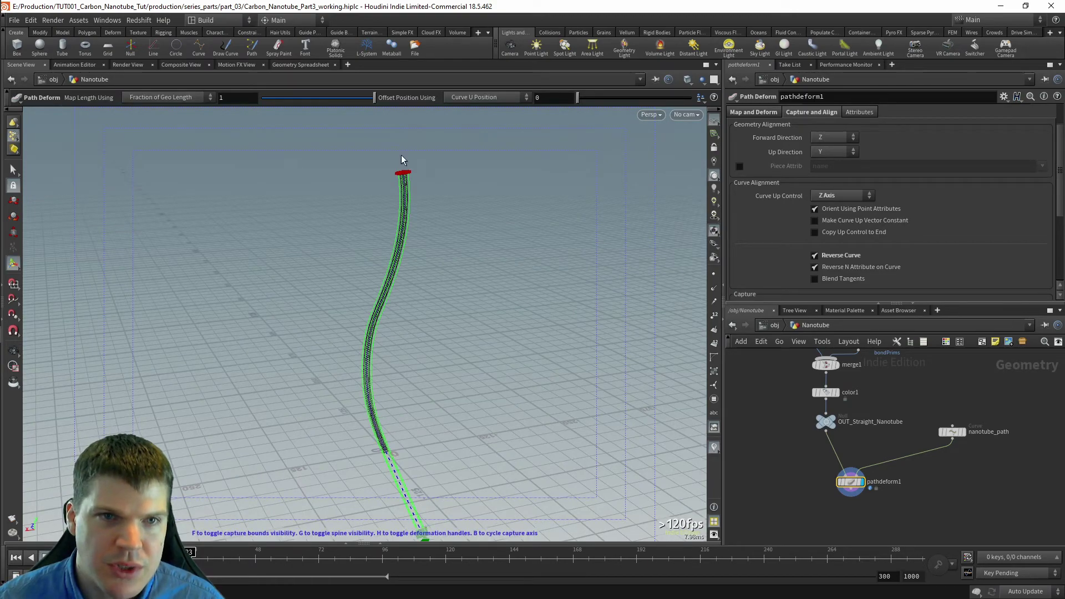
pyautogui.keyDown('alt'); pyautogui.moveTo(386, 353); pyautogui.dragTo(392, 342); pyautogui.keyUp('alt')
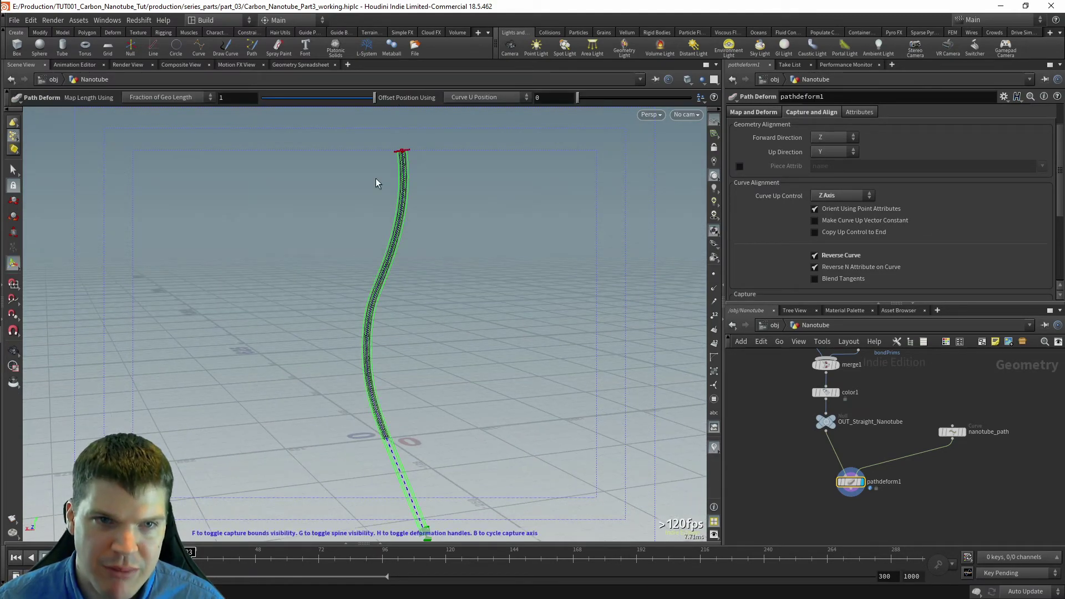
pyautogui.keyDown('alt'); pyautogui.moveTo(434, 209); pyautogui.dragTo(467, 258); pyautogui.keyUp('alt')
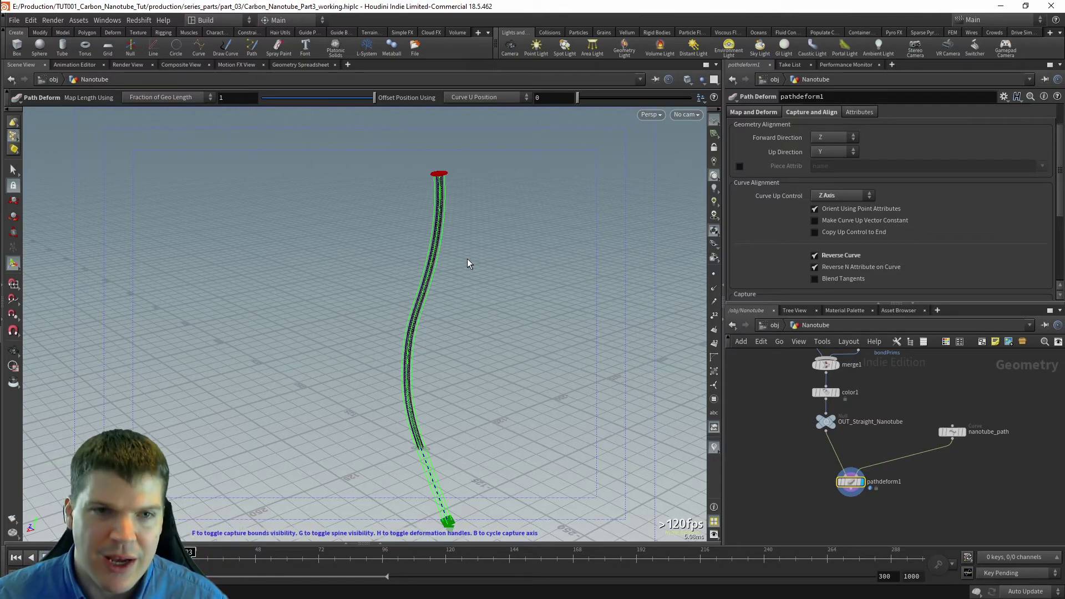
pyautogui.press('Escape')
pyautogui.moveTo(463, 373); pyautogui.dragTo(498, 352)
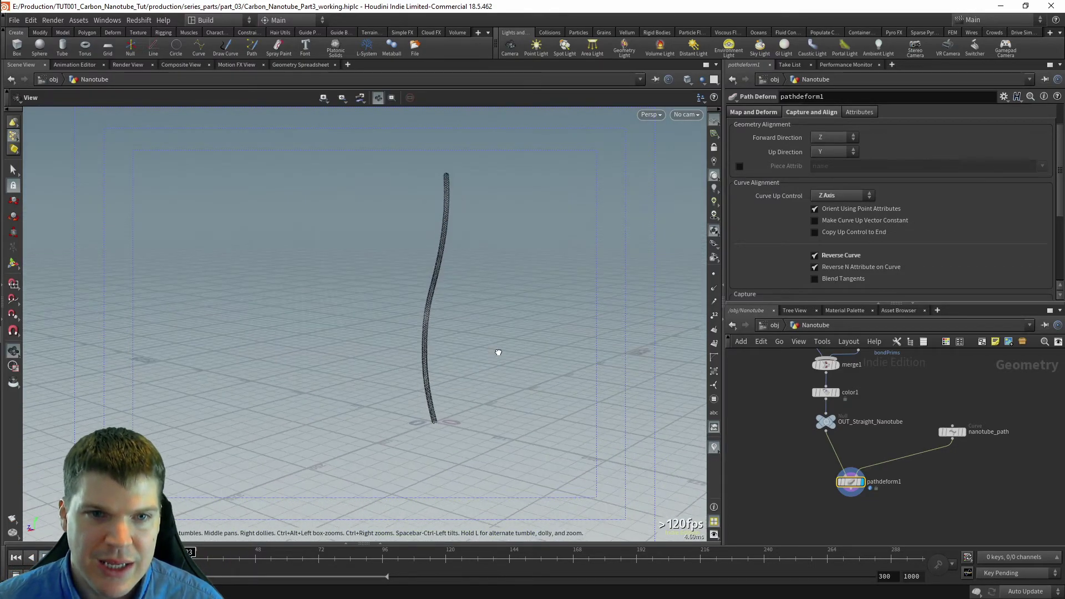
pyautogui.press('Return')
pyautogui.keyDown('alt'); pyautogui.moveTo(454, 319); pyautogui.dragTo(461, 338); pyautogui.keyUp('alt')
pyautogui.keyDown('alt'); pyautogui.moveTo(461, 338); pyautogui.dragTo(530, 373, button='right'); pyautogui.keyUp('alt')
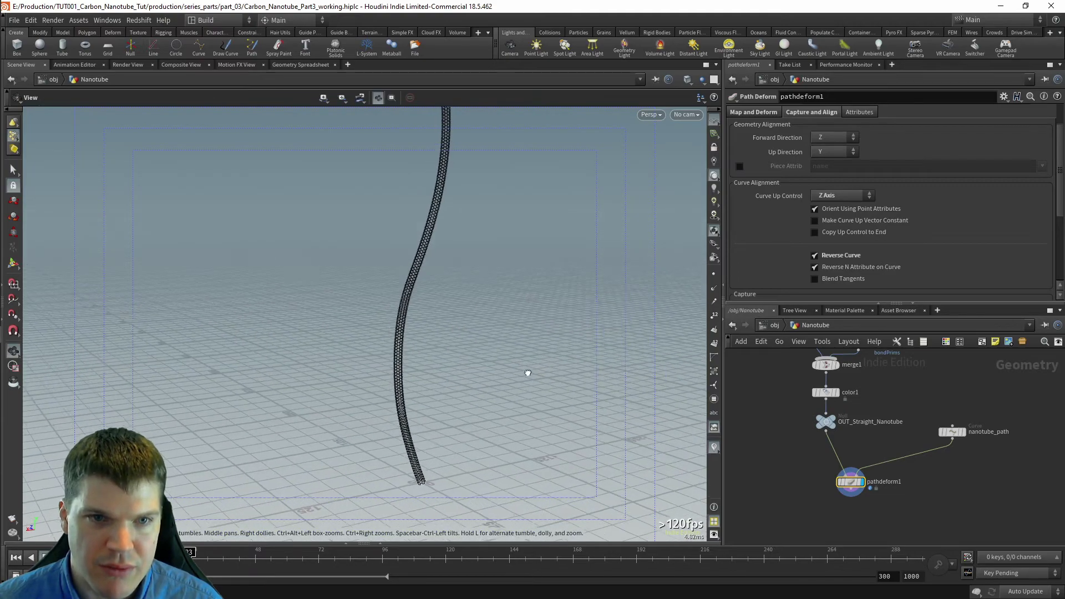
pyautogui.keyDown('alt'); pyautogui.moveTo(530, 373); pyautogui.dragTo(499, 388); pyautogui.keyUp('alt')
pyautogui.keyDown('alt'); pyautogui.moveTo(512, 420); pyautogui.dragTo(483, 397, button='right'); pyautogui.keyUp('alt')
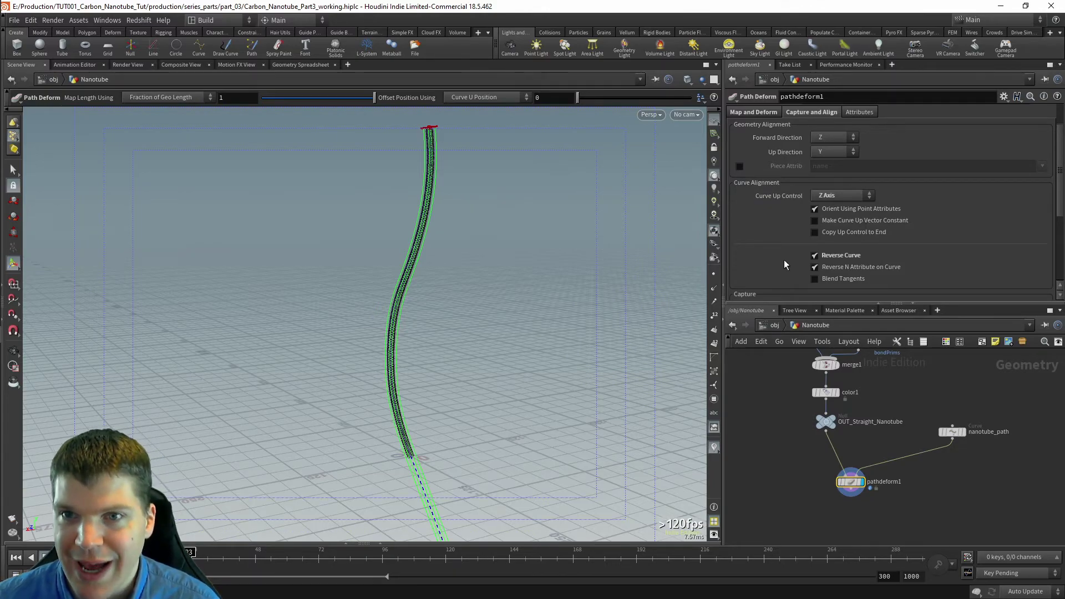
# Step: Add a Null node below pathdeform1 and connect it to the Path Deform output
pyautogui.moveTo(849, 511); pyautogui.dragTo(854, 477, button='middle')
pyautogui.press('Tab')
pyautogui.write('null')
pyautogui.press('Return')
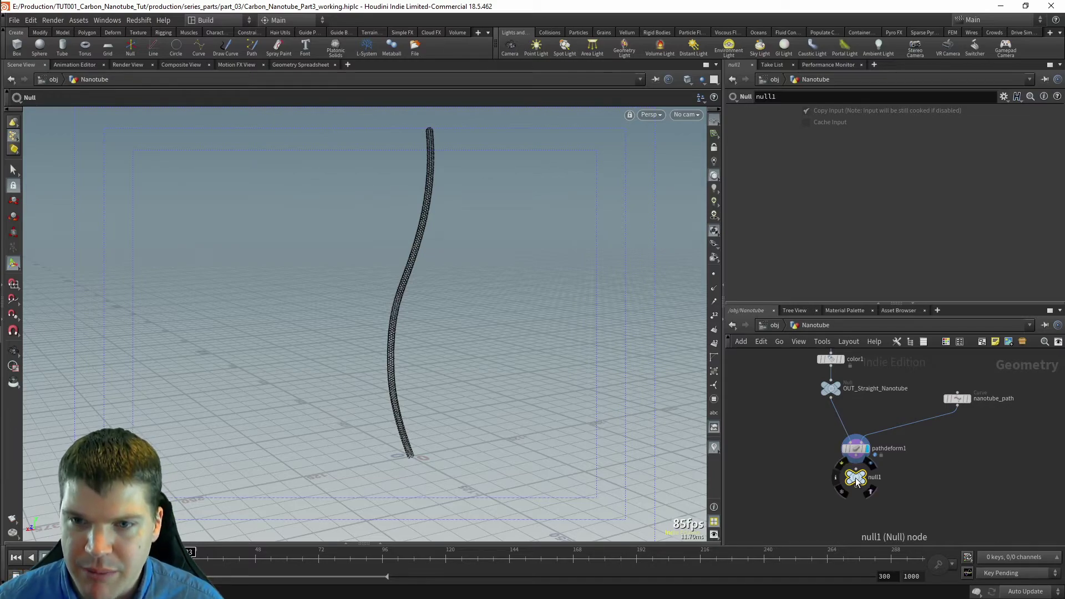
pyautogui.moveTo(855, 483); pyautogui.dragTo(855, 501)
pyautogui.moveTo(856, 456); pyautogui.dragTo(857, 489)
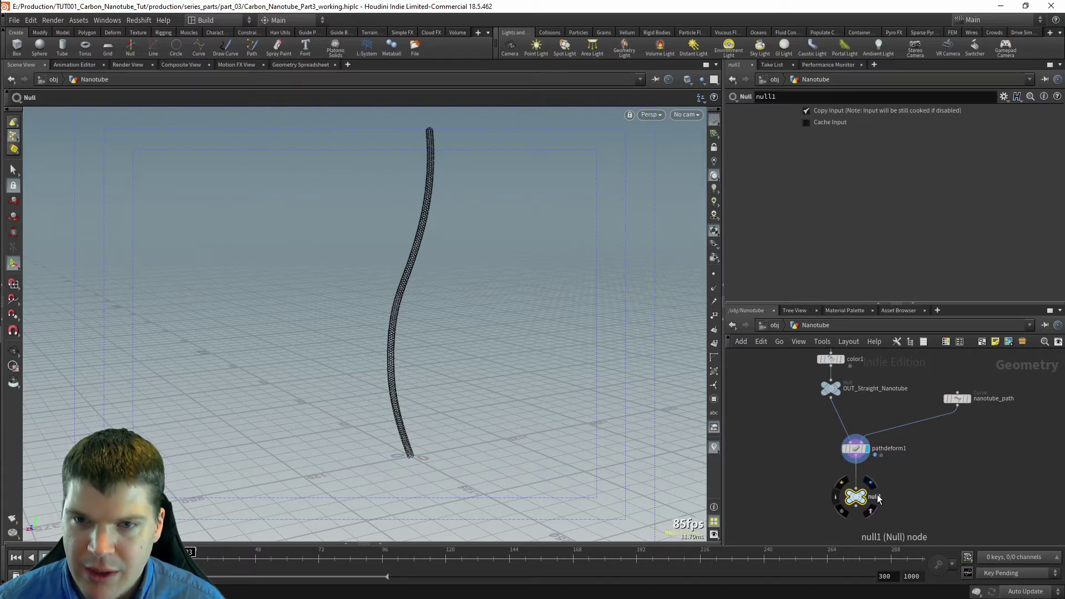
# Step: Rename the new null OUT_Deformed_Nanotube and make it the displayed node
pyautogui.doubleClick(878, 496)
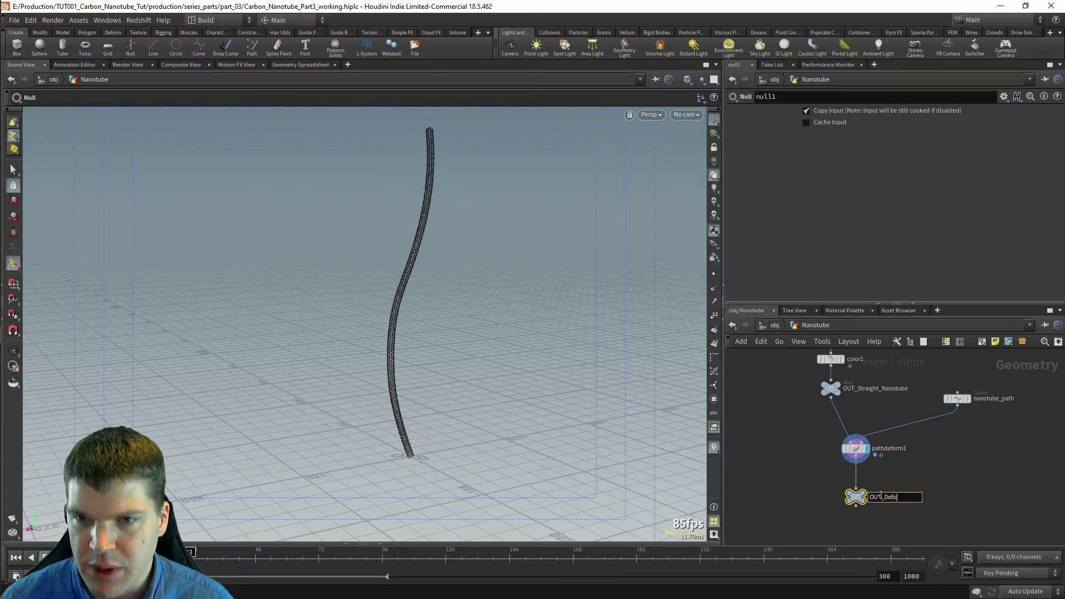
pyautogui.write('OUT_Deformed_Nanotube')
pyautogui.press('Return')
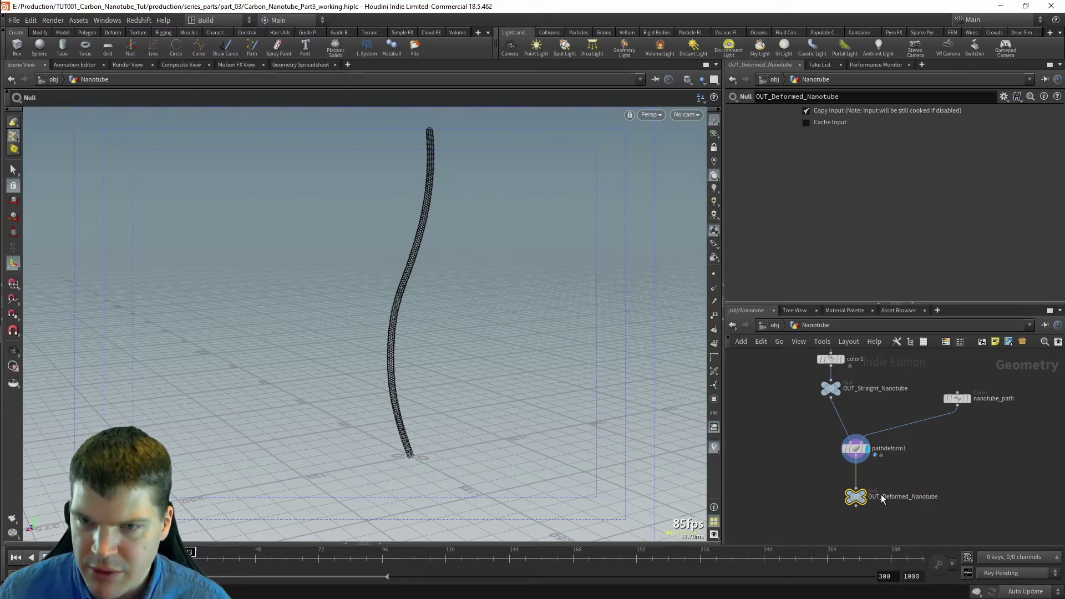
pyautogui.click(846, 497)
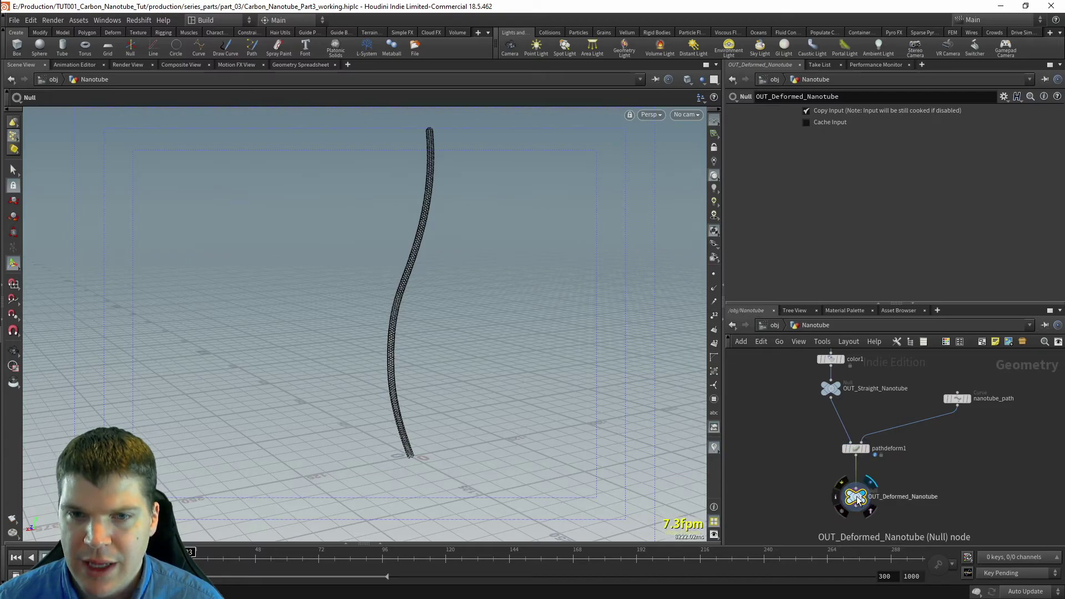
pyautogui.moveTo(417, 295); pyautogui.dragTo(463, 316)
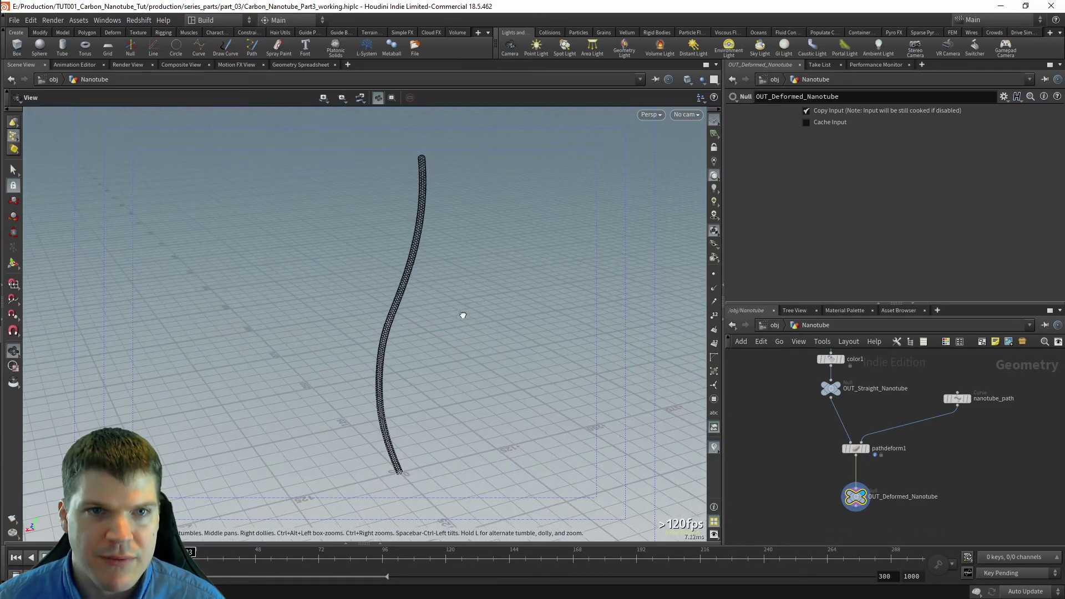
# Step: Review the pack1 and assemble1 nodes, and toggle the bypass on both together
pyautogui.click(859, 448)
pyautogui.click(794, 460)
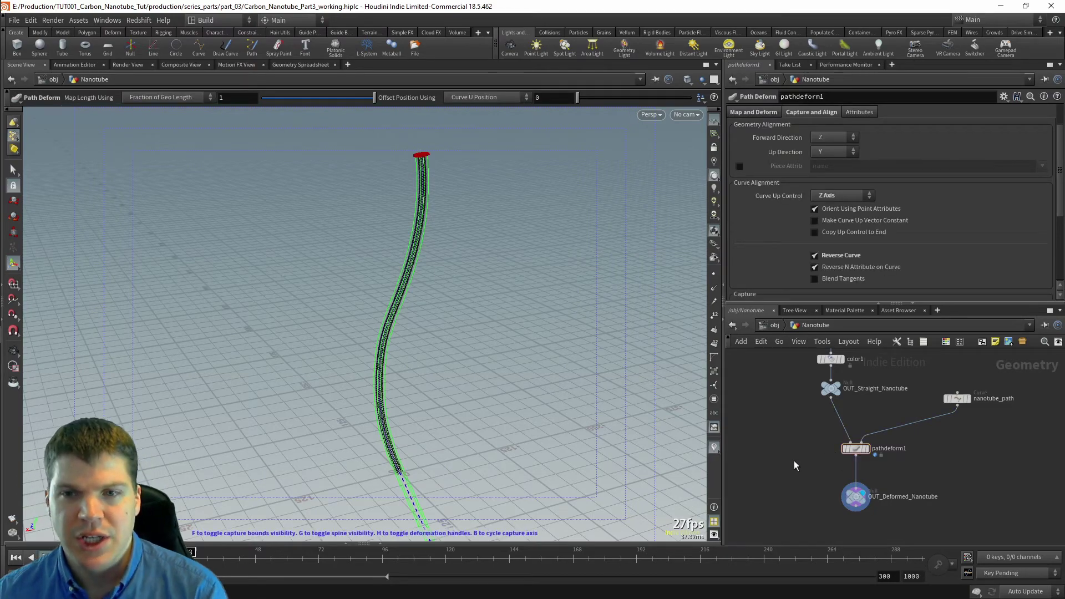
pyautogui.moveTo(788, 427); pyautogui.dragTo(809, 488, button='middle')
pyautogui.moveTo(806, 431)
pyautogui.mouseDown(button='middle')
pyautogui.moveTo(813, 521)
pyautogui.moveTo(804, 468)
pyautogui.mouseUp(button='middle')
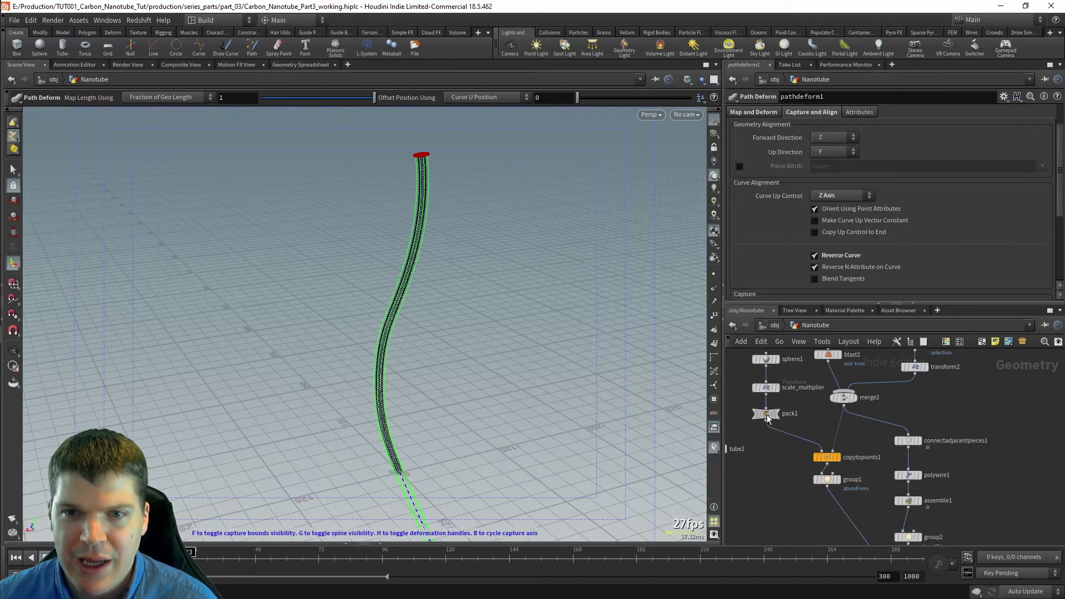
pyautogui.click(766, 413)
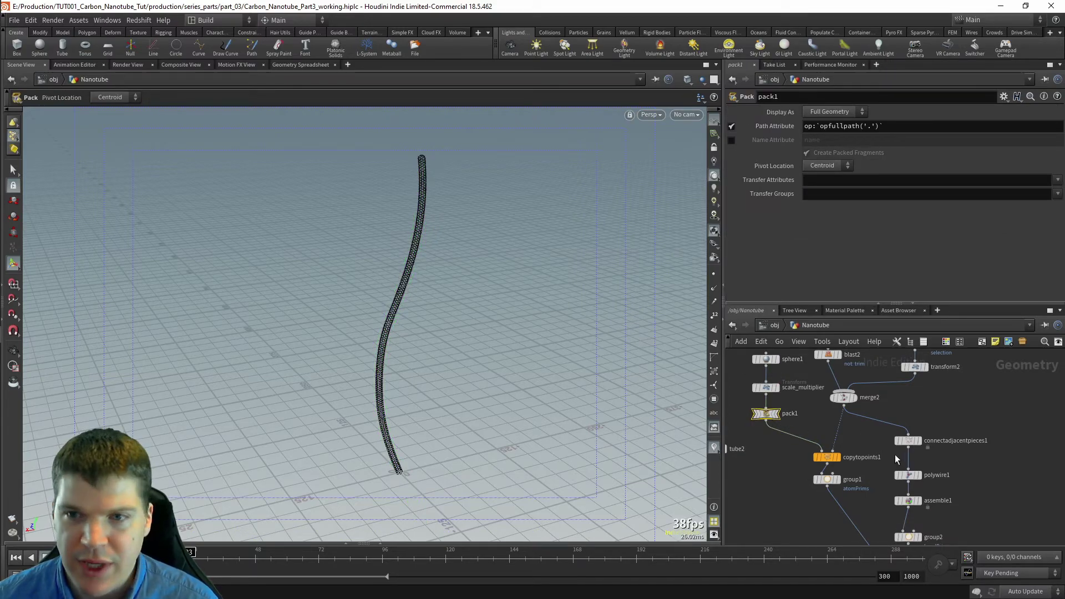
pyautogui.click(909, 501)
pyautogui.moveTo(963, 491); pyautogui.dragTo(940, 451, button='middle')
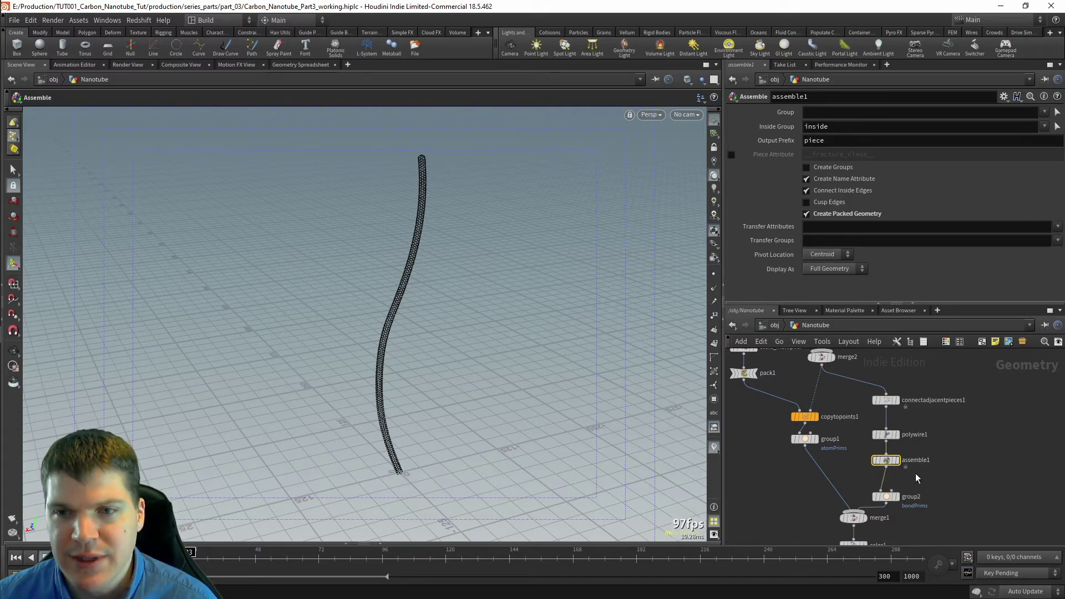
pyautogui.keyDown('shift'); pyautogui.click(744, 373); pyautogui.keyUp('shift')
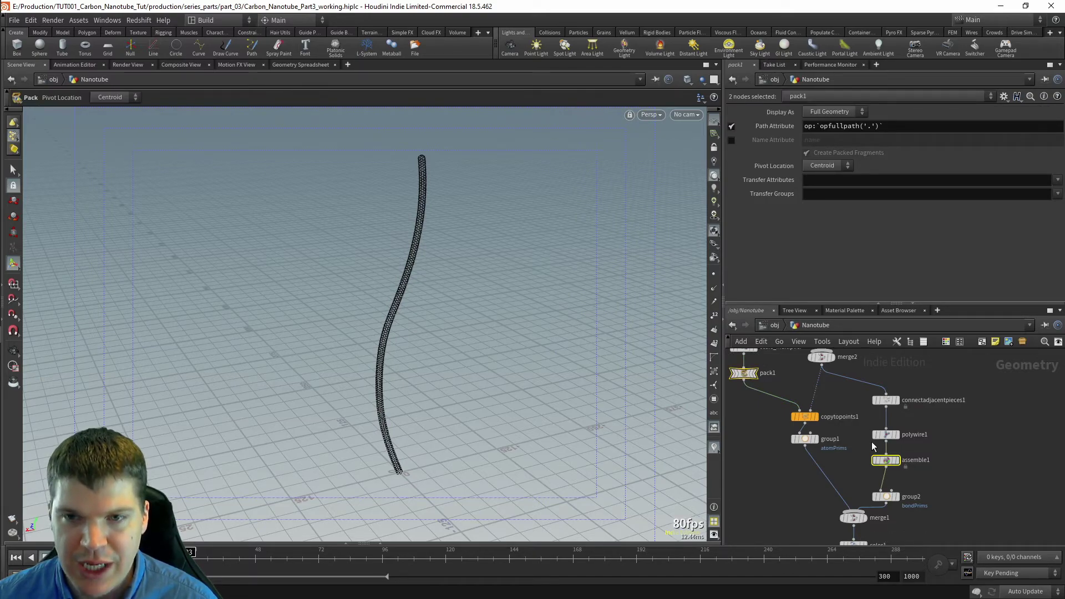
pyautogui.press('q')
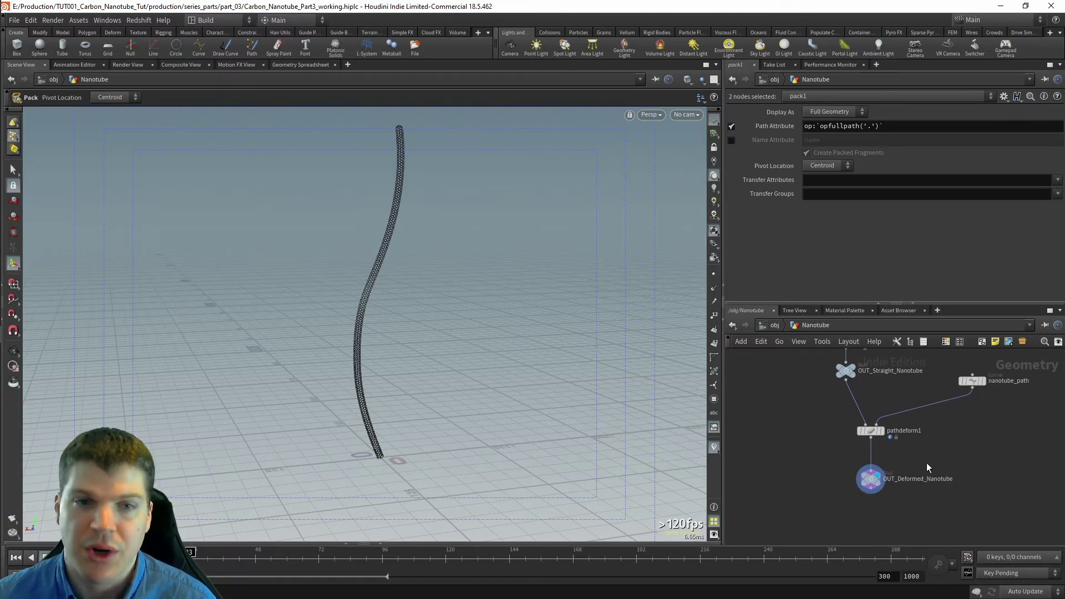
# Step: Move the fourth control point of the nanotube_path curve along X to about -31.7
pyautogui.click(972, 380)
pyautogui.click(361, 300)
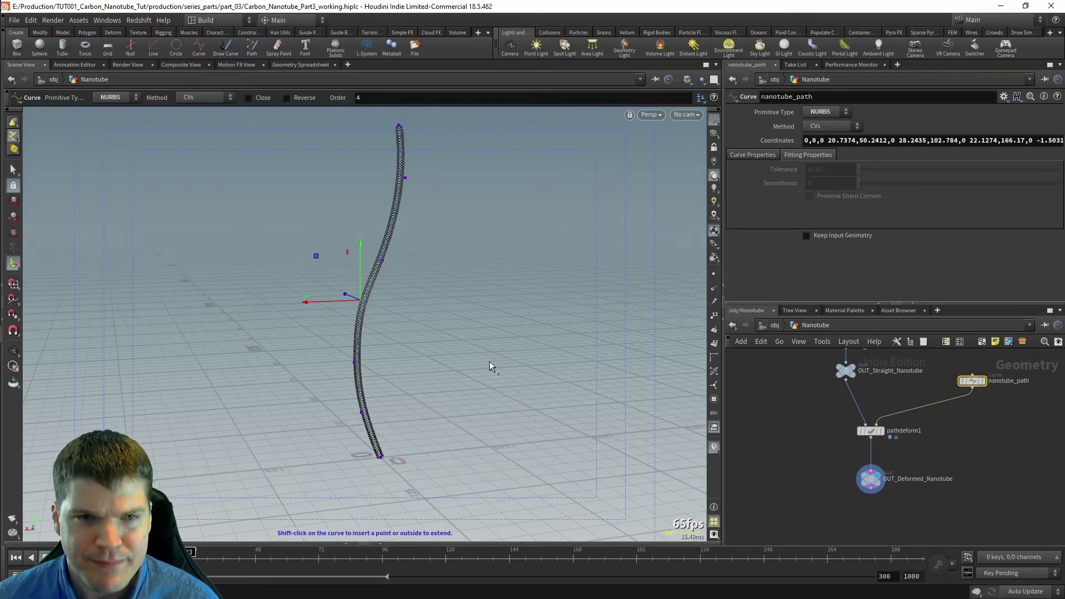
pyautogui.moveTo(489, 361); pyautogui.dragTo(520, 351, button='middle')
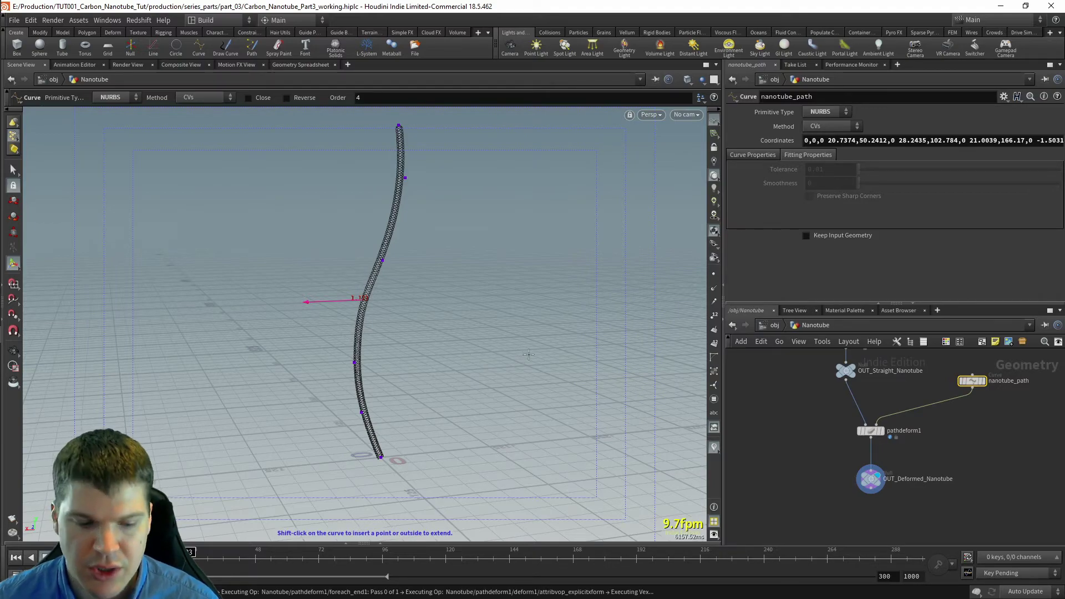
# Step: Interrupt the cooking and check the node info of pathdeform1 for its error
pyautogui.press('Escape')
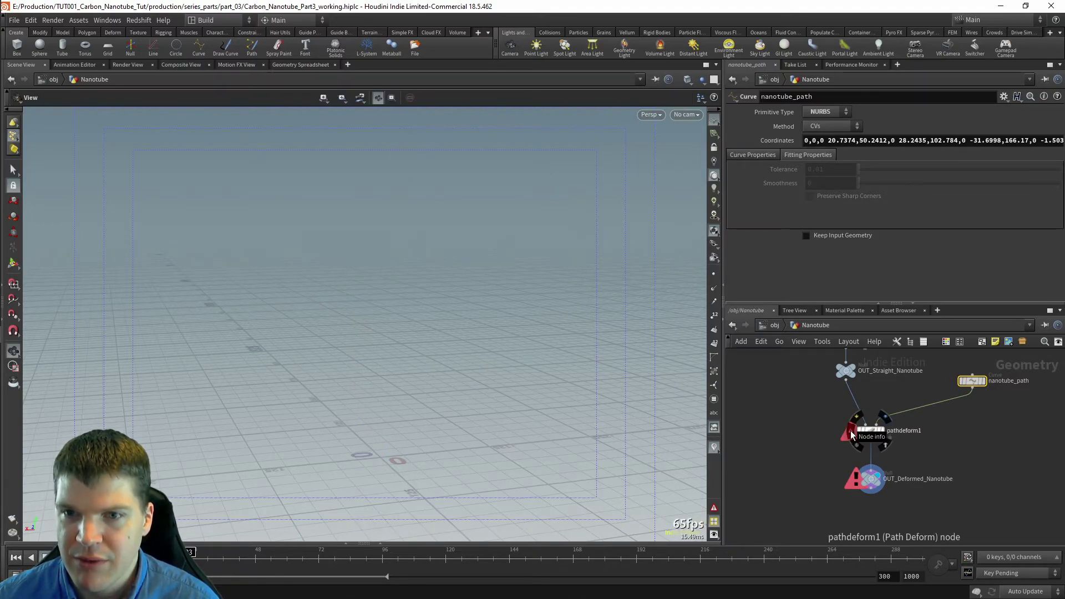
pyautogui.click(850, 431)
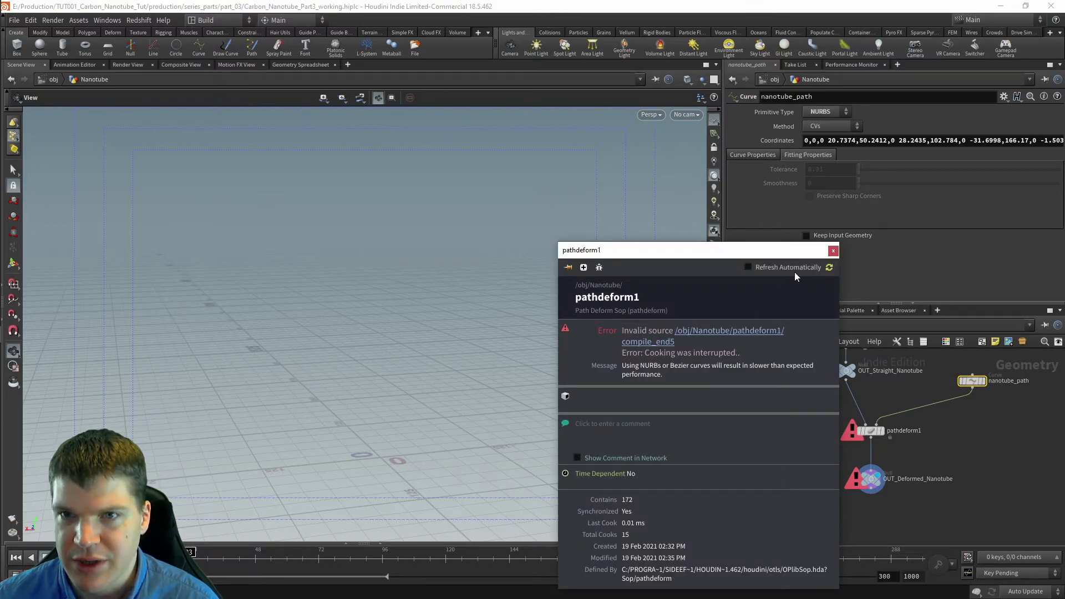
pyautogui.click(832, 251)
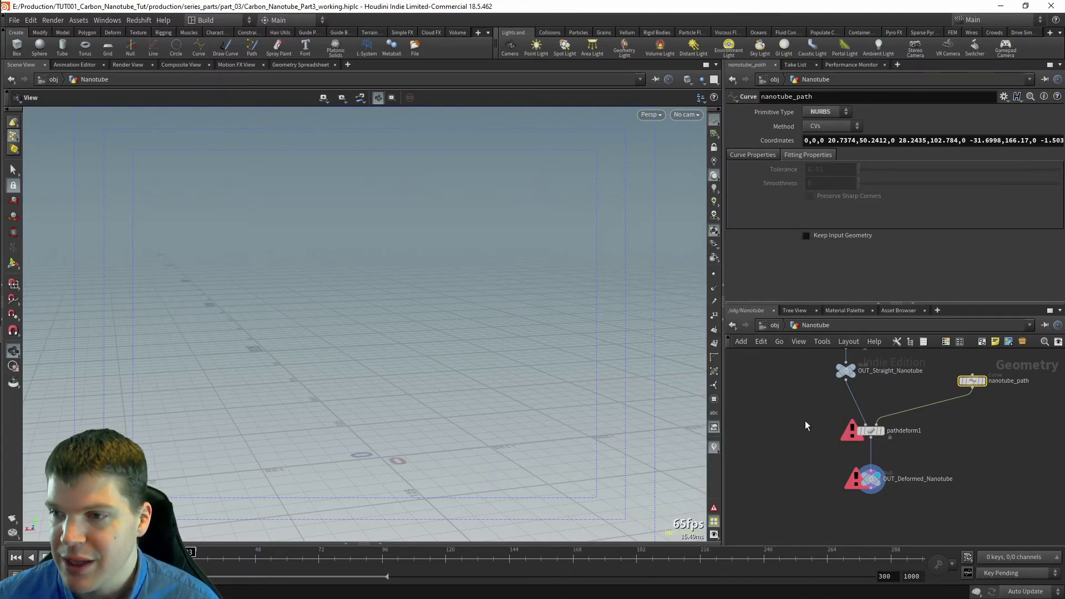
# Step: Turn off the bypass on the pack1 and assemble1 nodes together
pyautogui.moveTo(830, 415); pyautogui.dragTo(820, 494, button='middle')
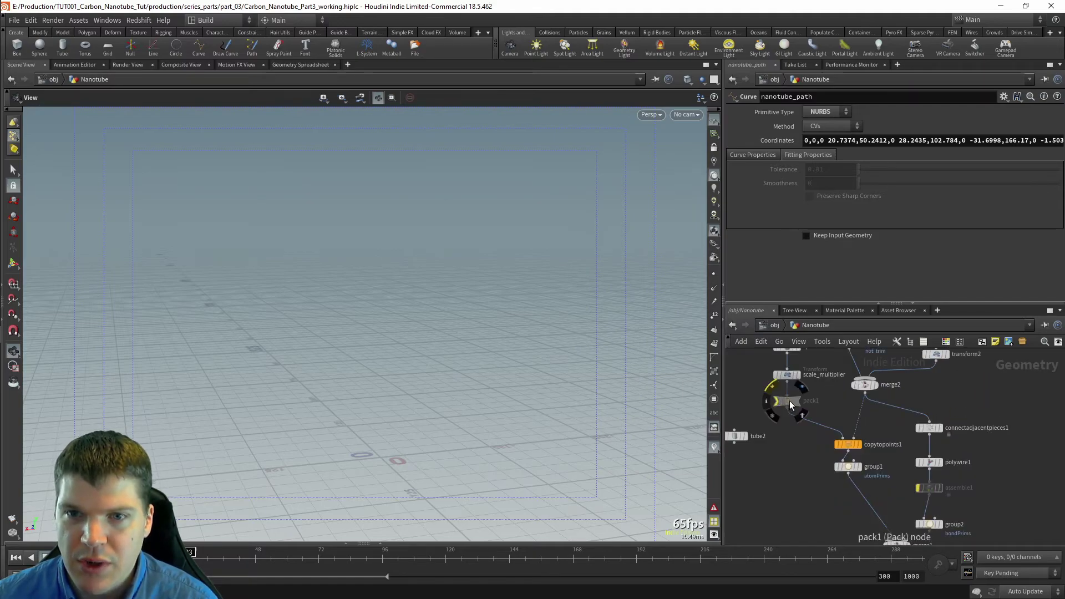
pyautogui.click(787, 401)
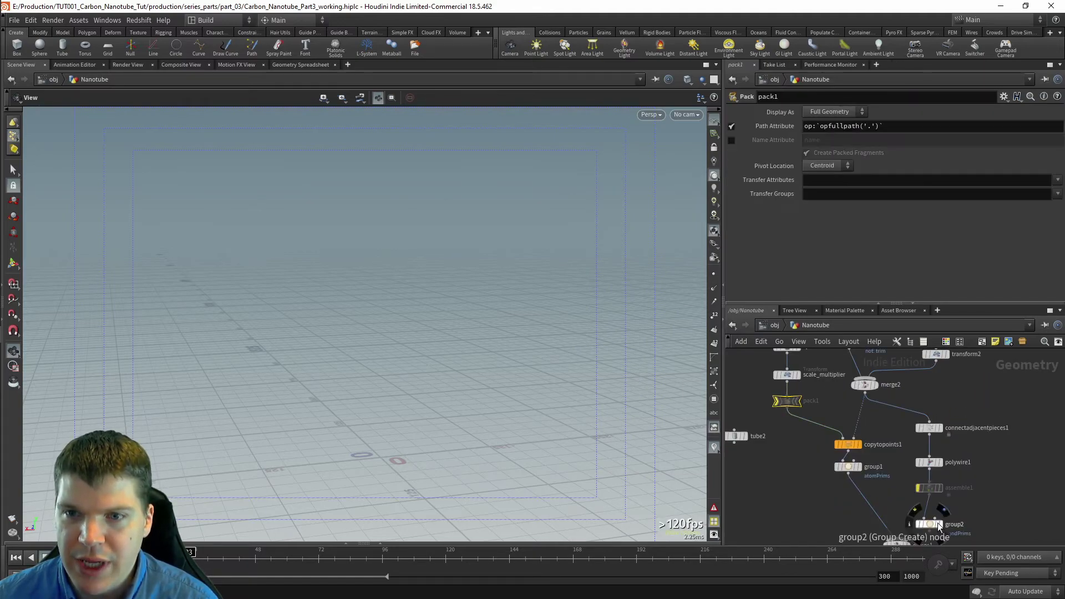
pyautogui.keyDown('shift'); pyautogui.click(929, 488); pyautogui.keyUp('shift')
pyautogui.press('b')
pyautogui.moveTo(901, 506); pyautogui.dragTo(888, 401, button='middle')
# Step: Select nanotube_path and shift one of its middle control points sideways to reshape the deformed nanotube
pyautogui.click(1010, 506)
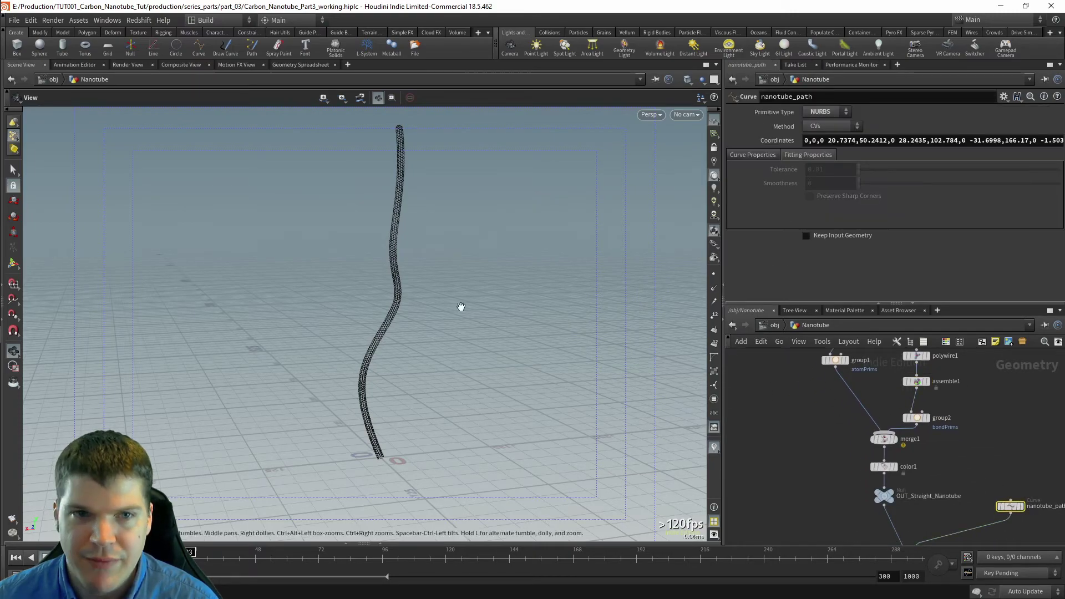
pyautogui.scroll(-2, 353, 325)
pyautogui.moveTo(352, 325); pyautogui.dragTo(511, 351)
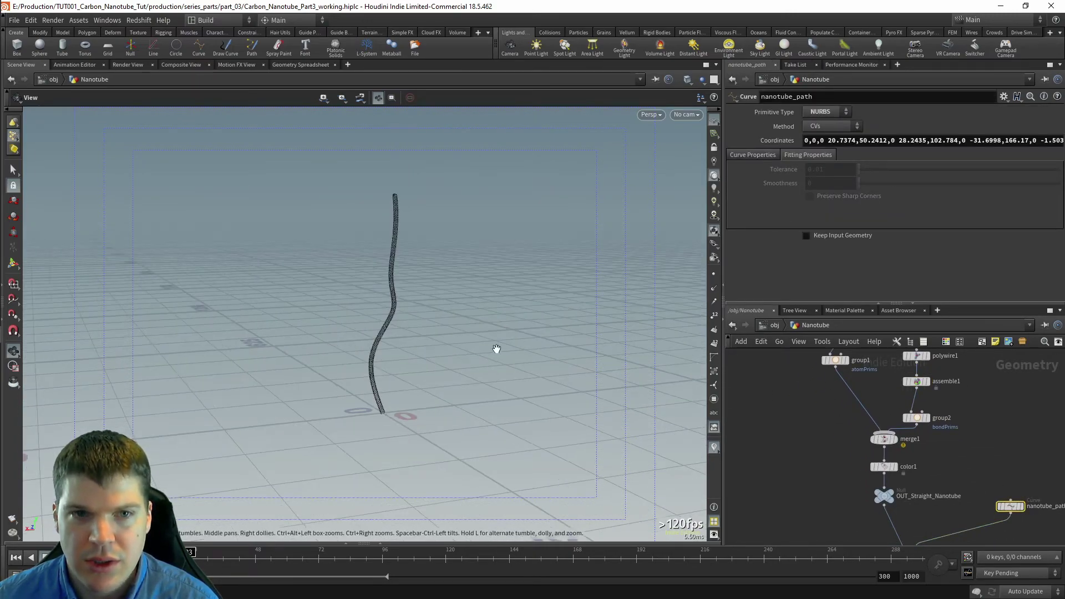
pyautogui.press('Return')
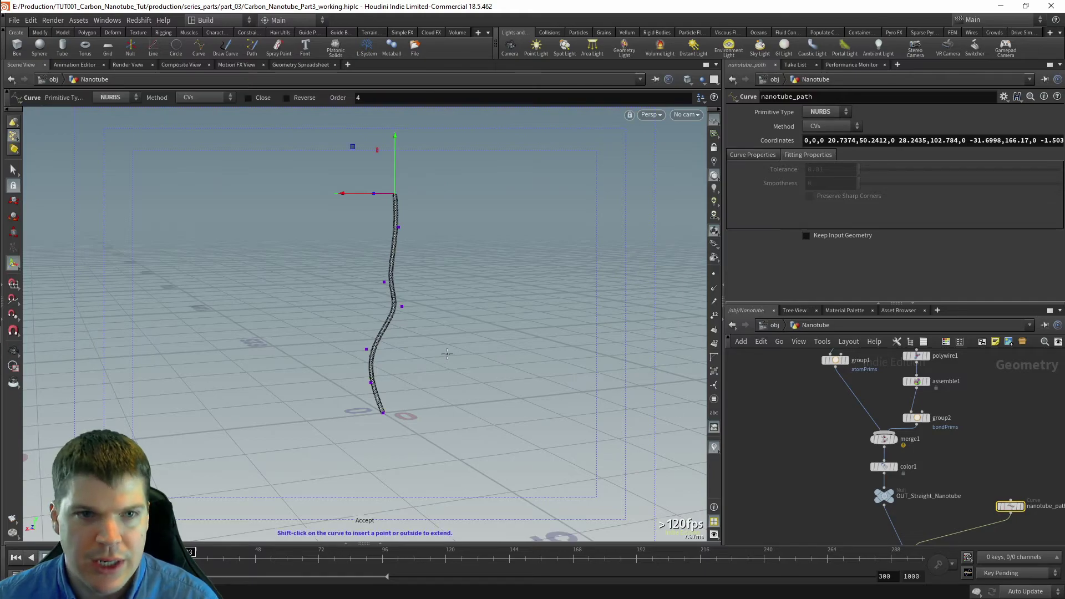
pyautogui.click(401, 312)
pyautogui.keyDown('alt'); pyautogui.moveTo(435, 333); pyautogui.dragTo(357, 320); pyautogui.keyUp('alt')
pyautogui.scroll(3, 443, 316)
pyautogui.press('Return')
pyautogui.moveTo(290, 311); pyautogui.dragTo(353, 328, button='middle')
pyautogui.moveTo(353, 328); pyautogui.dragTo(336, 330)
pyautogui.keyDown('alt'); pyautogui.moveTo(461, 311); pyautogui.dragTo(598, 331); pyautogui.keyUp('alt')
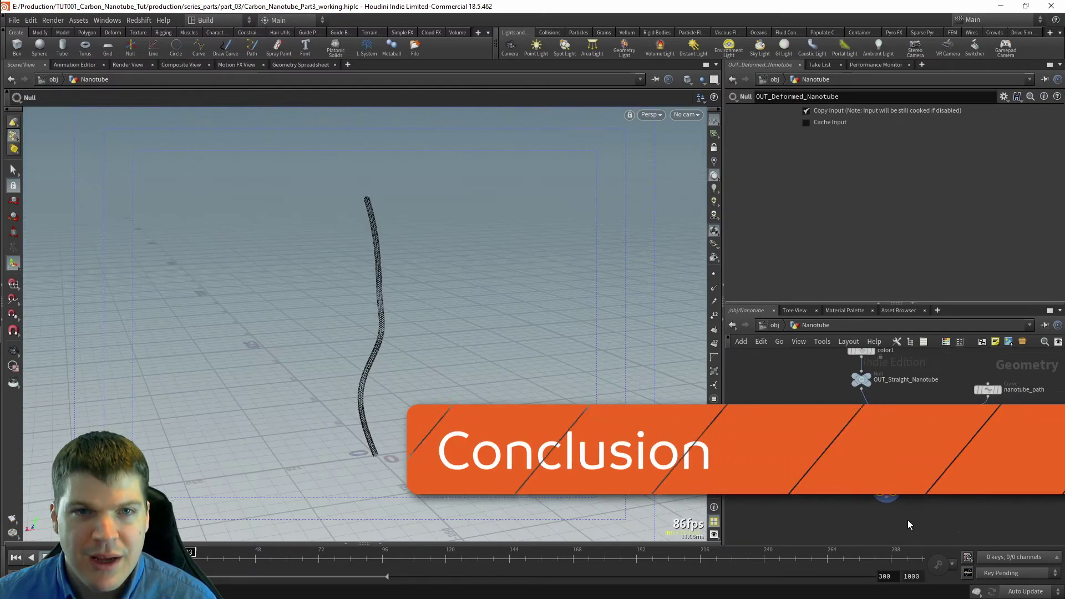
# Step: Delete the unused, unconnected tube2 node from the Nanotube network
pyautogui.keyDown('alt'); pyautogui.moveTo(413, 433); pyautogui.dragTo(433, 384); pyautogui.keyUp('alt')
pyautogui.keyDown('alt'); pyautogui.moveTo(408, 192); pyautogui.dragTo(391, 277); pyautogui.keyUp('alt')
pyautogui.scroll(-4, 819, 426)
pyautogui.moveTo(819, 426); pyautogui.dragTo(809, 498, button='middle')
pyautogui.scroll(-2, 827, 445)
pyautogui.click(802, 469)
pyautogui.press('Delete')
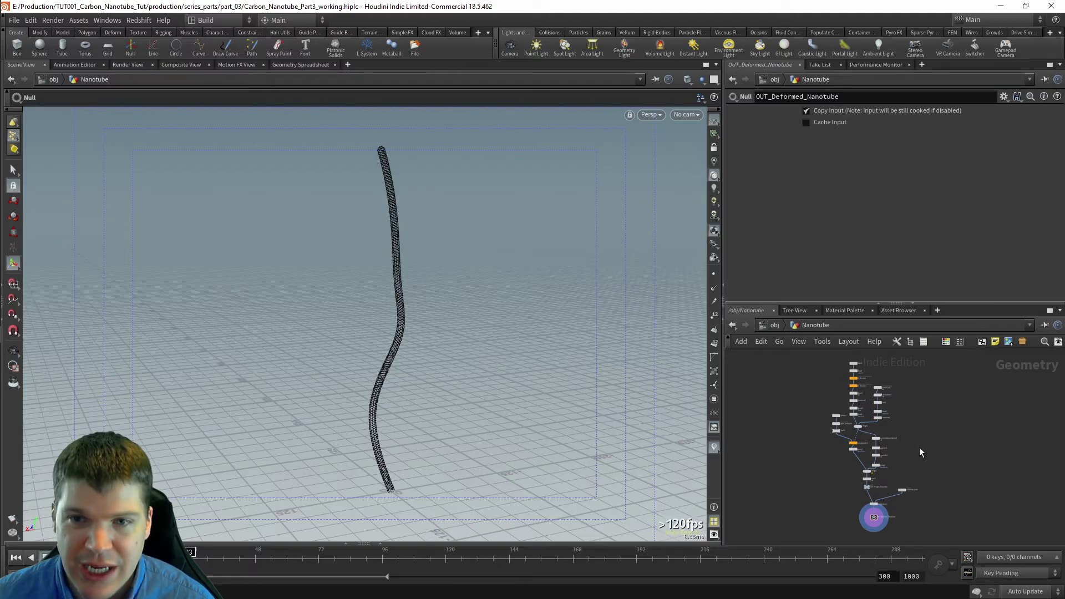
# Step: Examine the capped tip of the deformed nanotube up close in the viewport
pyautogui.keyDown('alt'); pyautogui.moveTo(413, 328); pyautogui.dragTo(691, 324, button='right'); pyautogui.keyUp('alt')
pyautogui.keyDown('alt'); pyautogui.moveTo(589, 295); pyautogui.dragTo(490, 351, button='middle'); pyautogui.keyUp('alt')
pyautogui.keyDown('alt'); pyautogui.moveTo(489, 352); pyautogui.dragTo(595, 328, button='right'); pyautogui.keyUp('alt')
pyautogui.keyDown('alt'); pyautogui.moveTo(594, 328); pyautogui.dragTo(507, 292, button='middle'); pyautogui.keyUp('alt')
pyautogui.moveTo(493, 306)
pyautogui.keyDown('alt'); pyautogui.mouseDown(button='right')
pyautogui.moveTo(451, 314)
pyautogui.moveTo(352, 272)
pyautogui.mouseUp(button='right'); pyautogui.keyUp('alt')
pyautogui.keyDown('alt'); pyautogui.moveTo(352, 271); pyautogui.dragTo(405, 411, button='middle'); pyautogui.keyUp('alt')
pyautogui.keyDown('alt'); pyautogui.moveTo(402, 256); pyautogui.dragTo(426, 339, button='middle'); pyautogui.keyUp('alt')
pyautogui.keyDown('alt'); pyautogui.moveTo(425, 339); pyautogui.dragTo(468, 335, button='right'); pyautogui.keyUp('alt')
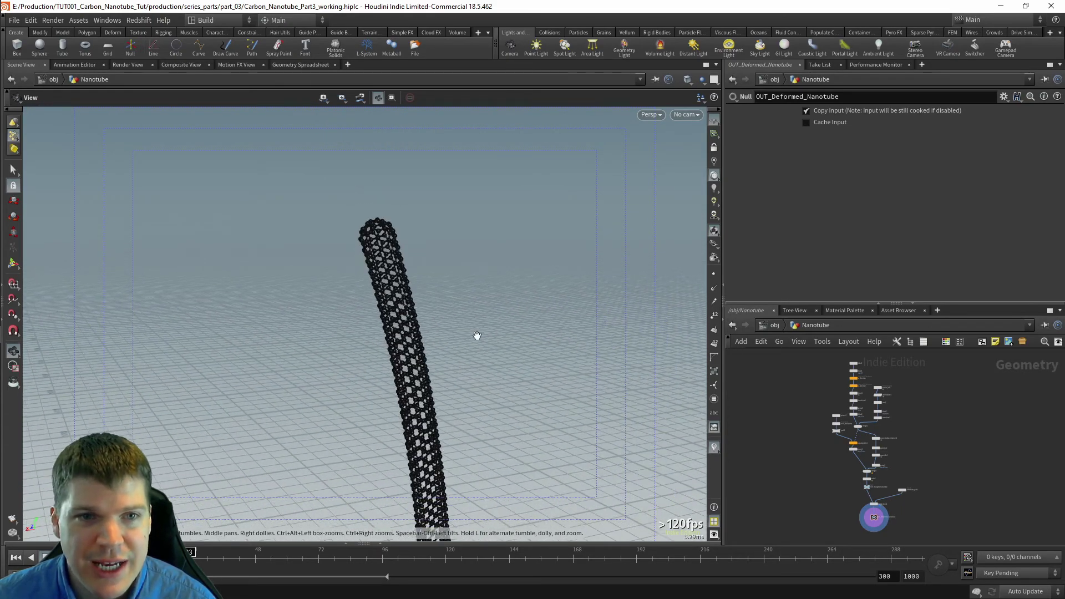
# Step: Rename tube1 at the start of the node chain as hexagon, and blast1 below it as del_redundant
pyautogui.keyDown('alt'); pyautogui.moveTo(906, 424); pyautogui.dragTo(958, 423, button='right'); pyautogui.keyUp('alt')
pyautogui.keyDown('alt'); pyautogui.moveTo(912, 410); pyautogui.dragTo(960, 471, button='middle'); pyautogui.keyUp('alt')
pyautogui.keyDown('alt'); pyautogui.moveTo(950, 464); pyautogui.dragTo(973, 459, button='right'); pyautogui.keyUp('alt')
pyautogui.keyDown('alt'); pyautogui.moveTo(960, 431); pyautogui.dragTo(999, 503, button='middle'); pyautogui.keyUp('alt')
pyautogui.keyDown('alt'); pyautogui.moveTo(912, 414); pyautogui.dragTo(927, 410, button='middle'); pyautogui.keyUp('alt')
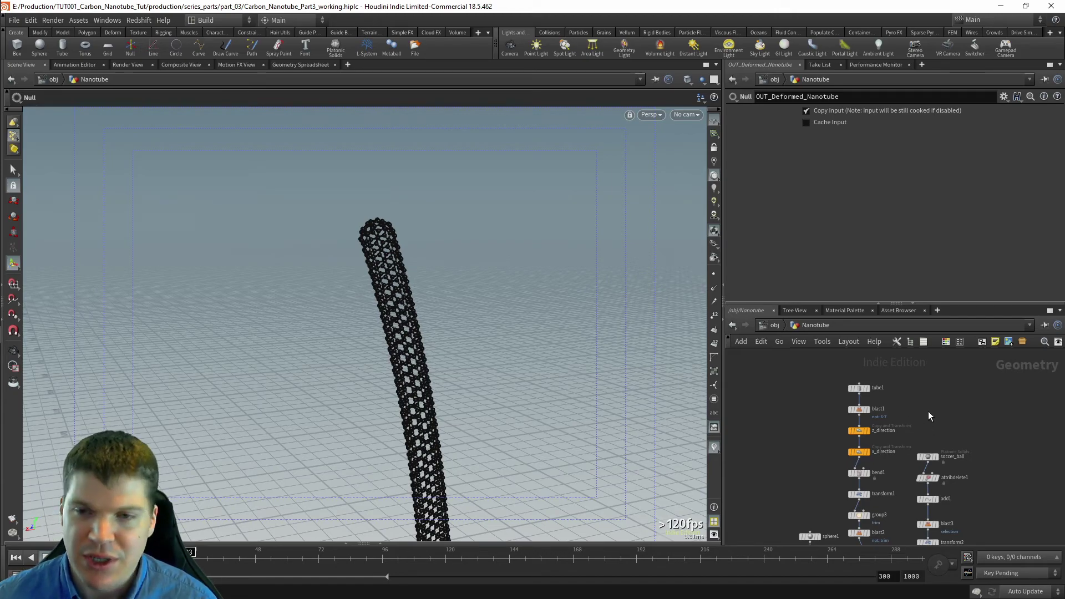
pyautogui.moveTo(913, 416); pyautogui.dragTo(920, 411, button='middle')
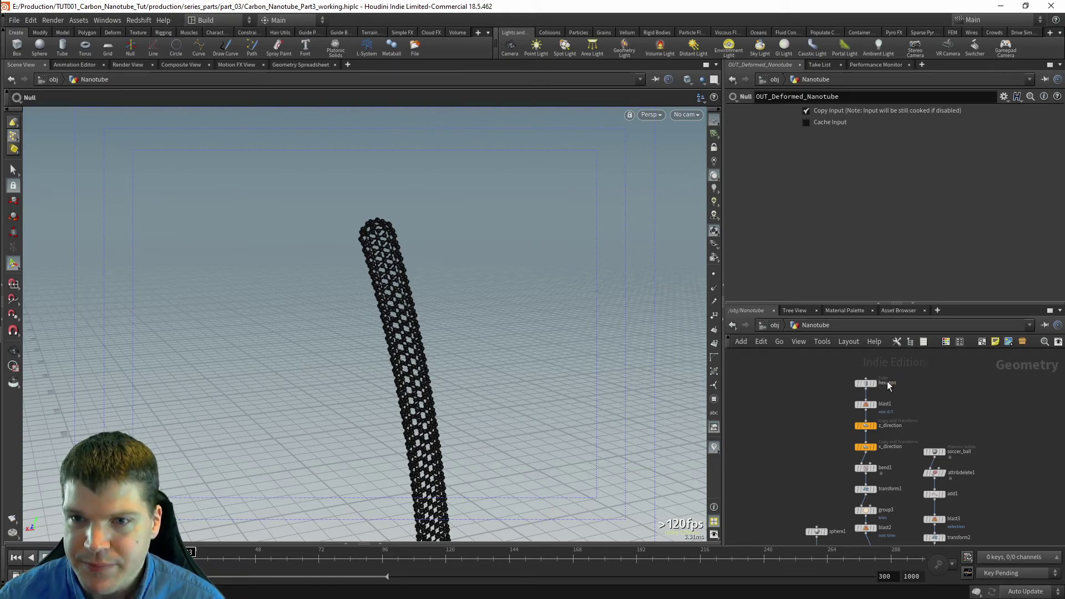
pyautogui.doubleClick(885, 404)
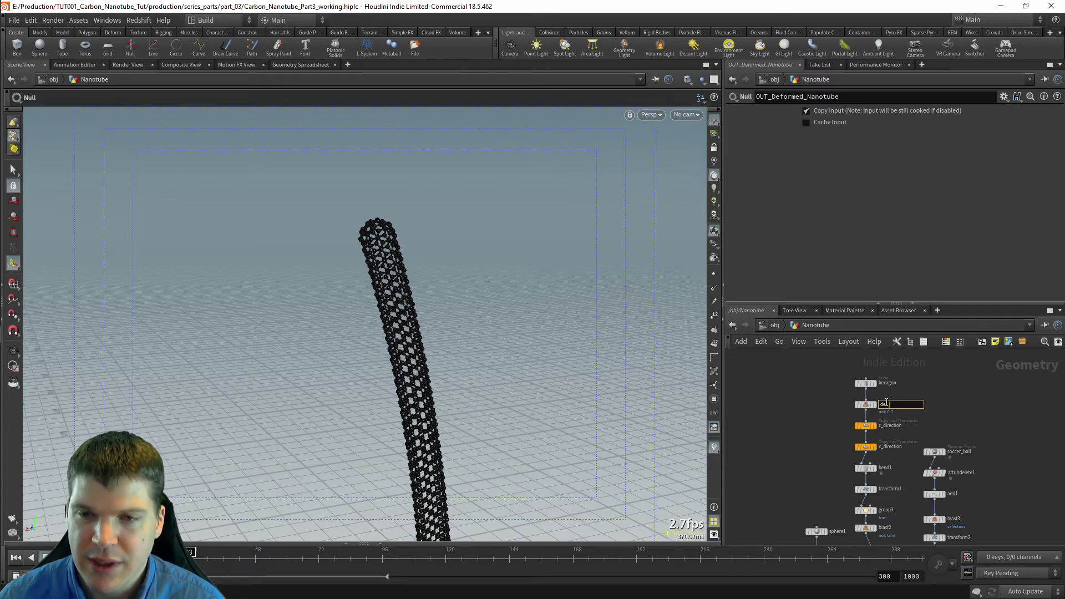
pyautogui.write('del_redundant')
pyautogui.press('Return')
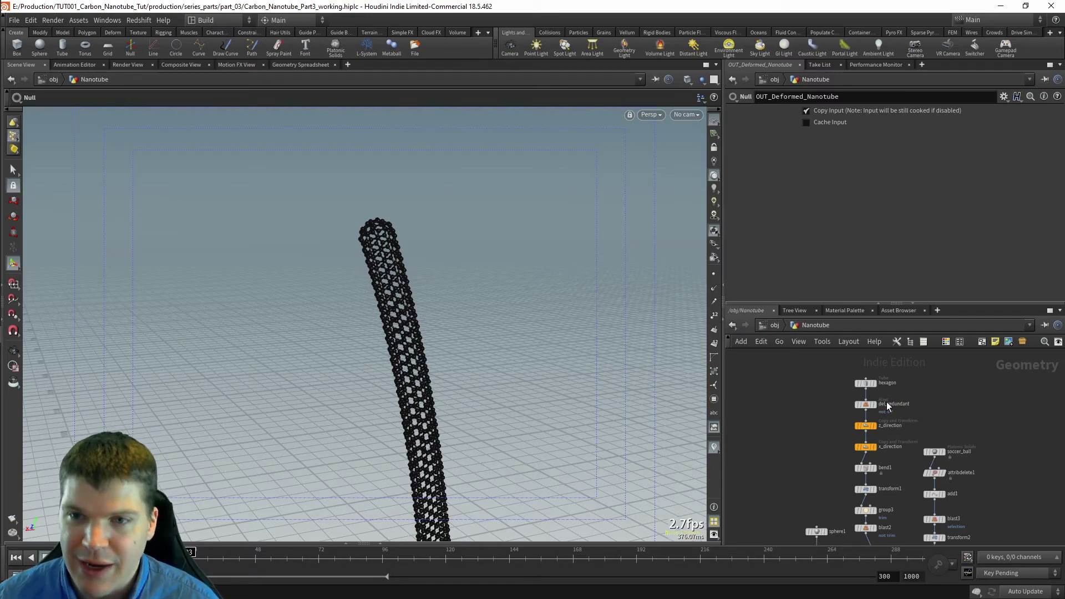
# Step: Rename the bend1 node as roll_tube and the transform1 node below it as center_in_y
pyautogui.scroll(5, 943, 404)
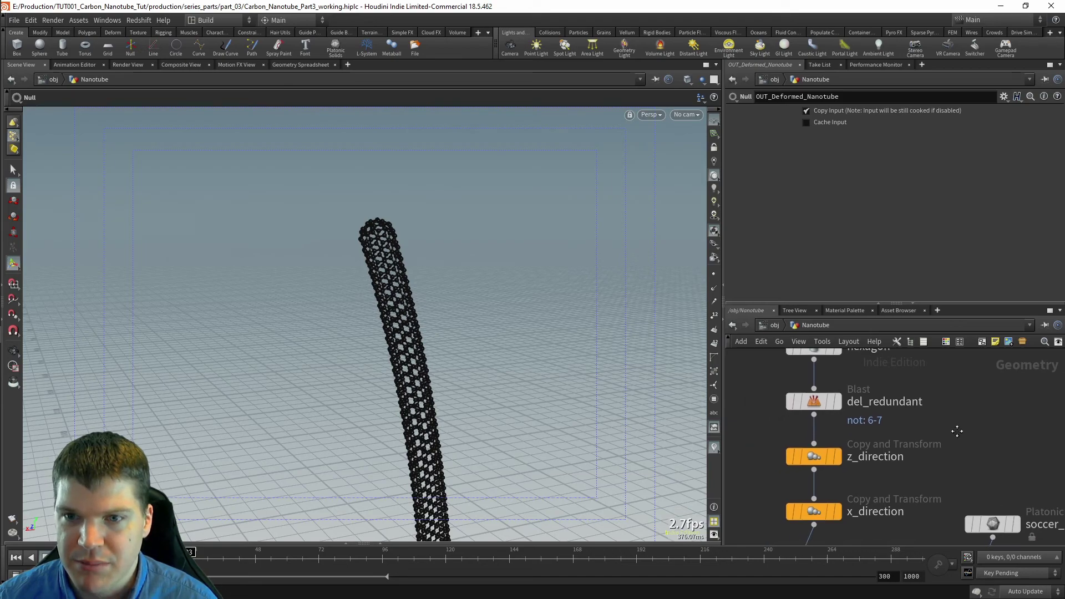
pyautogui.moveTo(954, 431); pyautogui.dragTo(982, 411, button='middle')
pyautogui.keyDown('alt'); pyautogui.moveTo(905, 454); pyautogui.dragTo(906, 408, button='middle'); pyautogui.keyUp('alt')
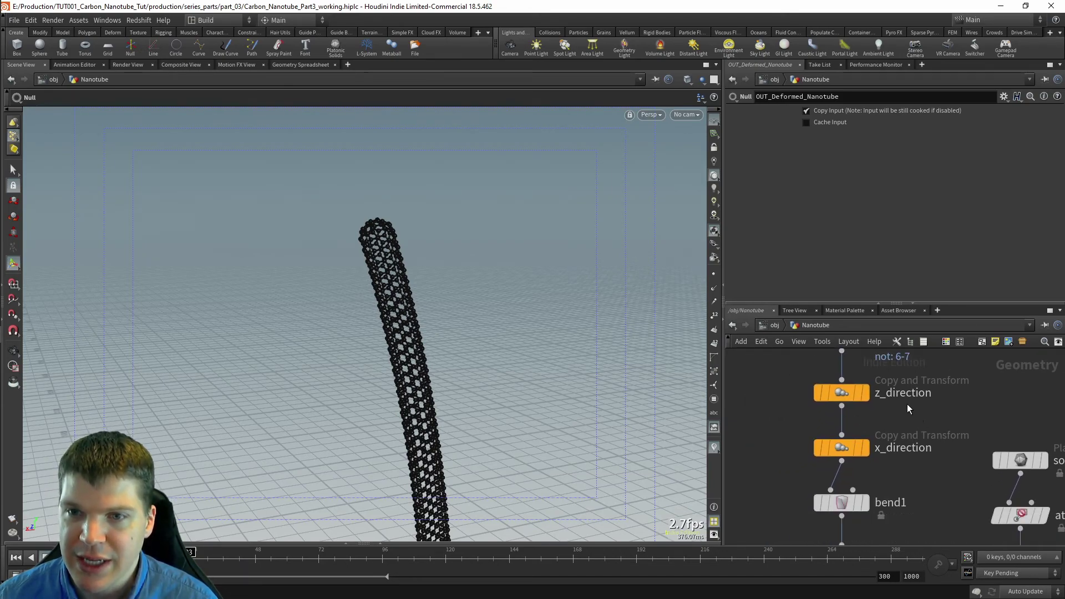
pyautogui.moveTo(930, 477); pyautogui.dragTo(945, 388, button='middle')
pyautogui.doubleClick(911, 426)
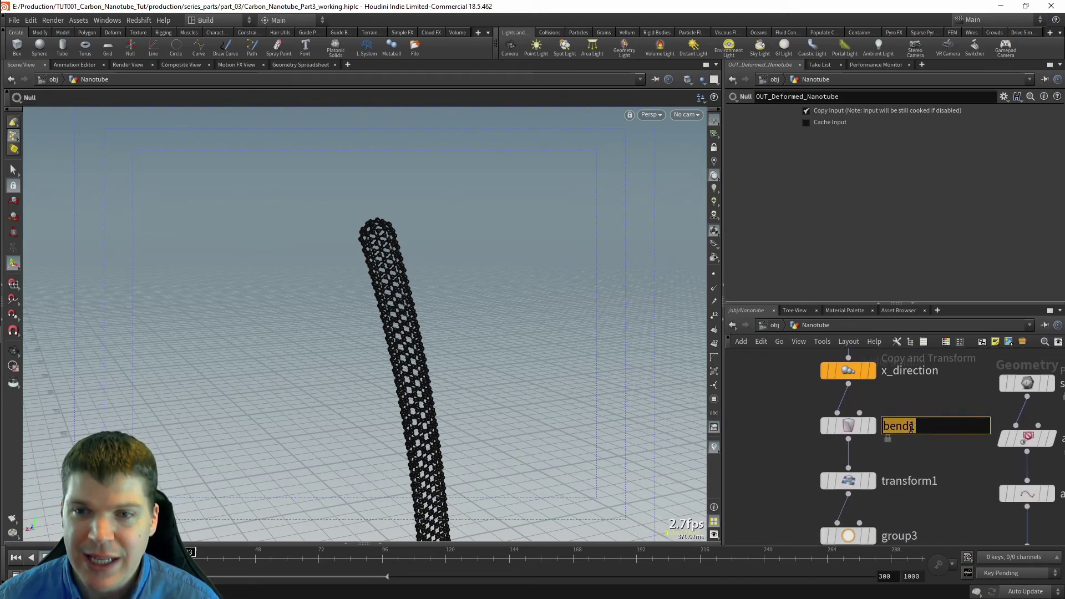
pyautogui.write('roll_tube')
pyautogui.press('Return')
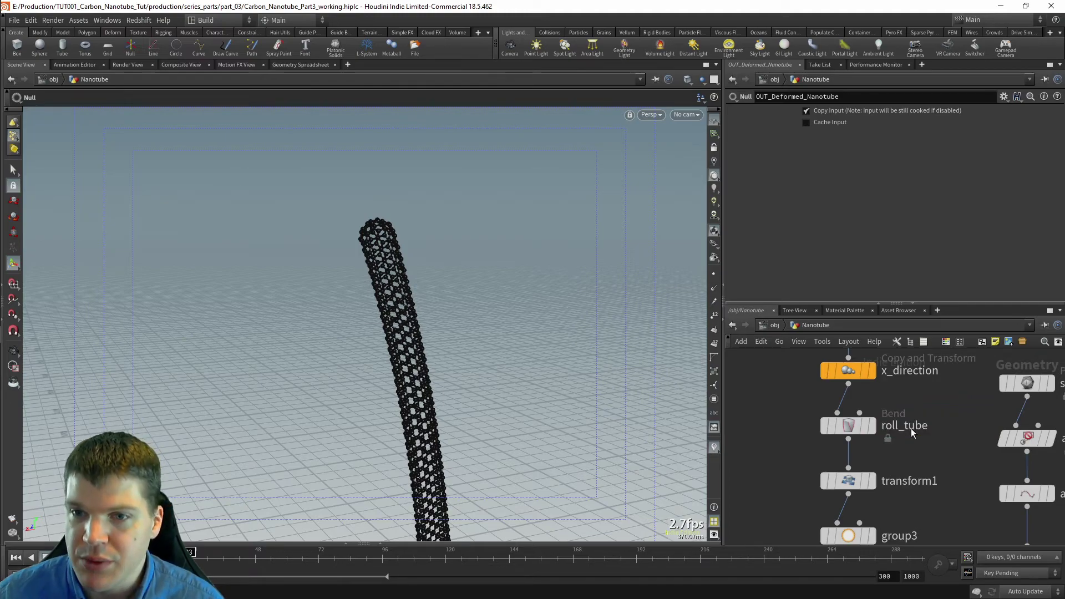
pyautogui.doubleClick(923, 480)
pyautogui.write('cent')
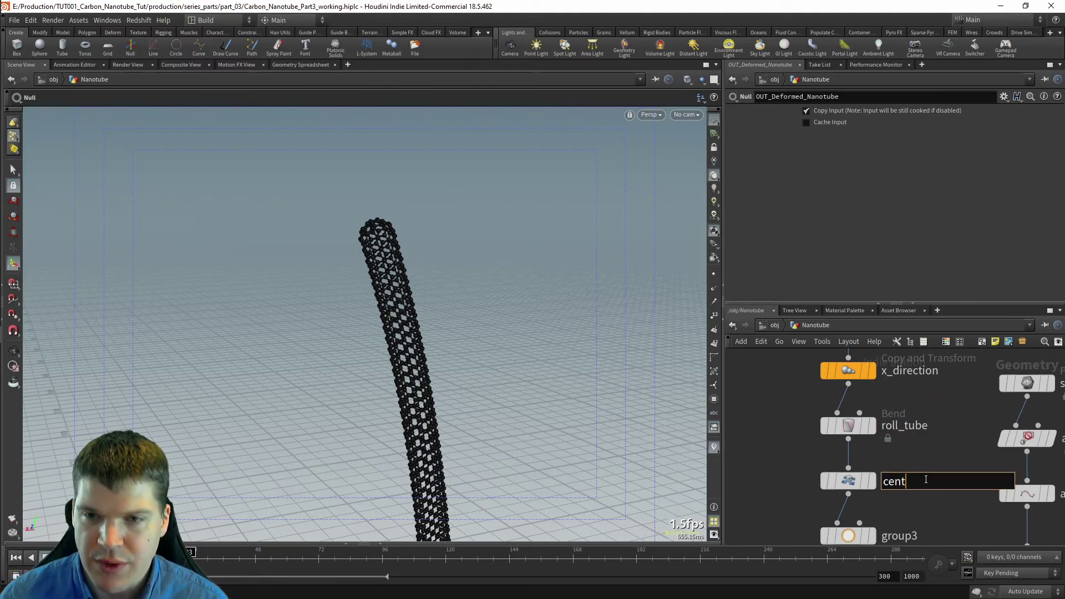
pyautogui.write('er_in_y')
pyautogui.press('Return')
# Step: Rename the group3 node as trim and the blast2 node below it as trim_ends
pyautogui.moveTo(935, 501); pyautogui.dragTo(934, 415, button='middle')
pyautogui.doubleClick(920, 451)
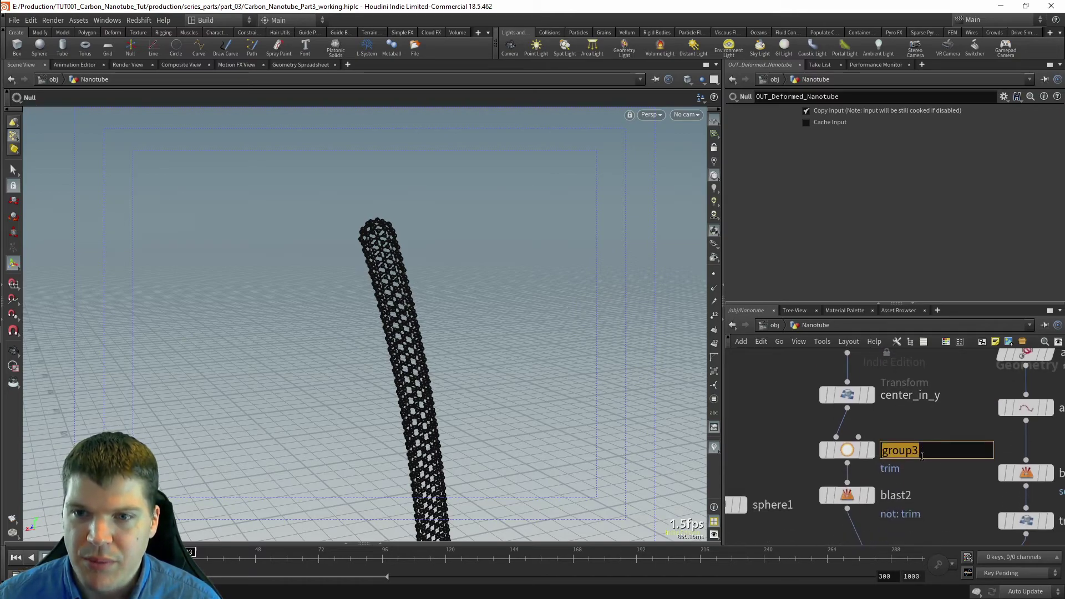
pyautogui.write('trim')
pyautogui.press('Return')
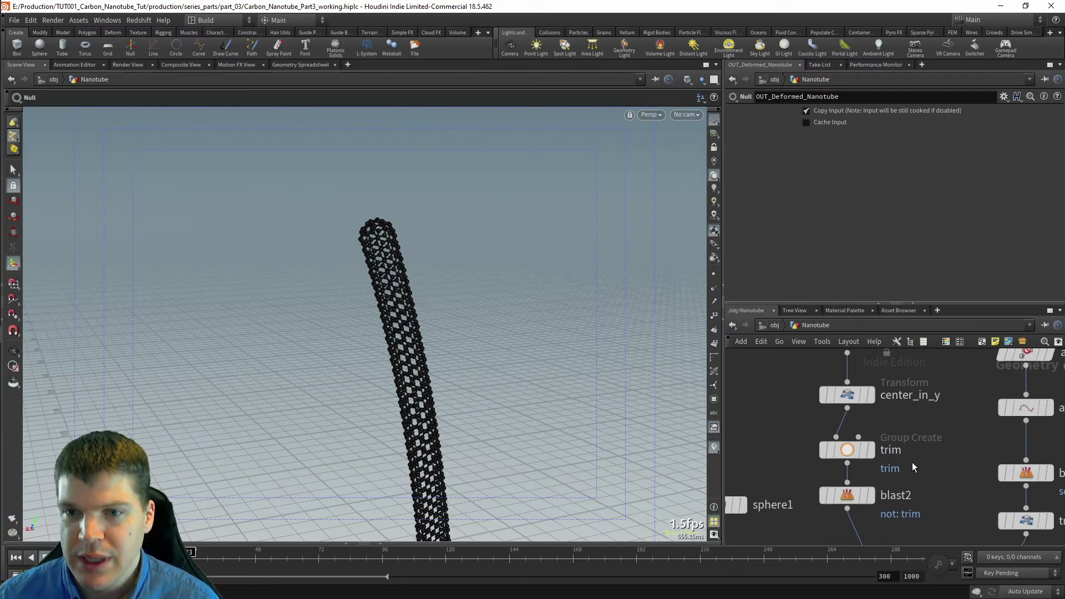
pyautogui.doubleClick(898, 495)
pyautogui.write('trim_ends')
pyautogui.press('Return')
# Step: Below soccer_ball, rename attribdelete1 as del_color and add1 as del_prims
pyautogui.moveTo(947, 500); pyautogui.dragTo(867, 579, button='middle')
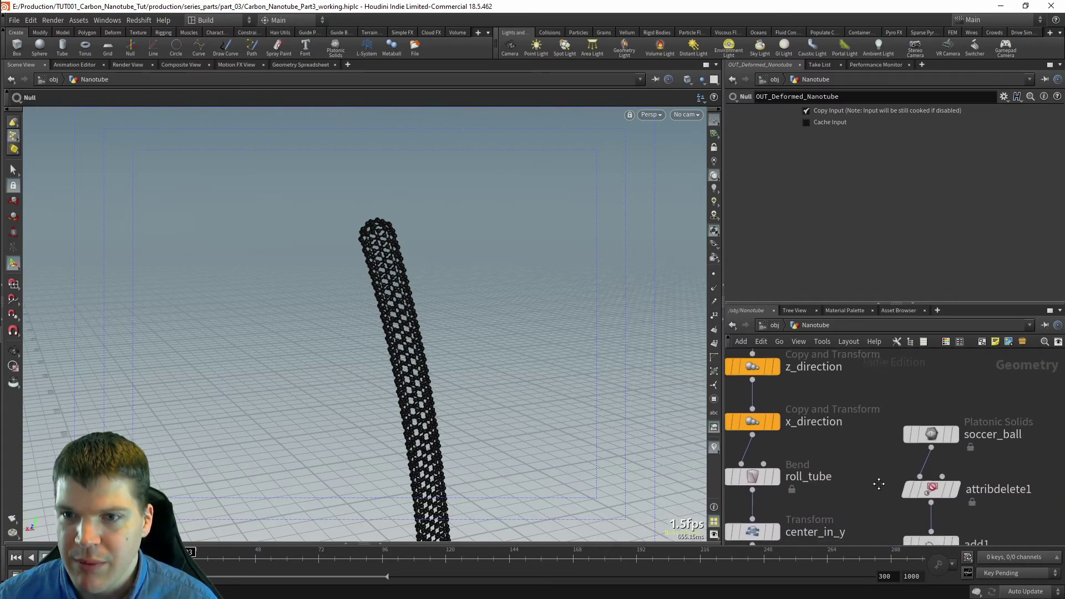
pyautogui.doubleClick(955, 434)
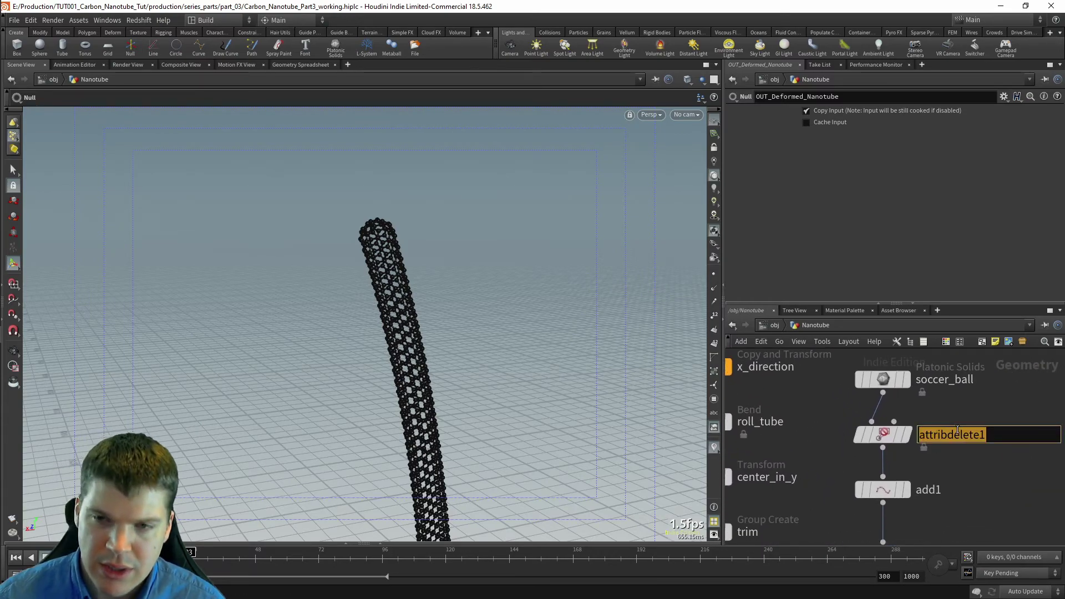
pyautogui.write('del_cl')
pyautogui.press('BackSpace')
pyautogui.write('olor')
pyautogui.press('Return')
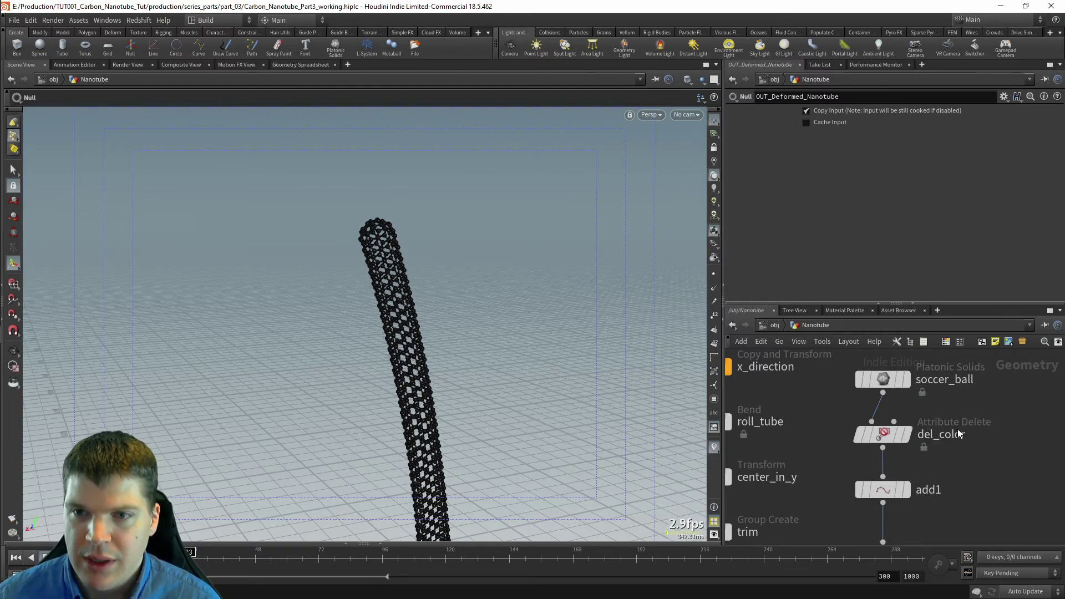
pyautogui.moveTo(957, 467); pyautogui.dragTo(973, 427, button='middle')
pyautogui.click(933, 471)
pyautogui.doubleClick(932, 452)
pyautogui.write('del')
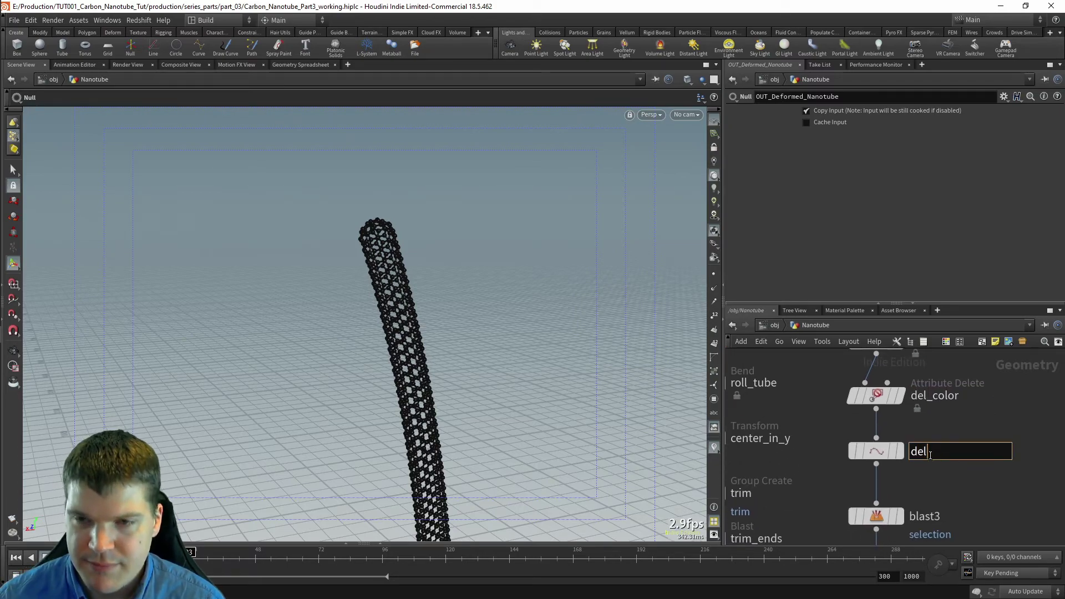
pyautogui.write('_prims')
pyautogui.press('Return')
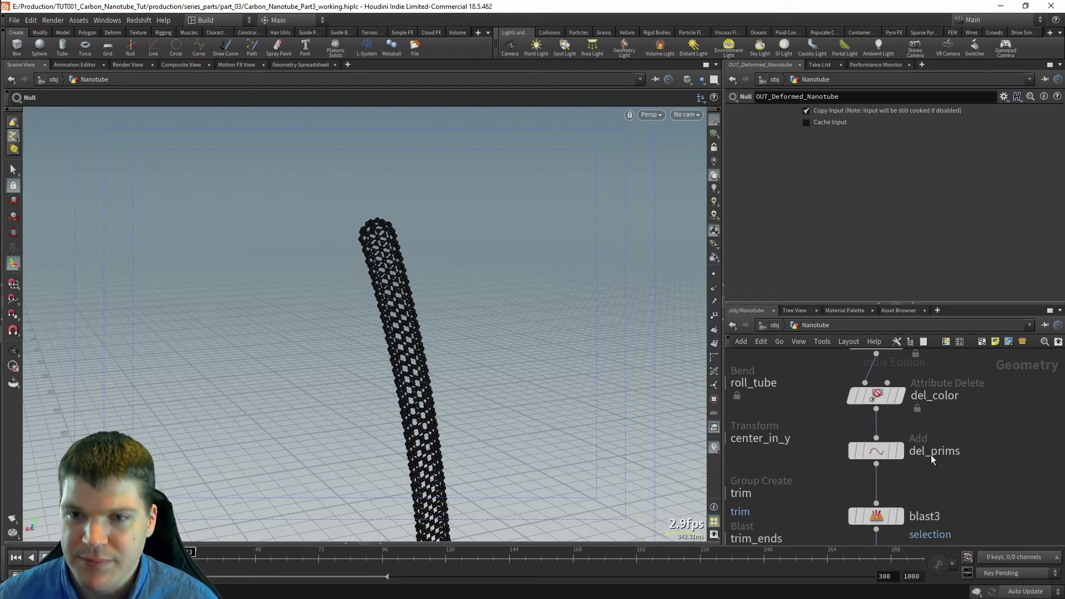
# Step: Rename the blast3 node as del_half and the transform2 node below it as aligned_to_tube
pyautogui.moveTo(965, 504); pyautogui.dragTo(976, 427, button='middle')
pyautogui.doubleClick(950, 439)
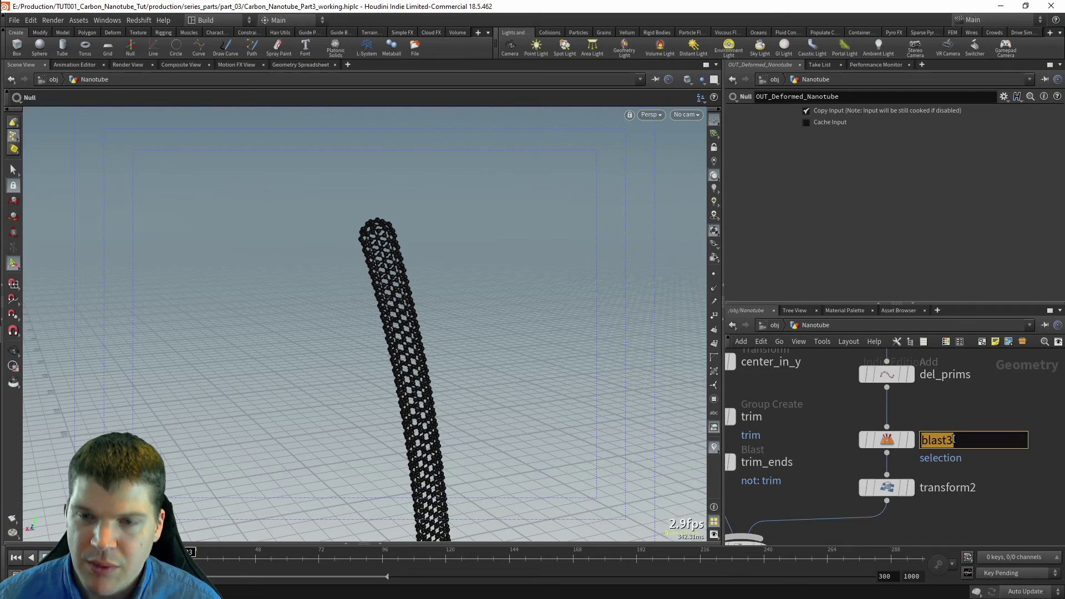
pyautogui.write('del_half')
pyautogui.press('Return')
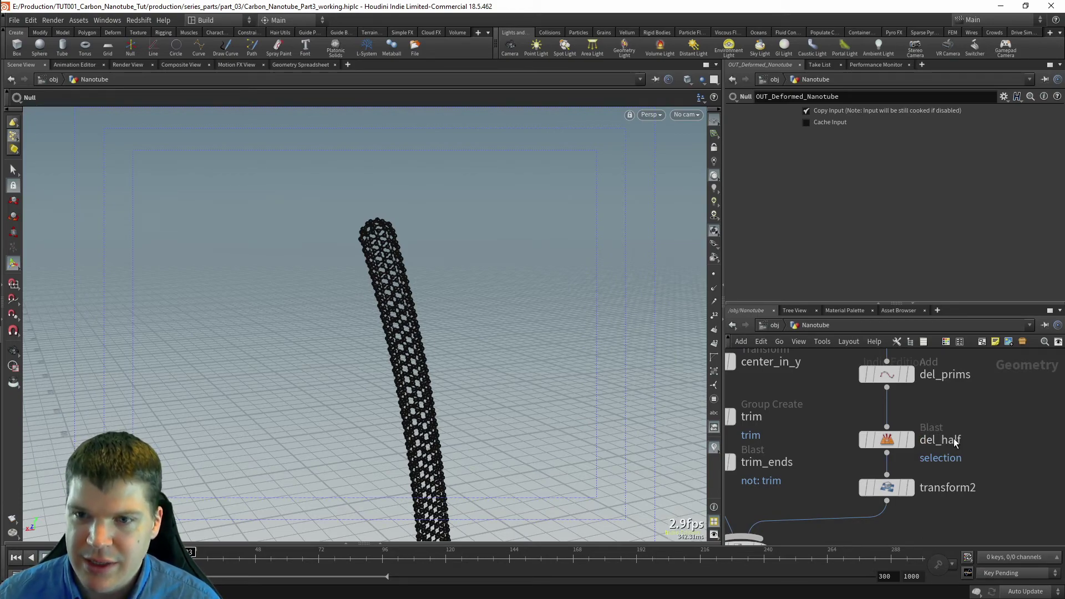
pyautogui.doubleClick(960, 489)
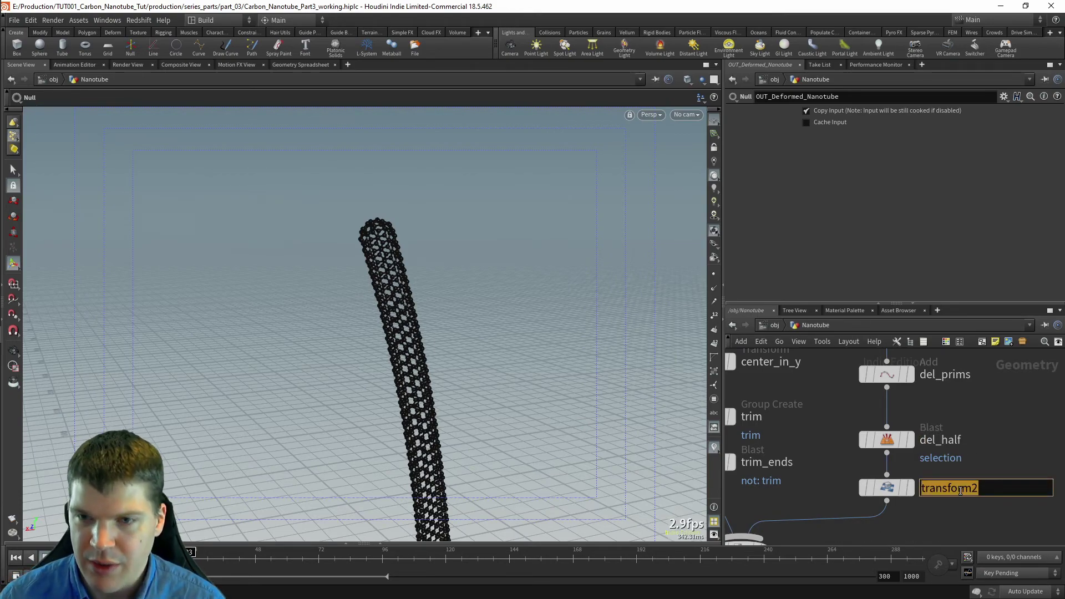
pyautogui.write('aligned_tub')
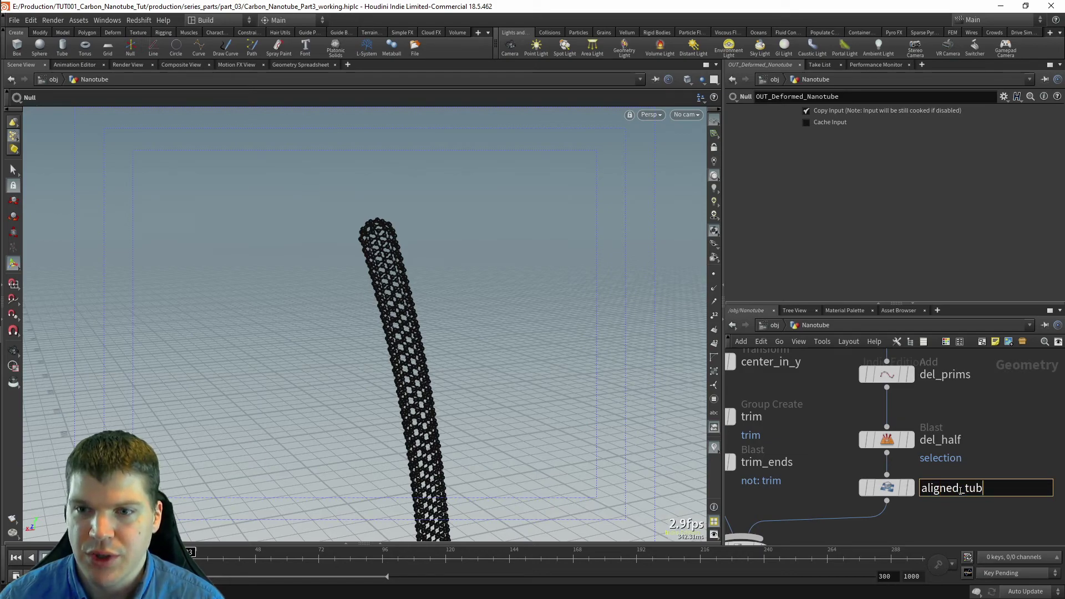
pyautogui.write('e')
pyautogui.click(961, 490)
pyautogui.write('_to')
pyautogui.press('Return')
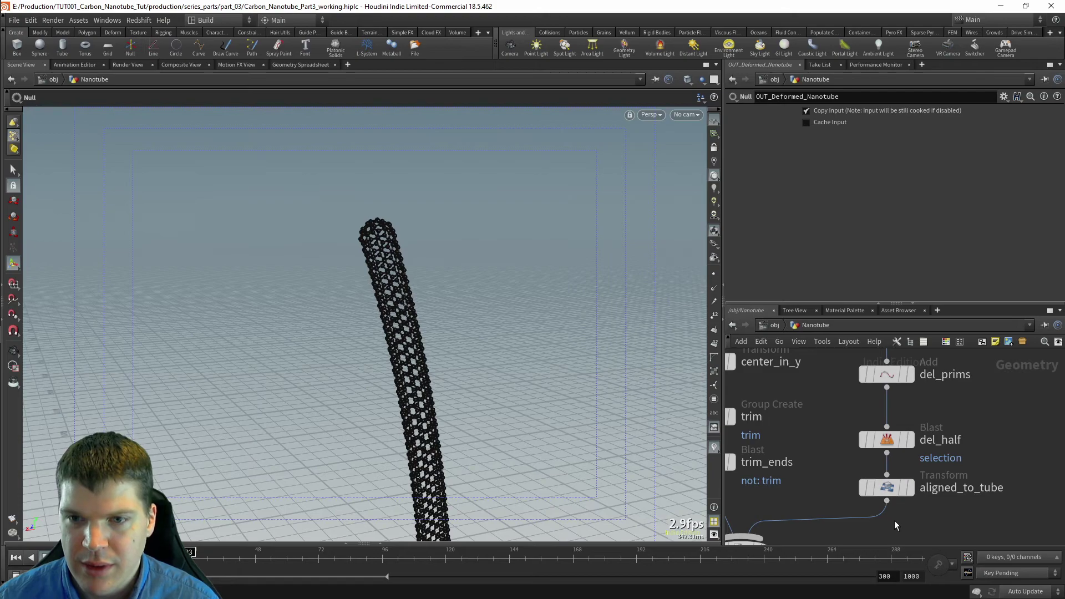
# Step: In the atom branch, rename sphere1 as atom_sphere and pack1 as atomPack
pyautogui.scroll(-5, 882, 488)
pyautogui.press('space')
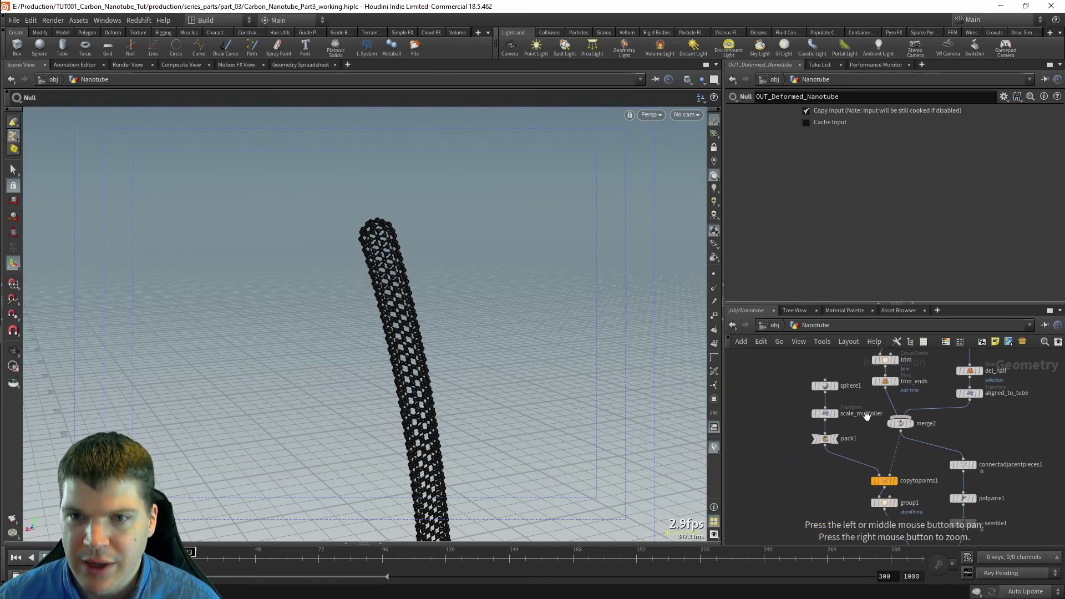
pyautogui.doubleClick(850, 386)
pyautogui.write('atom')
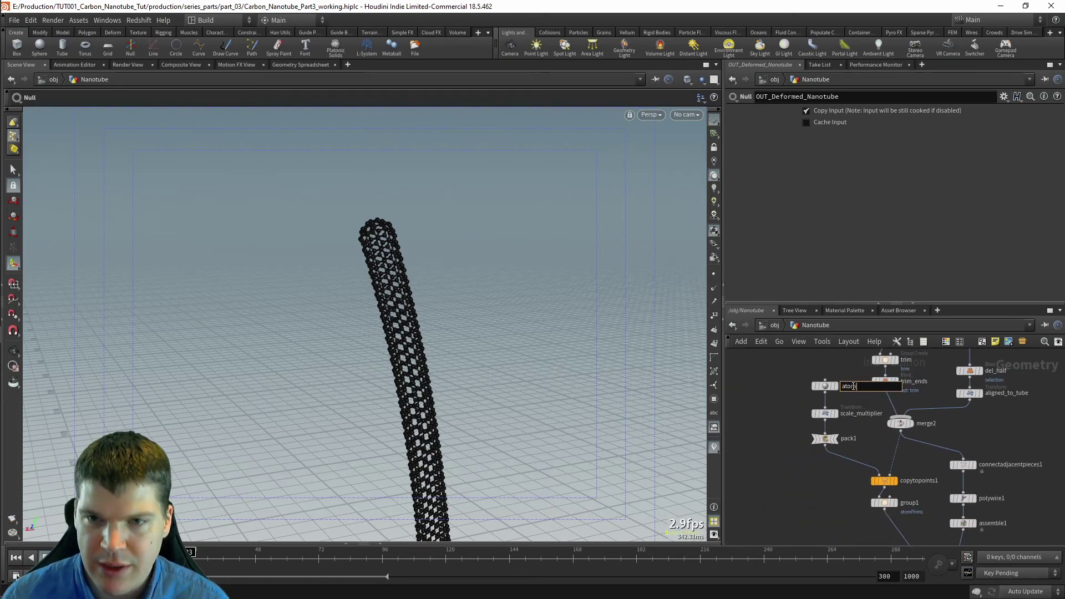
pyautogui.write('_sphere')
pyautogui.press('Return')
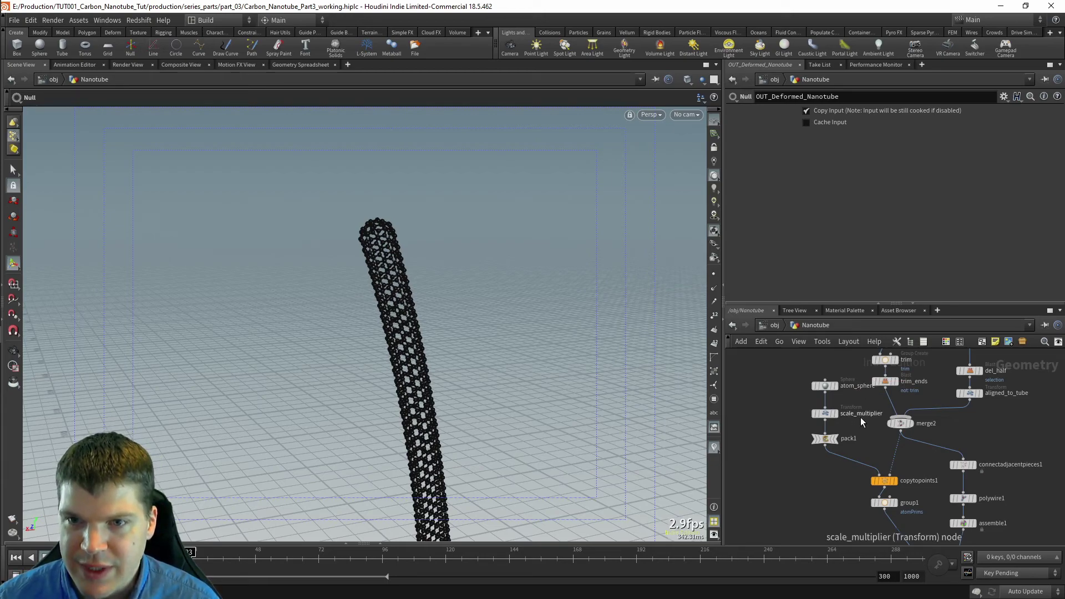
pyautogui.doubleClick(849, 438)
pyautogui.press('Home')
pyautogui.write('atom')
pyautogui.press('End')
pyautogui.press('BackSpace')
pyautogui.press('Return')
# Step: Rename the group1 node below copytopoints1 as atomPrims_grp
pyautogui.moveTo(885, 451); pyautogui.dragTo(857, 454, button='middle')
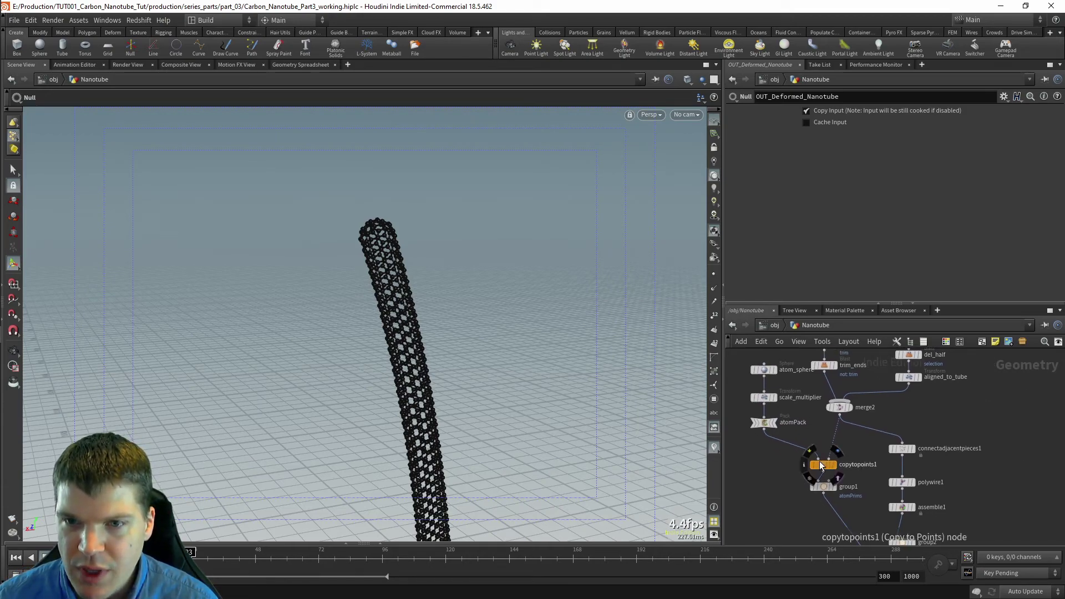
pyautogui.moveTo(846, 502); pyautogui.dragTo(854, 466, button='middle')
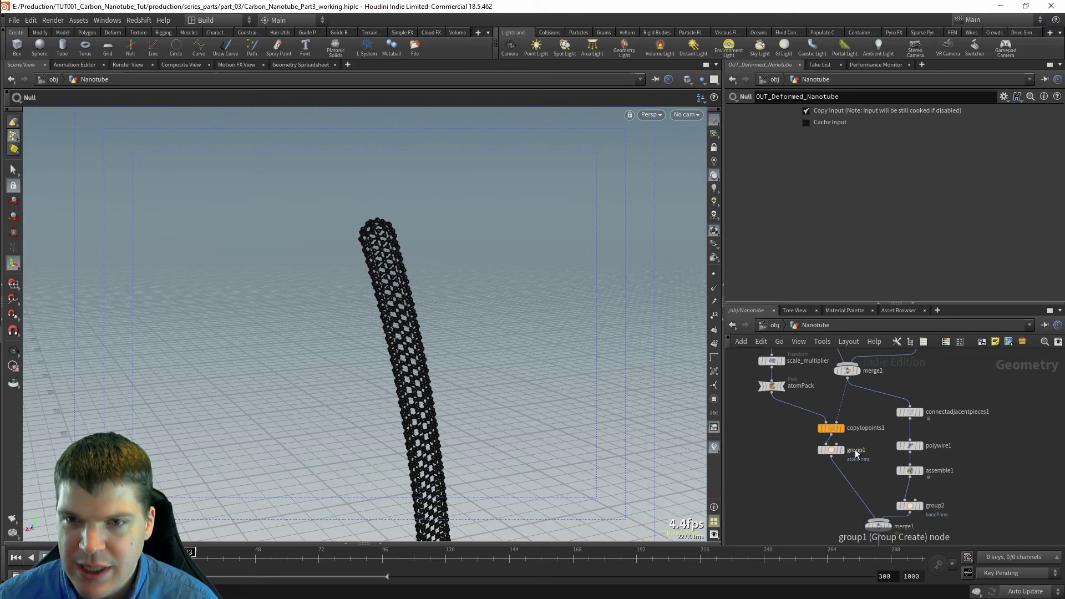
pyautogui.doubleClick(856, 451)
pyautogui.write('at')
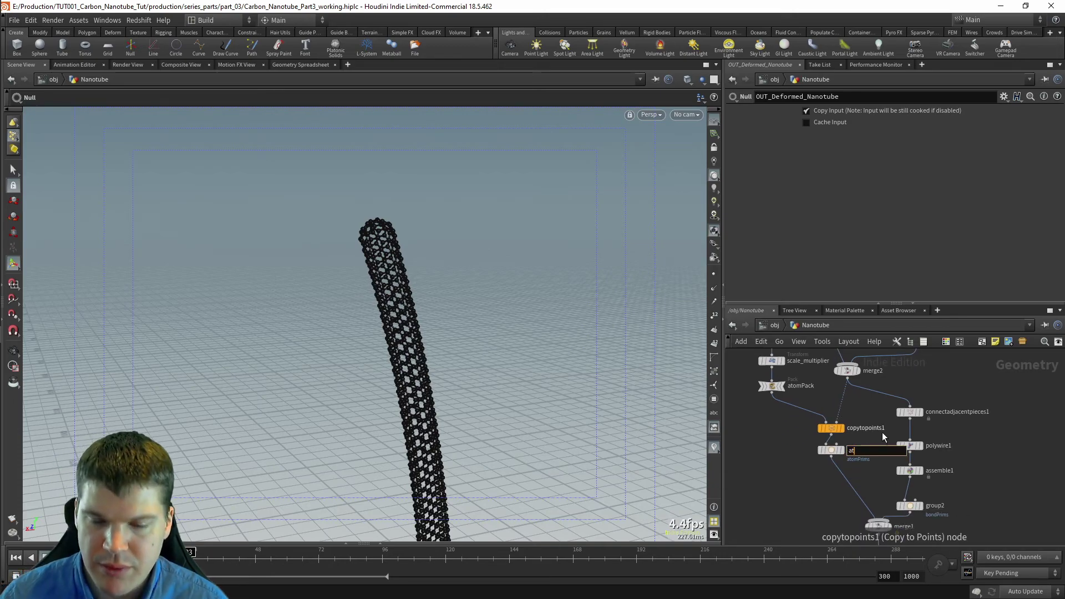
pyautogui.write('omPrims_grp')
pyautogui.press('Return')
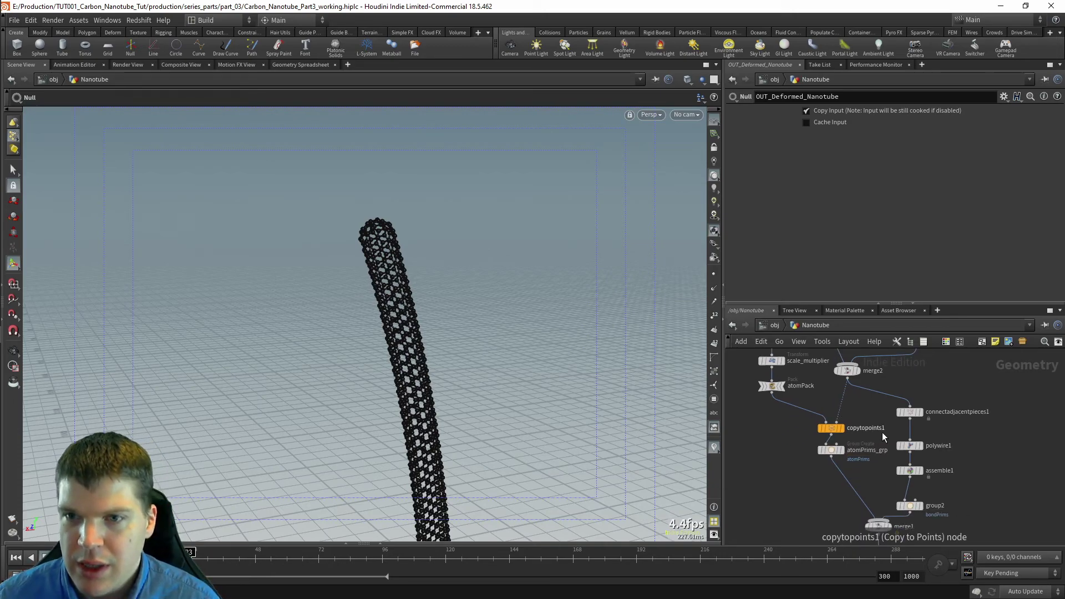
# Step: Rename the connectadjacentpieces1 node in the bond branch as bond_prims
pyautogui.moveTo(975, 436); pyautogui.dragTo(943, 430, button='middle')
pyautogui.doubleClick(943, 407)
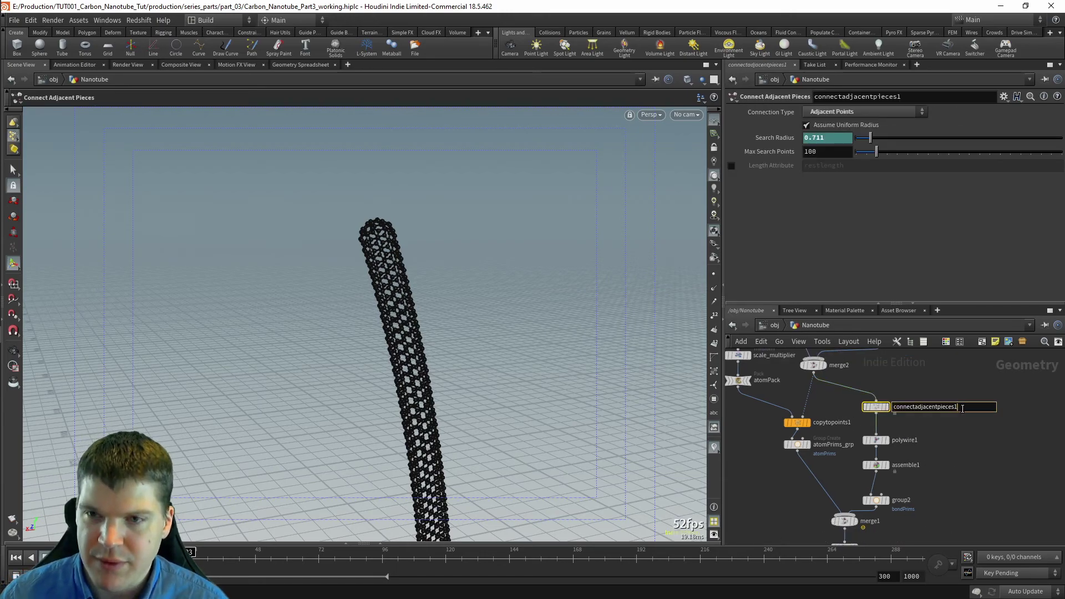
pyautogui.write('bond_co')
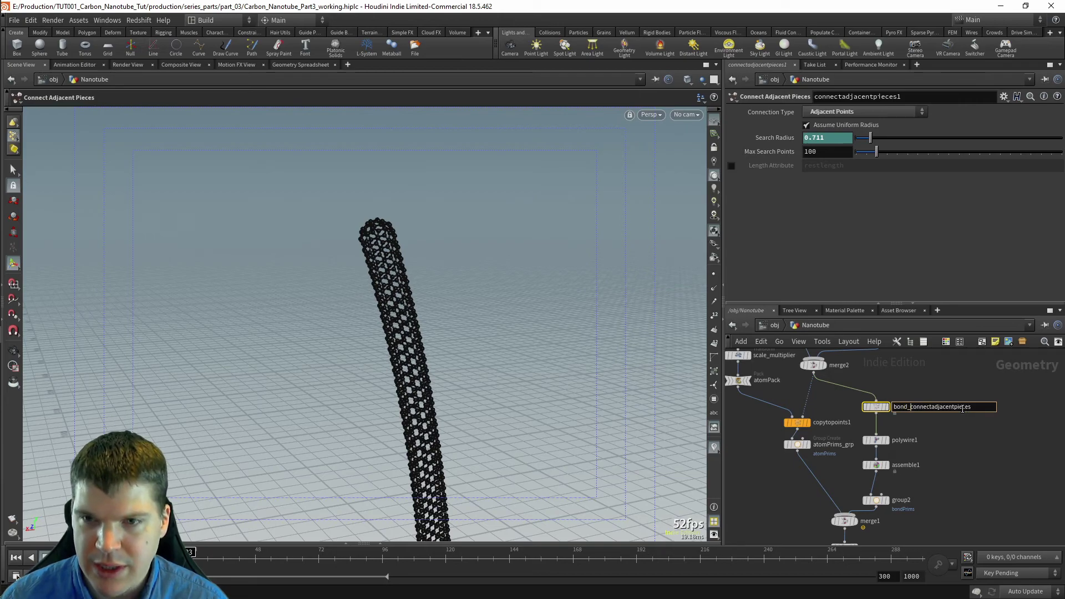
pyautogui.press('BackSpace')
pyautogui.press('BackSpace')
pyautogui.write('prims')
pyautogui.hotkey('shift', 'End')
pyautogui.press('Delete')
pyautogui.press('Return')
# Step: Below bond_prims, rename polywire1 as bond_polywire and assemble1 as bondPack
pyautogui.doubleClick(908, 440)
pyautogui.write('bond_')
pyautogui.press('BackSpace')
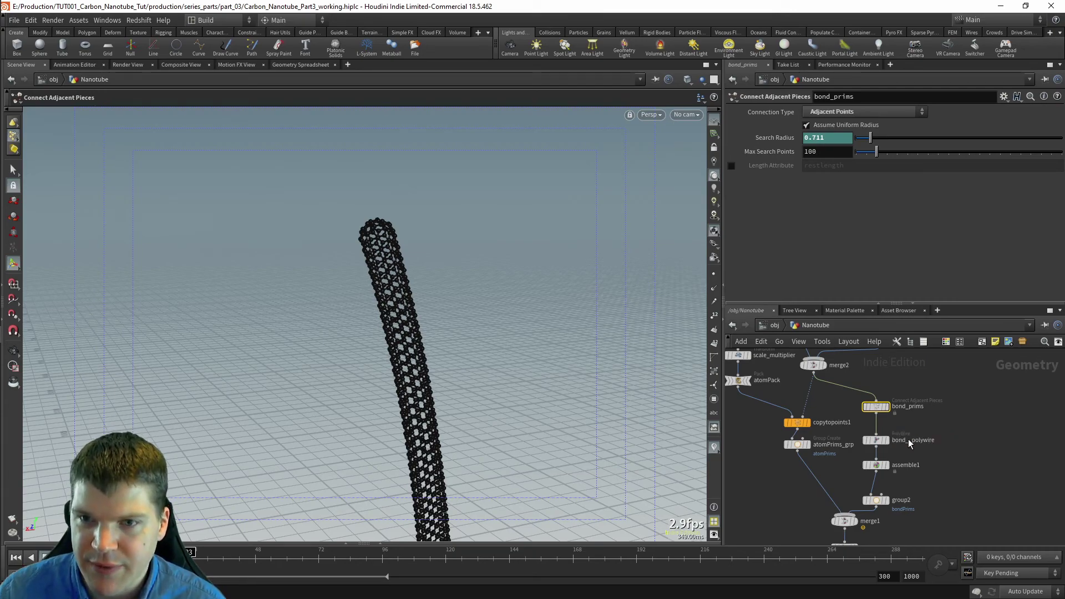
pyautogui.press('Return')
pyautogui.doubleClick(913, 465)
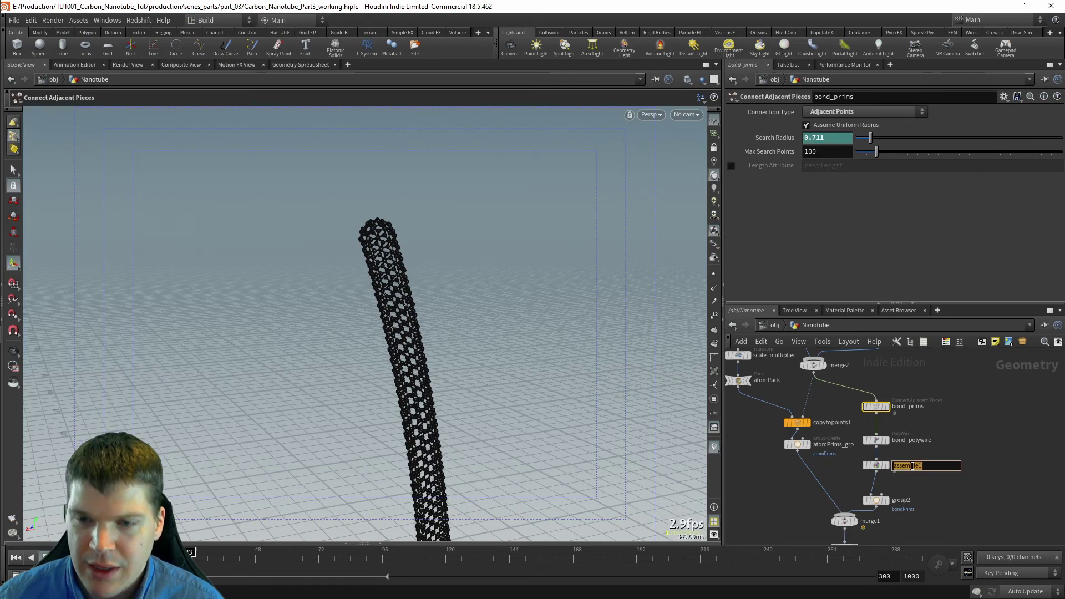
pyautogui.write('bondPack')
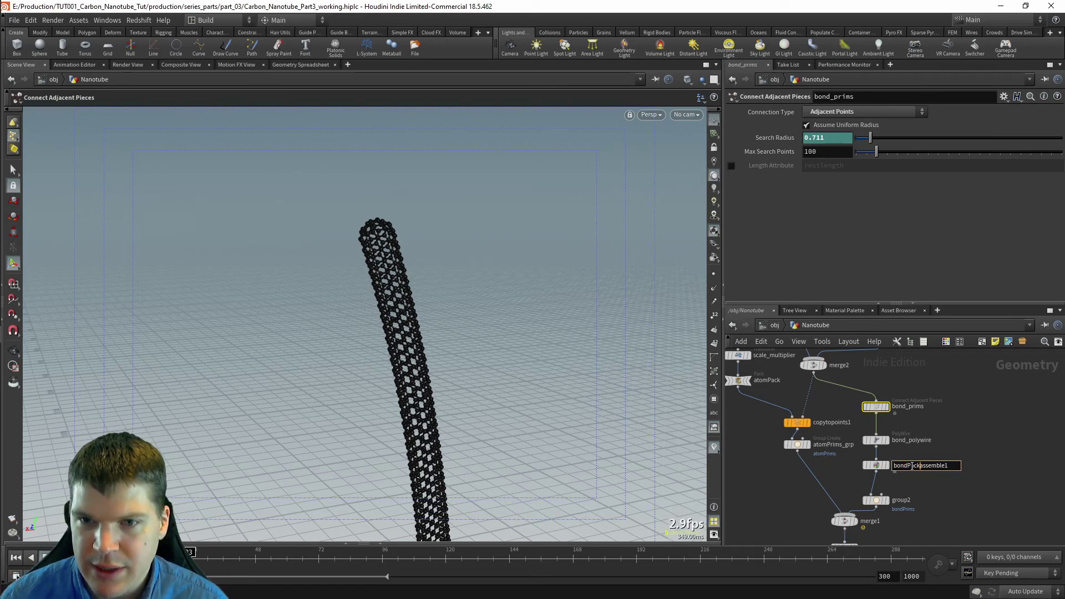
pyautogui.press('Return')
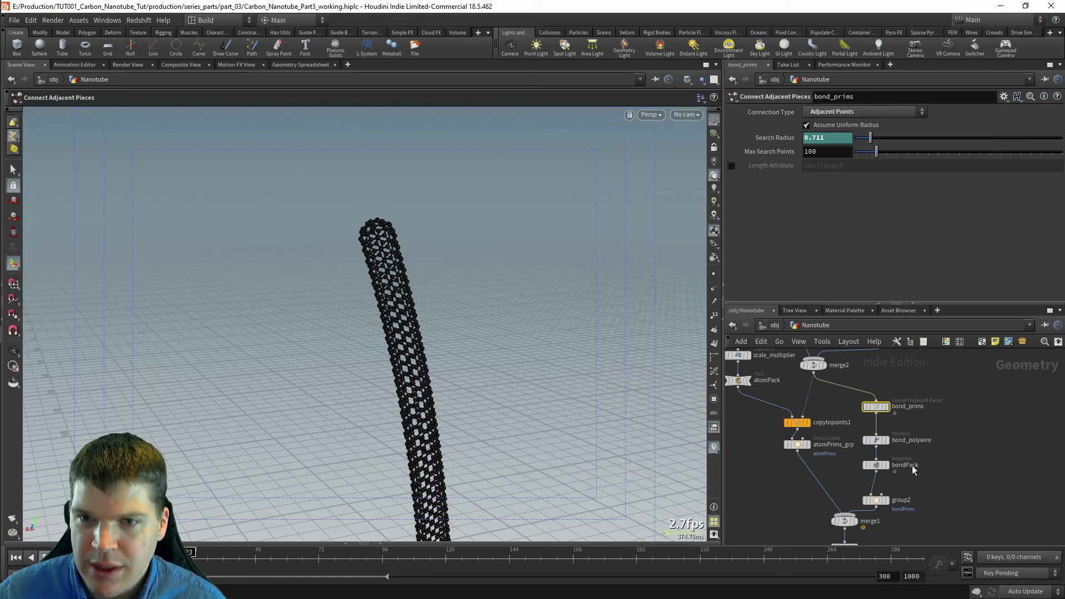
# Step: Move the group2 node closer beneath bondPack and rename it as bondPrims_grp
pyautogui.click(877, 465)
pyautogui.scroll(3, 923, 453)
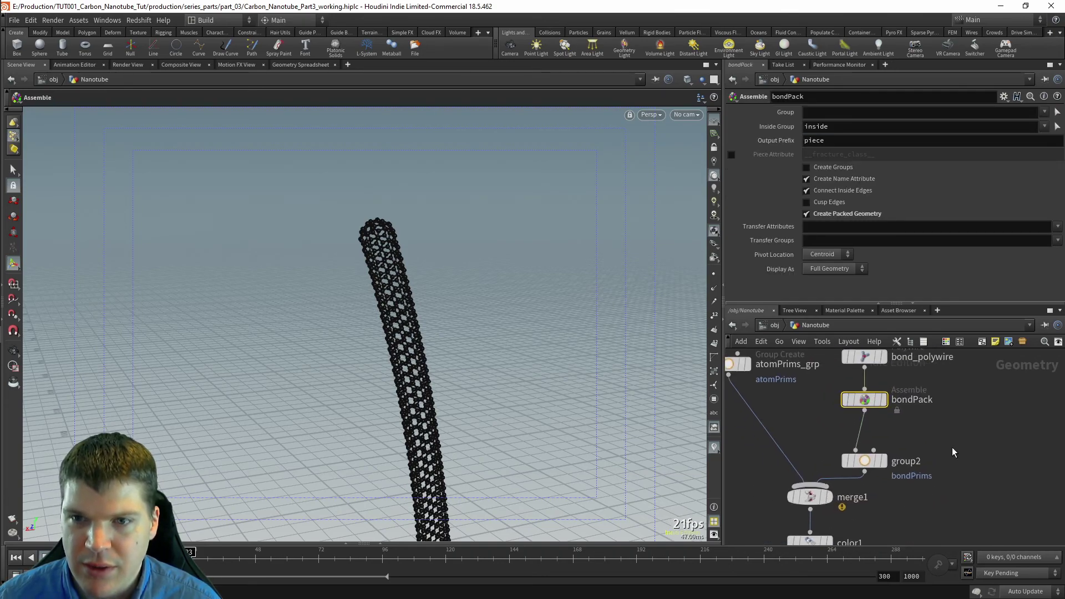
pyautogui.click(862, 462)
pyautogui.moveTo(864, 462); pyautogui.dragTo(864, 443)
pyautogui.click(915, 448)
pyautogui.write('bond')
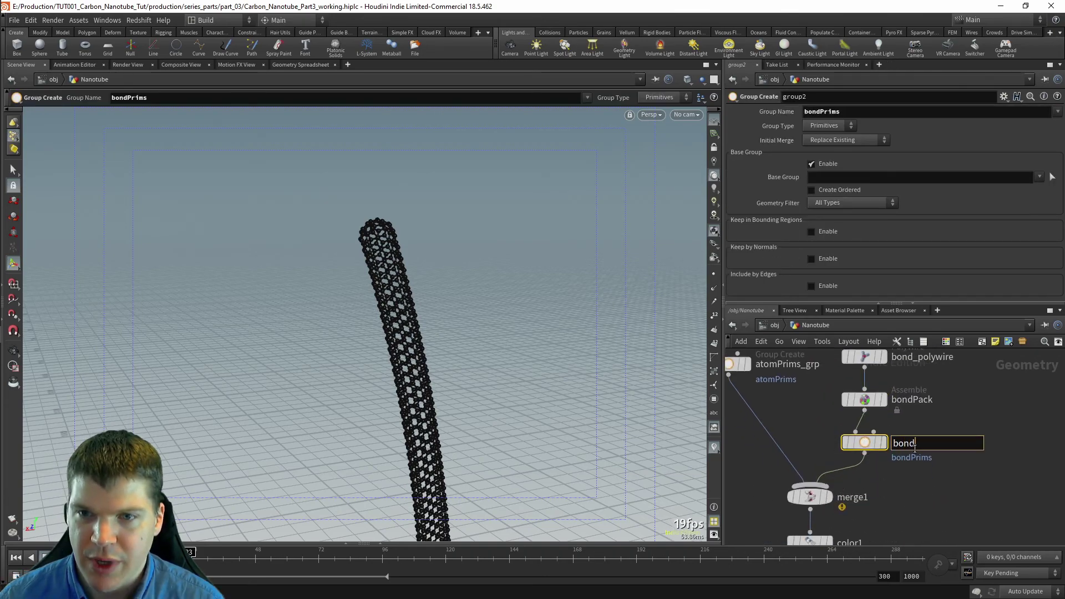
pyautogui.write('Prims_grp')
pyautogui.press('Return')
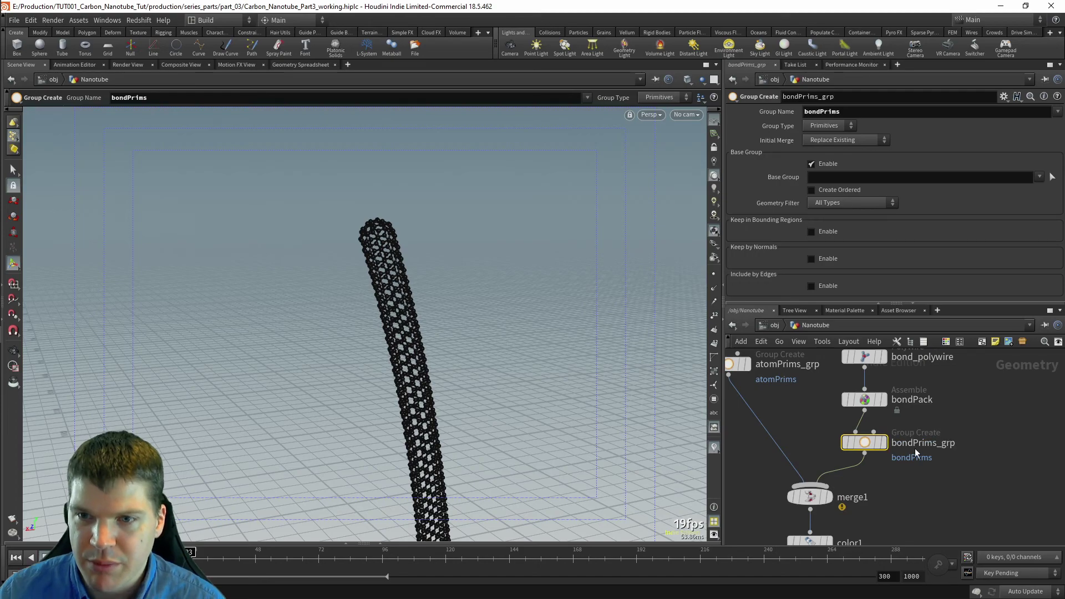
# Step: Rename the merge1 node as merge_atoms_and_bonds and the color1 node below it as color_black
pyautogui.moveTo(913, 448); pyautogui.dragTo(937, 392, button='middle')
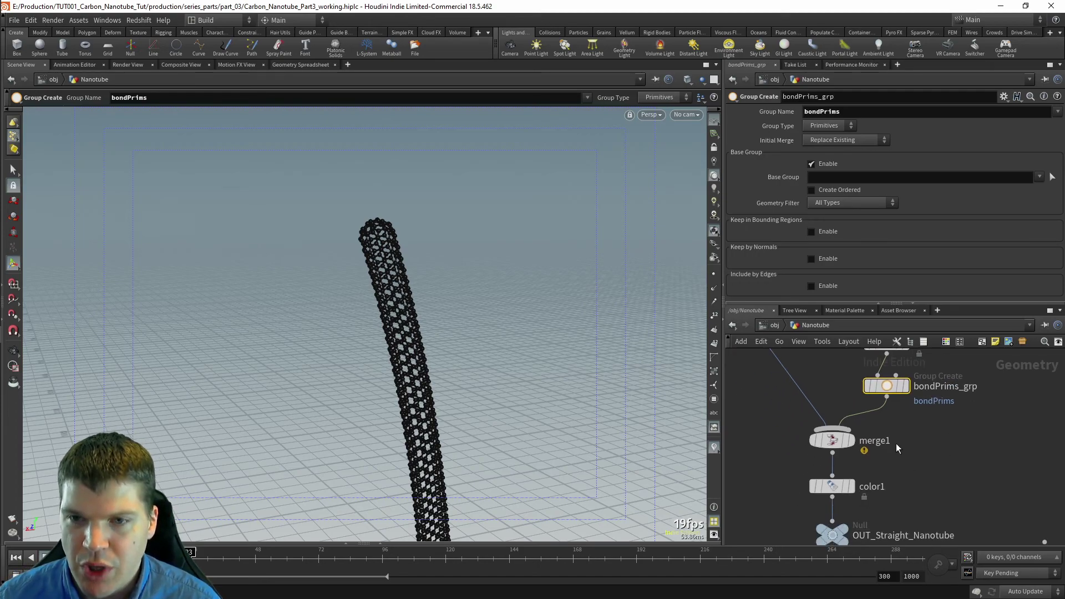
pyautogui.doubleClick(890, 442)
pyautogui.click(890, 442)
pyautogui.write('_atoms_and_bonds')
pyautogui.press('Return')
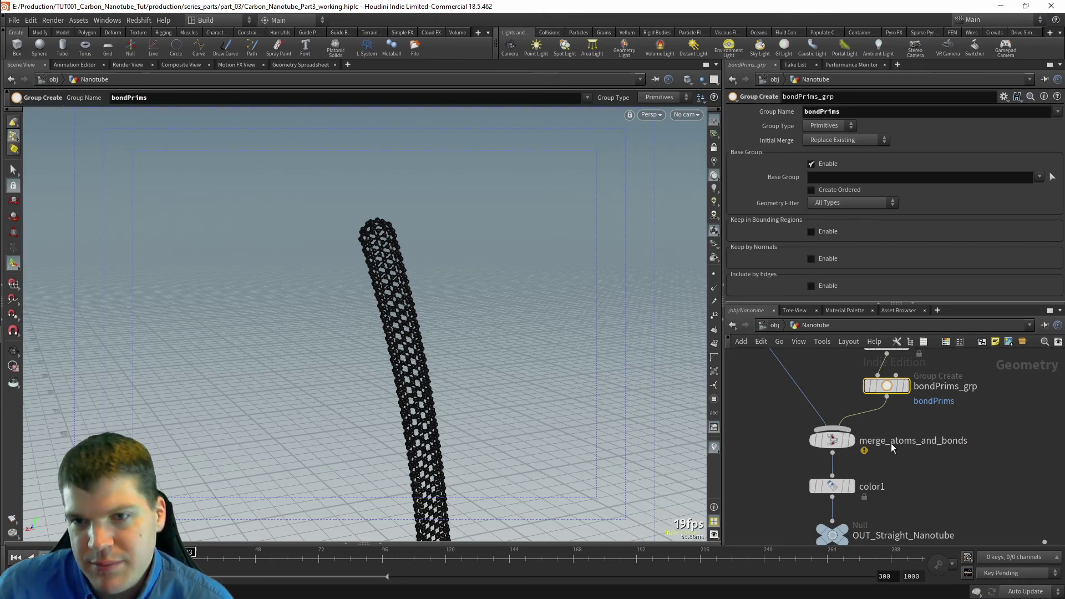
pyautogui.scroll(-1, 891, 443)
pyautogui.doubleClick(884, 464)
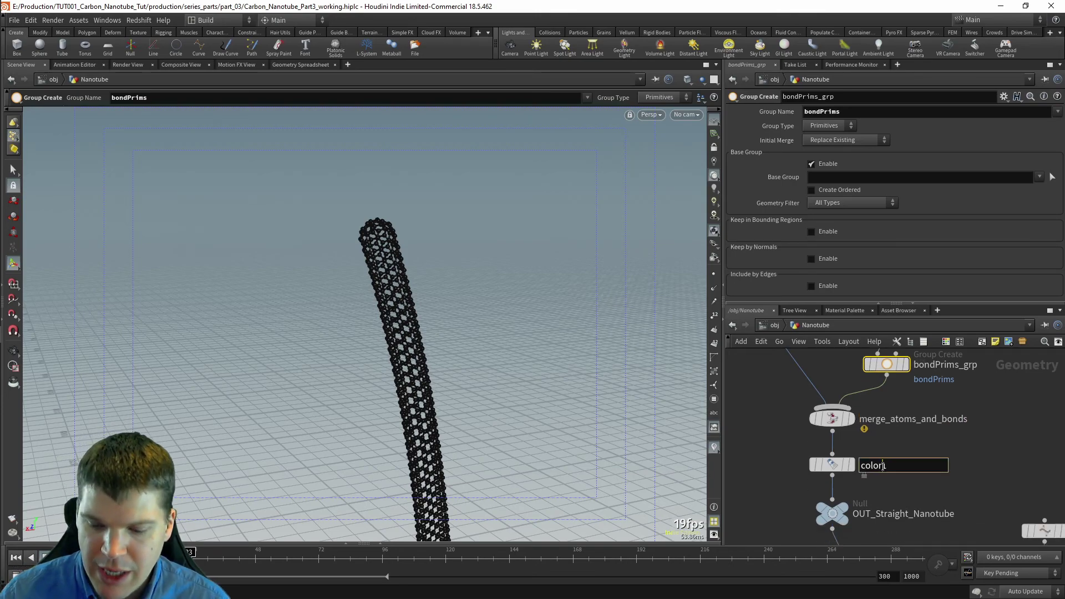
pyautogui.write('_black')
pyautogui.press('Return')
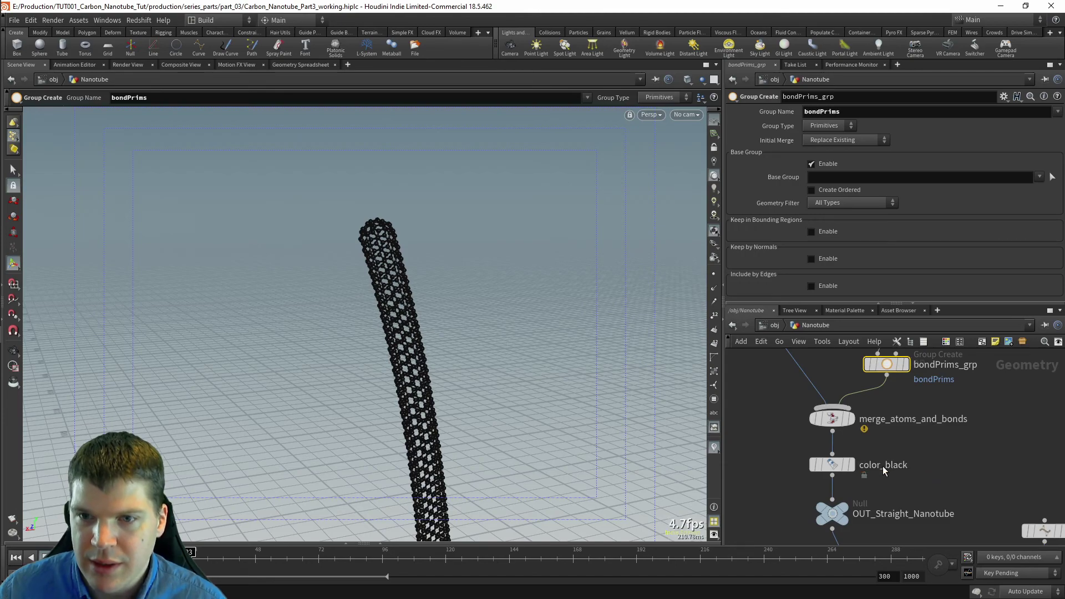
# Step: Rename the pathdeform1 node above OUT_Deformed_Nanotube as tube_pathdeform
pyautogui.scroll(-5, 906, 424)
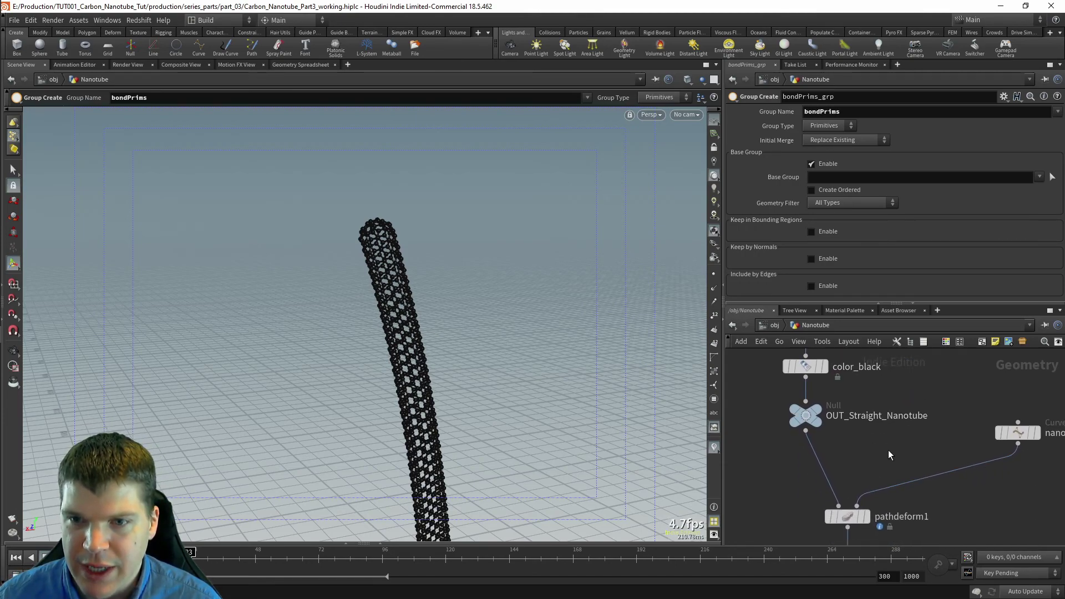
pyautogui.scroll(-3, 875, 448)
pyautogui.doubleClick(887, 443)
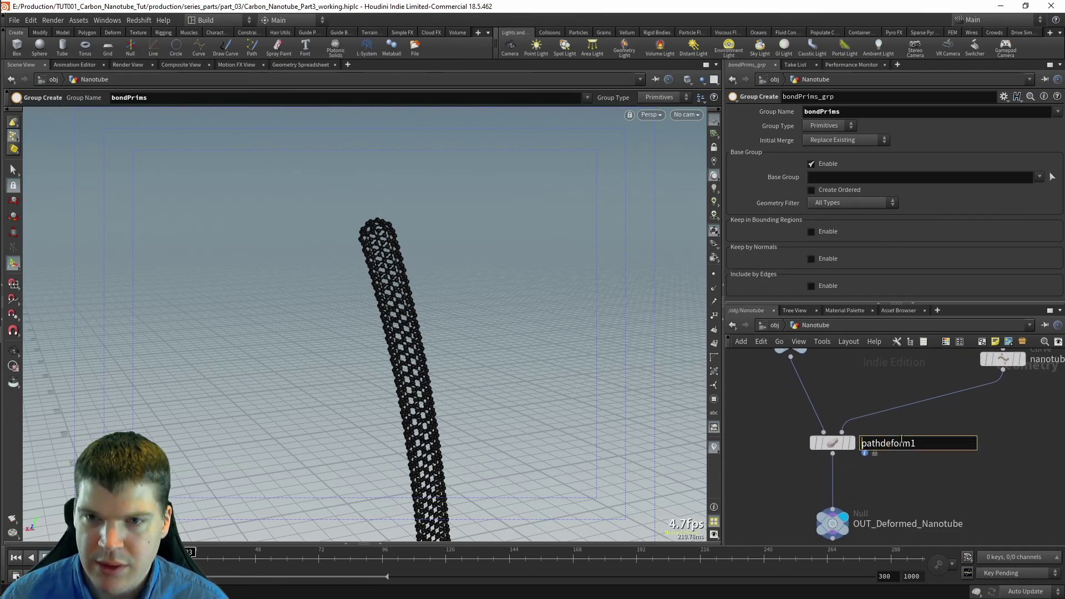
pyautogui.write('tube_')
pyautogui.press('End')
pyautogui.press('BackSpace')
pyautogui.press('Return')
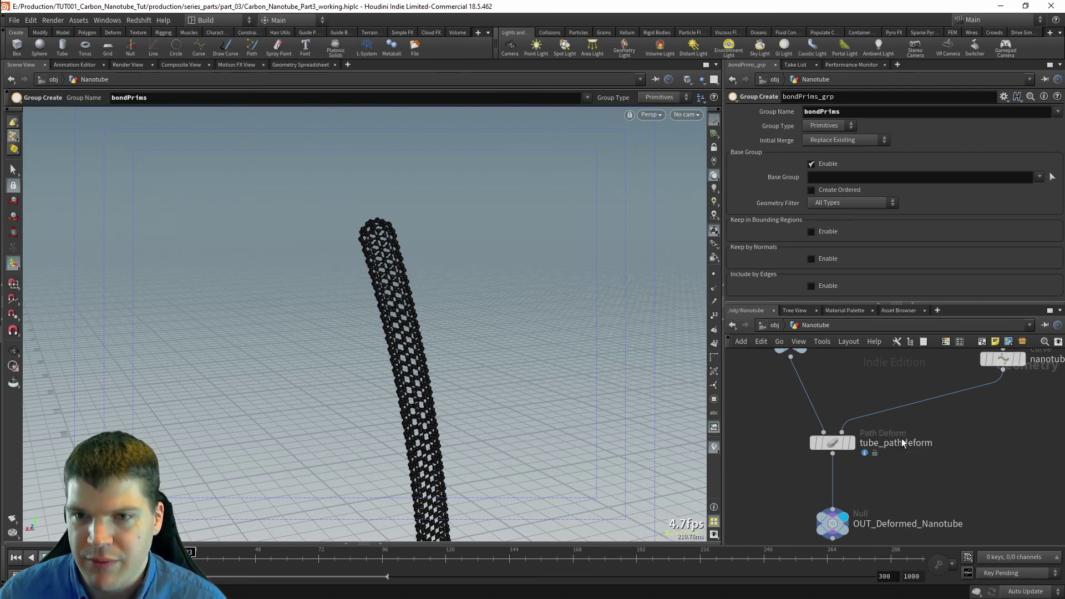
# Step: Review the renamed node network from the tube and soccer_ball branches down to OUT_Deformed_Nanotube, and select that final null
pyautogui.moveTo(902, 443); pyautogui.dragTo(871, 382, button='middle')
pyautogui.scroll(-6, 946, 421)
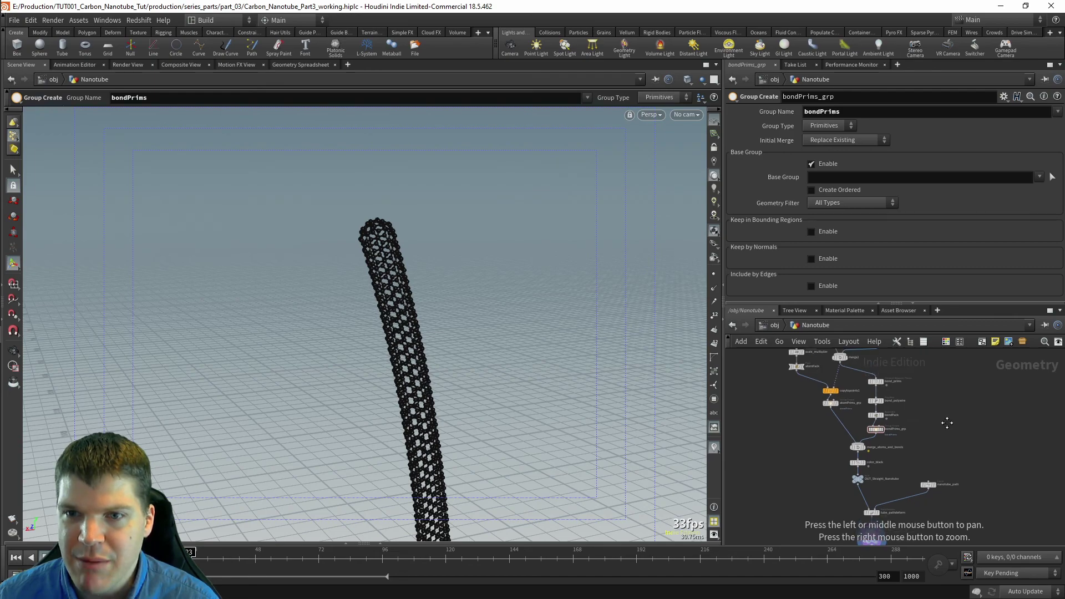
pyautogui.scroll(5, 944, 421)
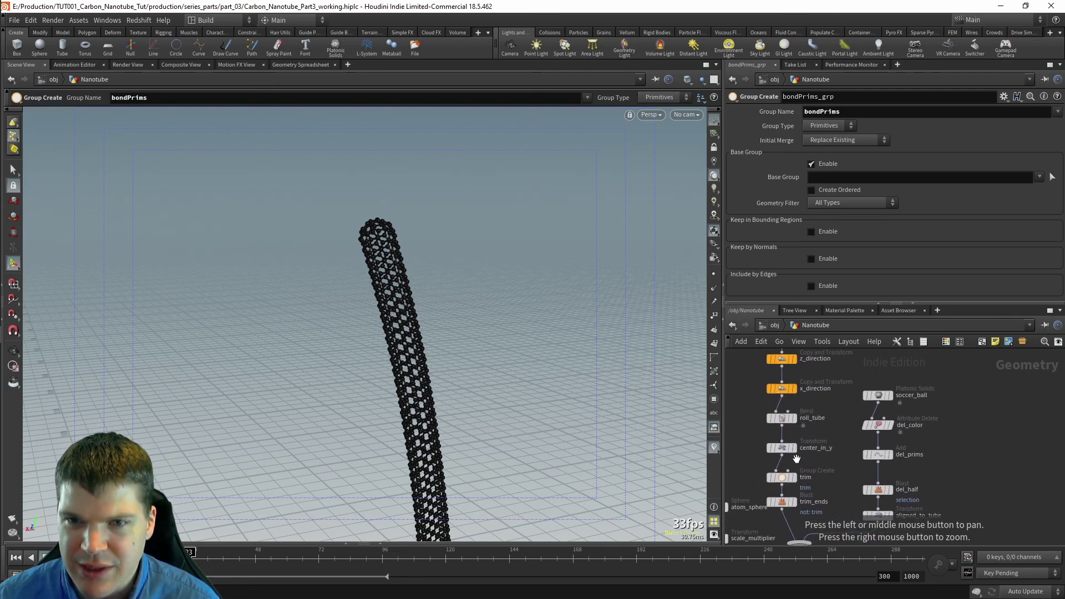
pyautogui.moveTo(982, 494); pyautogui.dragTo(1002, 374, button='middle')
pyautogui.moveTo(990, 515); pyautogui.dragTo(990, 381, button='middle')
pyautogui.moveTo(960, 437); pyautogui.dragTo(961, 366, button='middle')
pyautogui.click(893, 483)
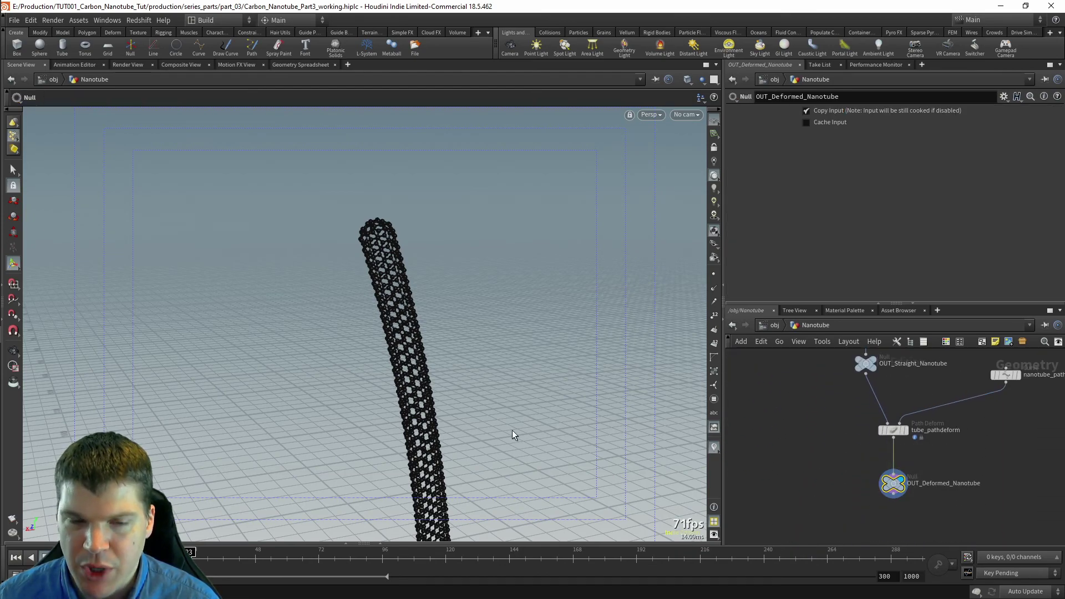
pyautogui.moveTo(591, 425); pyautogui.dragTo(431, 423, button='right')
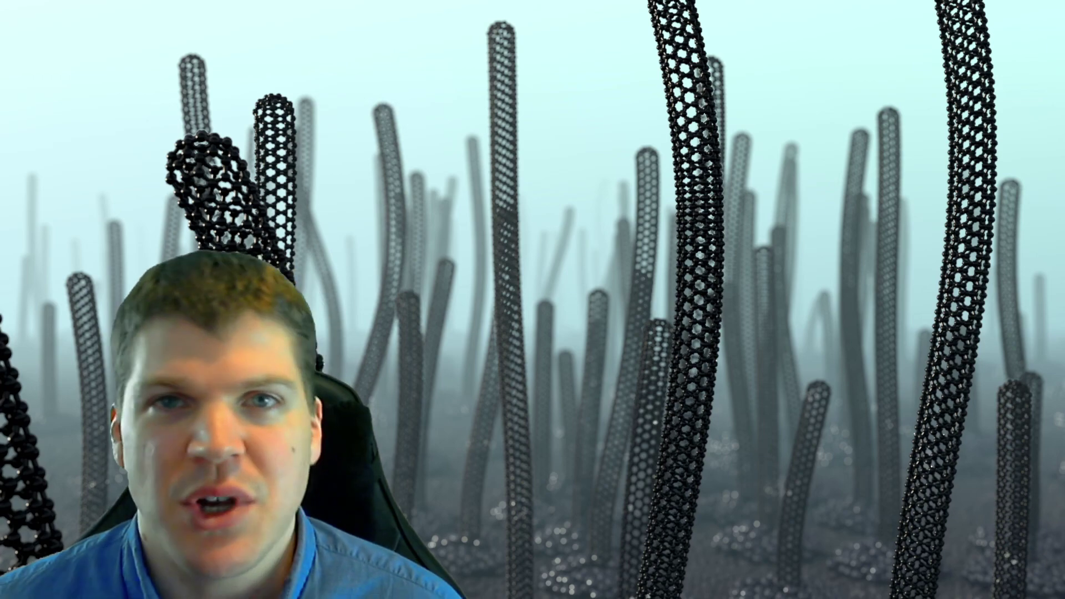